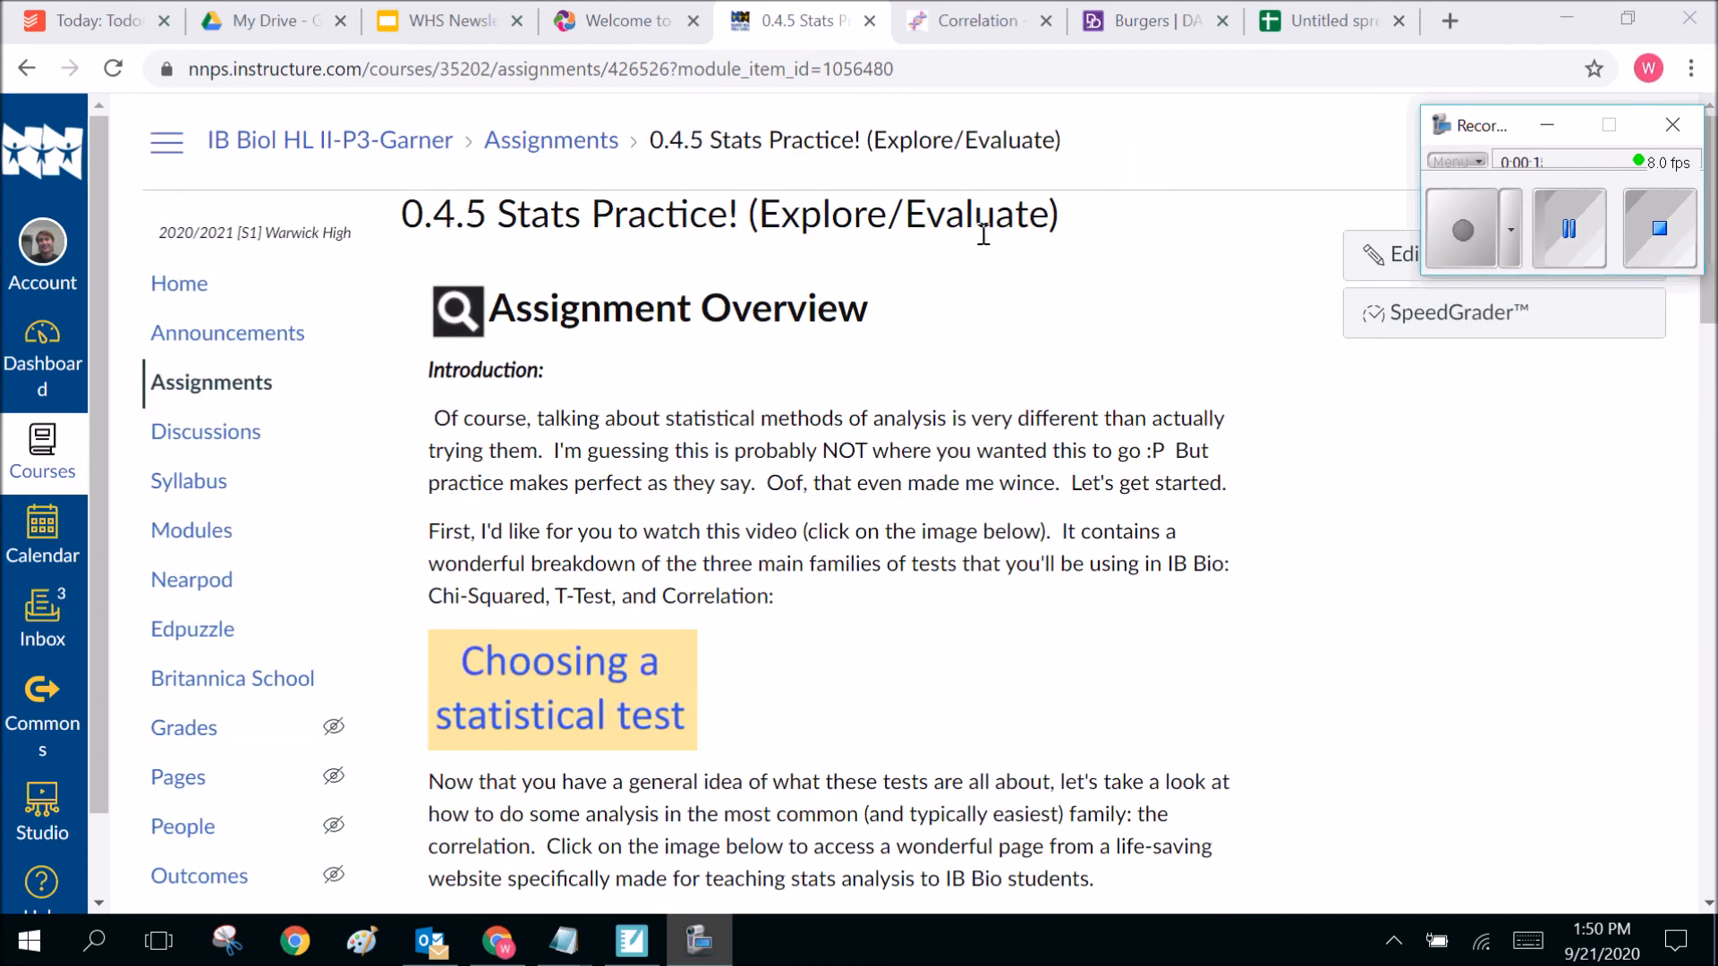
Read the stats practice assignment's introduction, video link section and correlation practice instructions
scroll(874, 465, "down", 3)
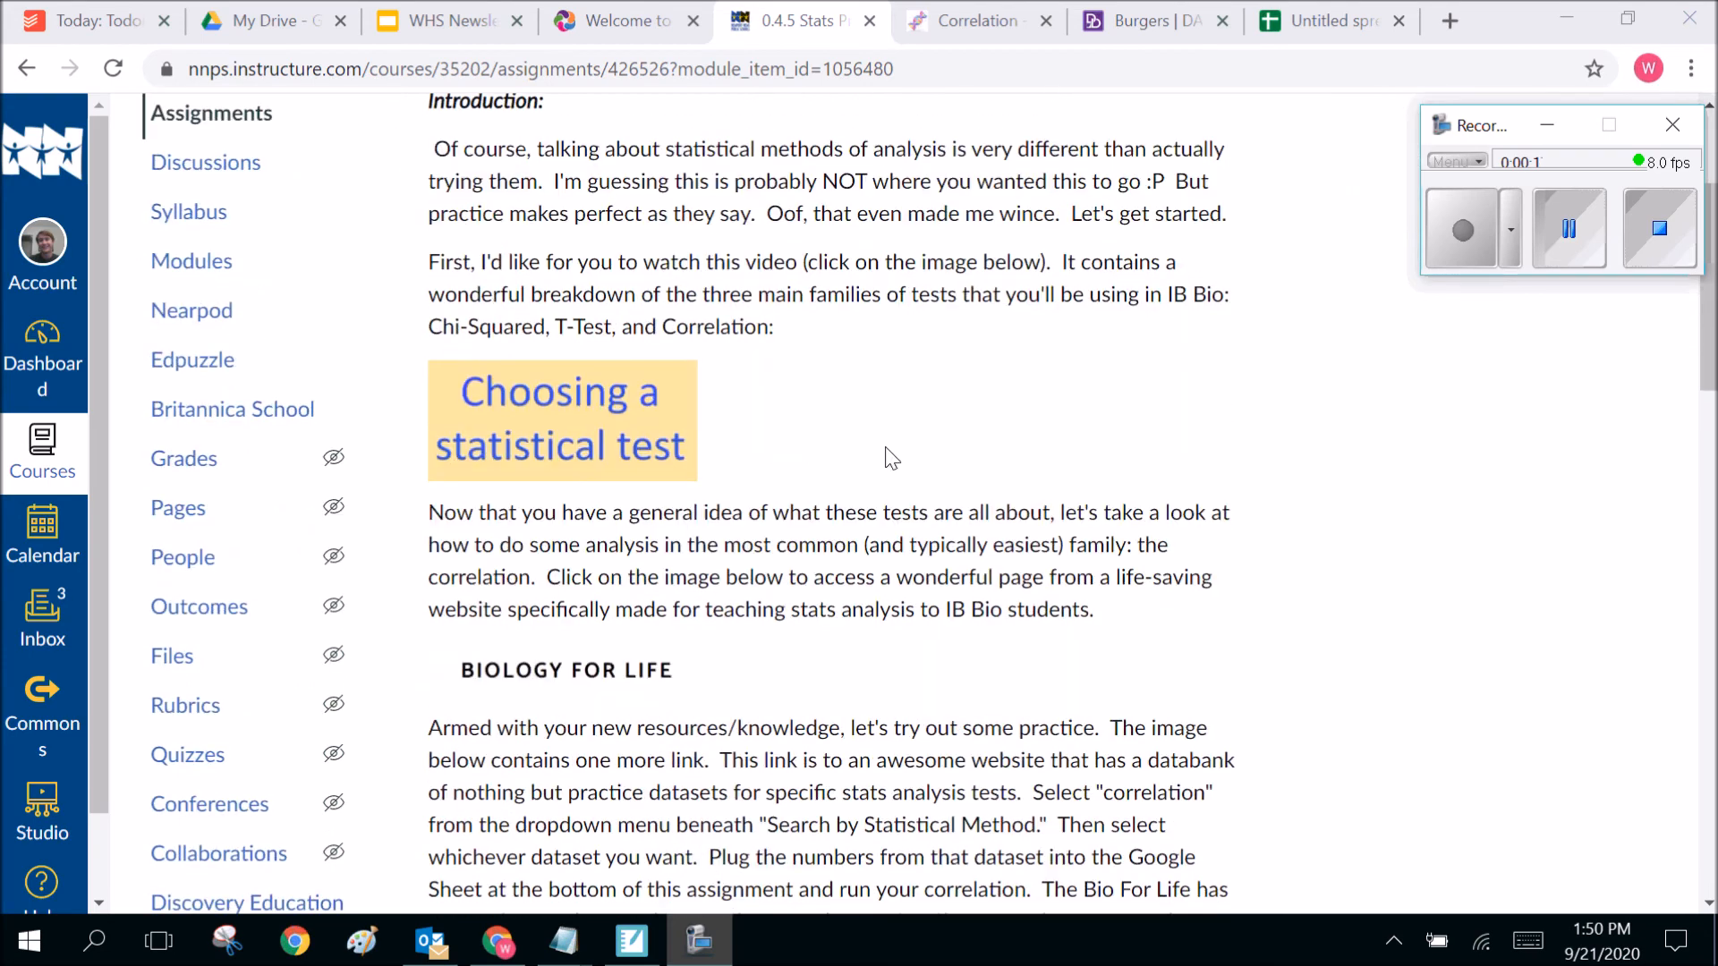
scroll(895, 456, "down", 2)
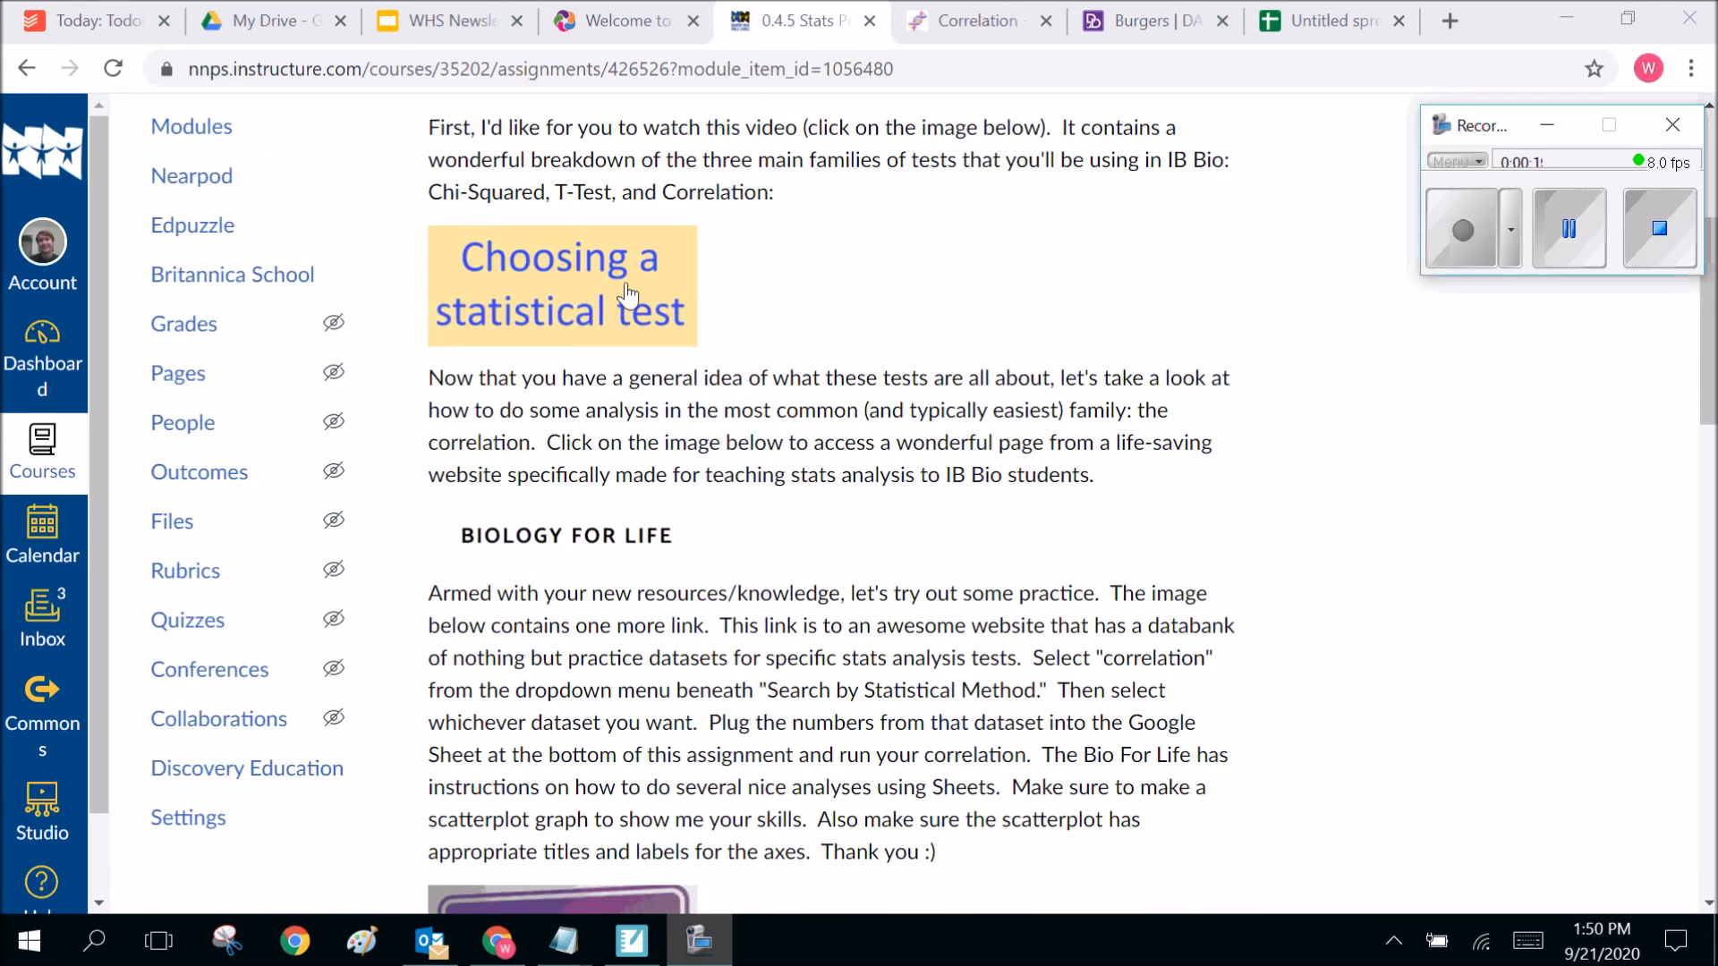
left_click_drag(438, 191, 792, 191)
left_click(854, 252)
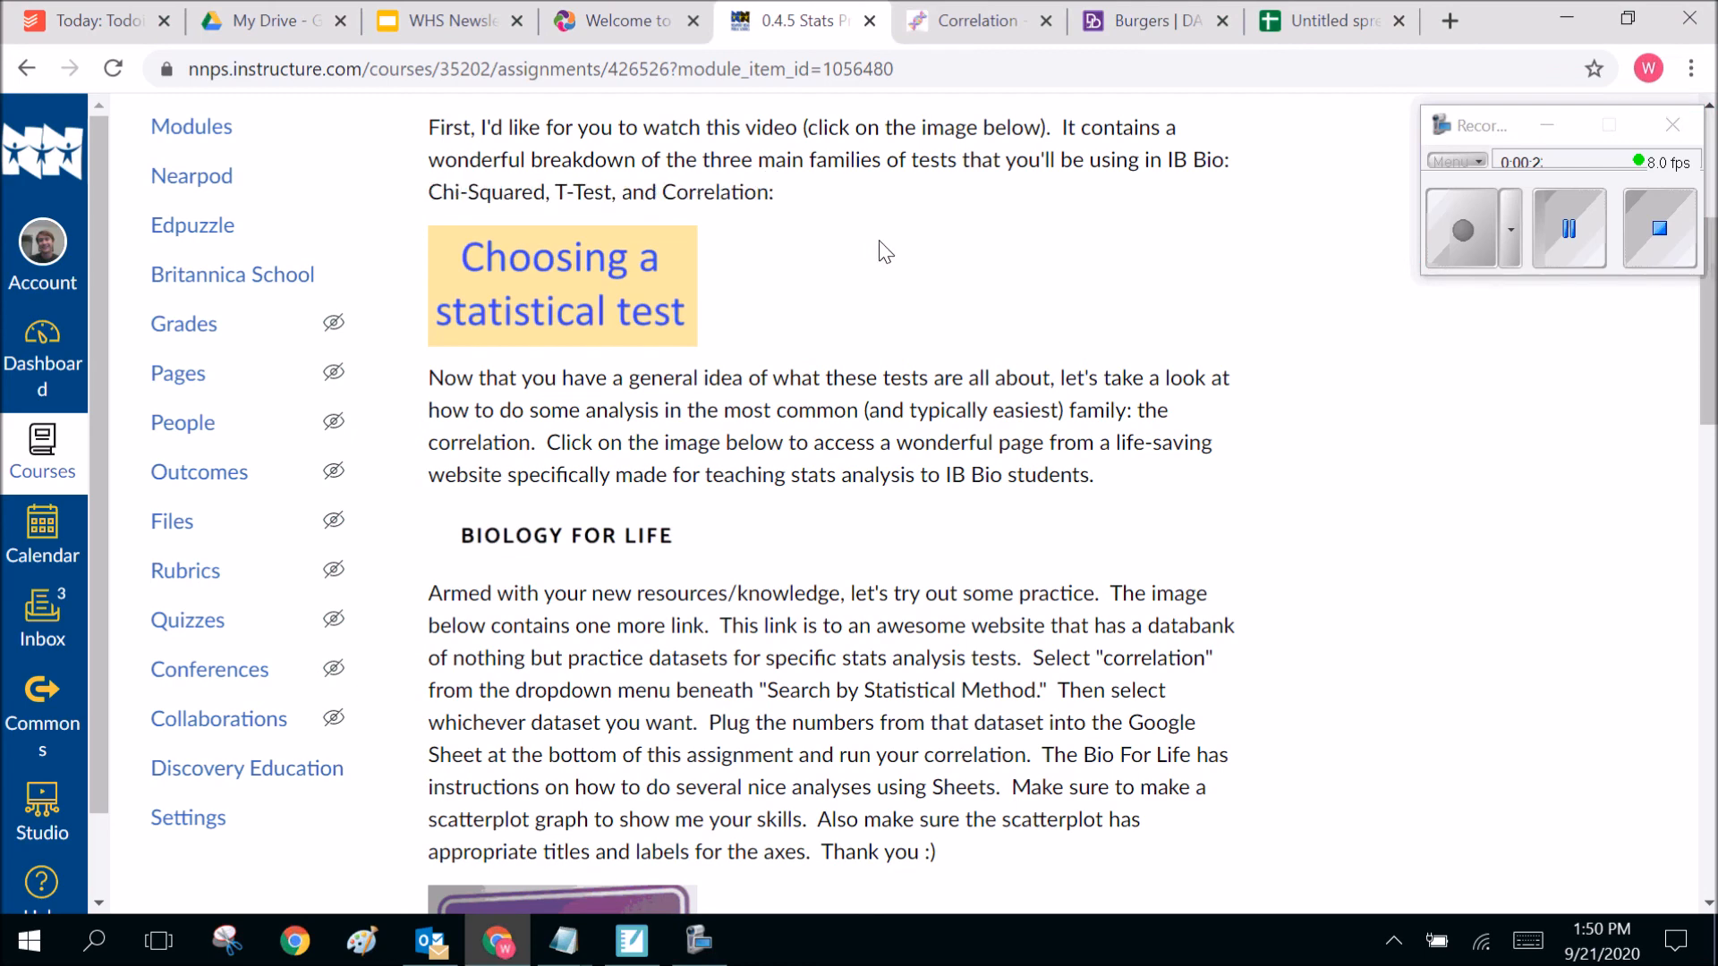
scroll(848, 324, "down", 5)
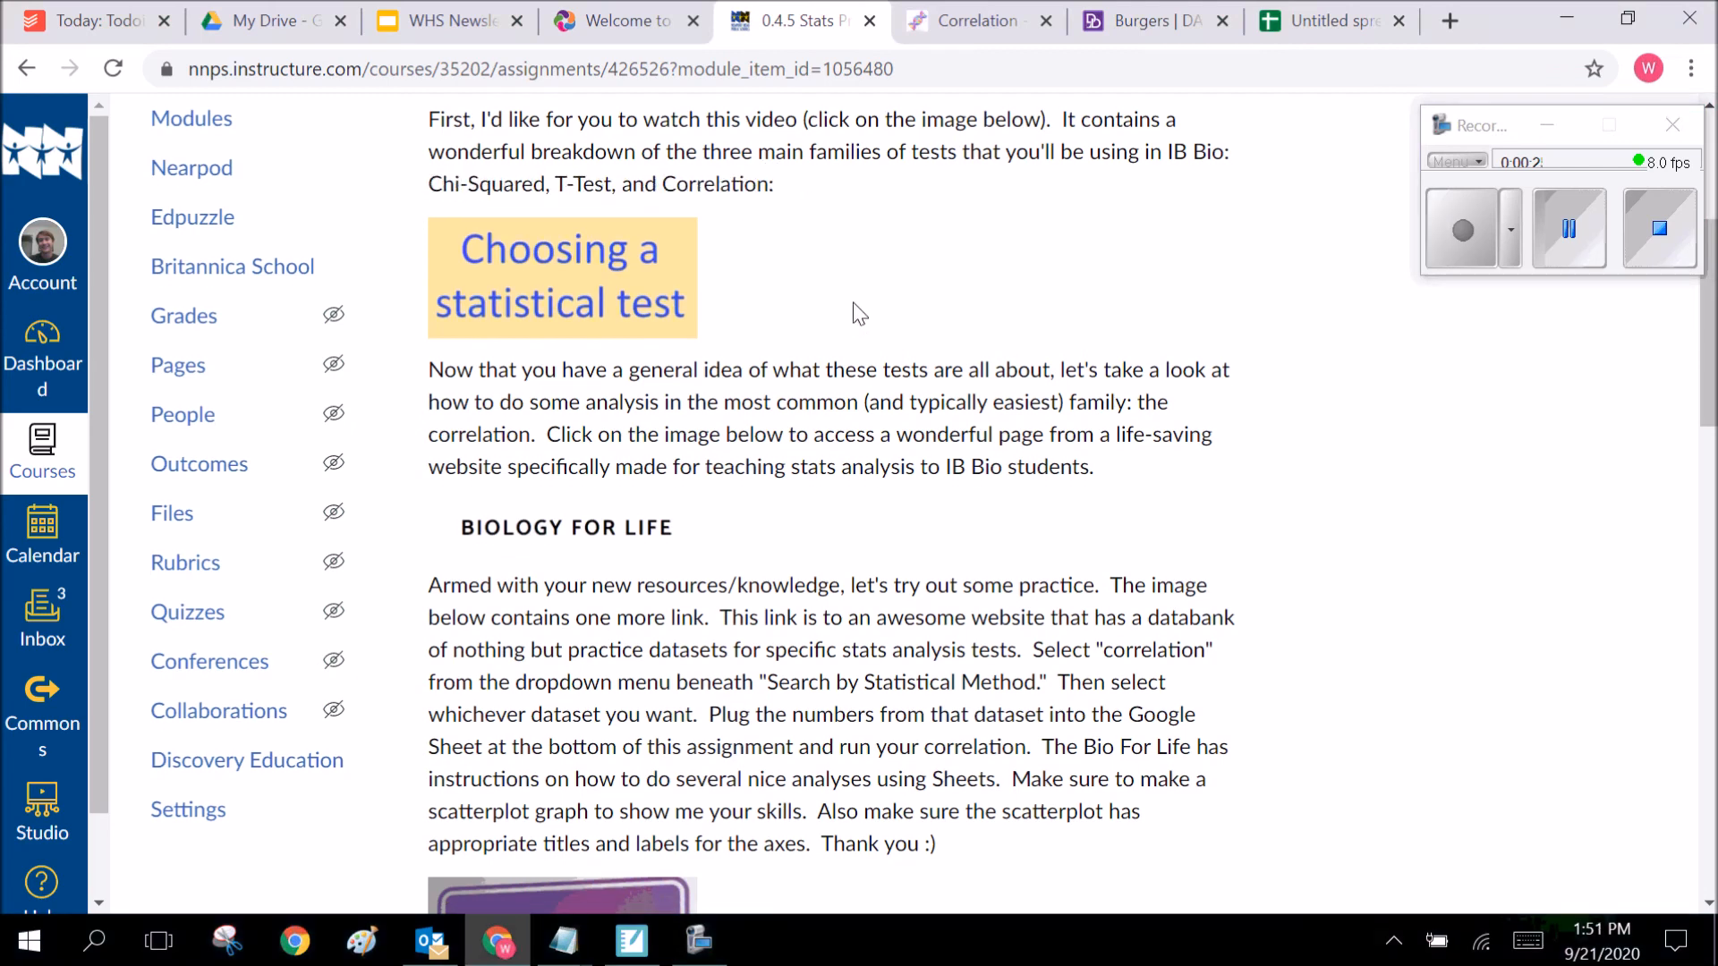
scroll(673, 327, "up", 2)
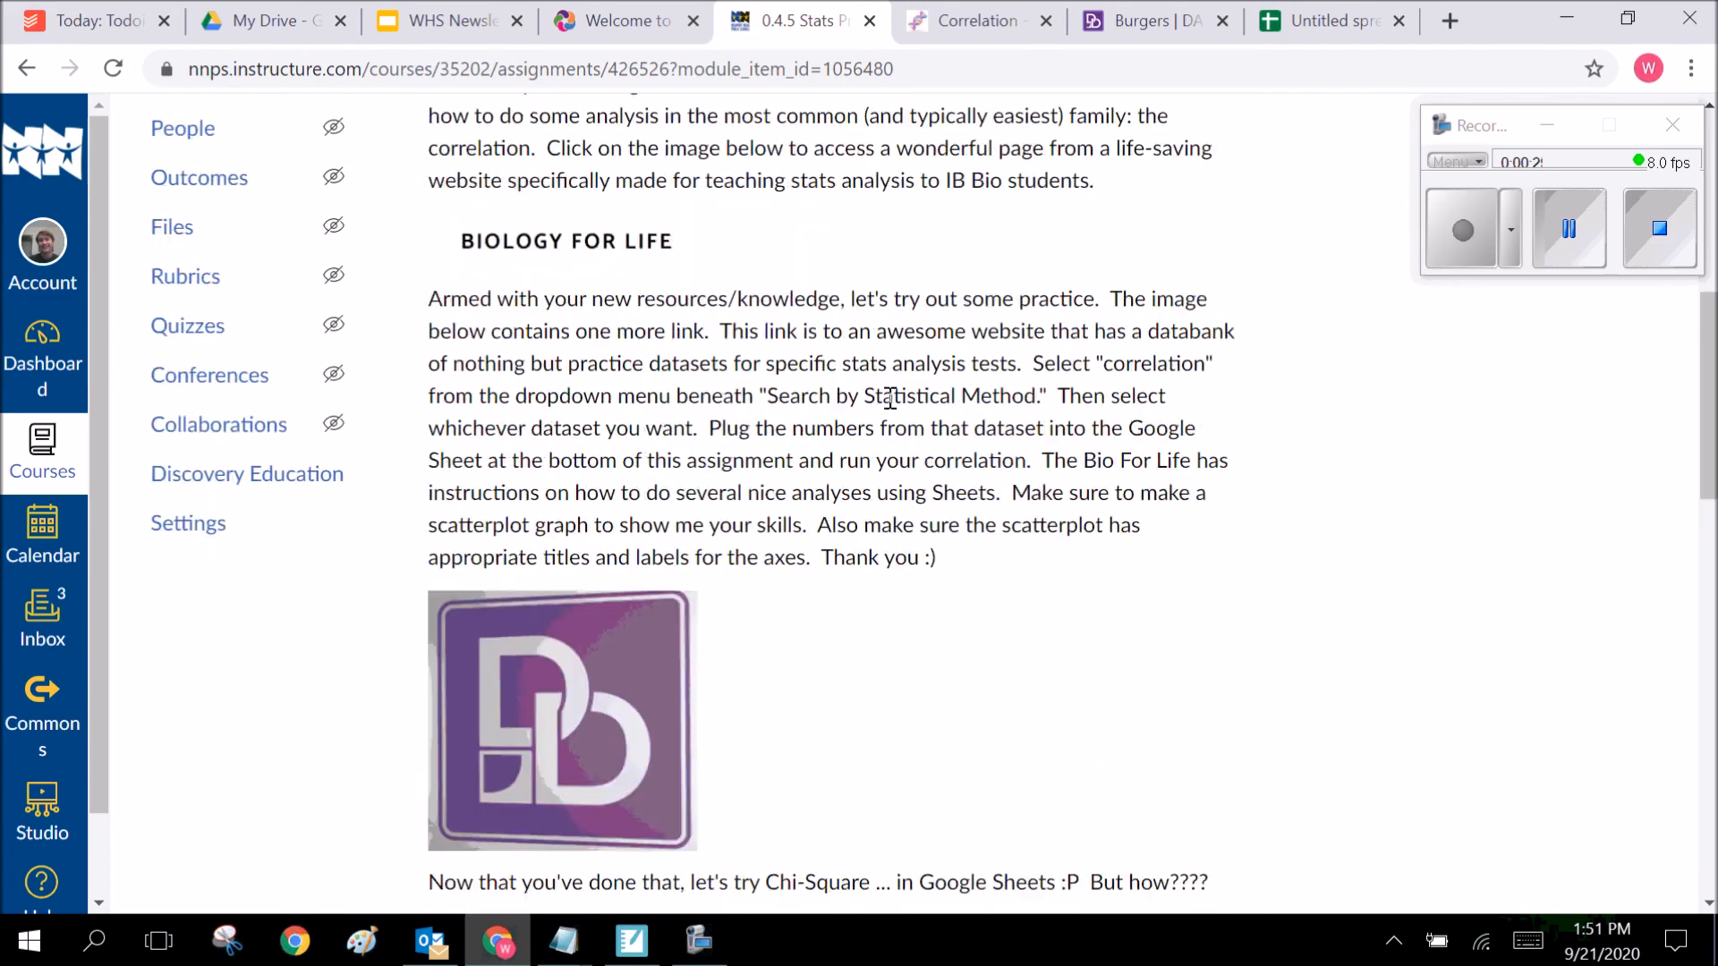
scroll(890, 398, "up", 2)
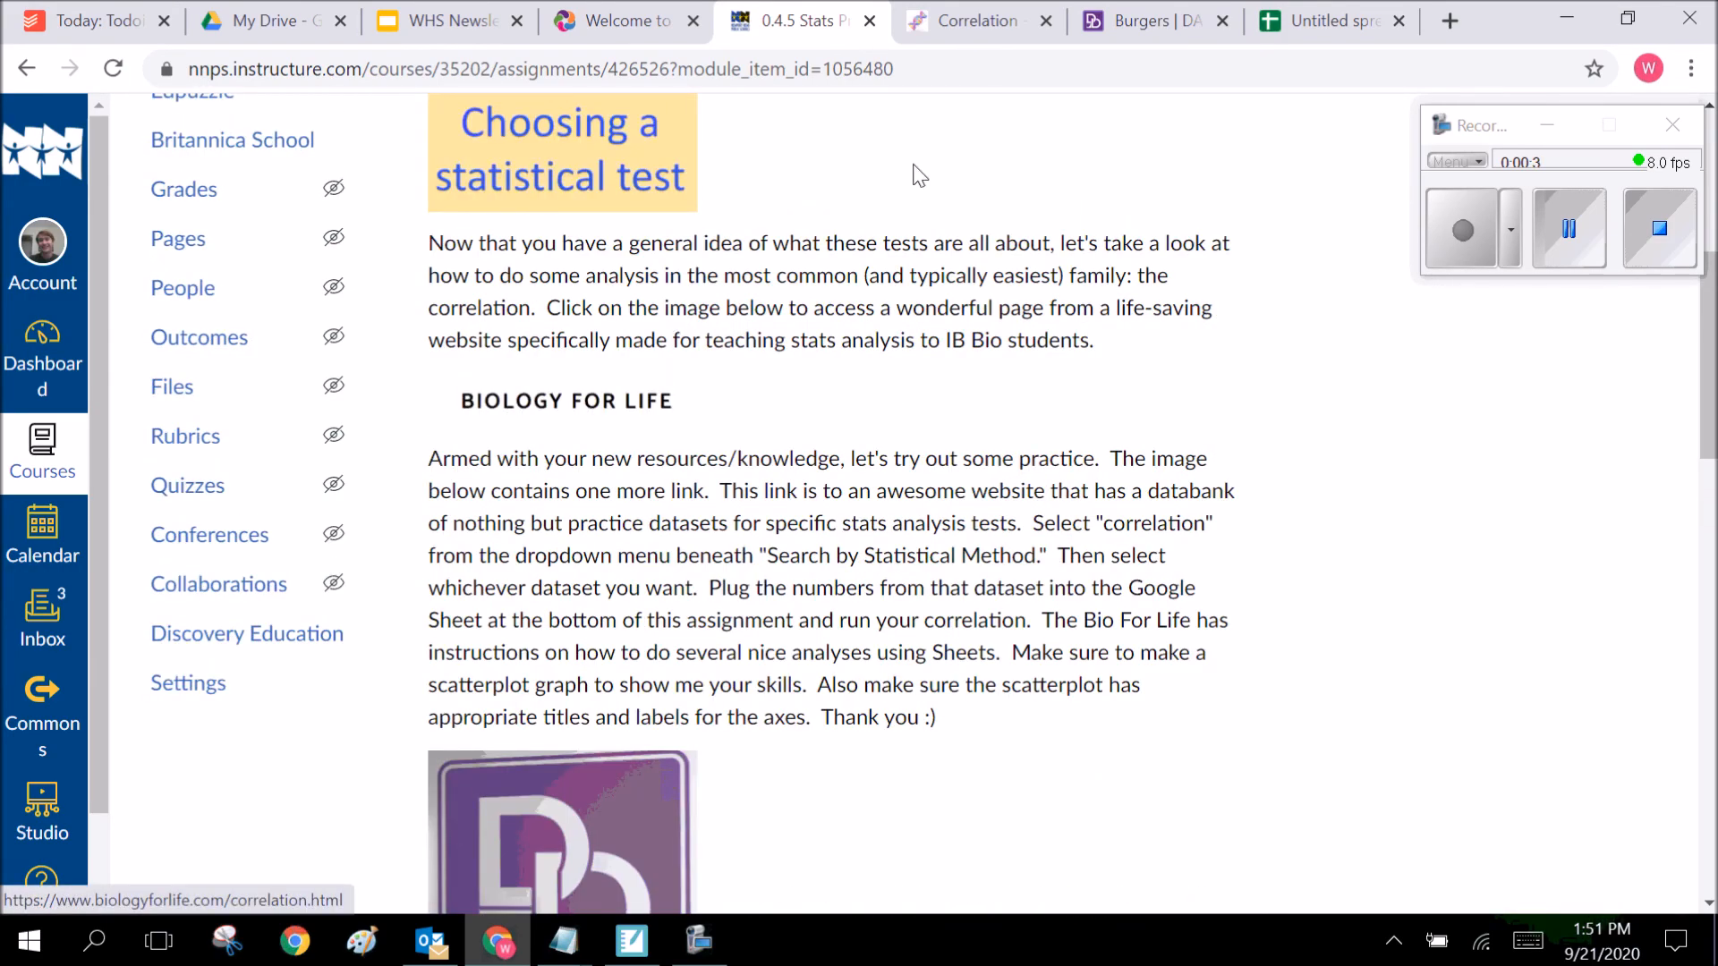
Switch to the Biology for Life correlation page and look through its explanations of Pearson's r and scatter plots
left_click(962, 23)
scroll(872, 383, "up", 1)
scroll(873, 383, "up", 10)
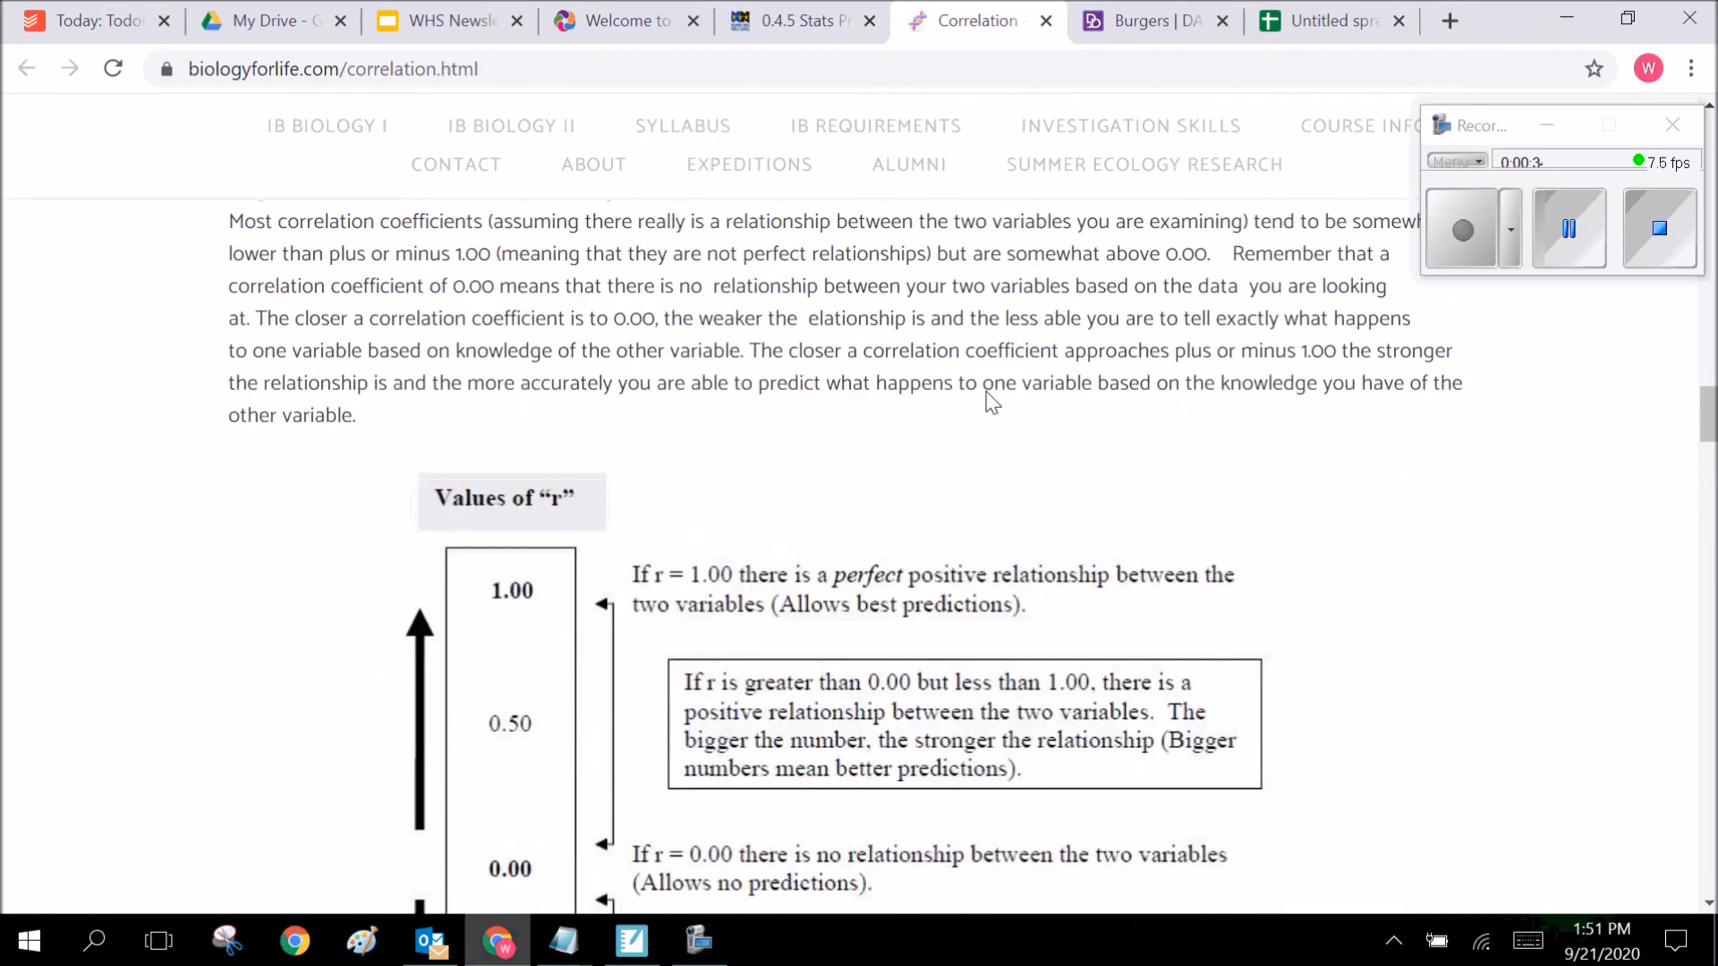
scroll(991, 403, "up", 10)
scroll(1017, 441, "up", 10)
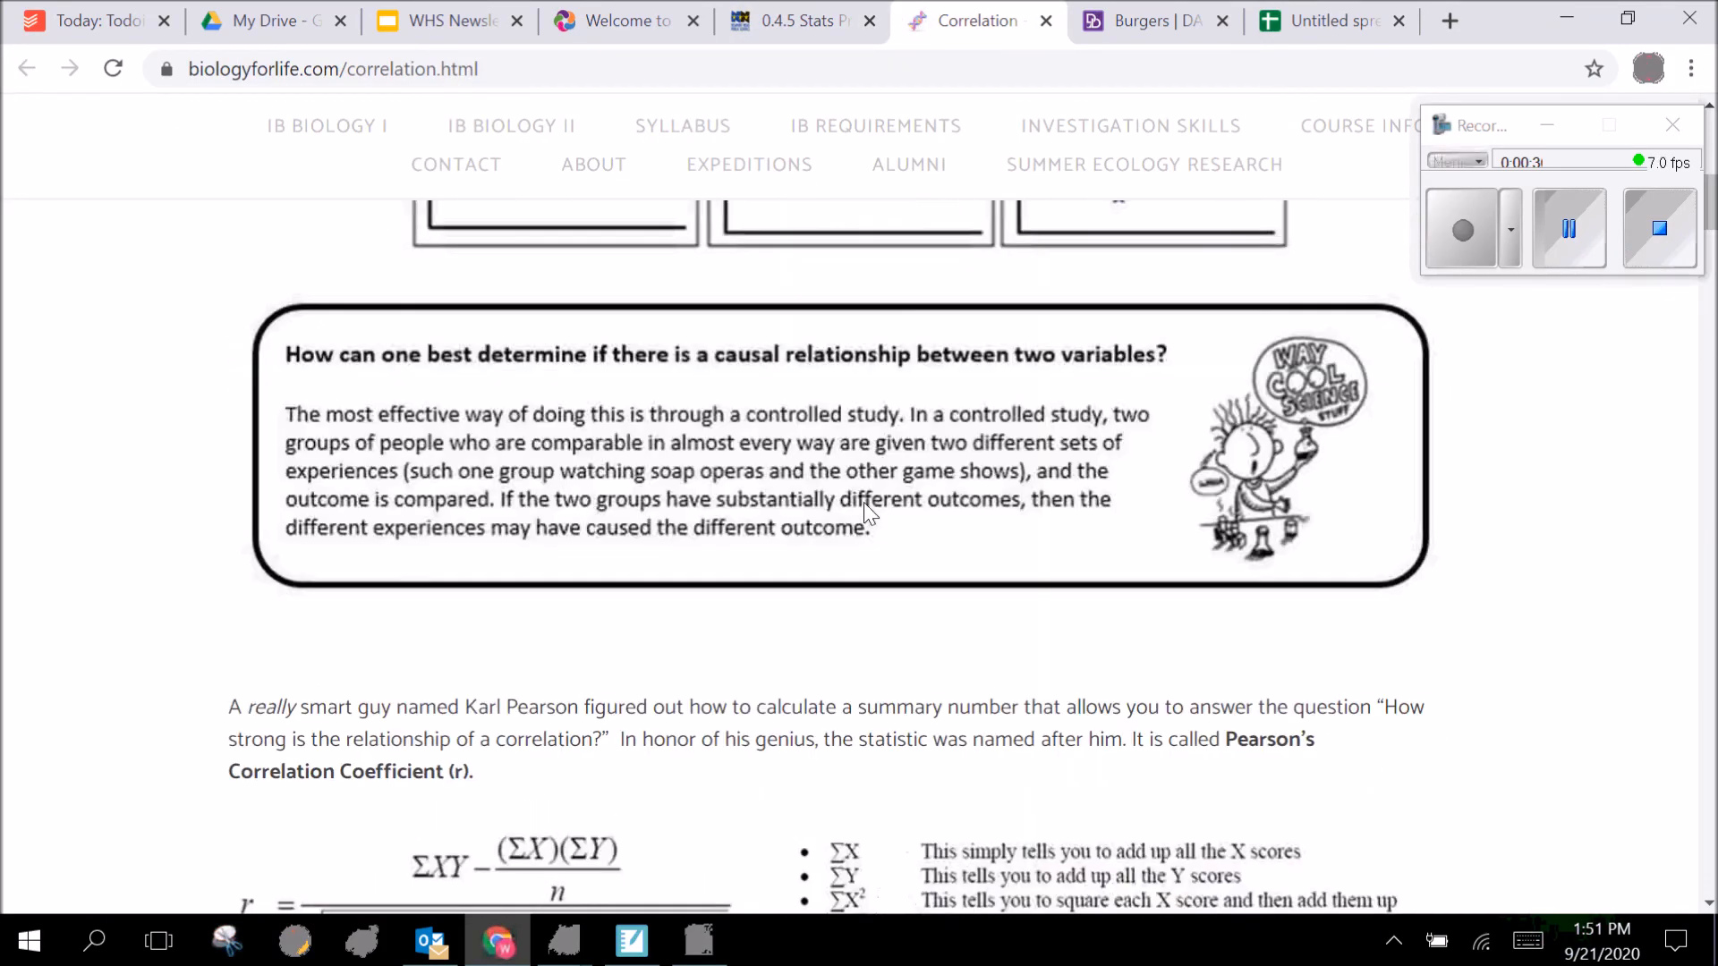
scroll(863, 502, "down", 3)
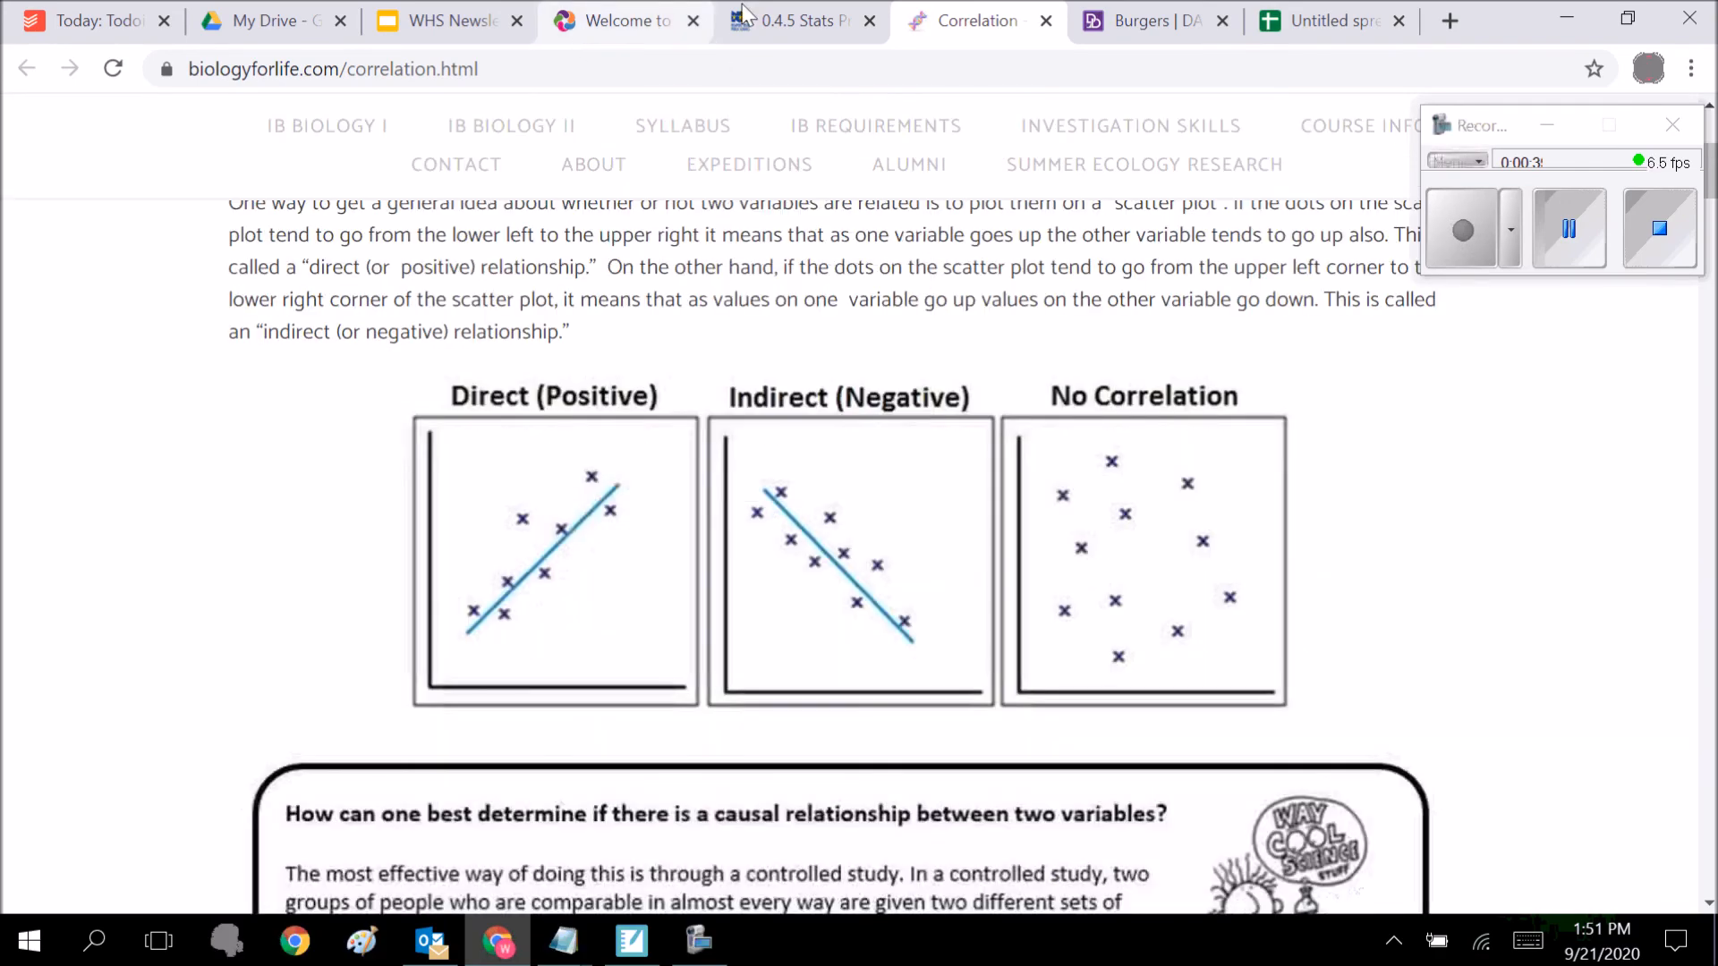
Check the assignment's dataset practice link, and return the open DASL Burgers page to the DASL home page
left_click(770, 29)
scroll(842, 308, "down", 3)
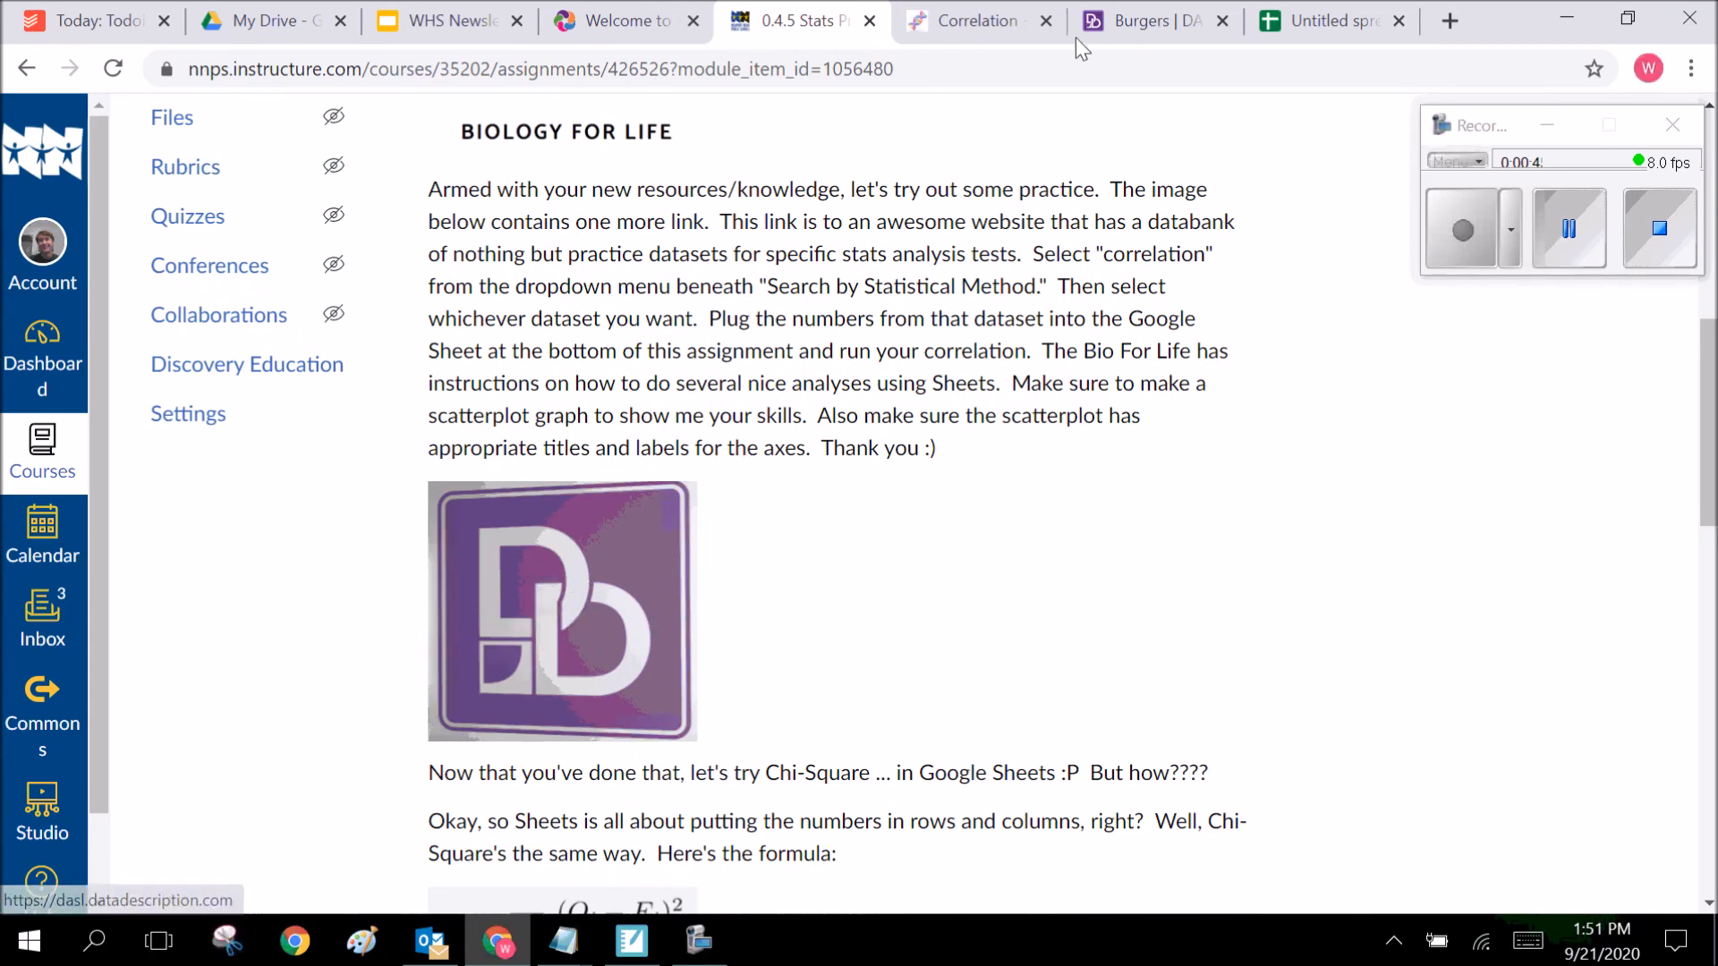
left_click(1102, 36)
left_click(670, 182)
scroll(671, 182, "up", 5)
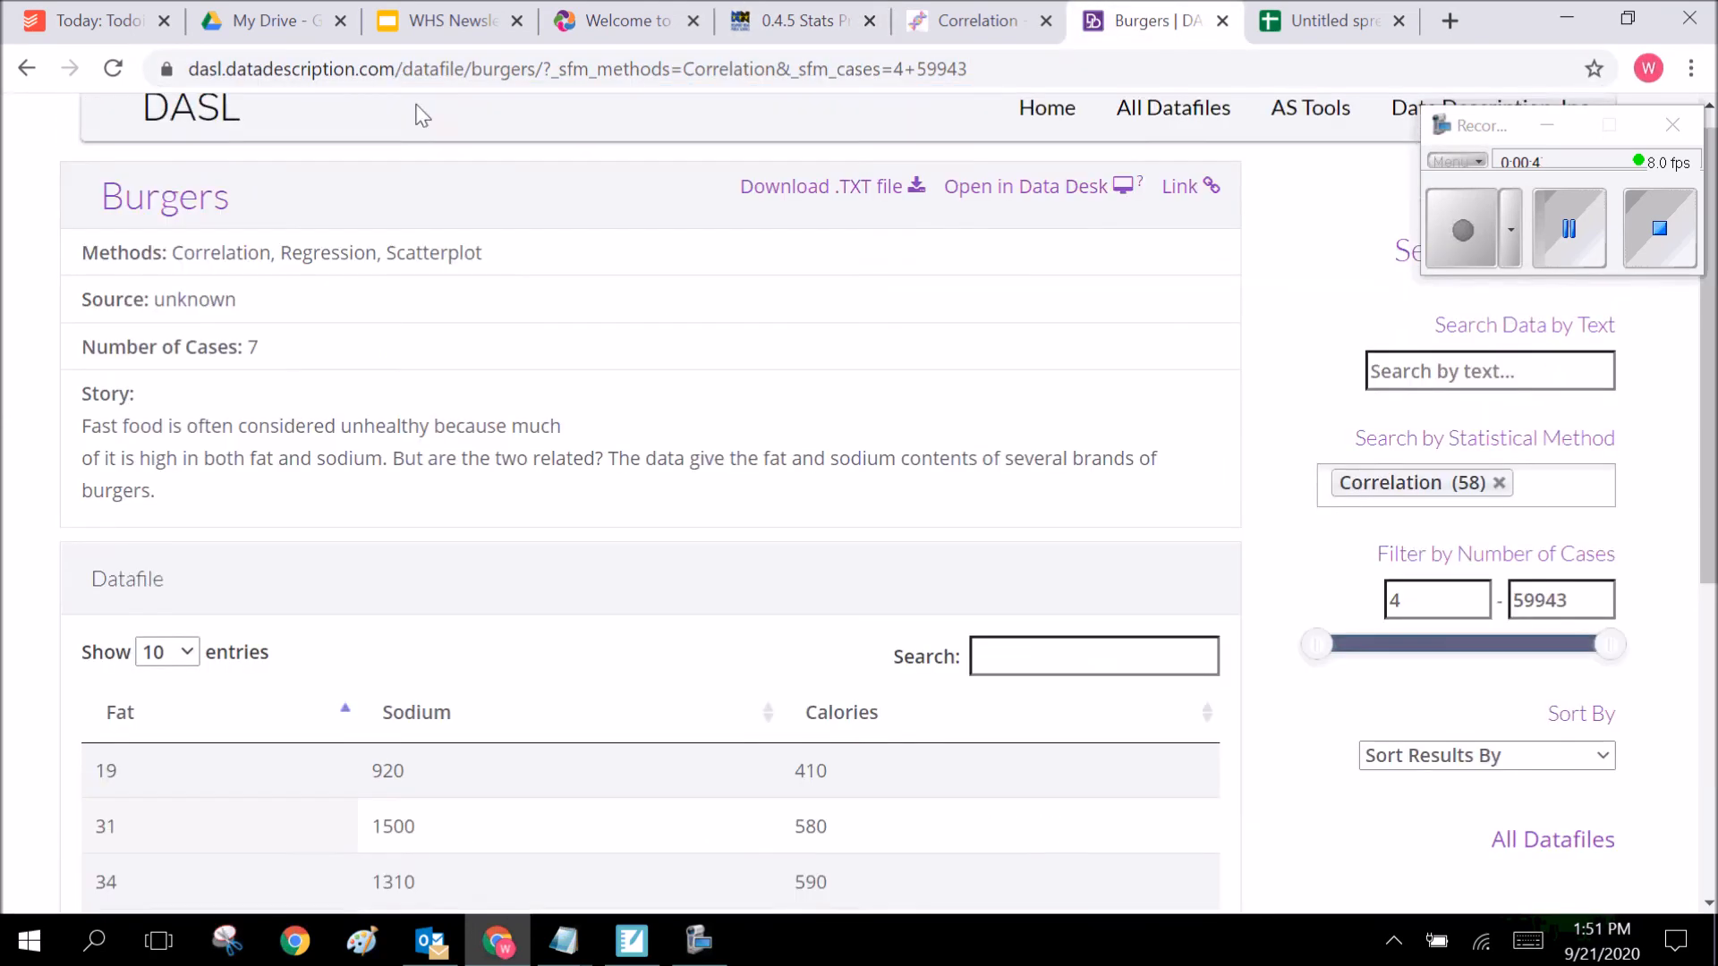
left_click(32, 73)
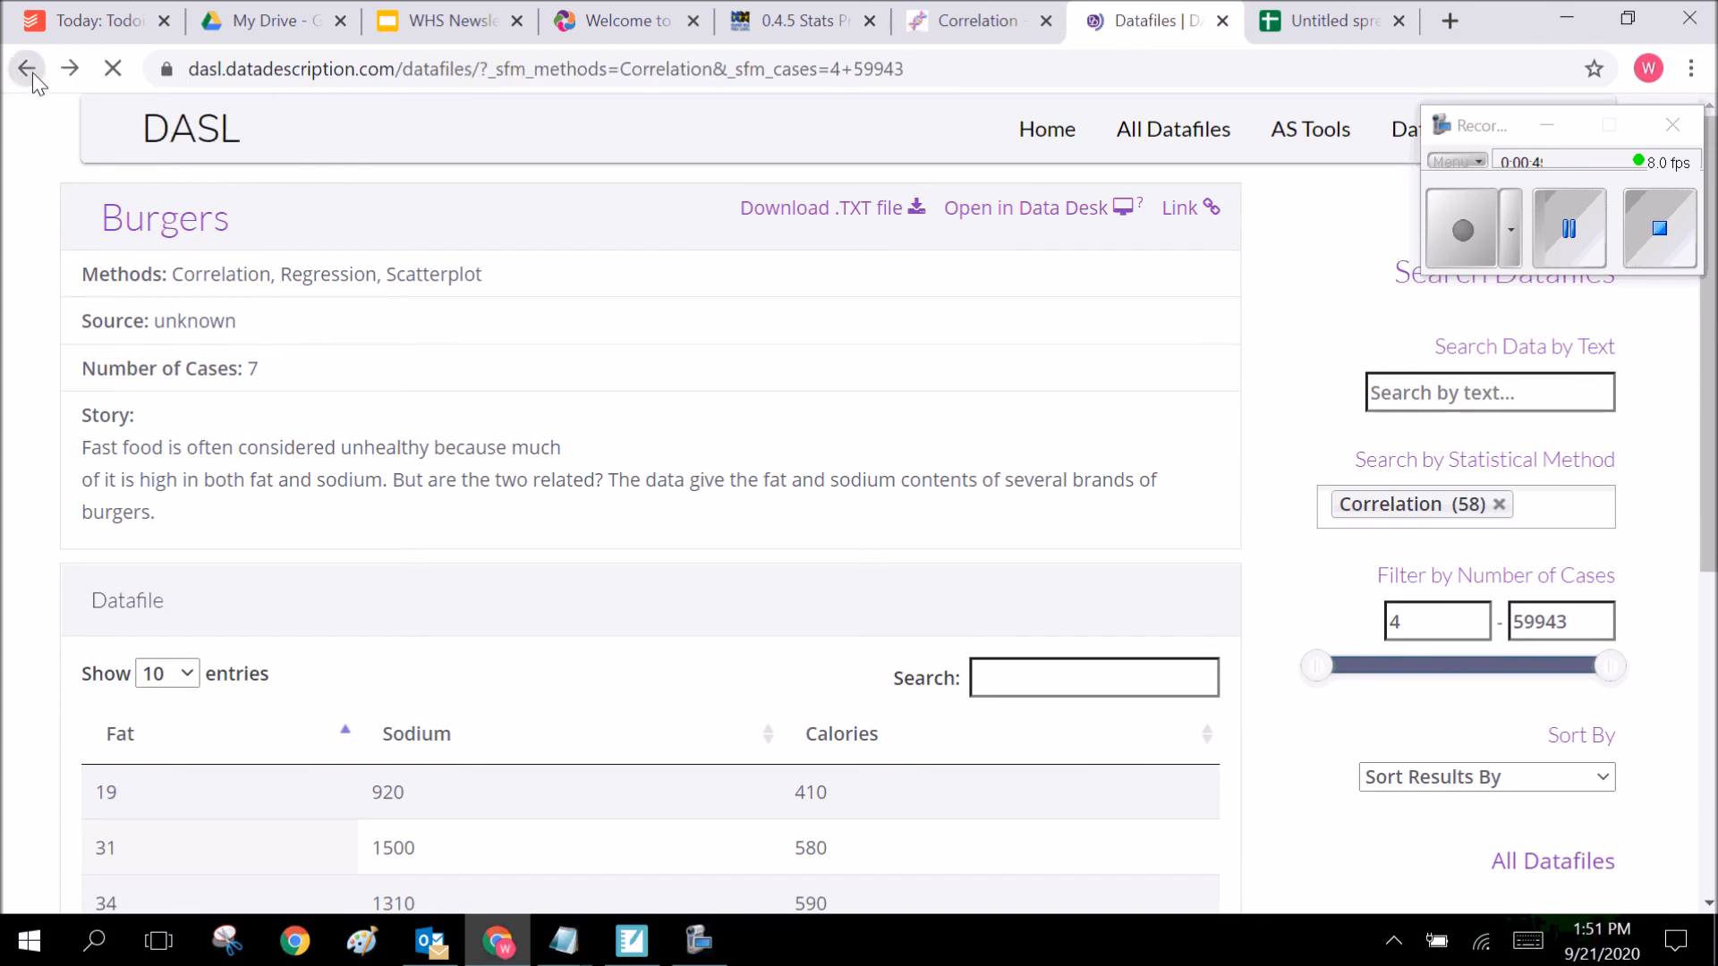
left_click(29, 72)
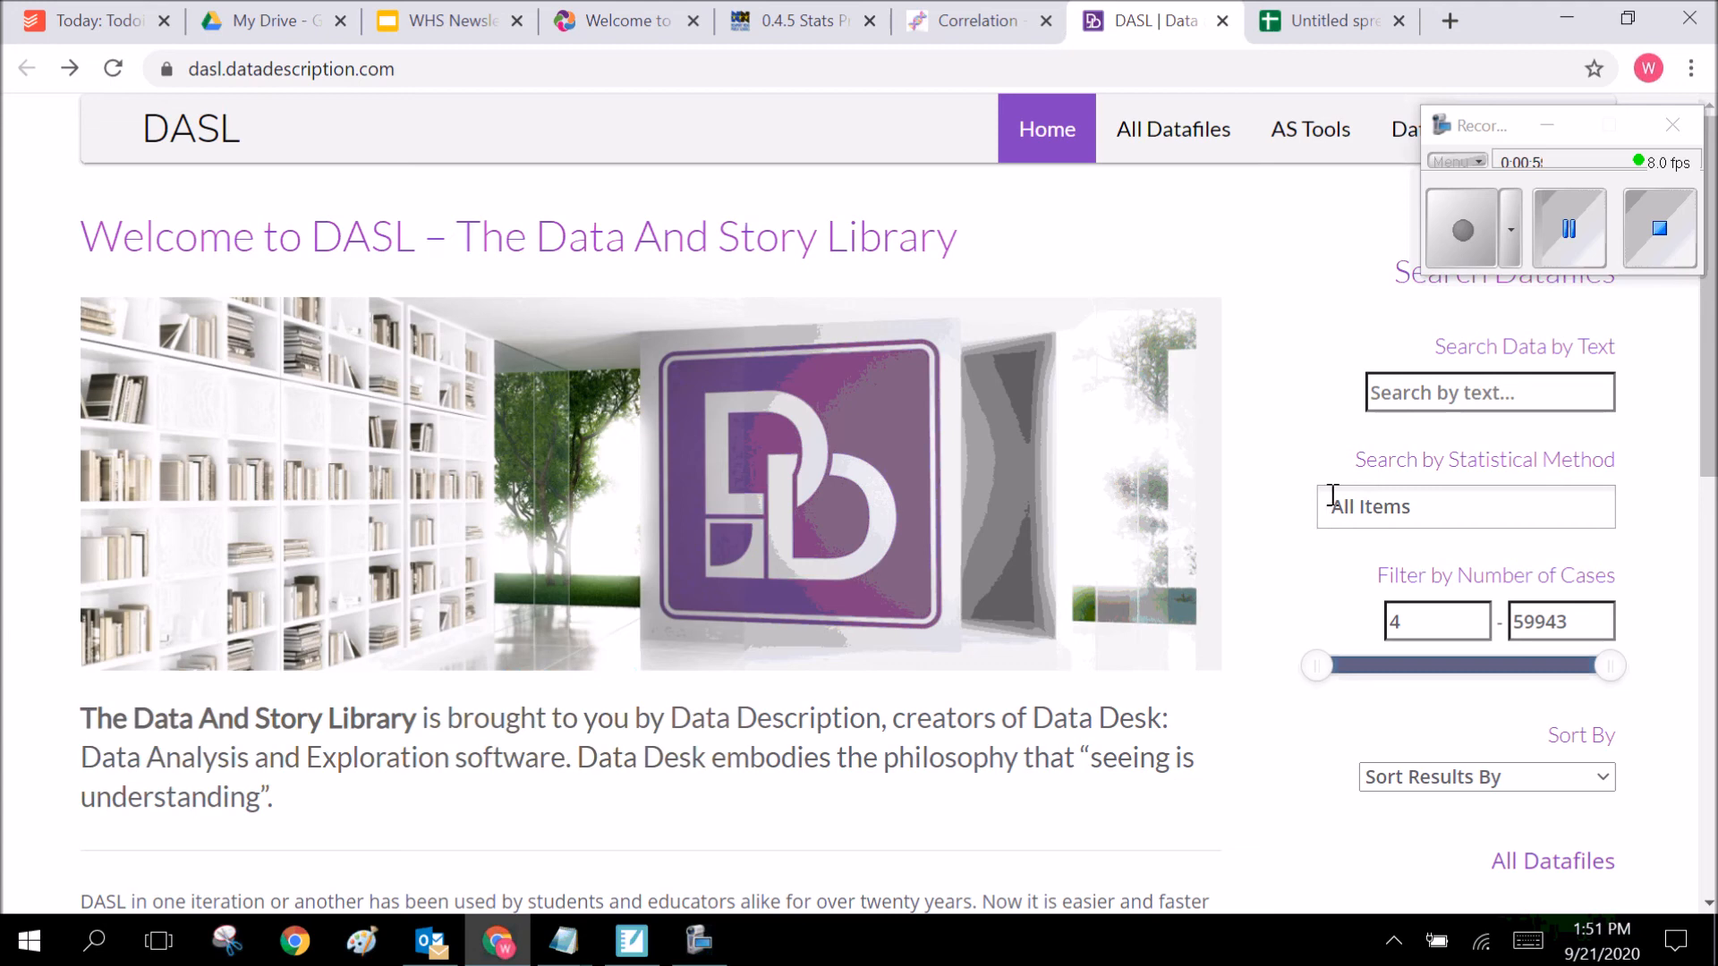
Filter the DASL datafiles by the Correlation statistical method and open the Burgers dataset's data table
left_click(1398, 501)
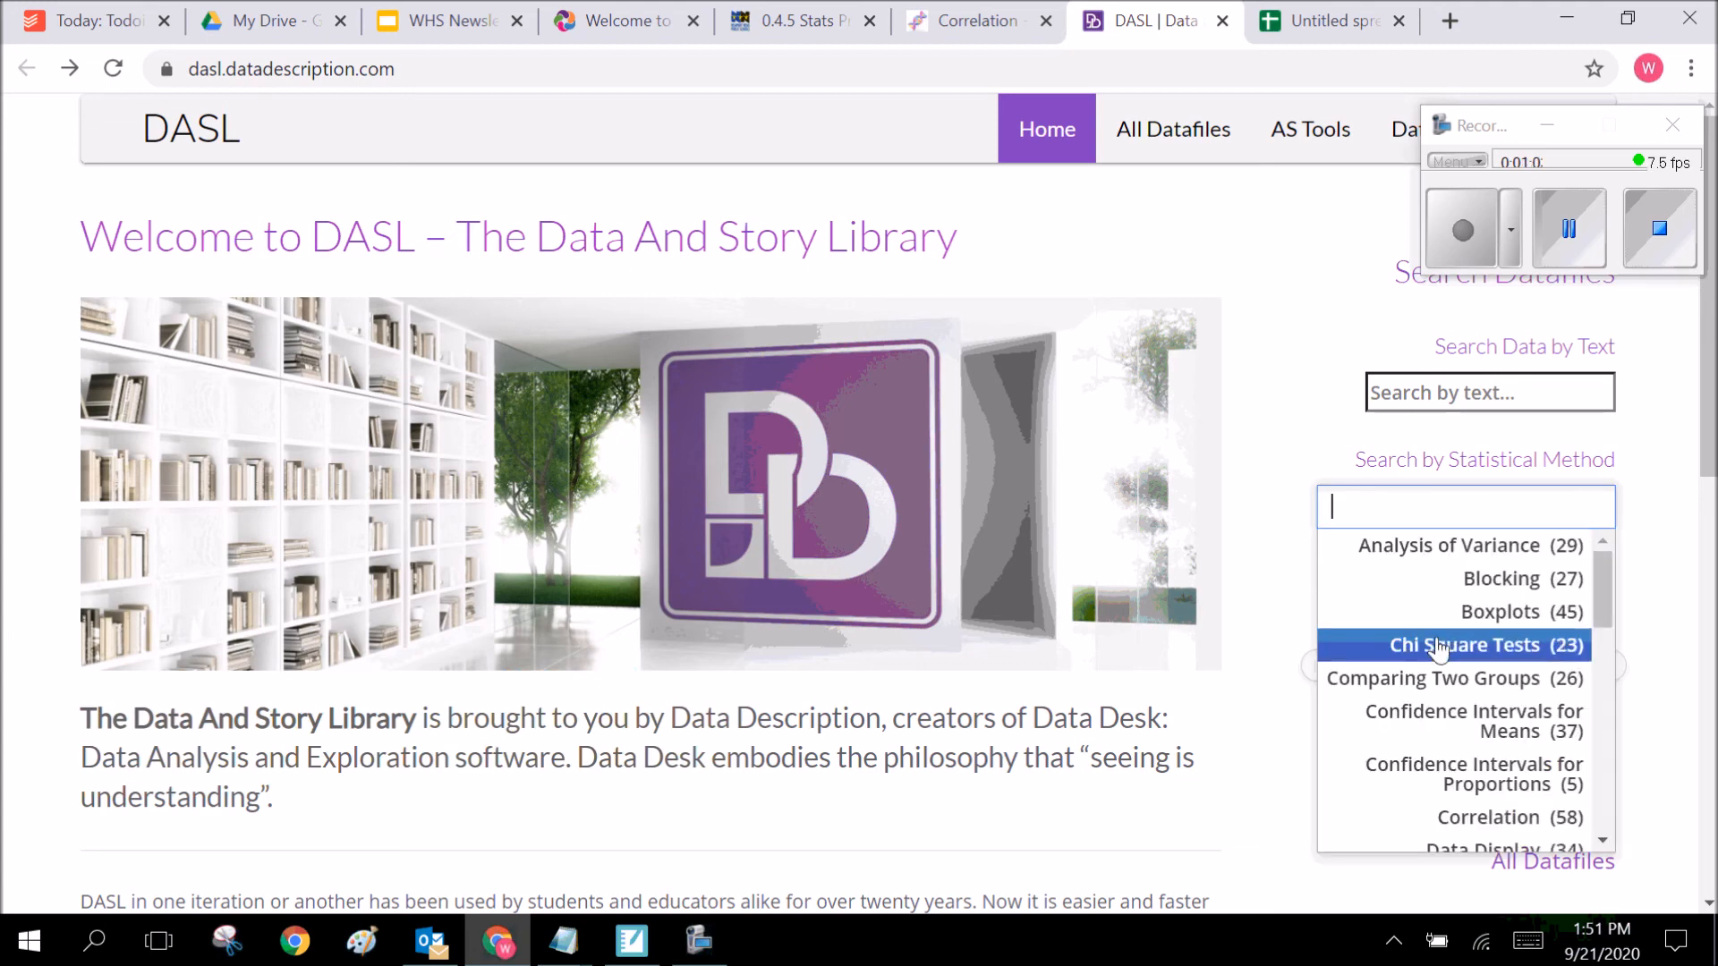
left_click(1480, 818)
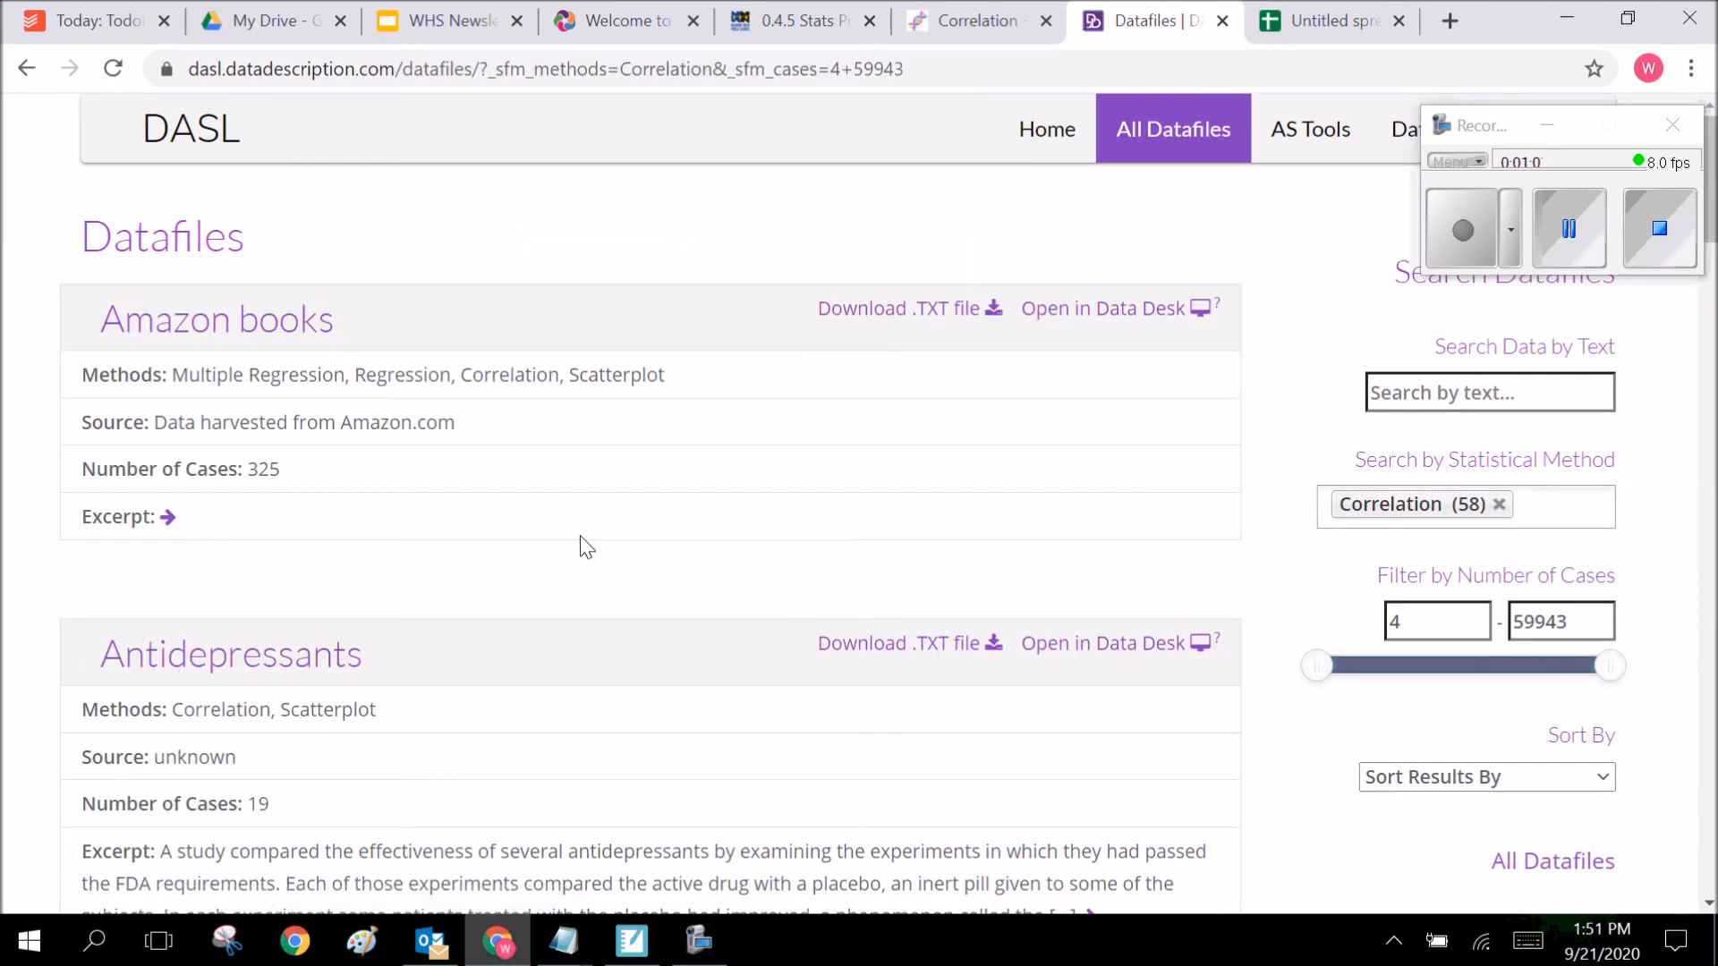
scroll(583, 537, "down", 15)
scroll(555, 519, "down", 3)
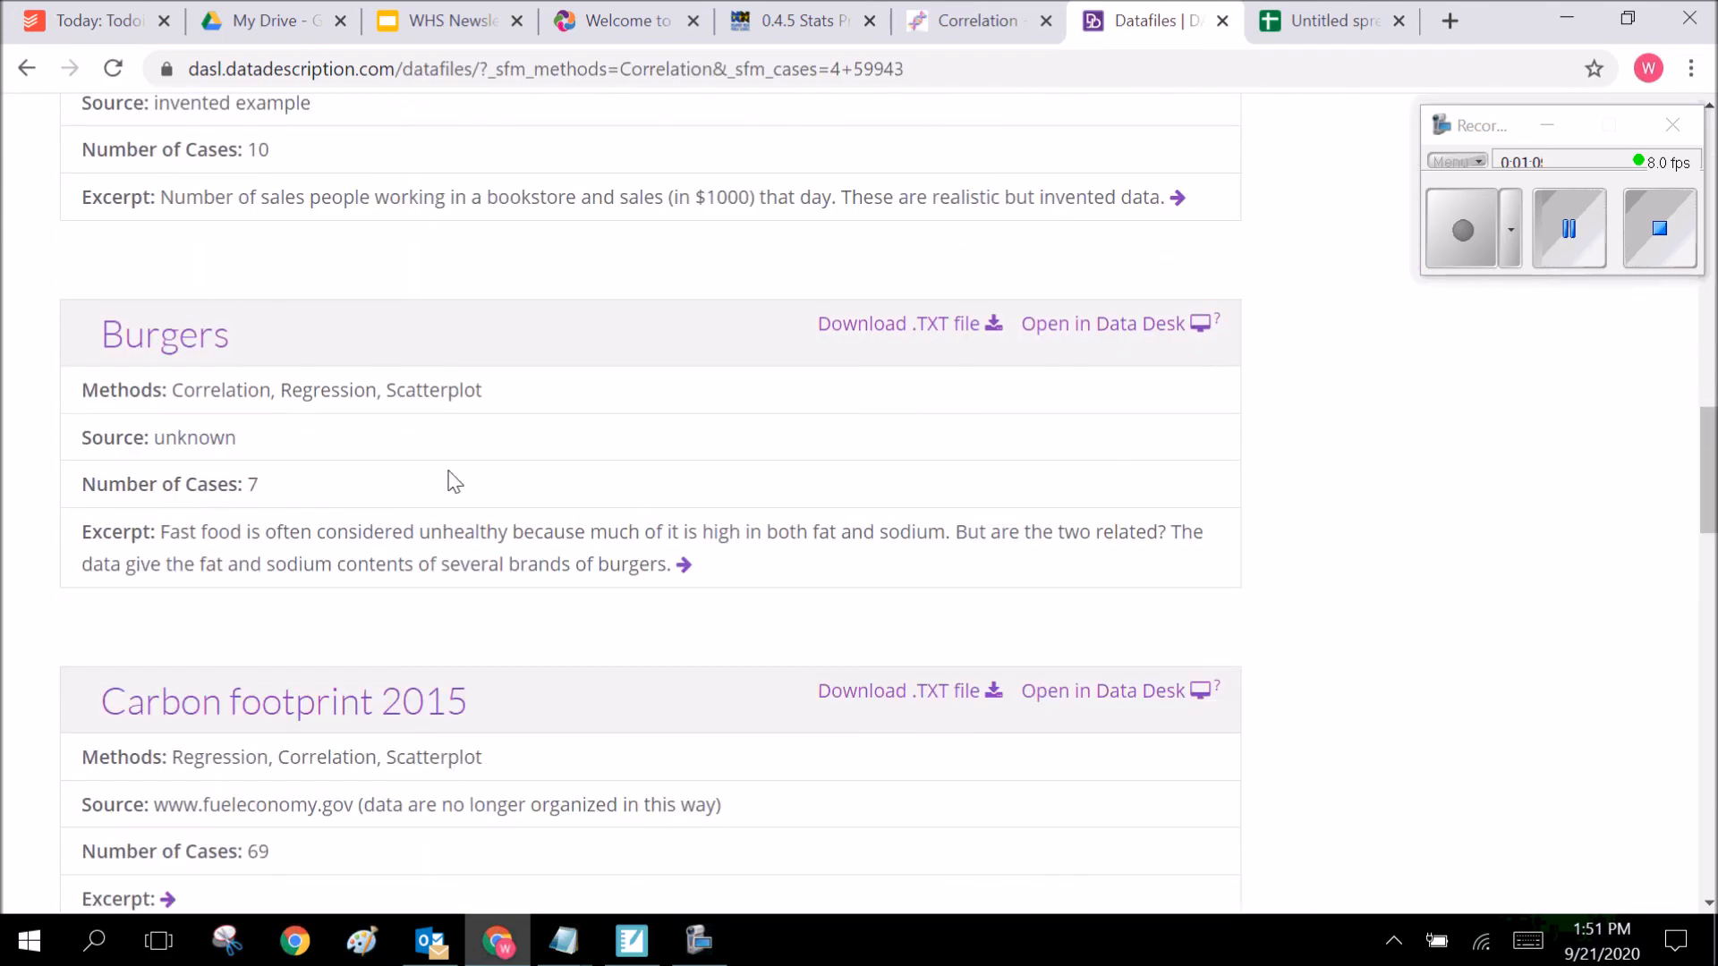
left_click(134, 342)
scroll(752, 508, "down", 5)
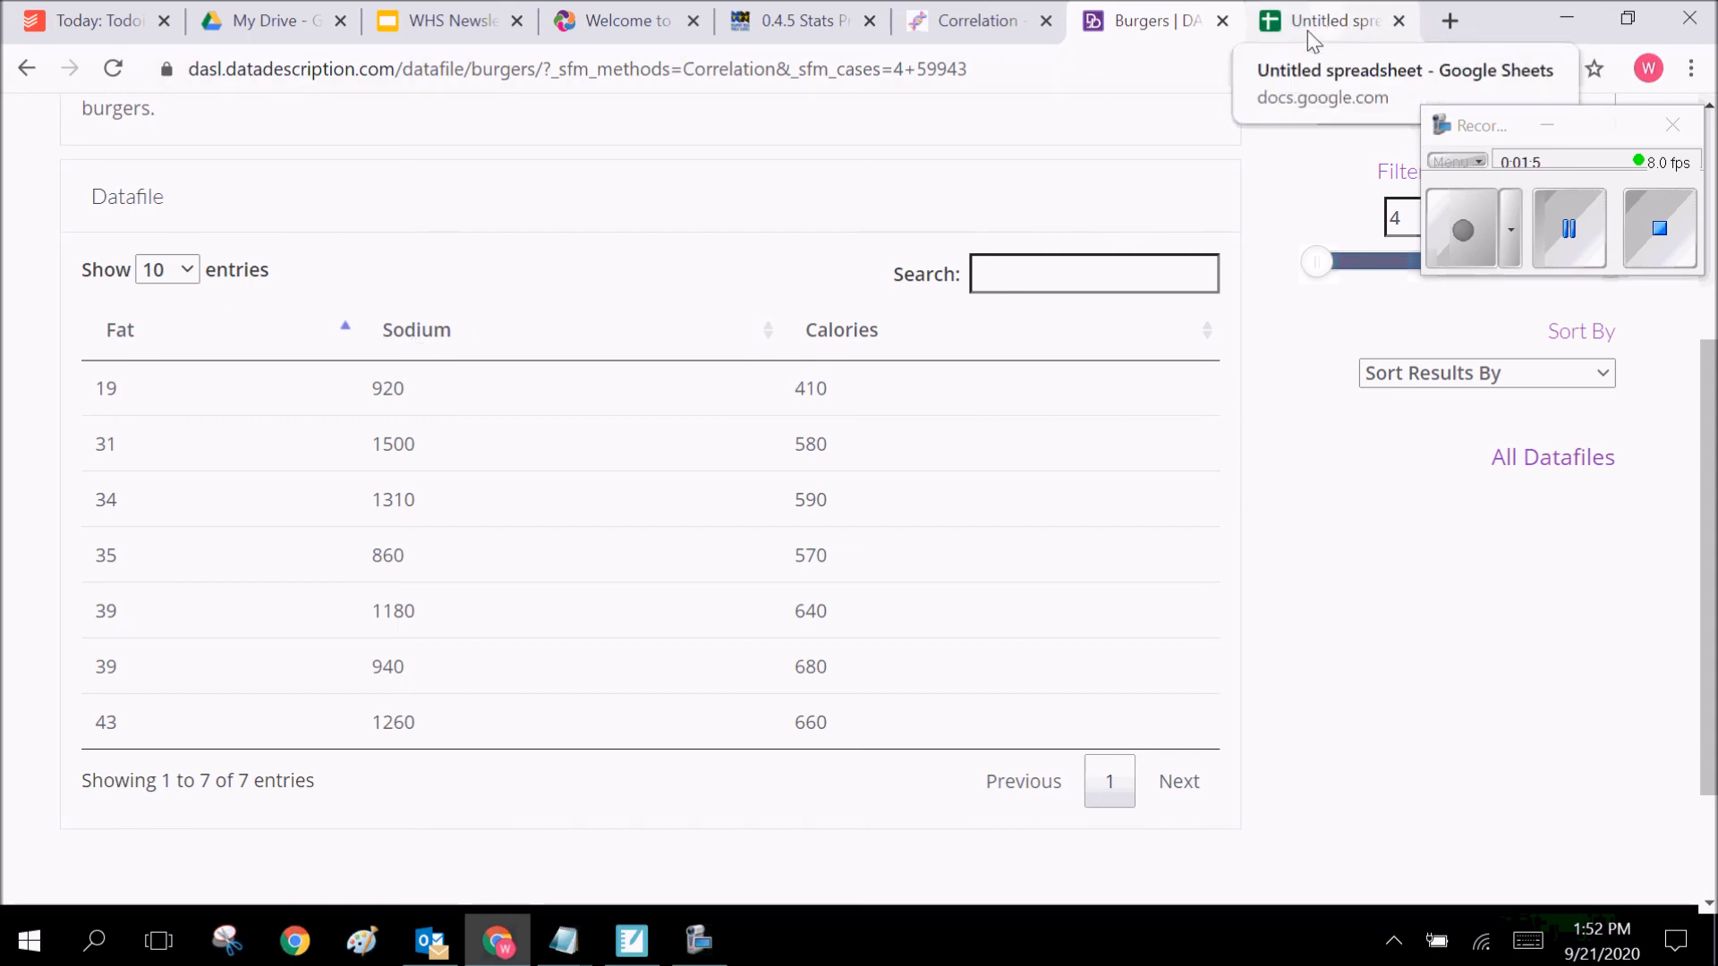
Examine the assignment's embedded Google Sheet, and compare the Burgers data table with the fat and sodium columns in the untitled spreadsheet
left_click(796, 20)
scroll(1086, 363, "down", 15)
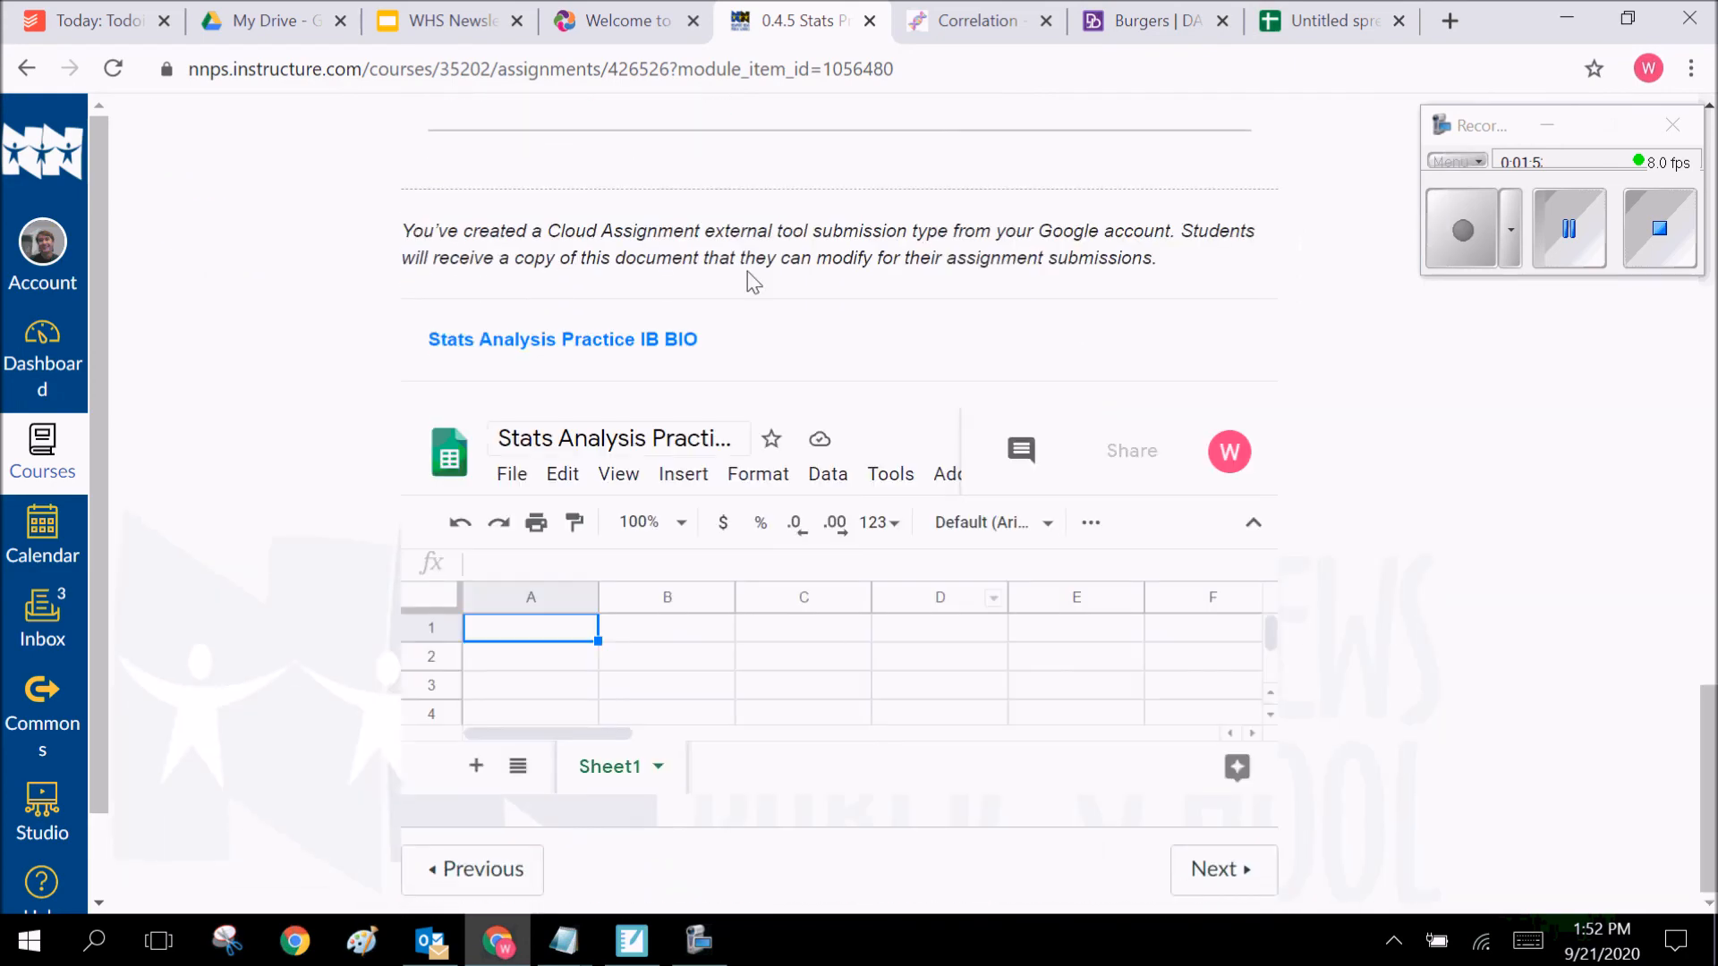
scroll(984, 447, "up", 10)
left_click(1307, 20)
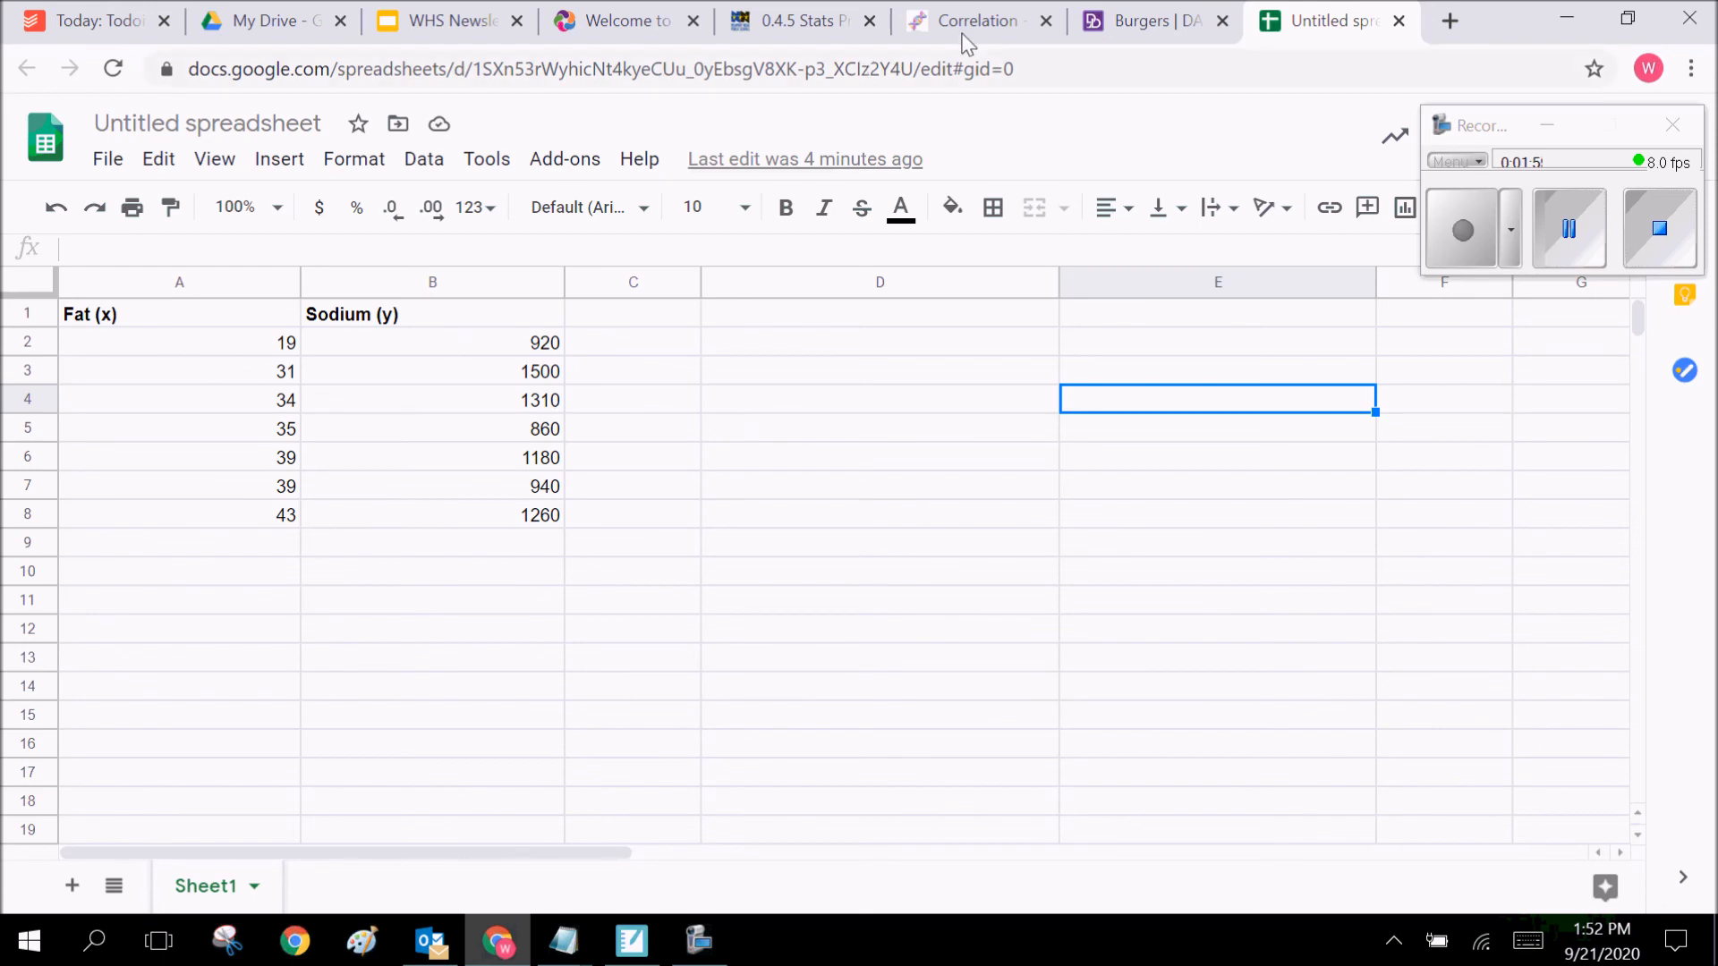
left_click(805, 23)
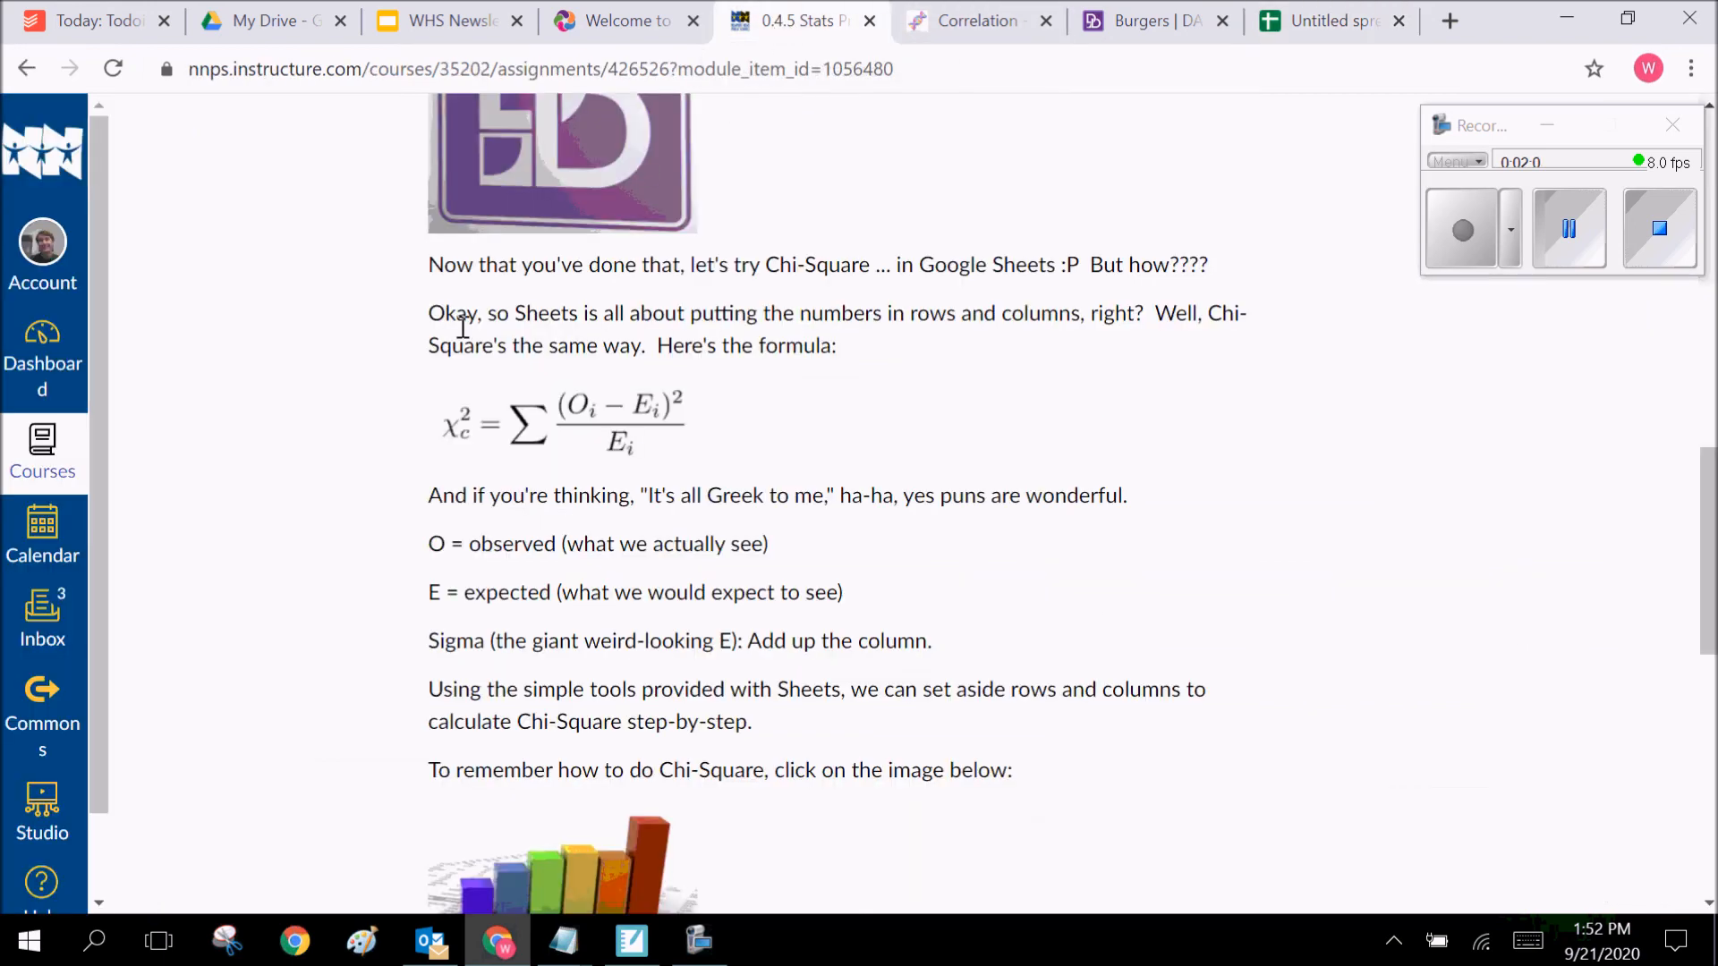
left_click(1119, 25)
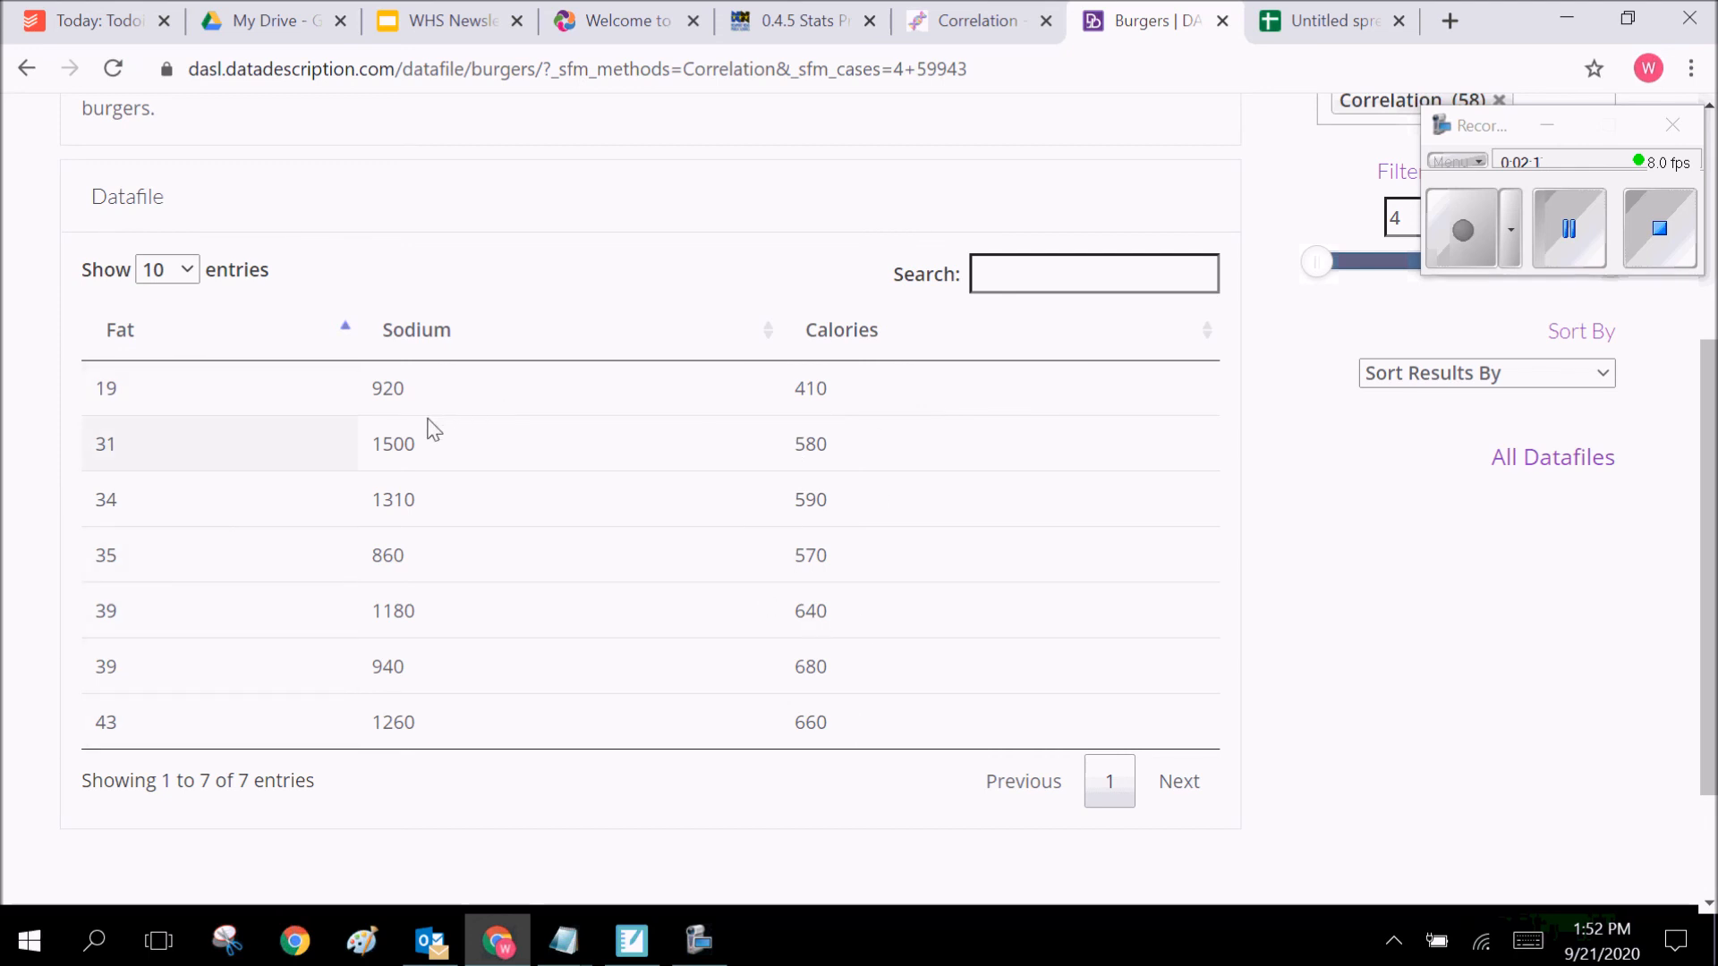
left_click(1343, 21)
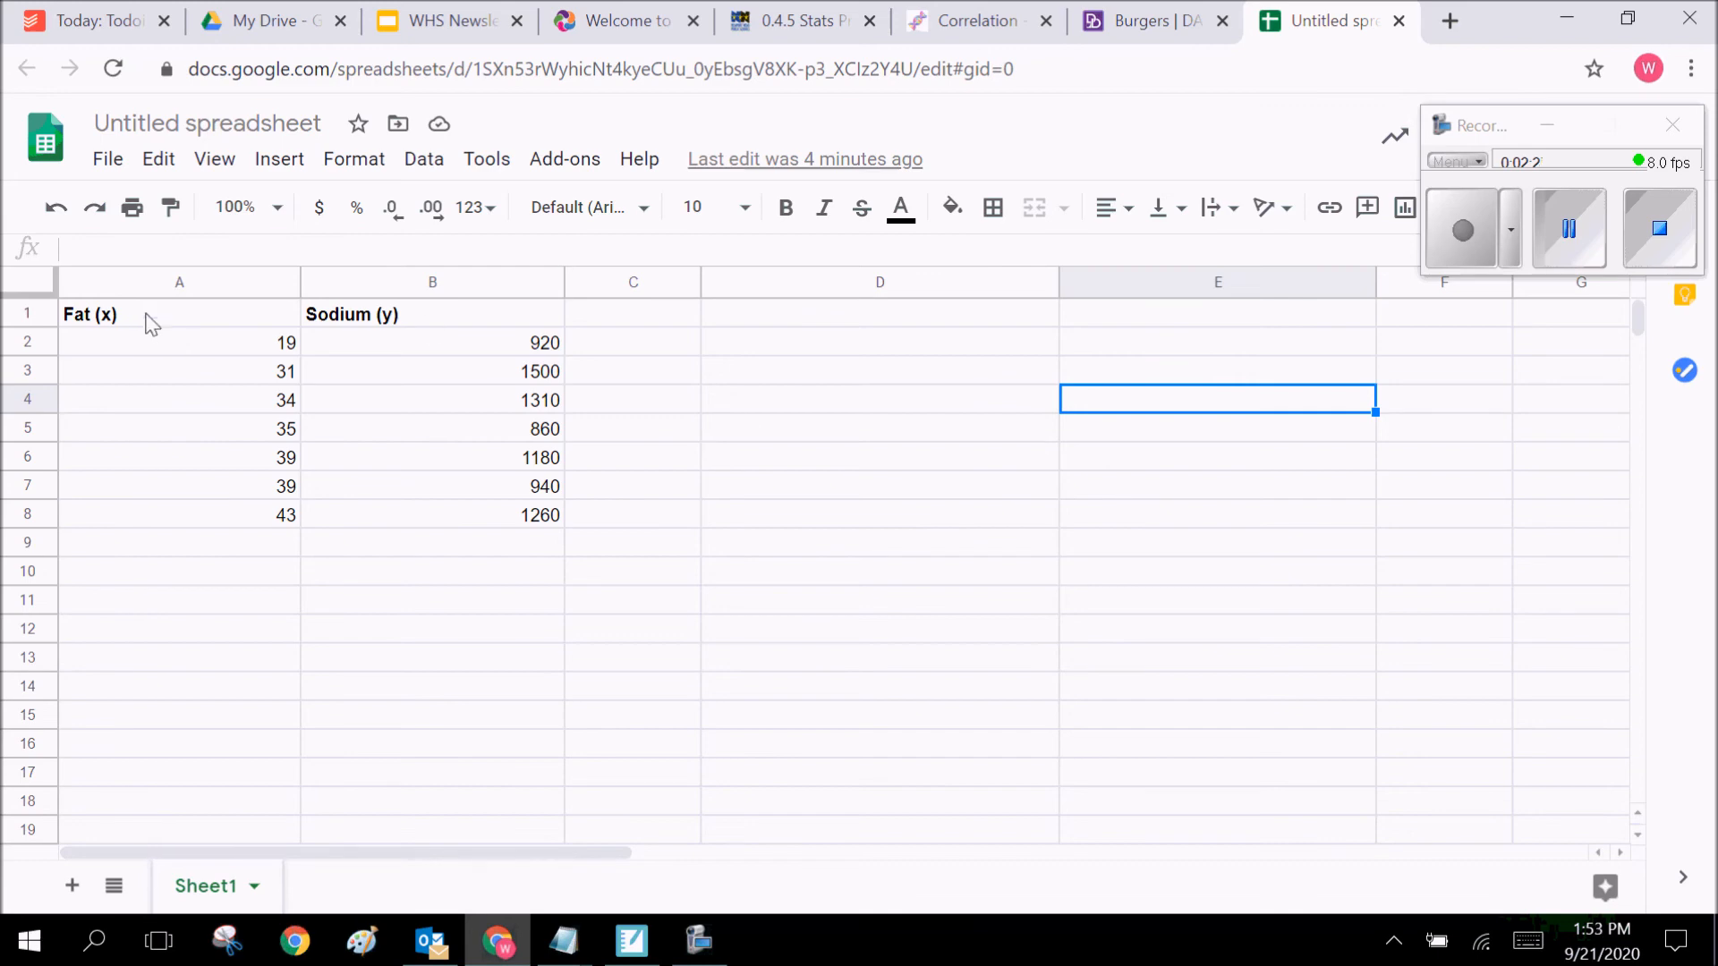
left_click(1162, 20)
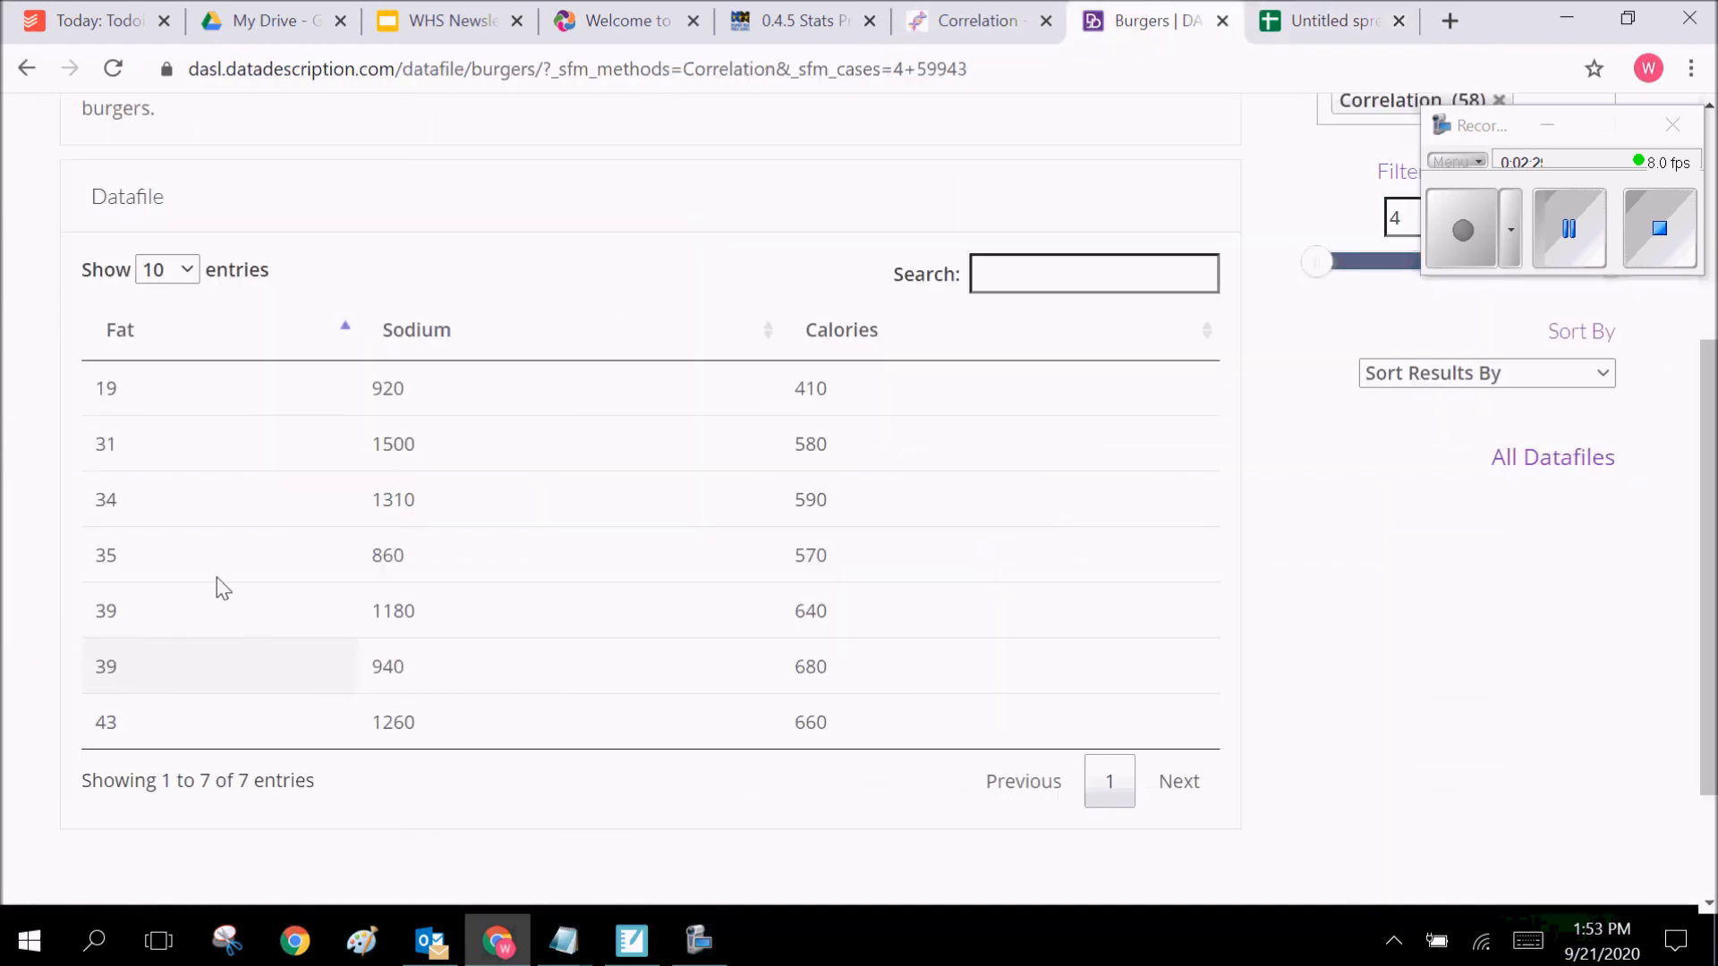
key("ctrl+Tab")
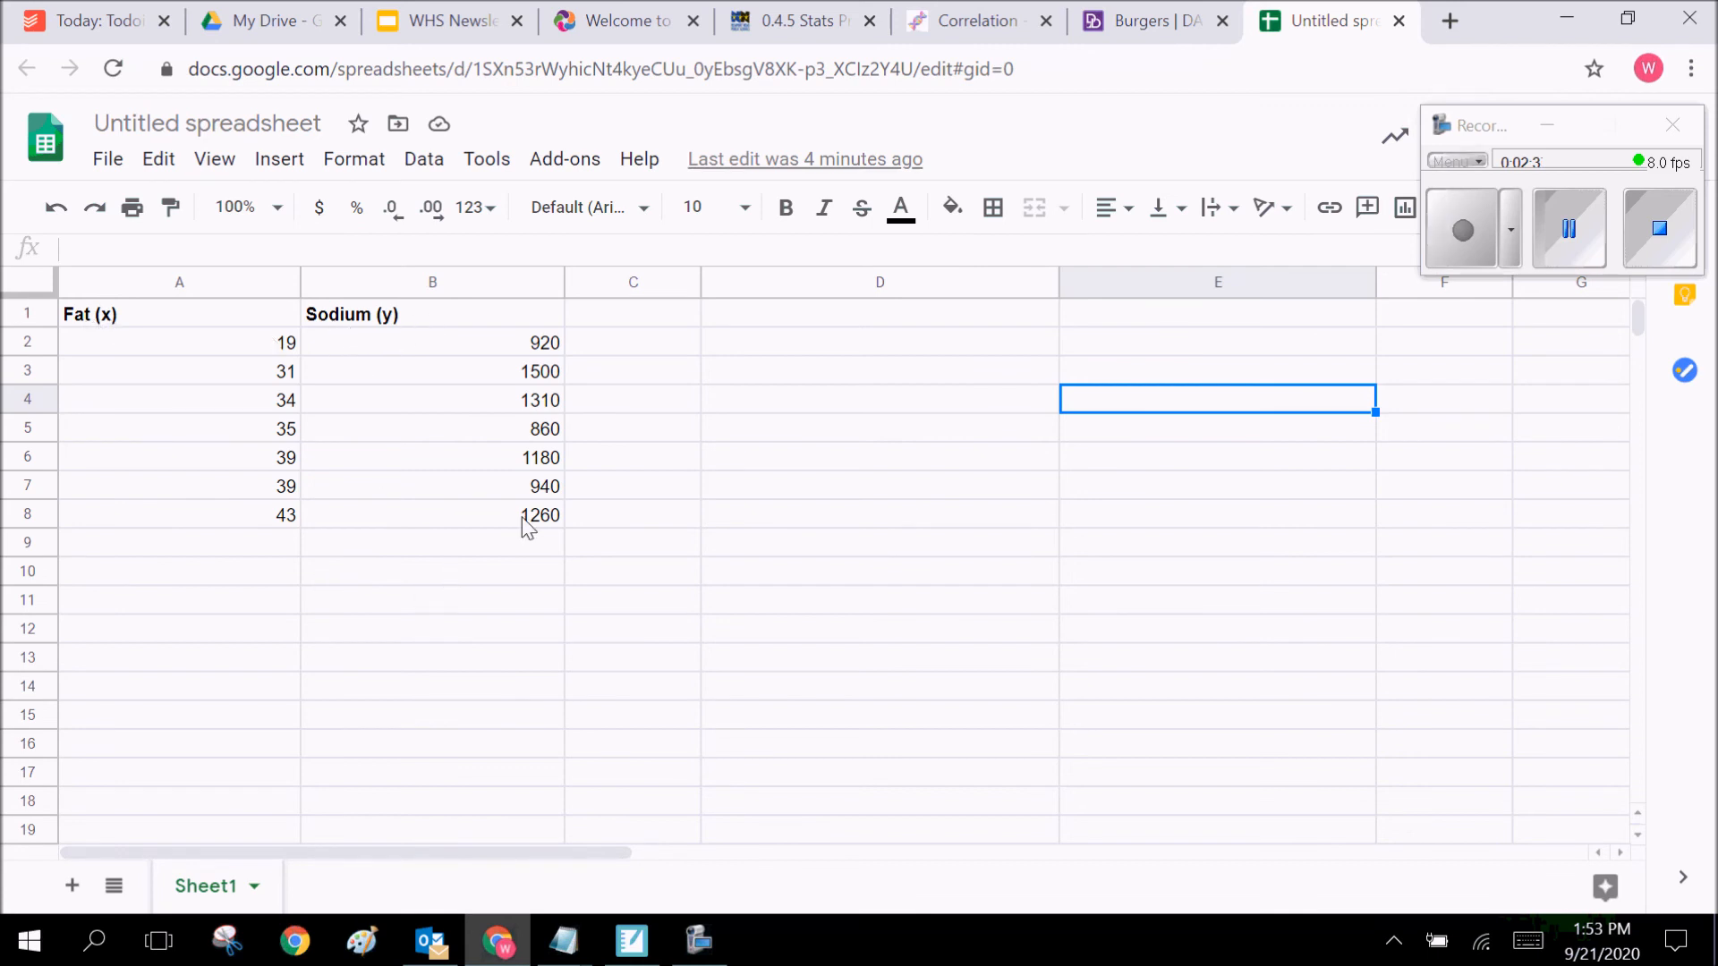
Label cell D2 "Pearson's R" and start a CORREL formula in D3 with its argument help displayed
left_click(828, 348)
type("Pearson's R")
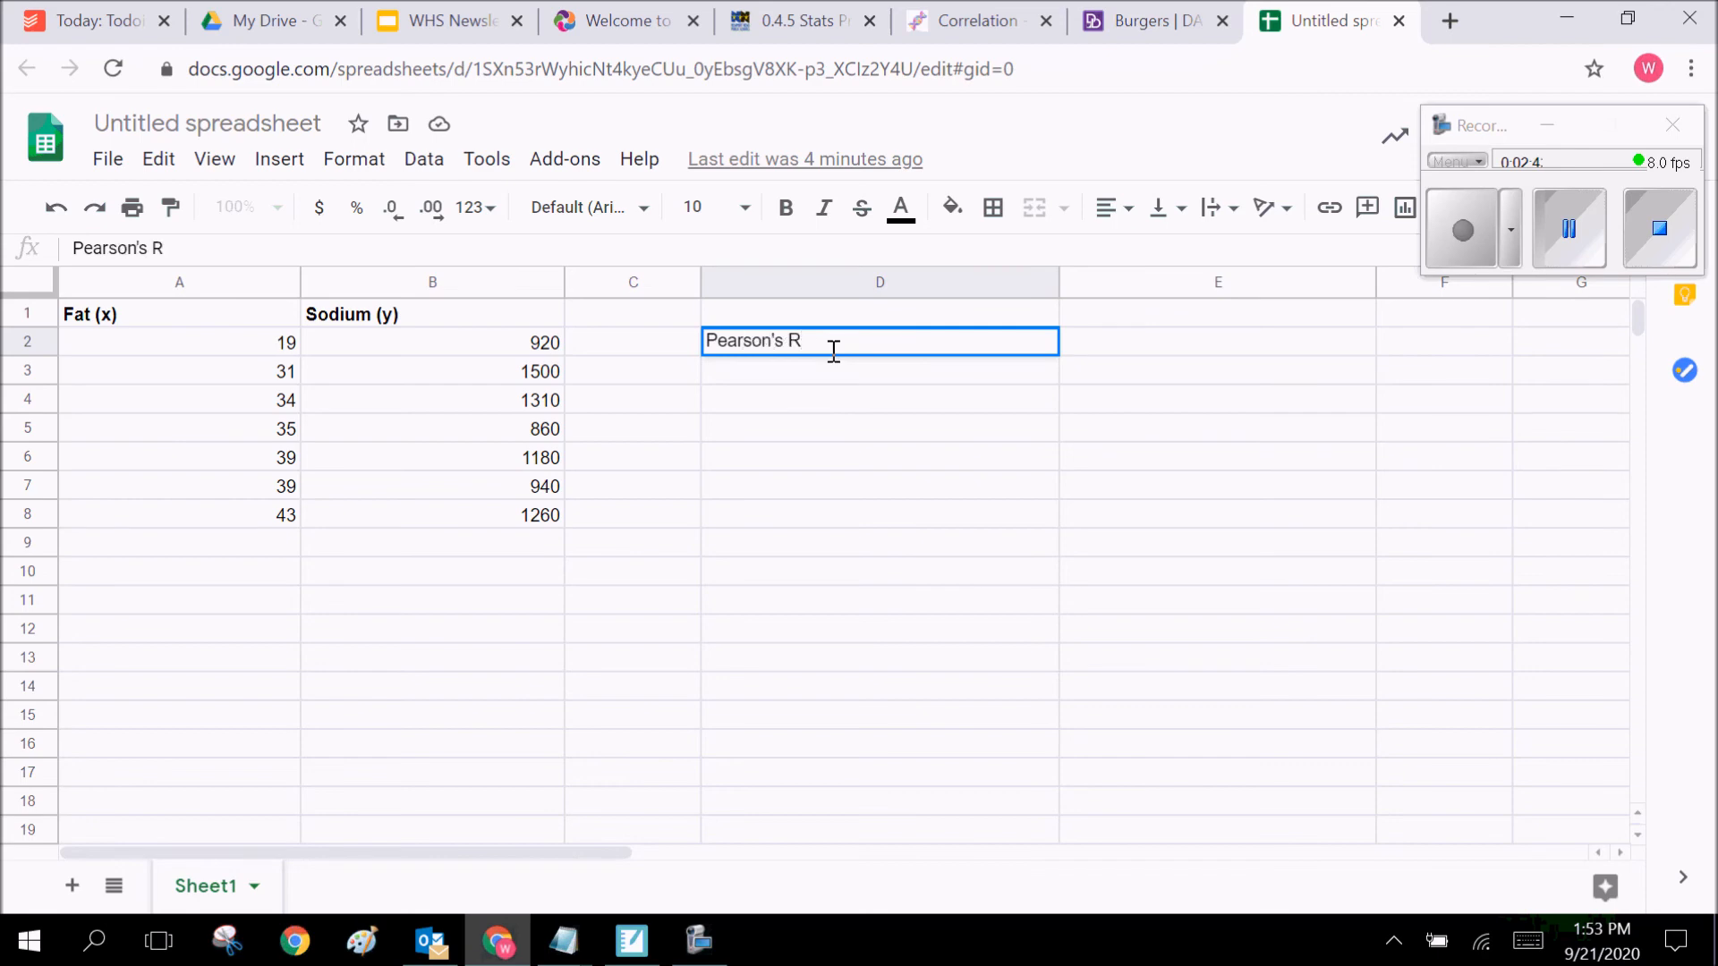
left_click(829, 367)
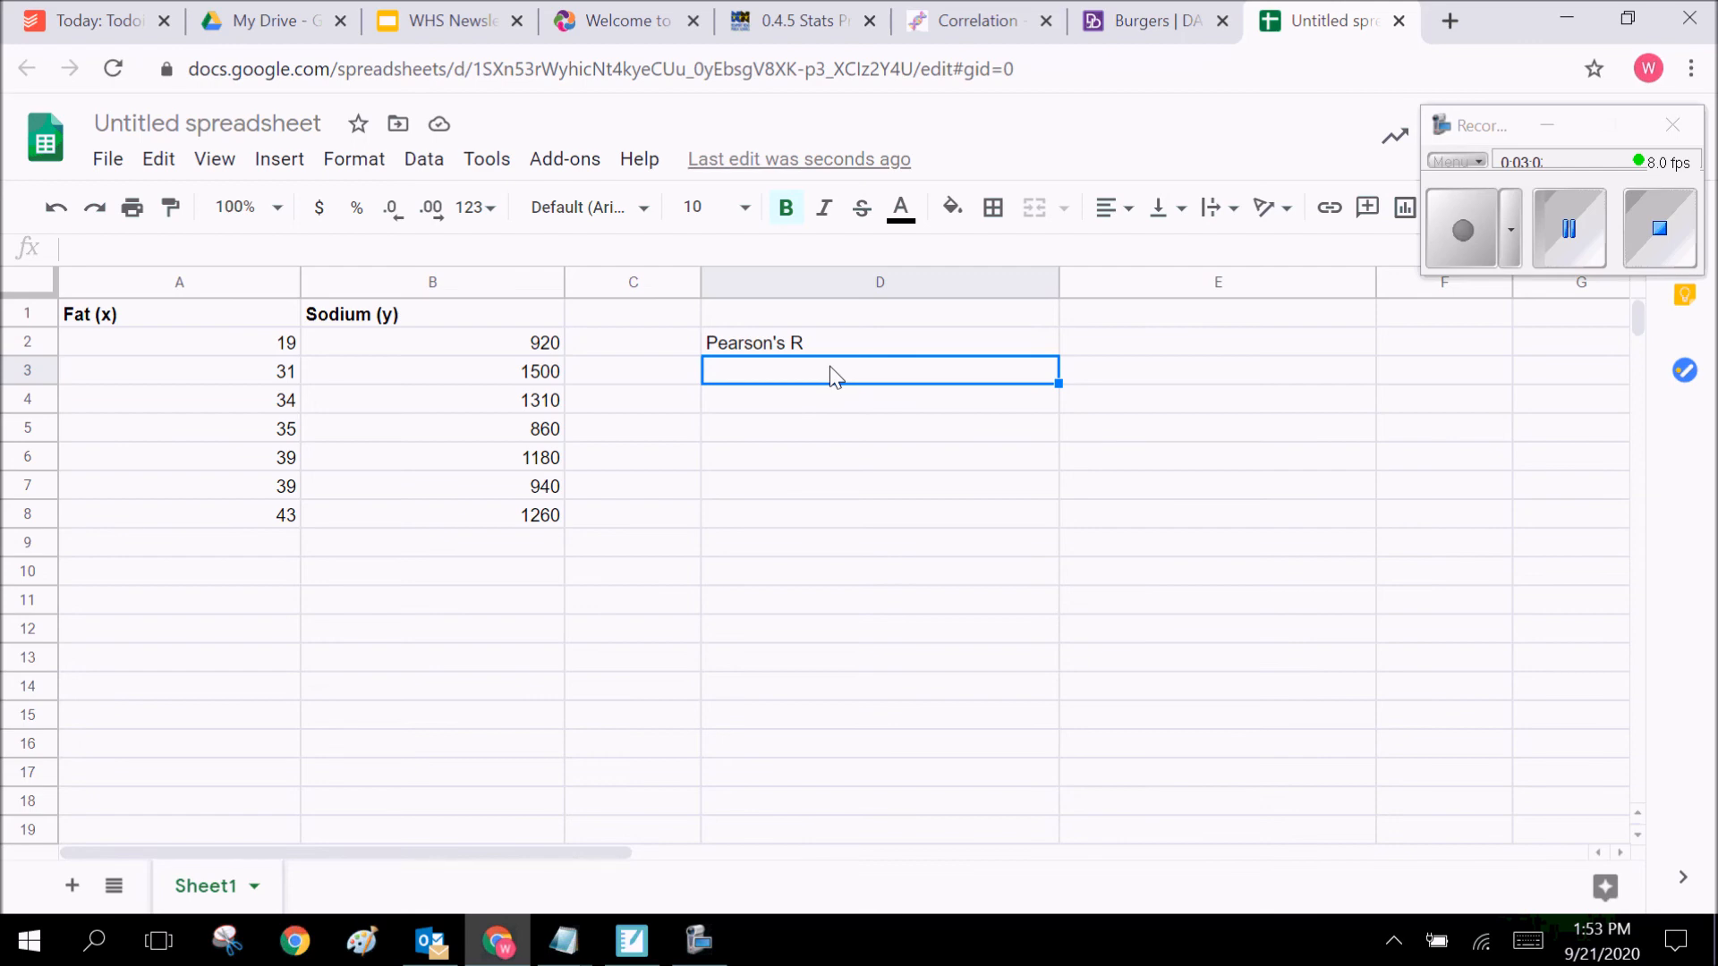
type("=")
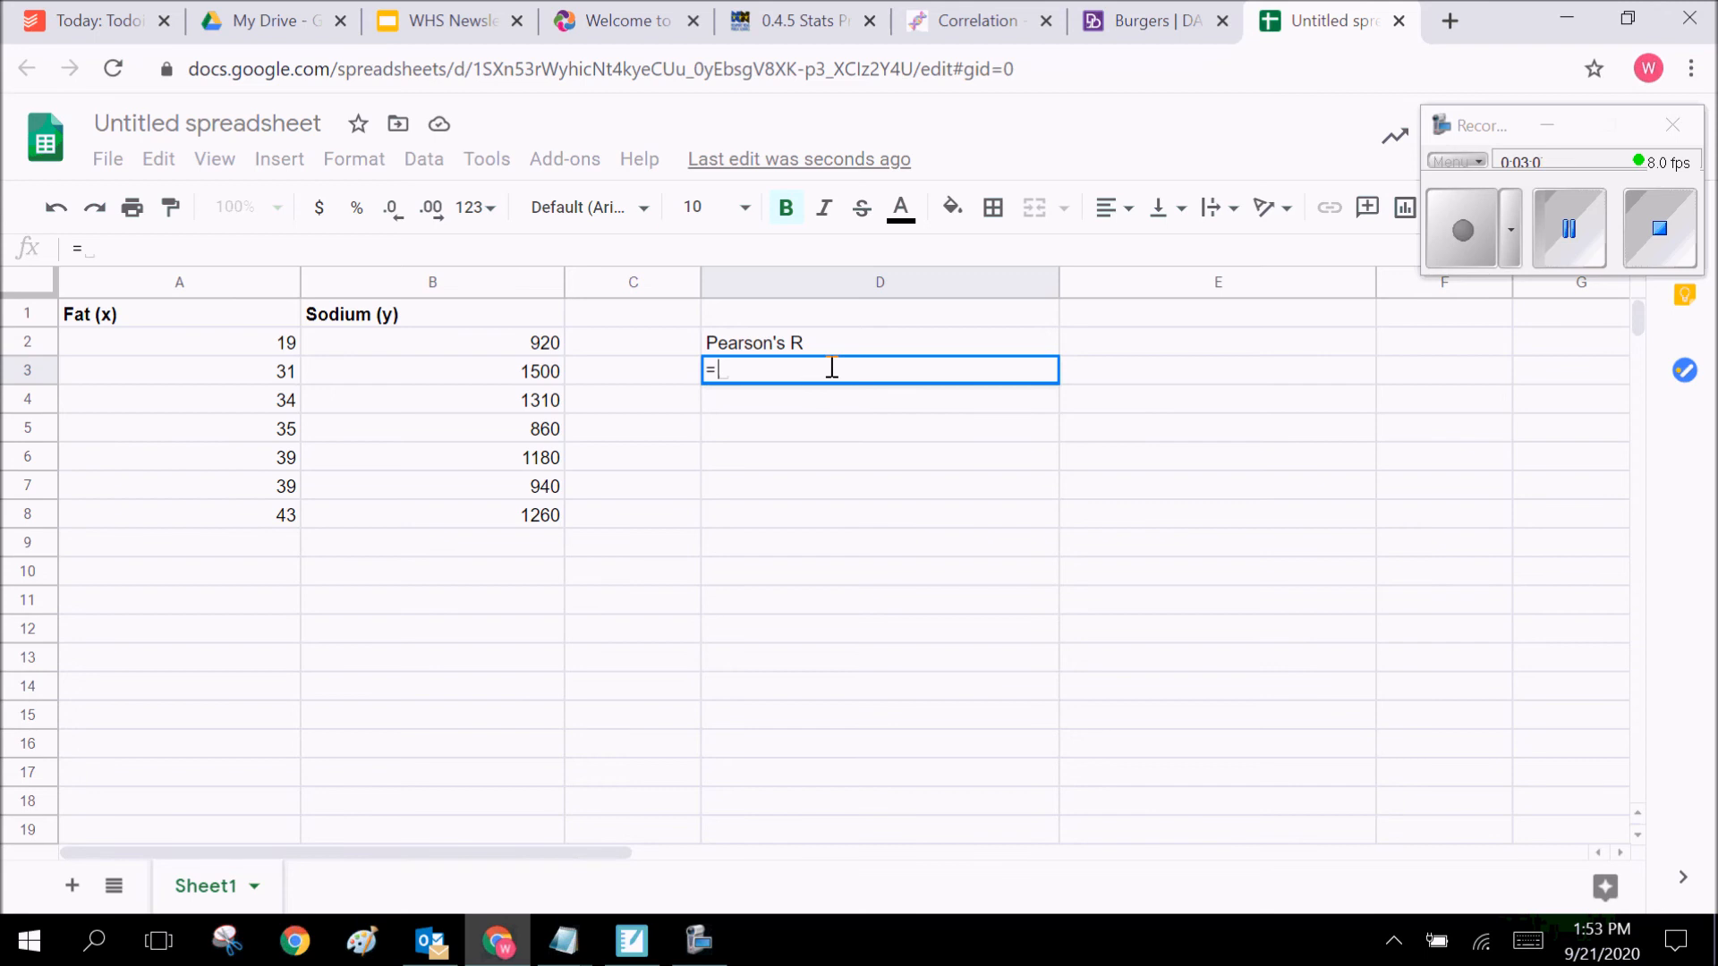
type("CORREL")
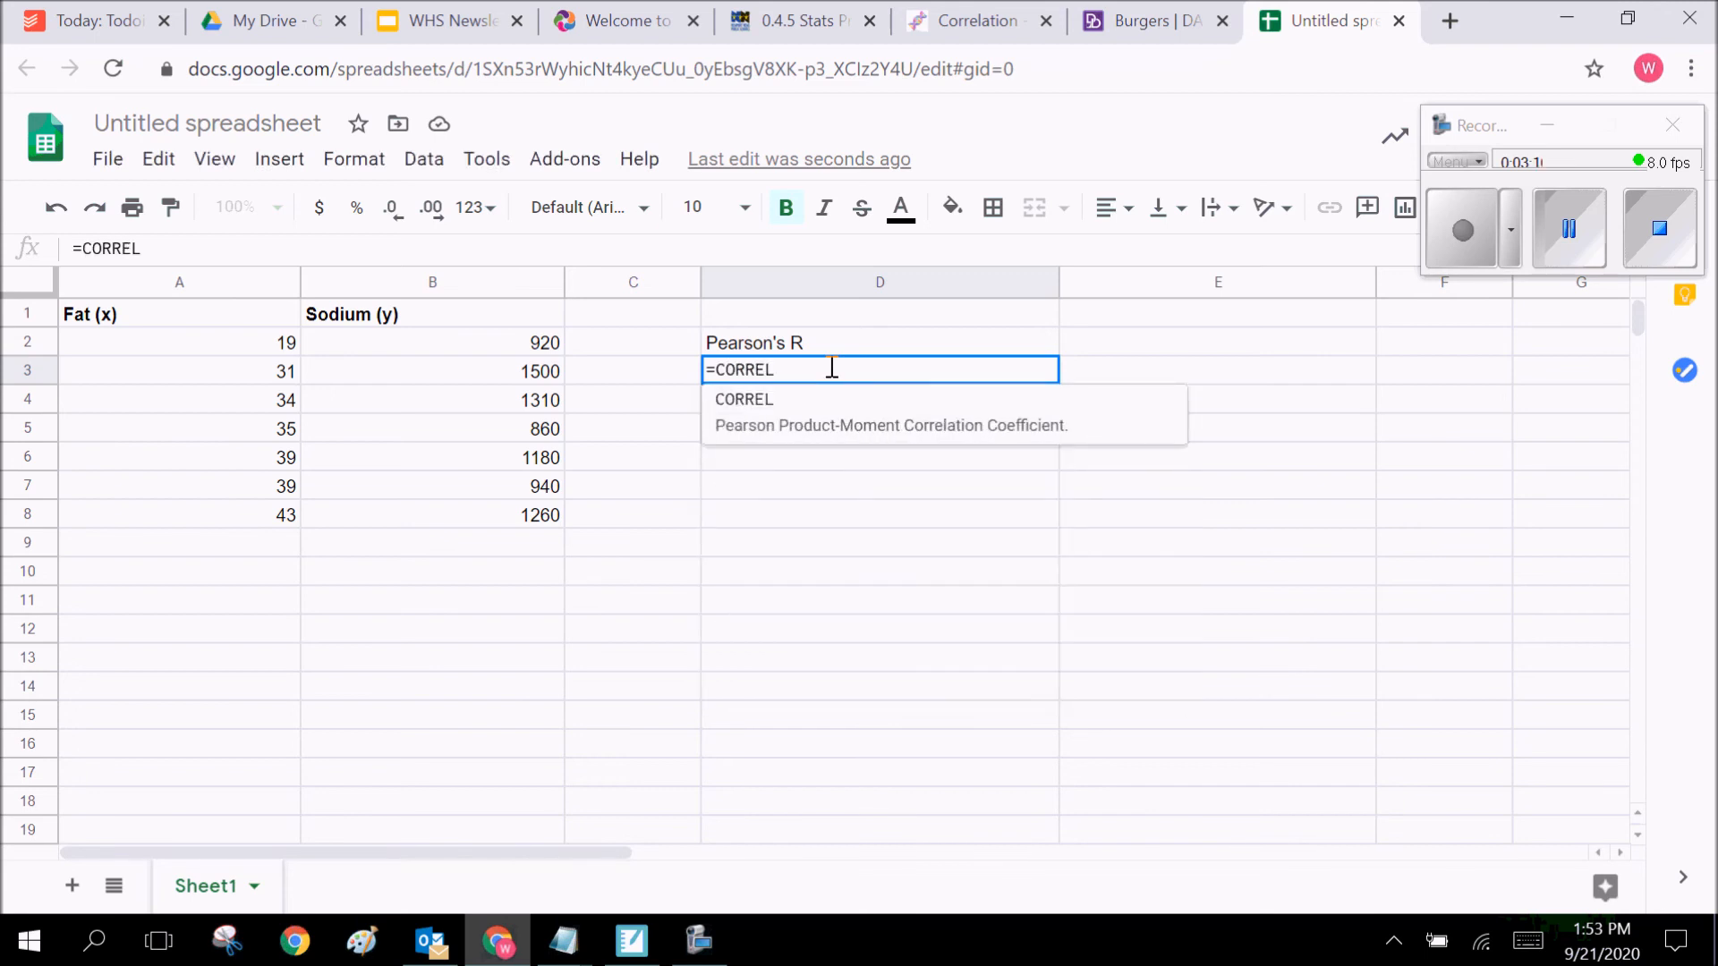
left_click(787, 421)
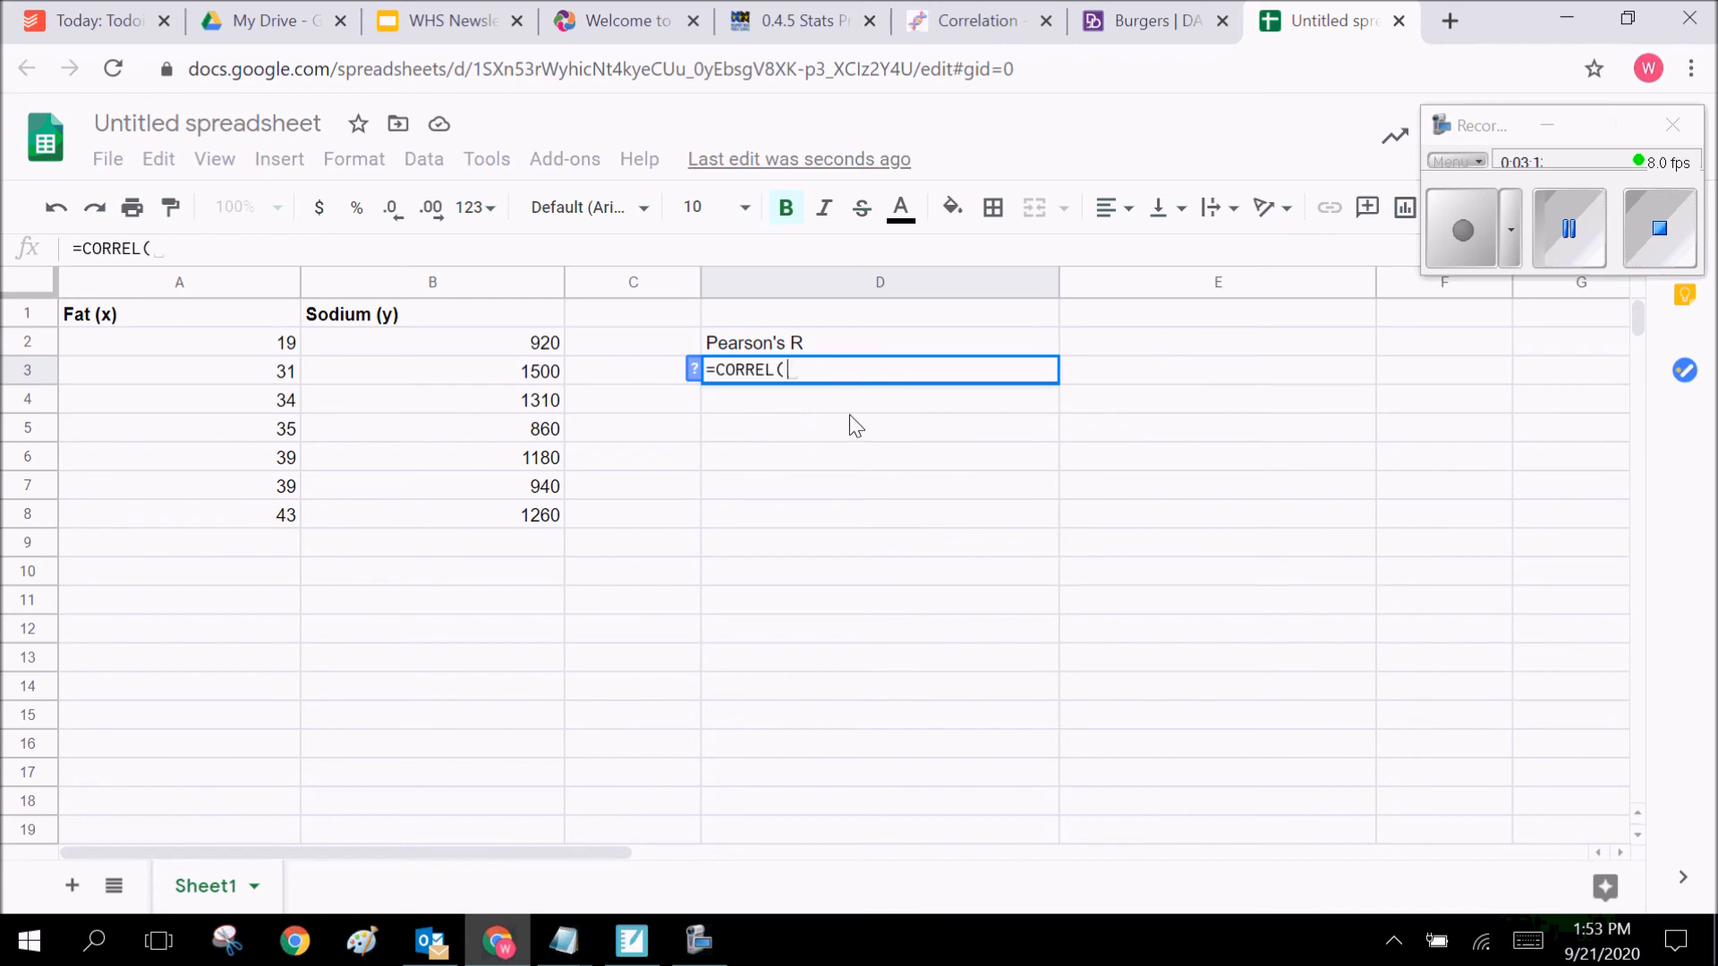
left_click(695, 371)
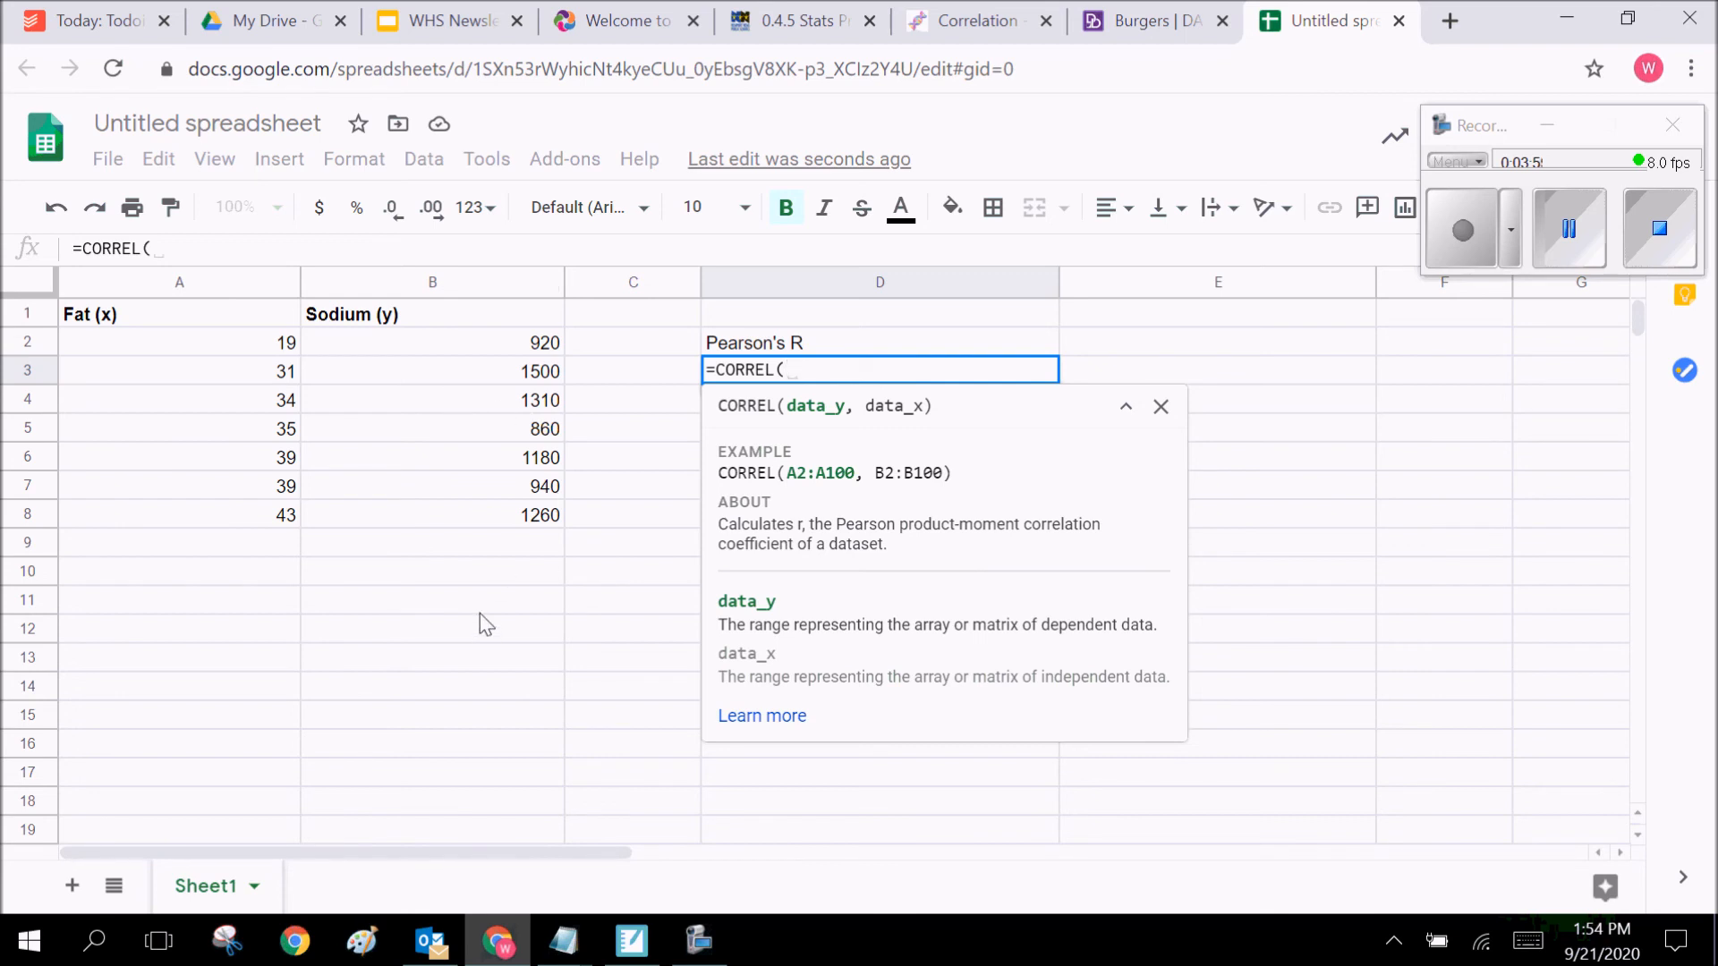
Complete the CORREL formula in D3 with B2:B8 as data_y and A2:A8 as data_x
type("B2")
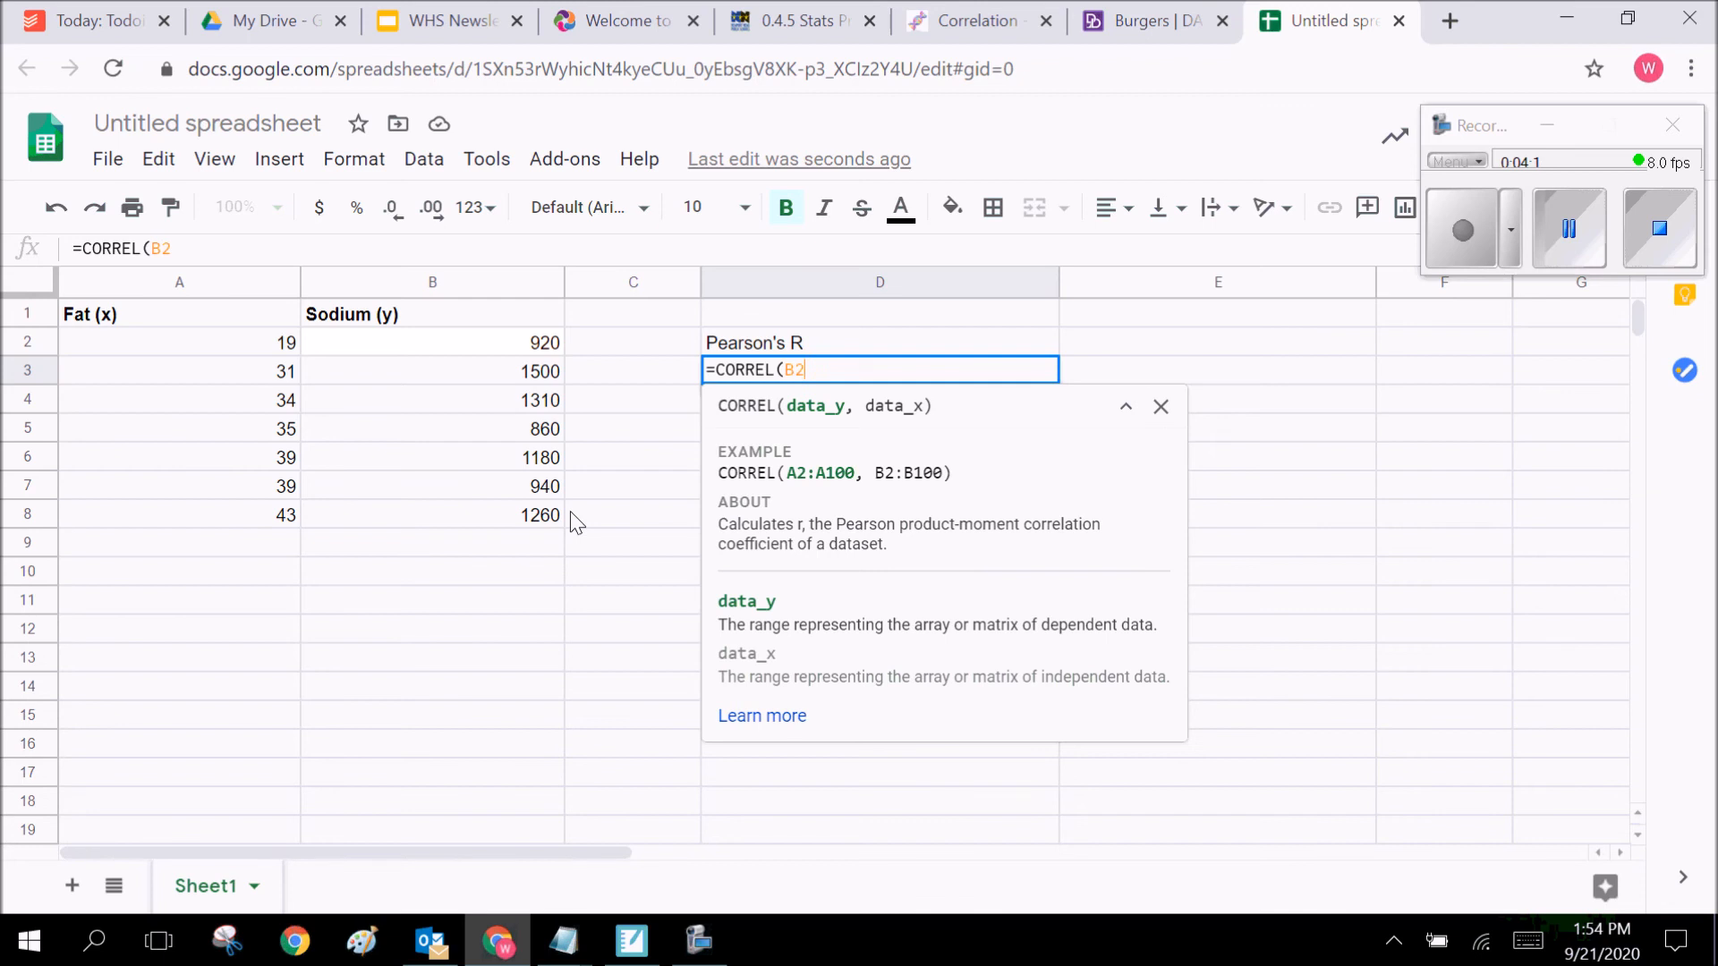
type(":")
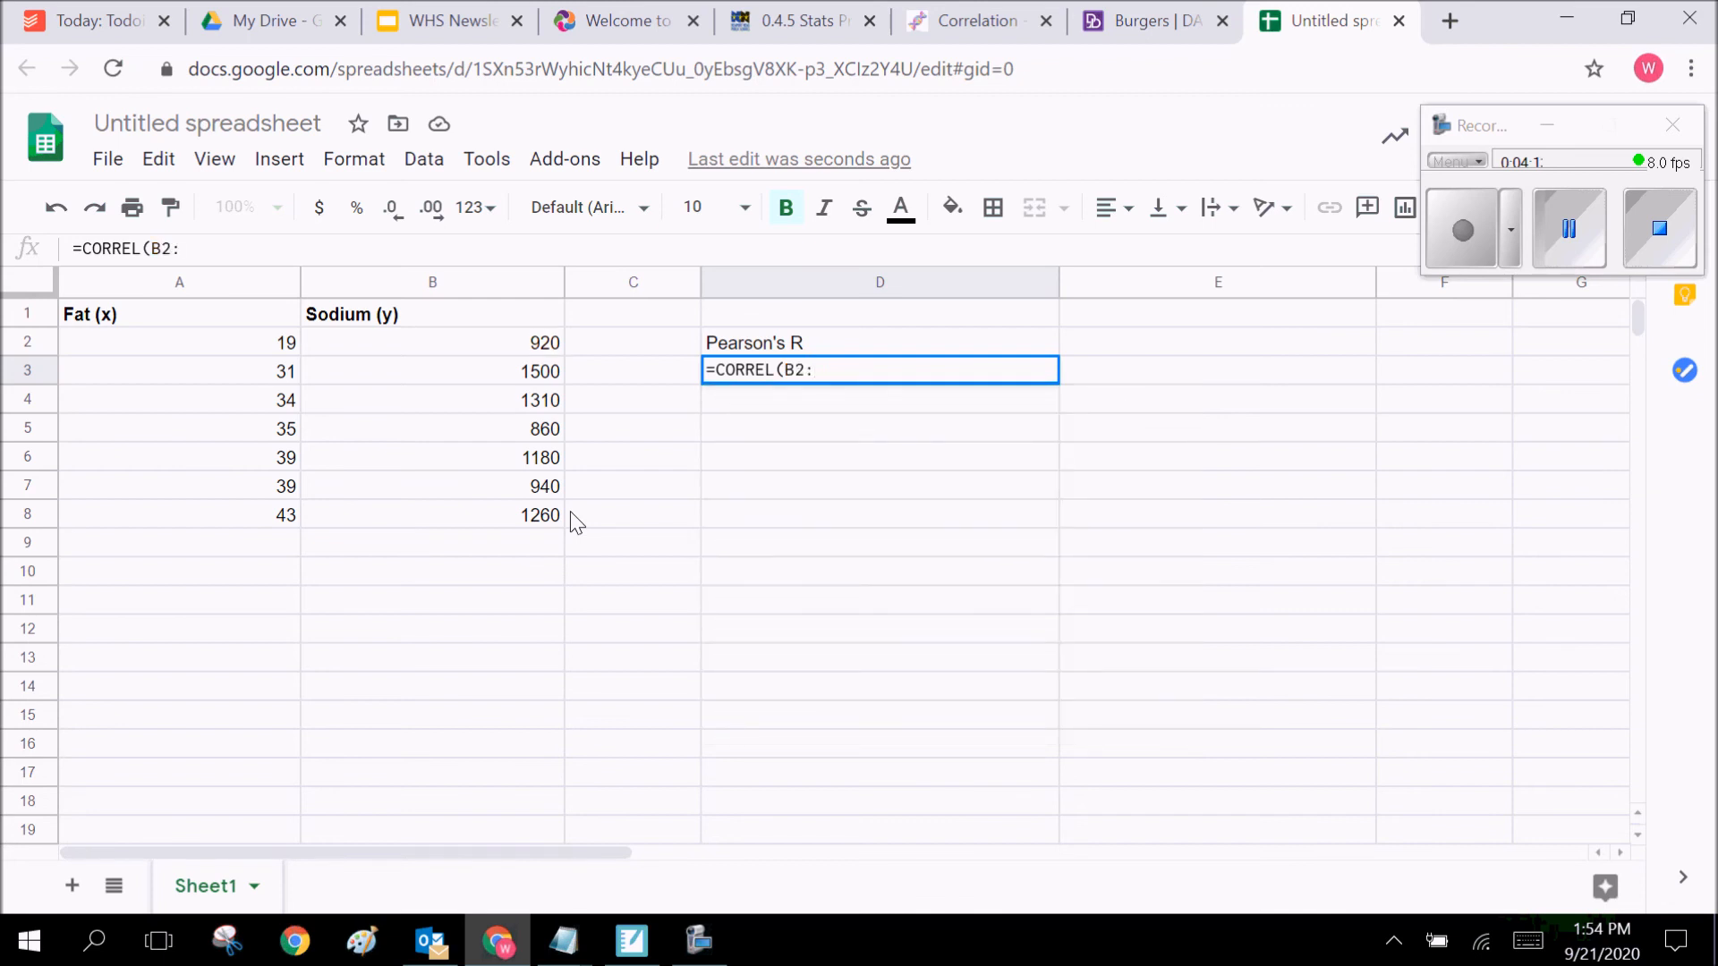
type("B8")
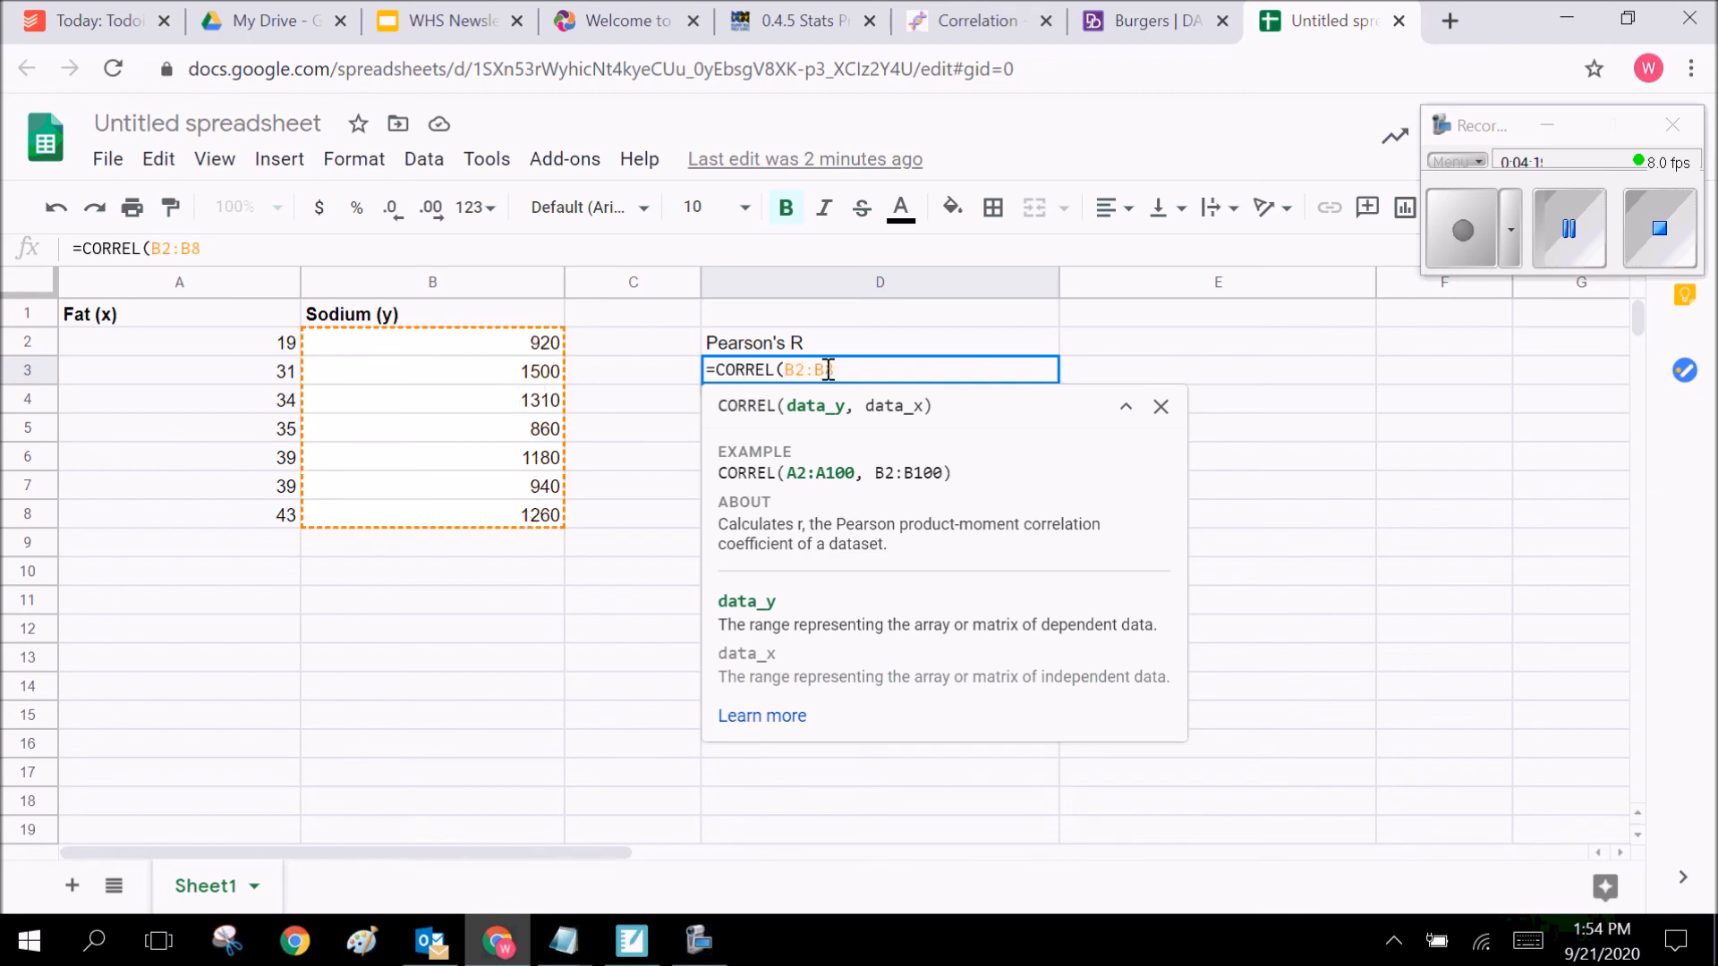
type(",")
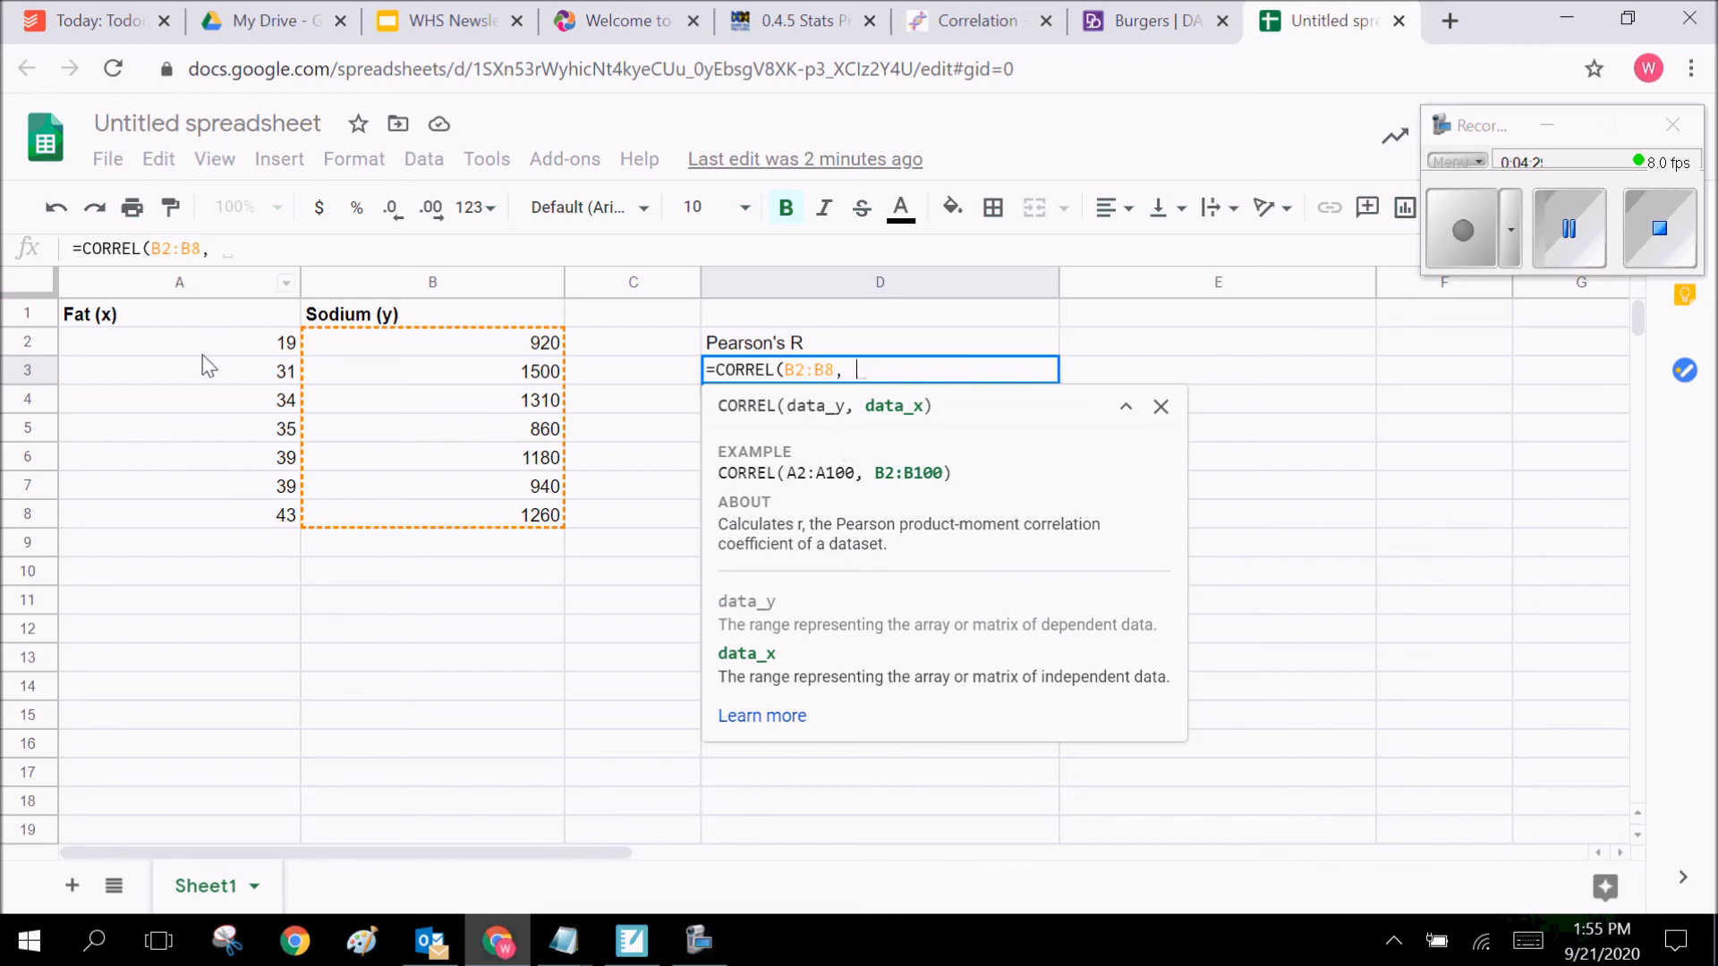
type("A2")
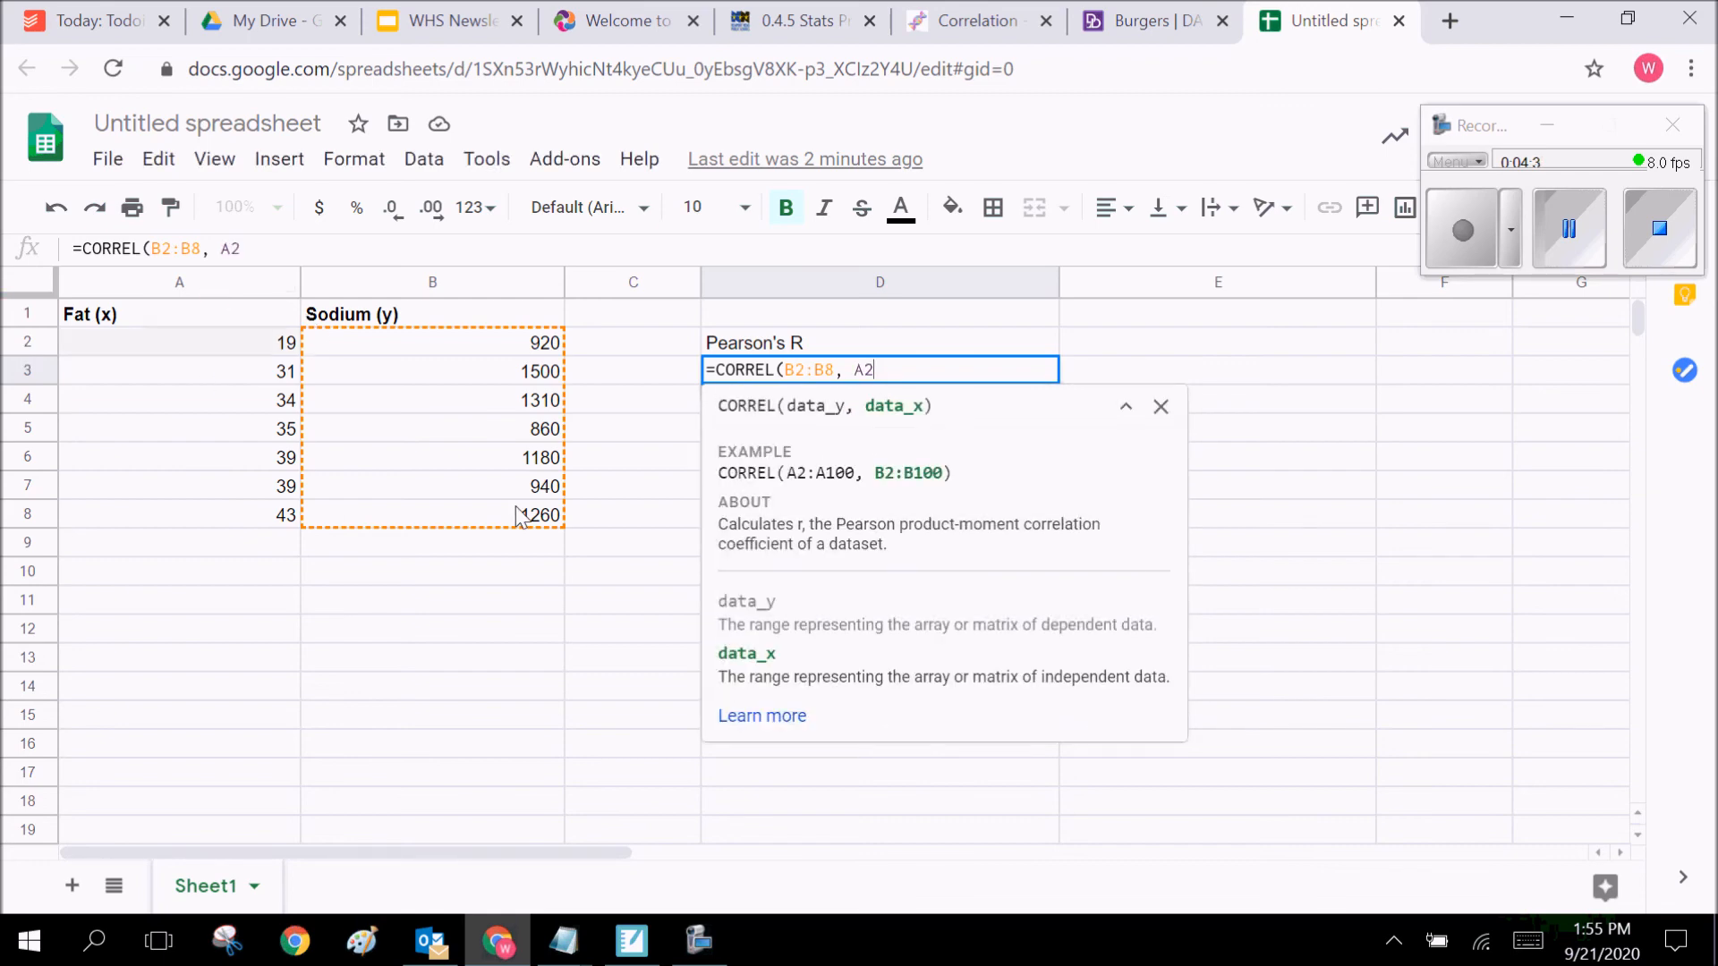
type(":A8")
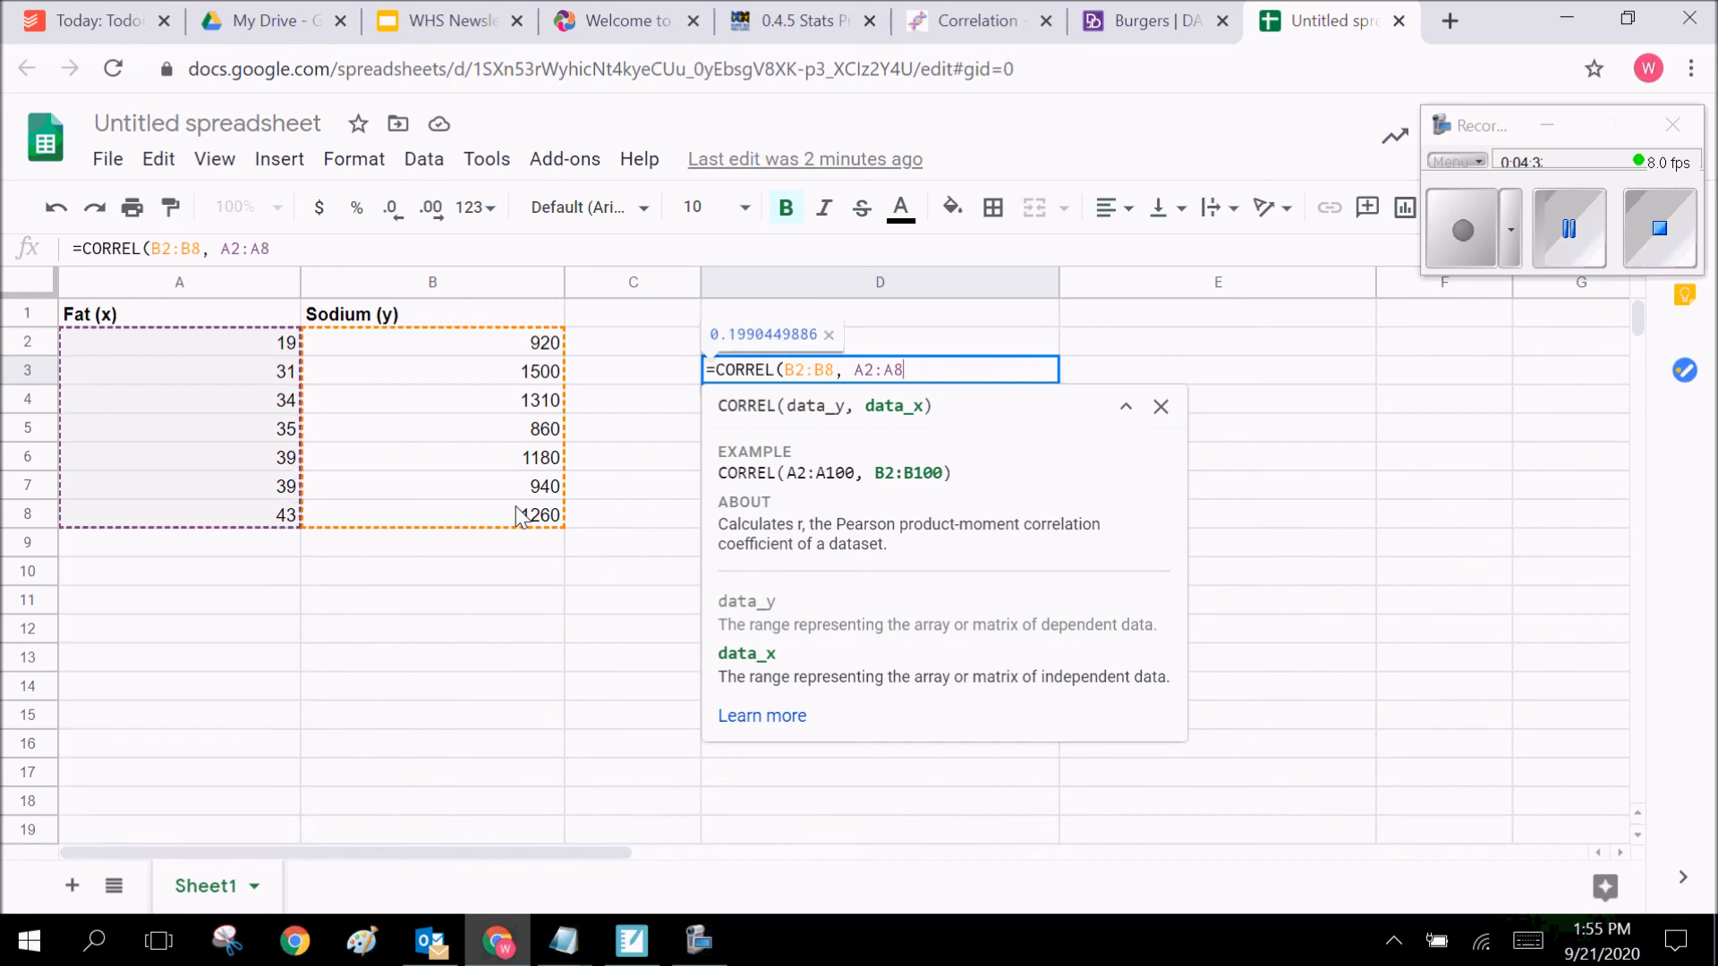
type(")")
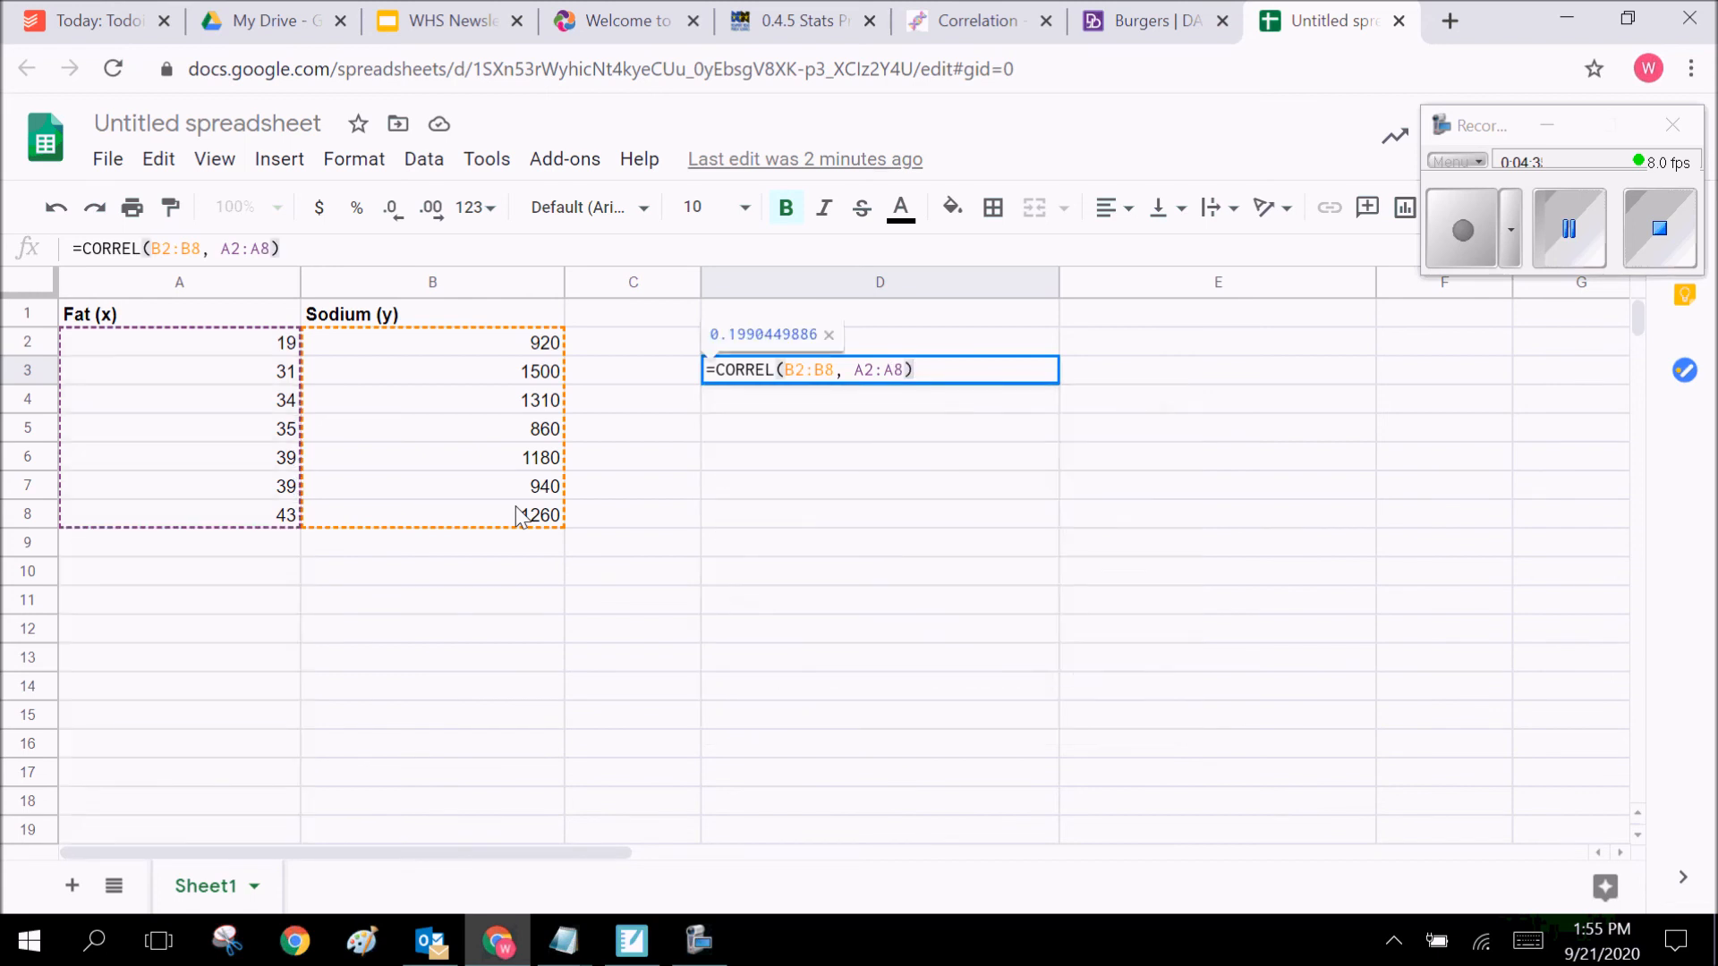
key("Return")
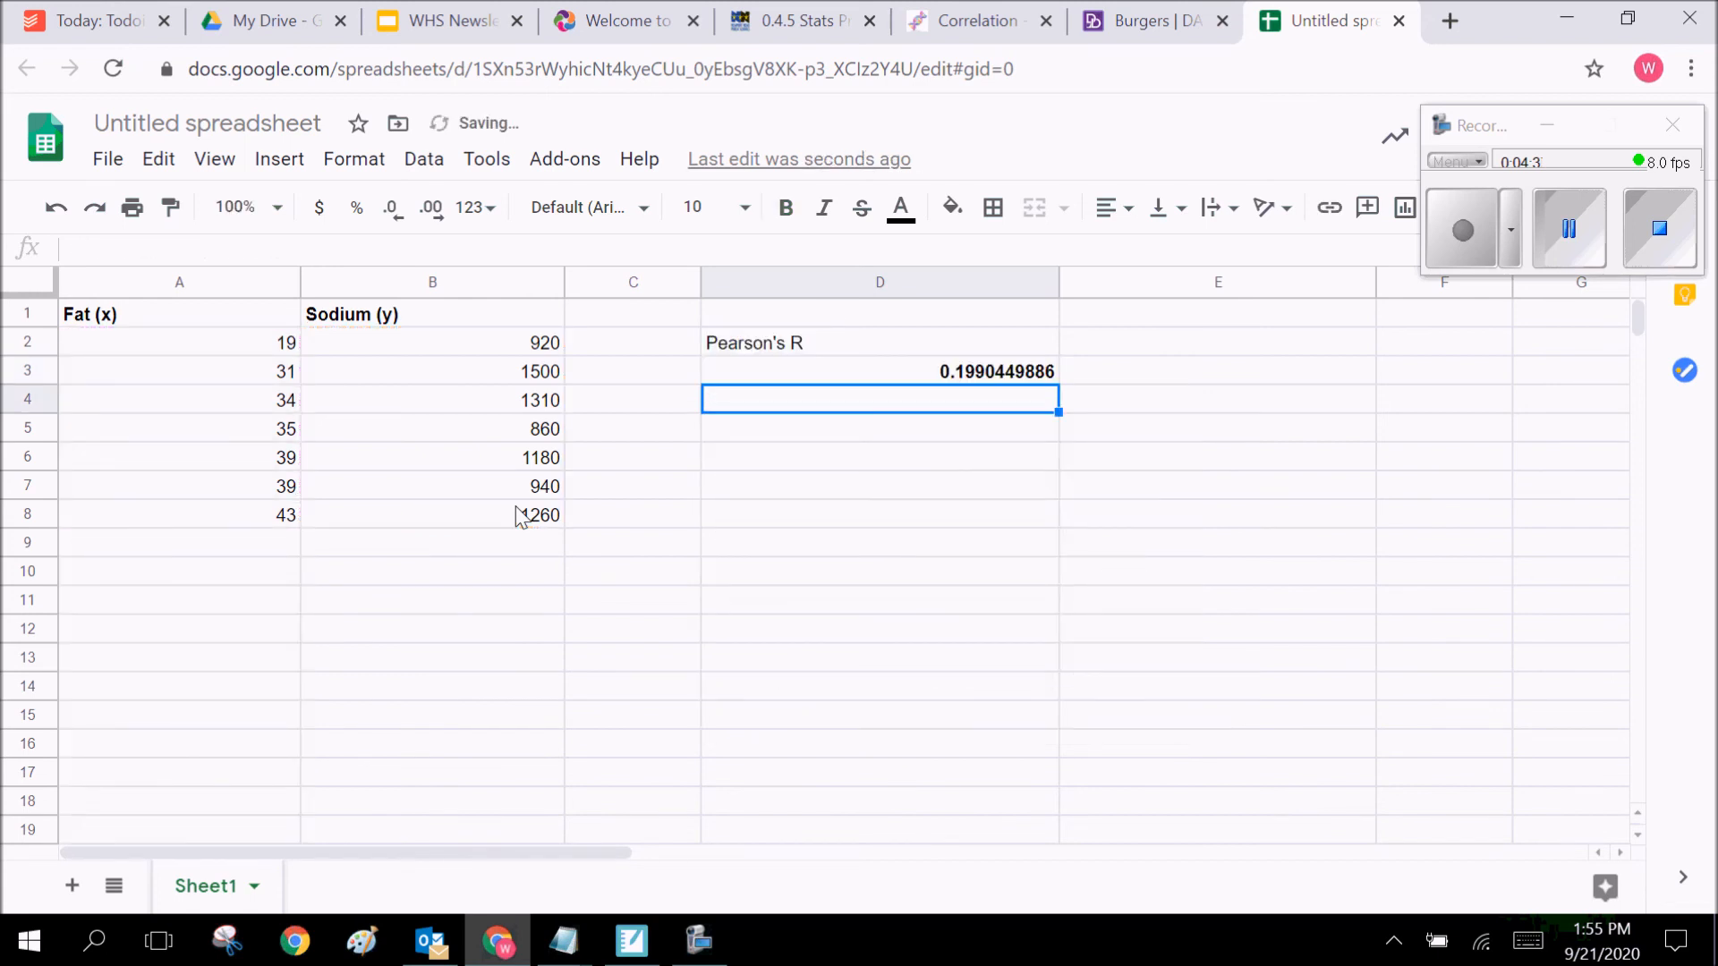
Make the Pearson's R label in D2 bold and remove bold from the result in D3
left_click(877, 344)
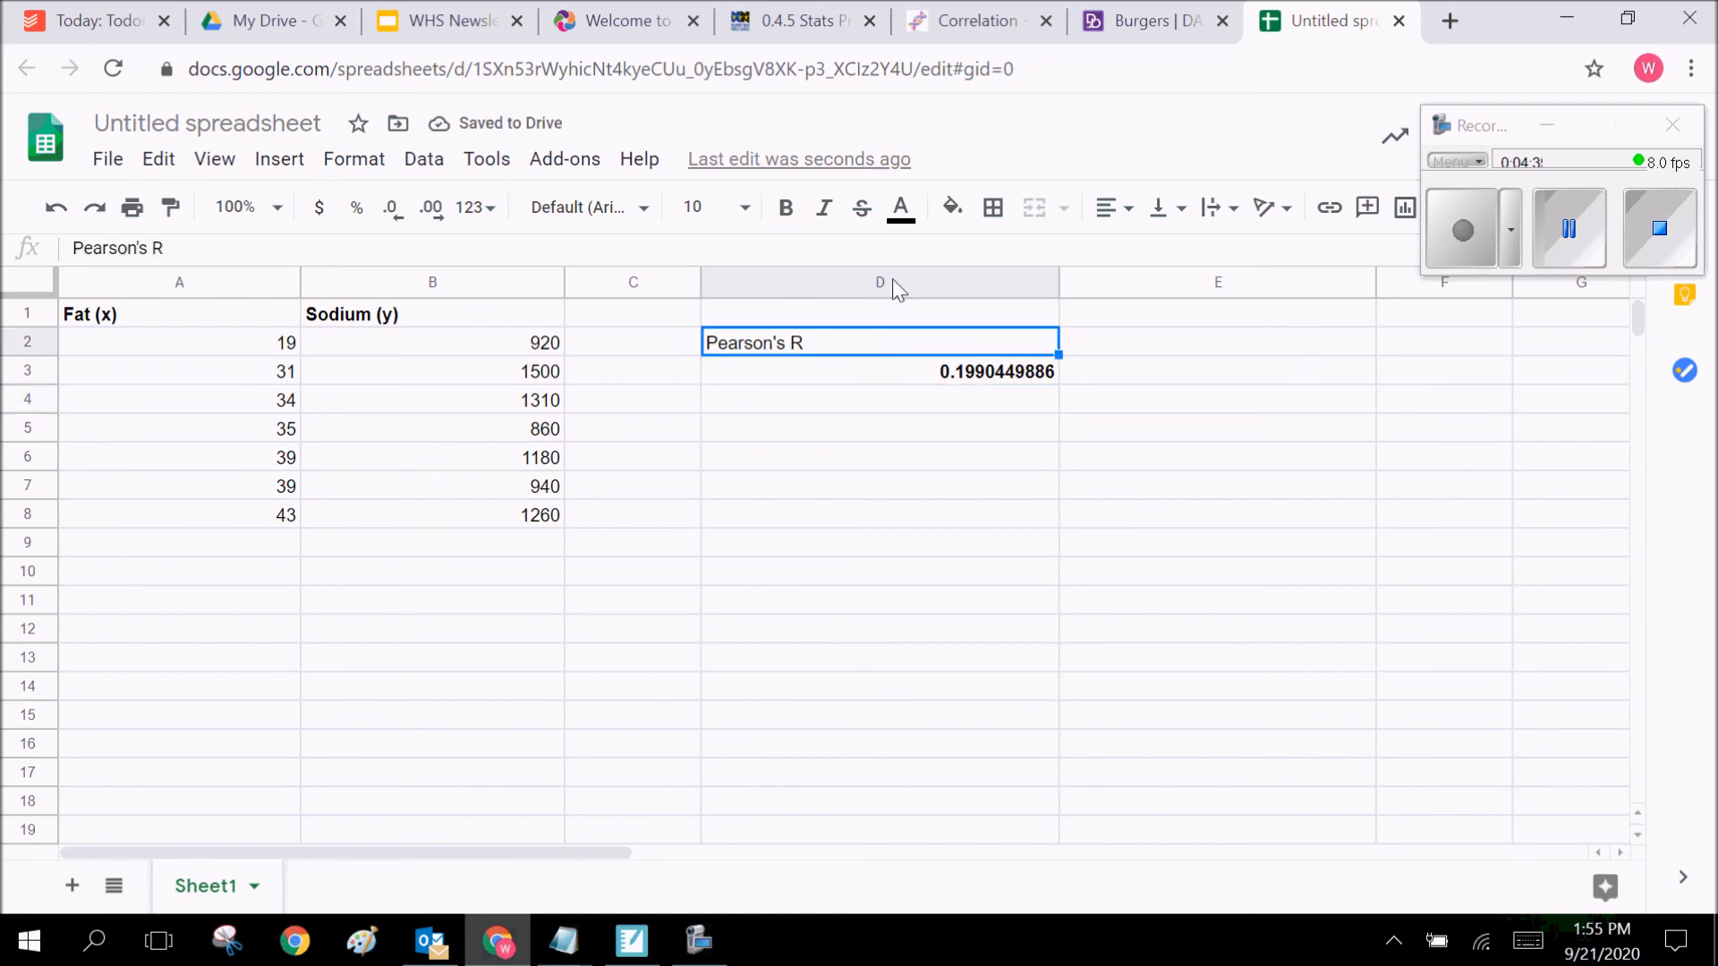
left_click(786, 208)
left_click(893, 372)
left_click(785, 212)
left_click(933, 432)
left_click(932, 401)
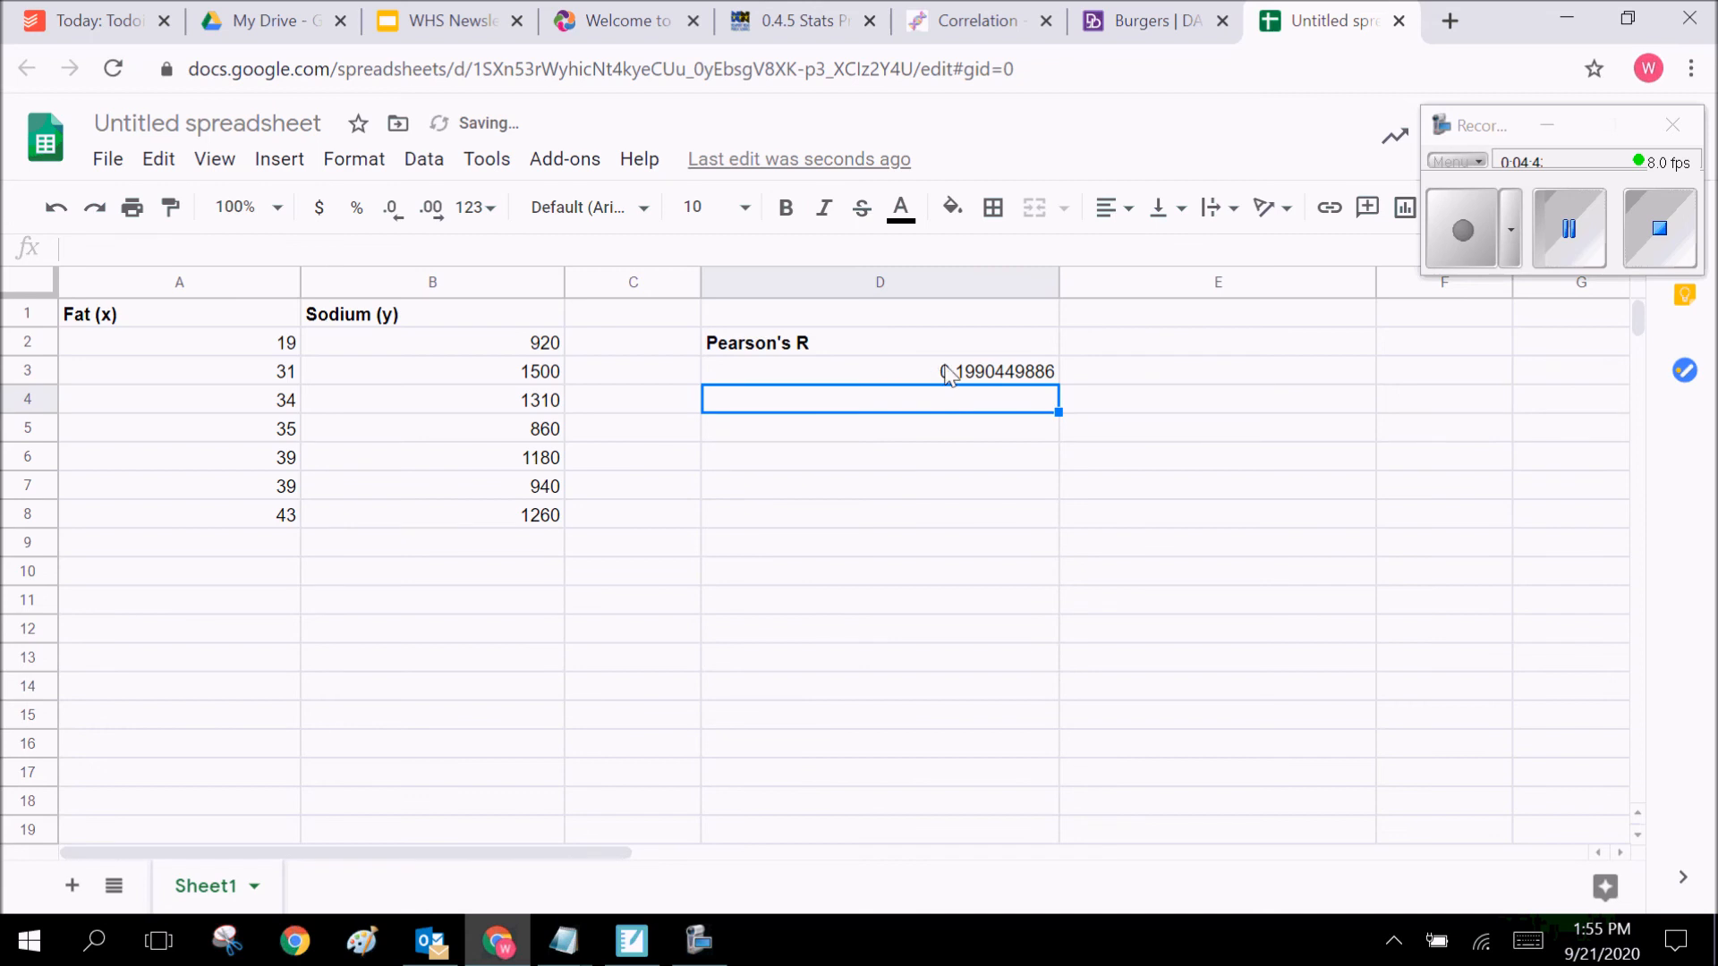
Extend the label in D2 to read "Pearson's R from -1 to +1"
double_click(886, 342)
left_click(878, 344)
type("from -1 to +1")
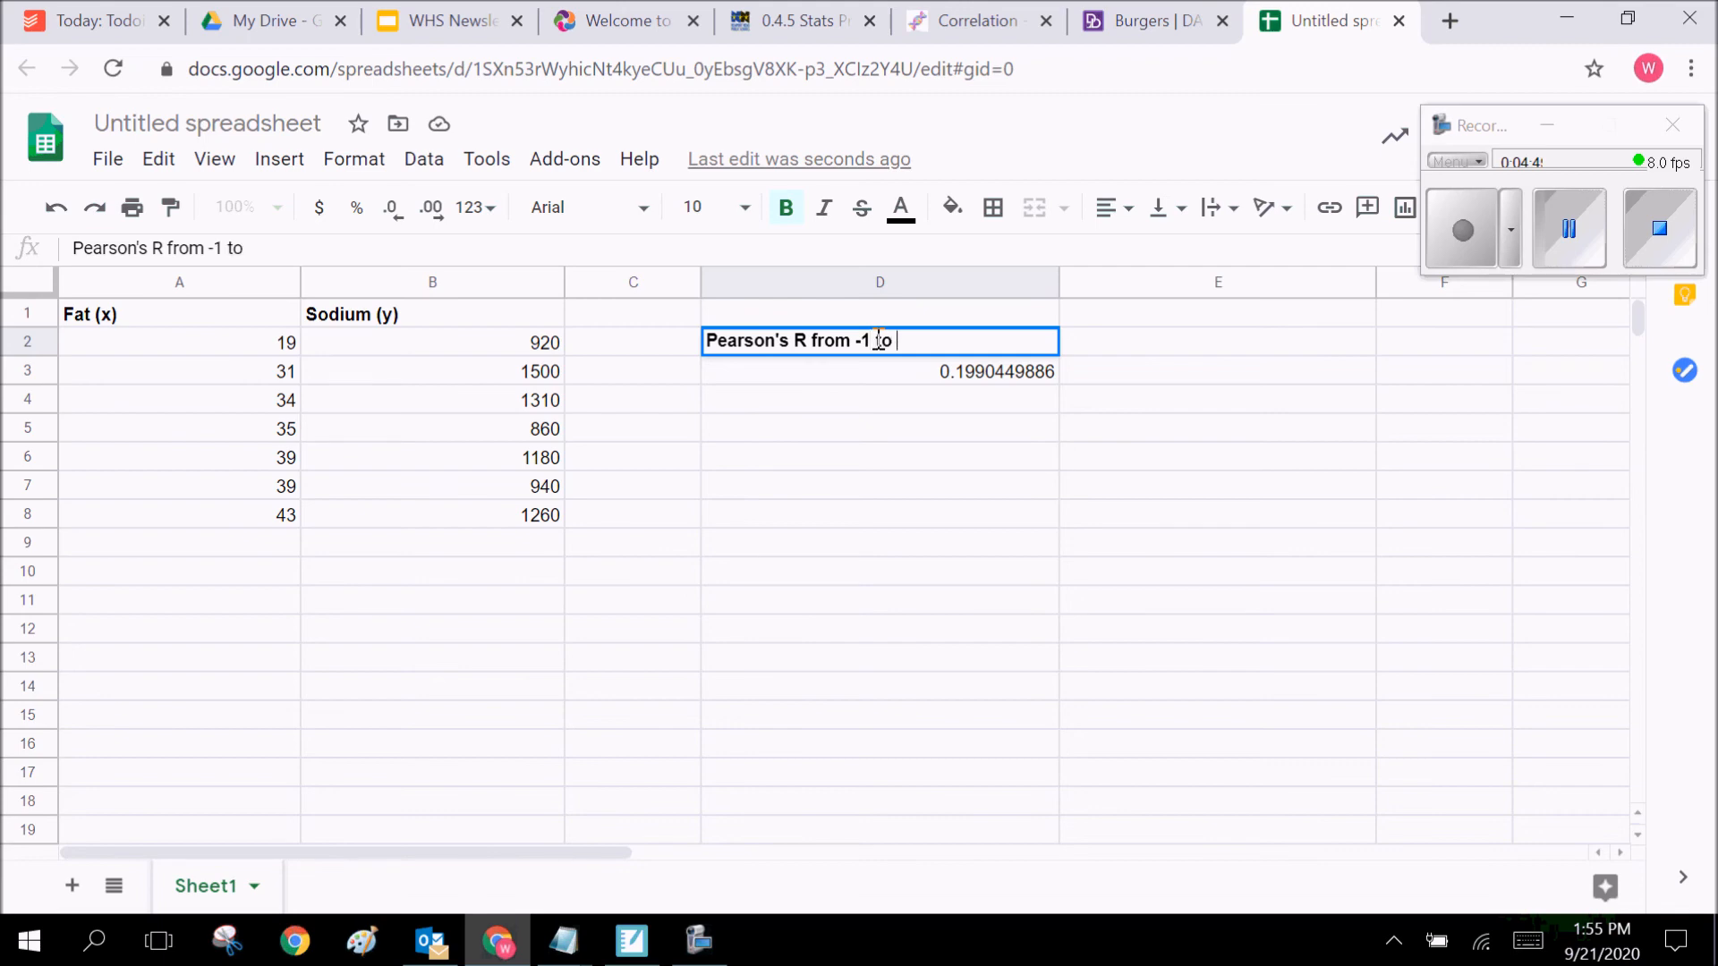
Examine the scale of r values from 1.00 to -1.00 on the Biology for Life correlation page
left_click(984, 19)
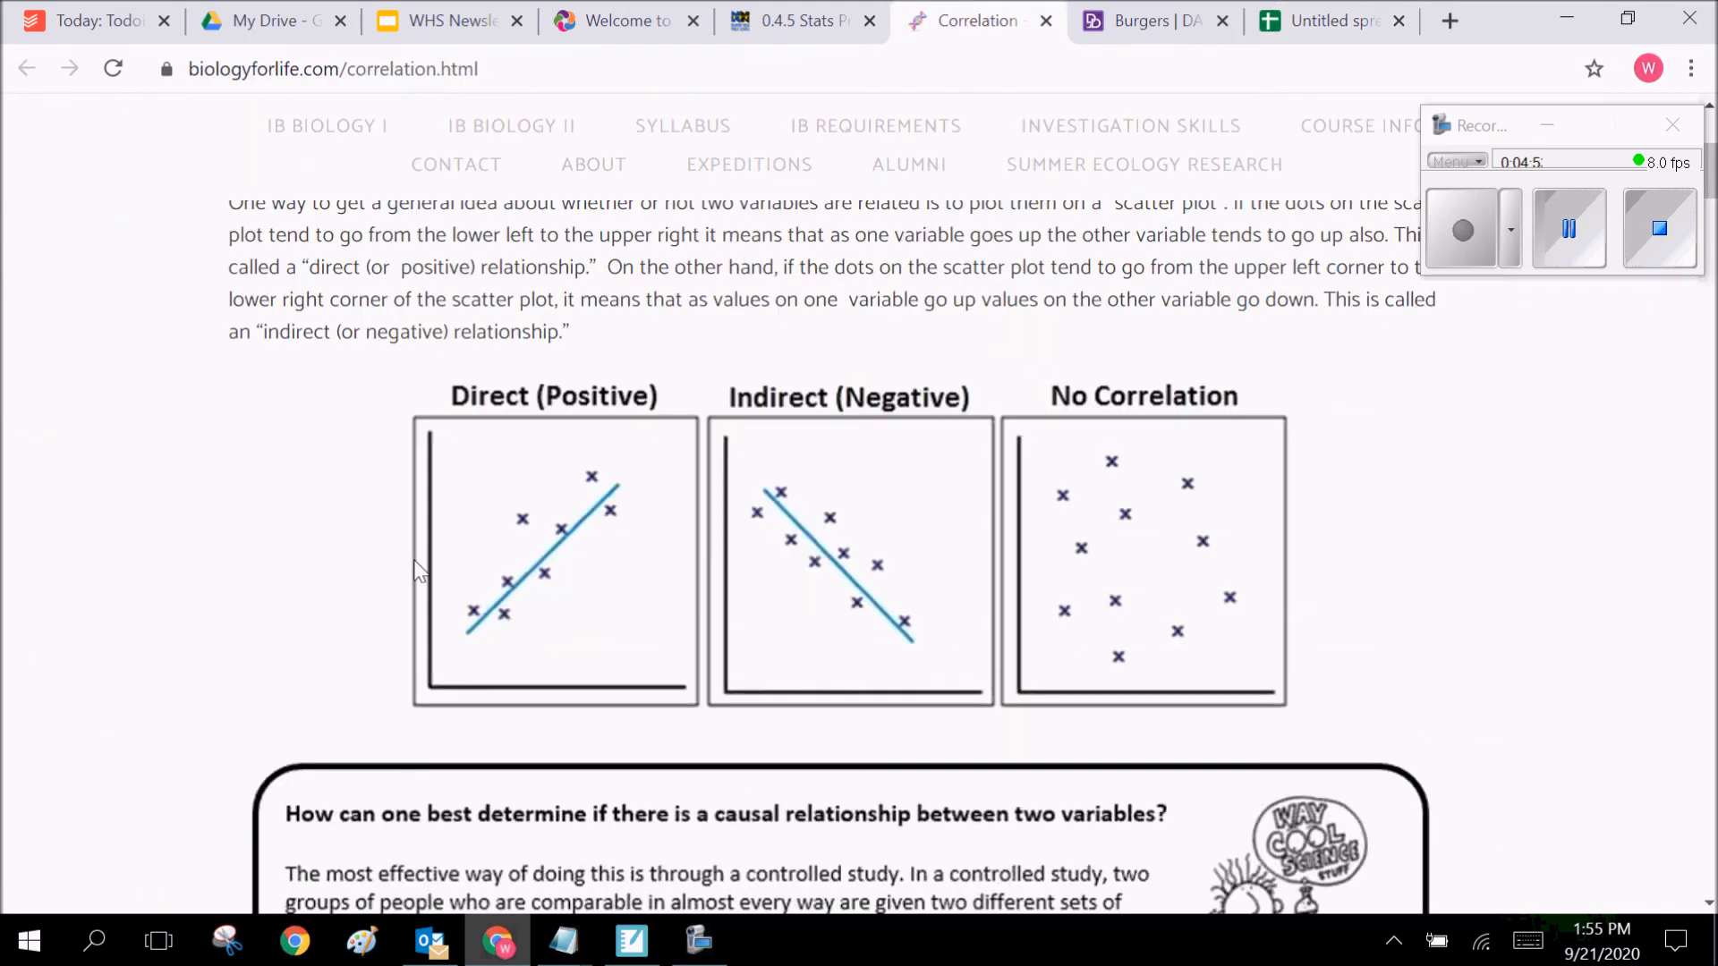
scroll(522, 519, "down", 20)
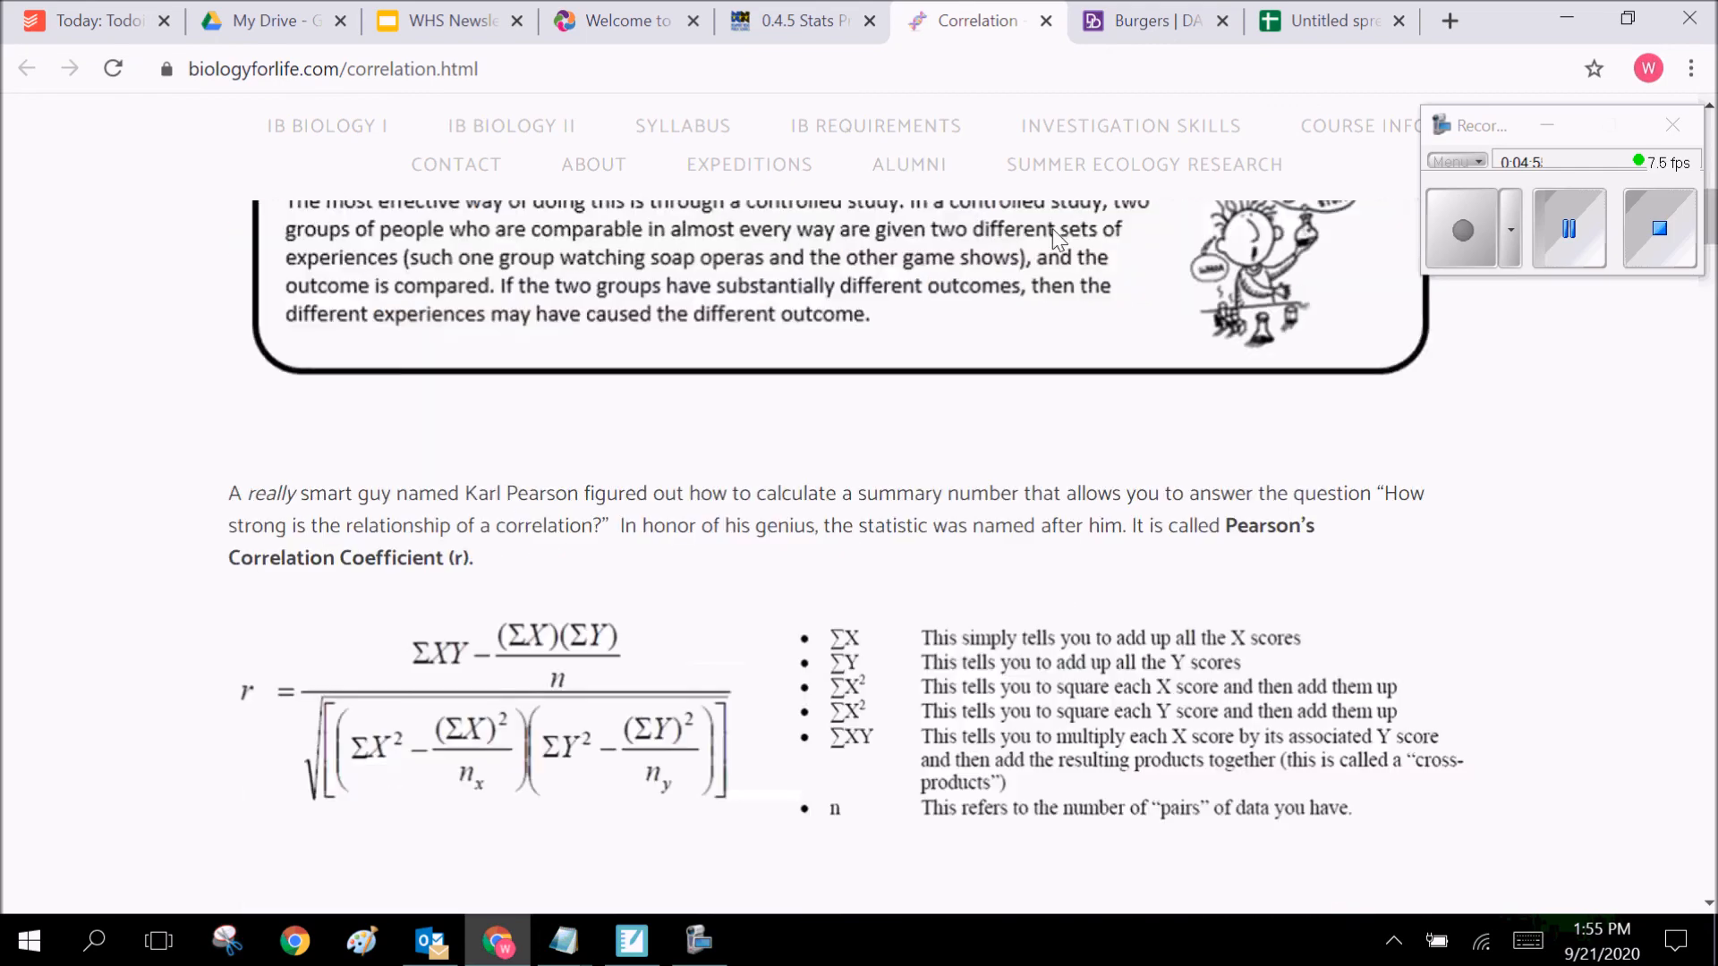
scroll(960, 300, "down", 20)
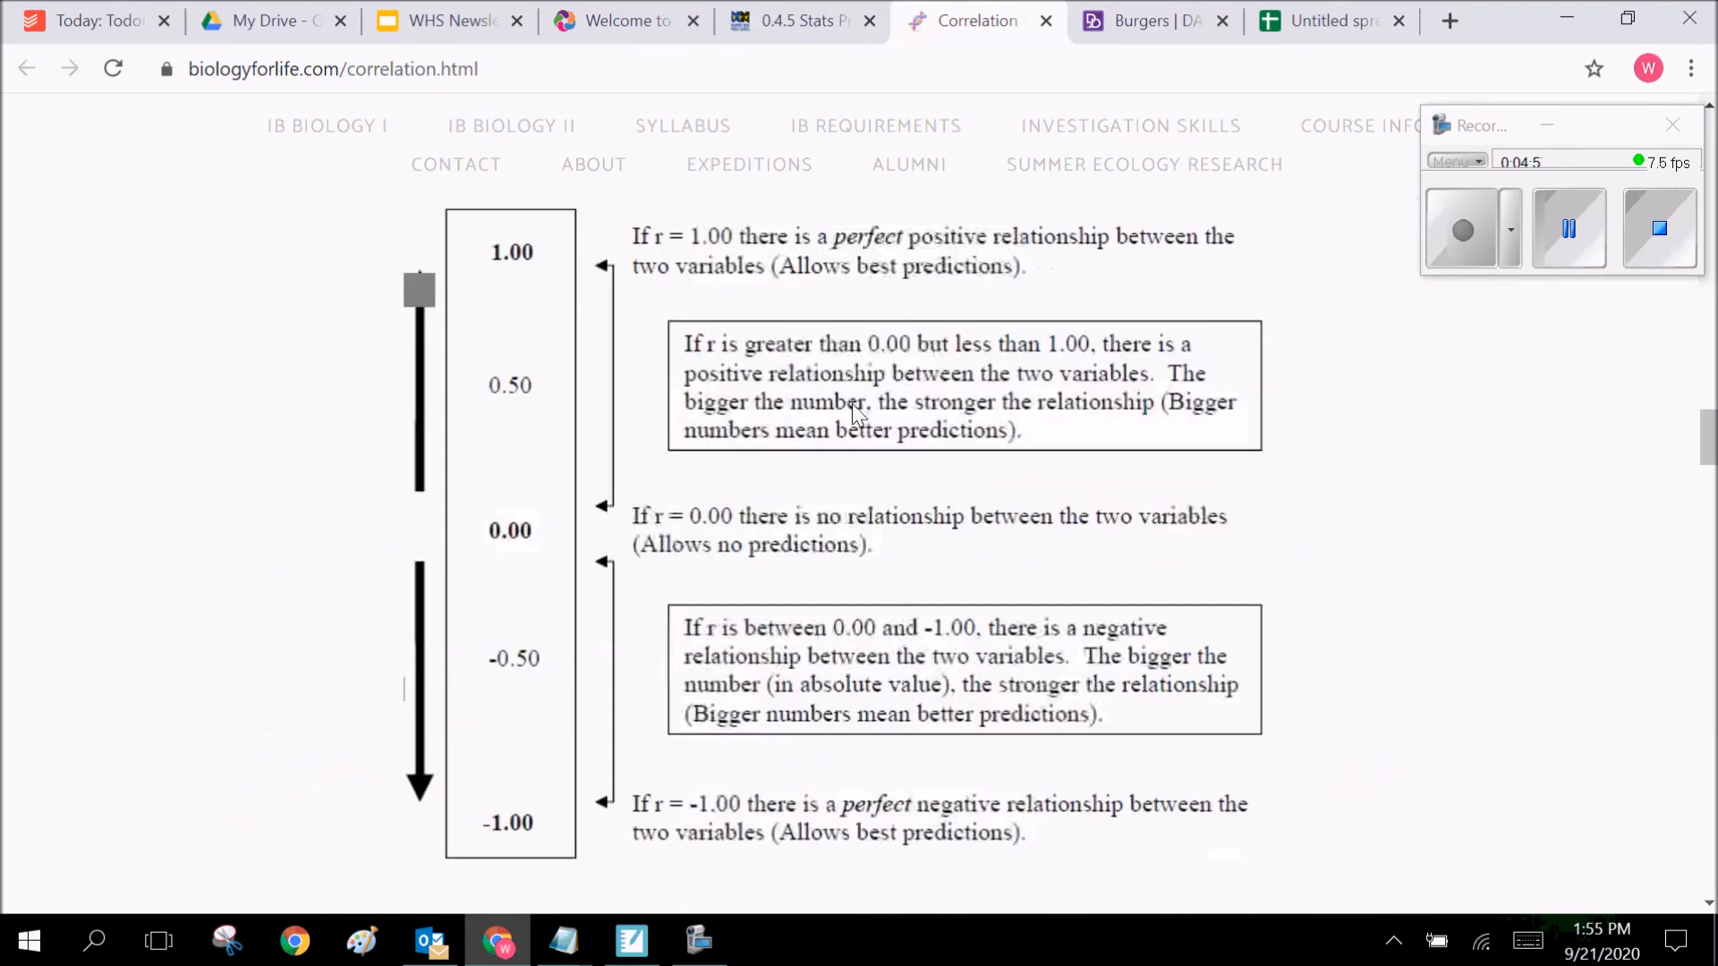
scroll(850, 428, "down", 1)
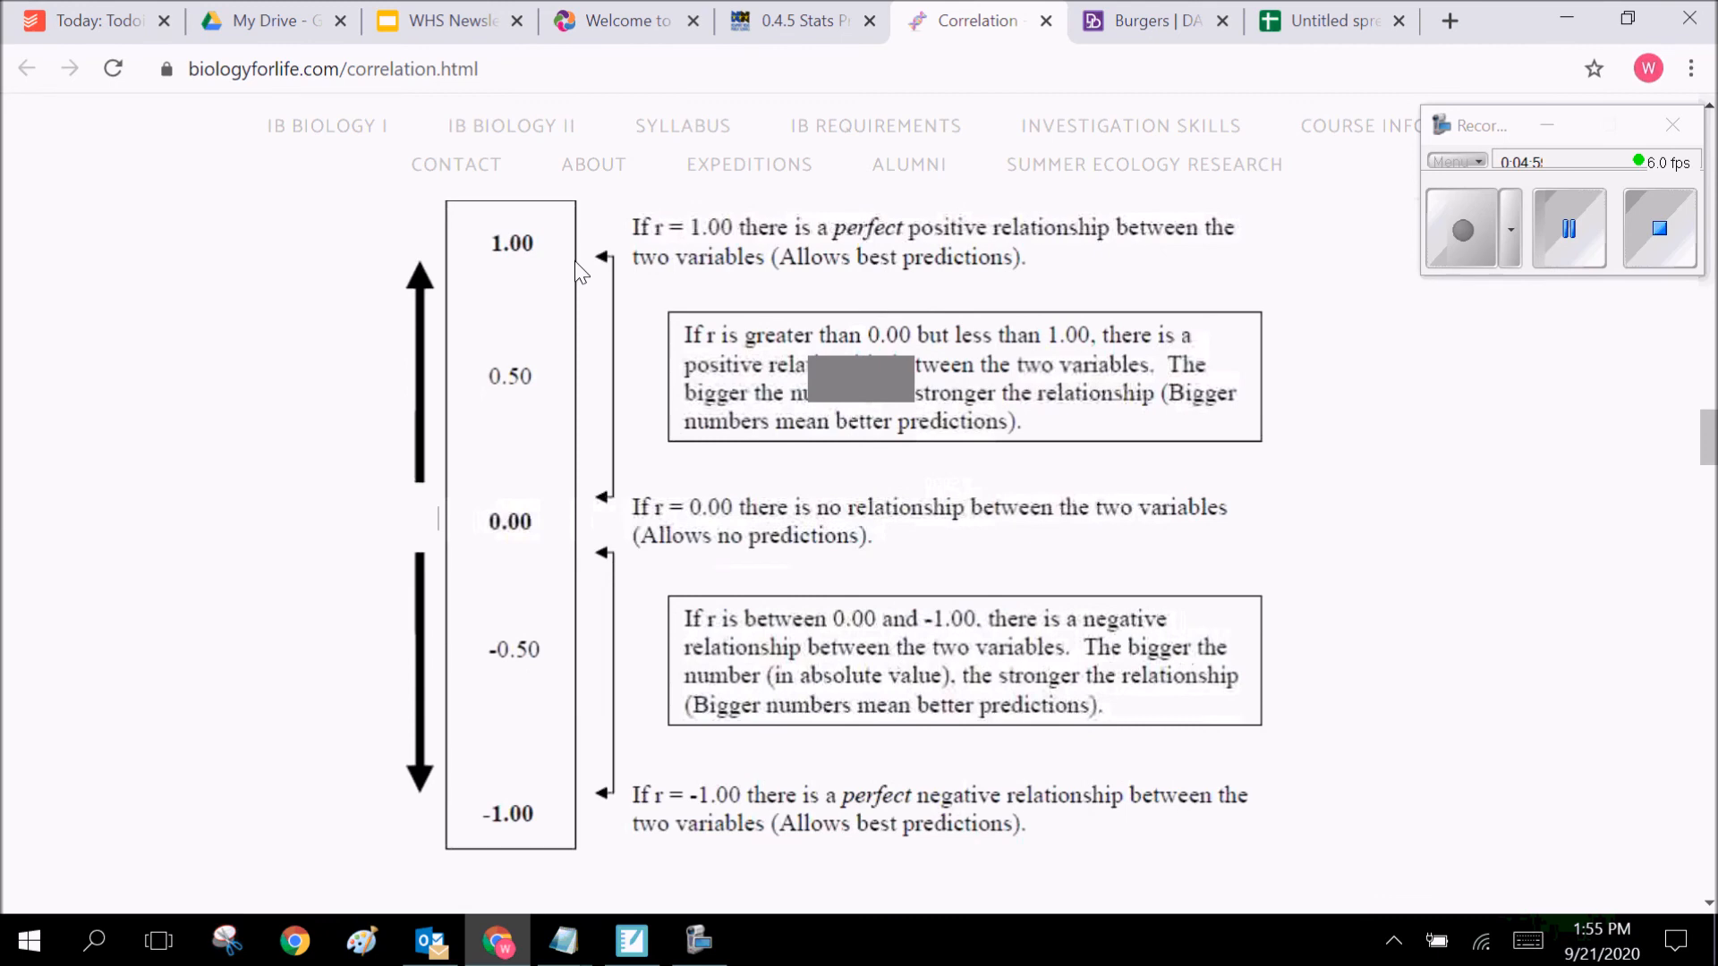
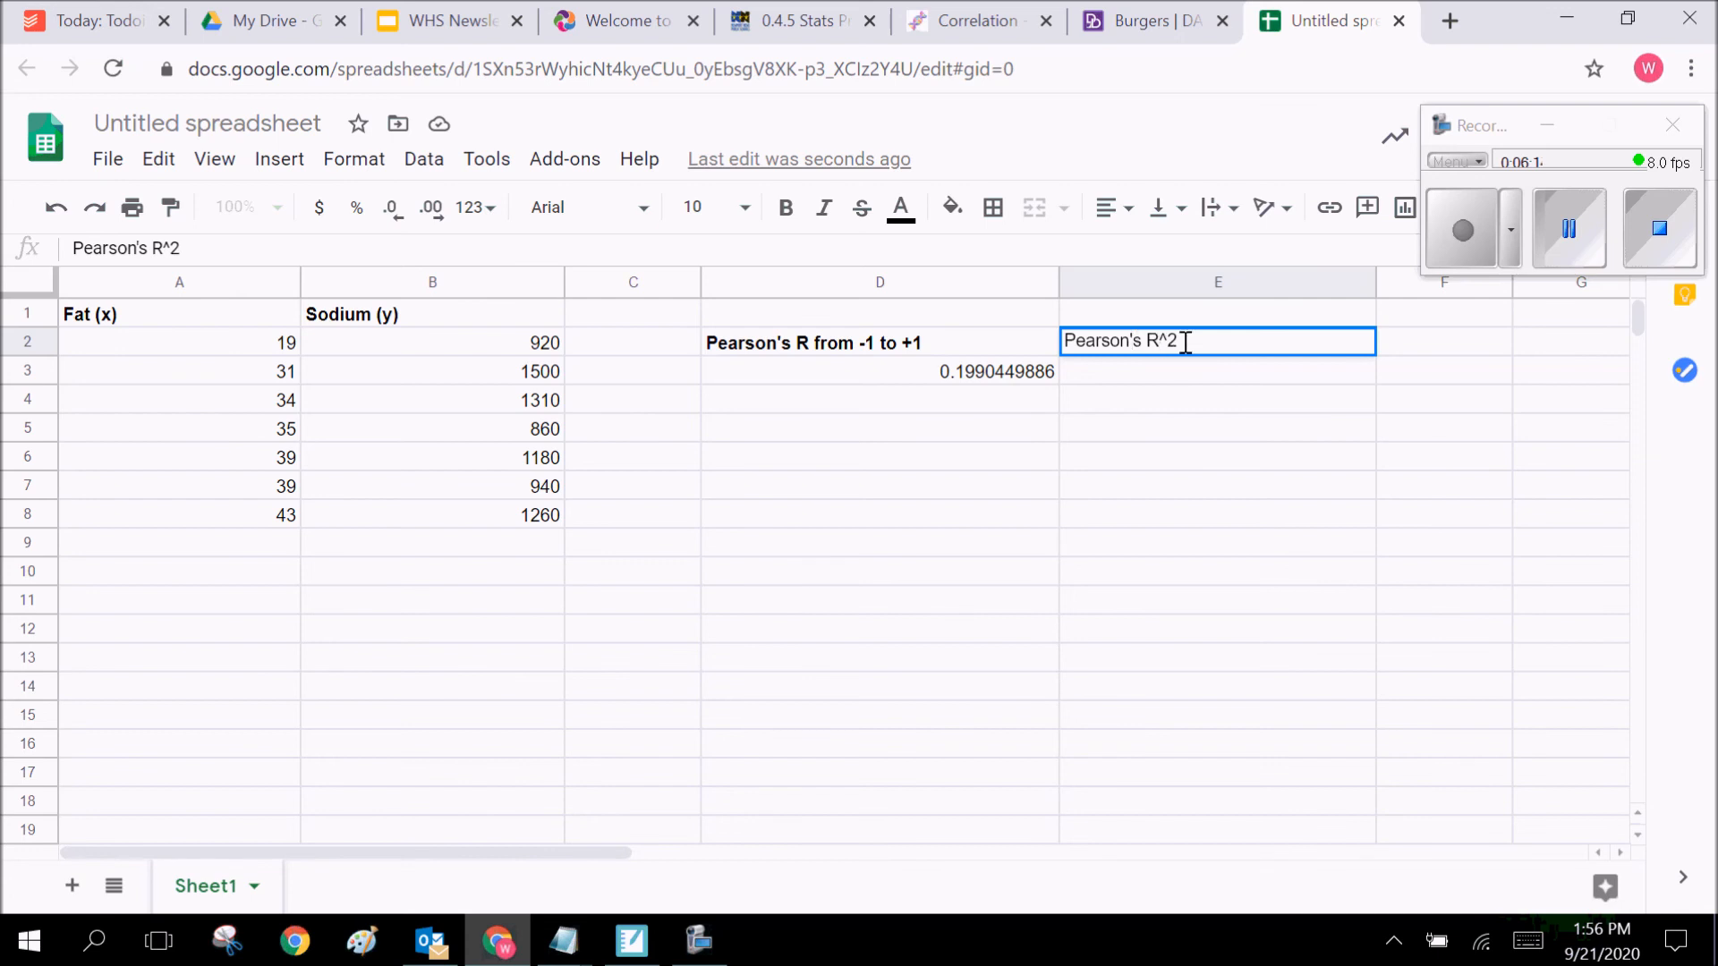
Complete the label in E2 as "Pearson's R^2 from 0 to 1" and make it bold
type("0 to 1")
triple_click(1185, 342)
left_click(785, 207)
left_click(1129, 404)
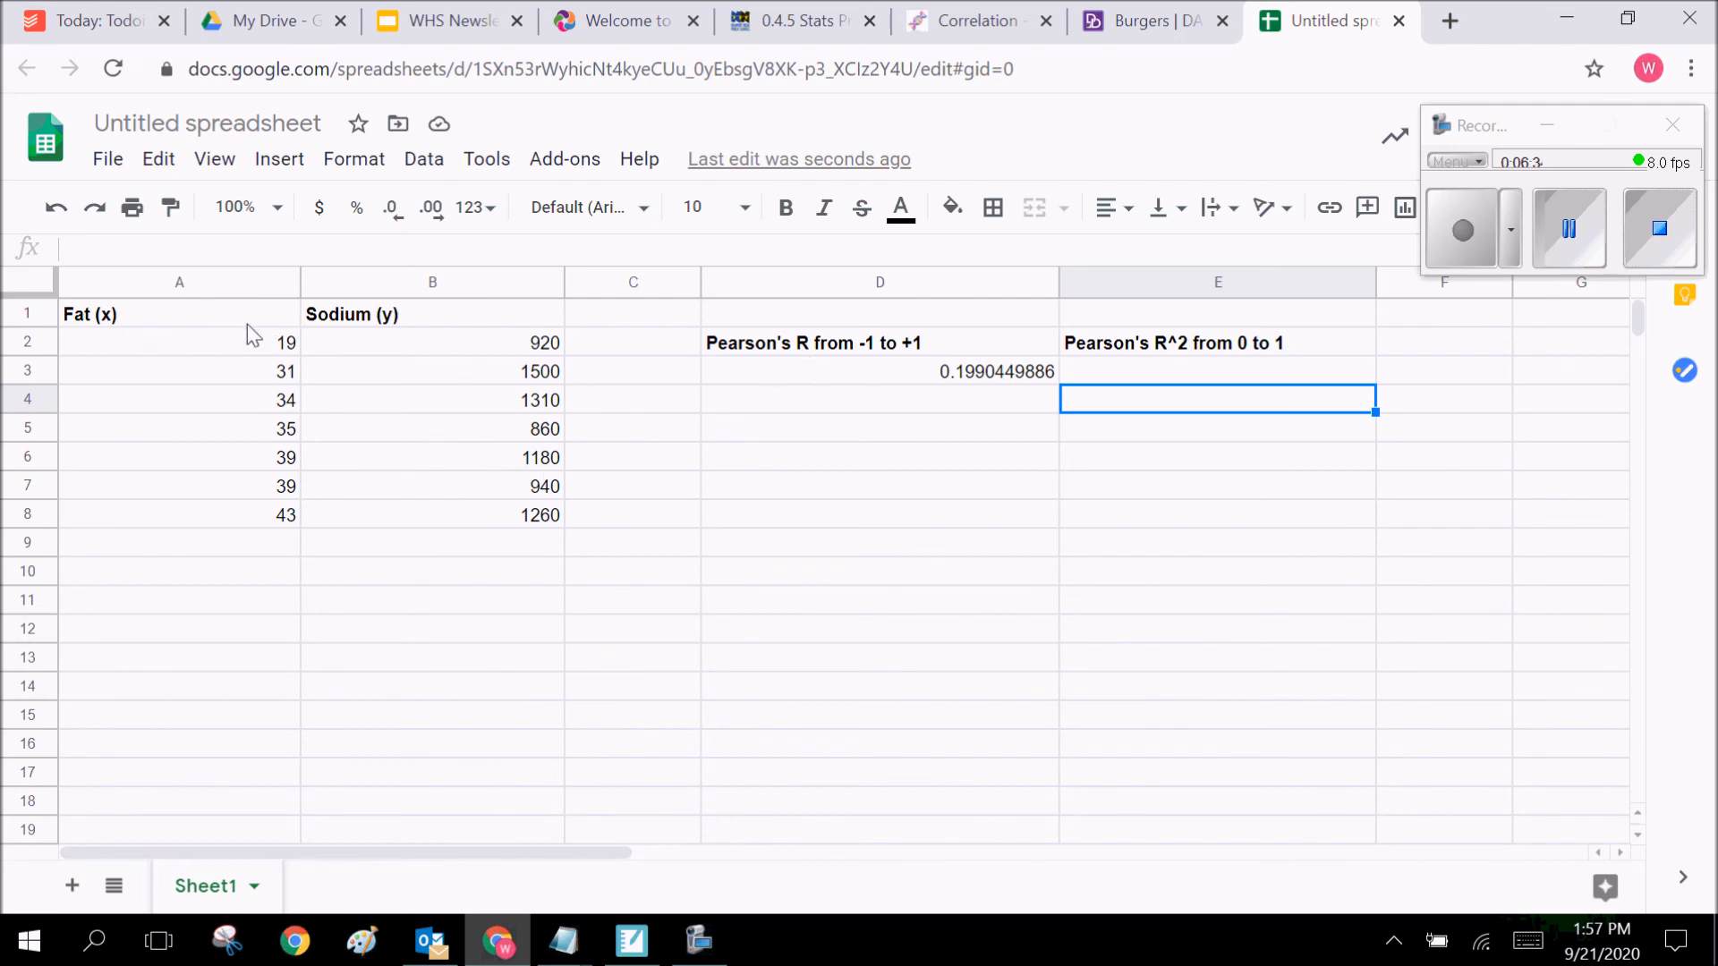
Remove bold formatting from the empty cell E3 and check the correlation formula in D3
left_click(1097, 380)
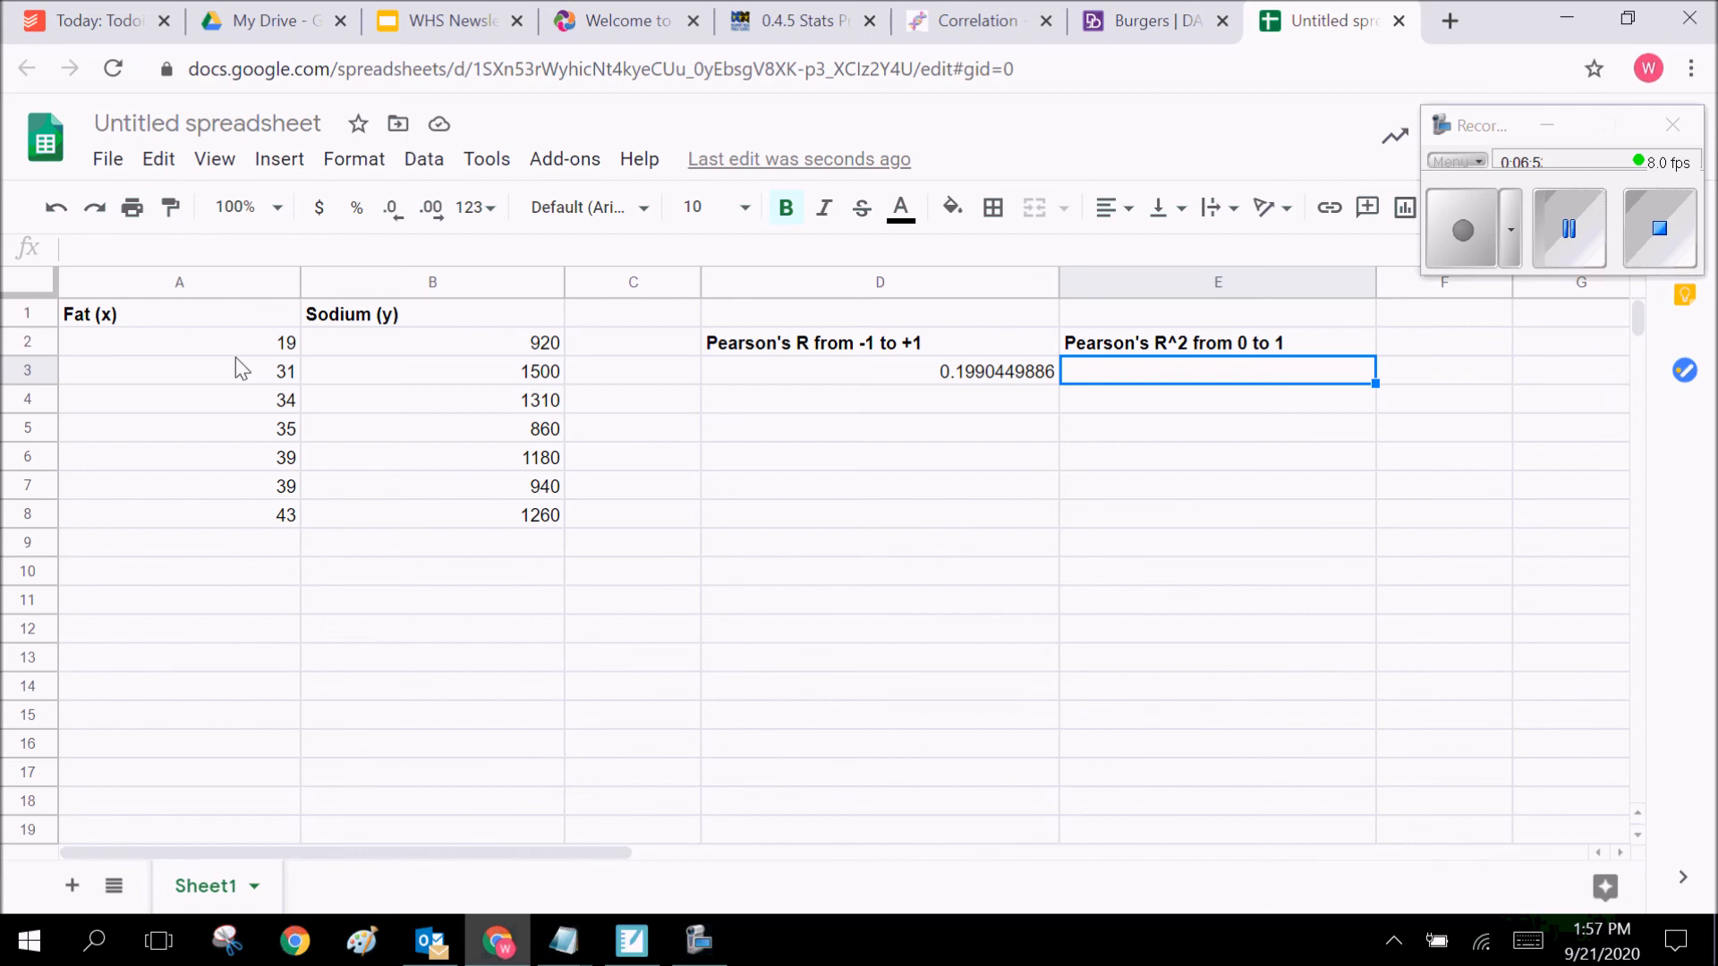
left_click(788, 377)
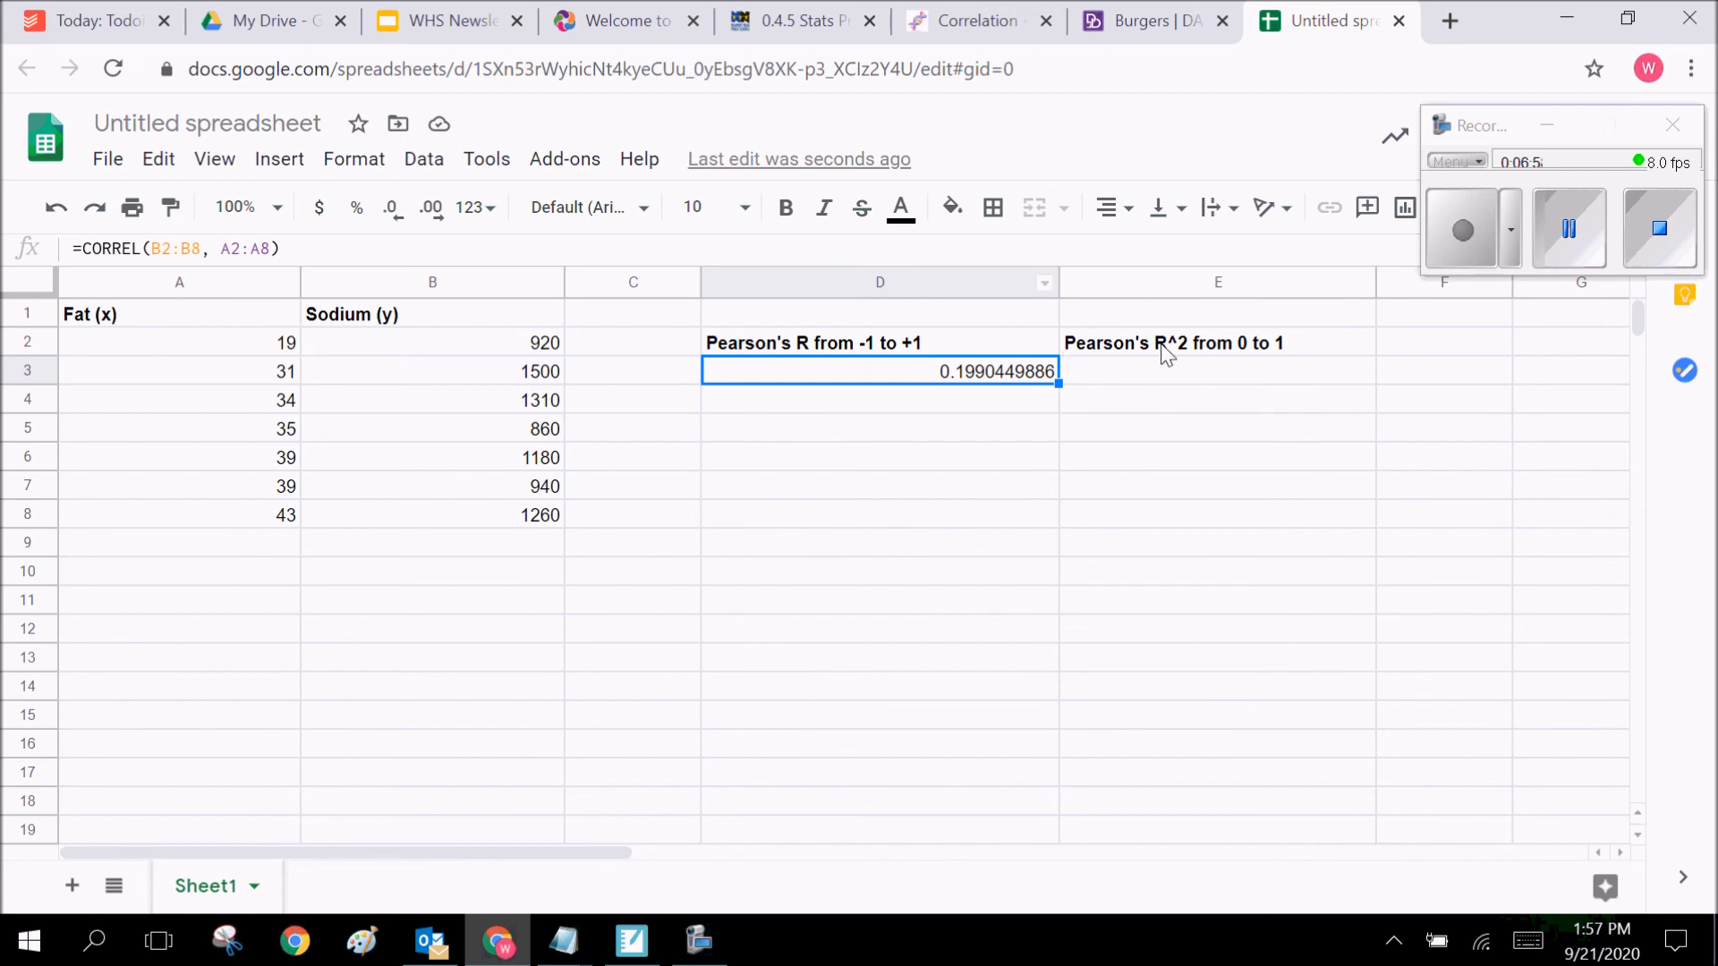
left_click(1130, 380)
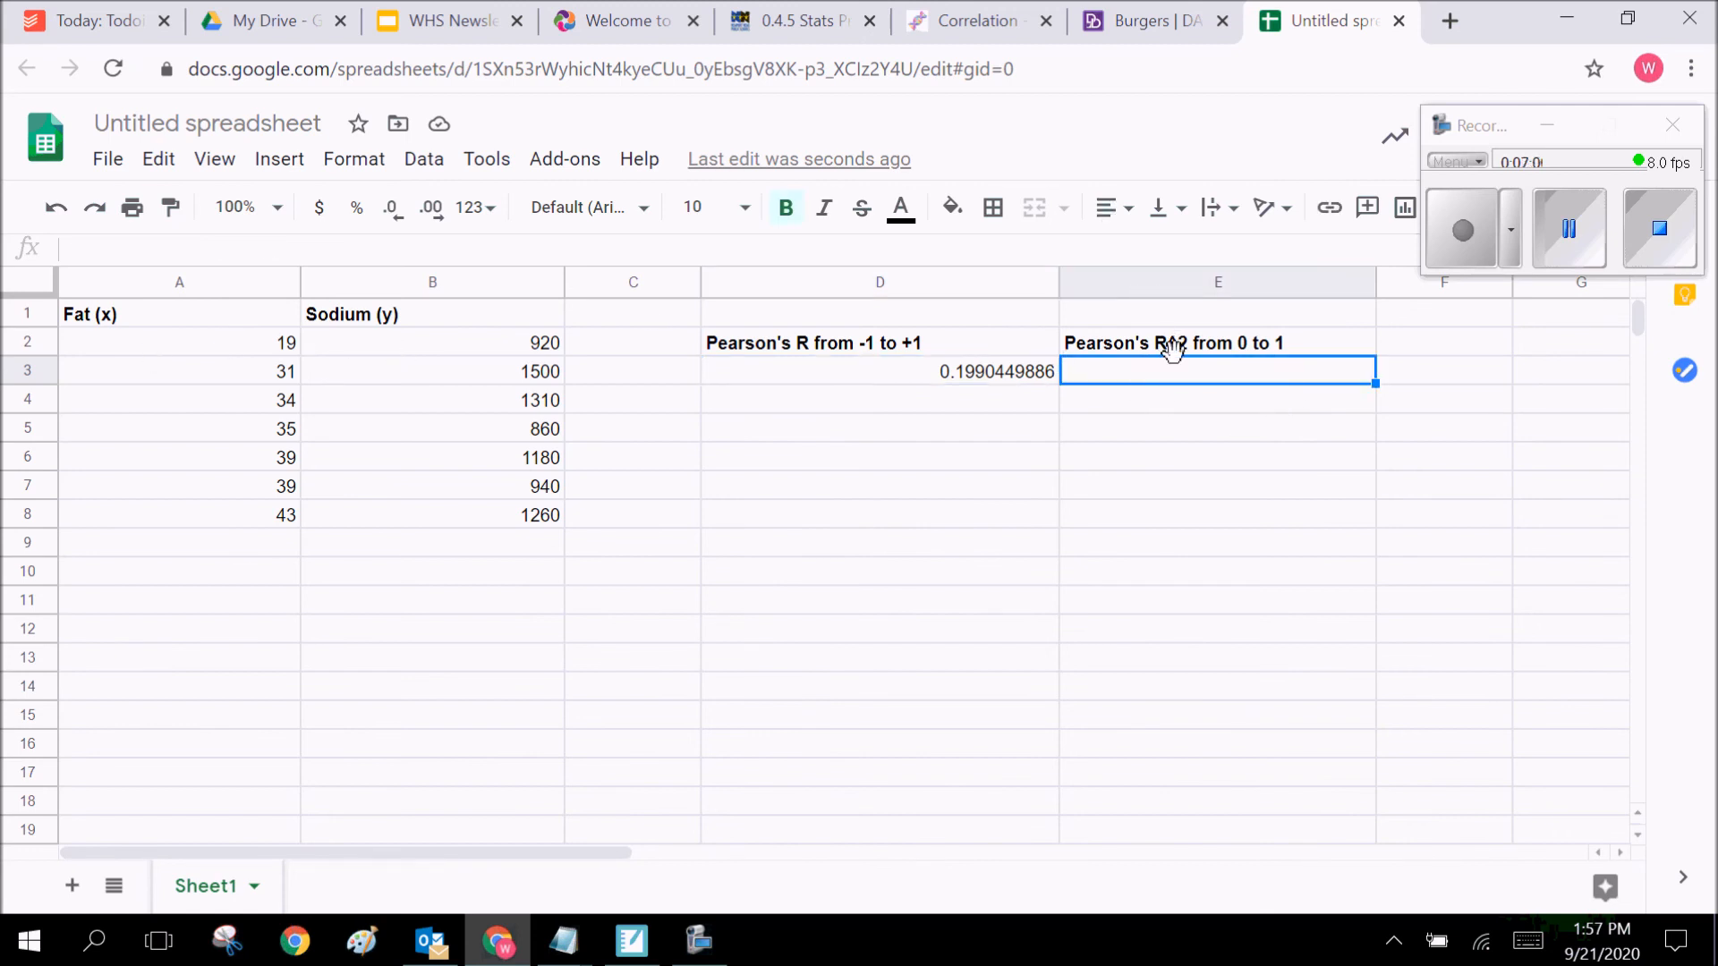
left_click(786, 208)
left_click(947, 383)
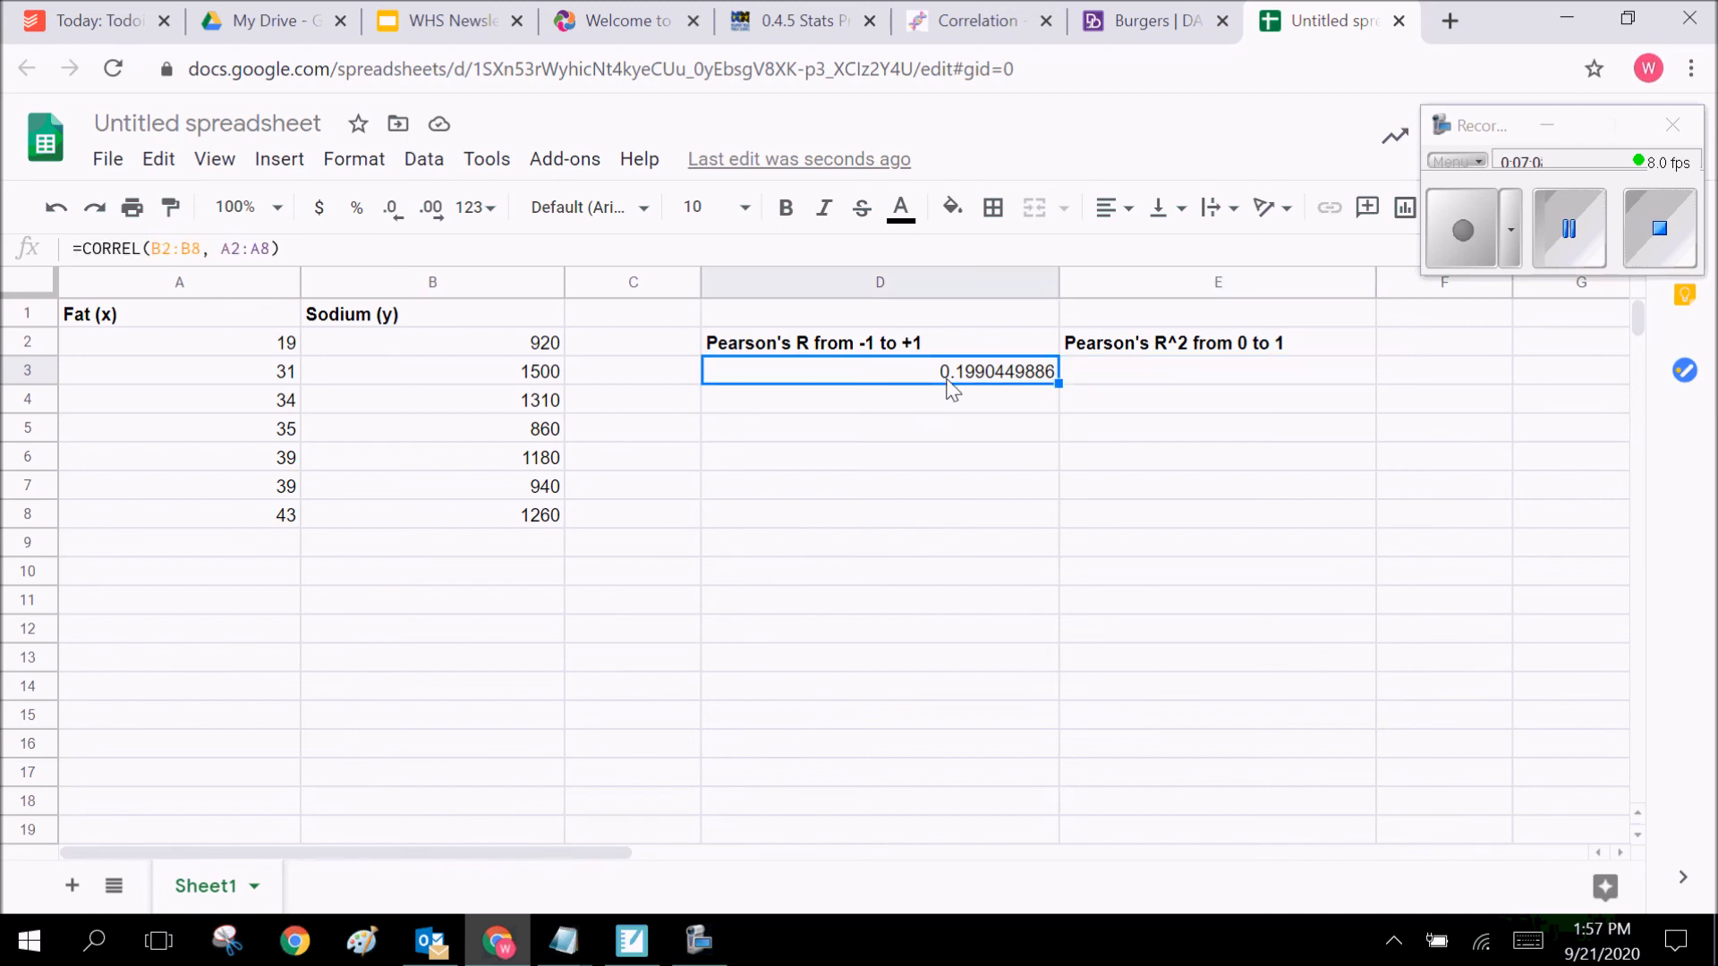
Calculate the squared correlation in E3 with the formula =(D3)^2
left_click(1110, 390)
type("=")
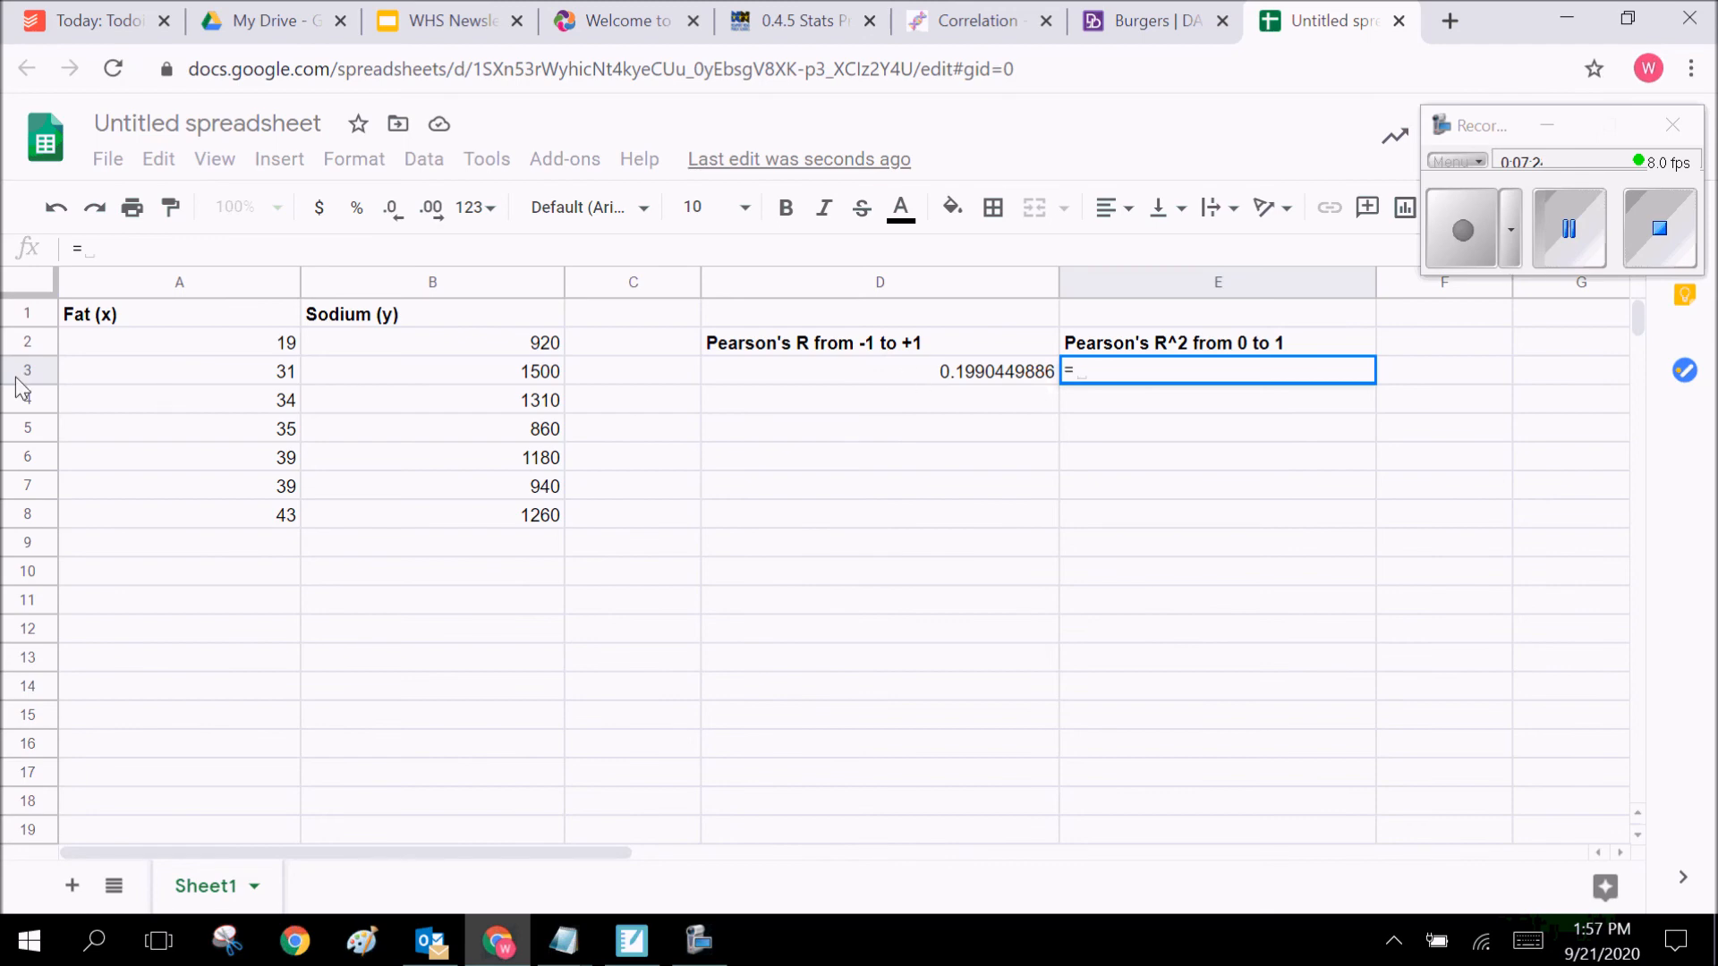
type("(D3)")
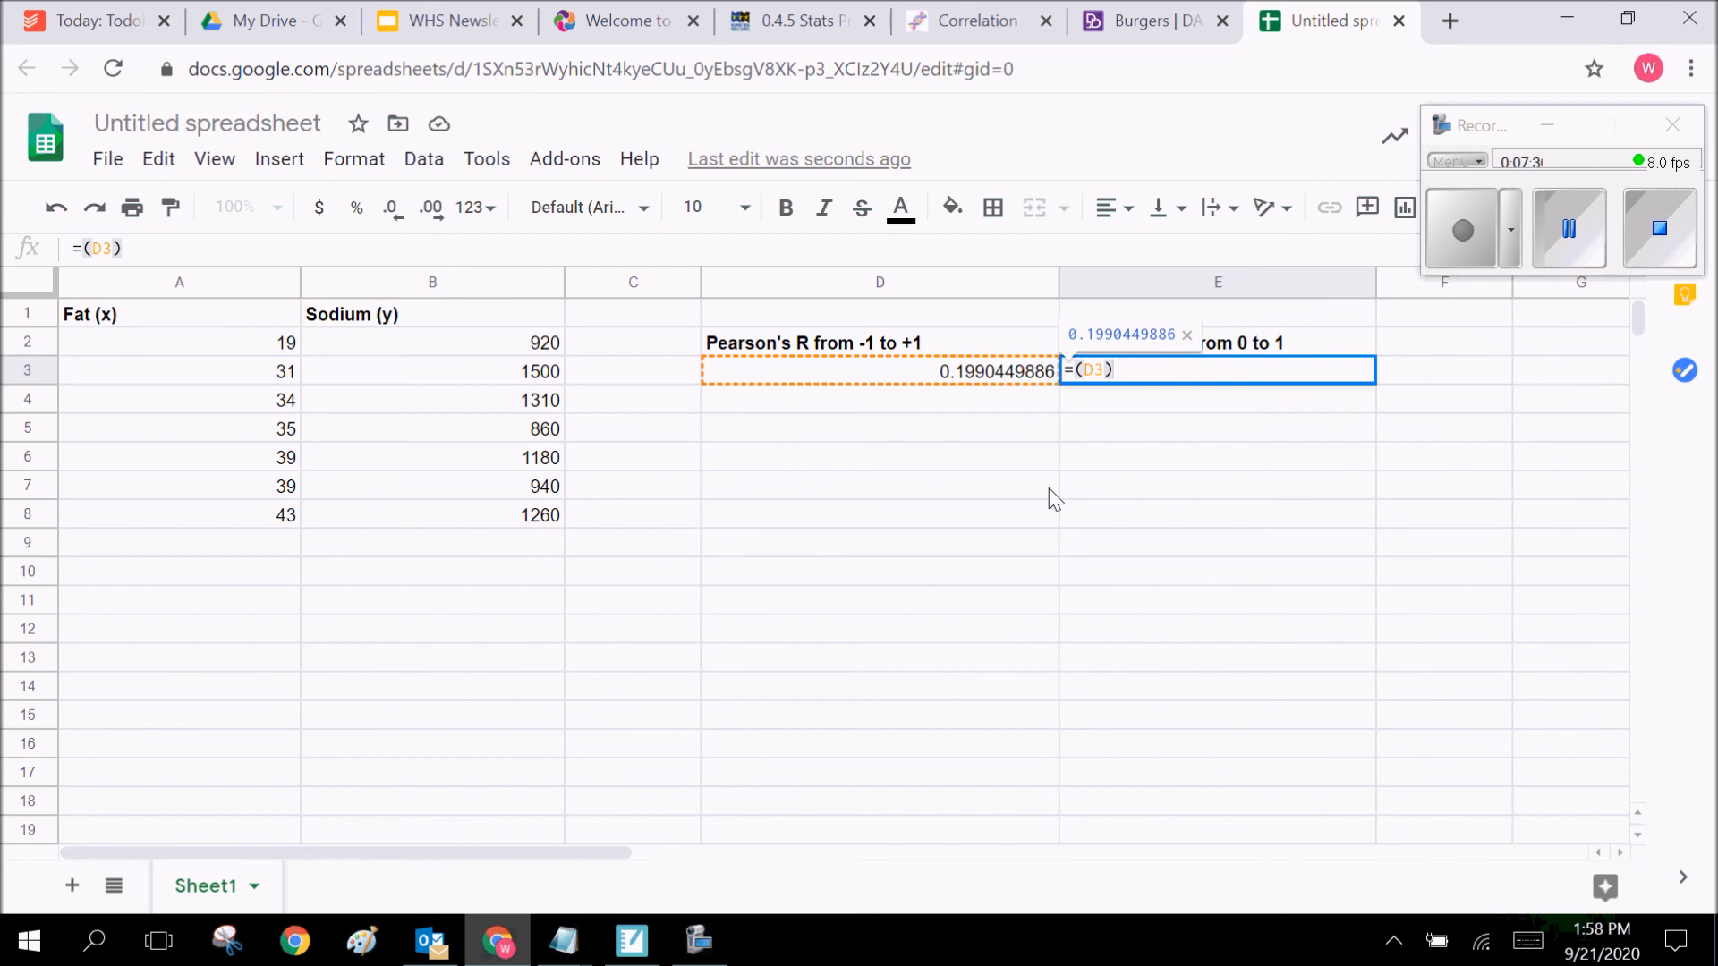
type("^")
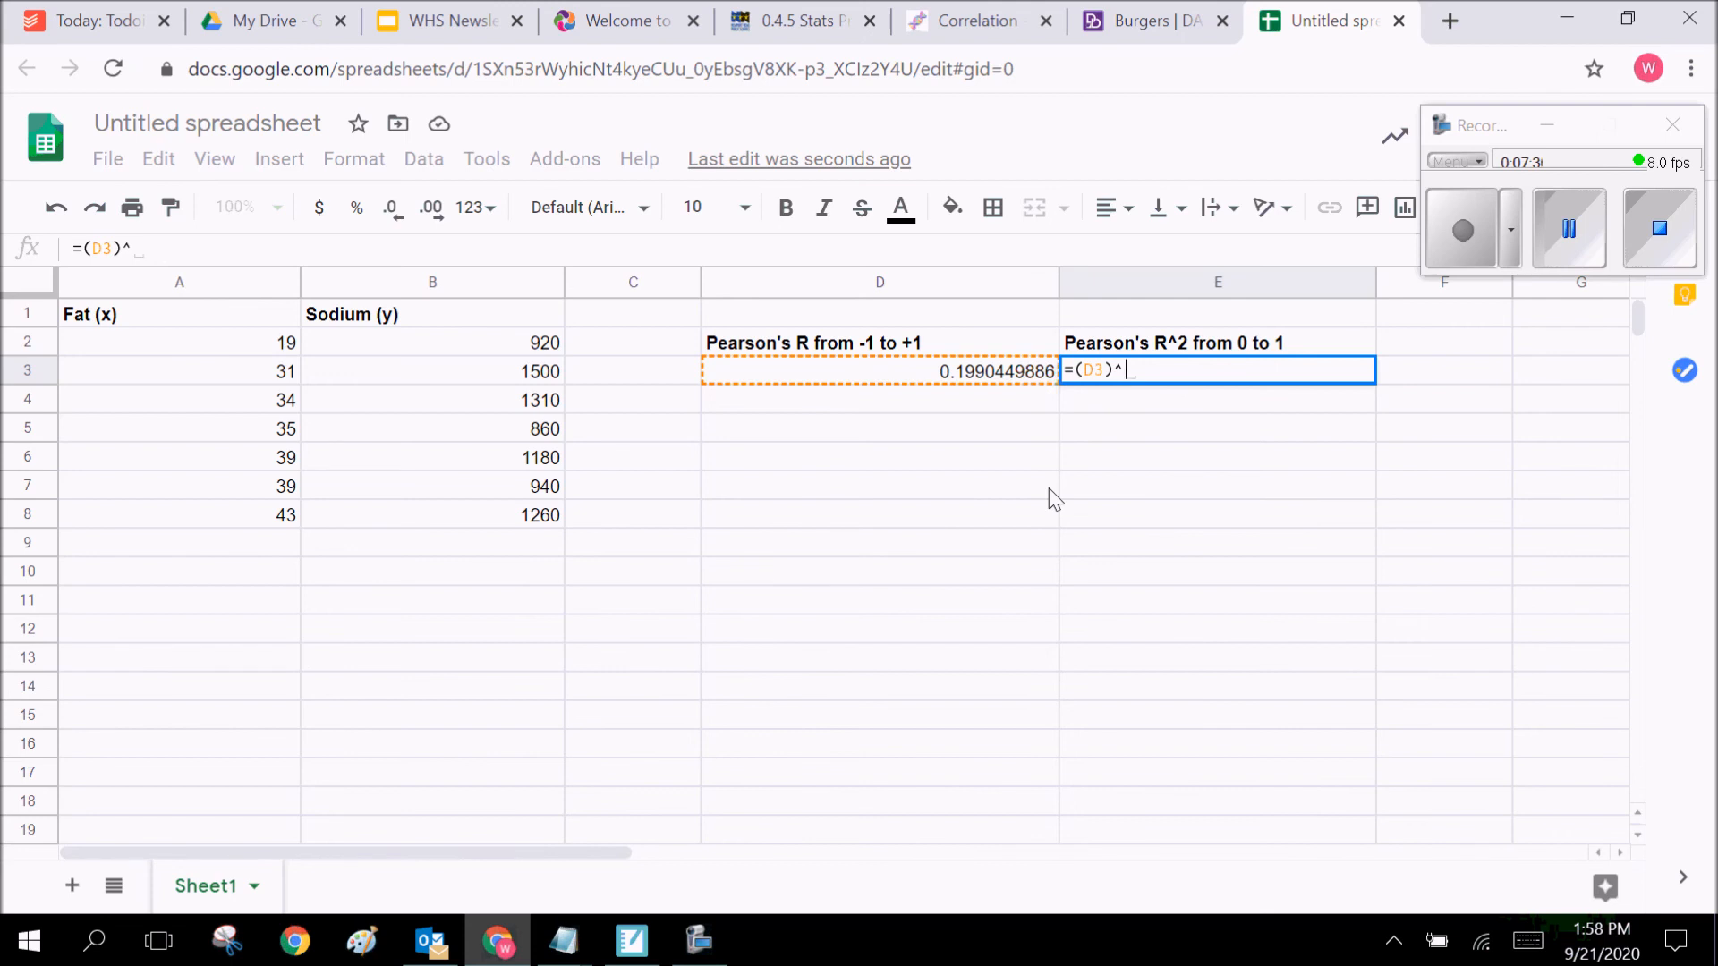
type("2")
key("Return")
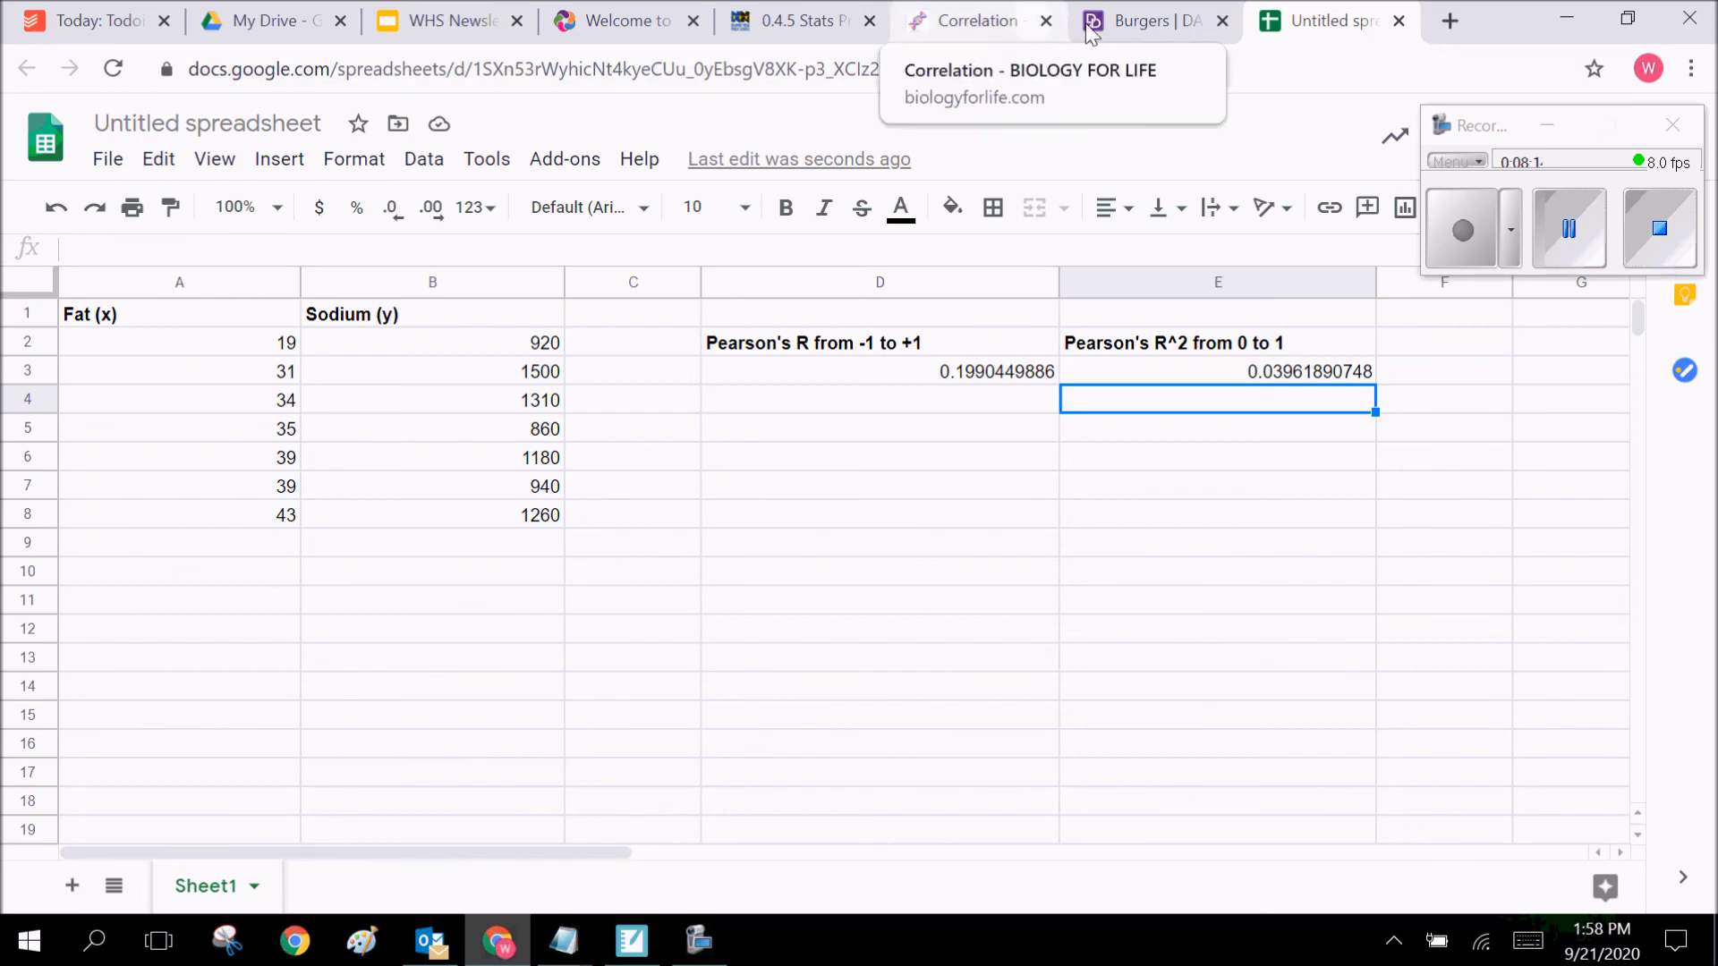
Check the Burgers data table, and copy the Fat (x) column from A1:A8 to the range starting at A12
left_click(1137, 21)
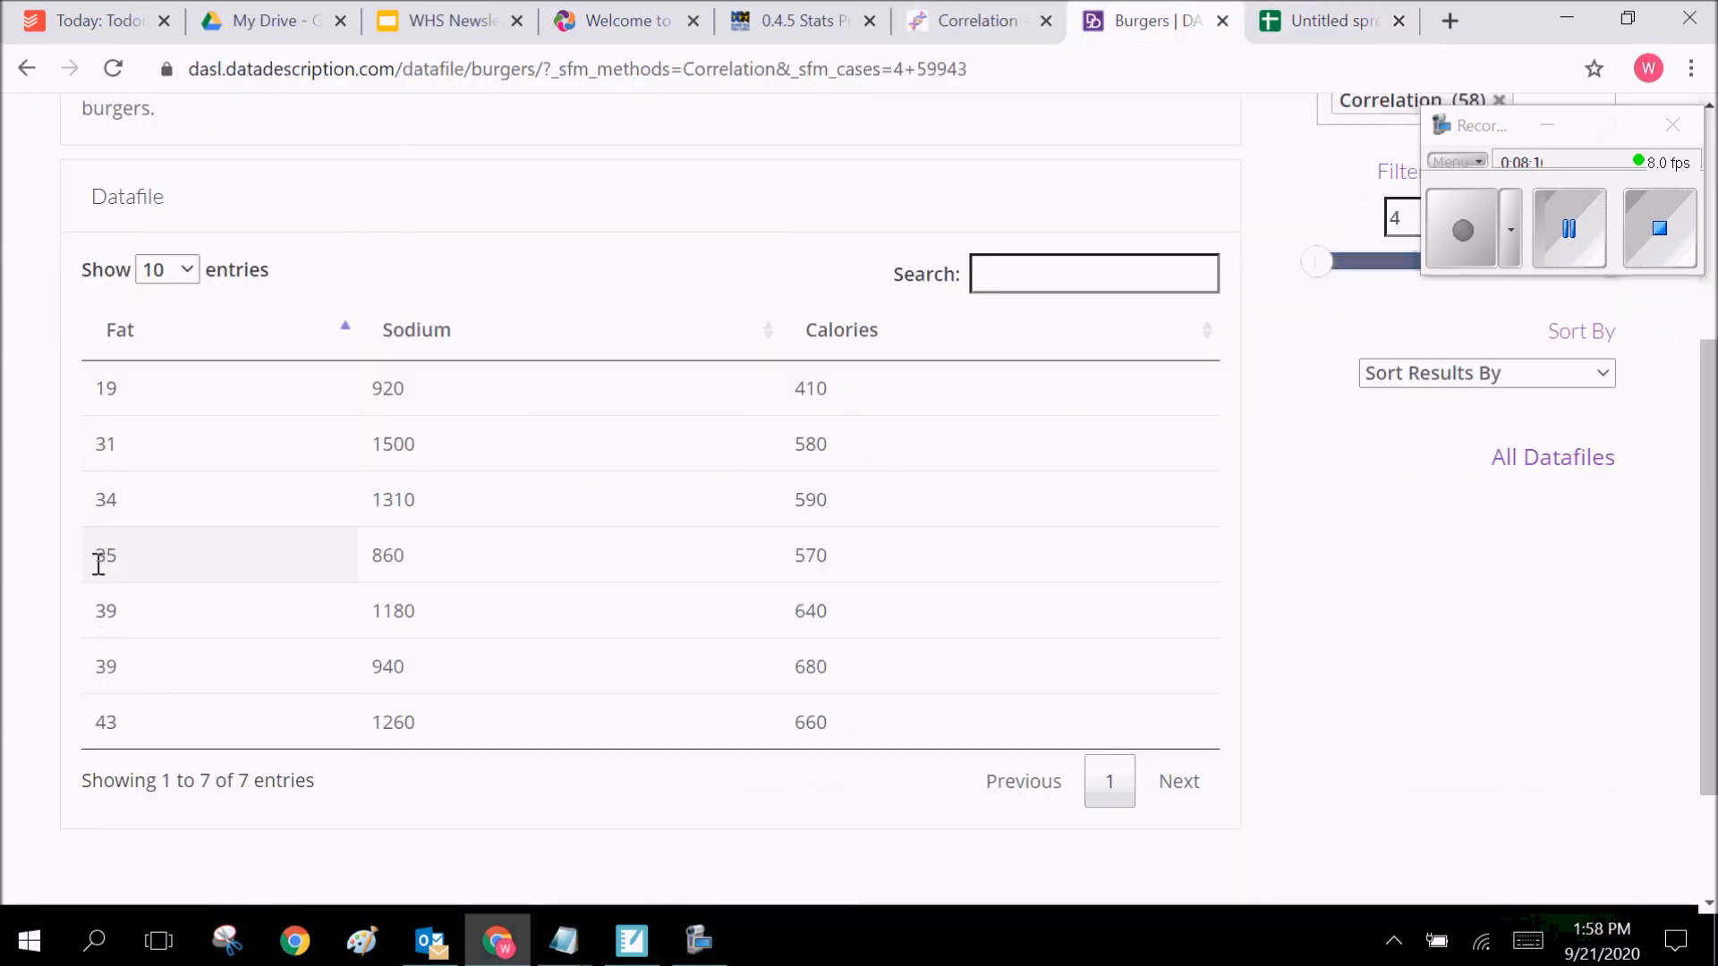
left_click(1314, 18)
left_click_drag(175, 327, 217, 503)
key("ctrl+c")
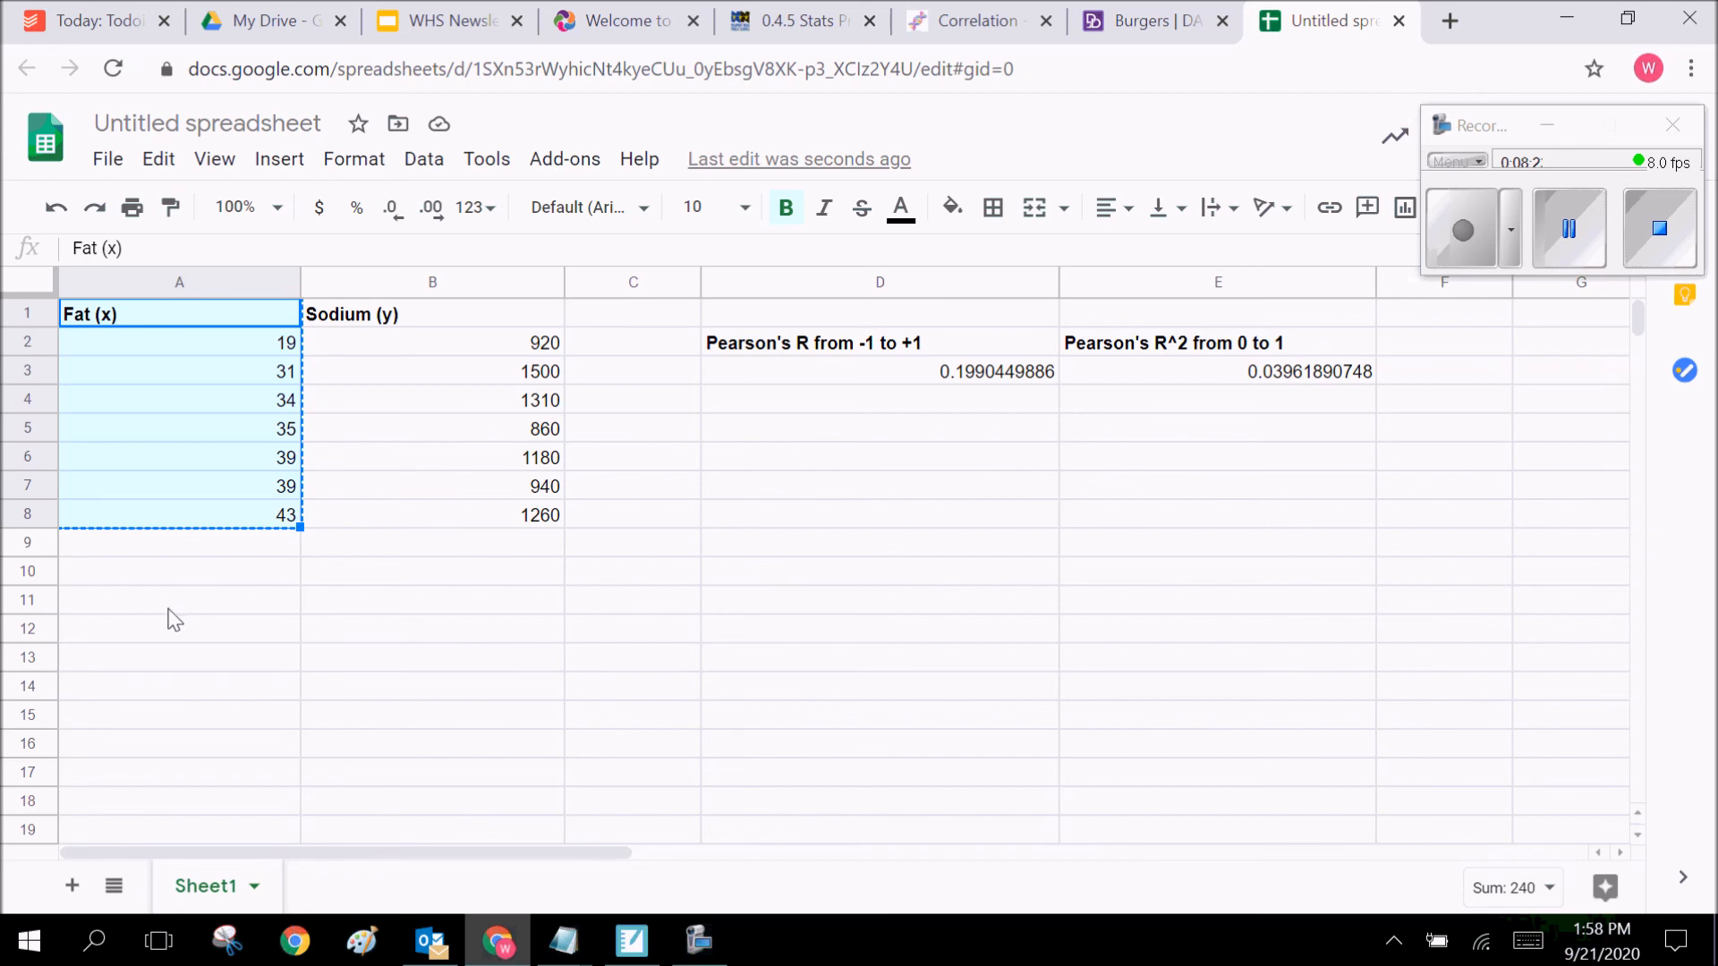
left_click(177, 631)
key("ctrl+v")
scroll(246, 555, "down", 2)
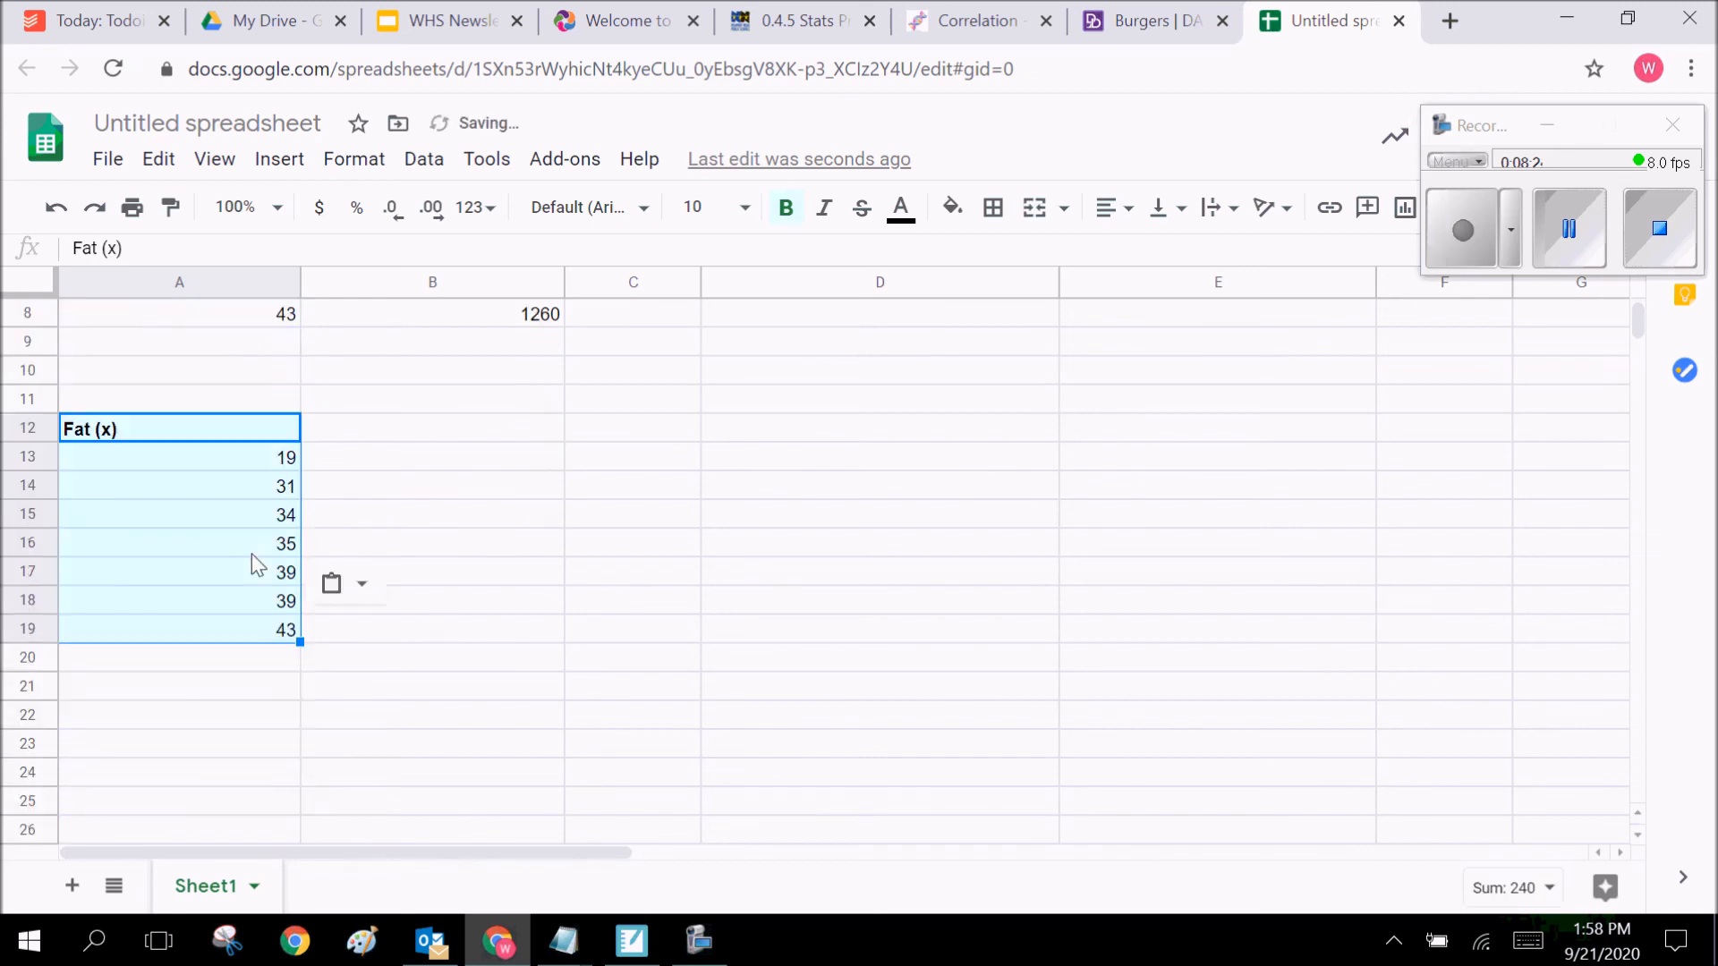
Label cell B12 "Calories (y)" beside the copied fat heading
scroll(250, 555, "up", 1)
left_click(349, 526)
double_click(353, 524)
type("Caalo")
key("BackSpace")
key("BackSpace")
key("BackSpace")
type("lories (y)")
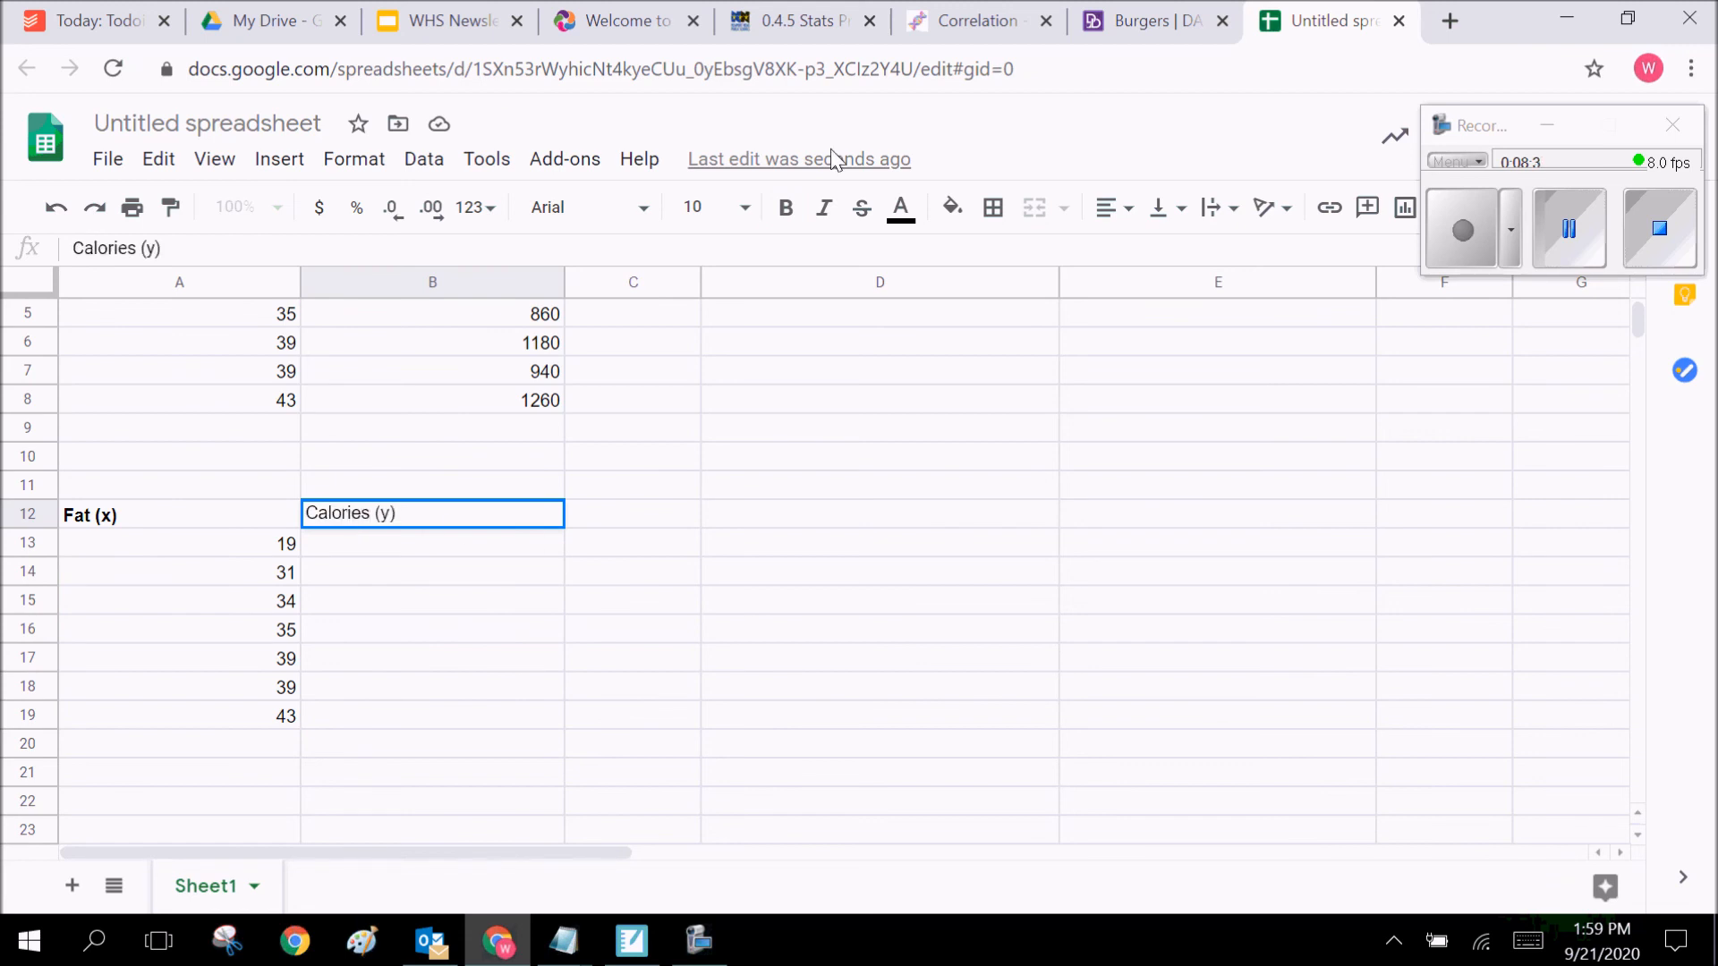
Read the calories in the Burgers data table and enter 410, 580 and 590 in B13:B15
left_click(1118, 16)
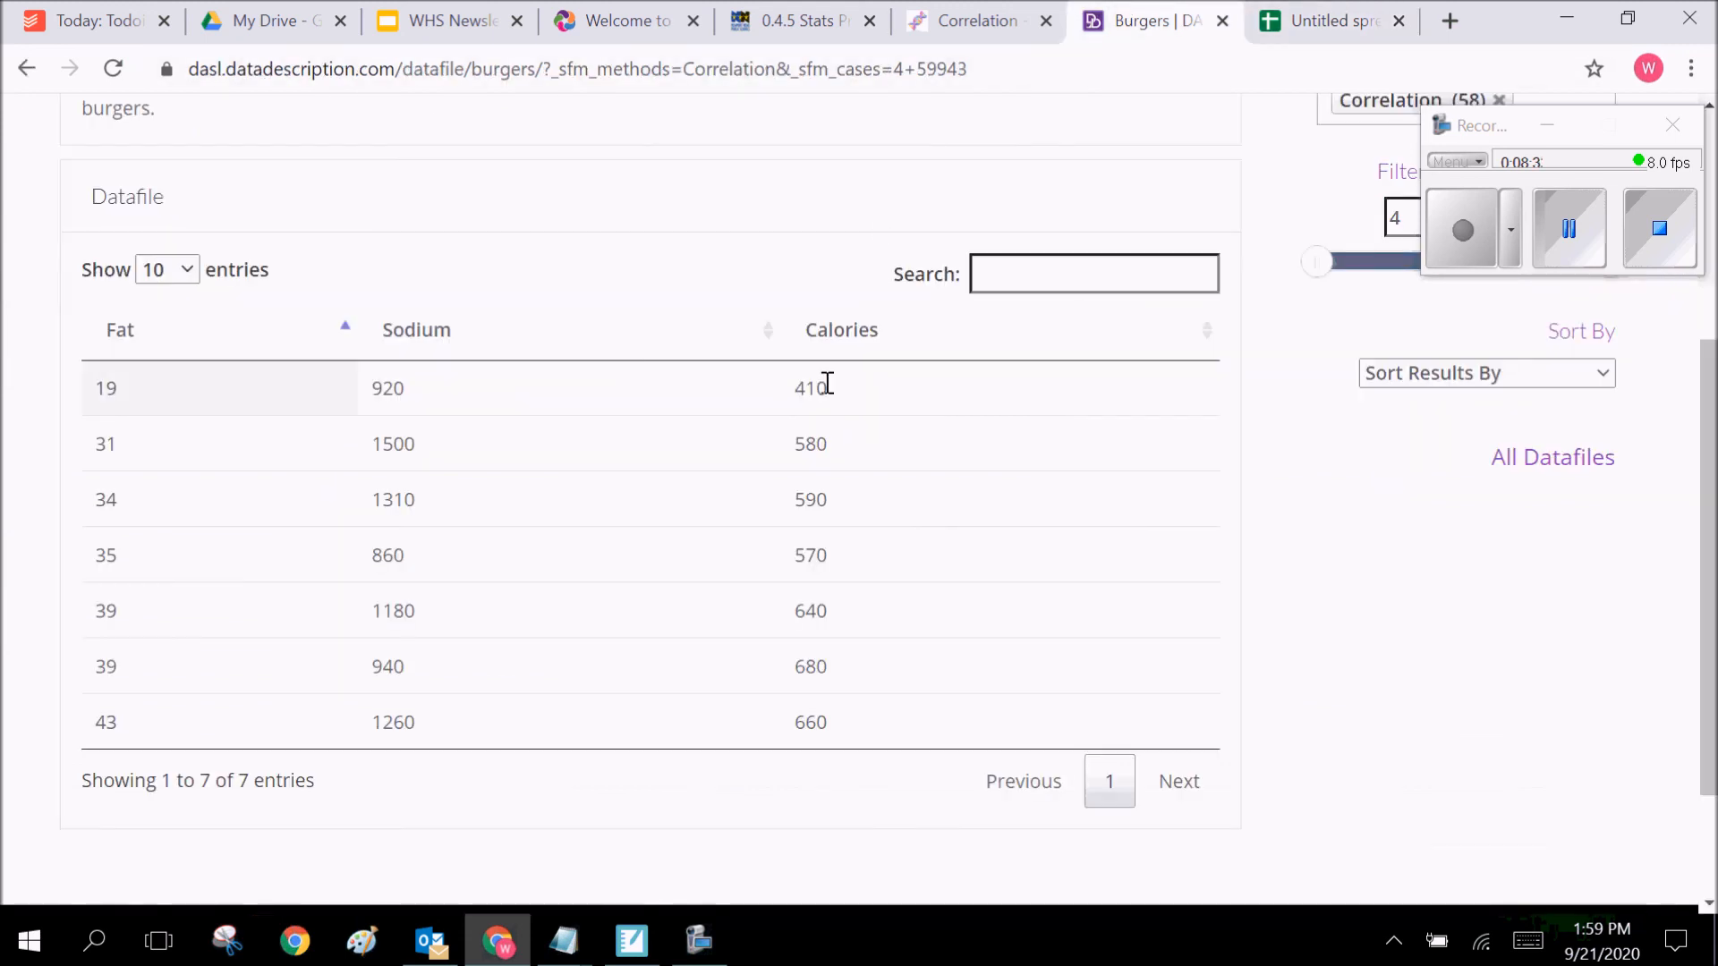
left_click(1334, 21)
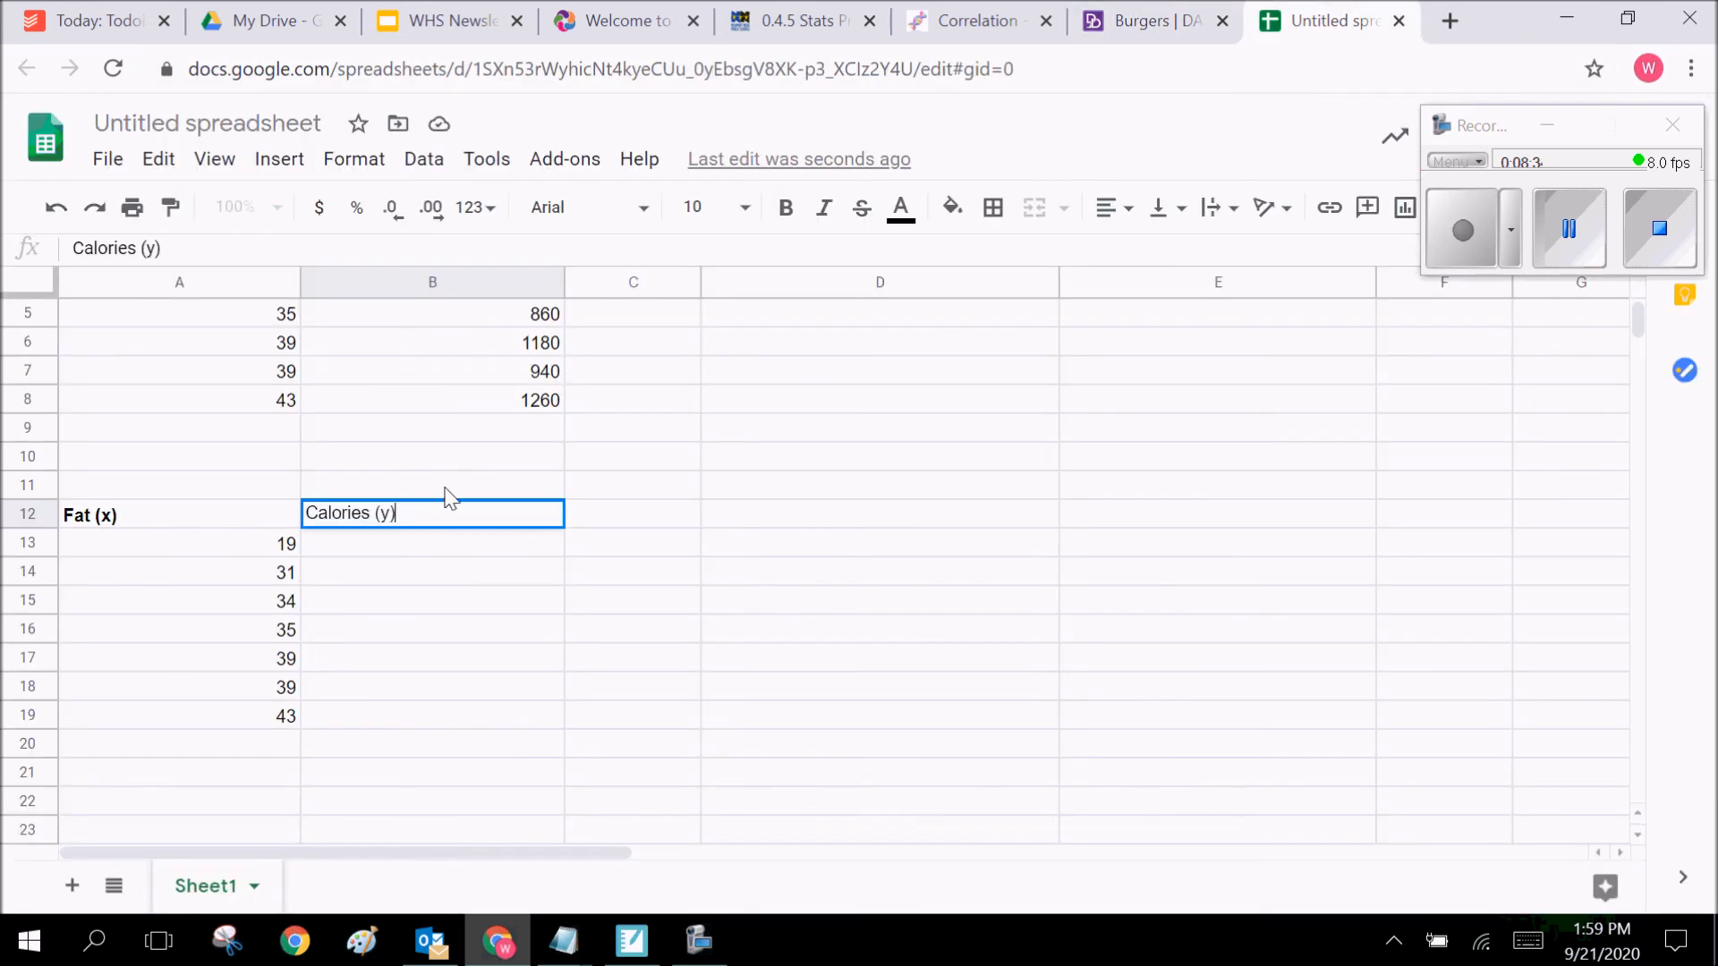
left_click(403, 553)
type("410")
key("Return")
type("580")
key("Return")
type("590")
key("Return")
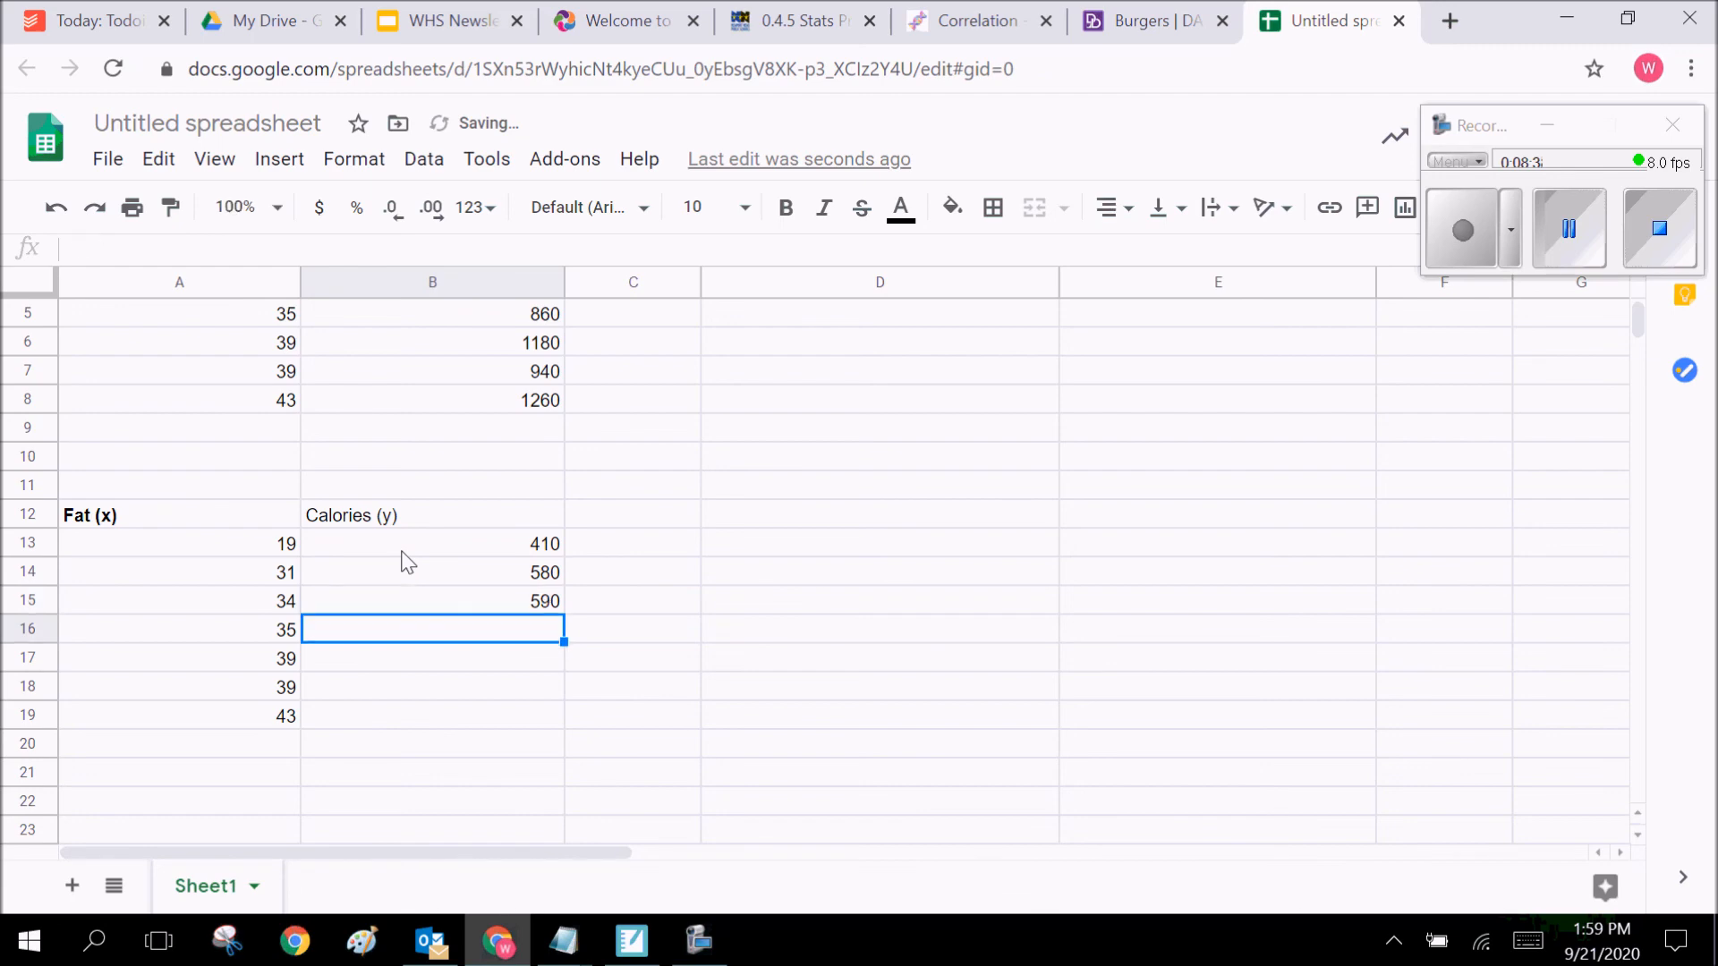
Read the remaining calories in the Burgers data table and enter 570, 640, 680 and 660 in B16:B19
left_click(1144, 25)
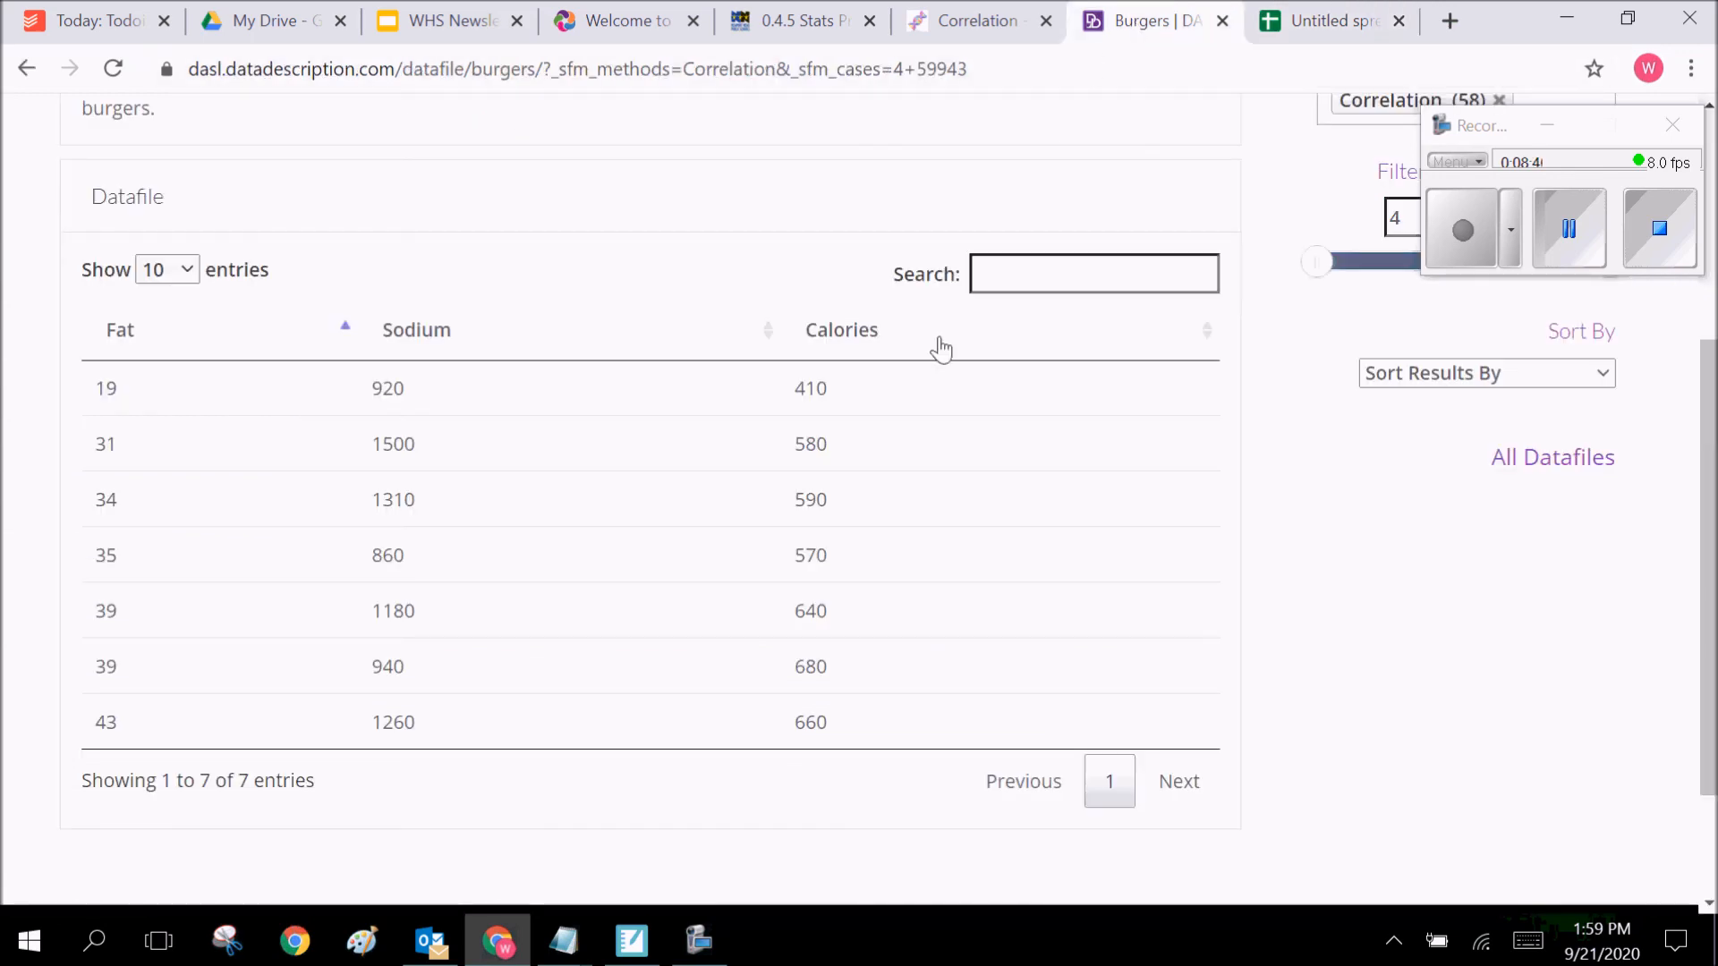
left_click(1324, 20)
type("570")
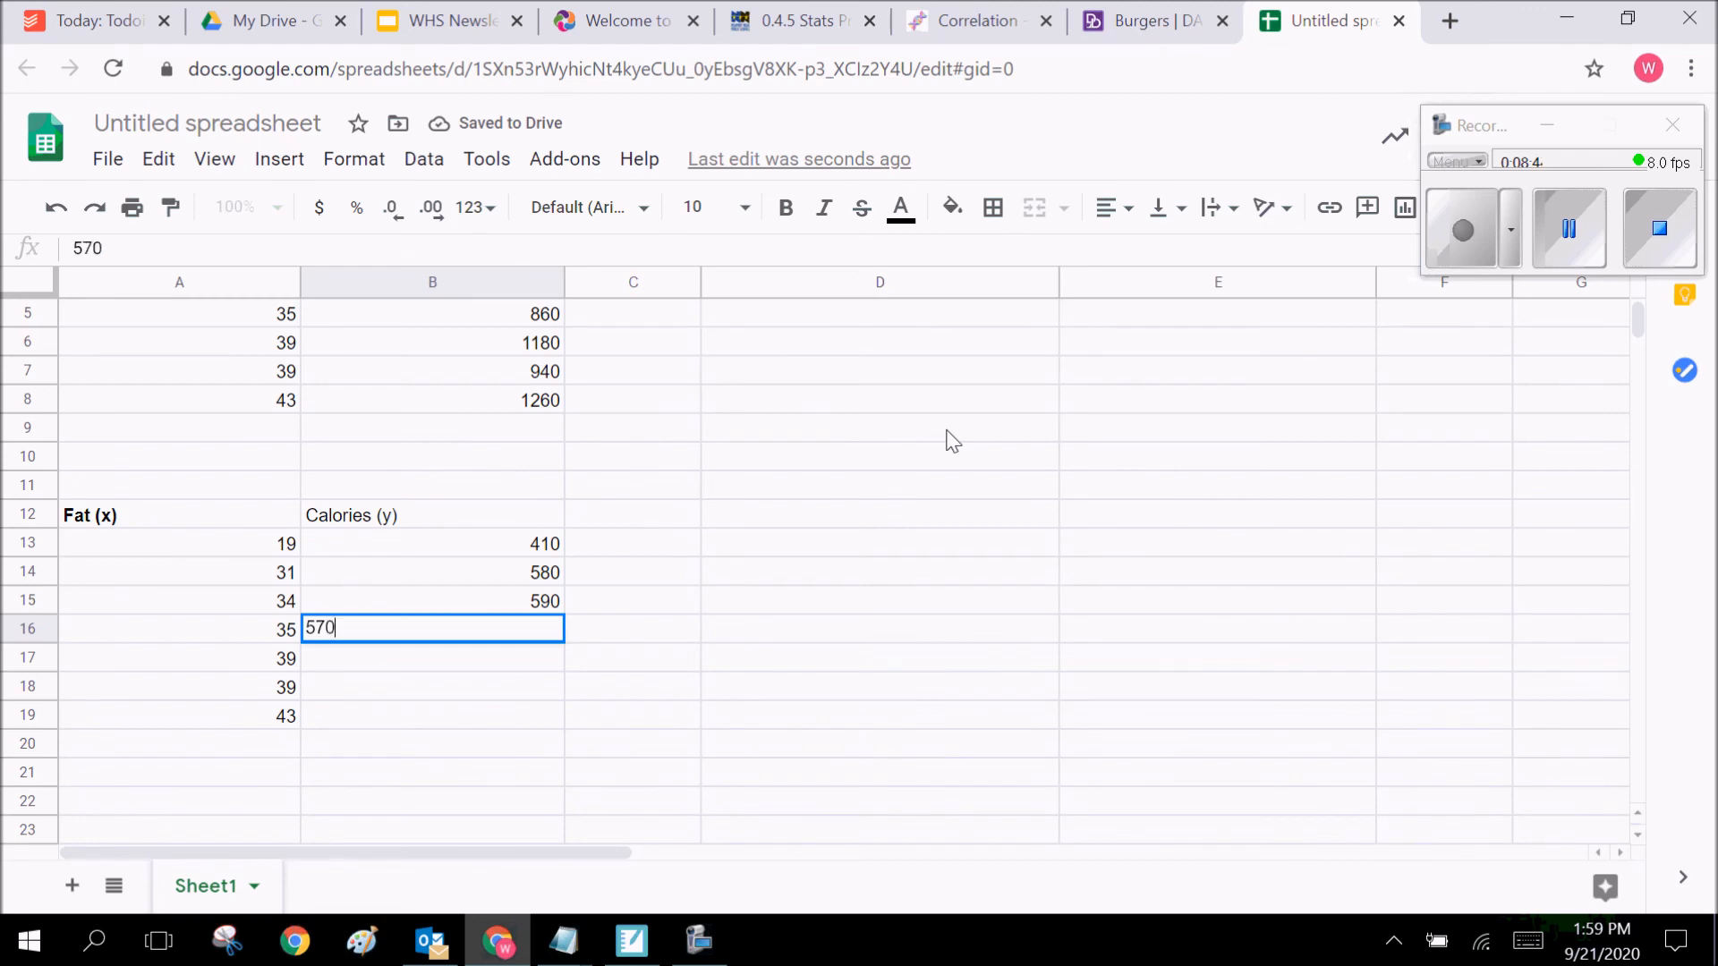
key("Return")
type("640")
key("Return")
type("680")
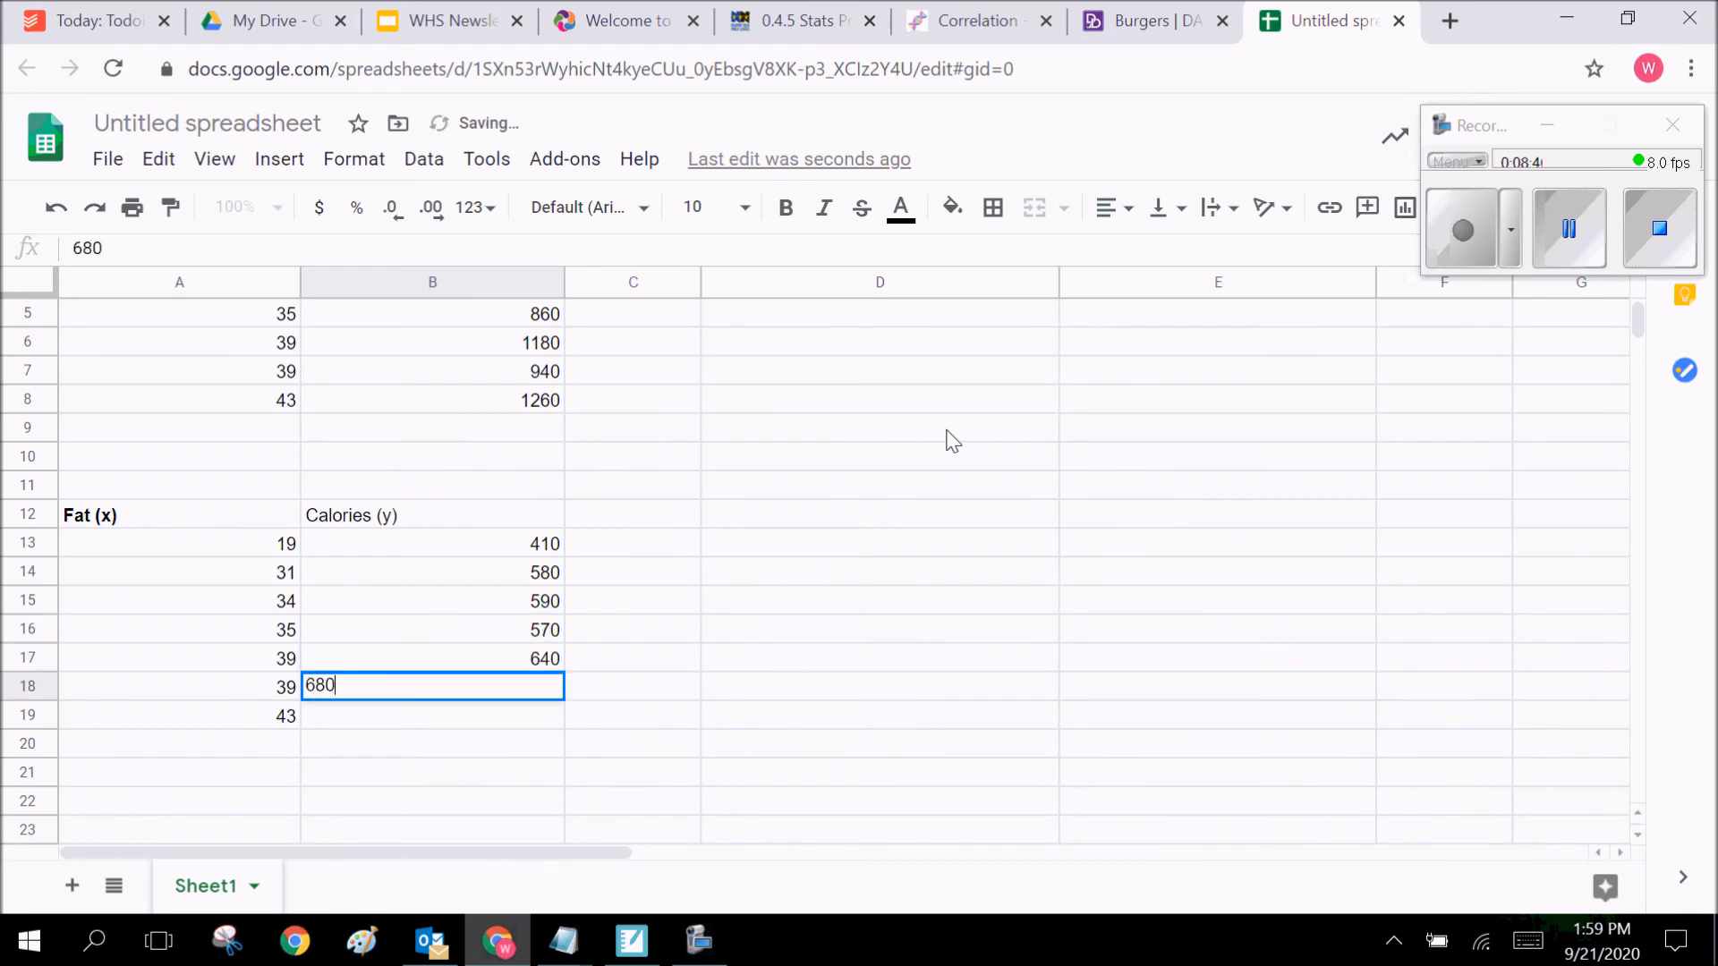
key("Return")
left_click(1126, 27)
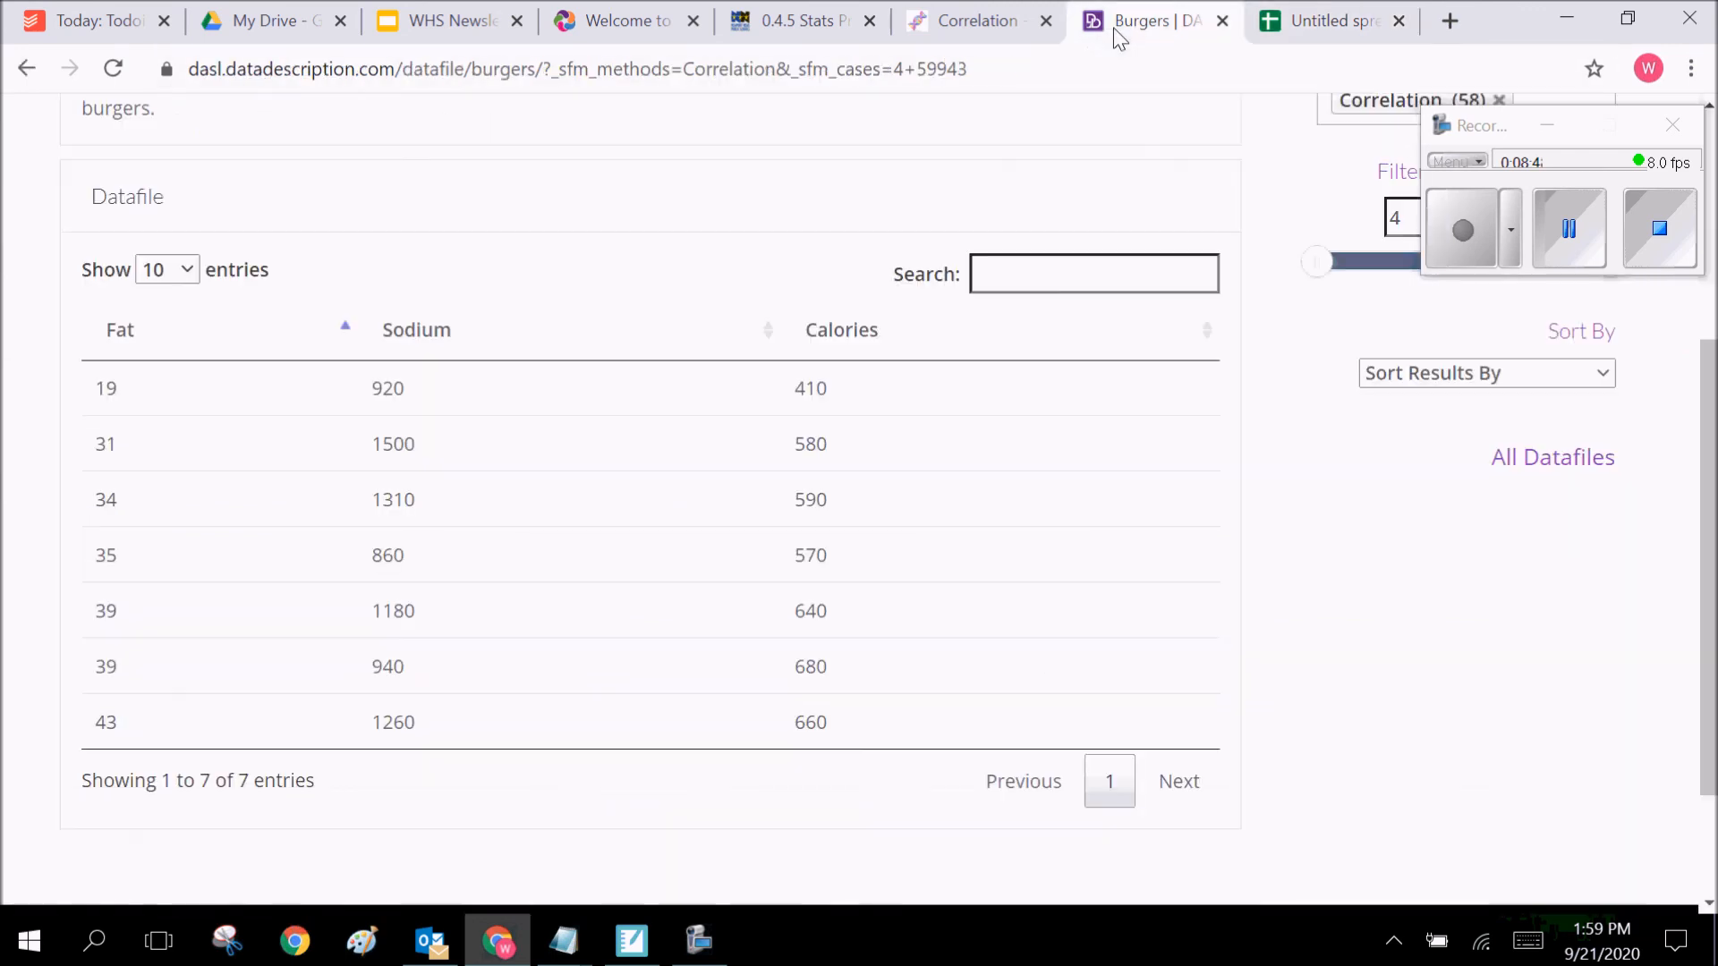
left_click(1293, 13)
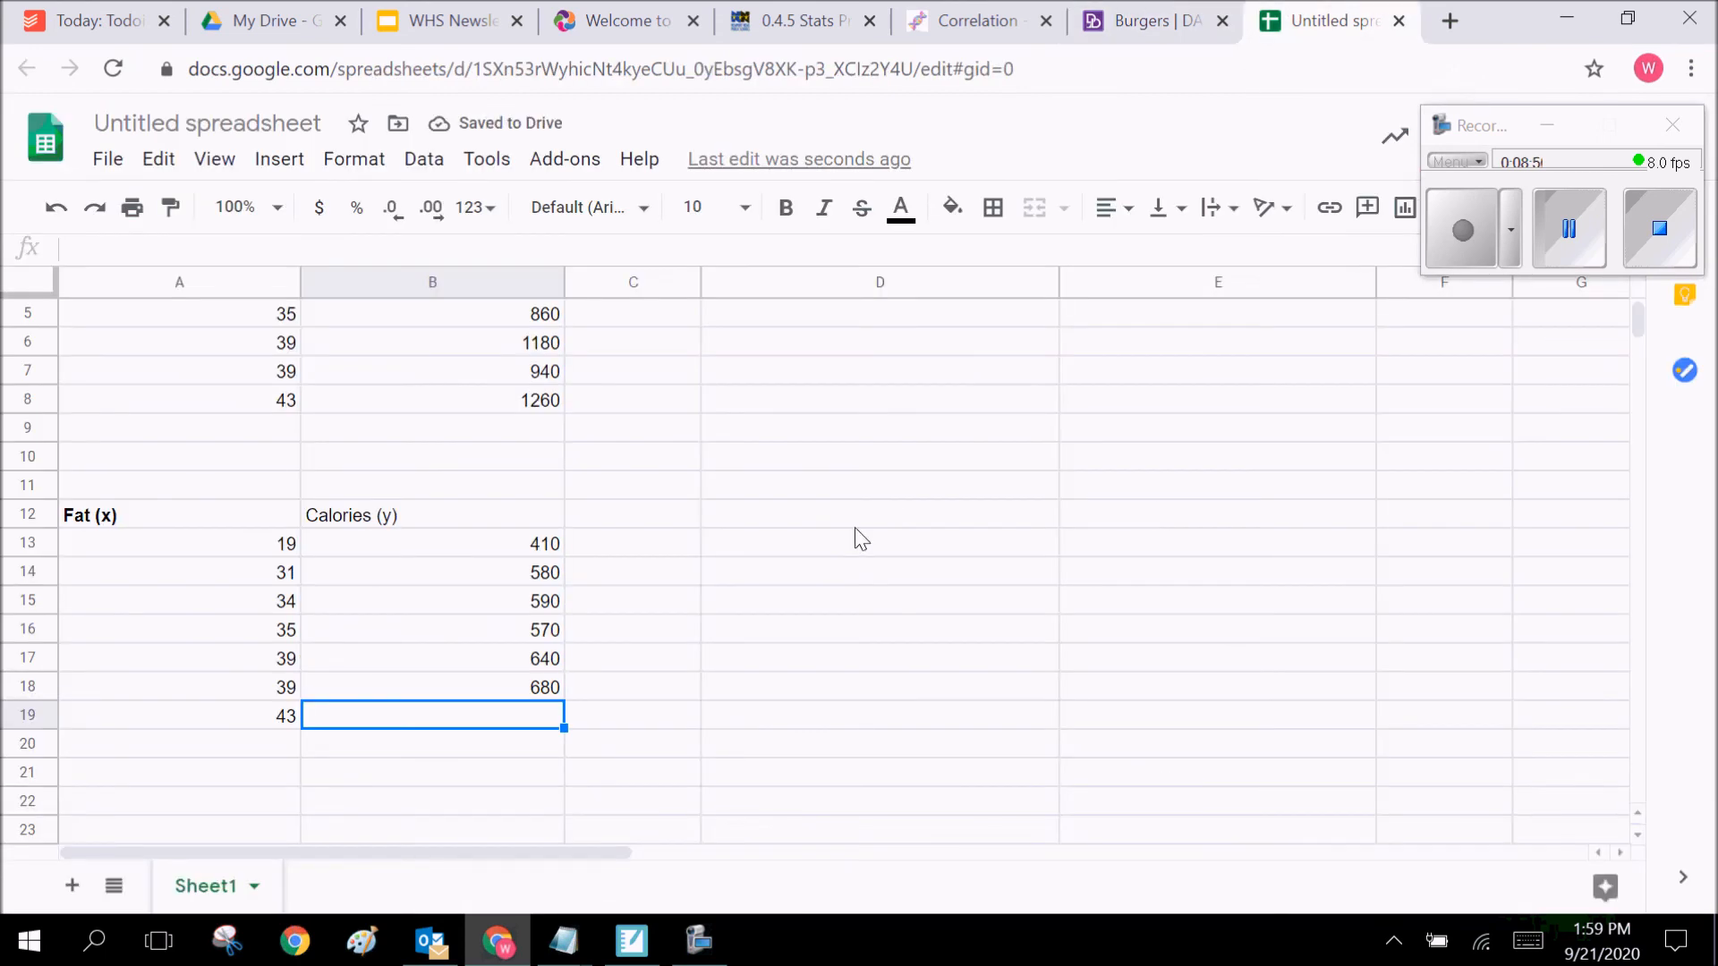
type("660")
left_click(855, 521)
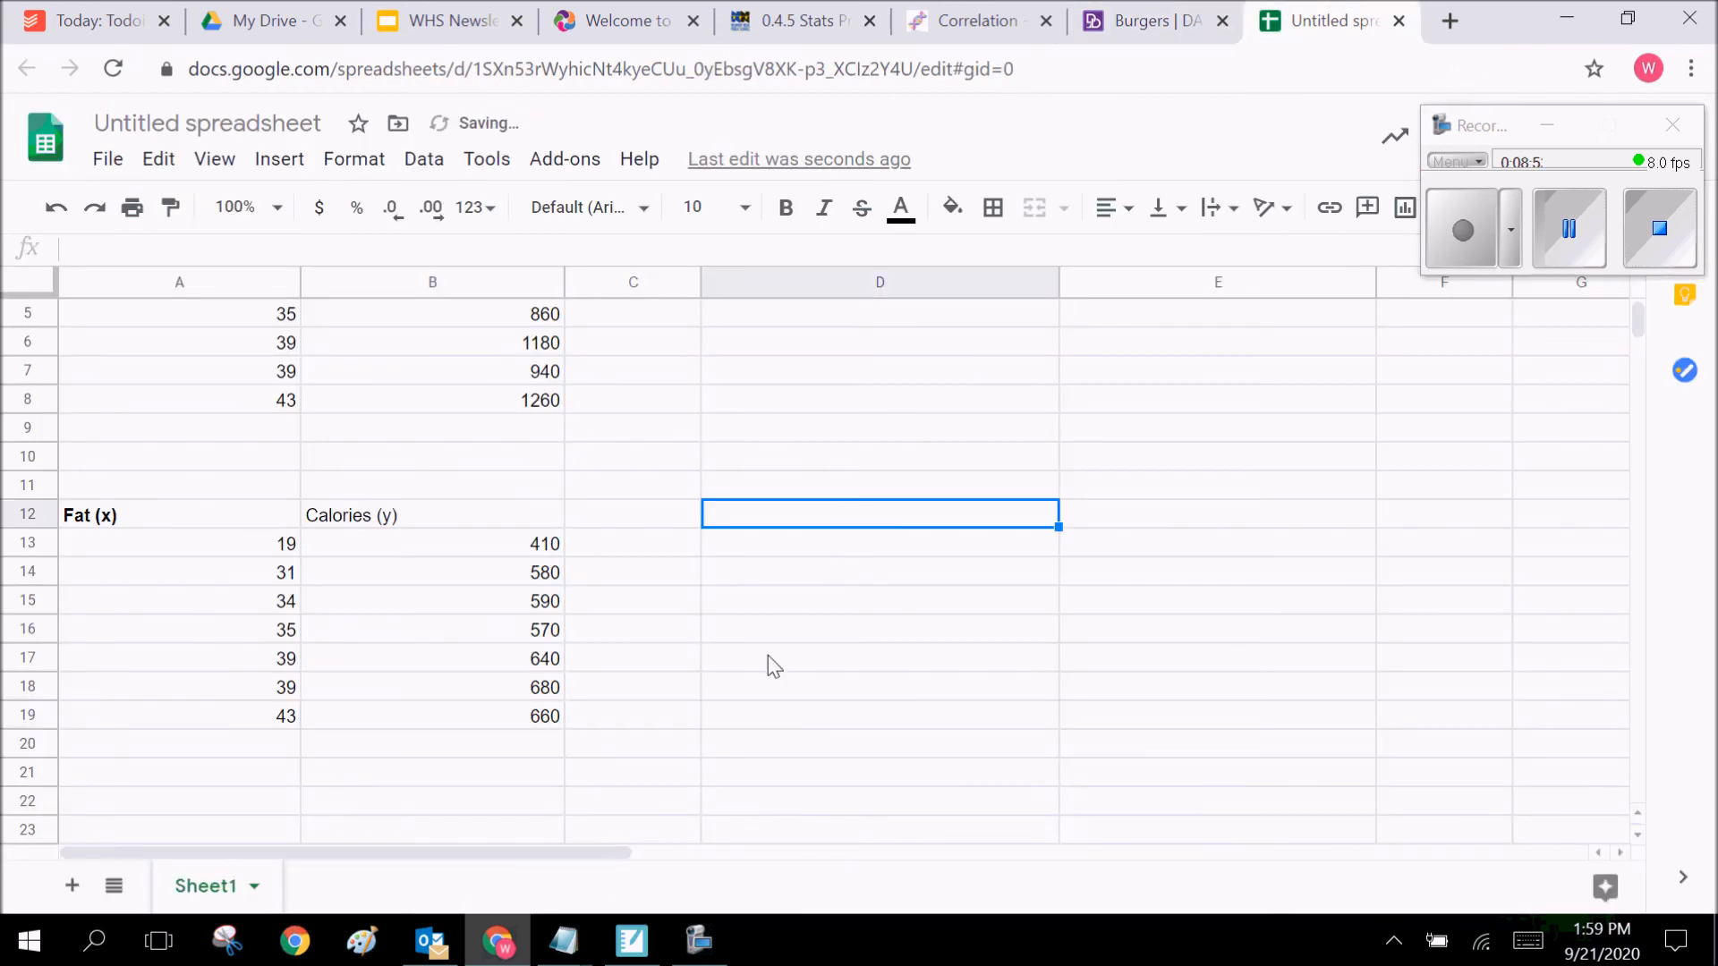
Label cell D13 "Pearson's R" and cell E13 "Pearson's R^2" beside the fat and calories data
left_click(775, 548)
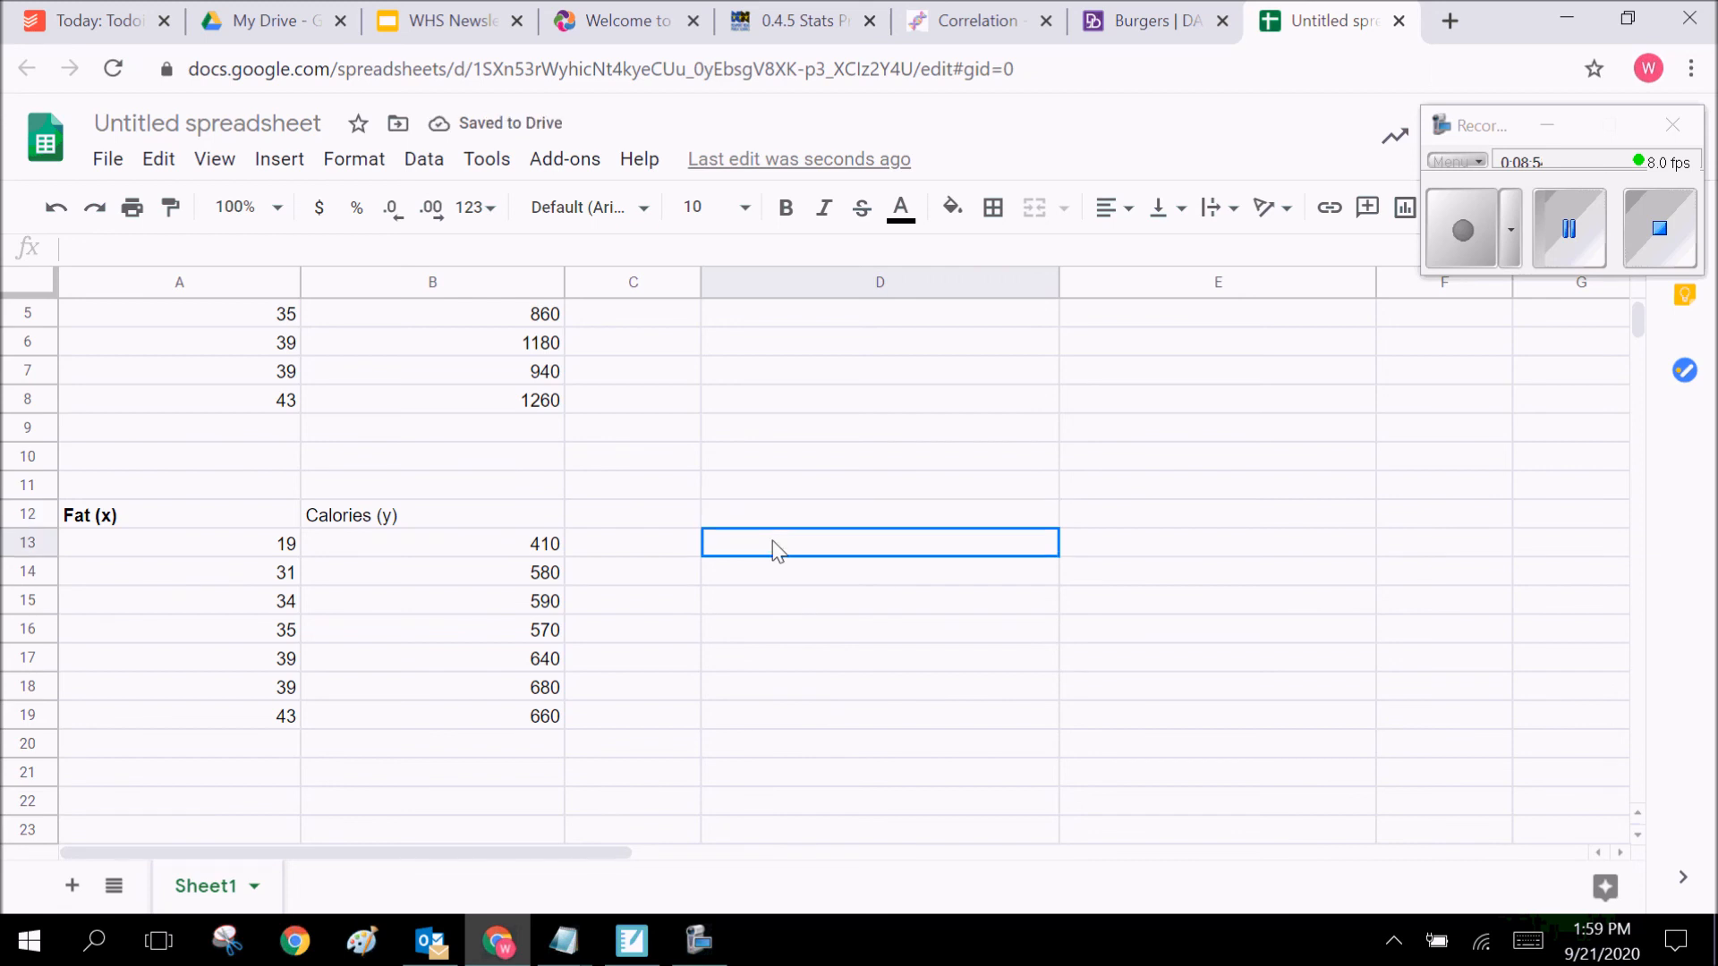
type("Pearson's R")
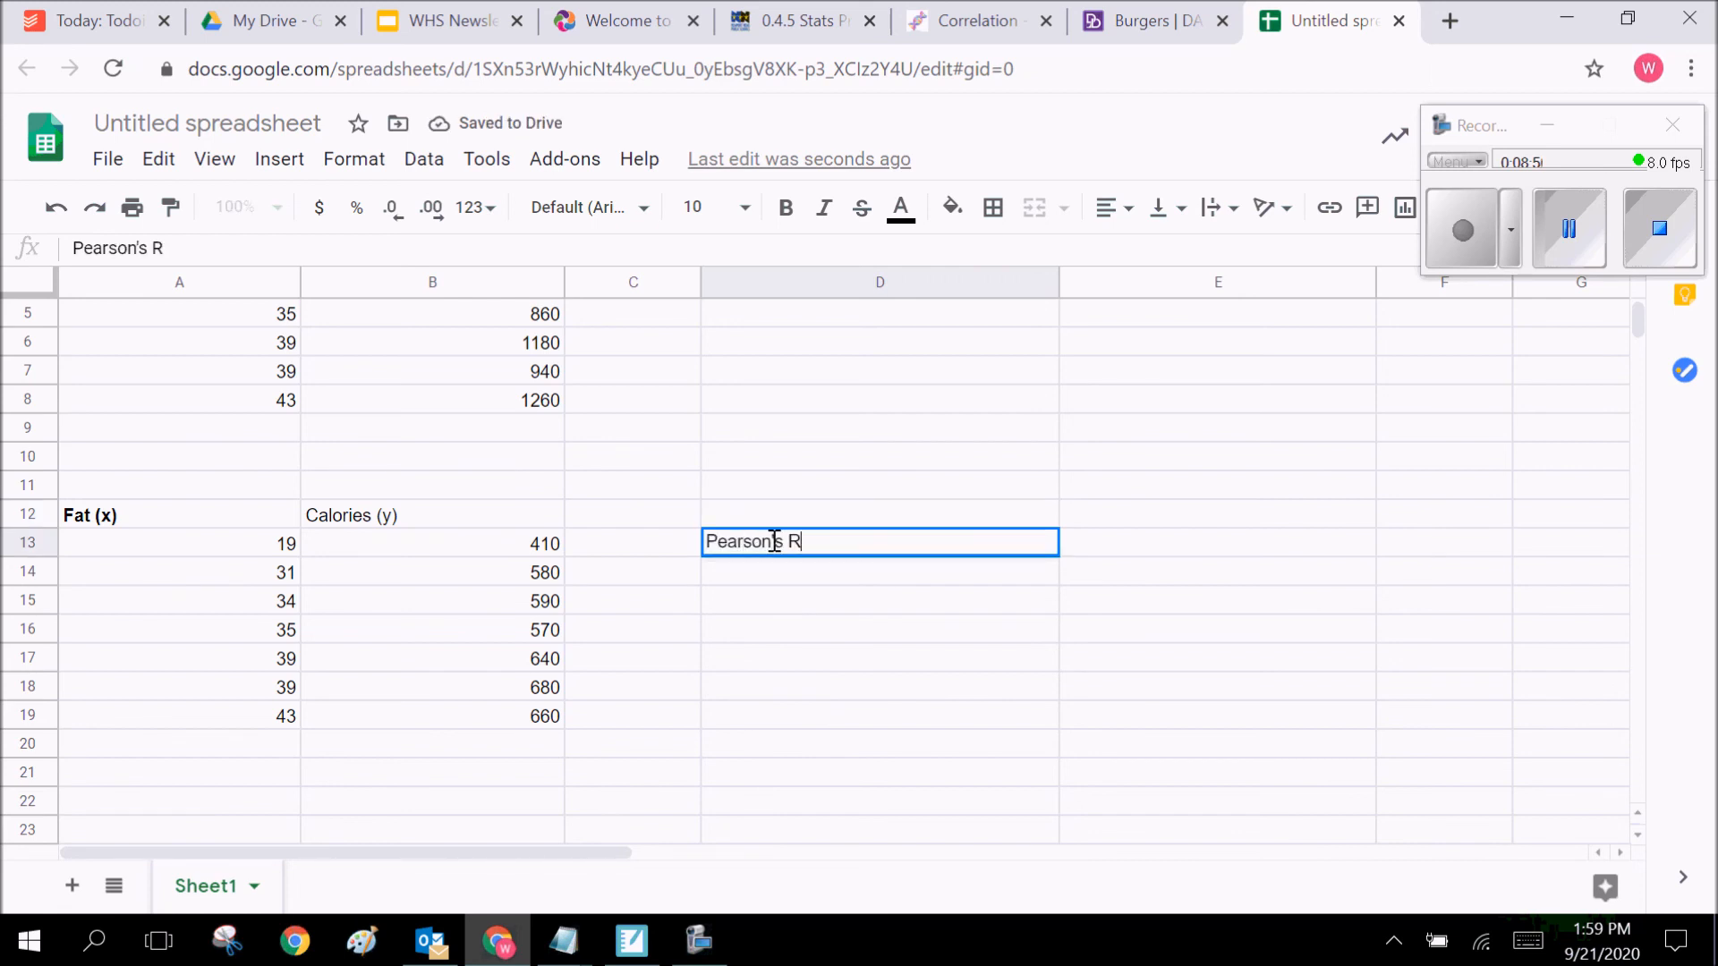
left_click(1090, 544)
type("Pearson's R^2")
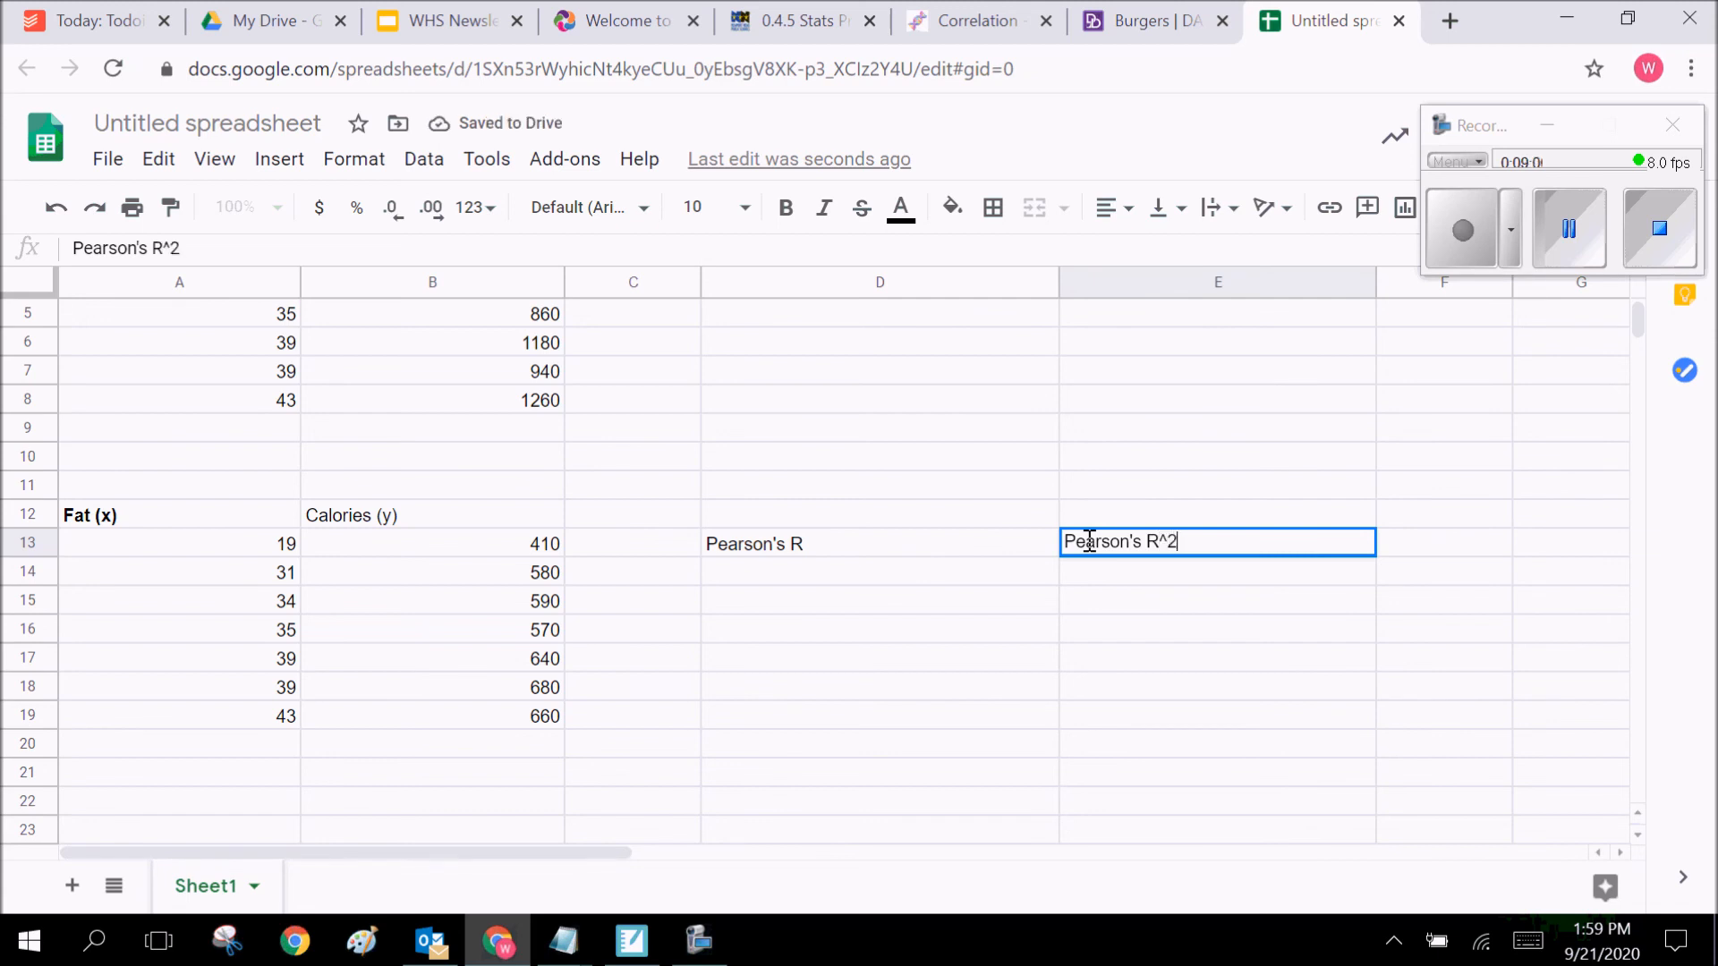
Begin a CORREL formula in D14 below the Pearson's R label
left_click(922, 577)
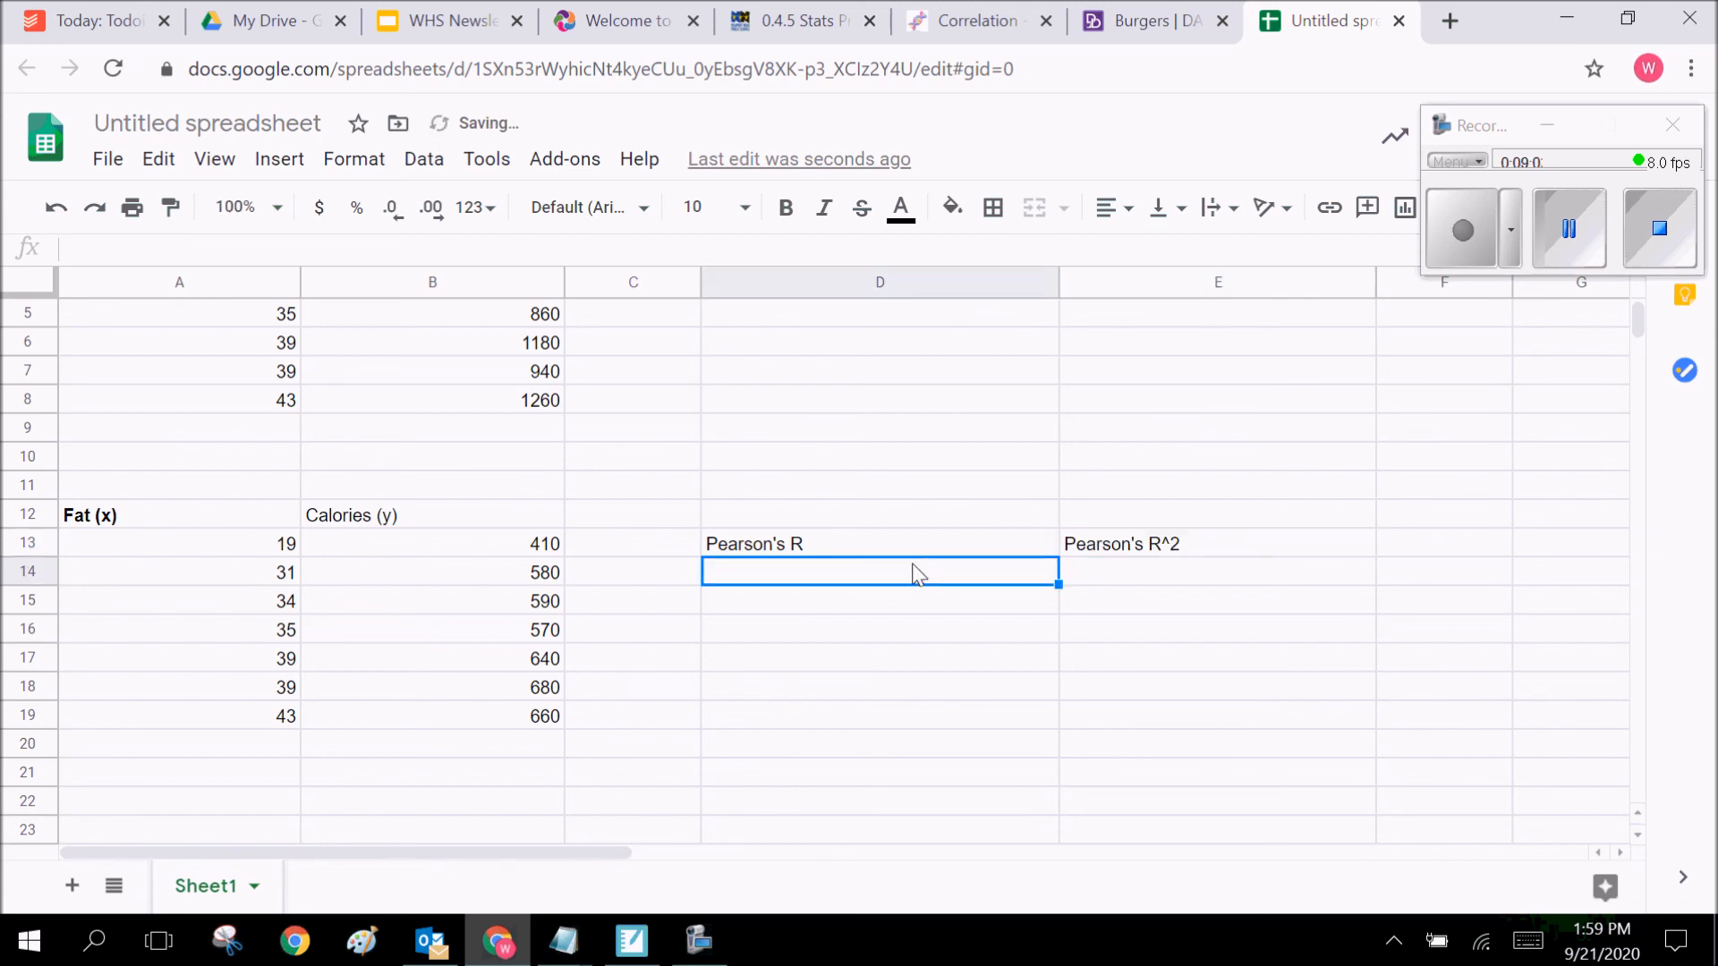
type("=CORREL")
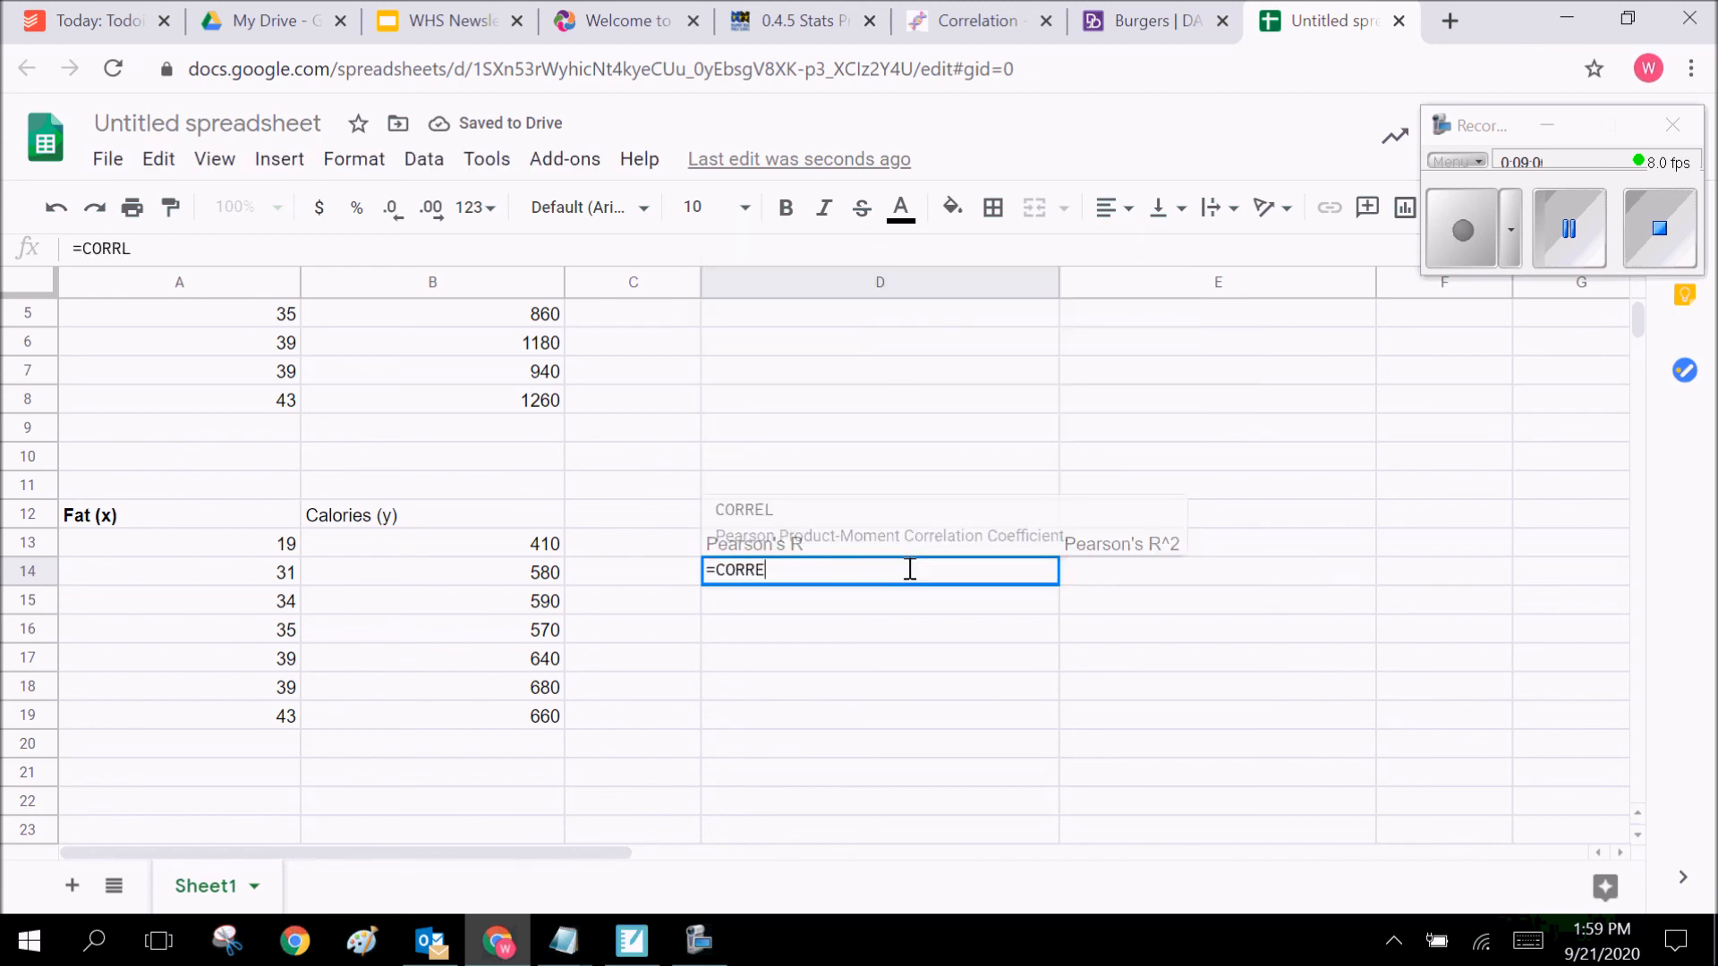
left_click(876, 547)
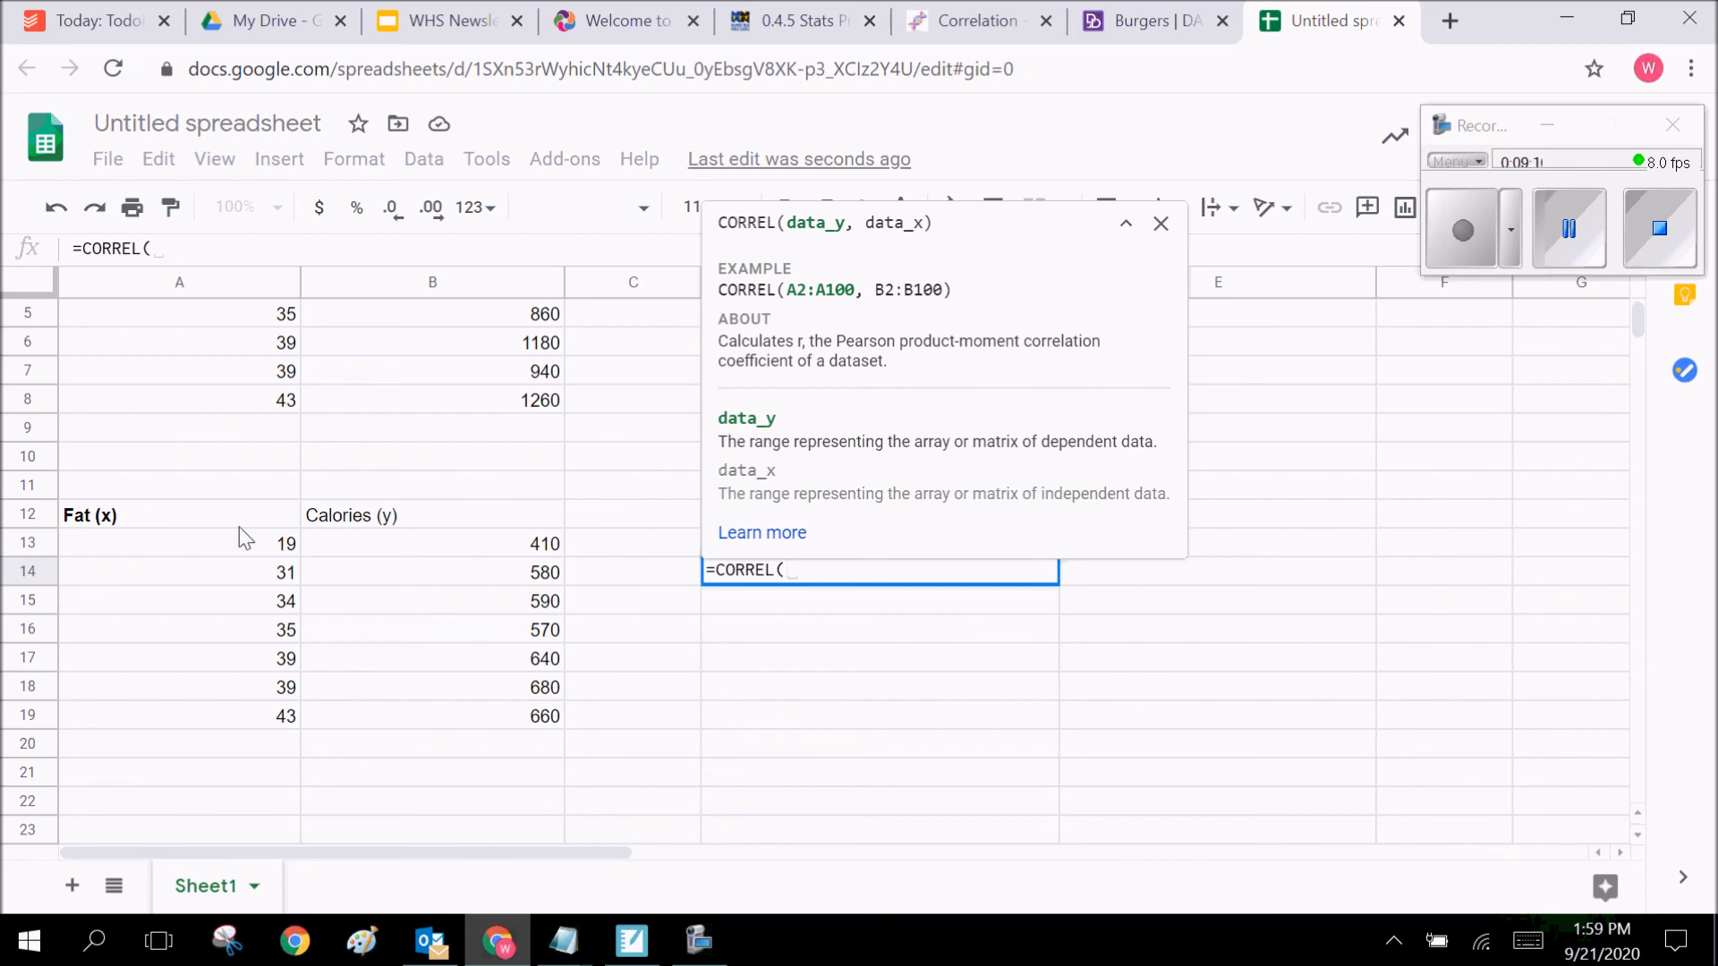
type("A")
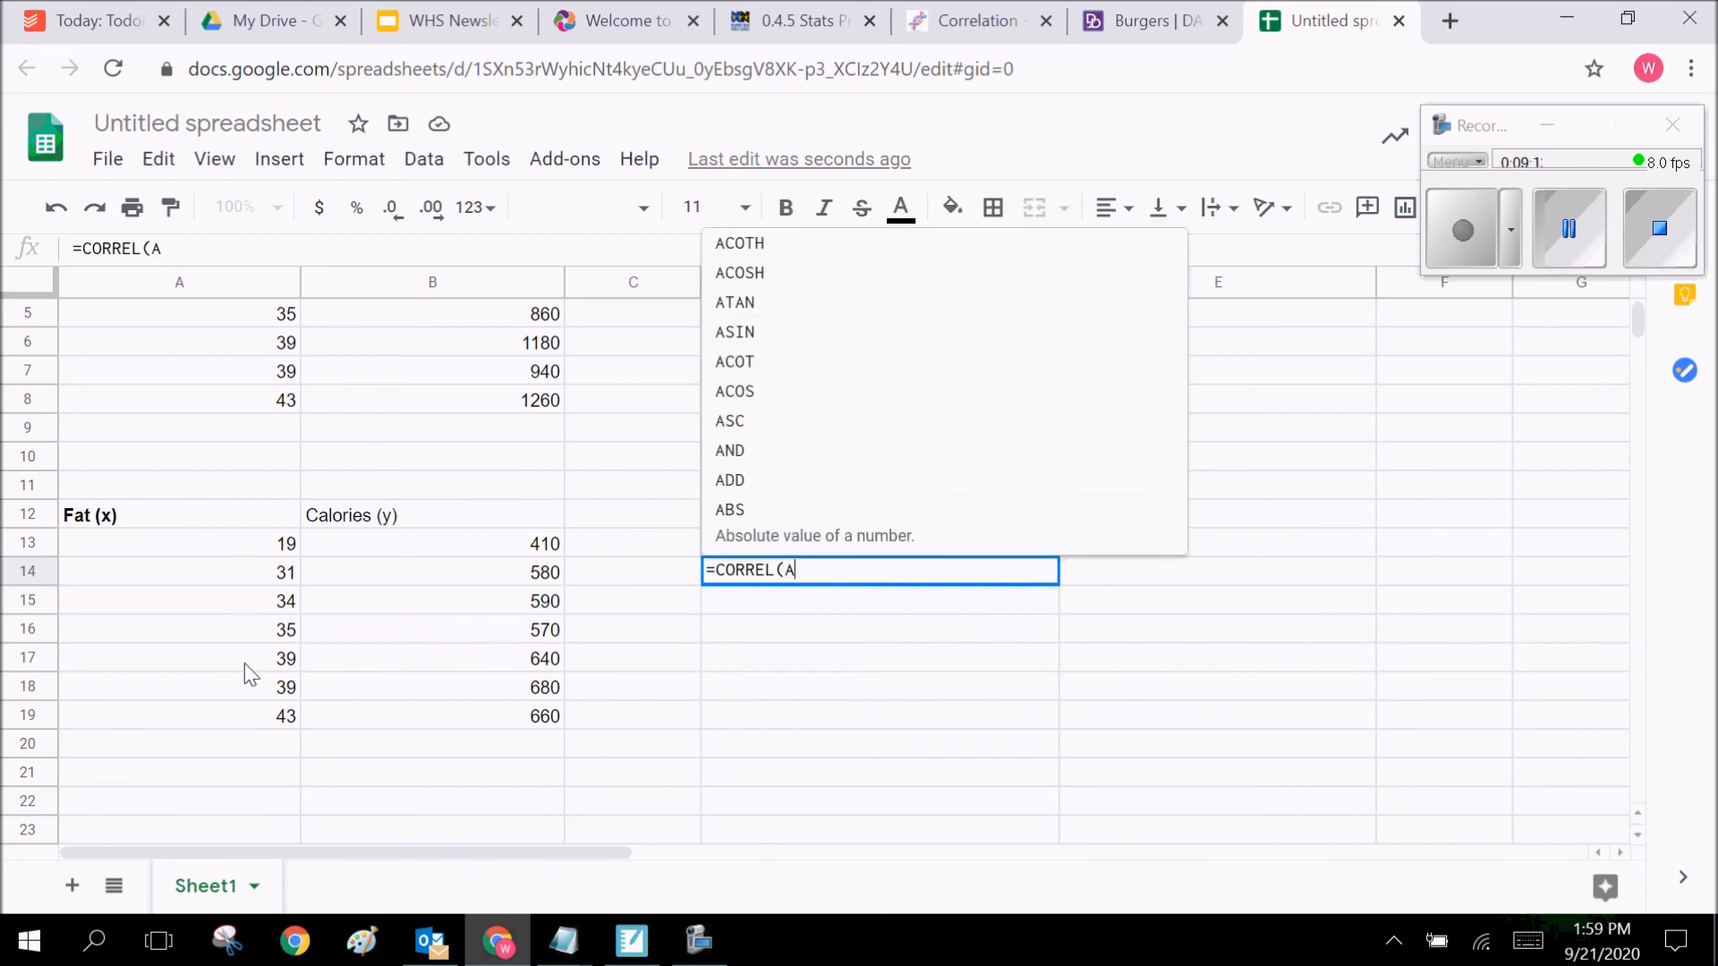
type("13:A")
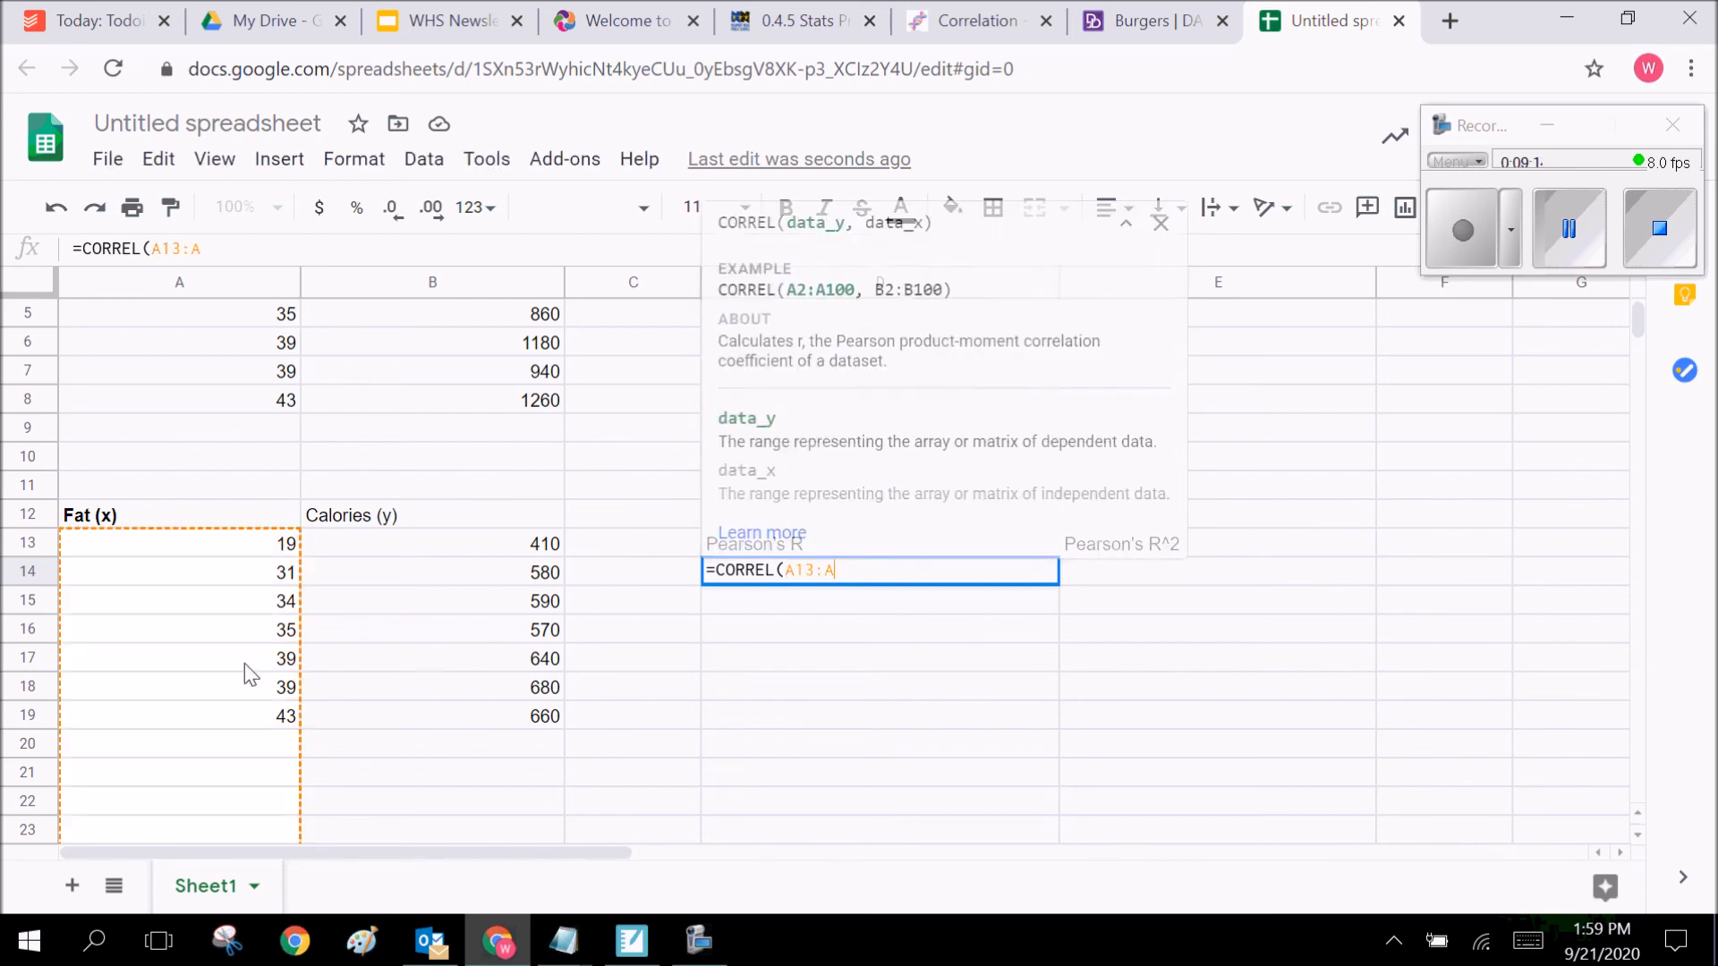
type("19,")
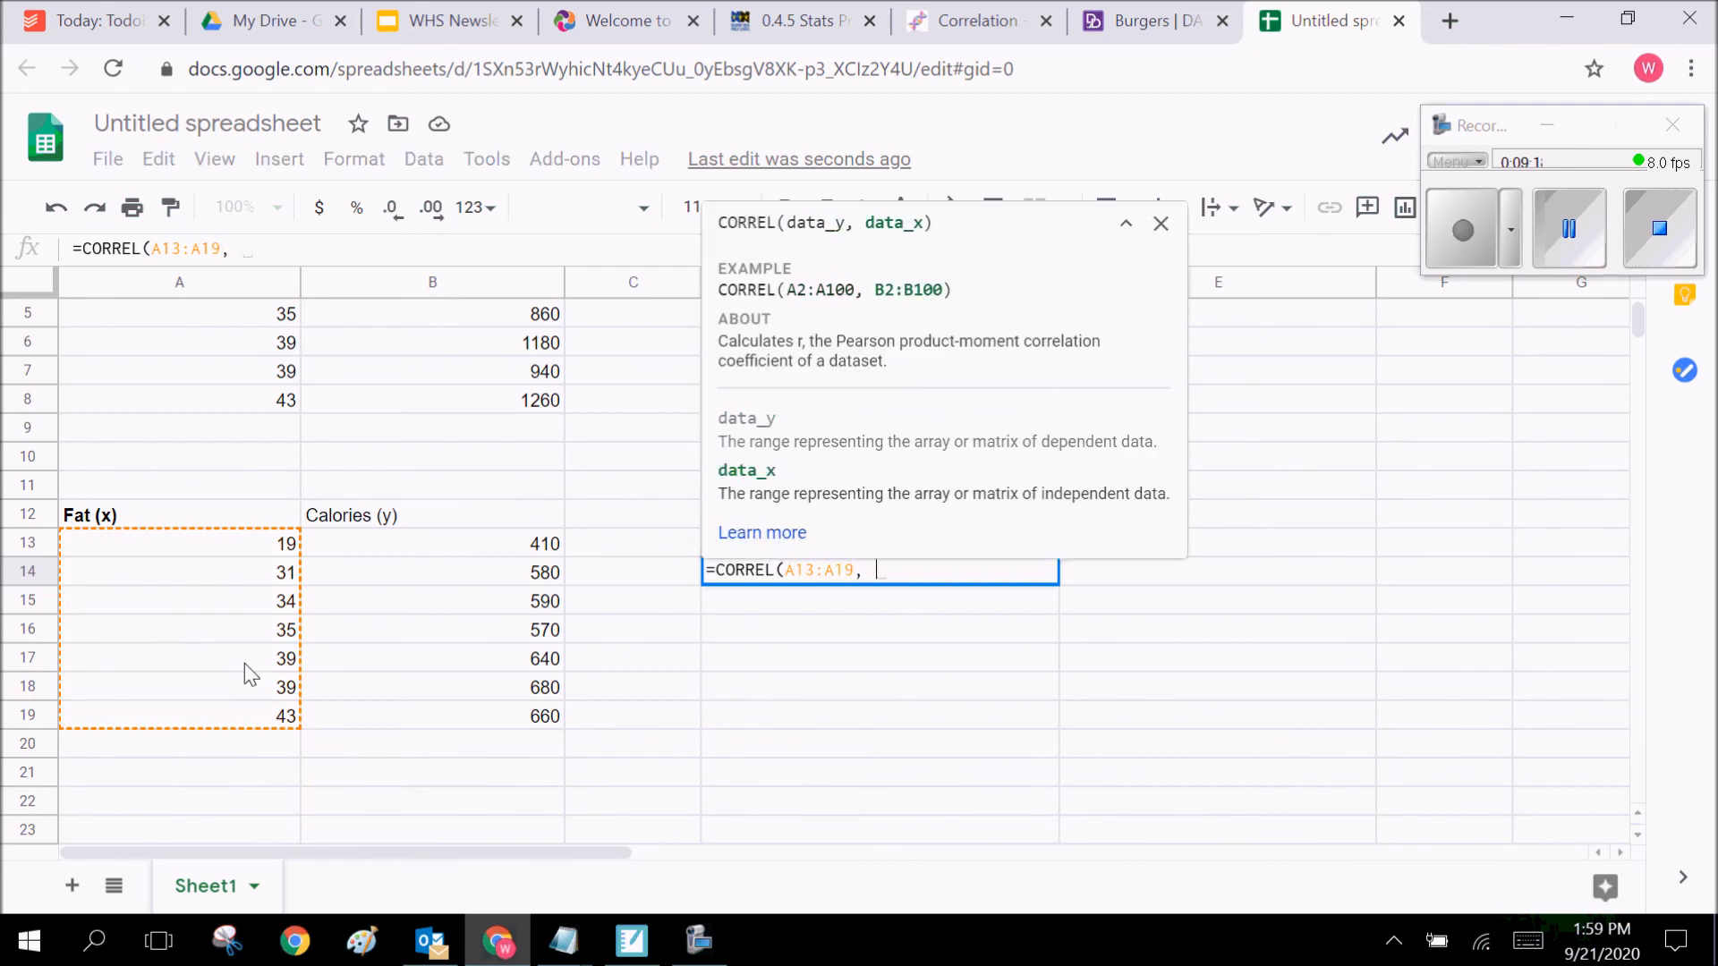
key("BackSpace")
key("BackSpace")
key("BackSpace")
key("BackSpace")
key("BackSpace")
key("BackSpace")
key("BackSpace")
key("BackSpace")
key("BackSpace")
Complete the correlation formula in D14 as =CORREL(B13:B19, A13:A19), with calories as the dependent data and fat as the independent data
type("B")
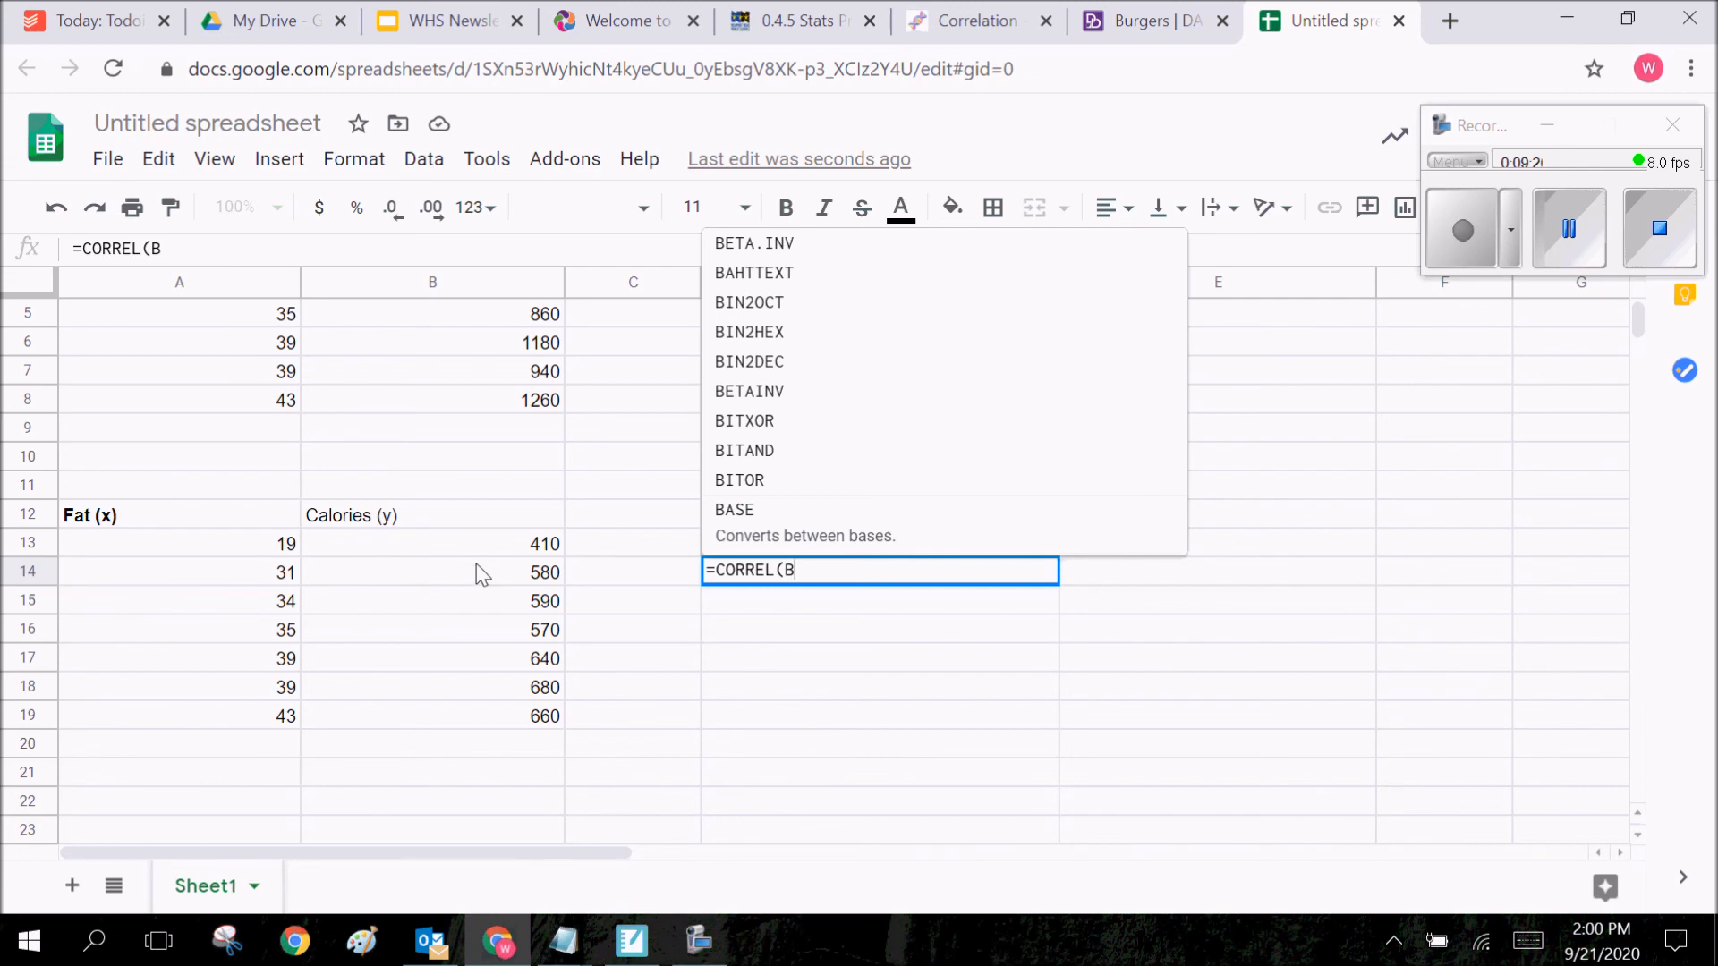
type("13")
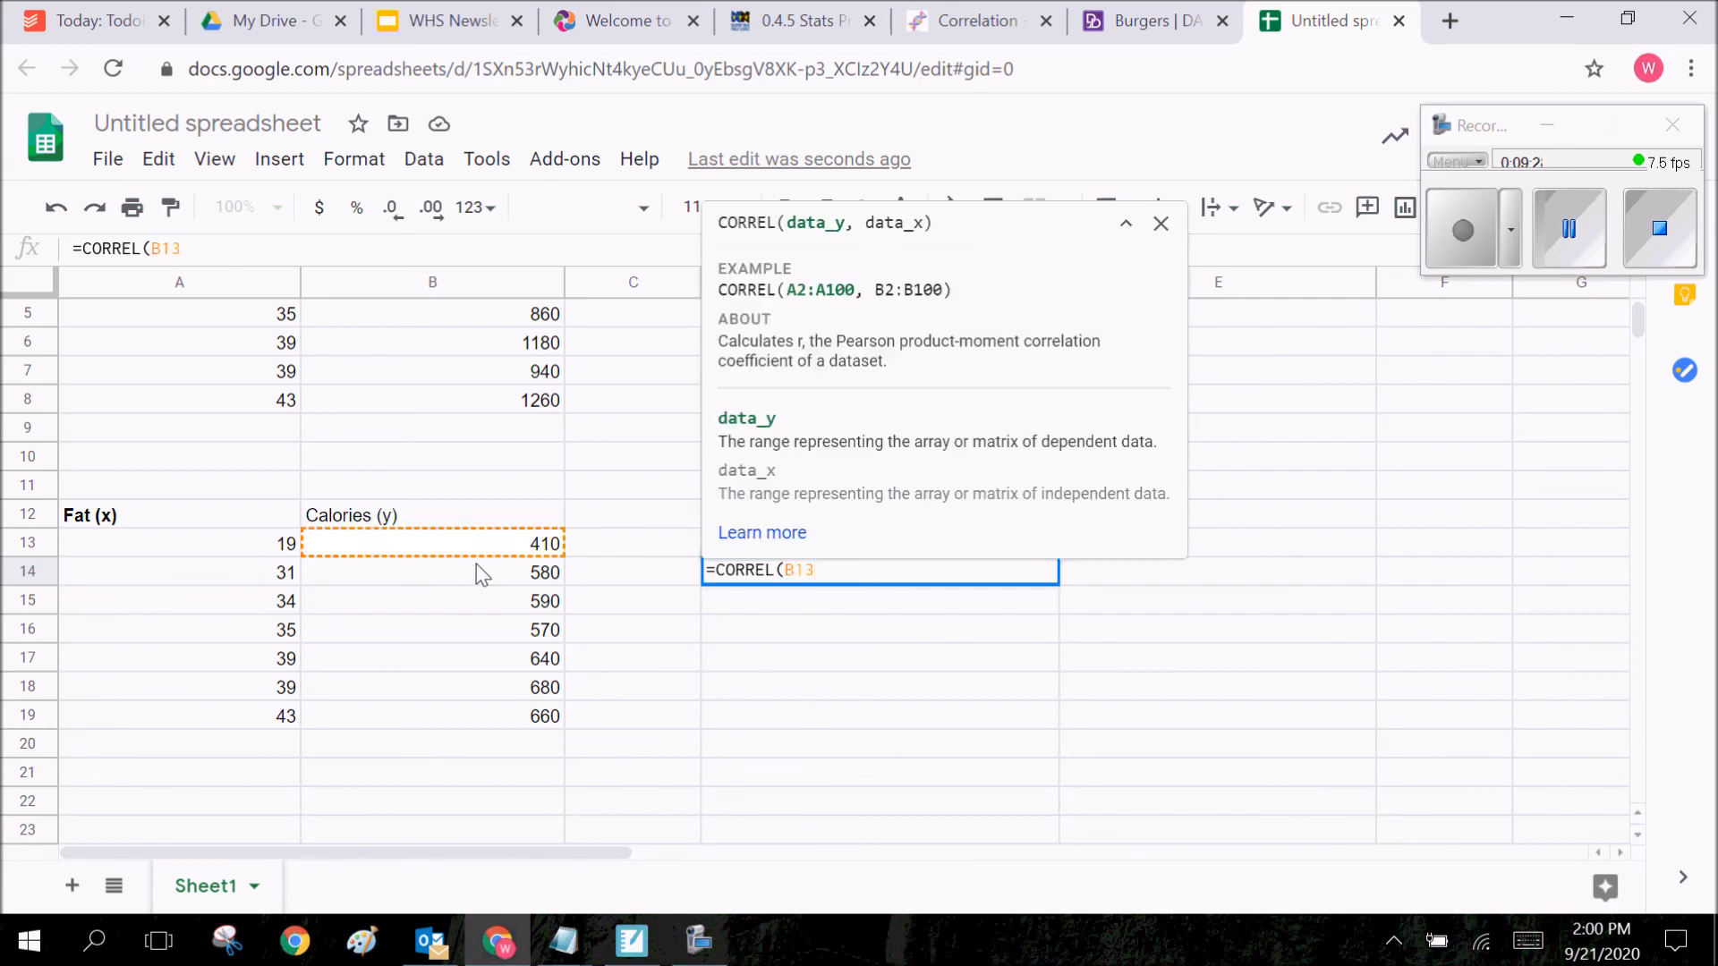
type(":B19")
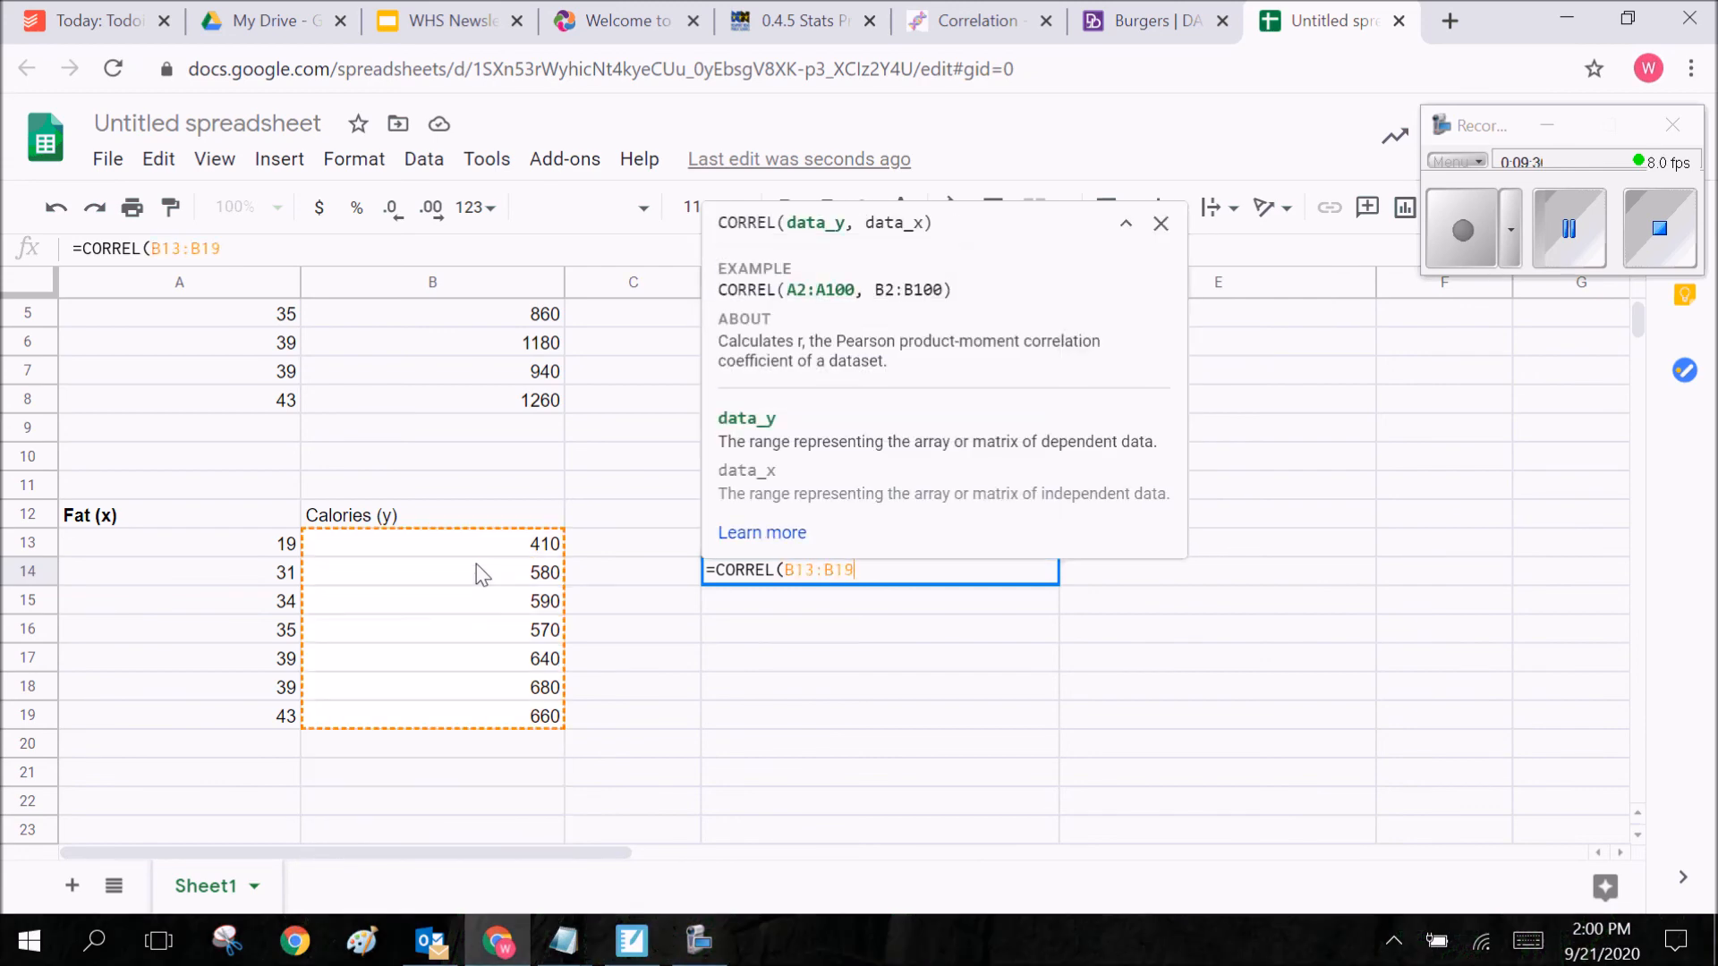
type(",A")
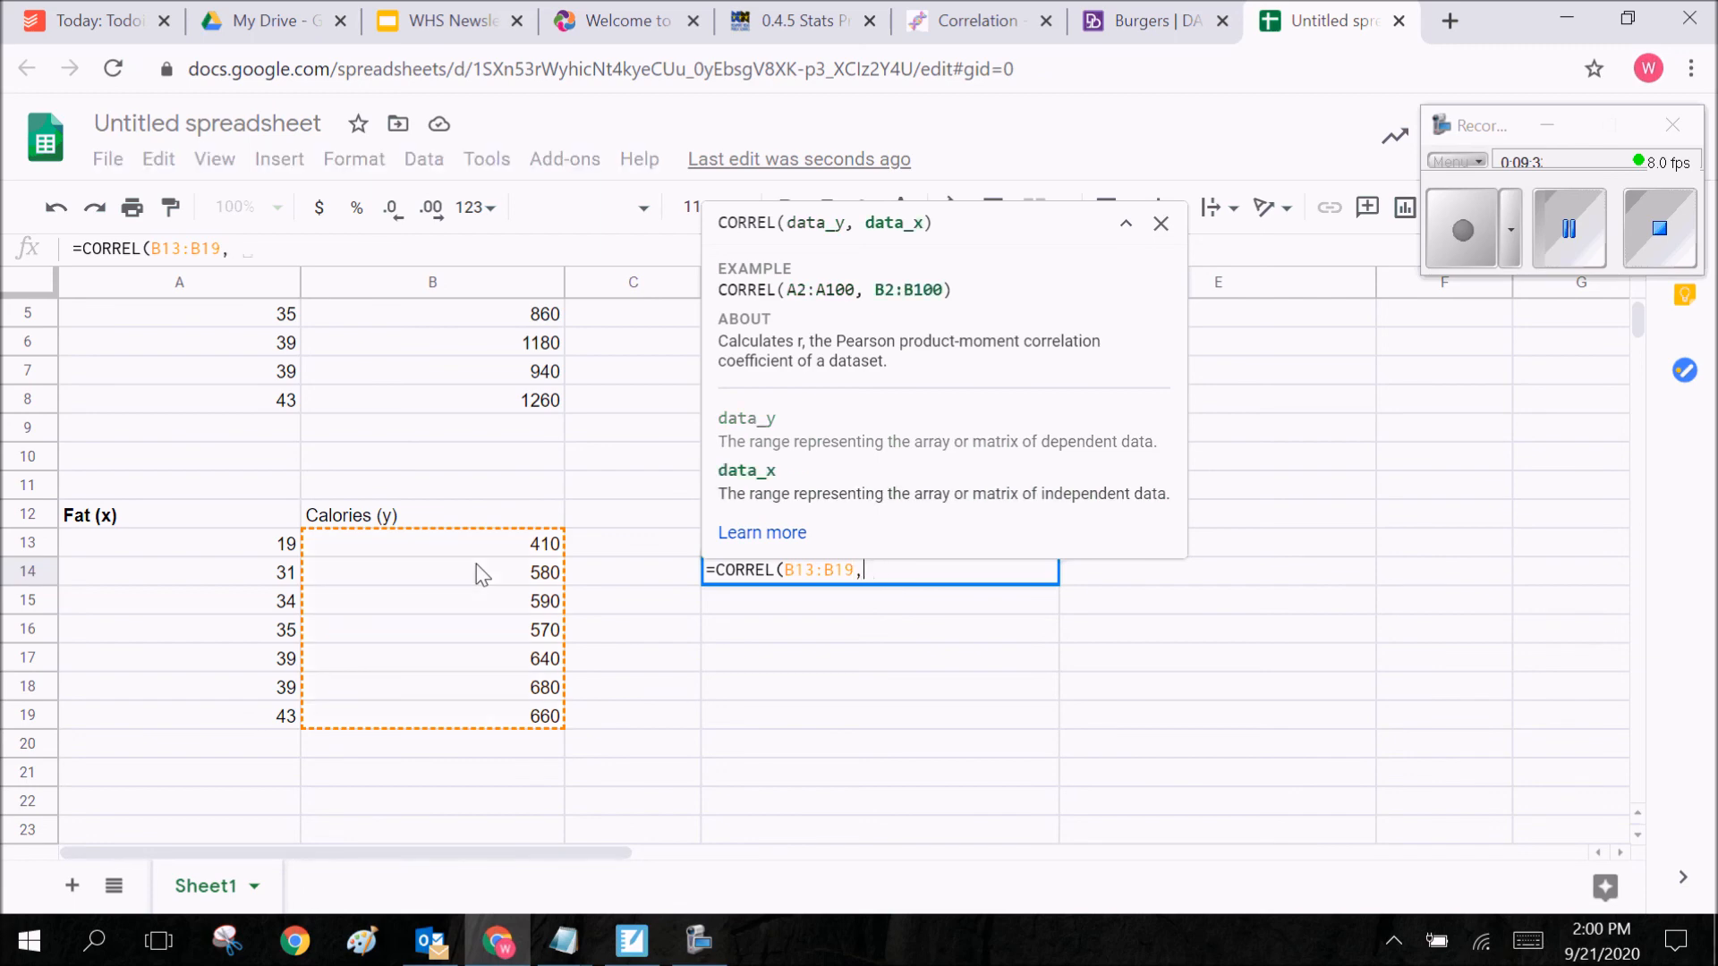
type("A")
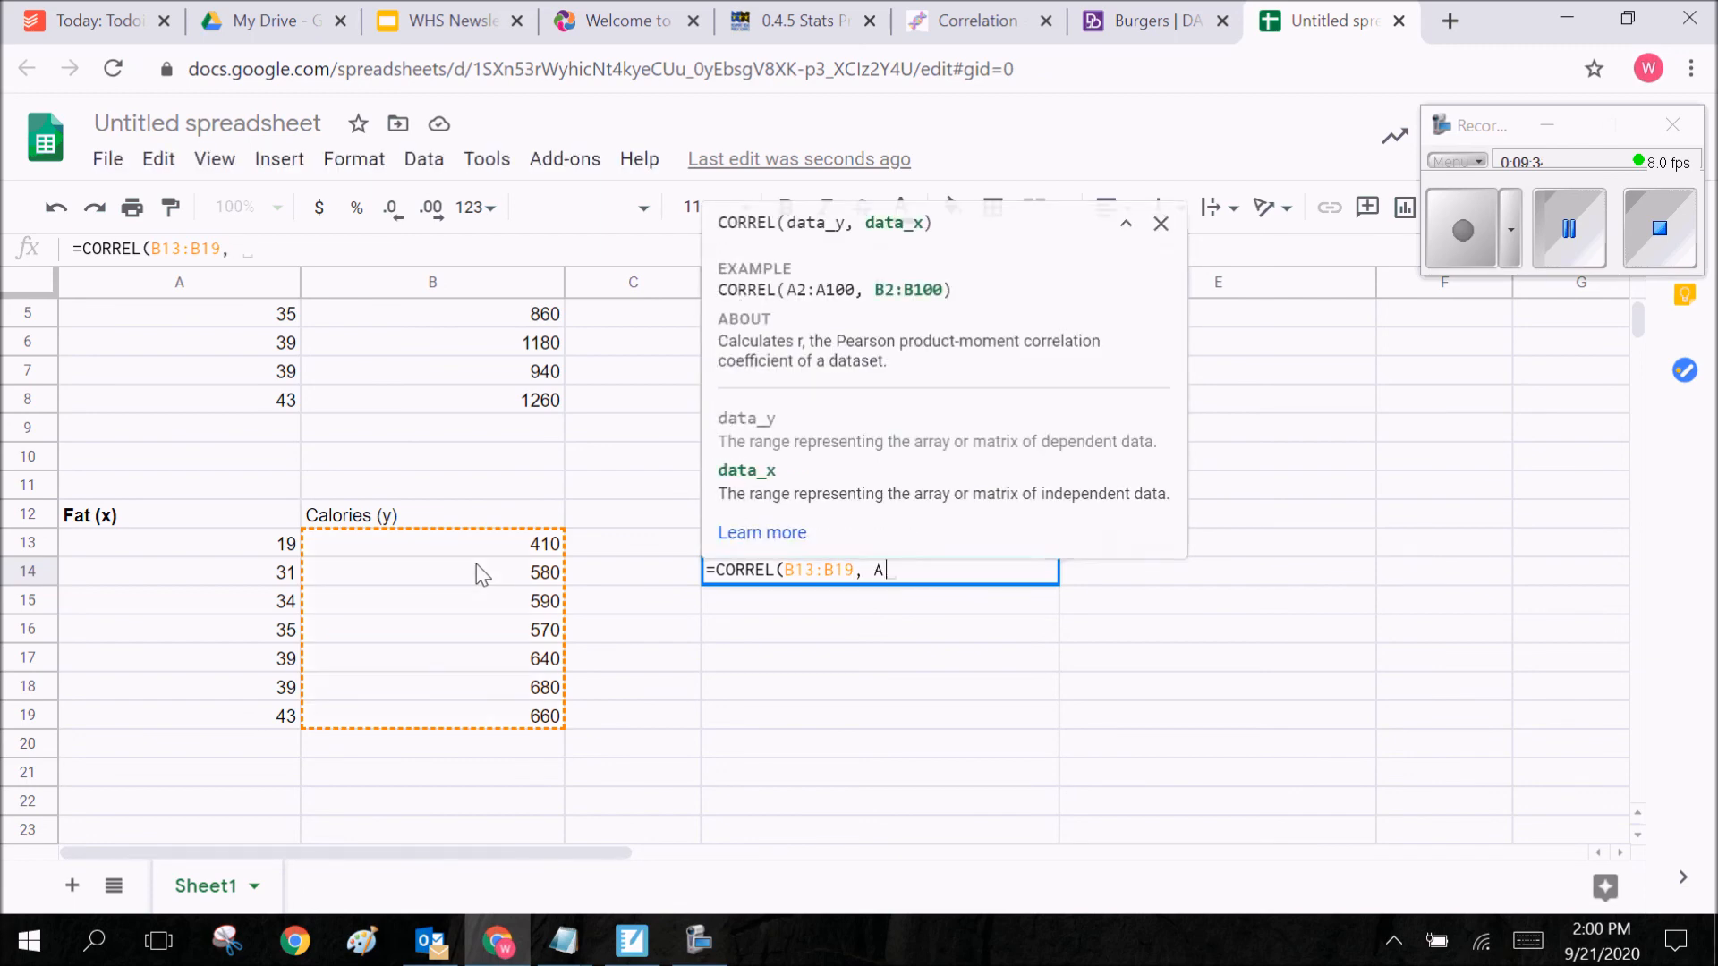
type("13:")
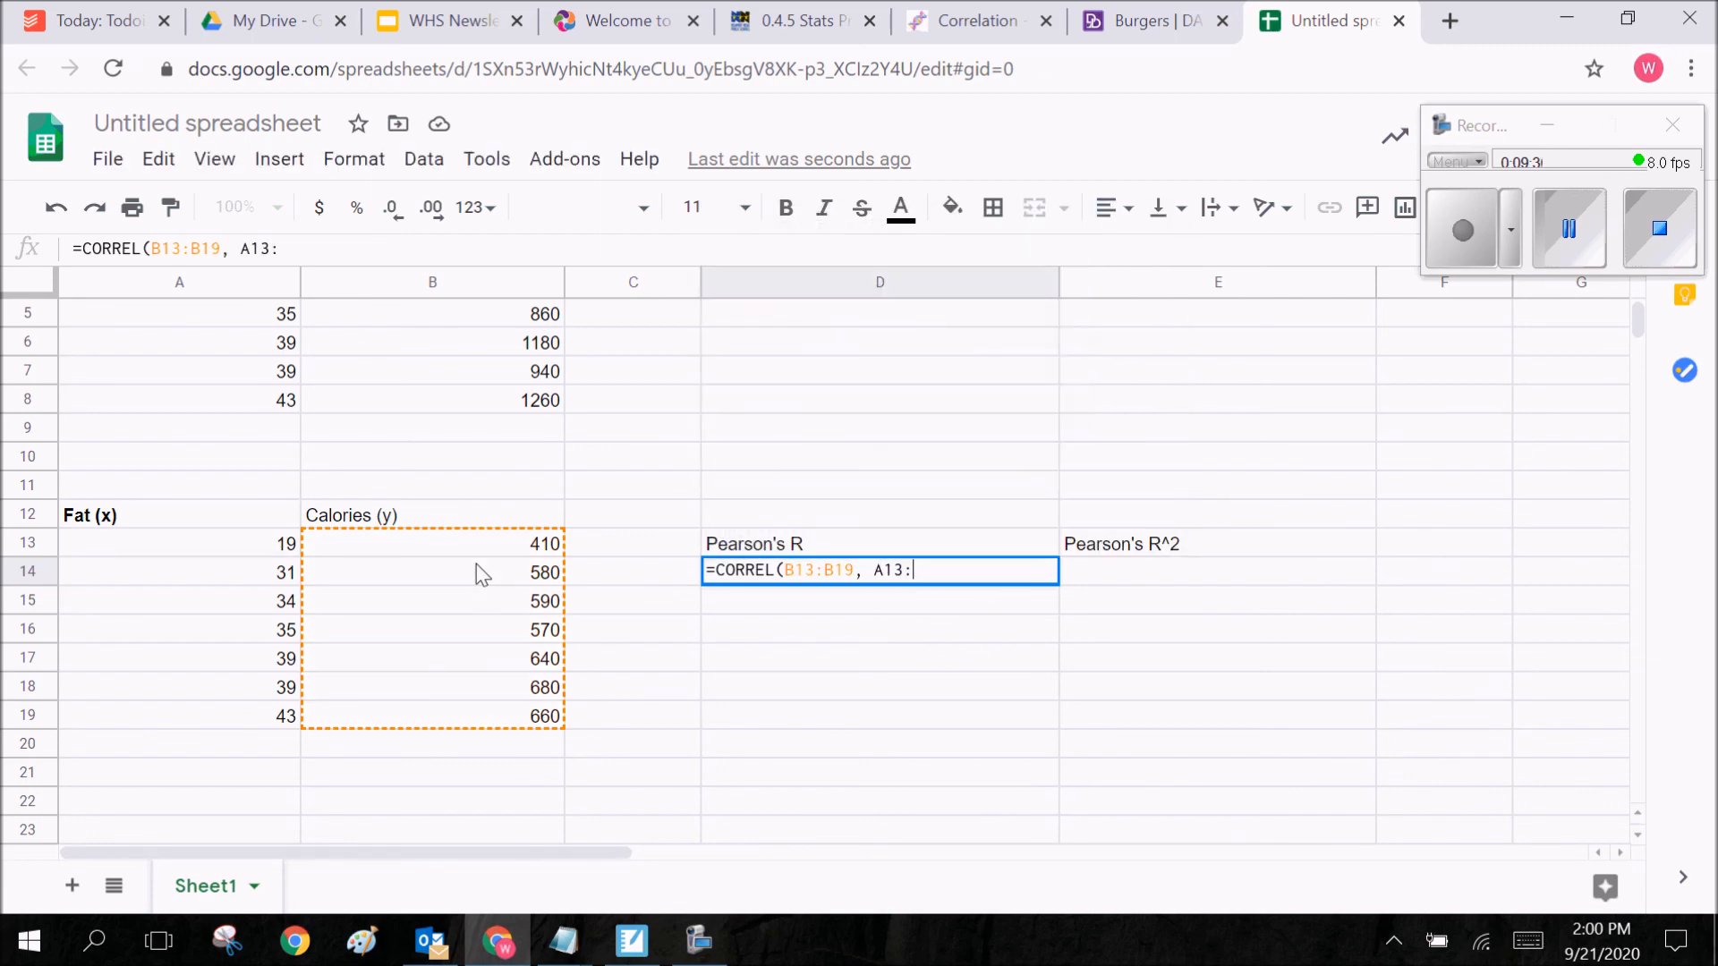
type("A19)")
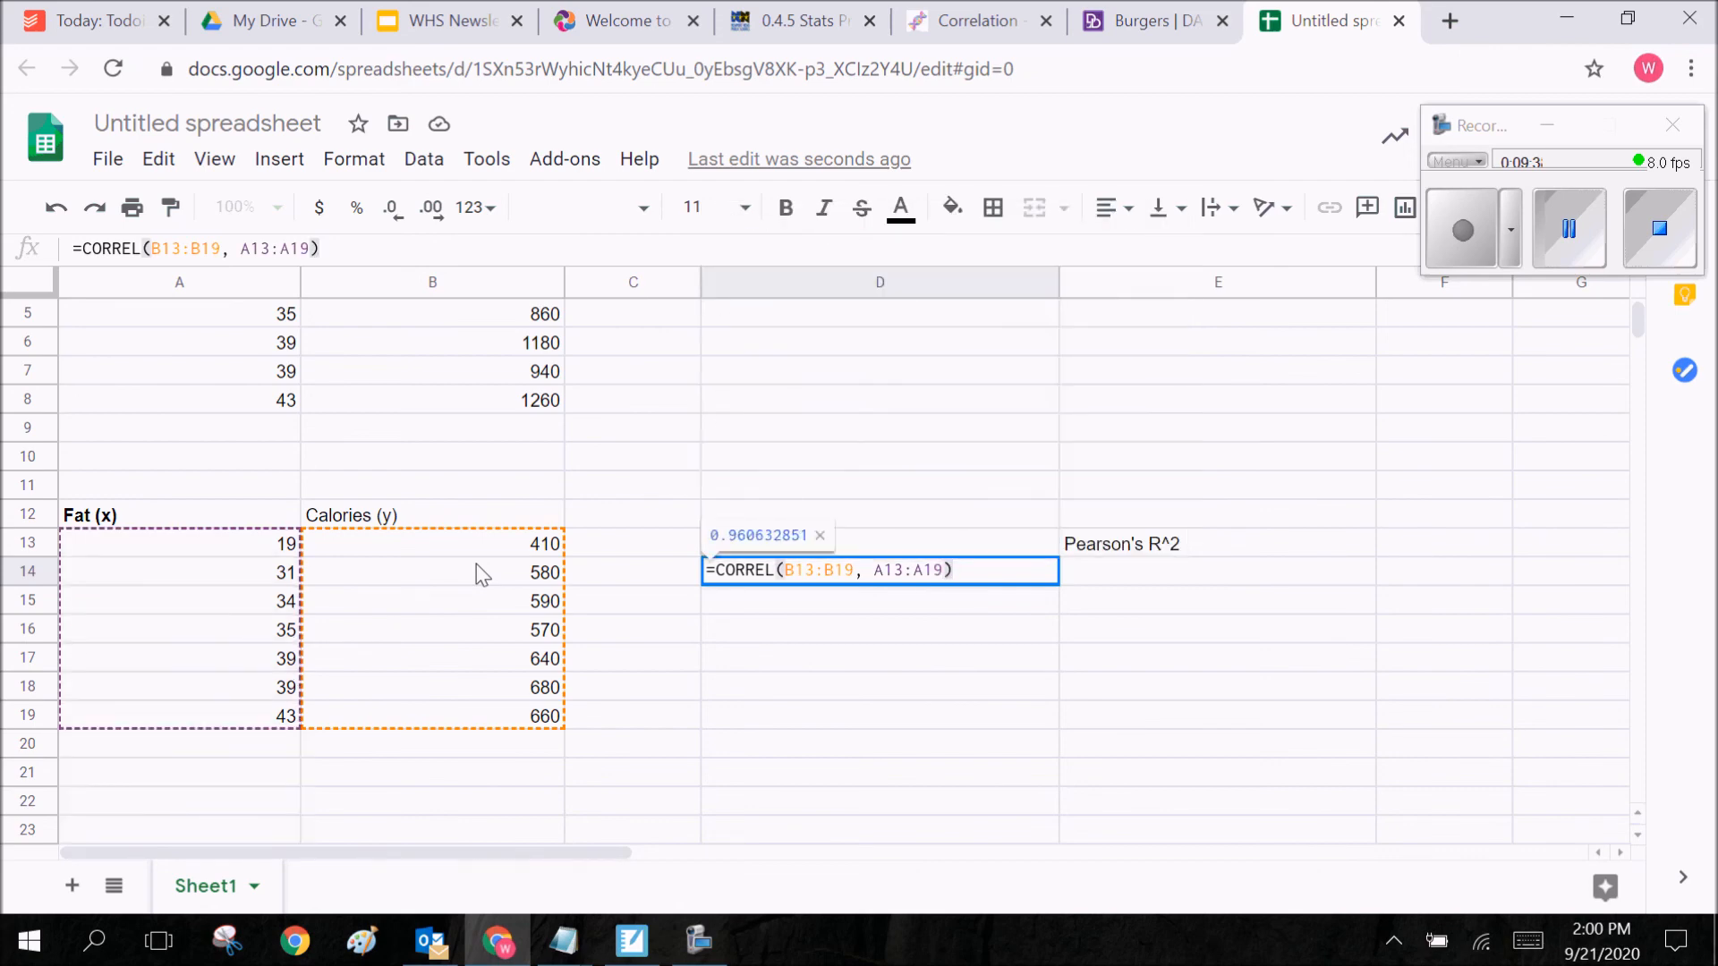
key("Return")
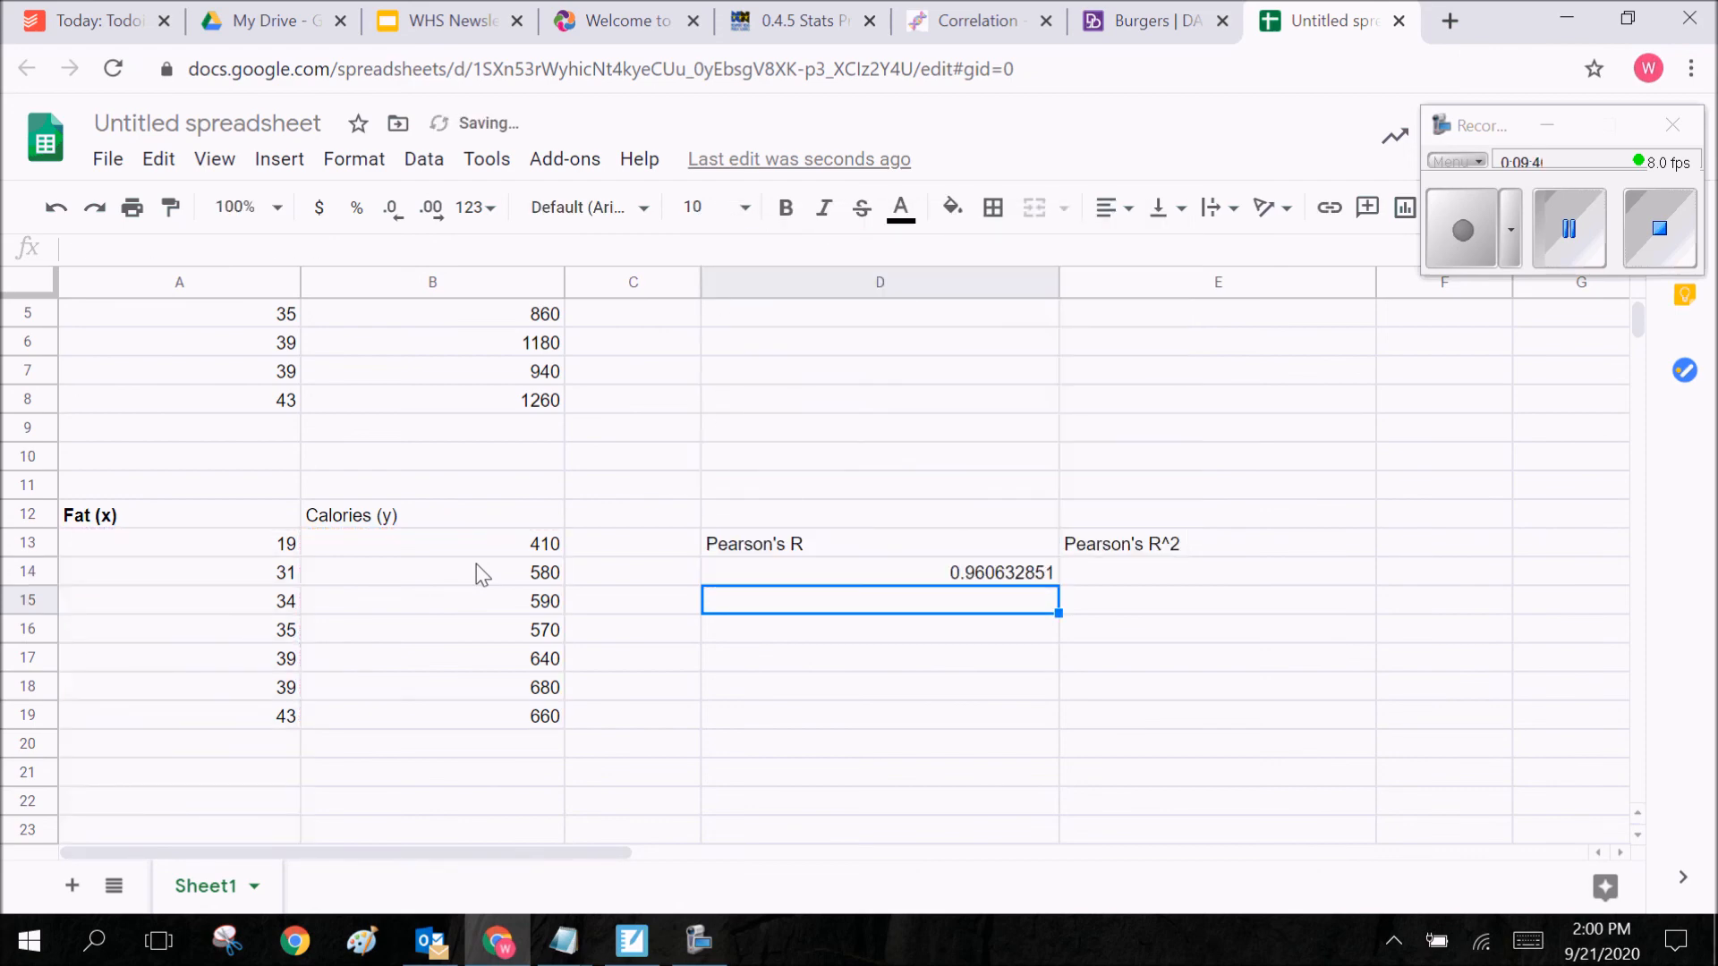
Calculate the squared correlation for fat versus calories in E14 with the formula =(D14)^2
left_click(1127, 573)
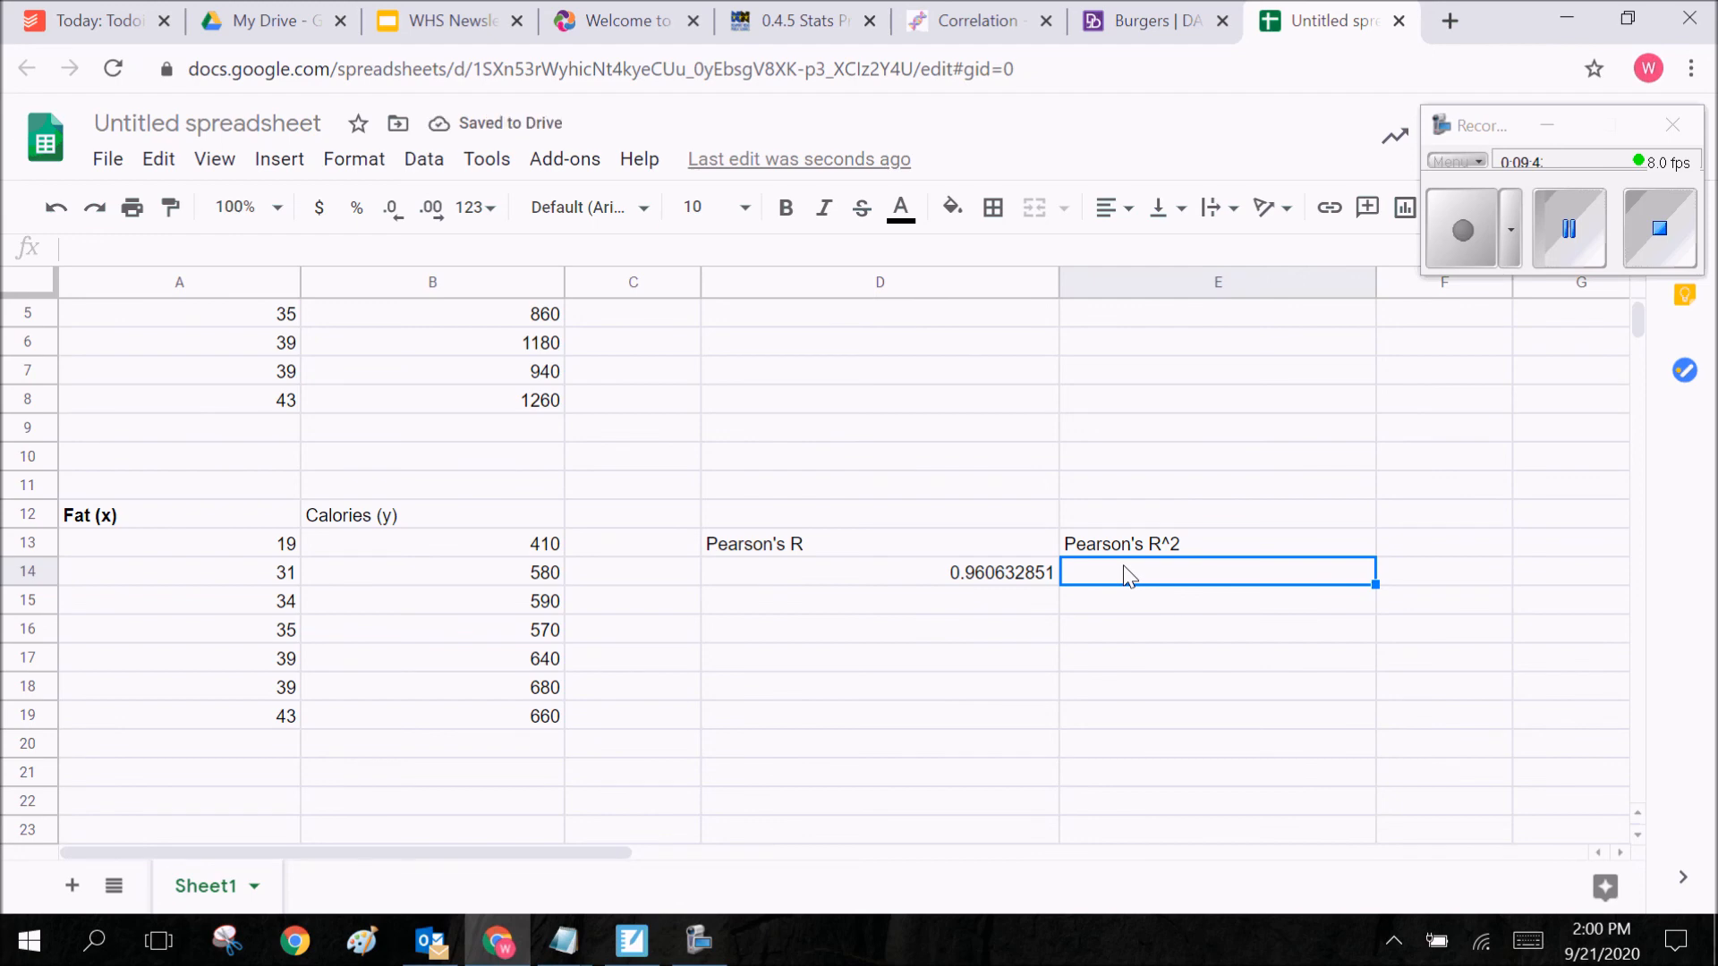
type("=(")
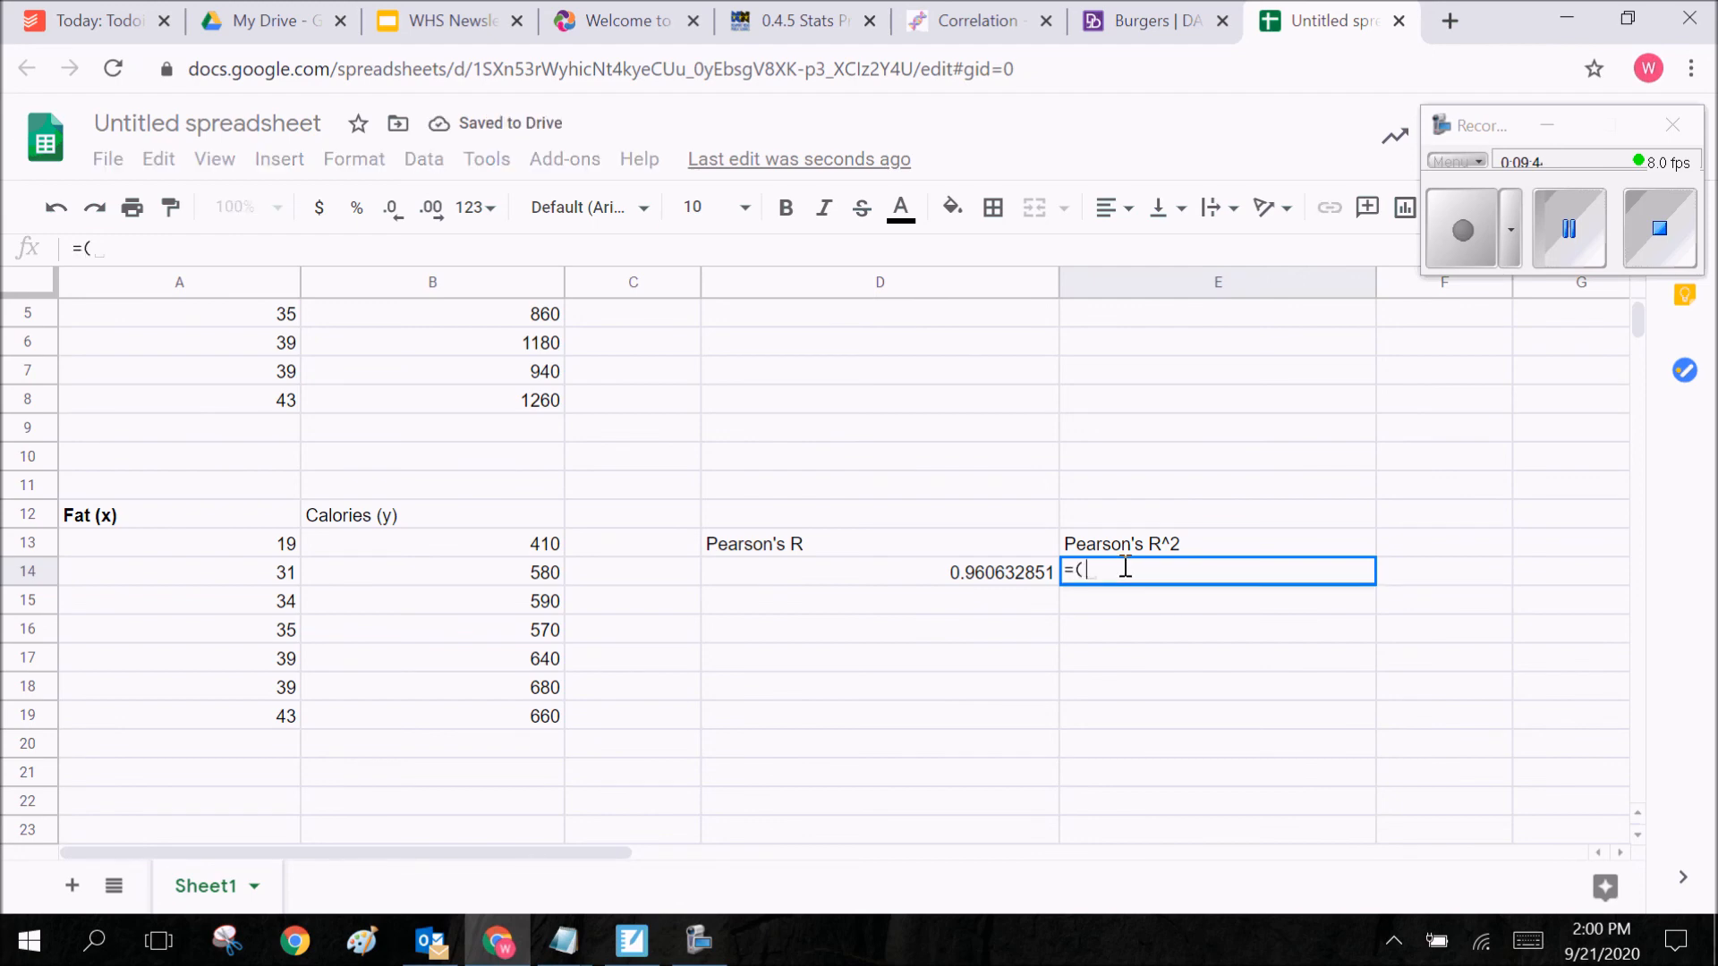
type("D14)^")
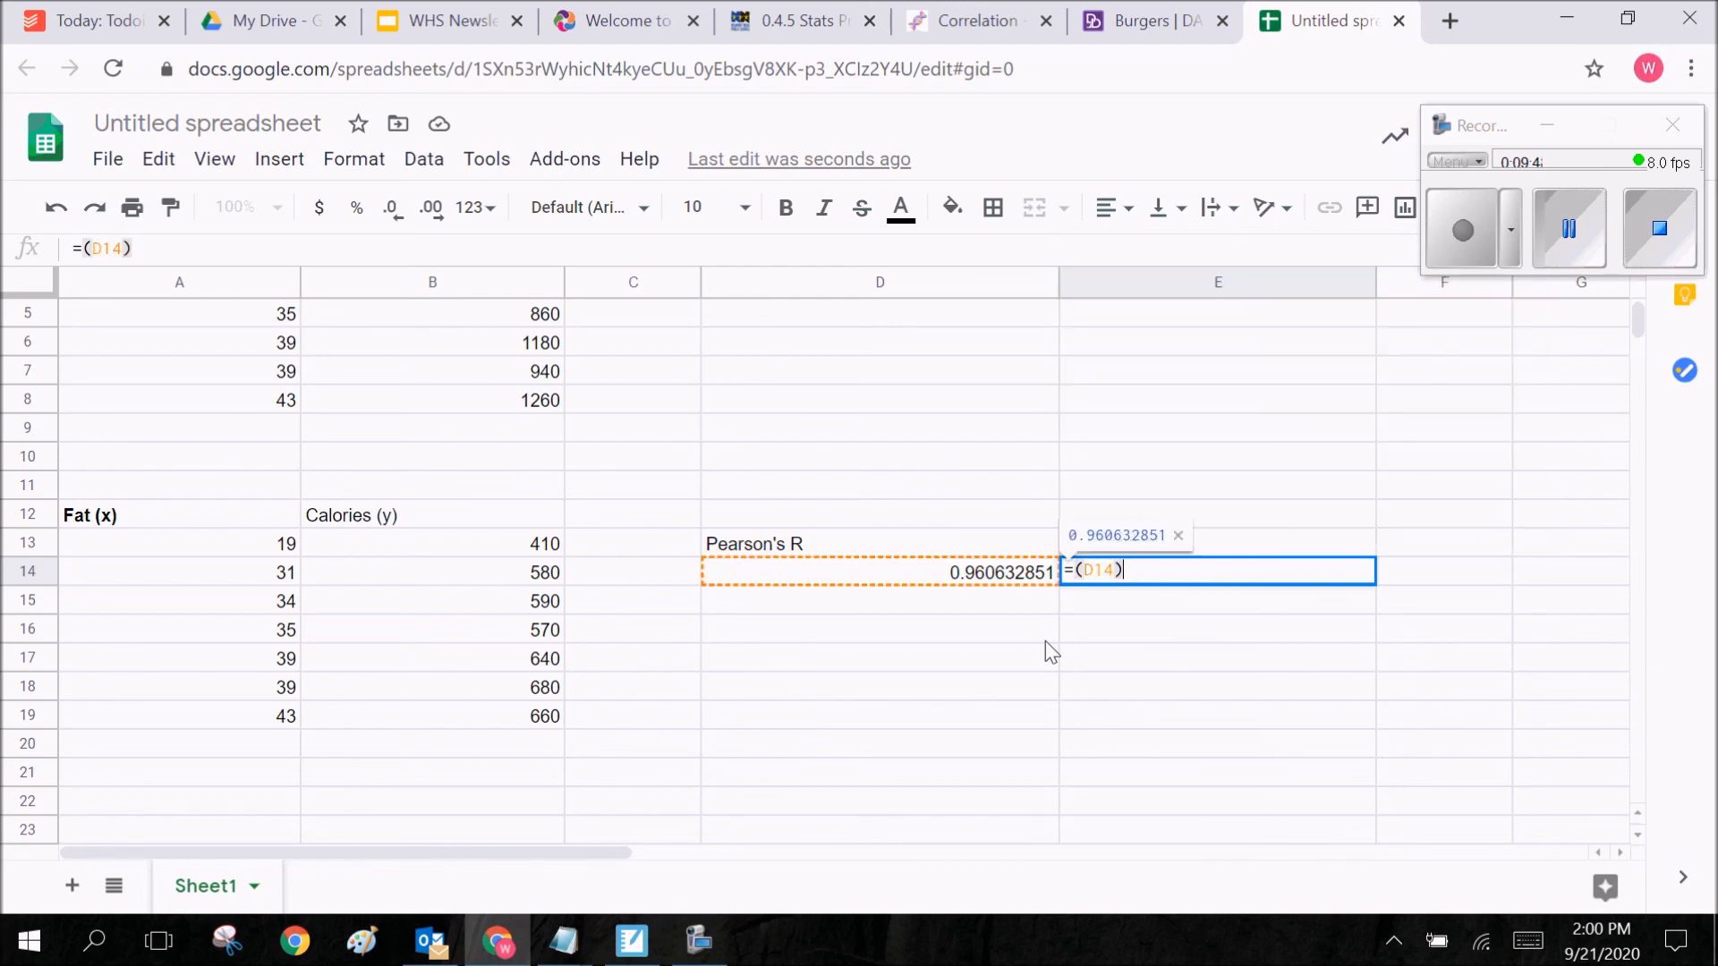
type("2")
key("Return")
left_click(1053, 638)
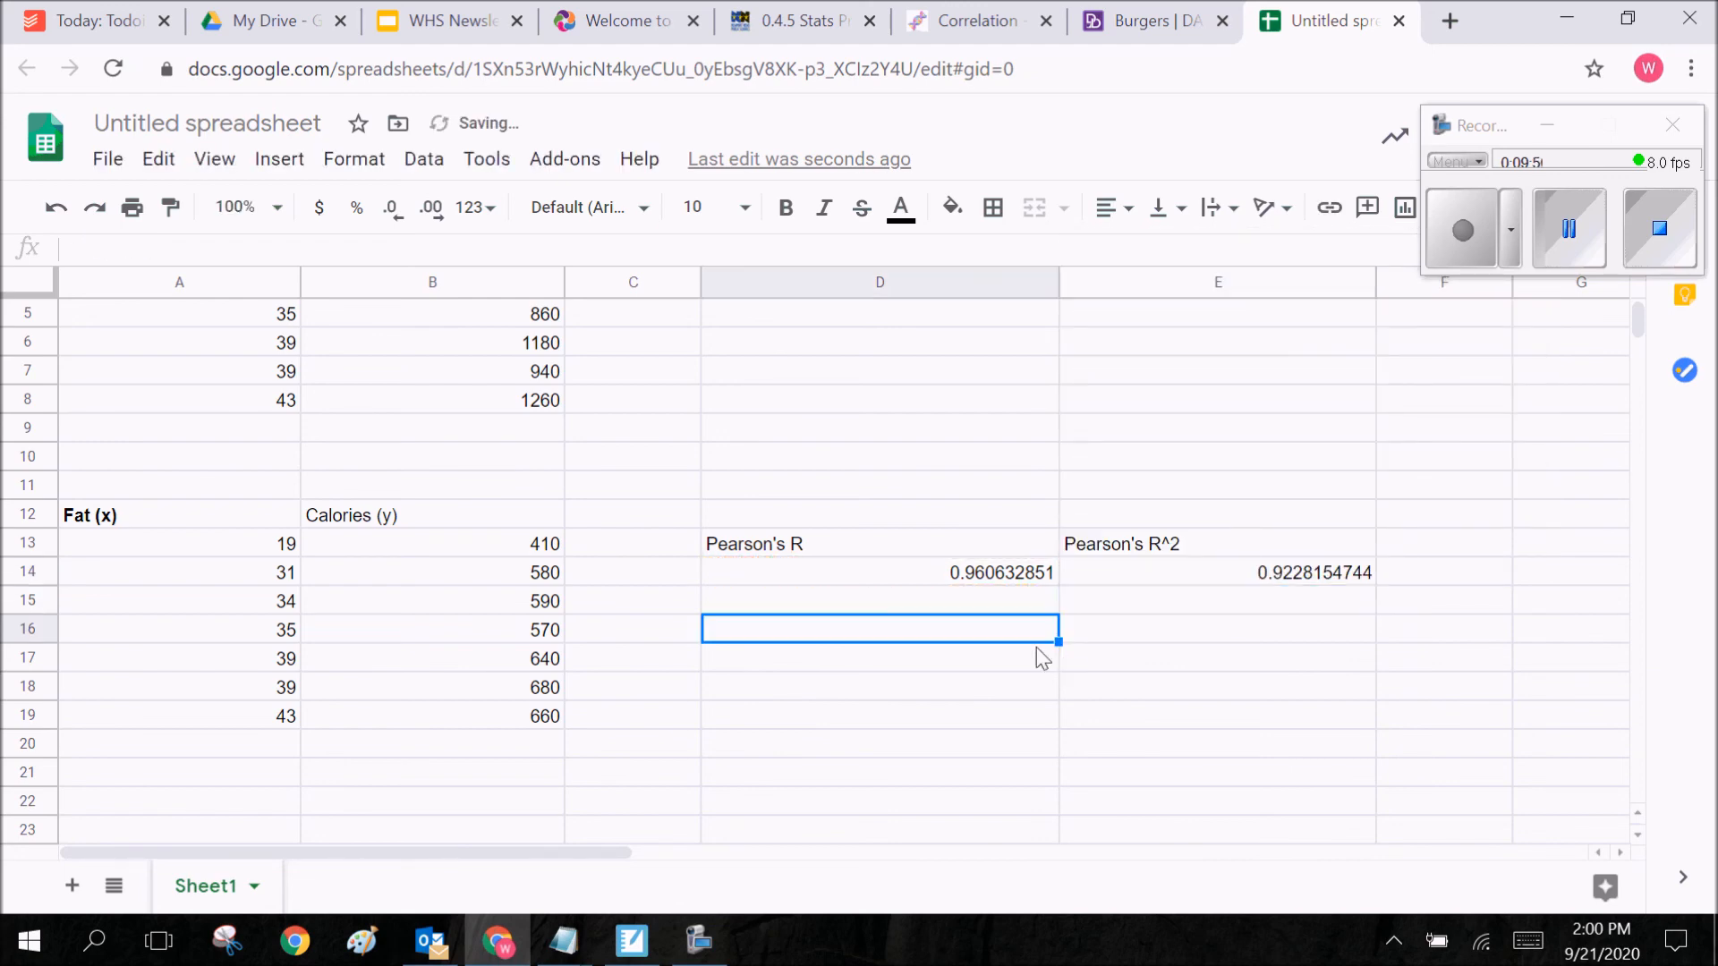
Make the Pearson's R, Pearson's R^2 and Calories (y) headings in D13, E13 and B12 bold
left_click(855, 517)
left_click(859, 546)
left_click(786, 207)
left_click(1219, 546)
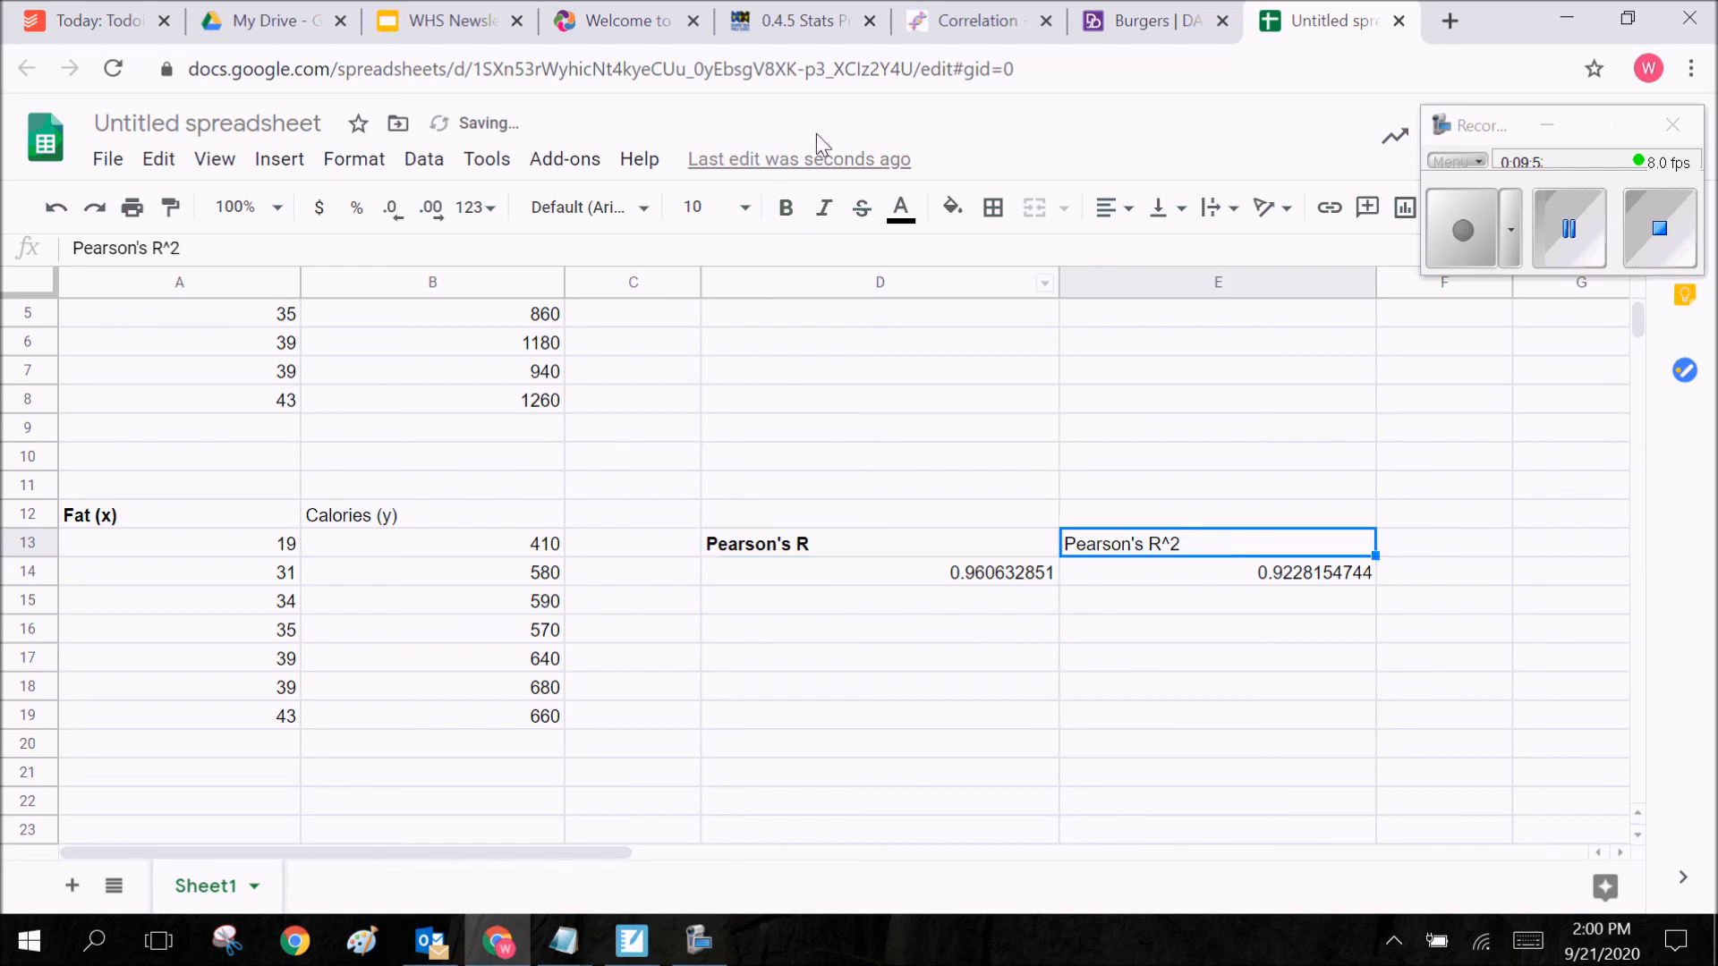
left_click(786, 207)
left_click(1180, 762)
left_click(450, 517)
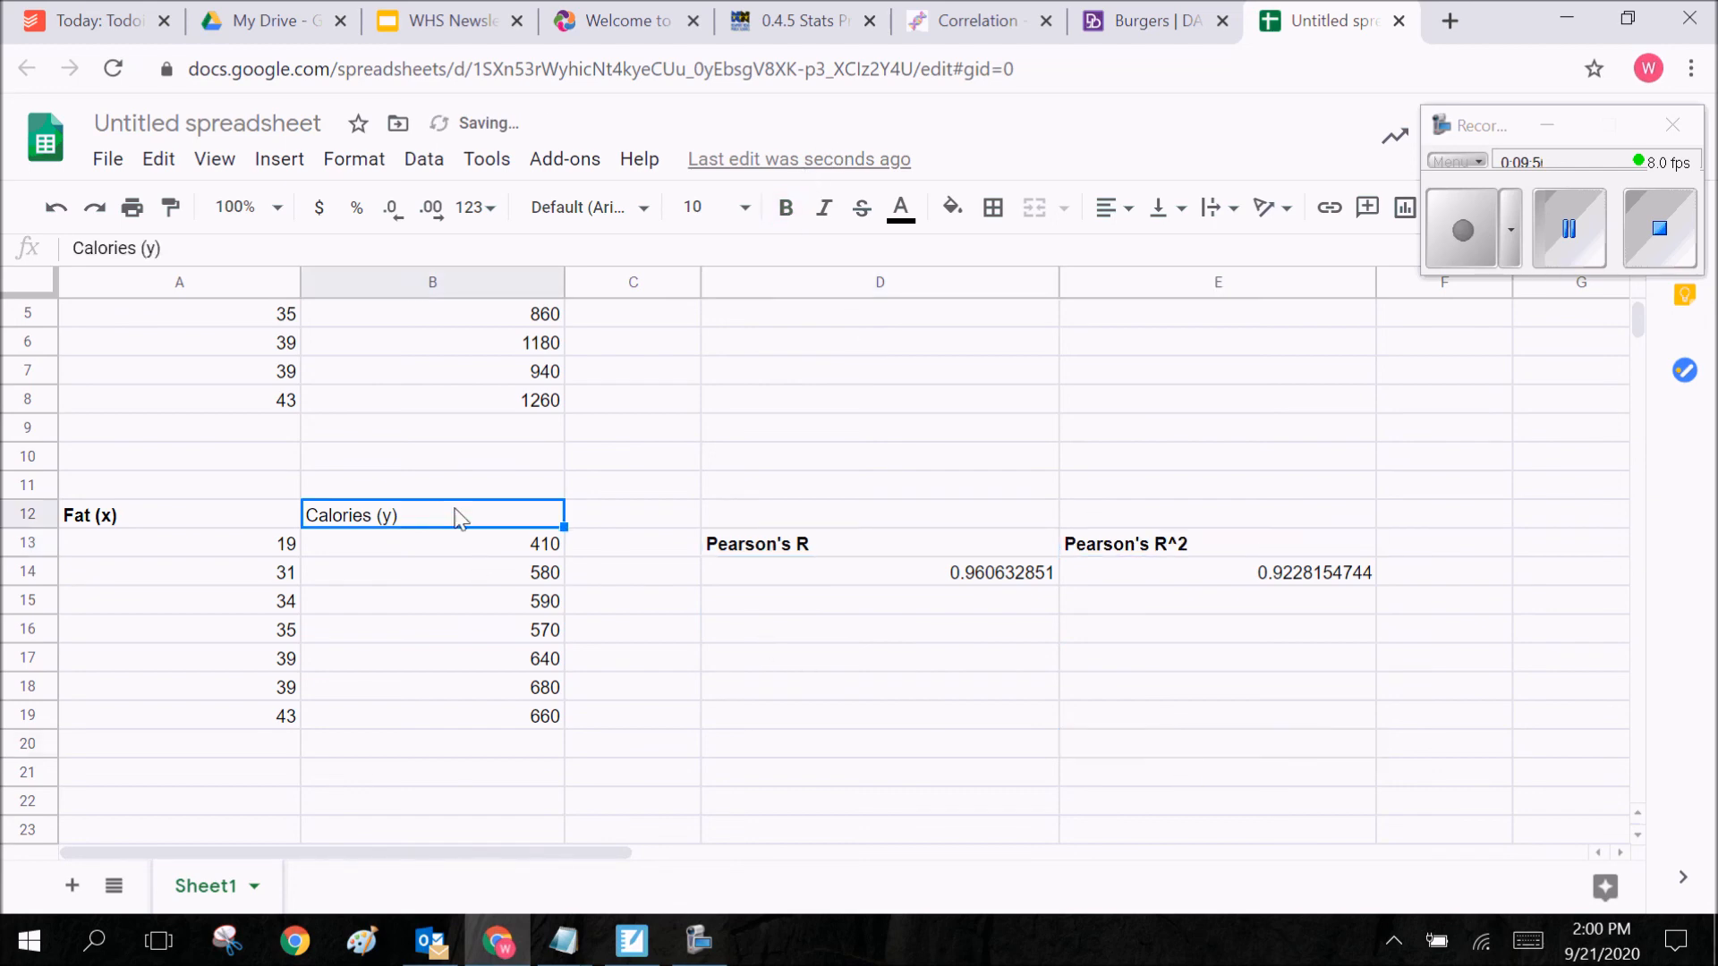
left_click(786, 208)
left_click(843, 575)
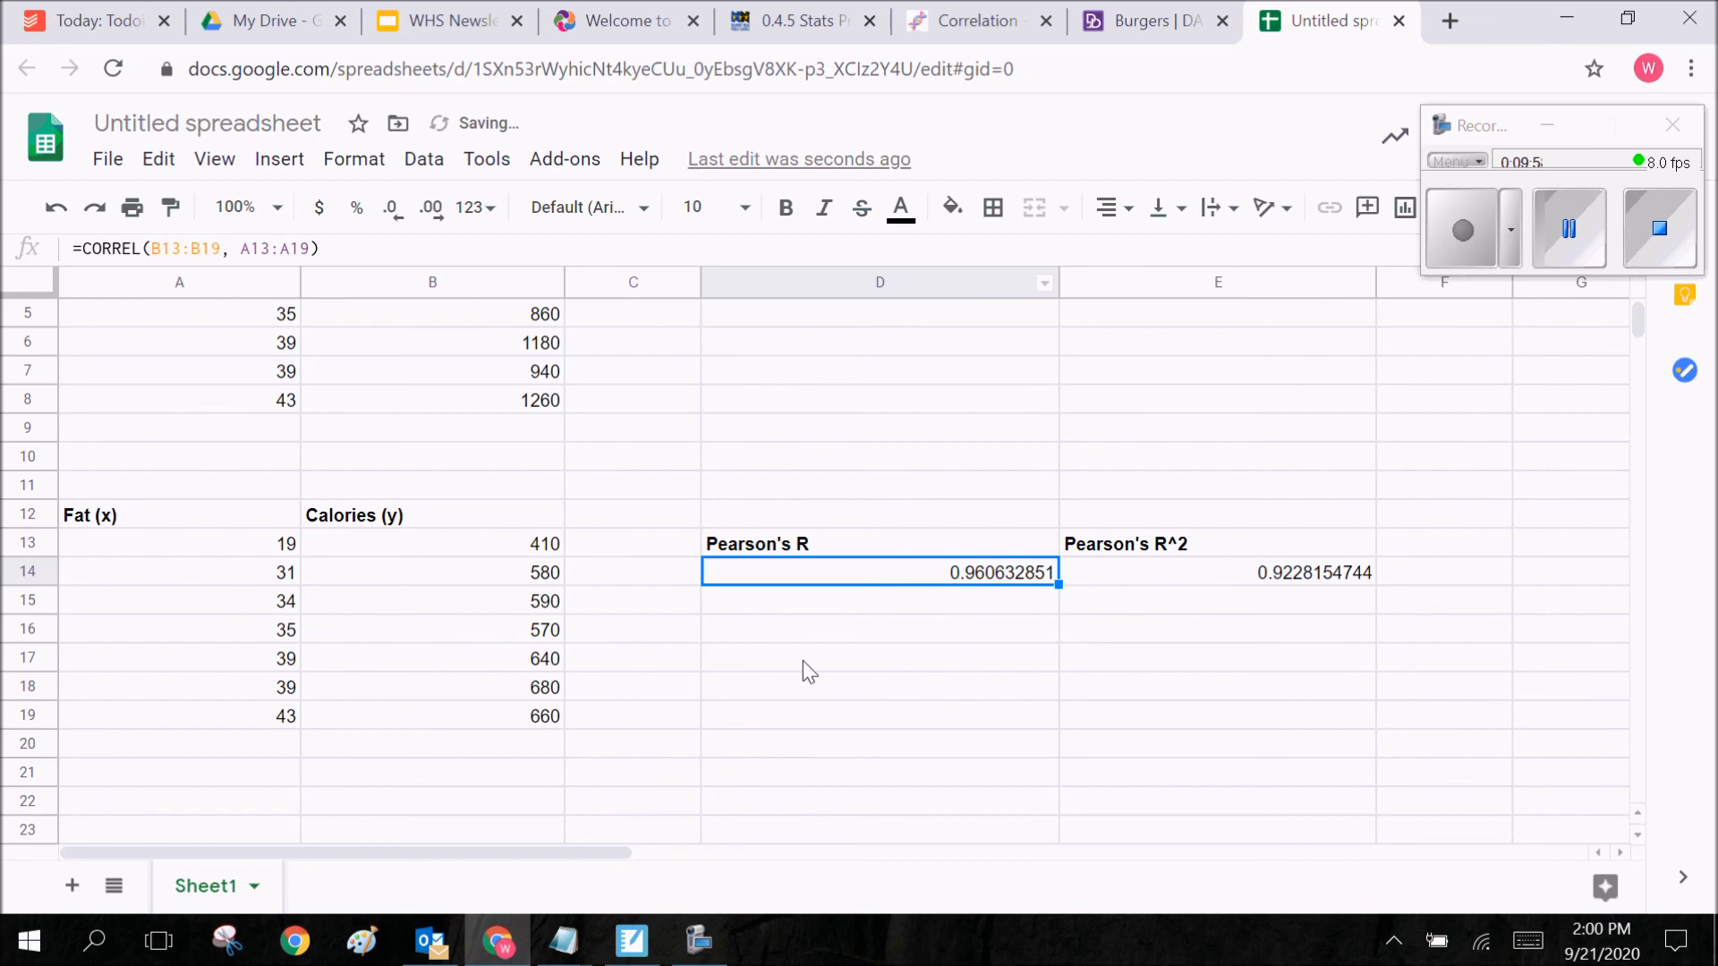
left_click(886, 608)
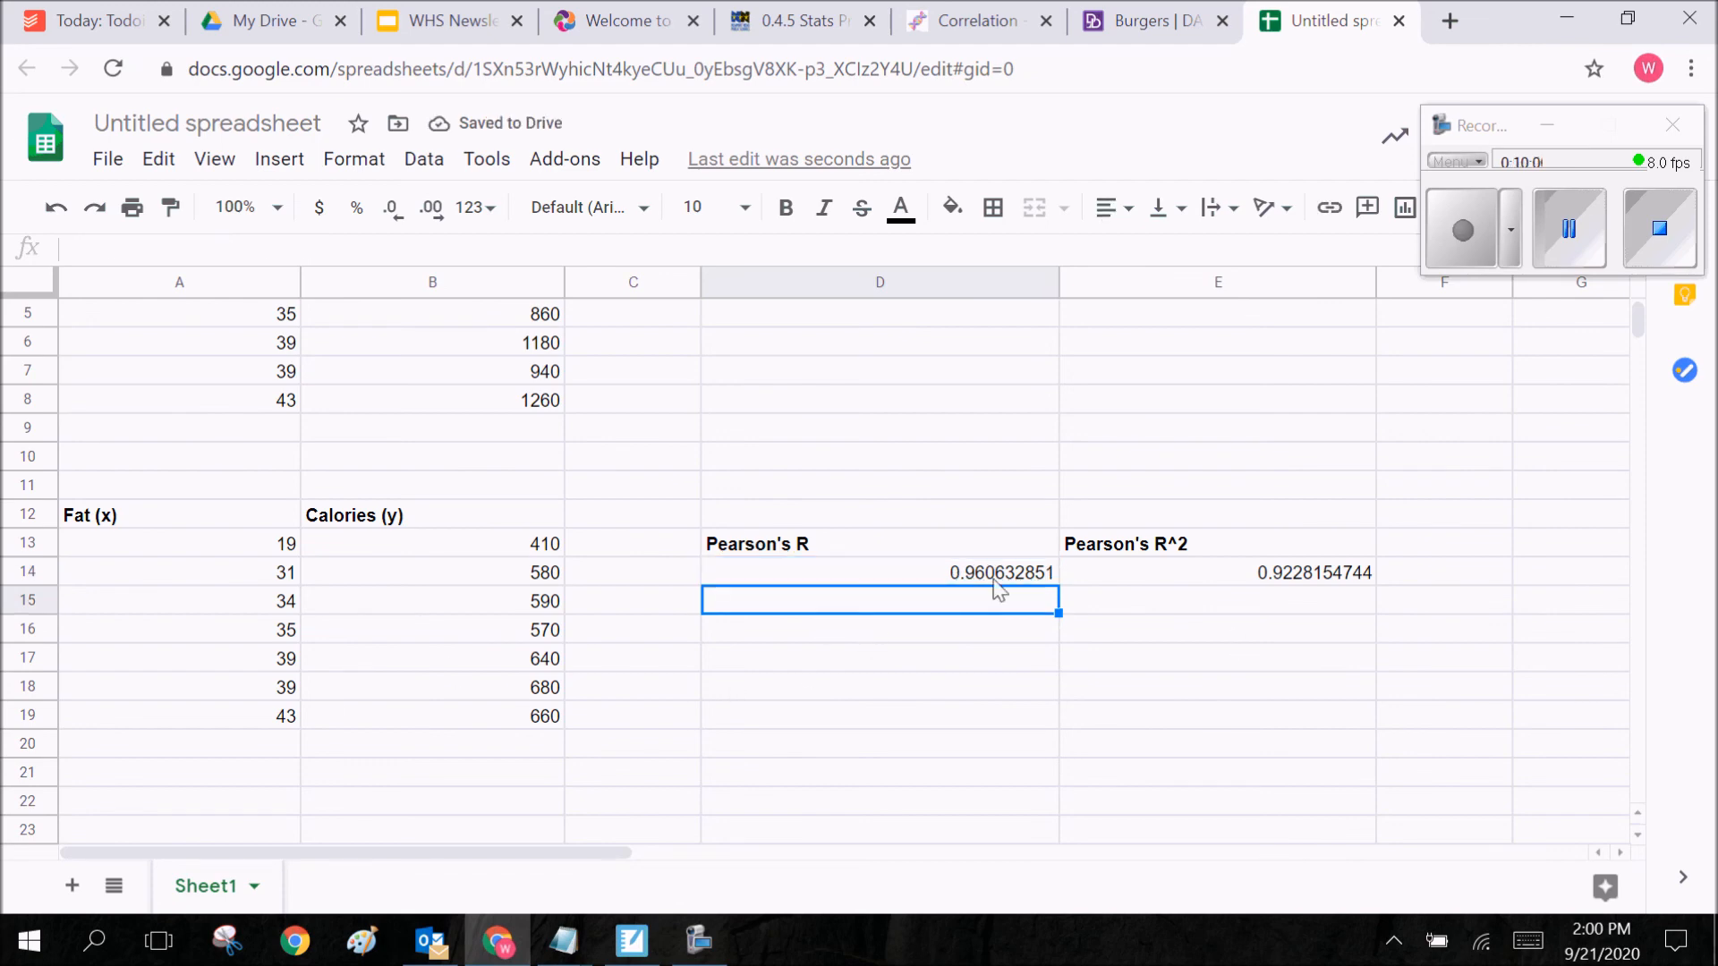
scroll(1020, 577, "down", 1)
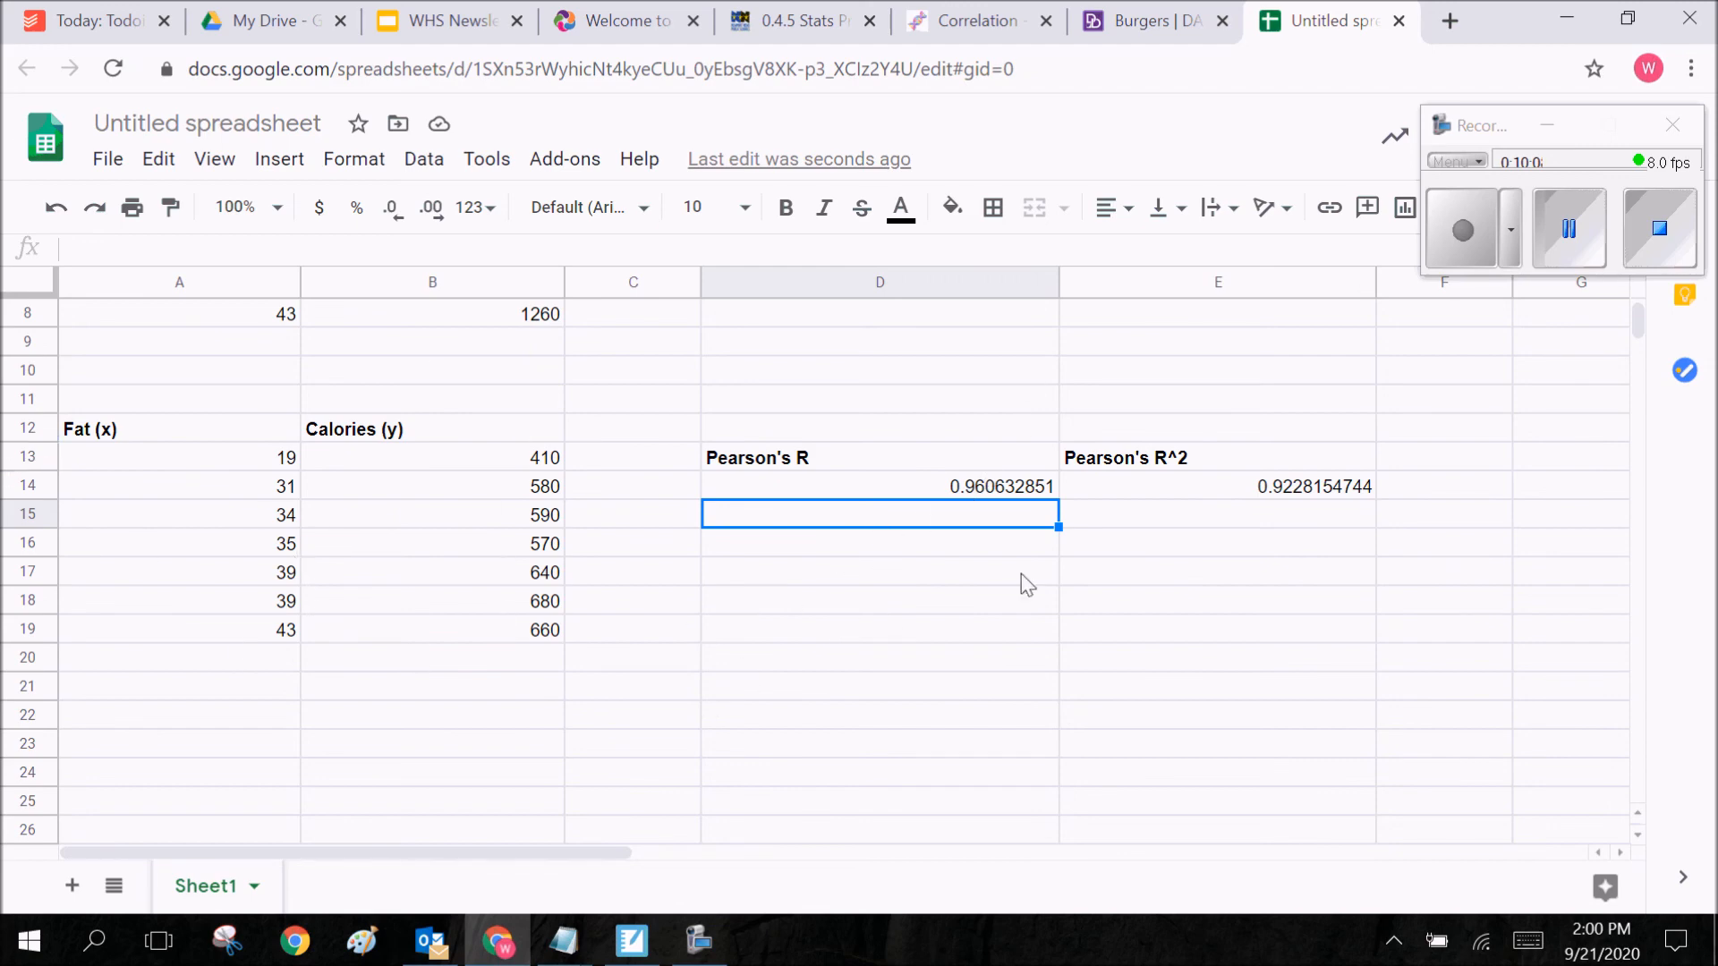
left_click(1222, 490)
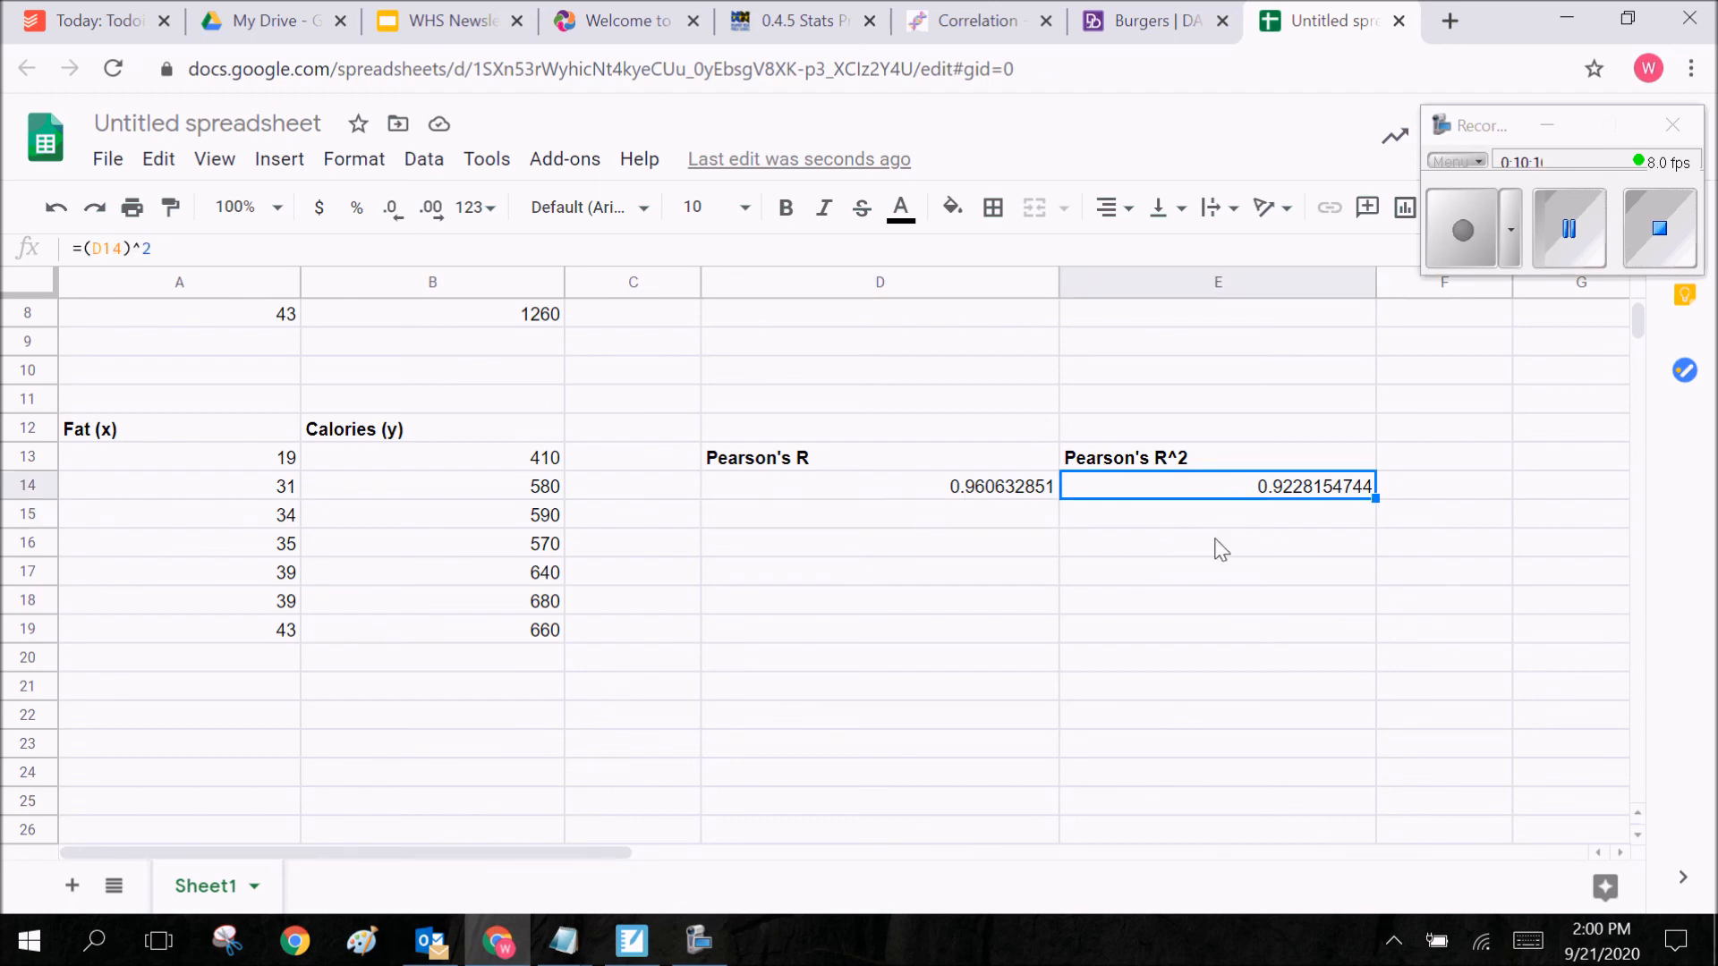
scroll(882, 595, "down", 1)
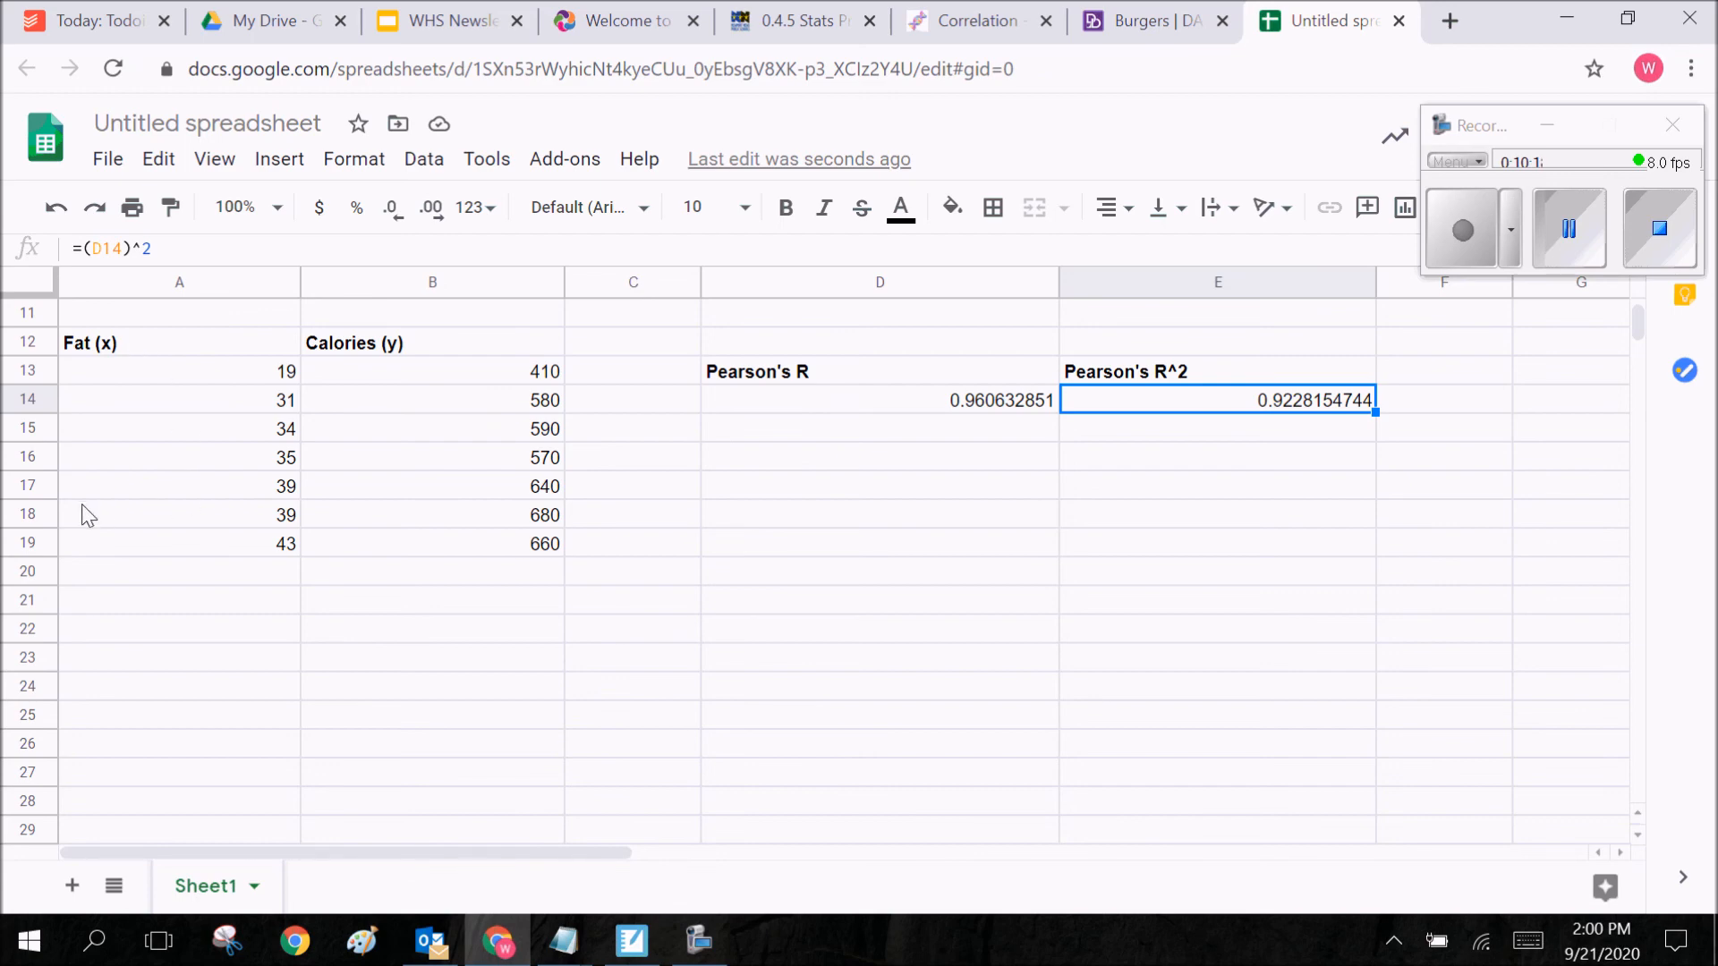
left_click_drag(781, 528, 729, 483)
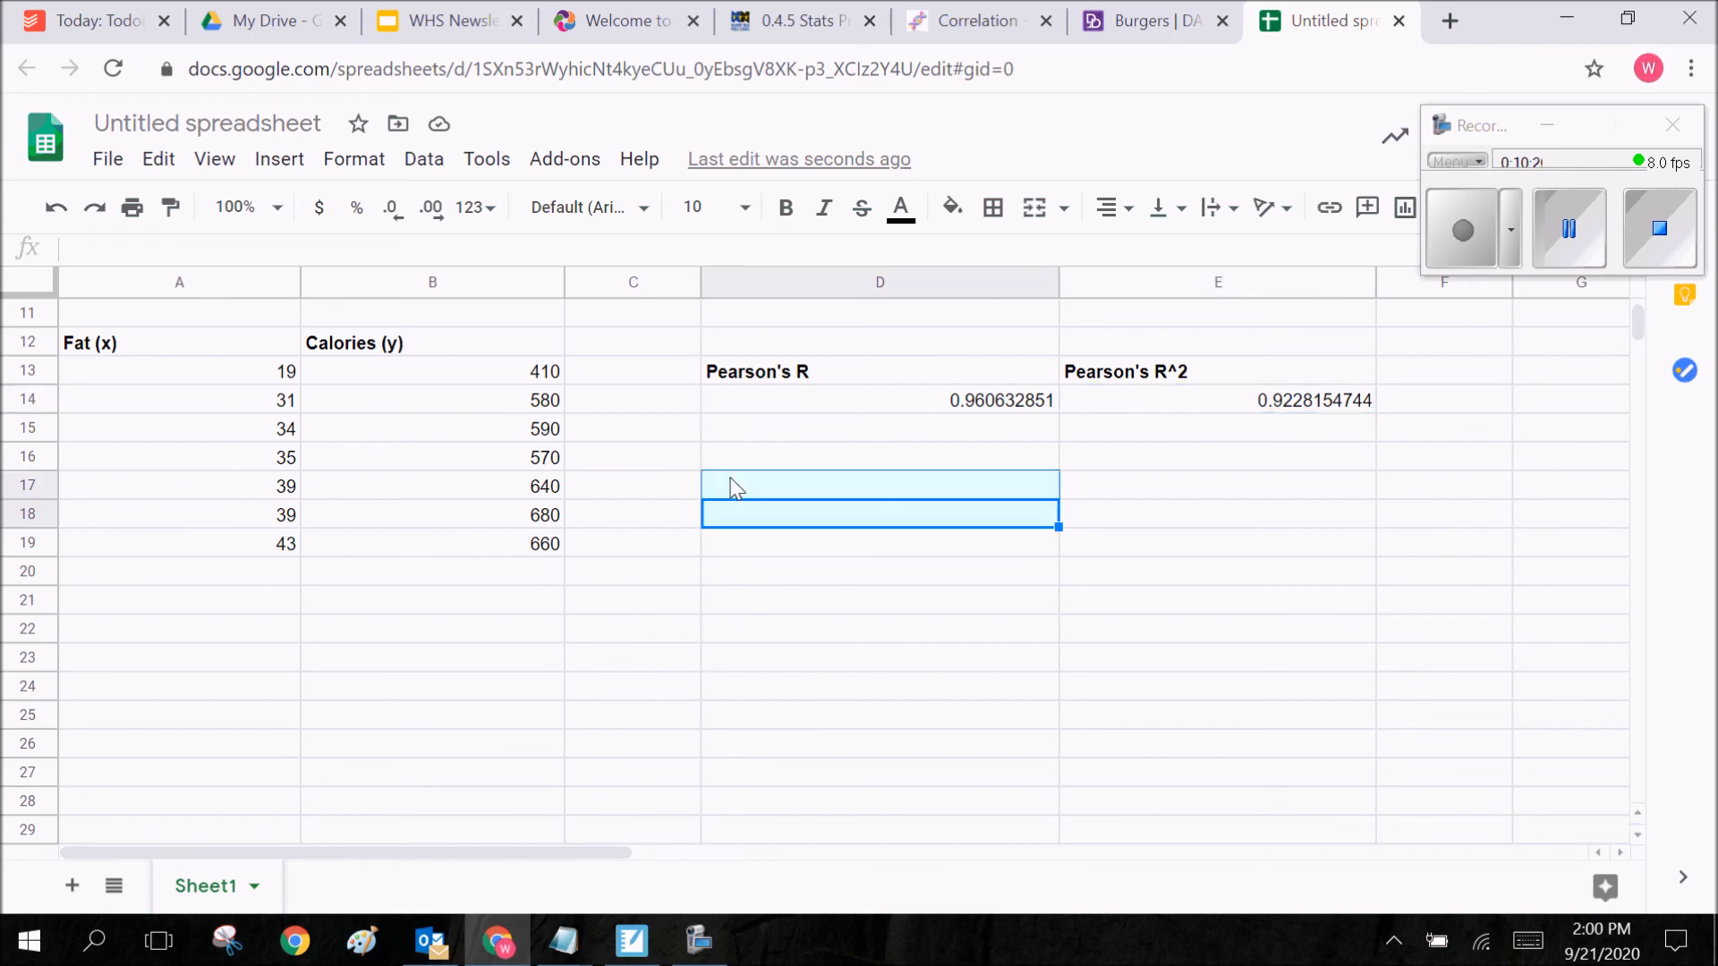
Insert a scatter chart of Calories (y) against Fat (x) from the range A12:B19
left_click_drag(260, 374, 549, 550)
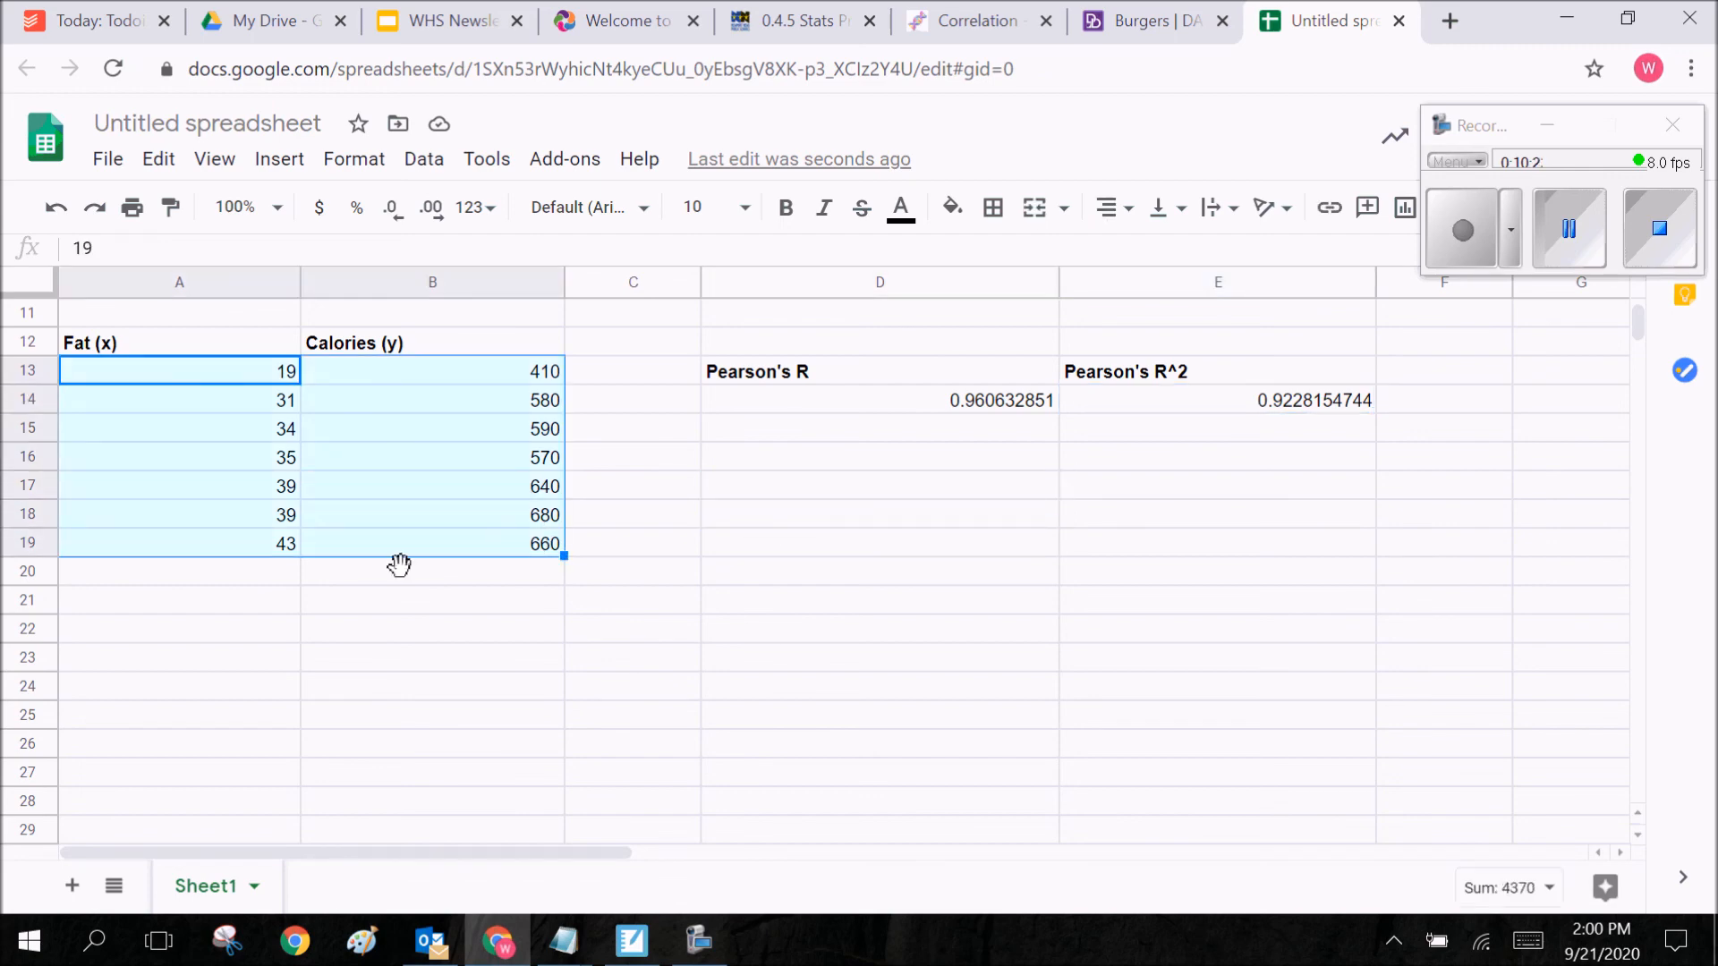
left_click(399, 597)
left_click_drag(179, 343, 495, 555)
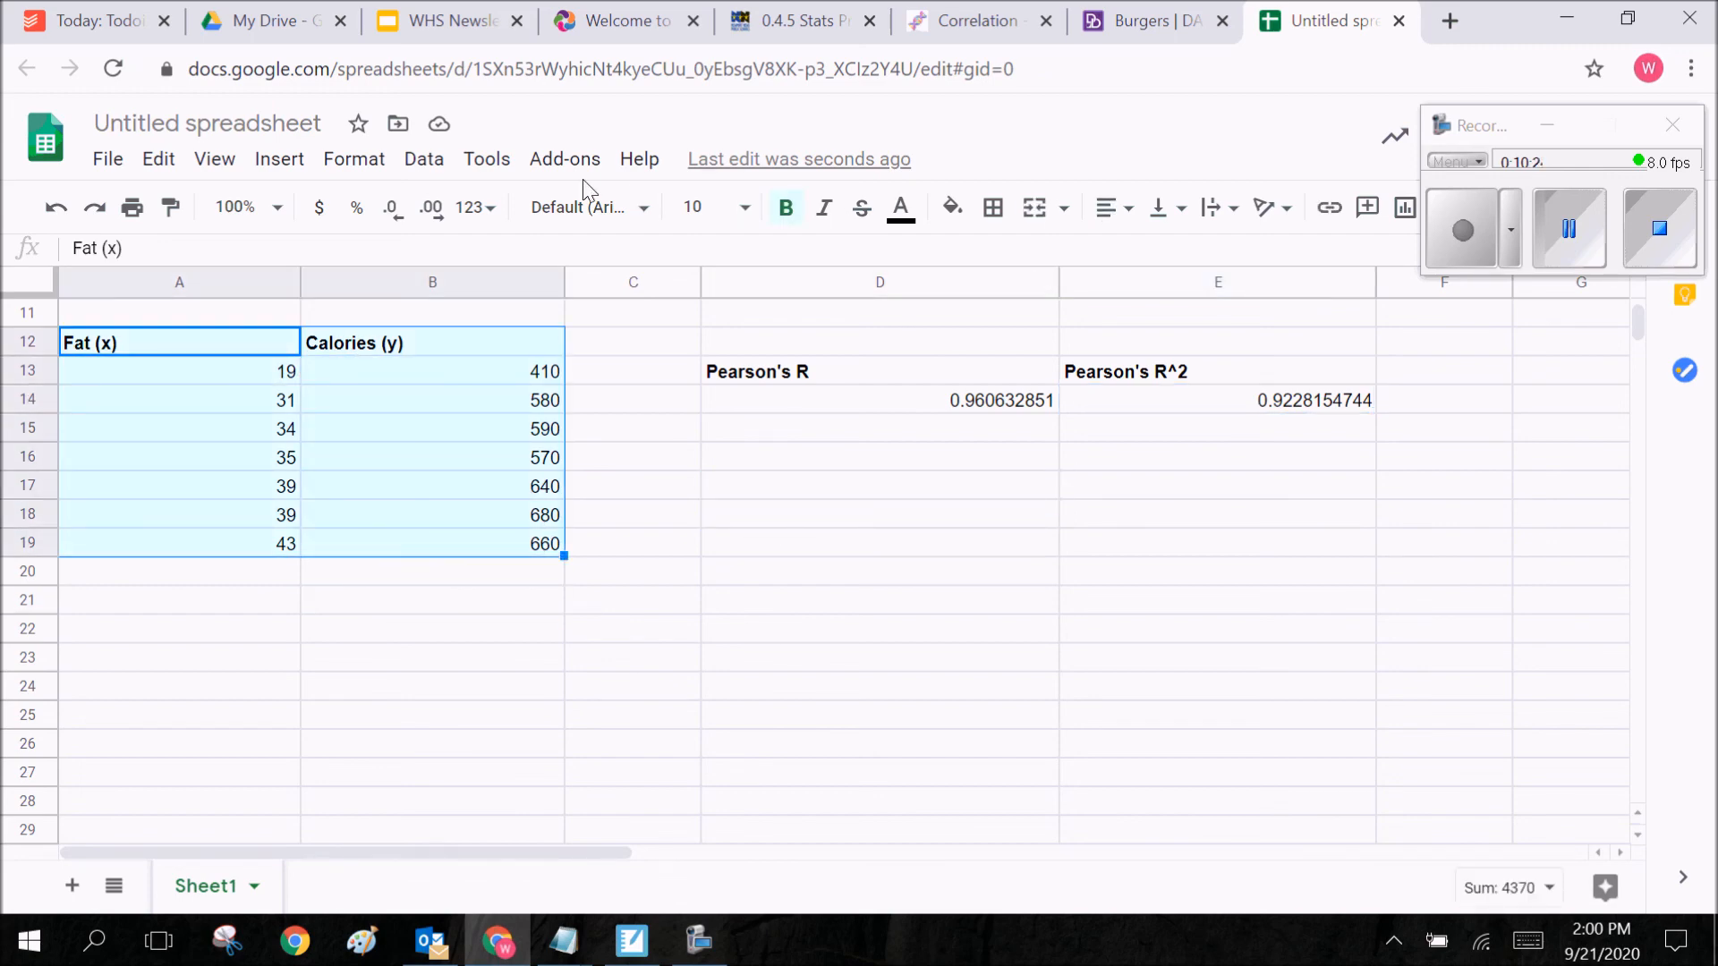
left_click(290, 161)
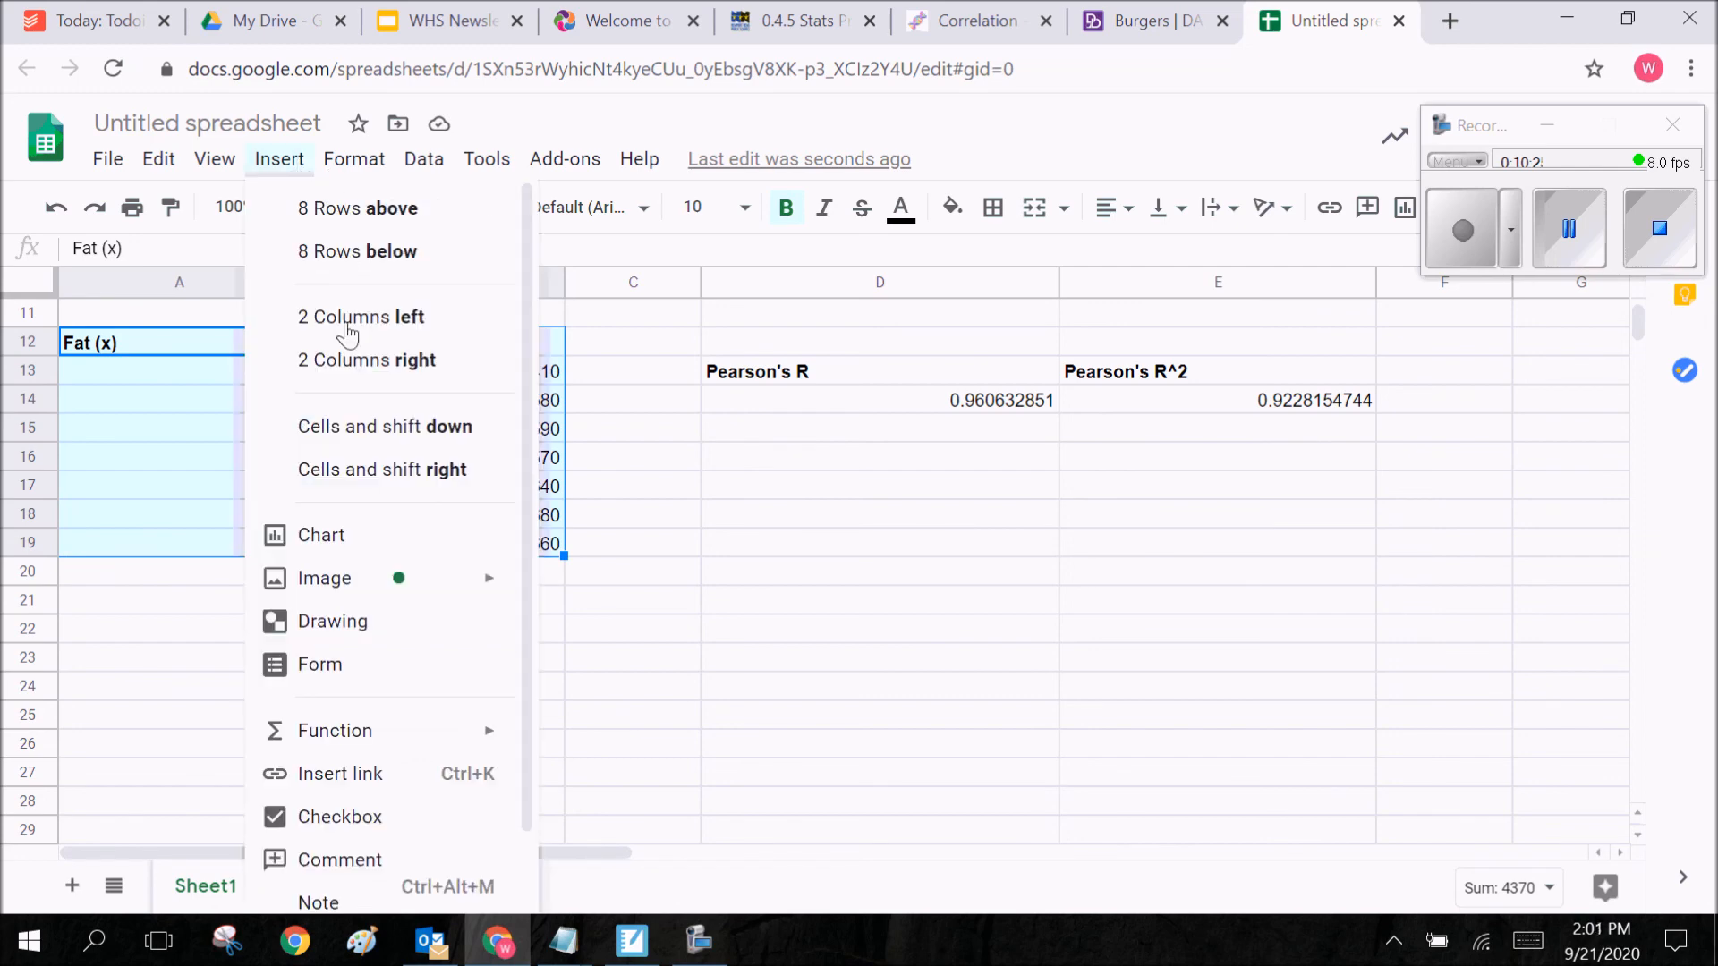
left_click(331, 541)
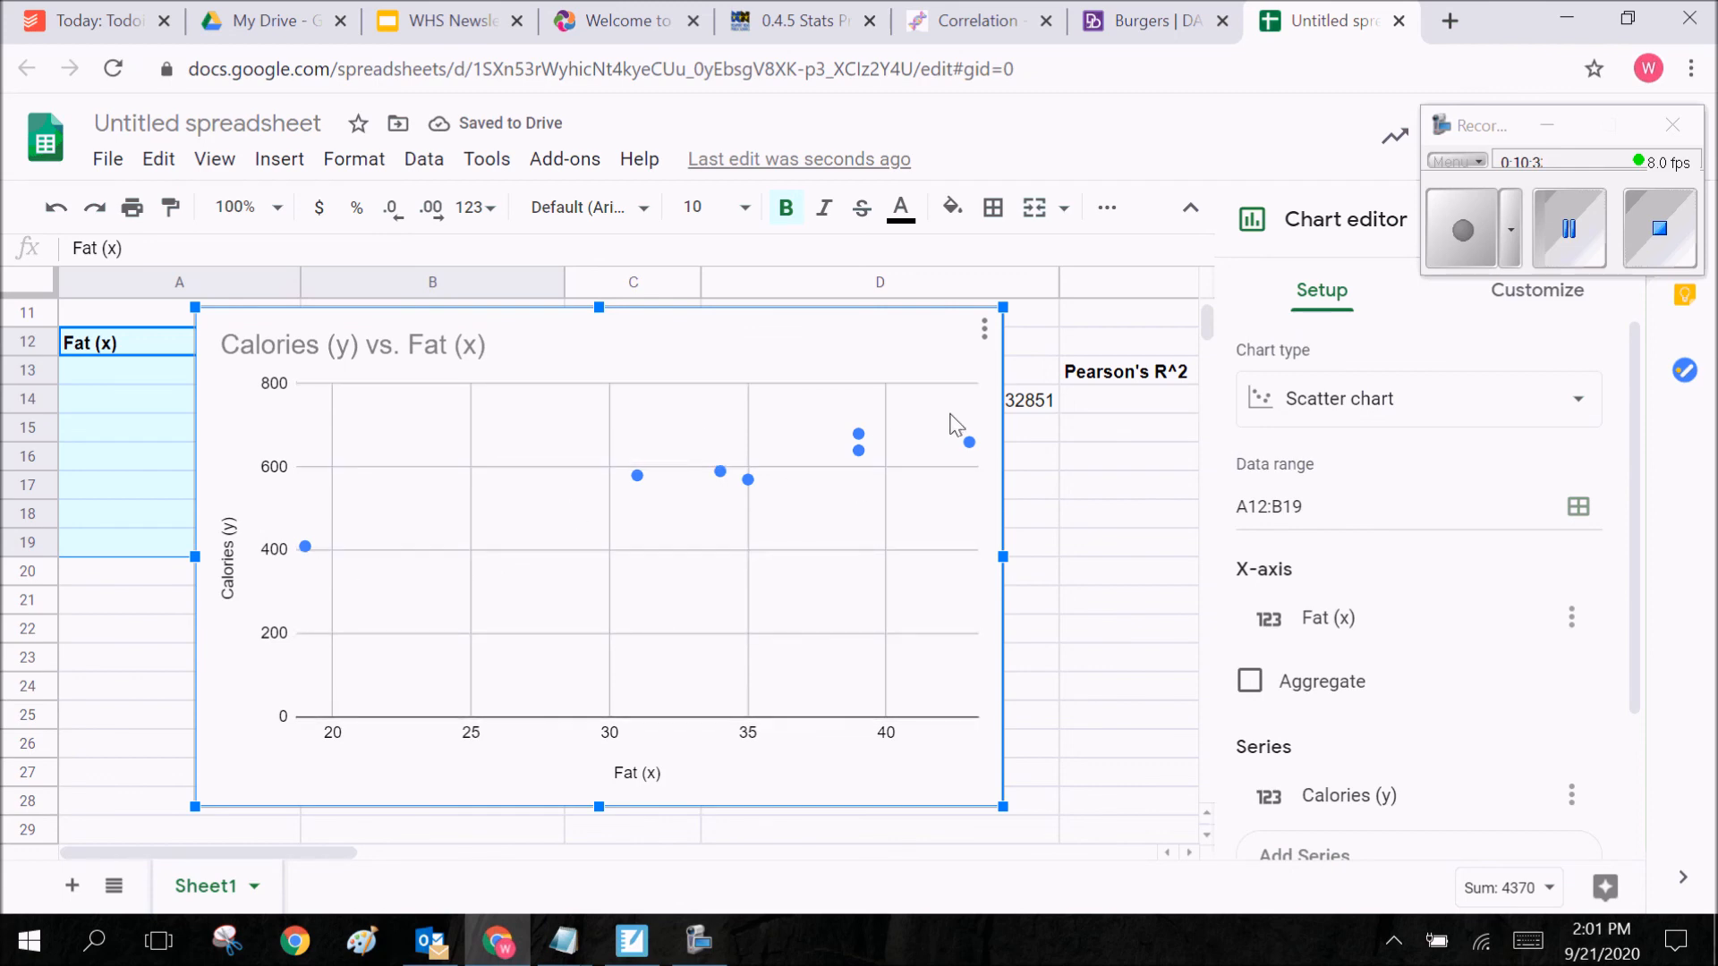
Add a linear trendline to the Calories (y) series of the scatter chart
left_click(1513, 305)
left_click(1344, 815)
scroll(1432, 646, "down", 7)
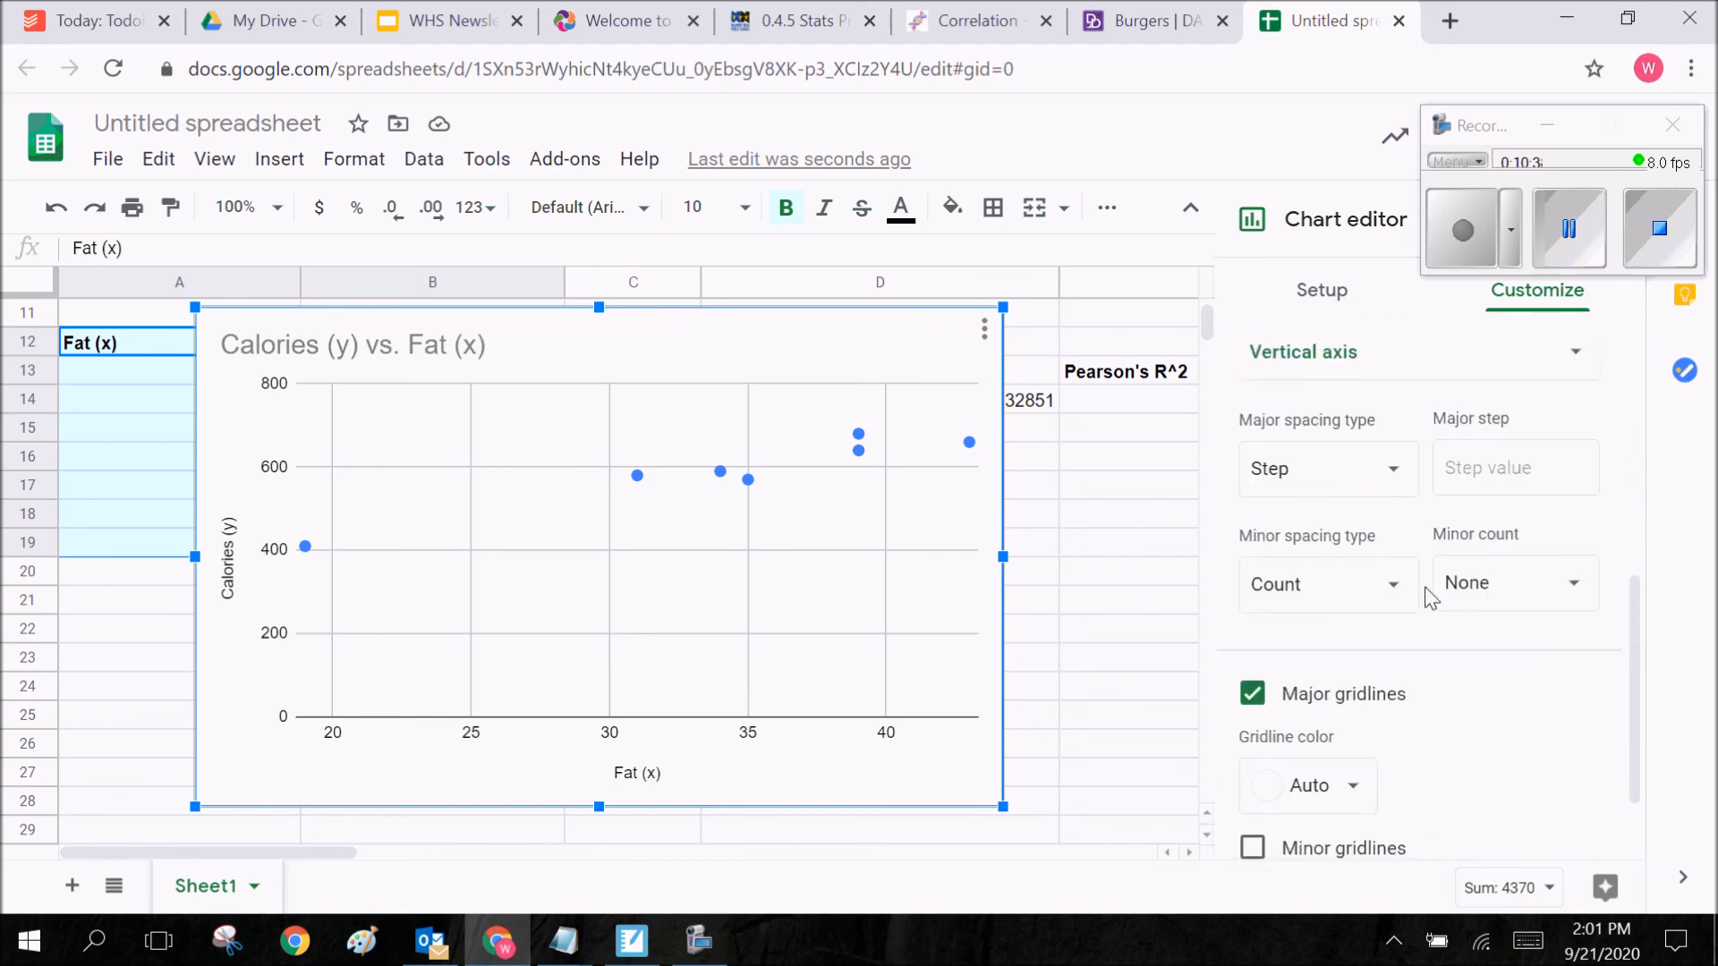
scroll(1427, 581, "up", 5)
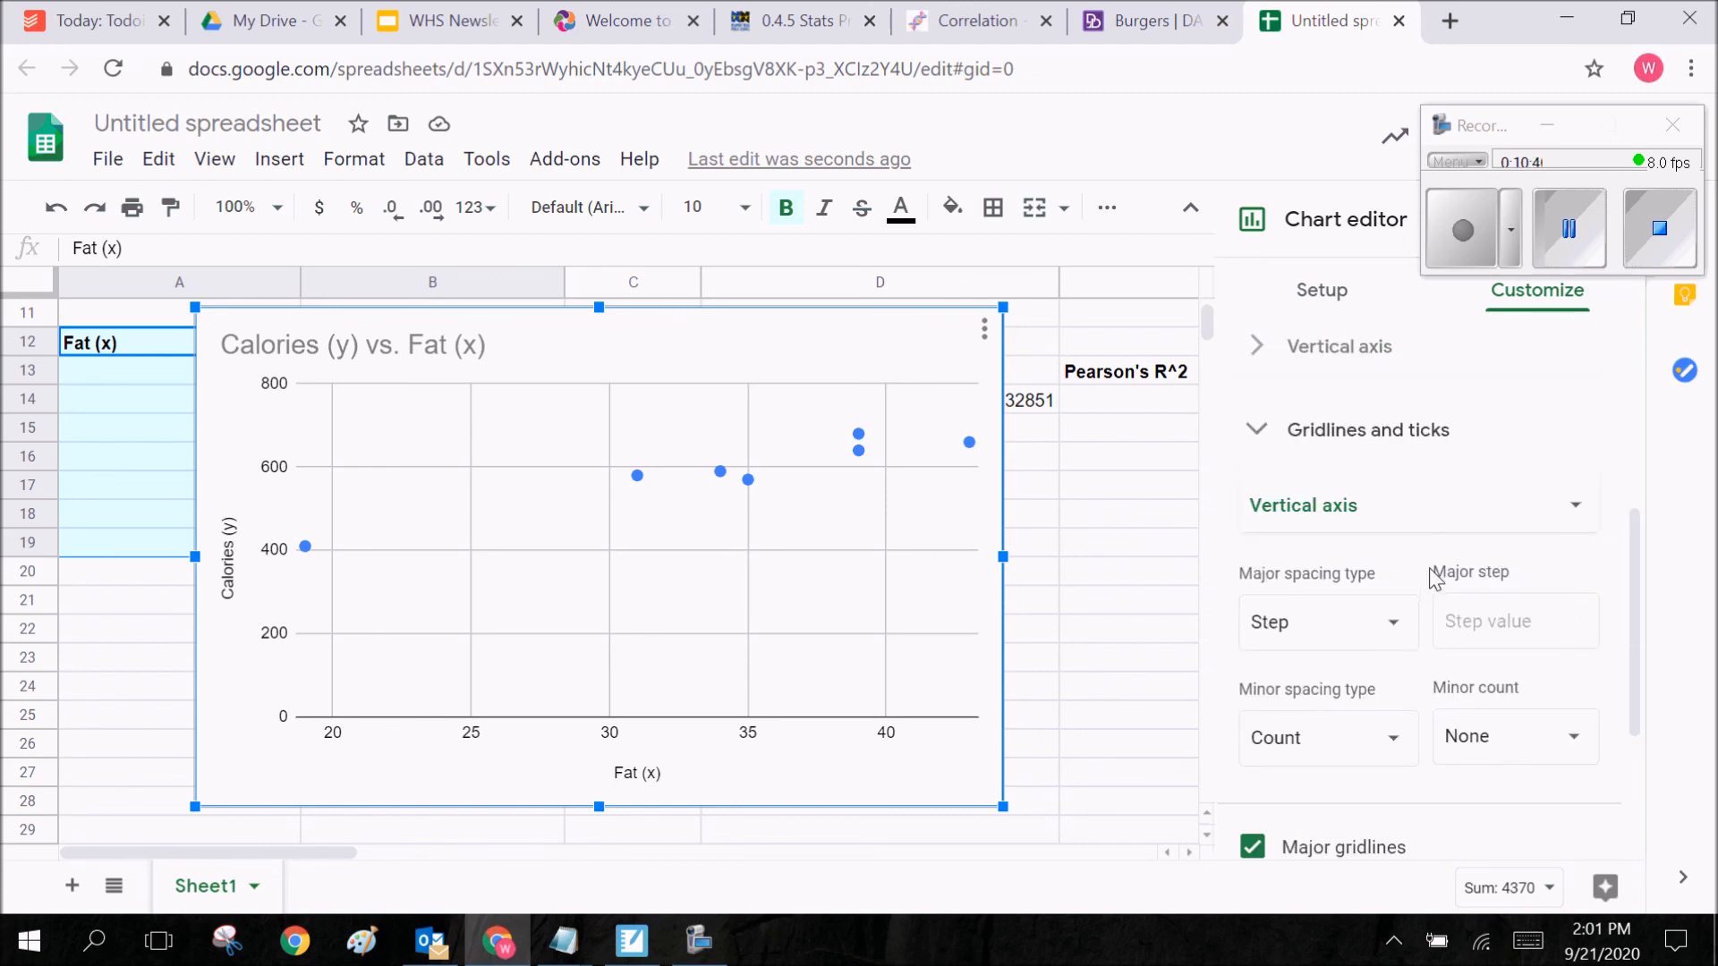
scroll(1436, 580, "up", 2)
scroll(1436, 580, "down", 5)
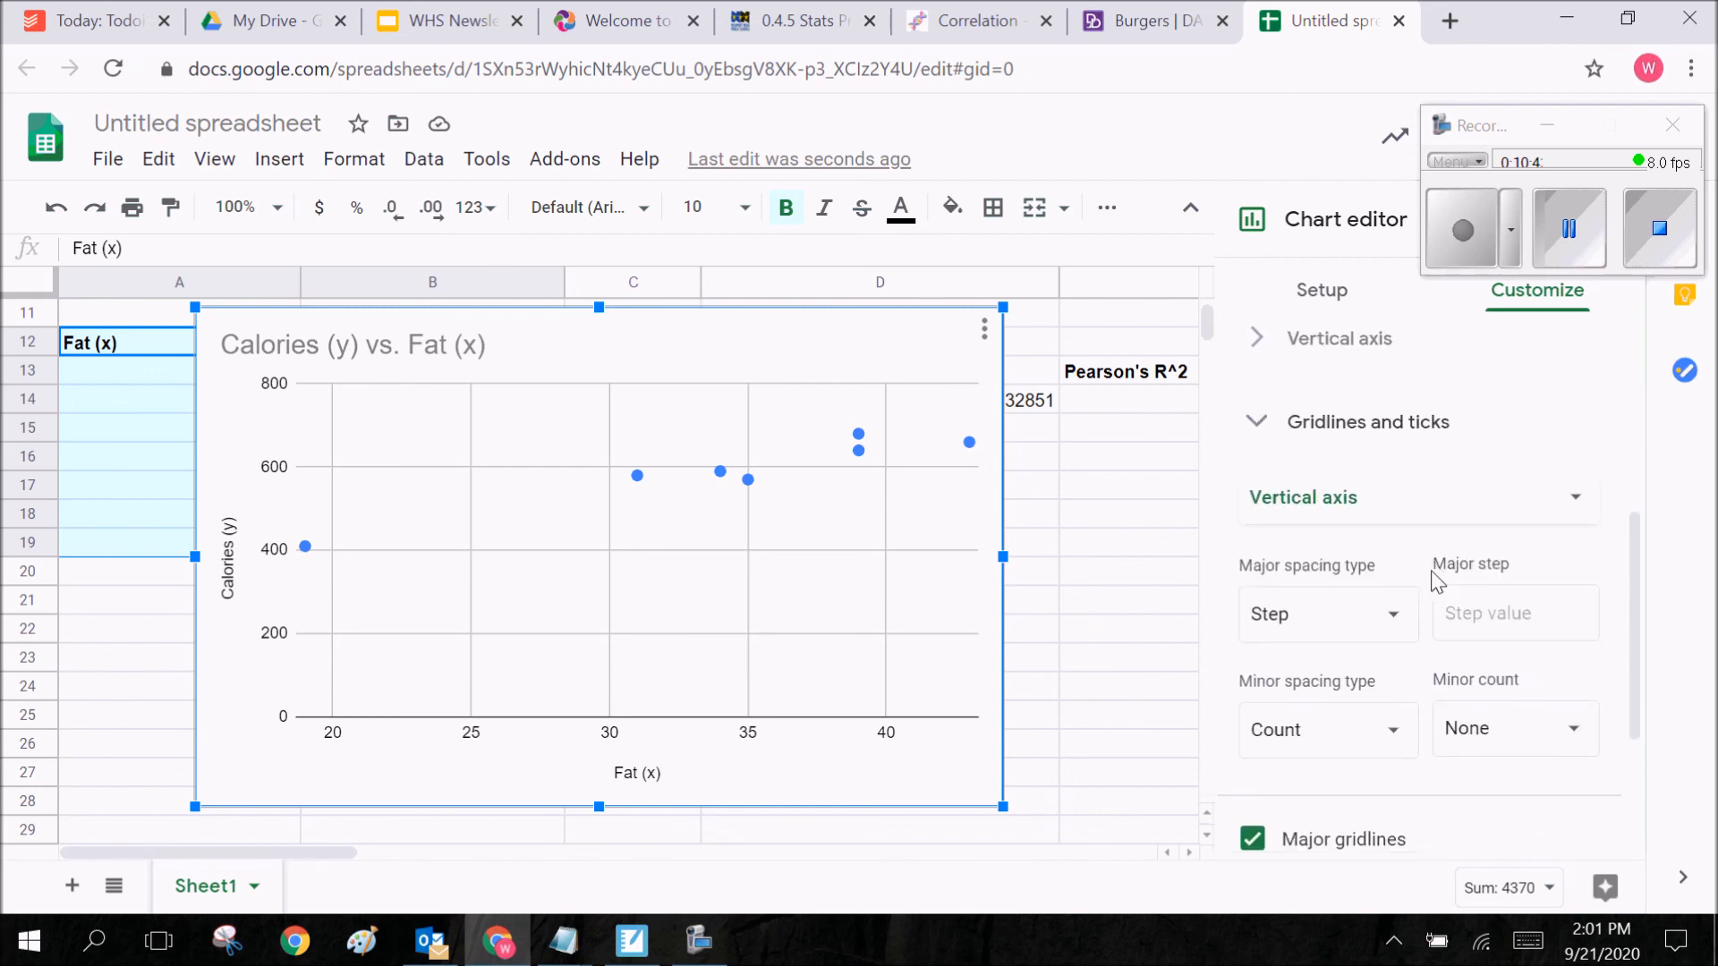
scroll(1435, 582, "down", 1)
scroll(1425, 593, "up", 4)
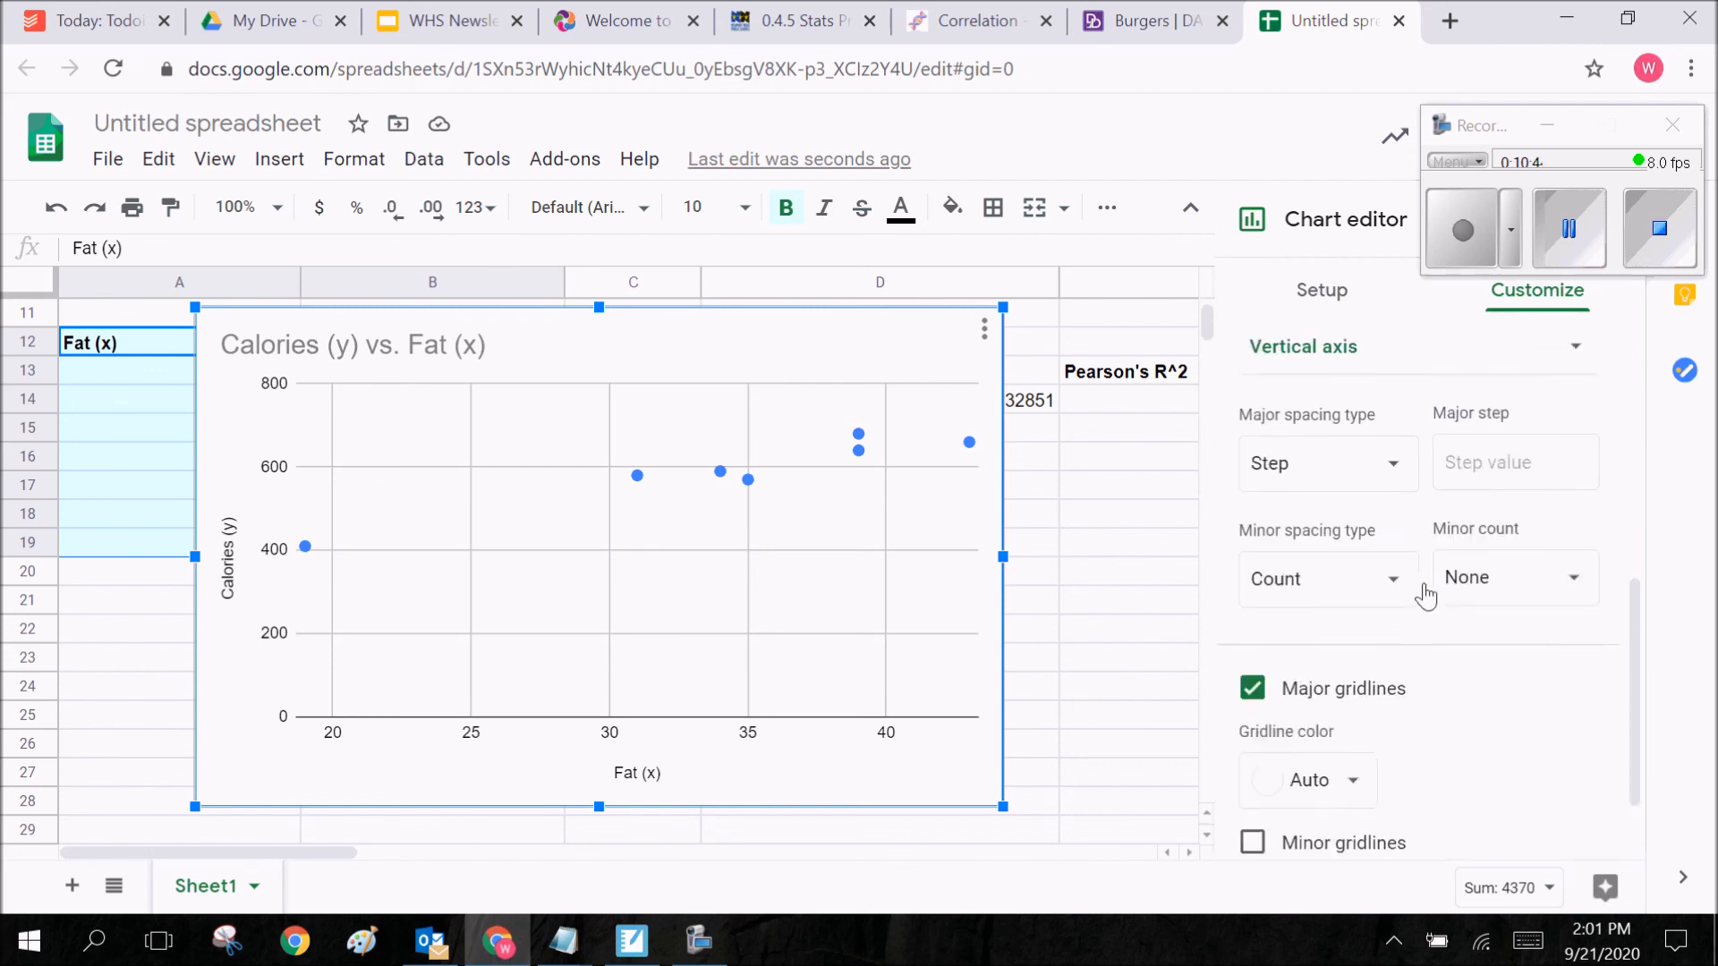
scroll(1426, 596, "down", 1)
scroll(1426, 596, "up", 5)
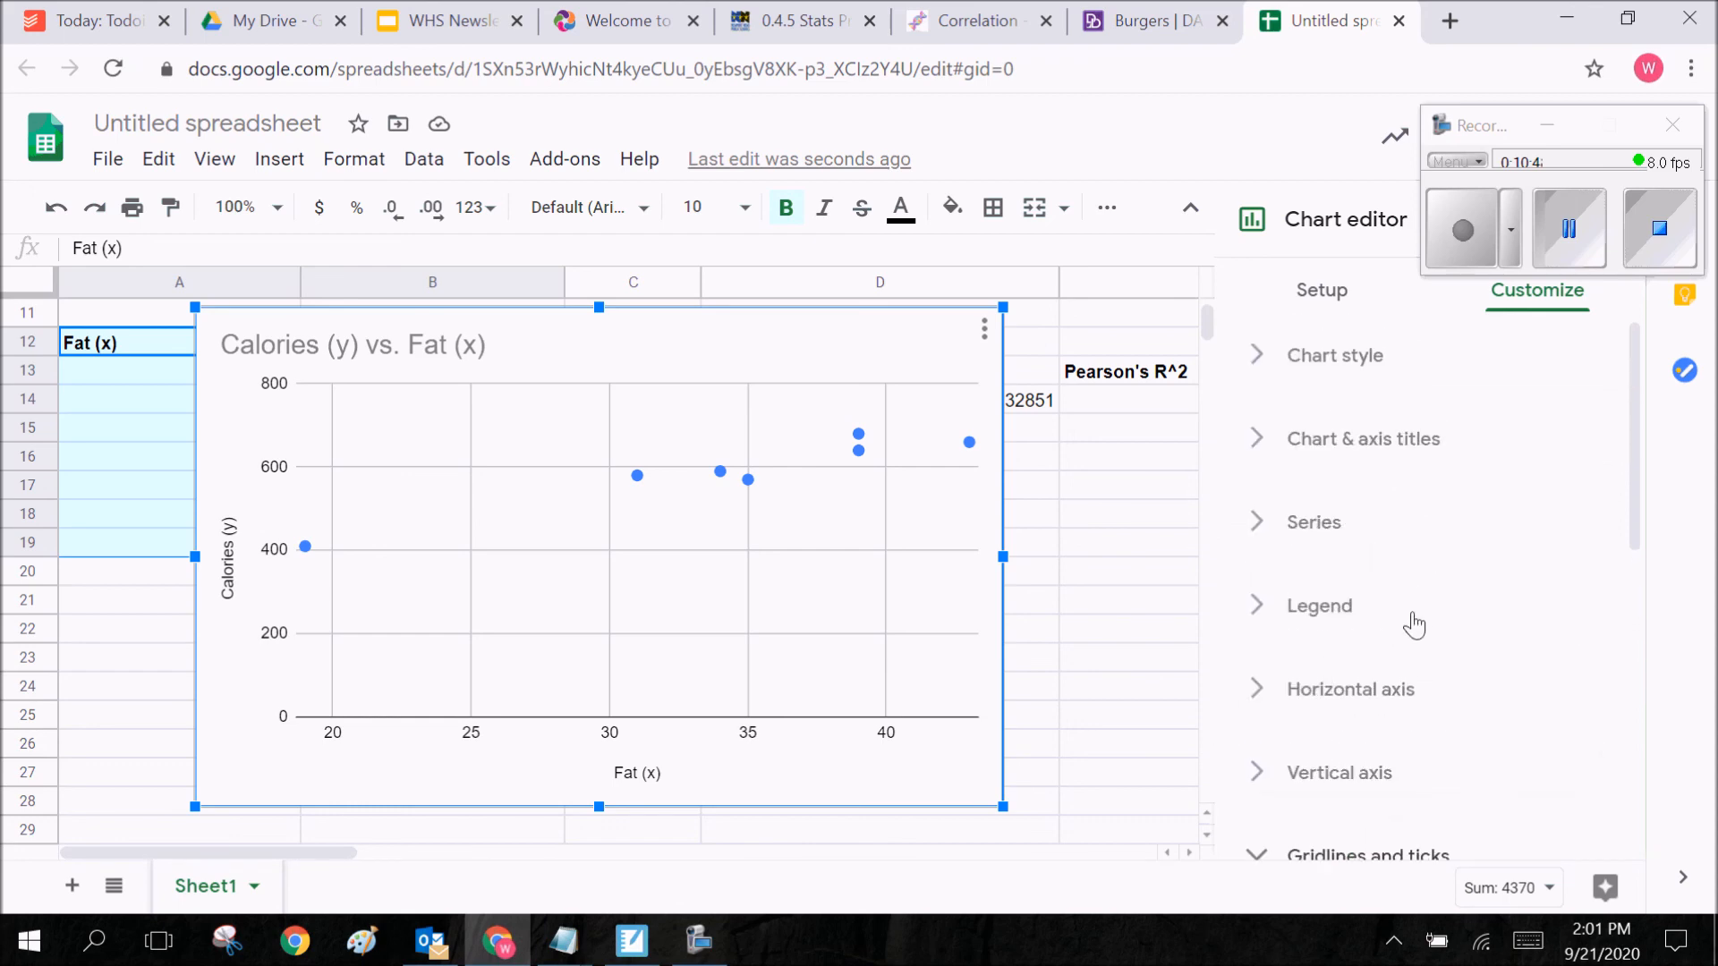
left_click(1407, 626)
scroll(1405, 630, "down", 4)
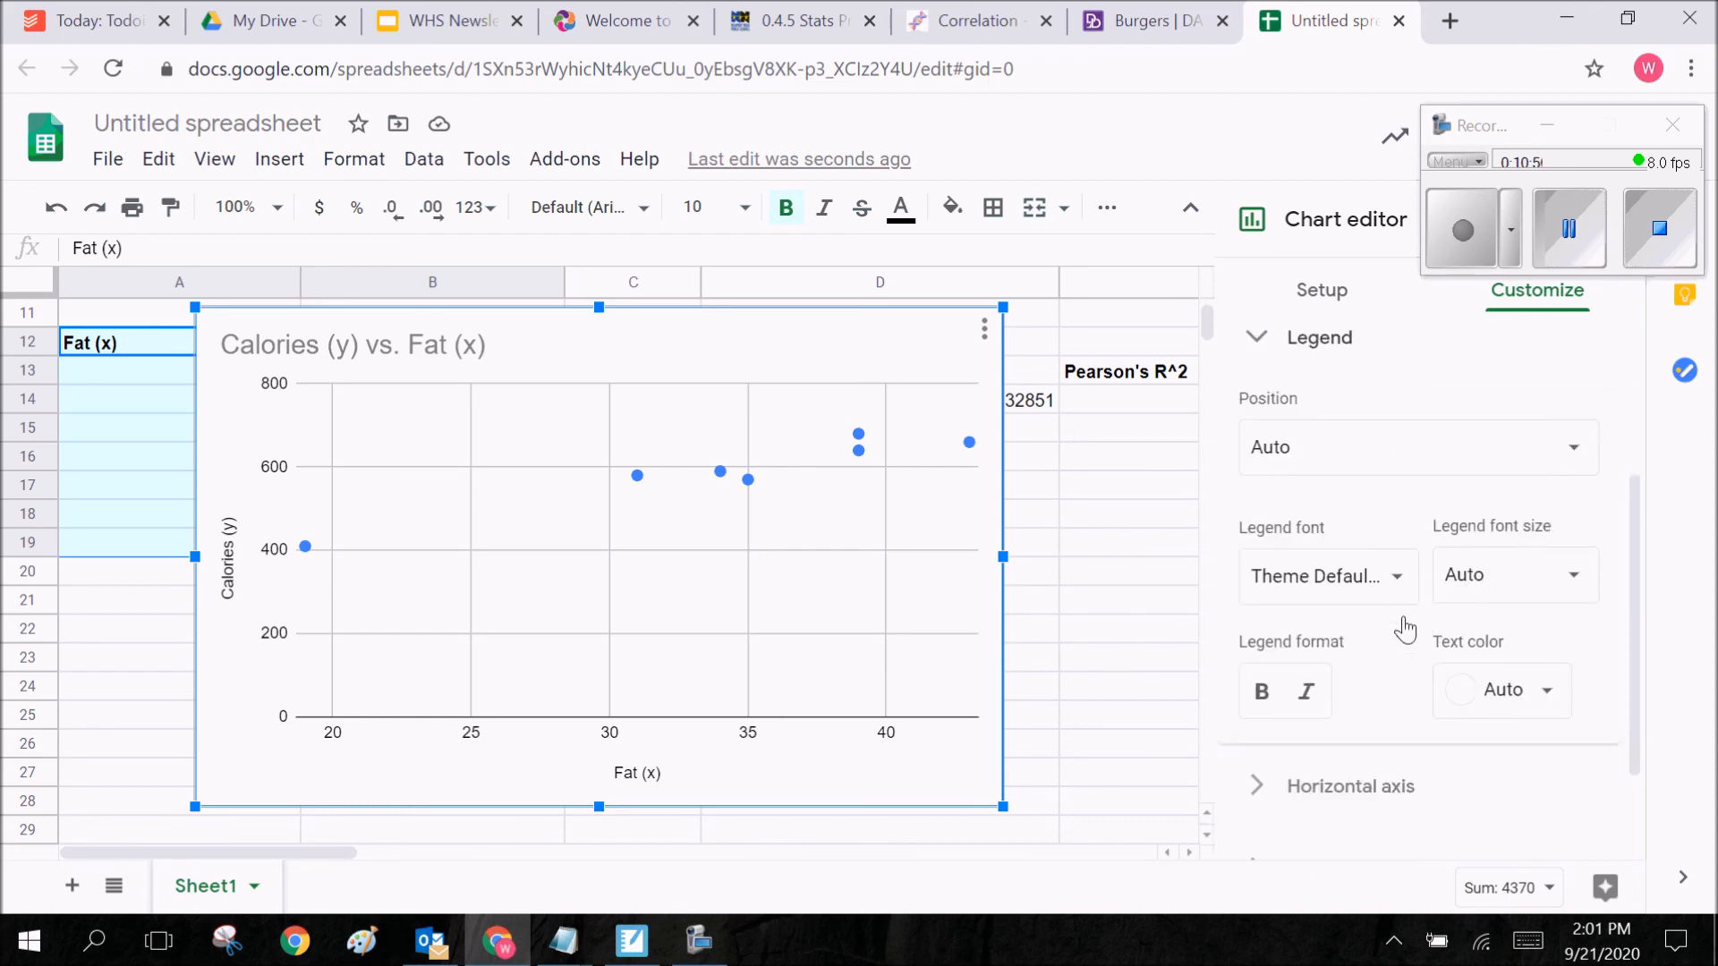
scroll(1405, 626, "up", 4)
left_click(1394, 551)
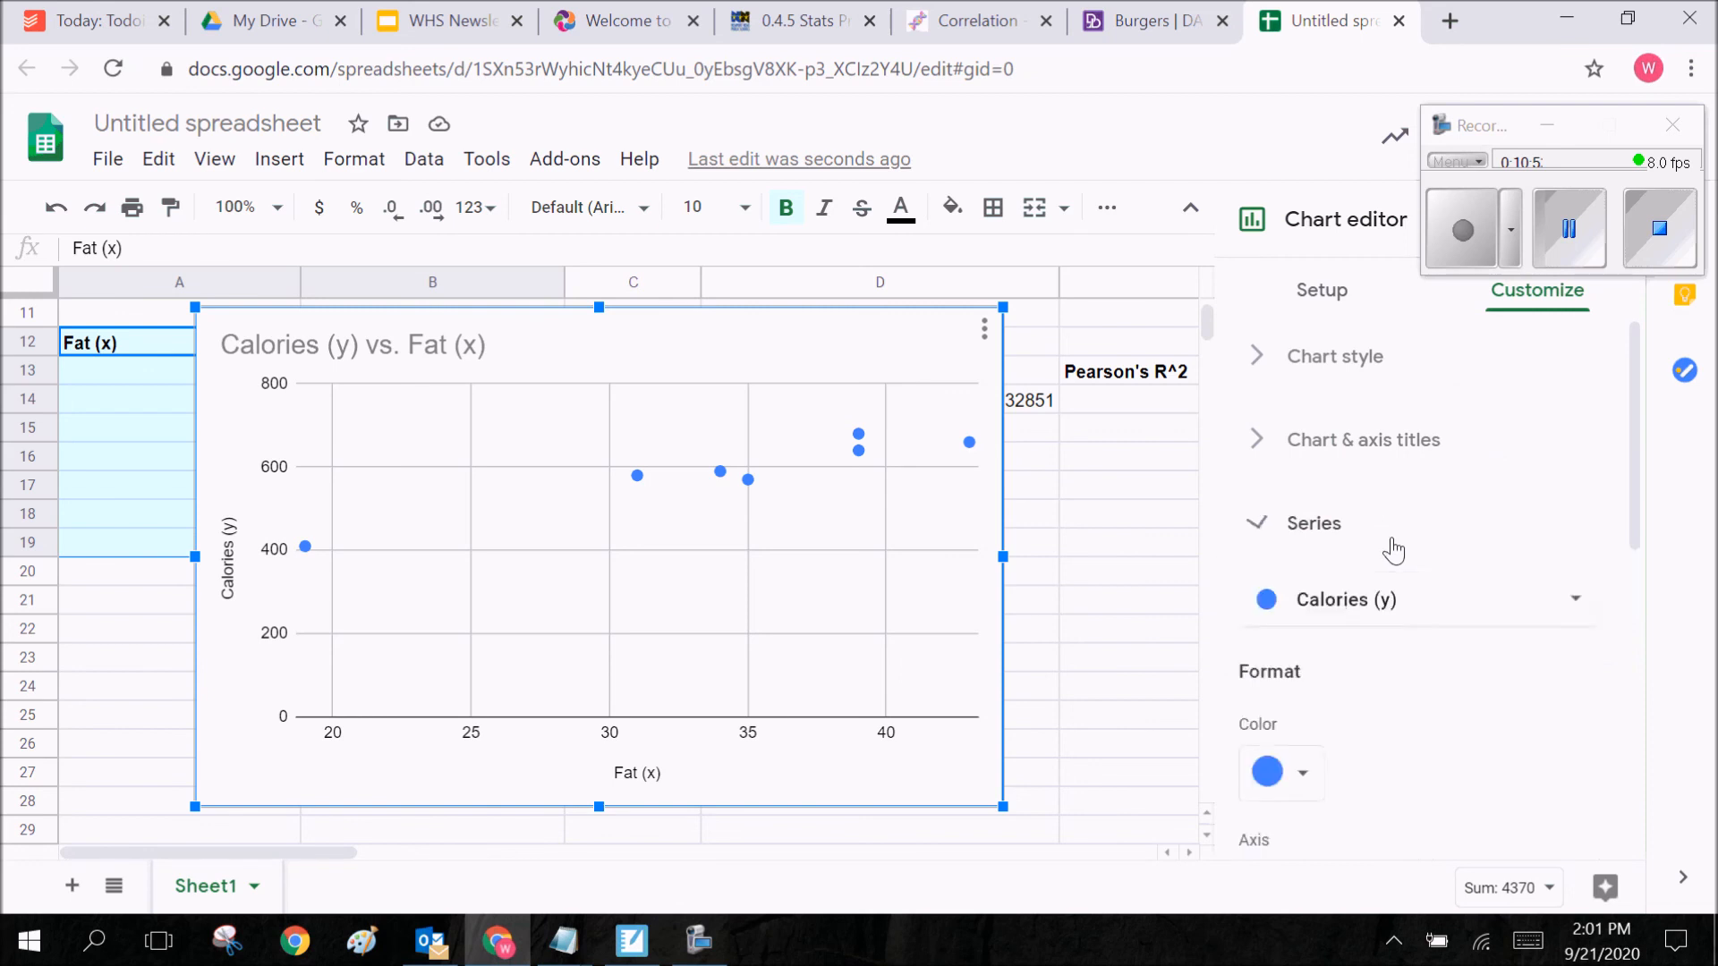
scroll(1396, 555, "down", 4)
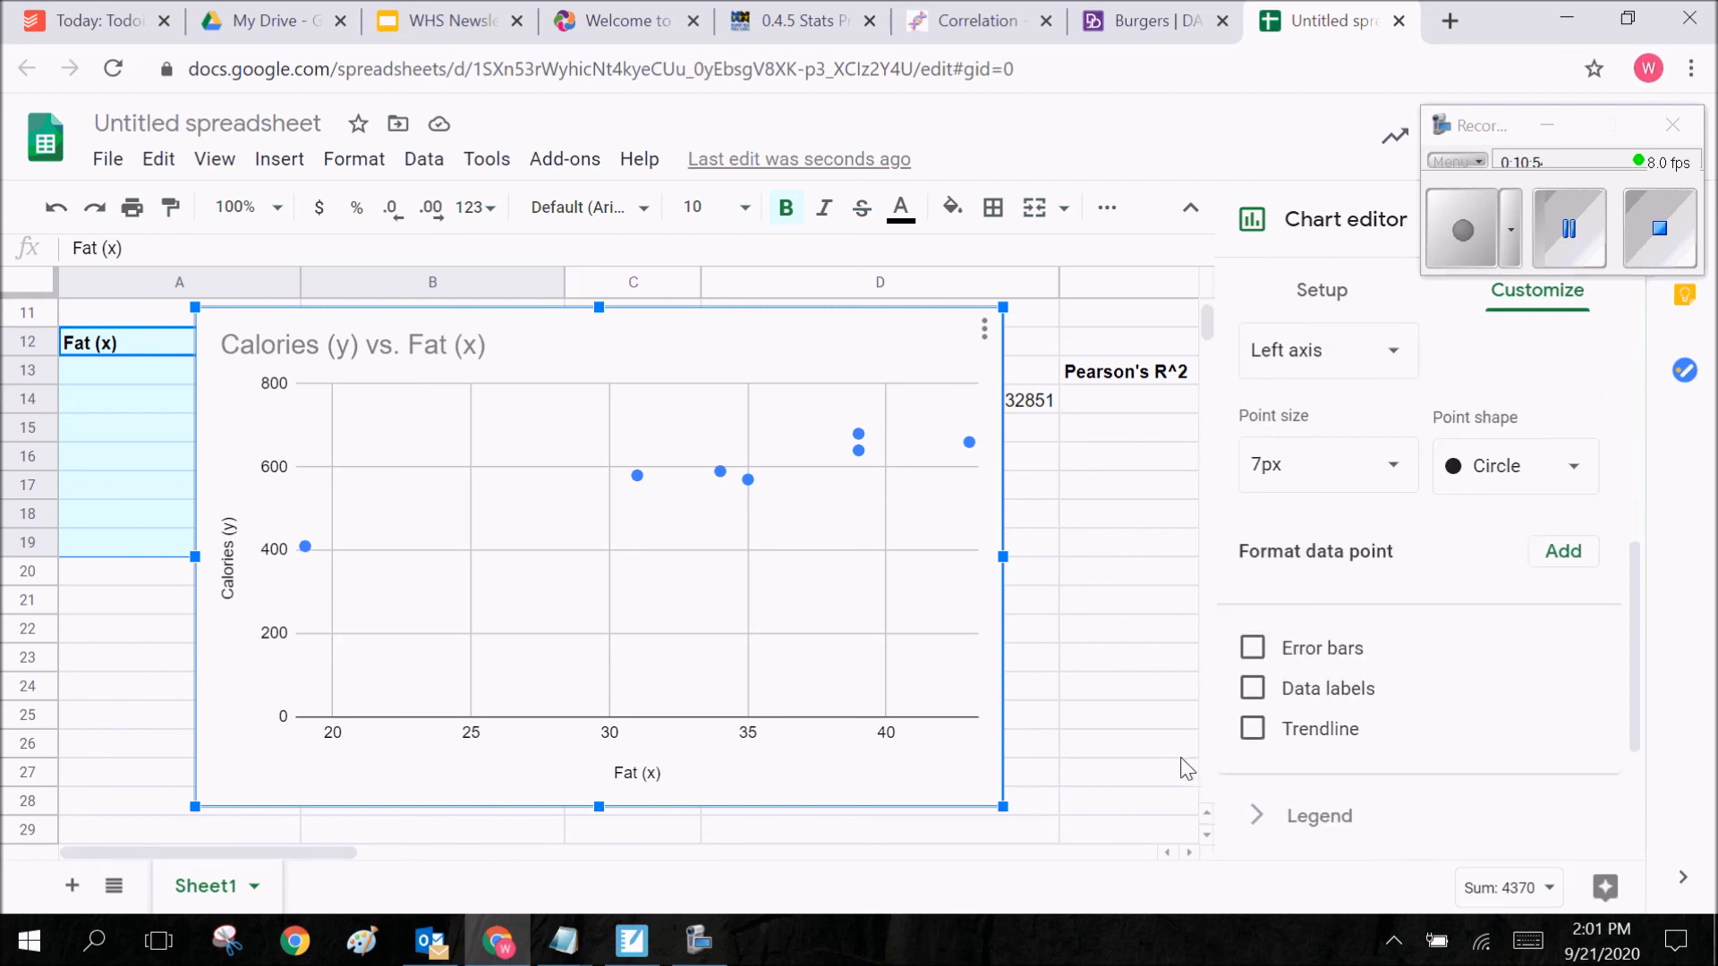
left_click(1250, 730)
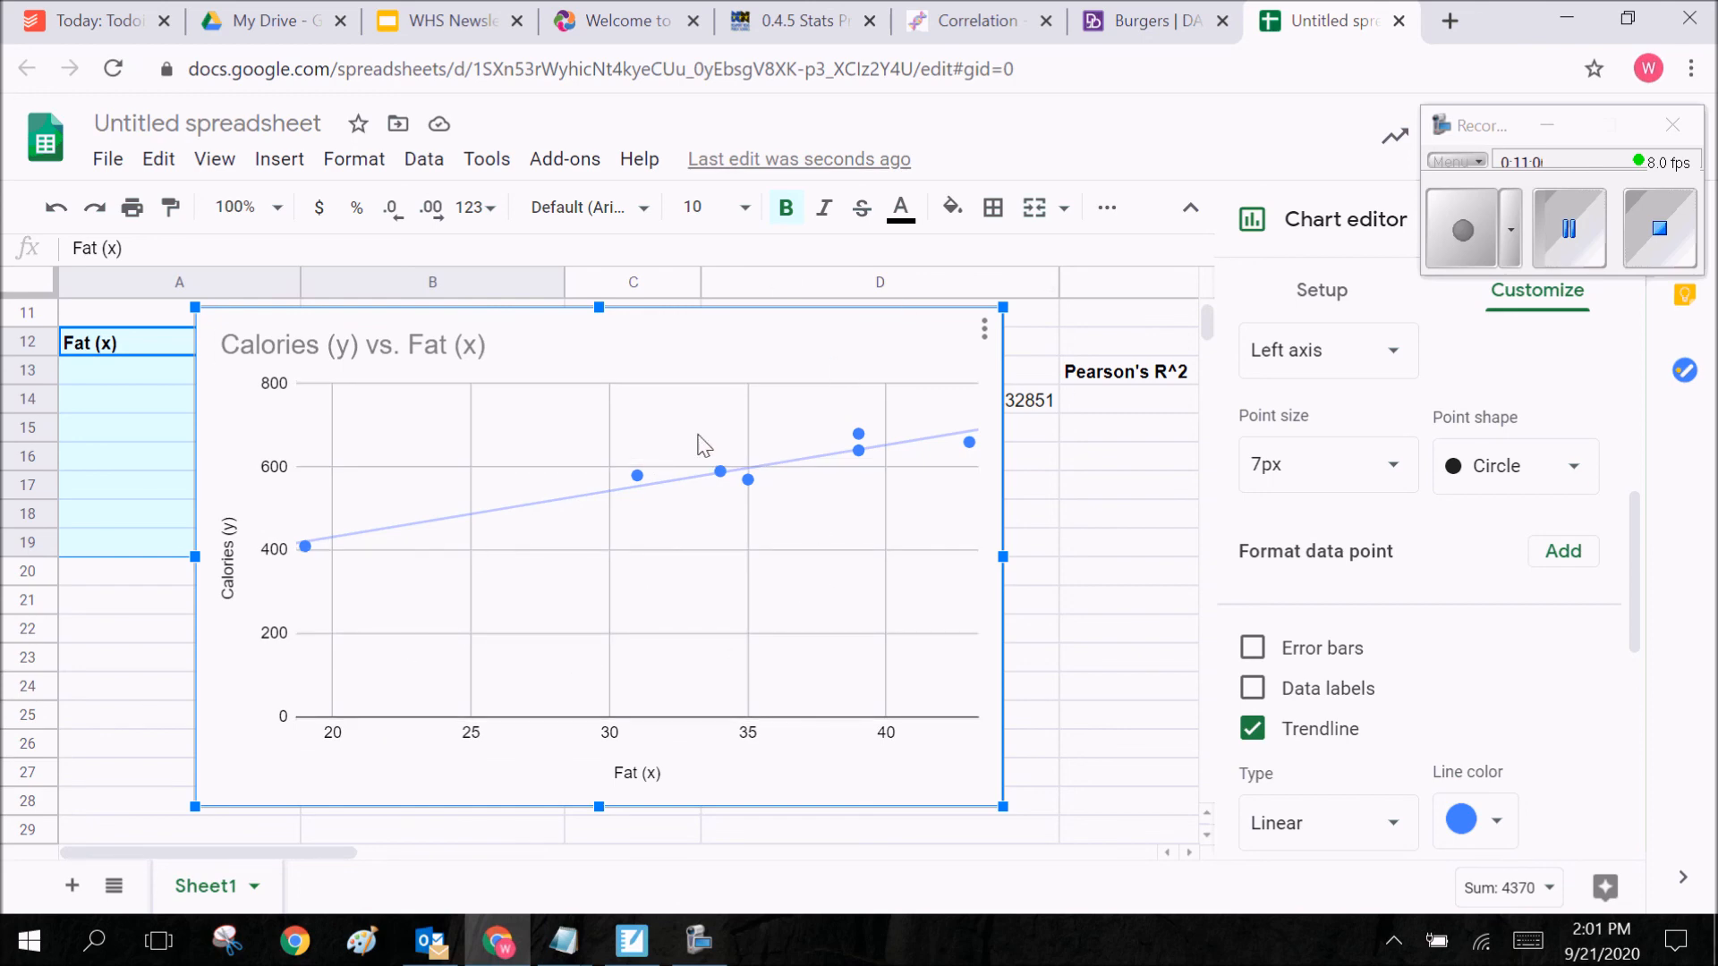
Delete the Calories (y) vs. Fat (x) scatter chart from the sheet
key("Delete")
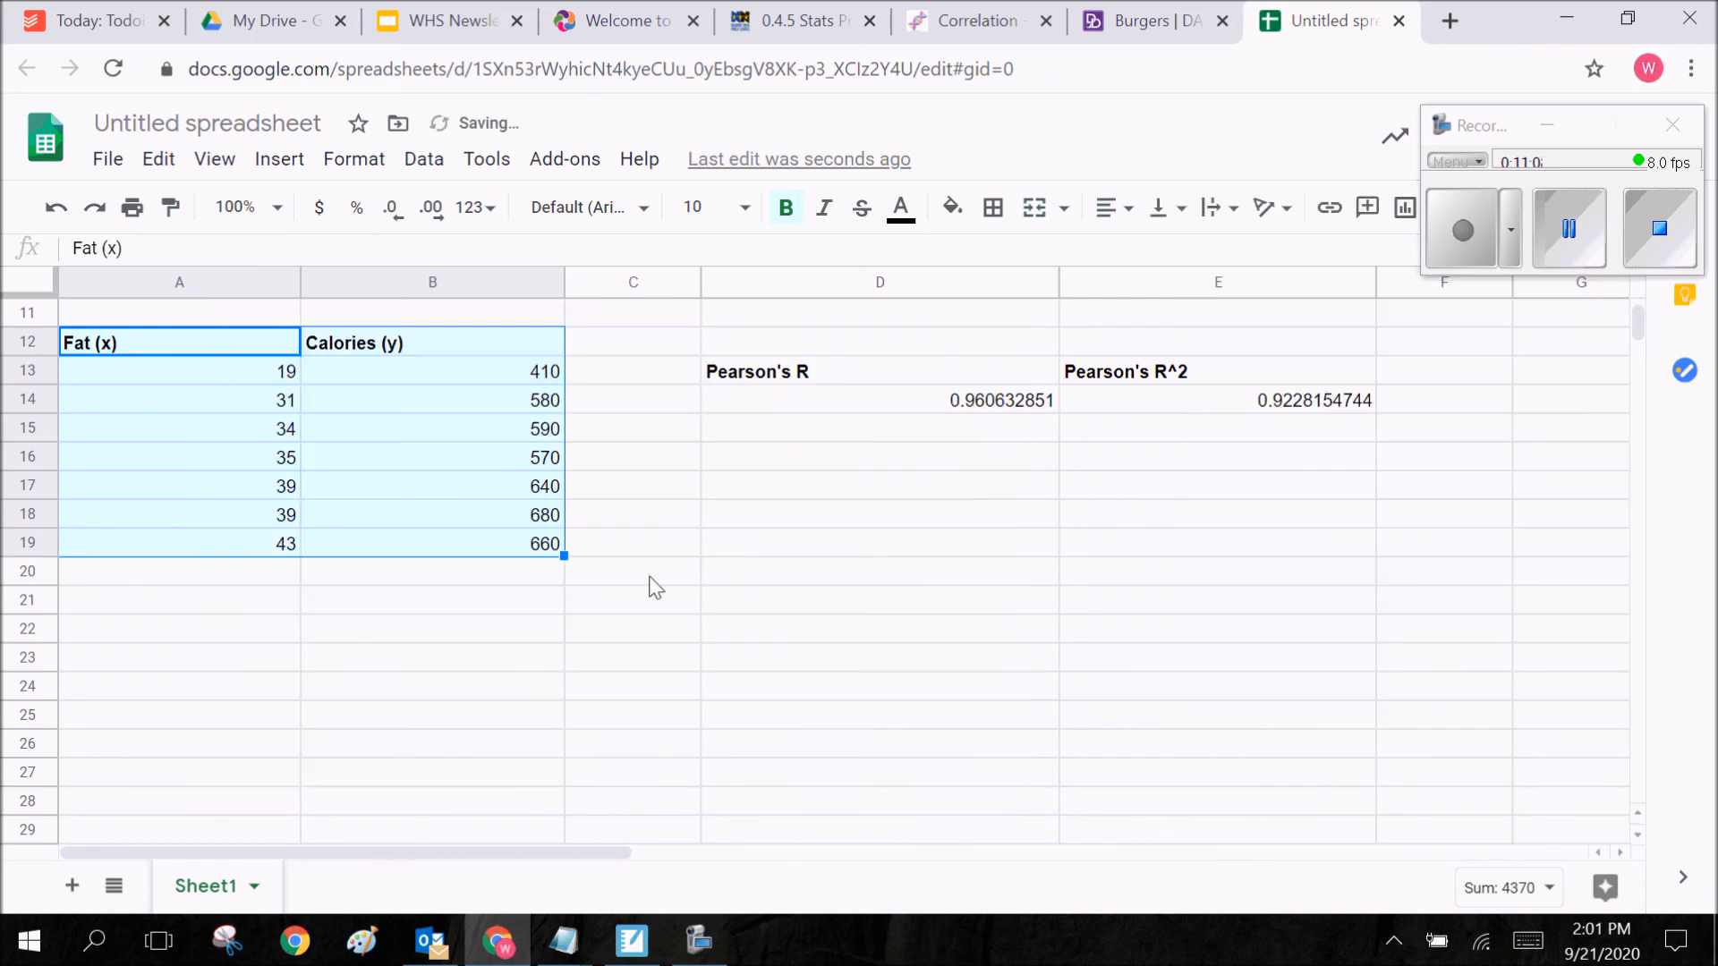
left_click(240, 638)
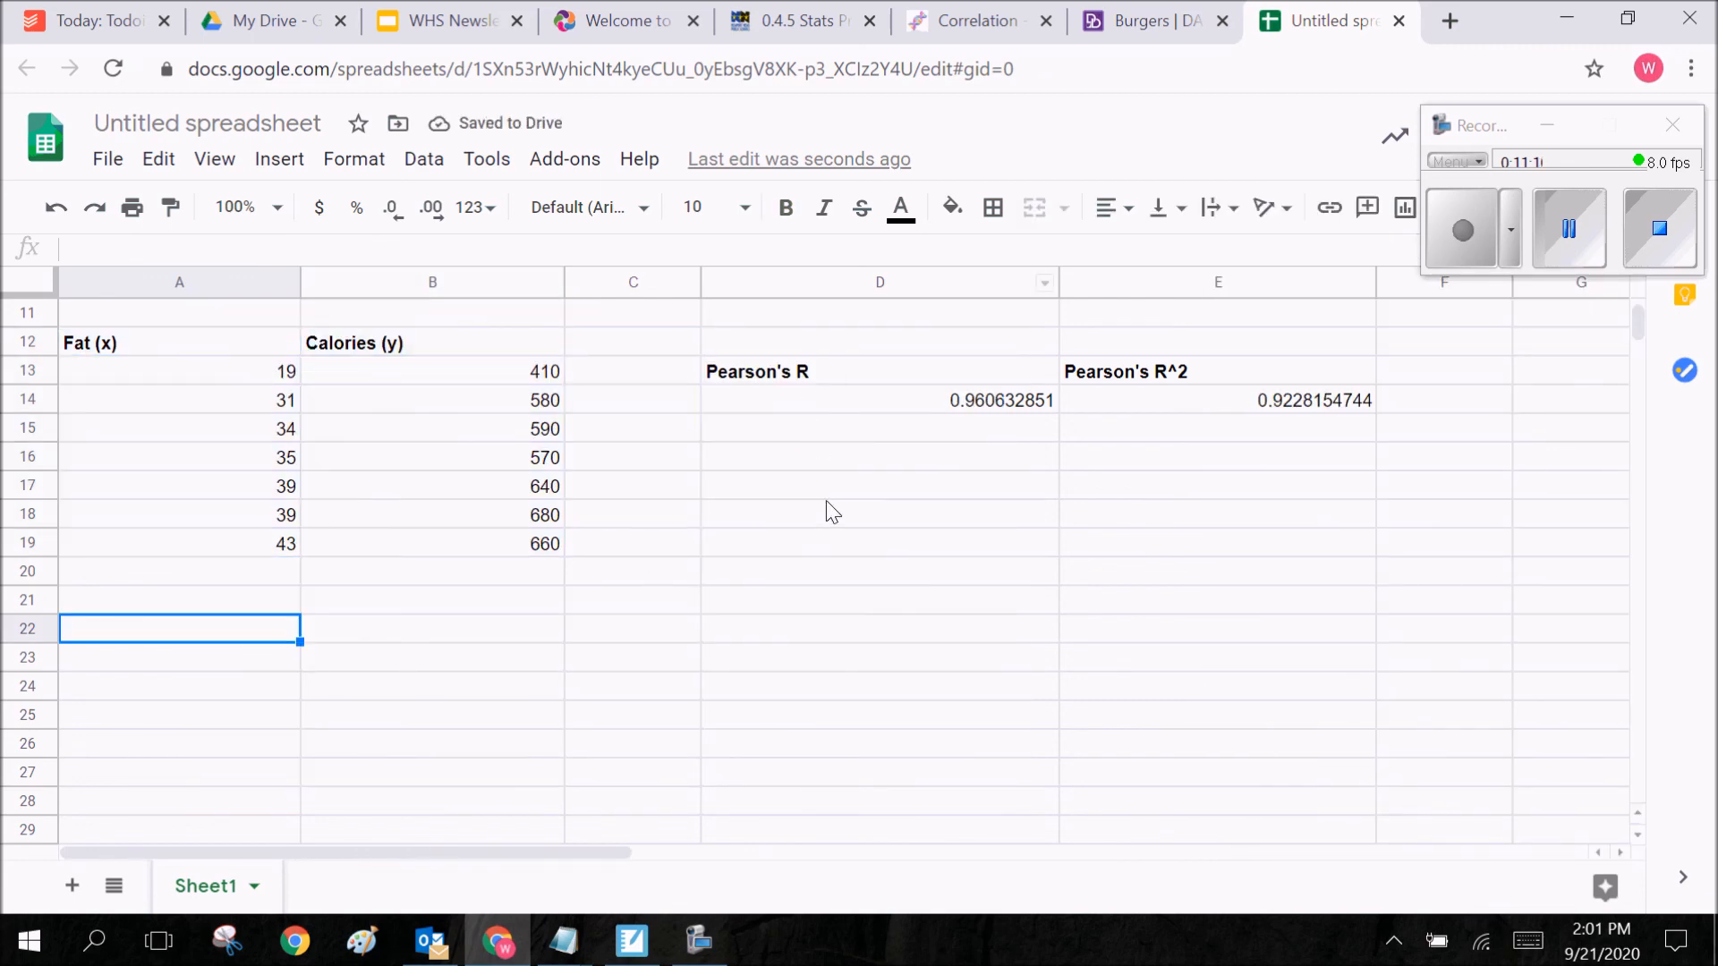
scroll(752, 499, "up", 4)
scroll(783, 491, "down", 4)
scroll(894, 456, "up", 4)
scroll(921, 421, "down", 4)
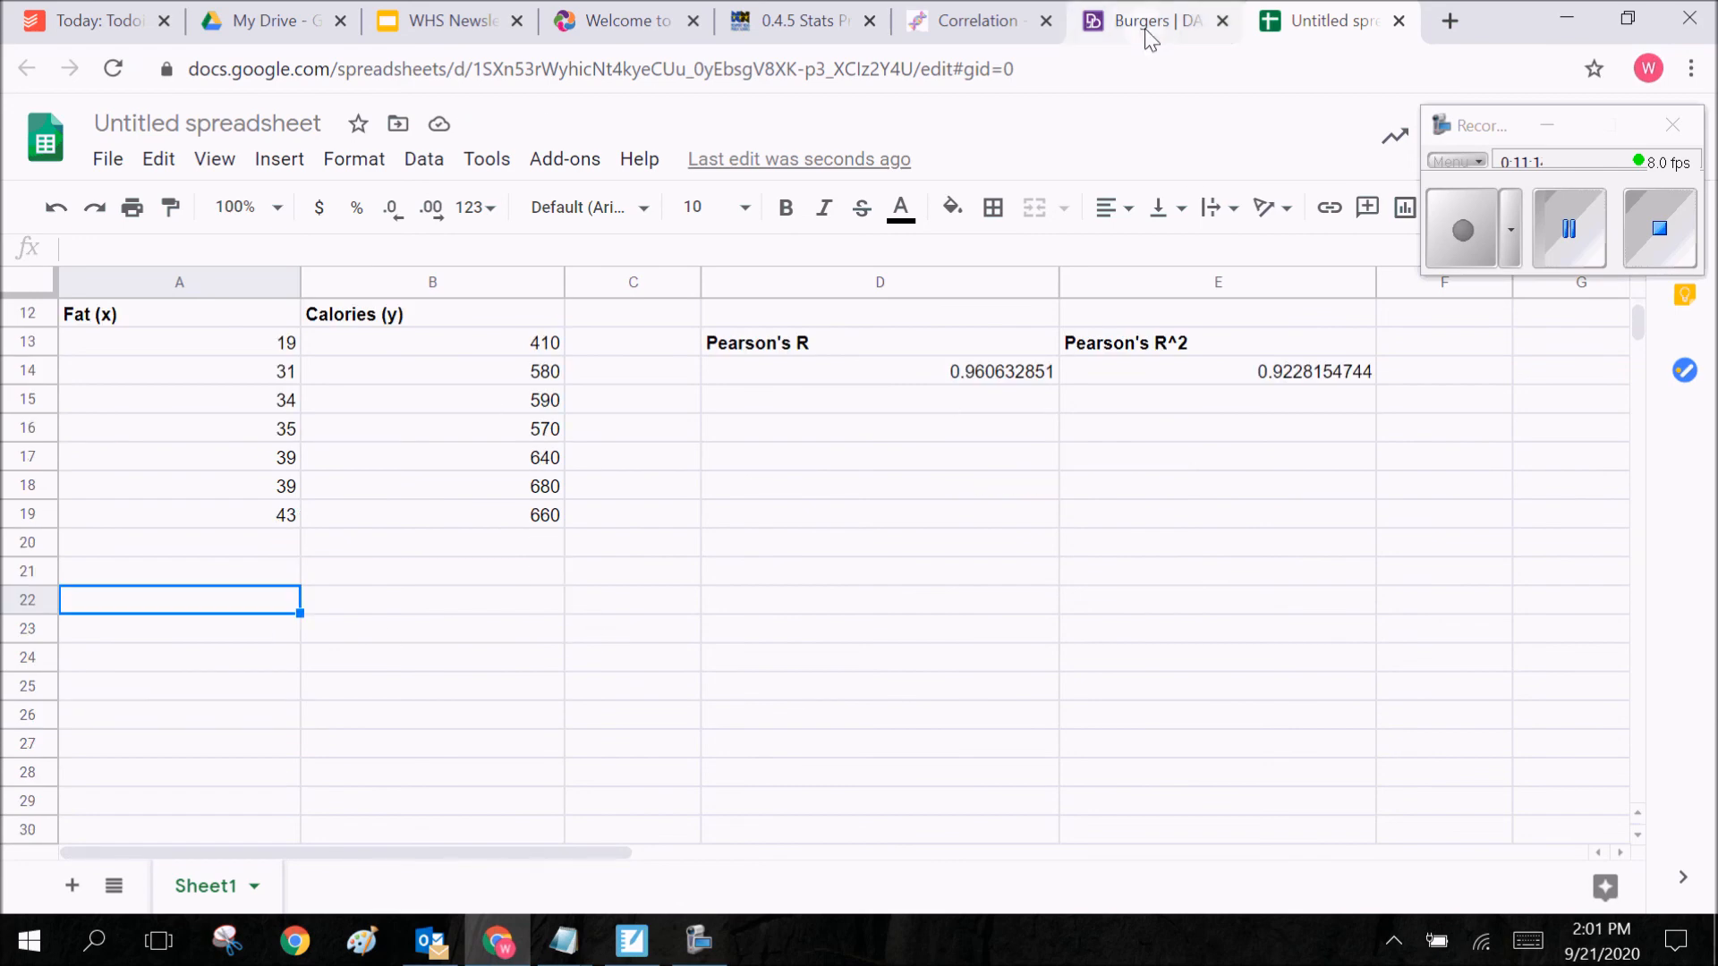
Switch to the DASL site and return from the Burgers dataset to its home page
left_click(1190, 20)
scroll(806, 375, "up", 6)
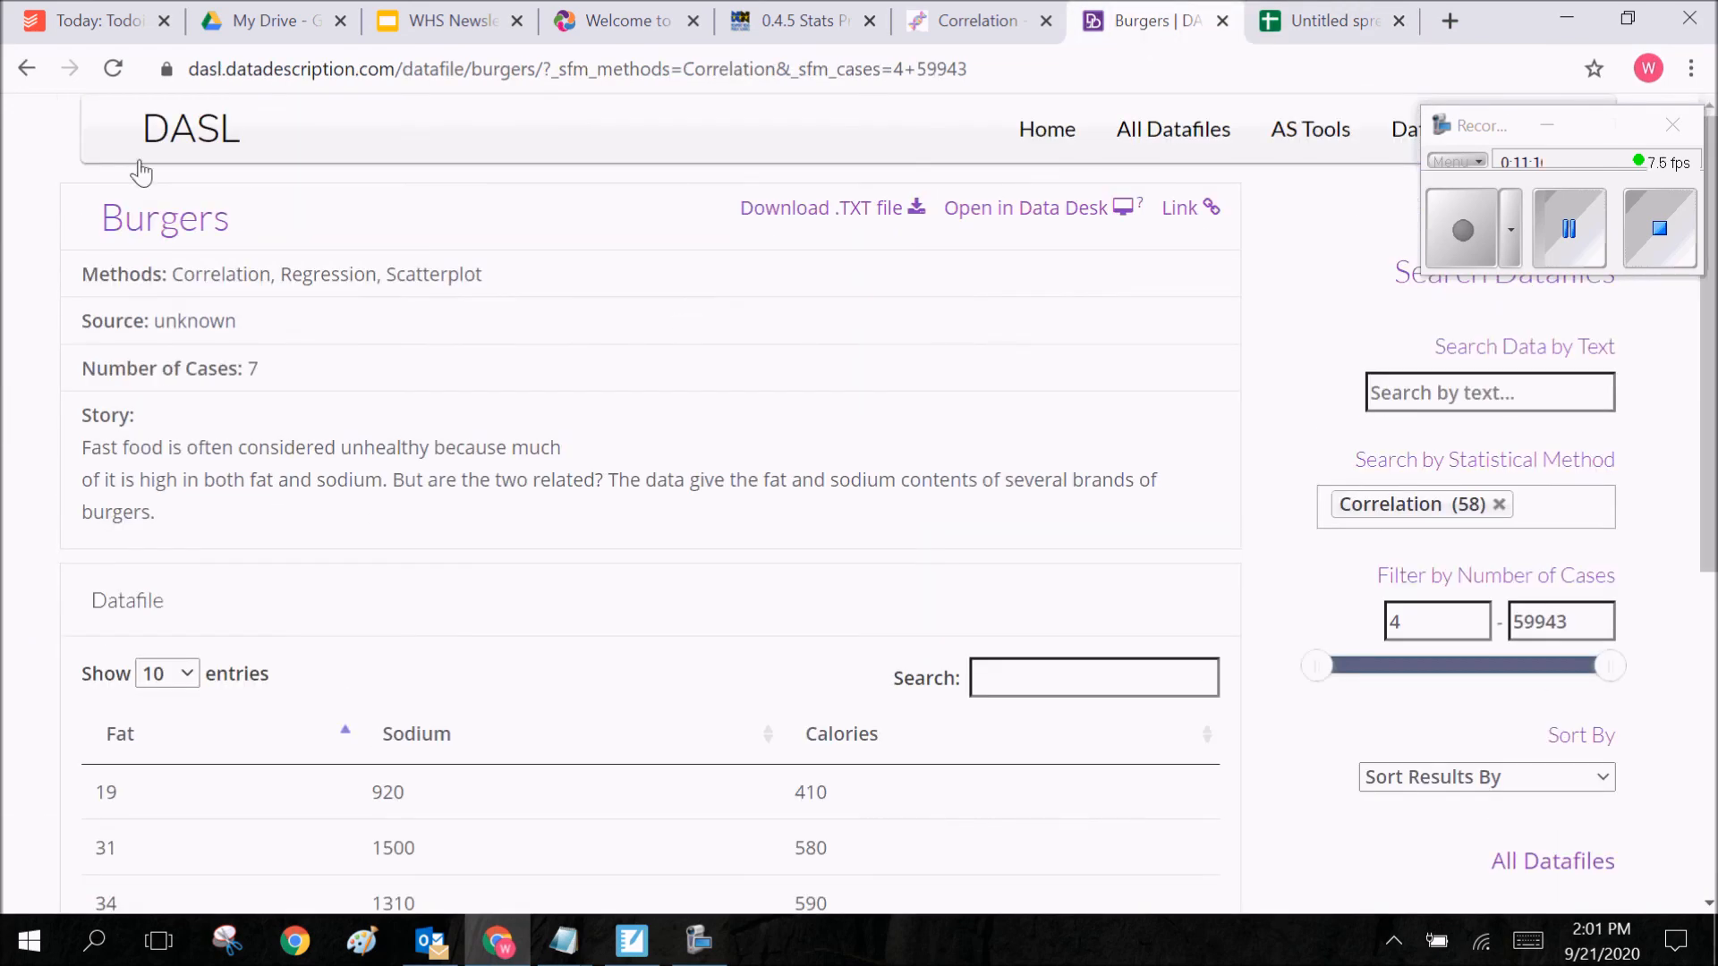
left_click(25, 70)
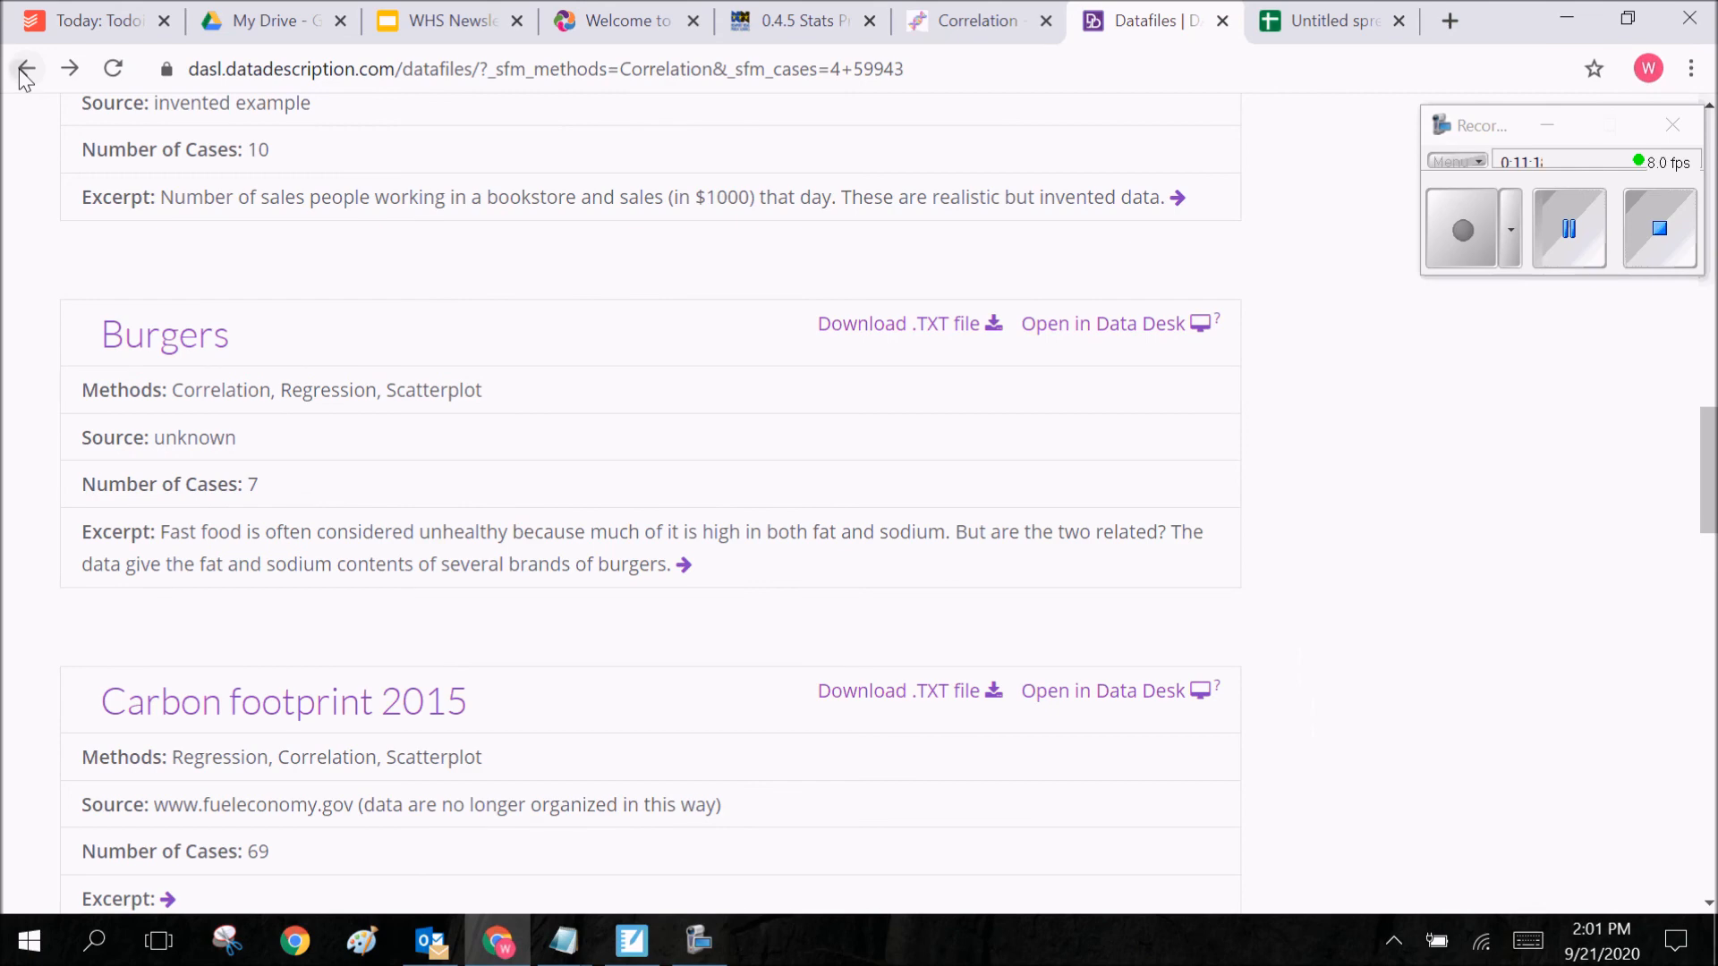
left_click(25, 70)
Review the Chi-Square formula and instructions in the 0.4.5 Stats assignment on Canvas
left_click(792, 20)
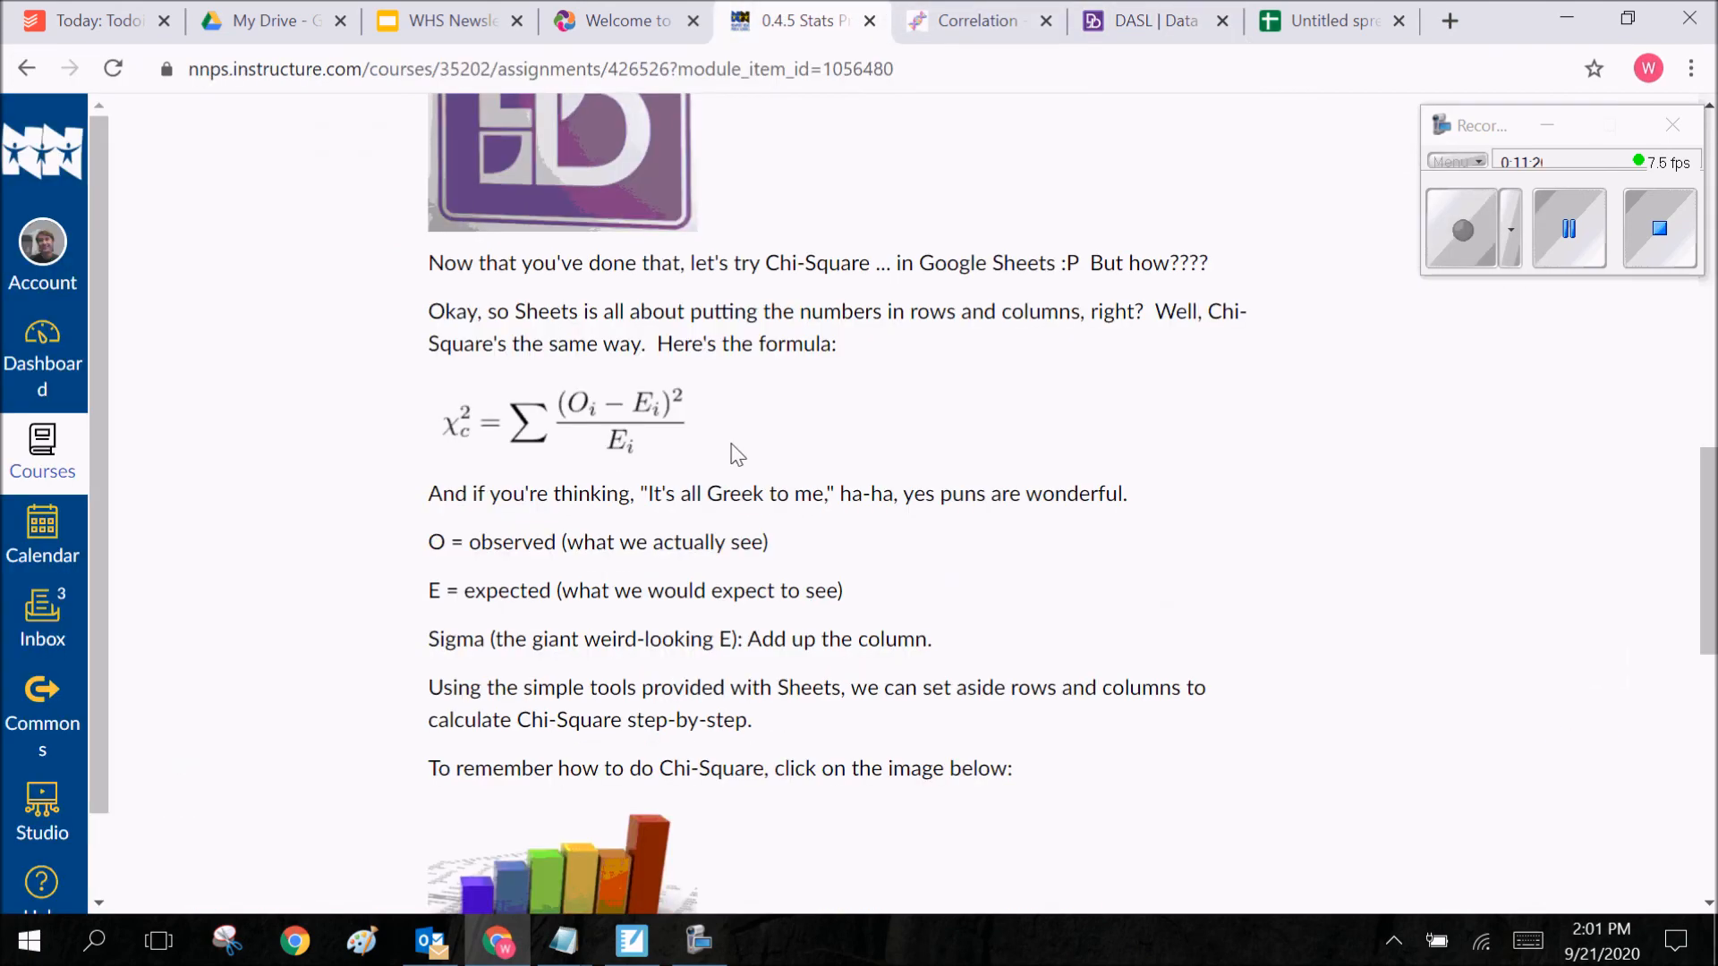
scroll(809, 380, "down", 3)
scroll(671, 389, "up", 2)
scroll(582, 407, "up", 1)
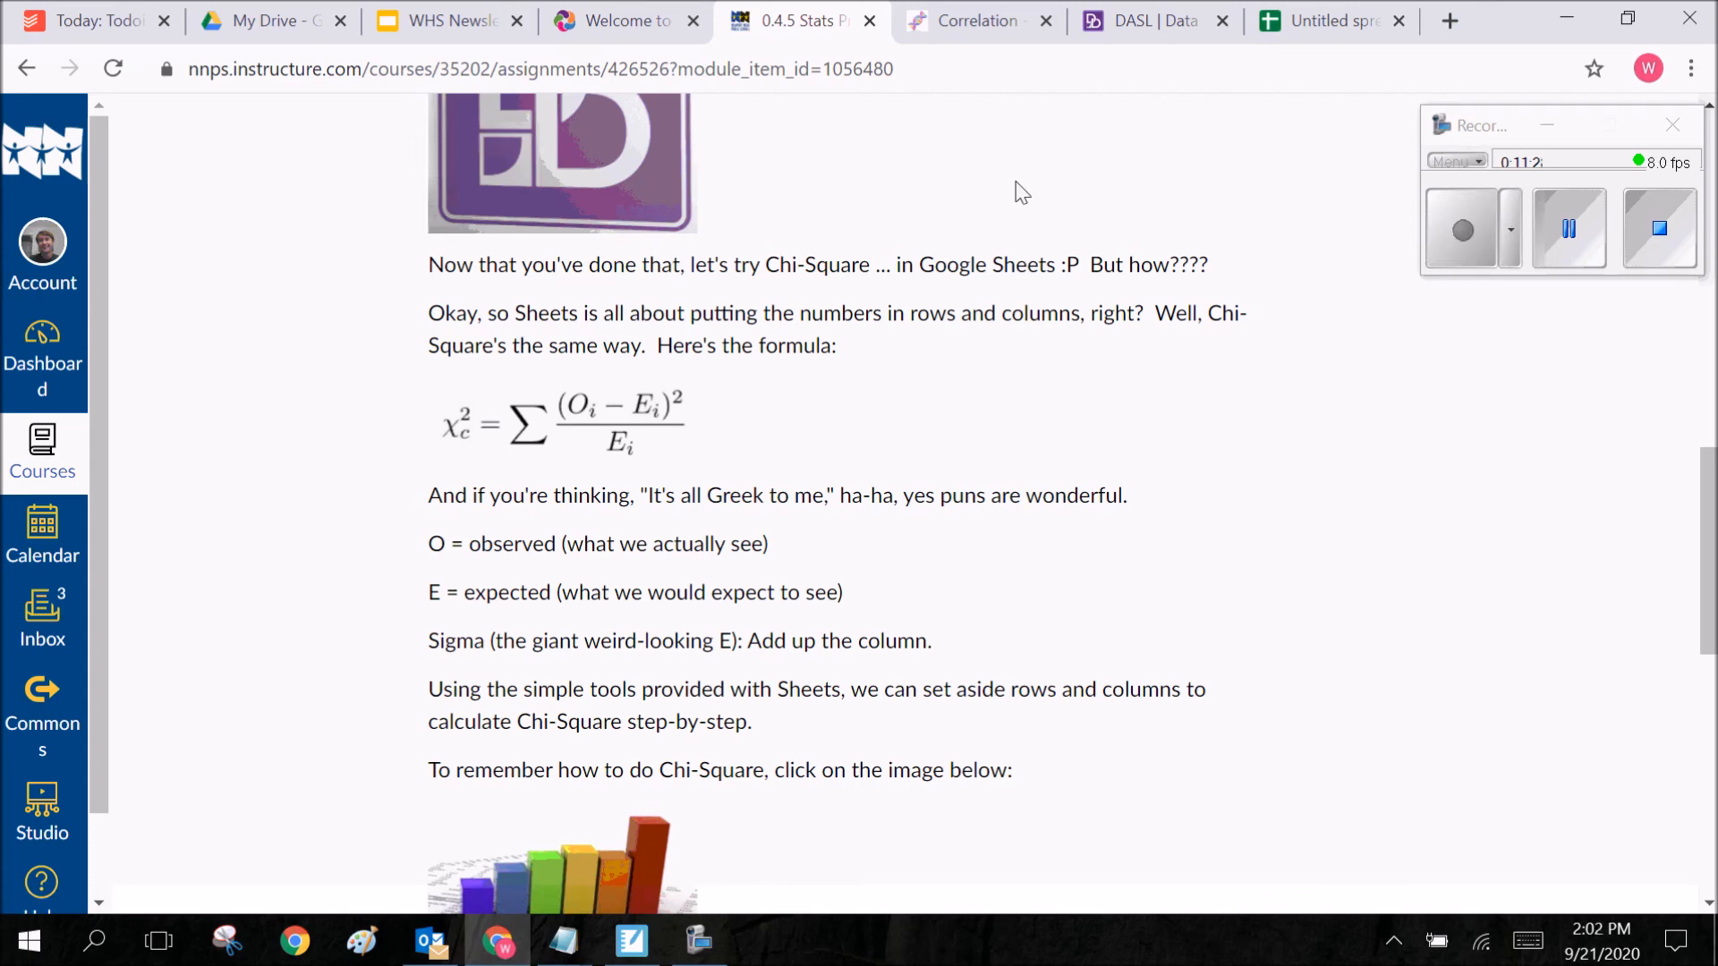
Switch to the DASL site and filter the datafiles by the Chi Square Tests statistical method
left_click(1135, 27)
left_click(1332, 501)
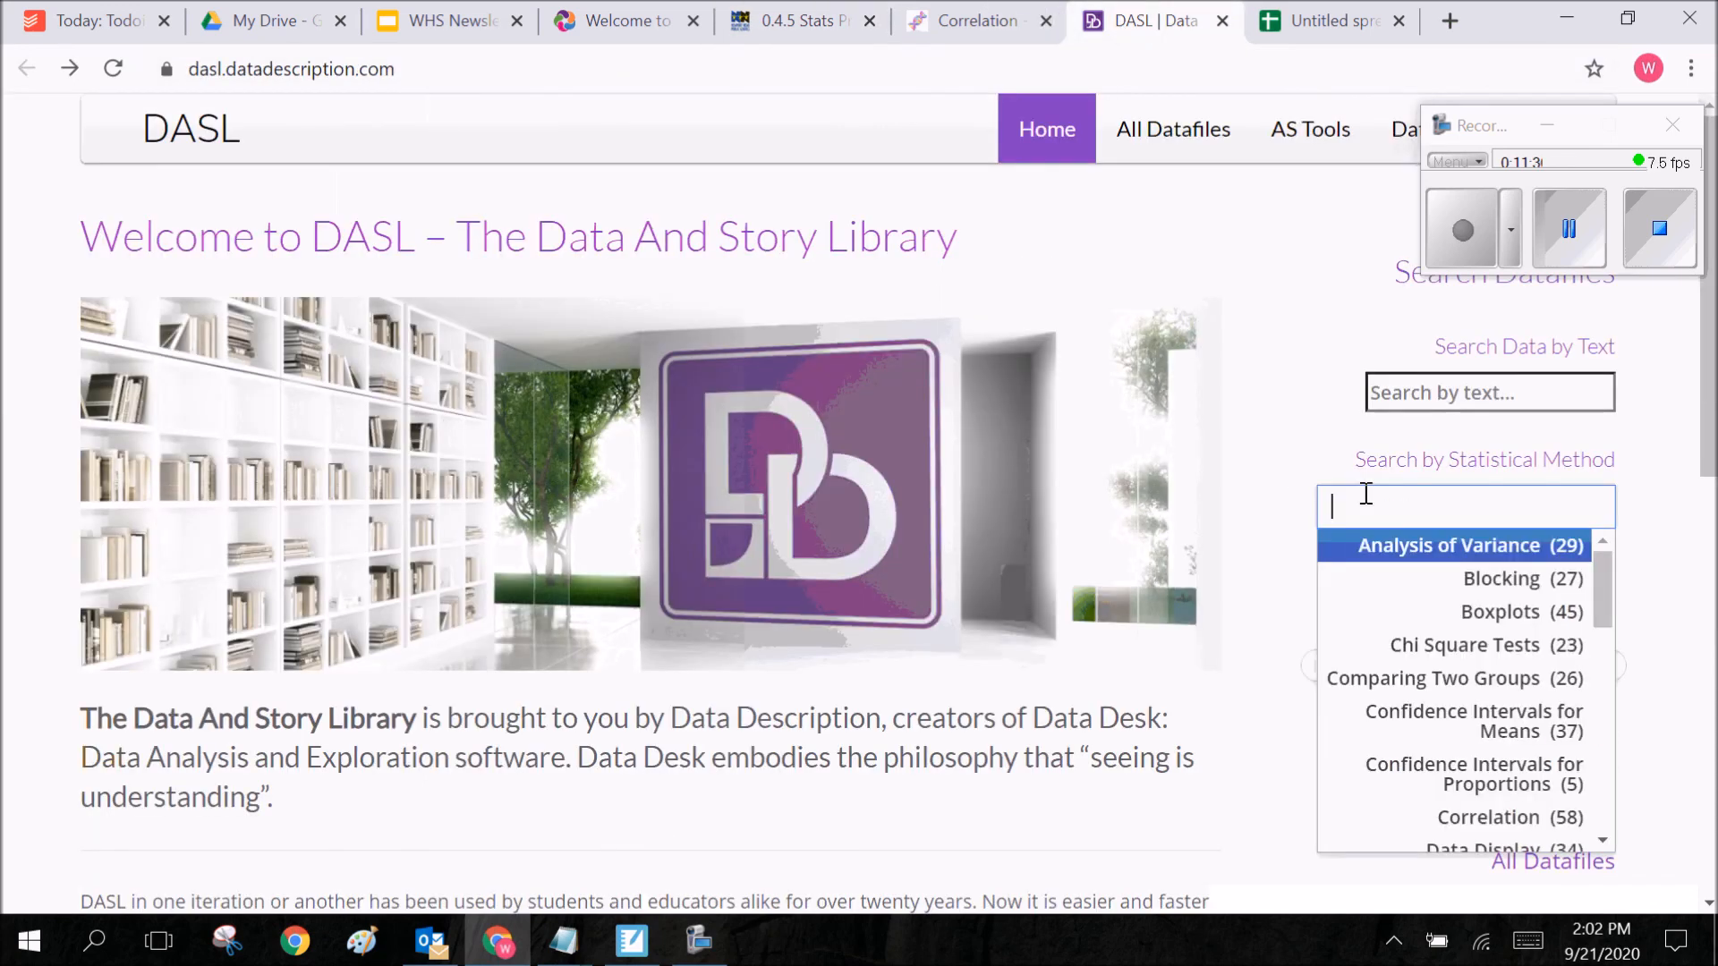
scroll(1472, 639, "down", 2)
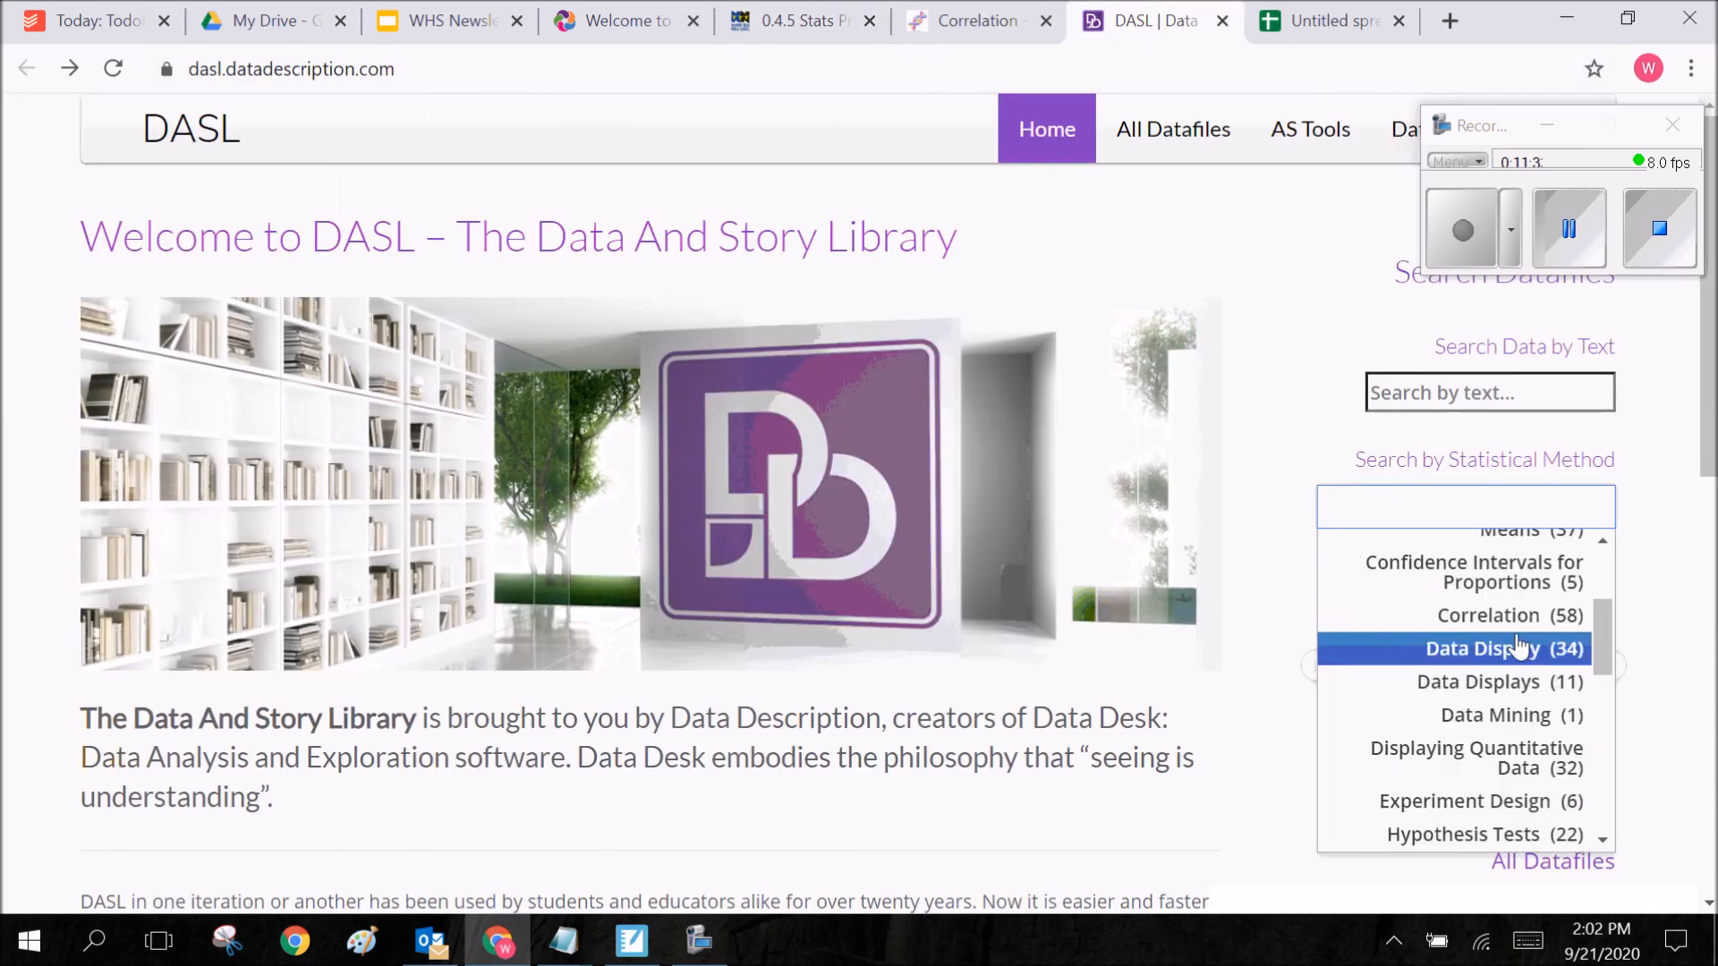
scroll(1513, 649, "up", 2)
left_click(1512, 645)
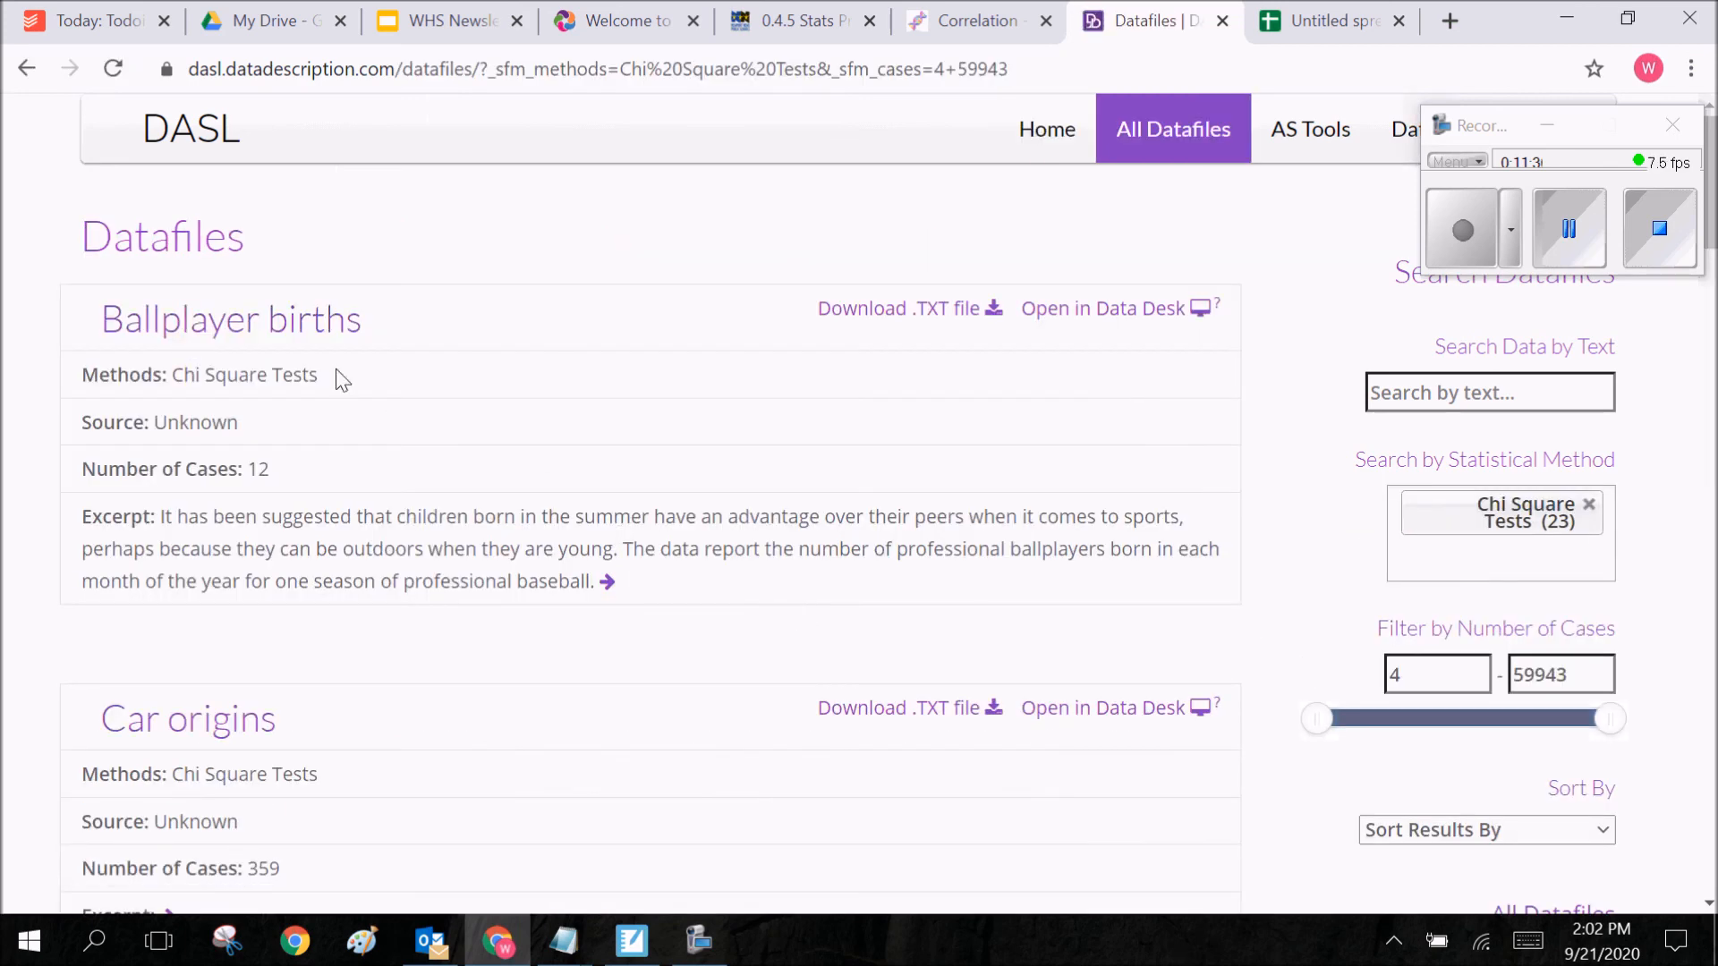
Open the Ballplayer births dataset and look through its data table
left_click(331, 323)
left_click_drag(242, 374, 376, 376)
left_click(592, 426)
scroll(841, 496, "down", 6)
scroll(845, 519, "up", 1)
scroll(353, 449, "down", 2)
scroll(376, 412, "up", 5)
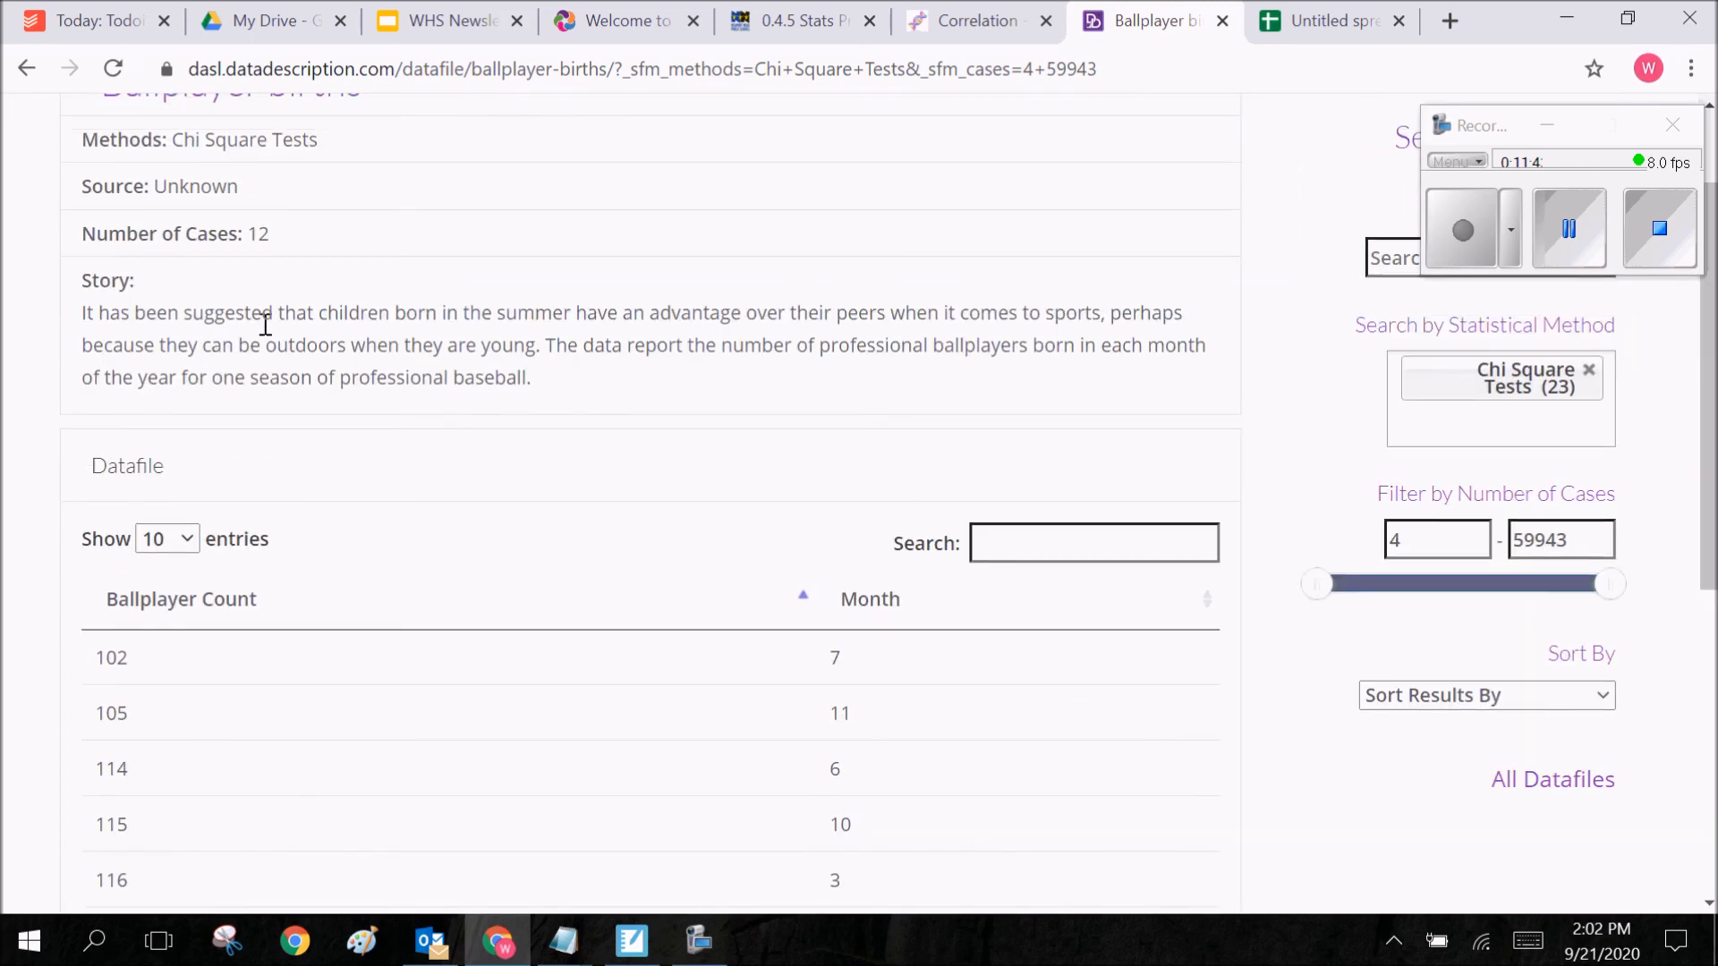
Examine the Ballplayer births story and the ballplayer count for each month of birth
left_click_drag(185, 319, 548, 385)
left_click(549, 385)
scroll(1020, 313, "down", 5)
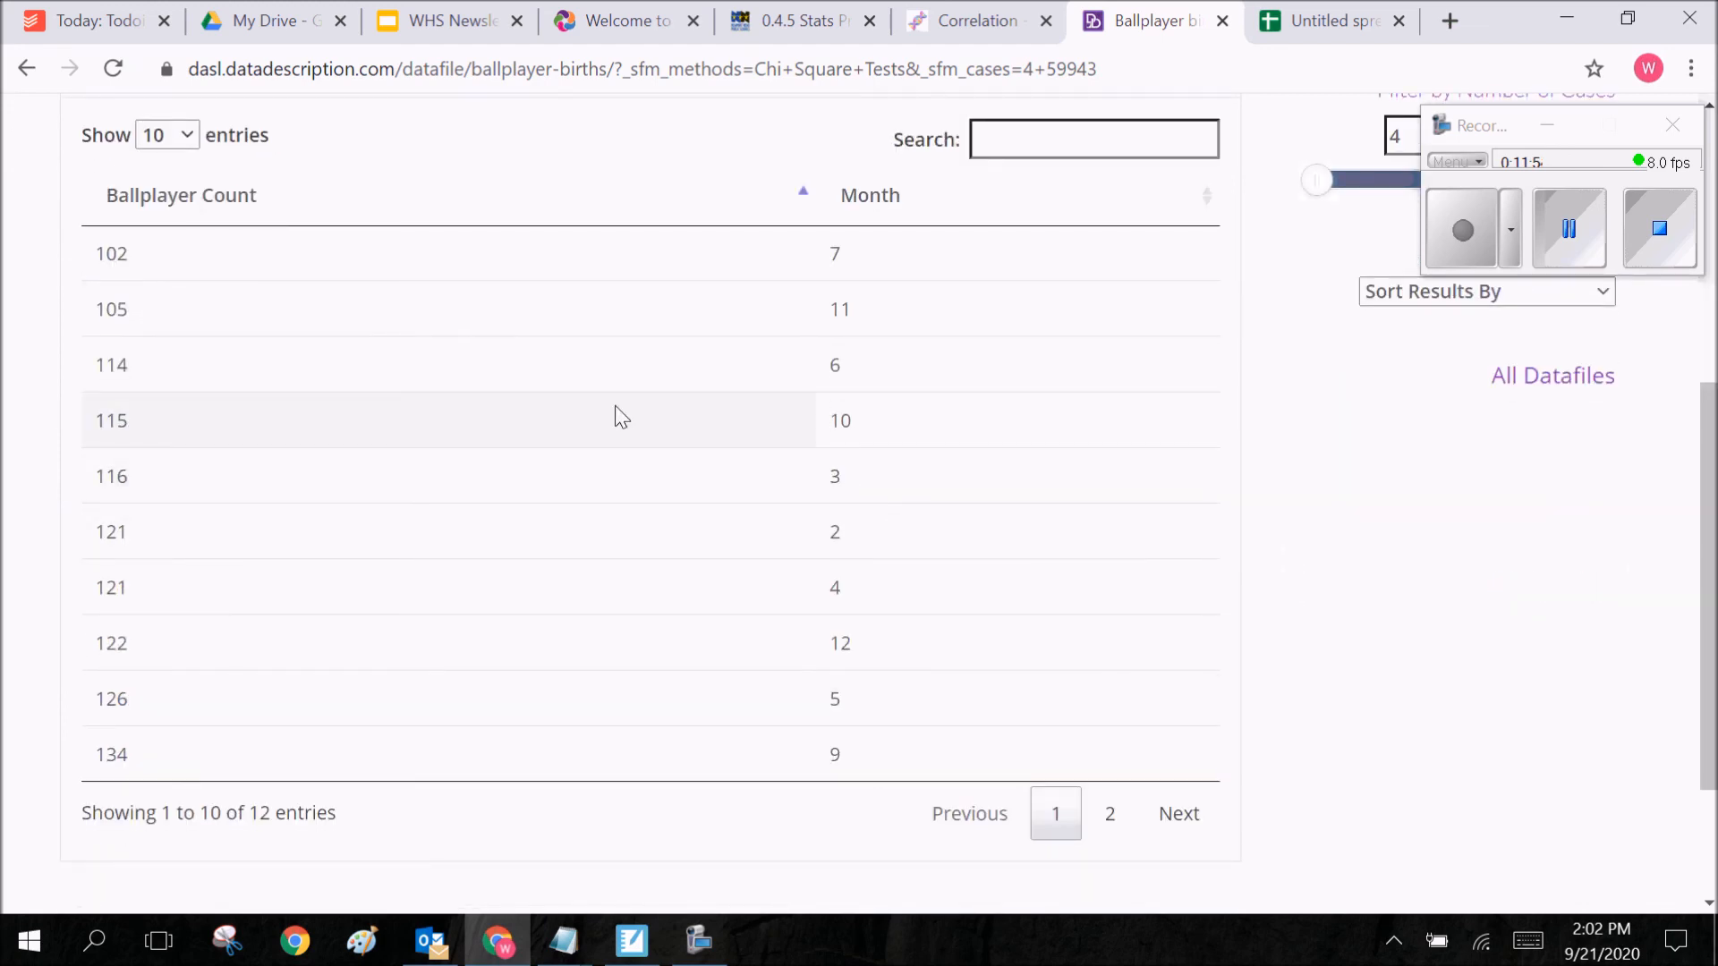
scroll(674, 433, "up", 3)
scroll(743, 376, "down", 3)
scroll(376, 551, "up", 4)
scroll(495, 402, "down", 1)
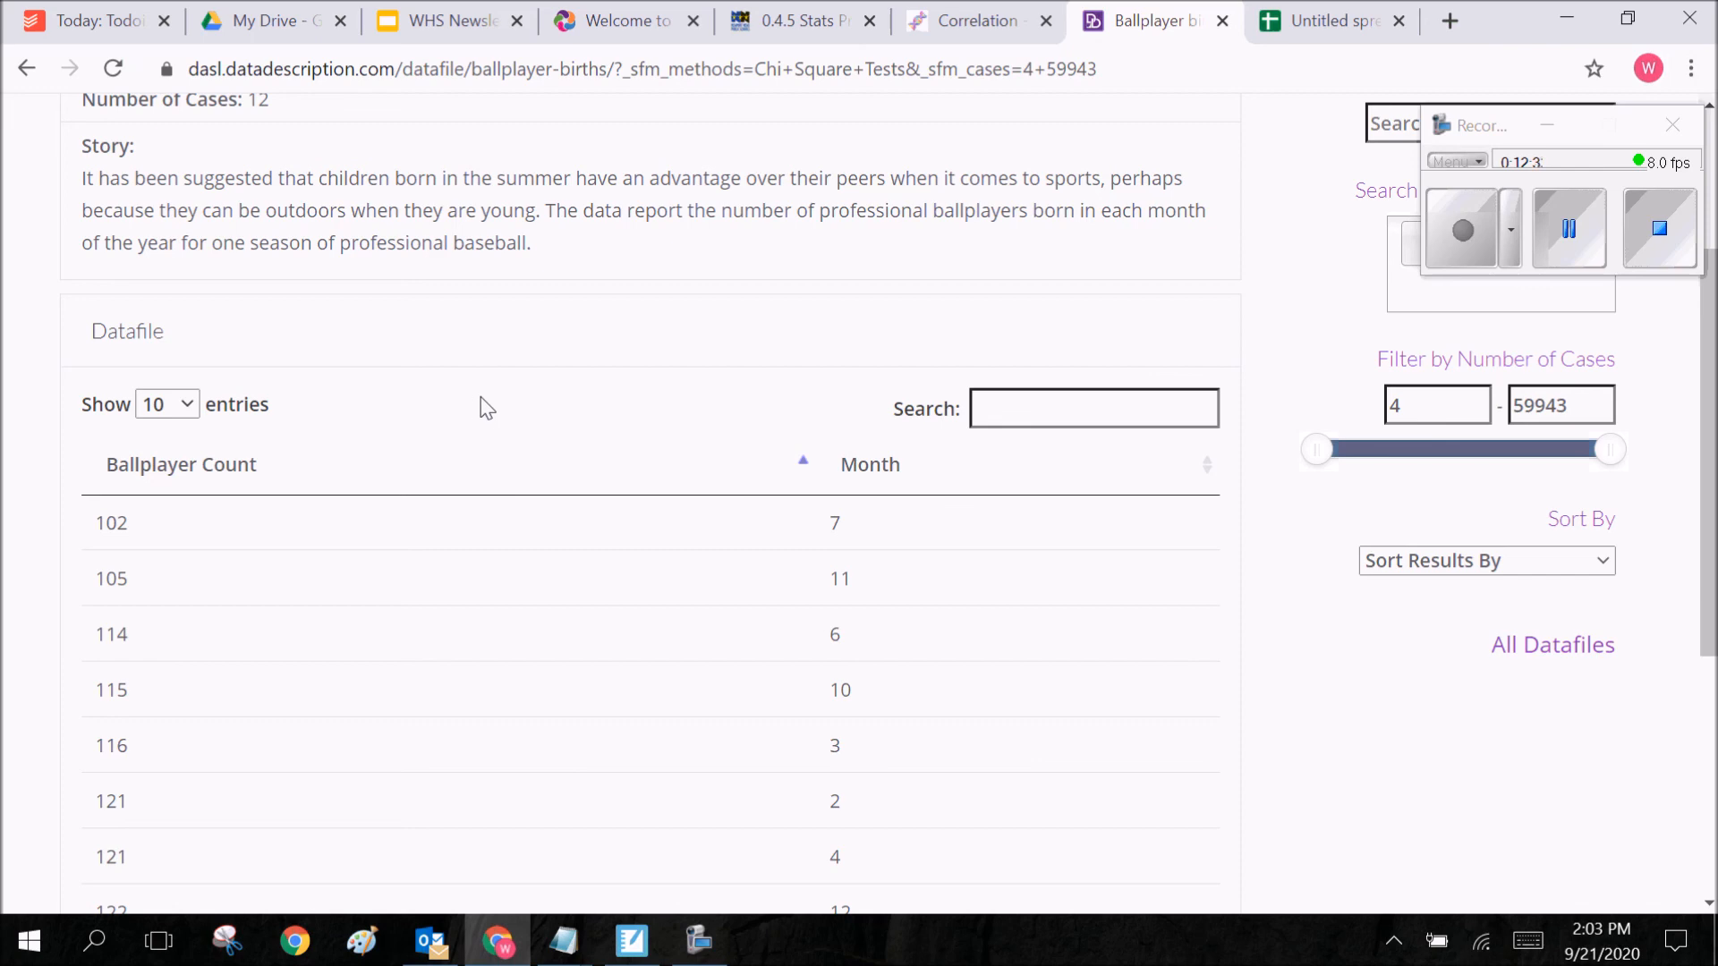
left_click_drag(141, 535, 97, 531)
left_click(740, 418)
scroll(564, 515, "down", 1)
scroll(447, 329, "down", 1)
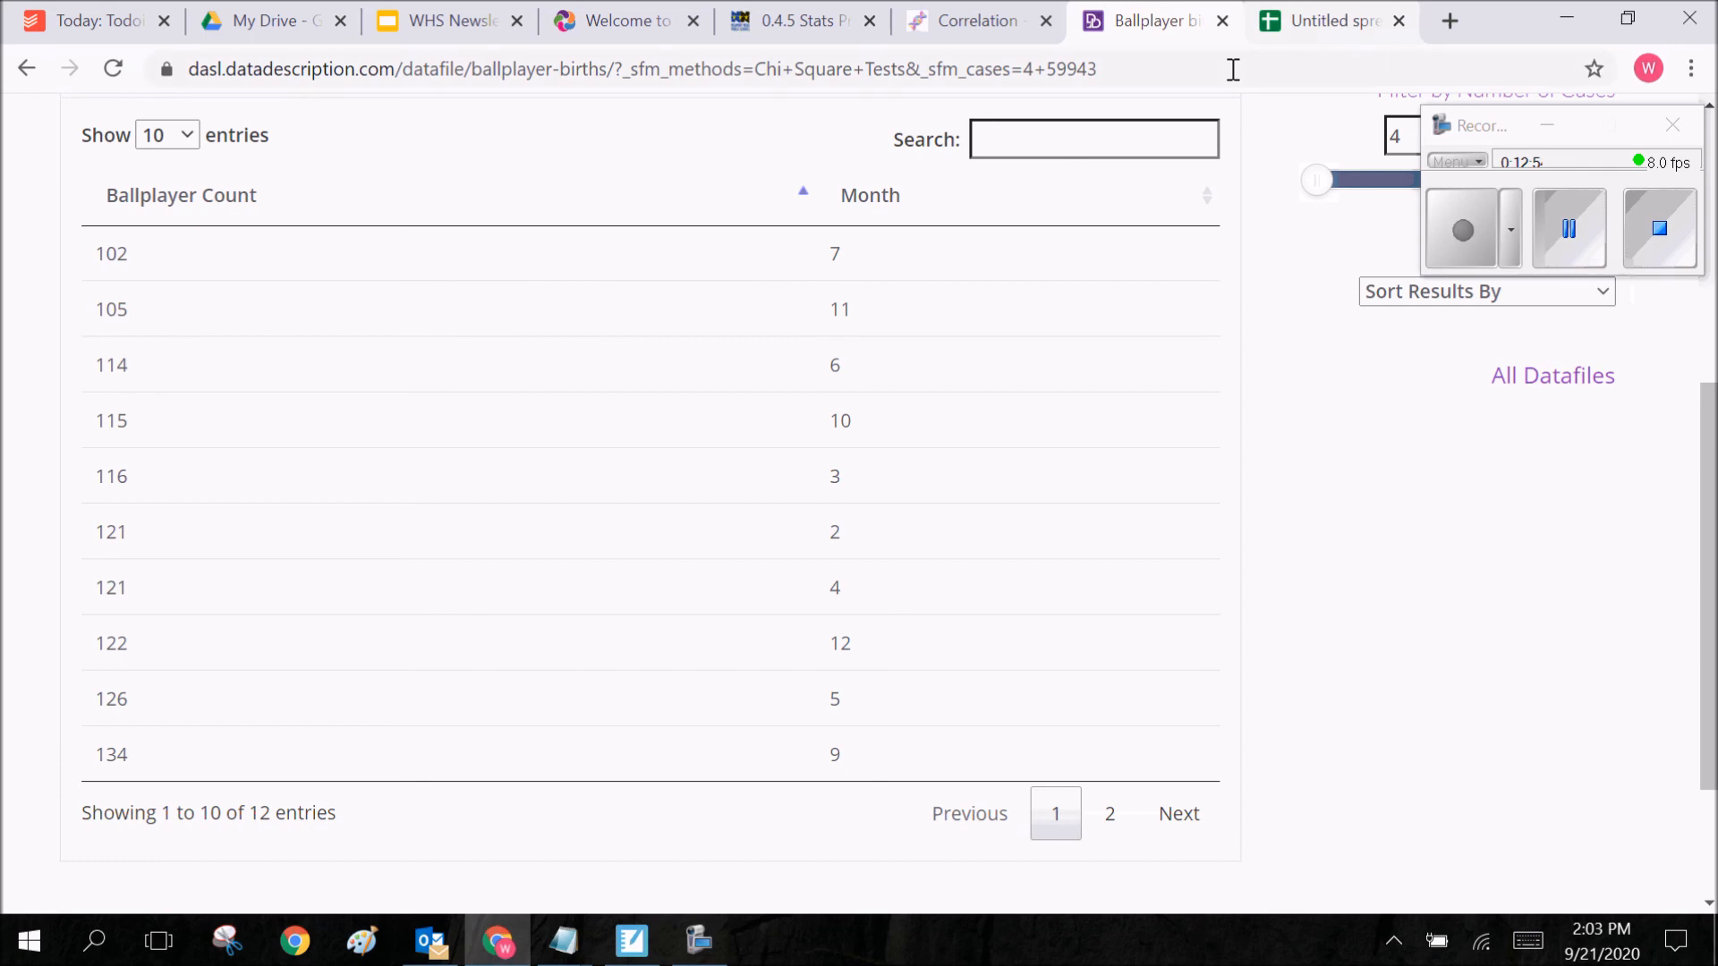
Move the assignment's browser tab next to the spreadsheet's and review the definitions of observed and expected values
left_click_drag(792, 22, 1083, 19)
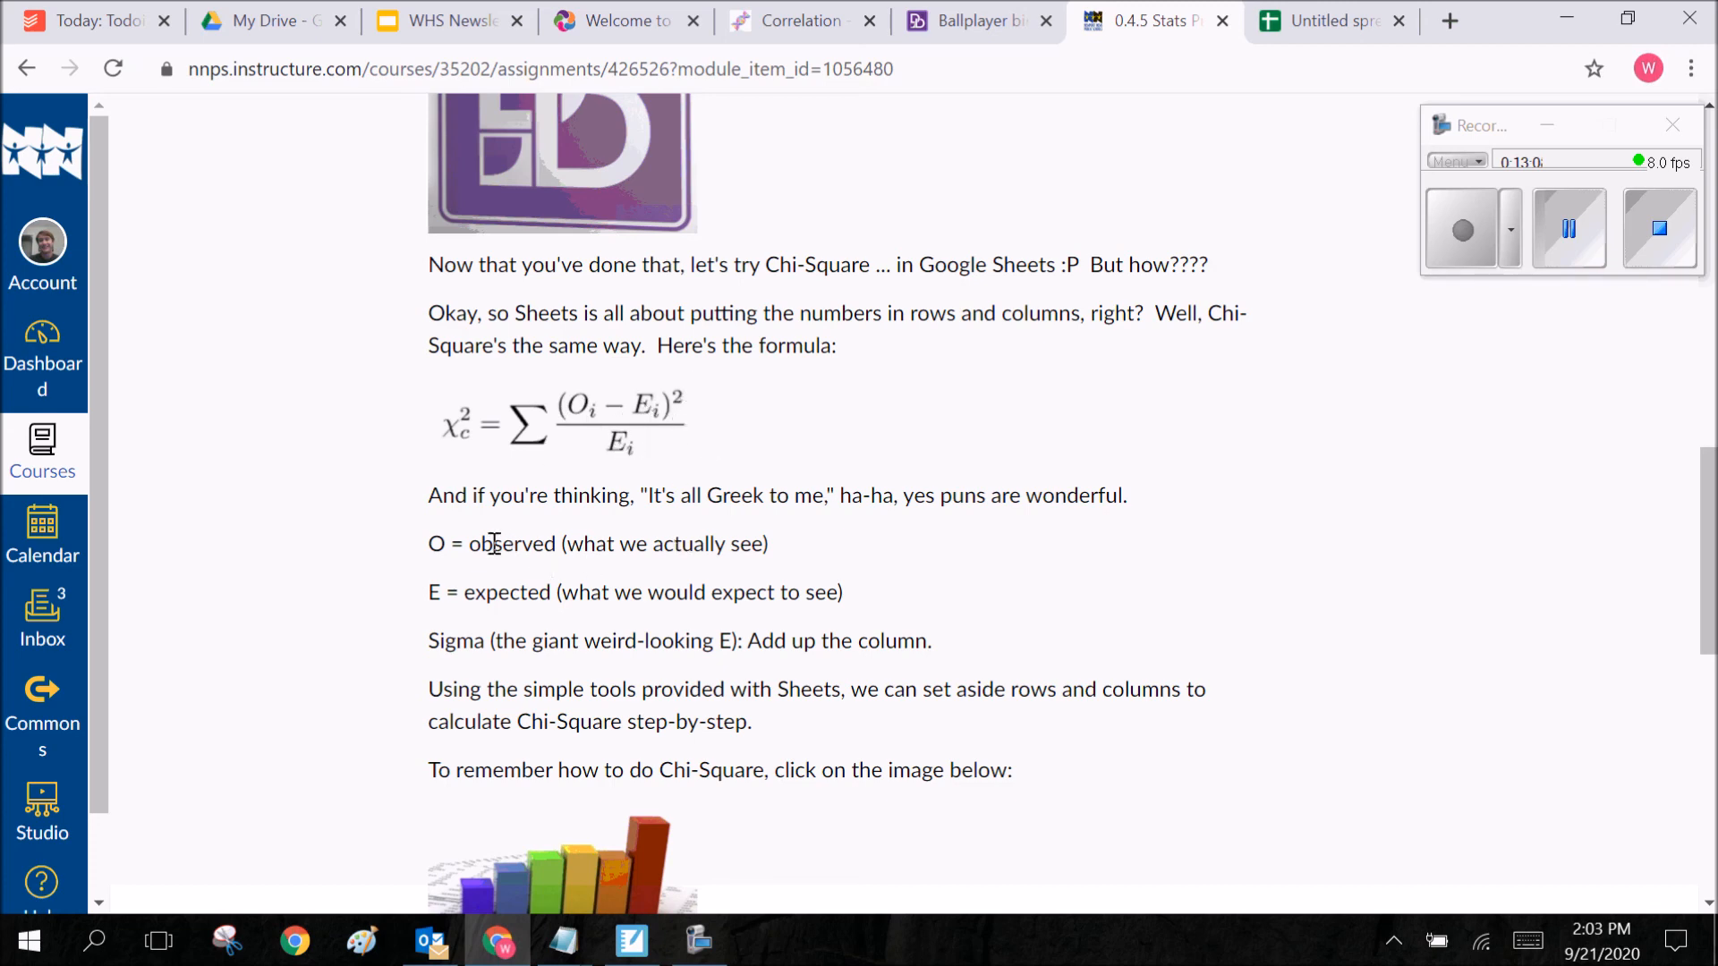
left_click_drag(471, 544, 921, 540)
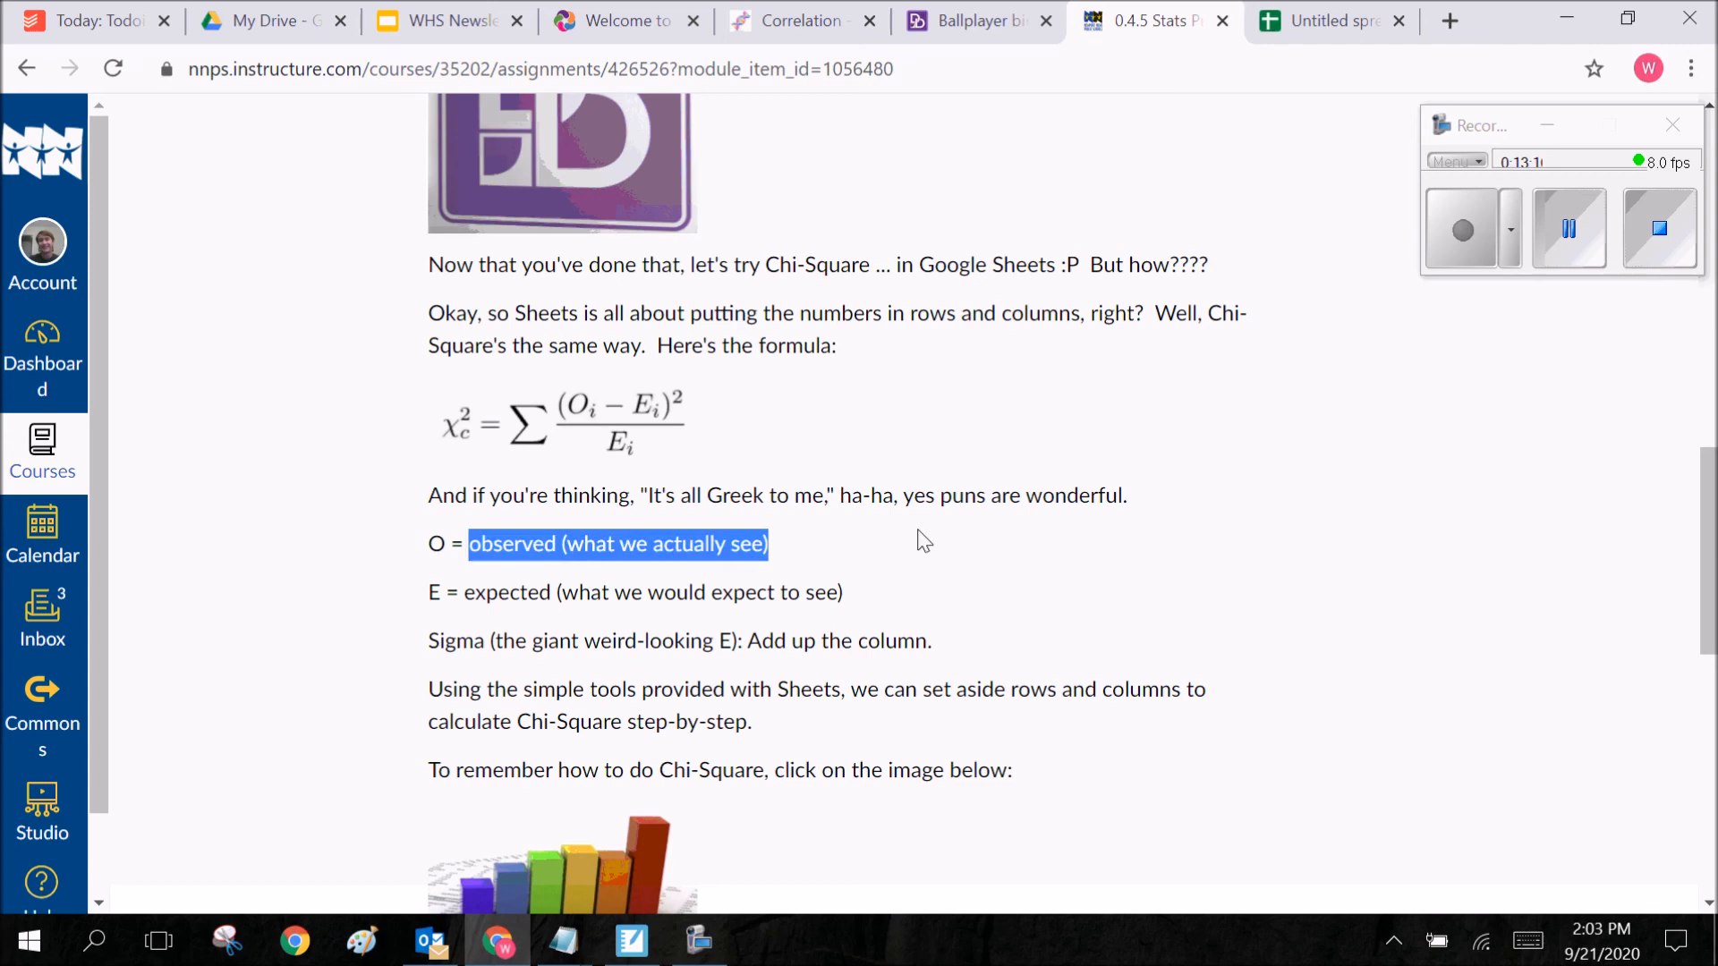
left_click(924, 541)
left_click_drag(467, 592, 992, 594)
left_click(991, 595)
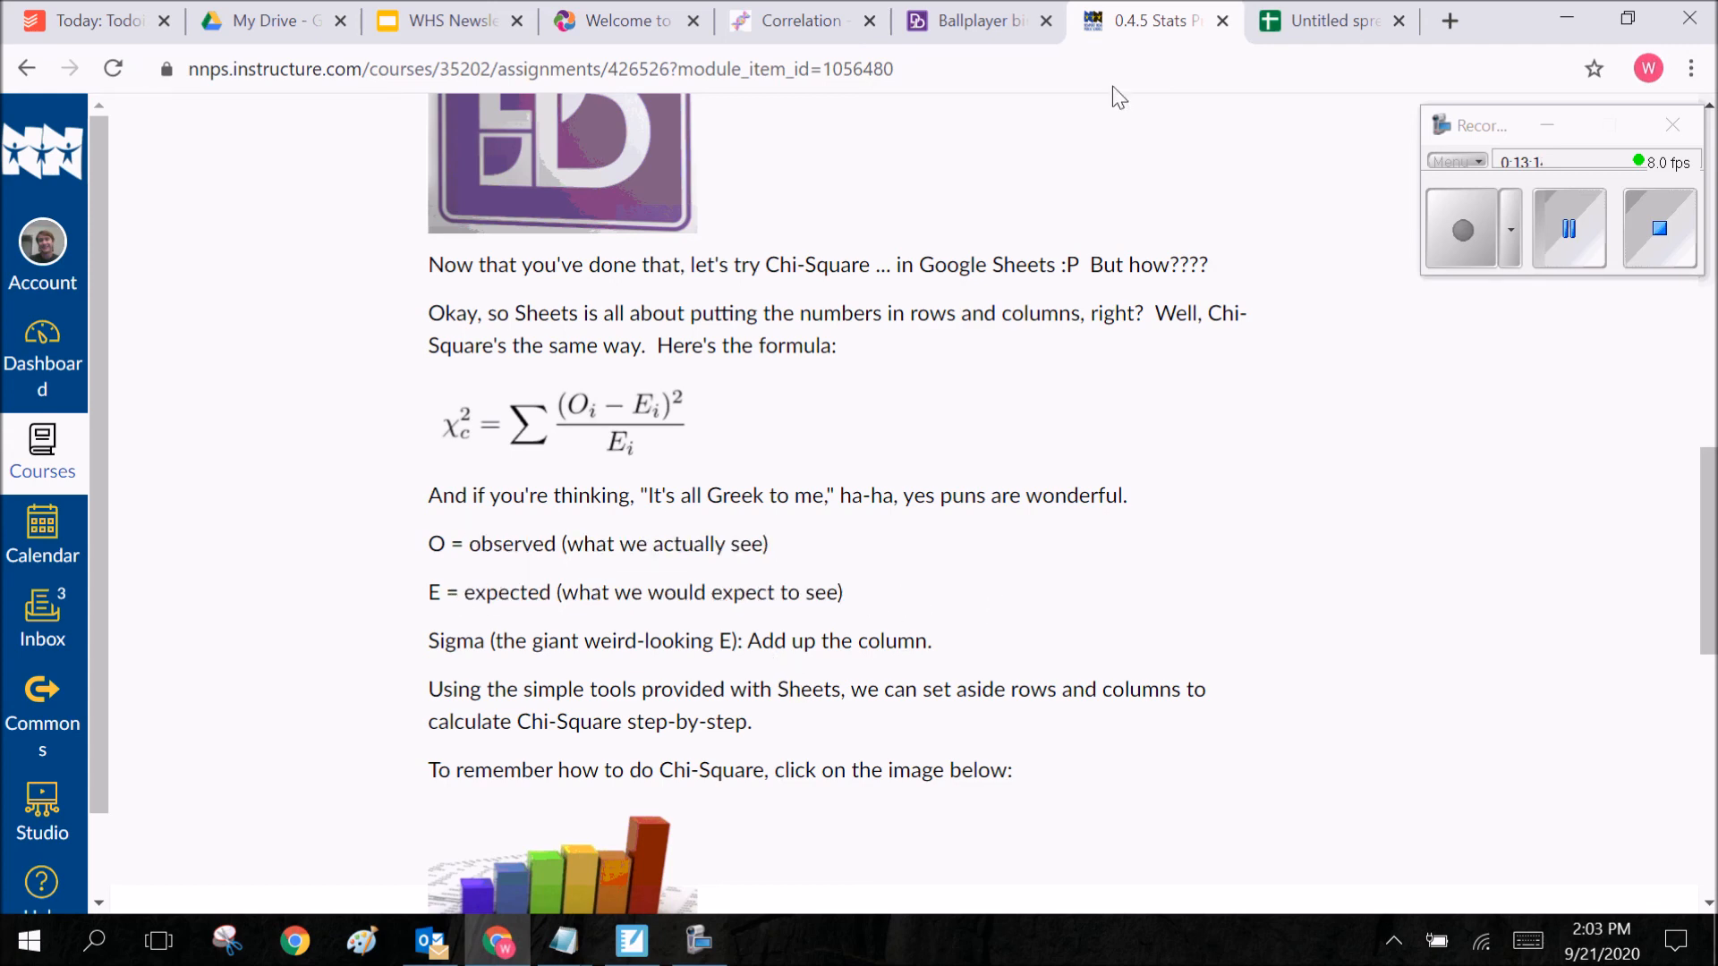
Check the spreadsheet's free space and compare the Ballplayer births data with the assignment's Chi-Square instructions
left_click(1337, 11)
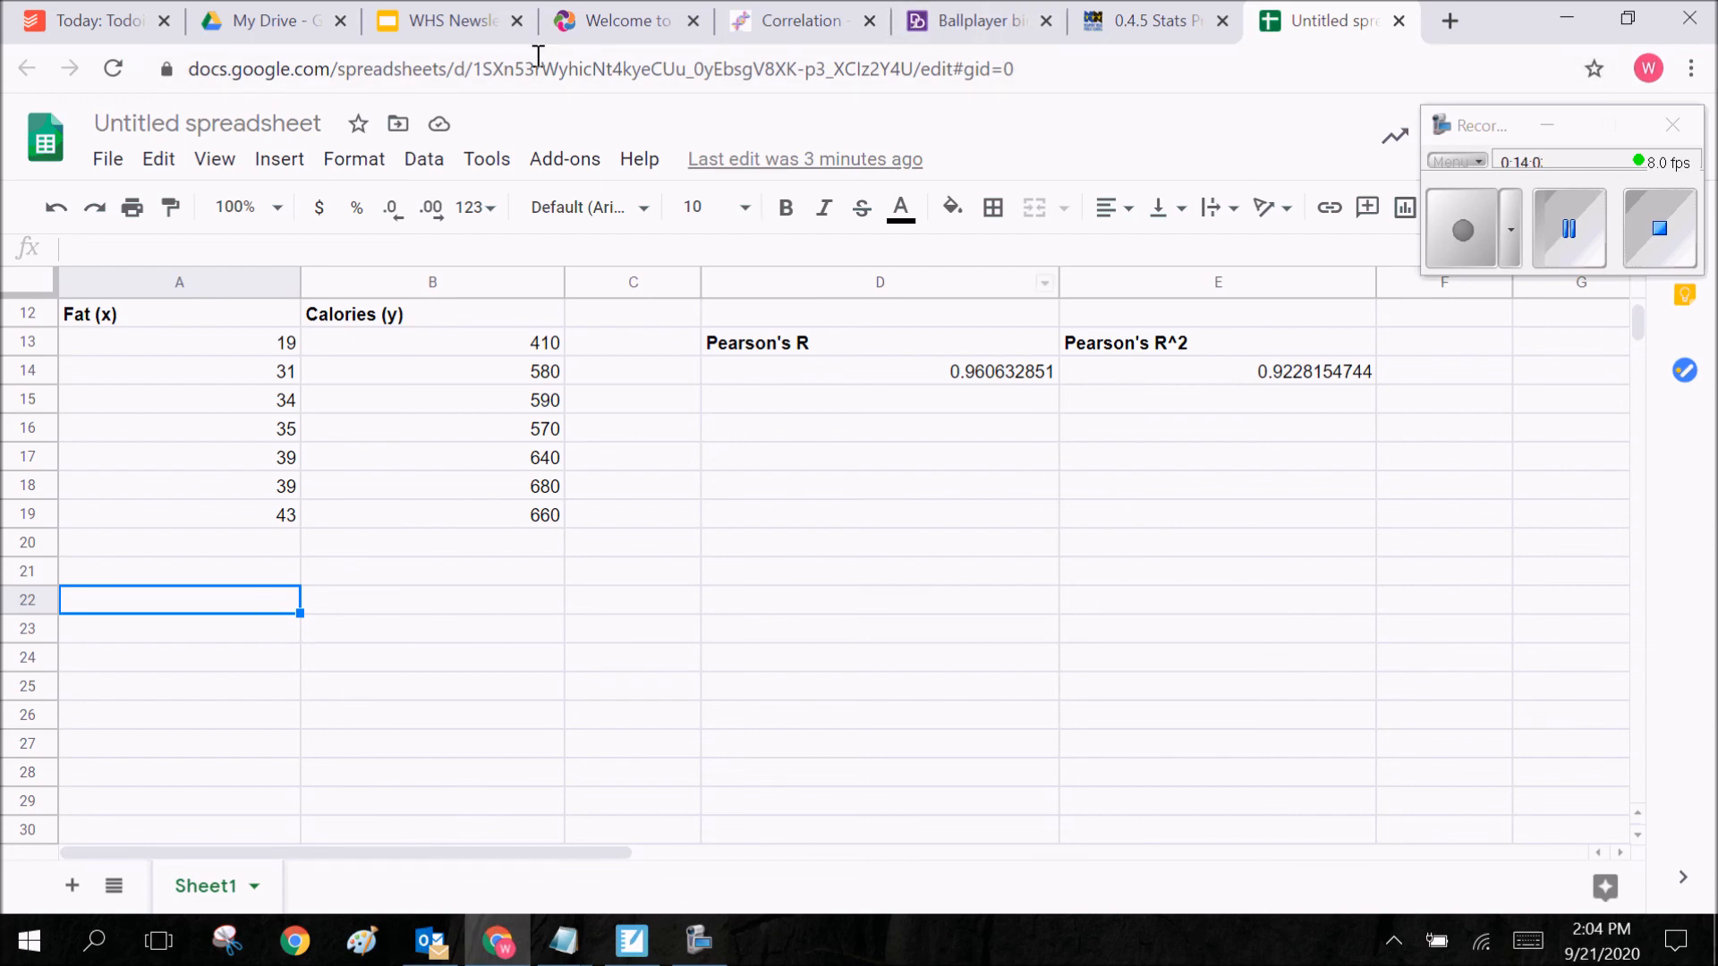
left_click(967, 21)
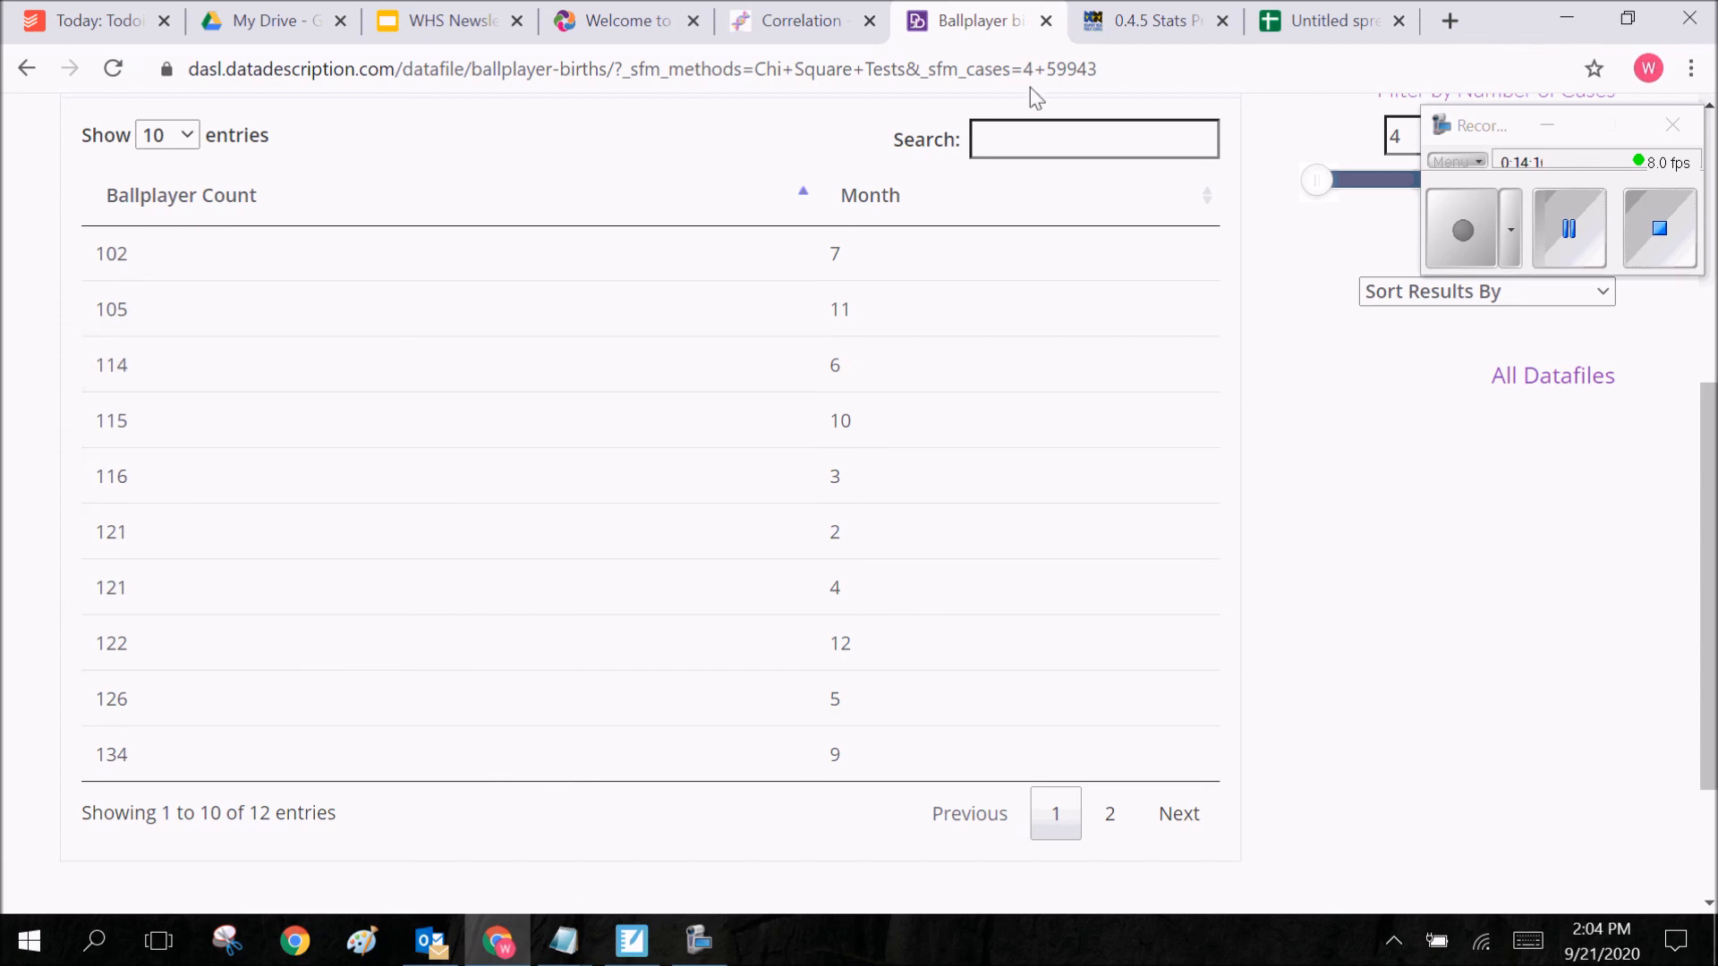
left_click(1137, 21)
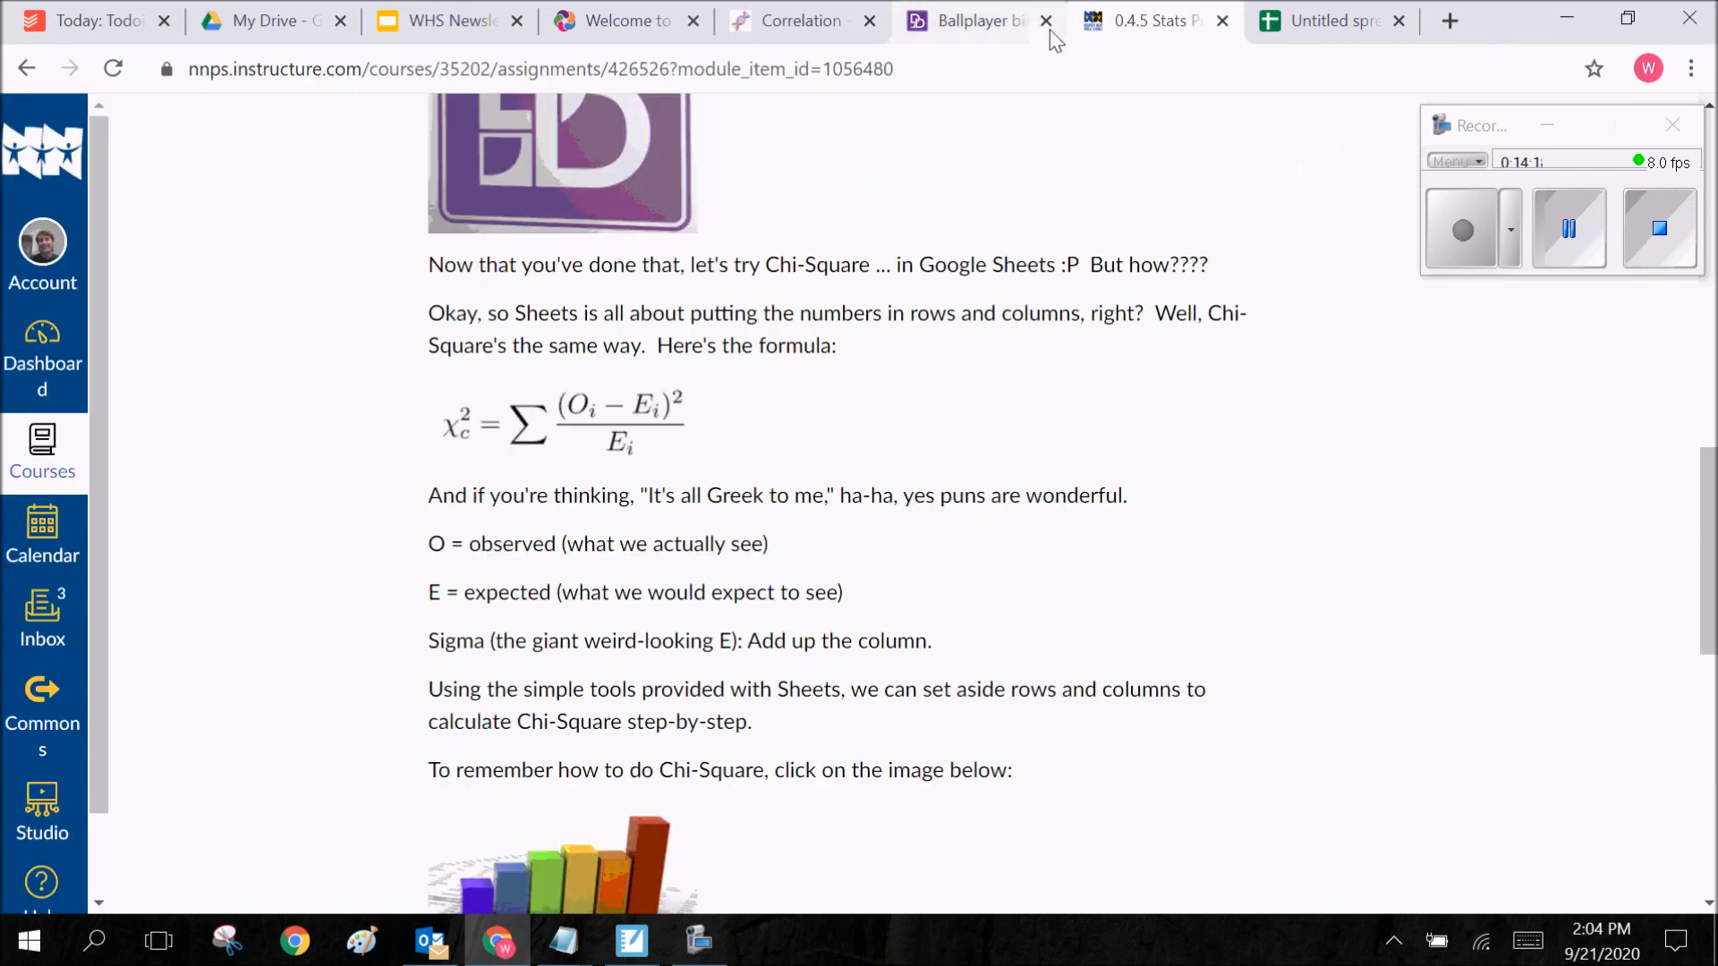
left_click(980, 27)
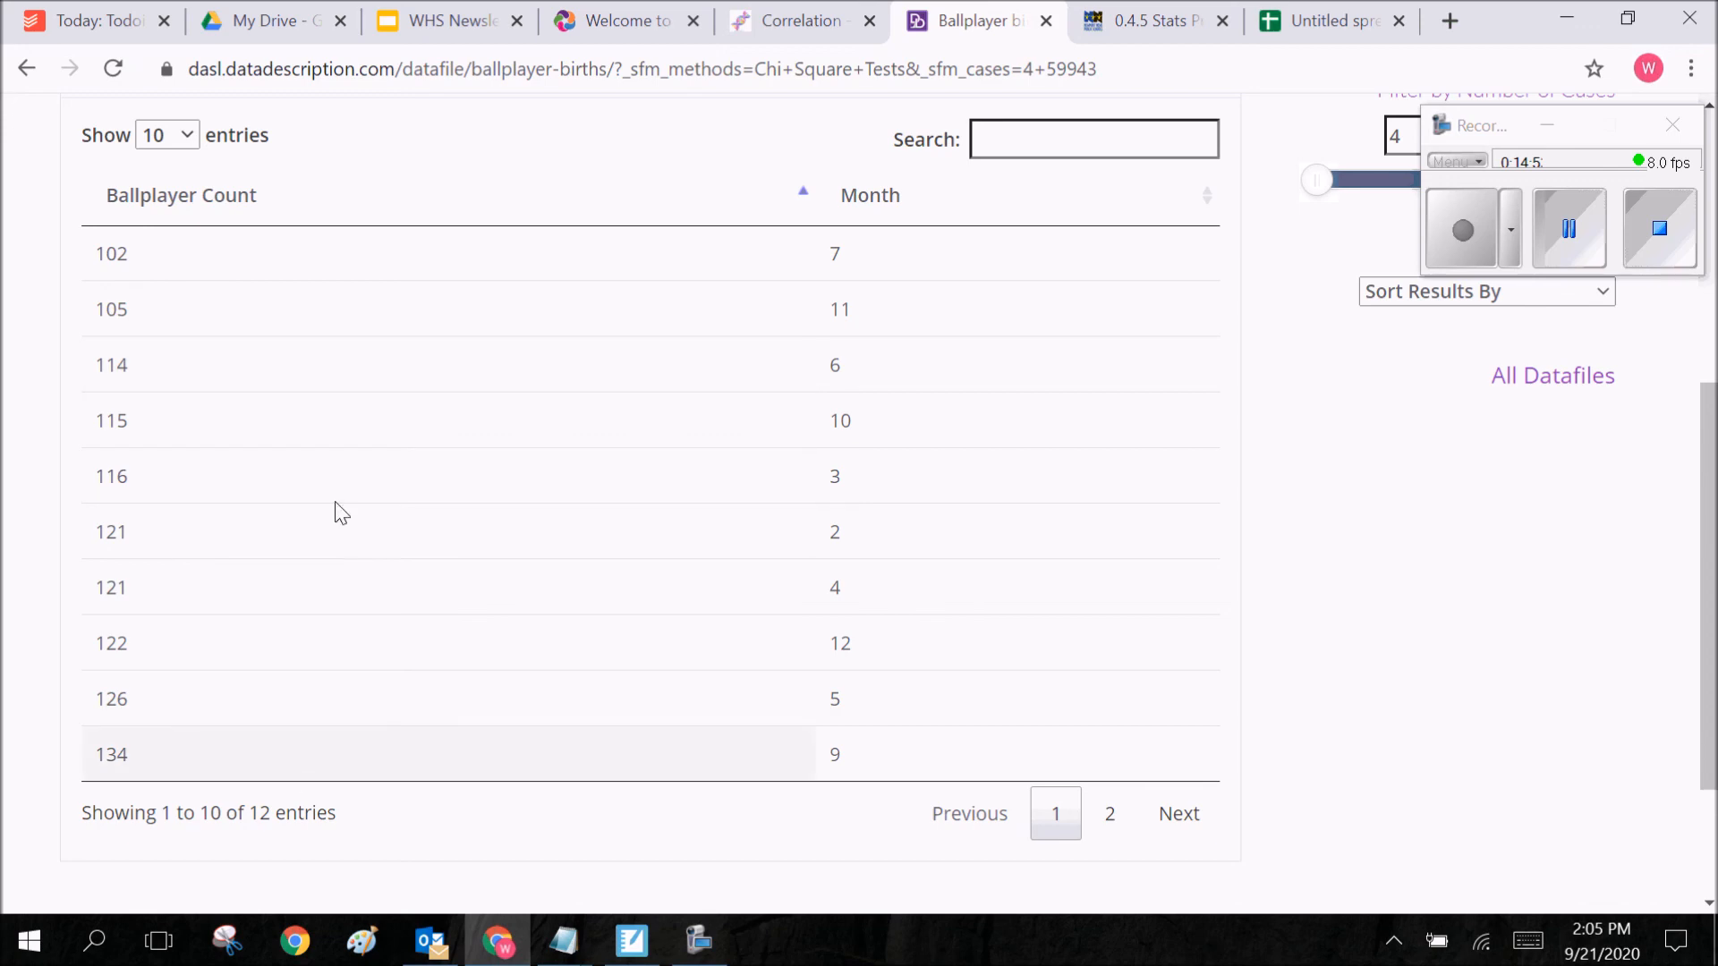
left_click(1150, 20)
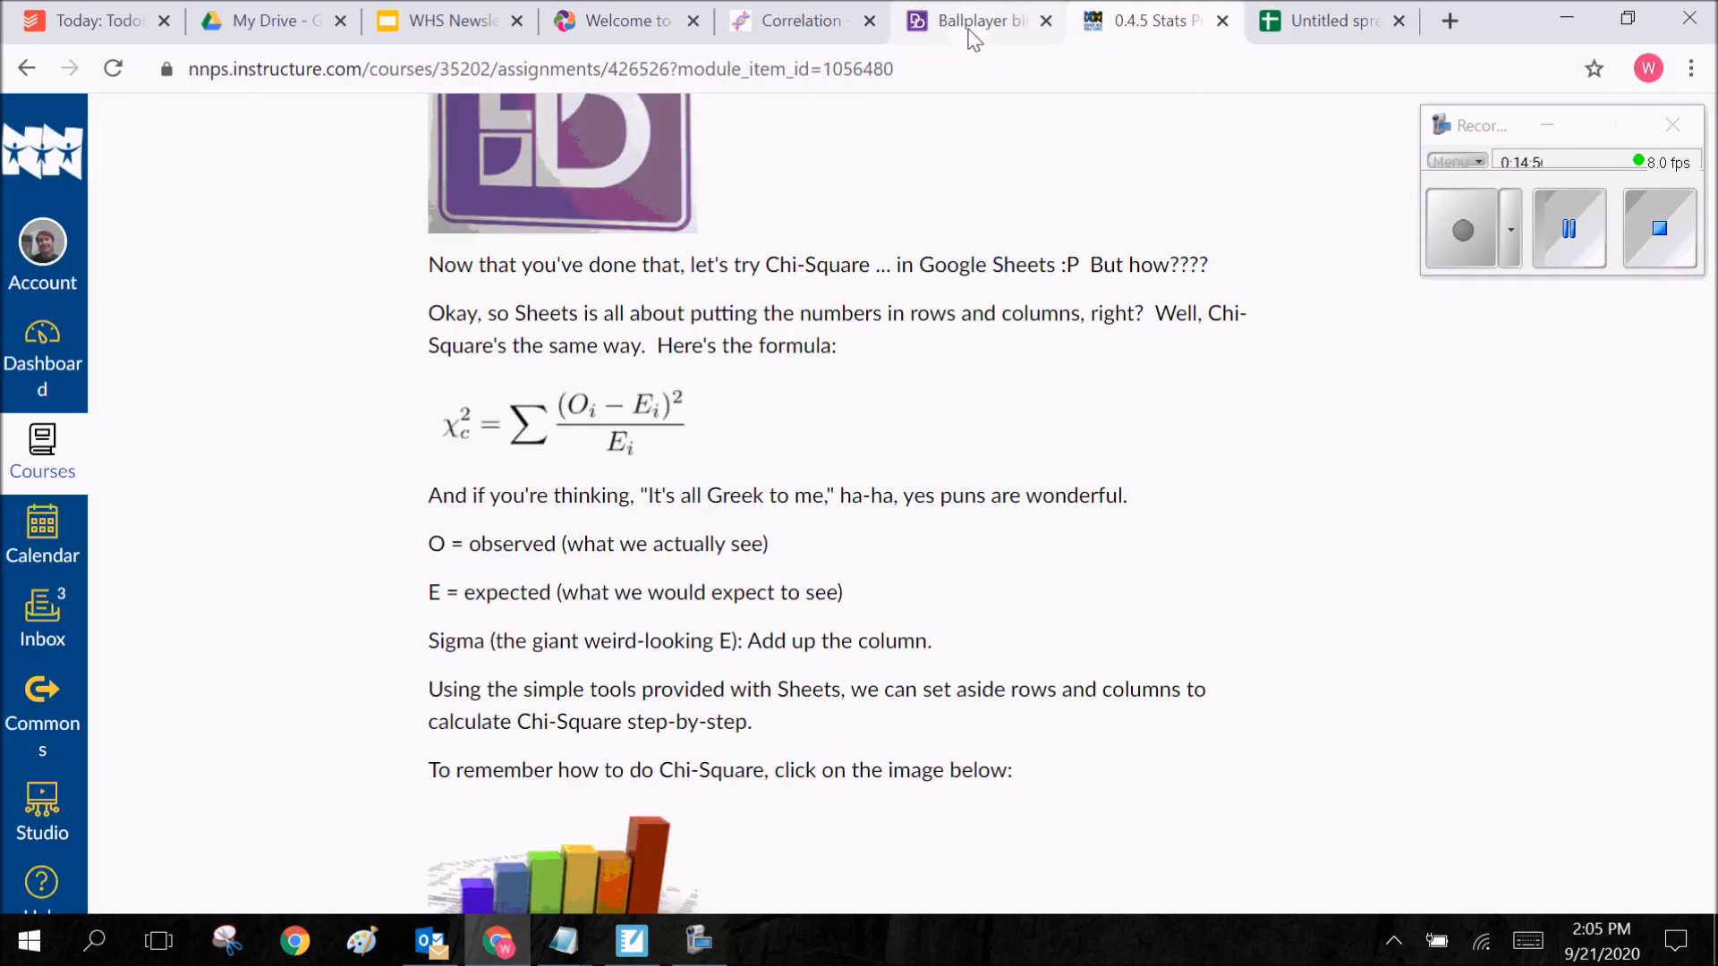
In the spreadsheet, enter the headings "Observed (O)" in A22 and "Expected (E)" in B22
left_click(1312, 21)
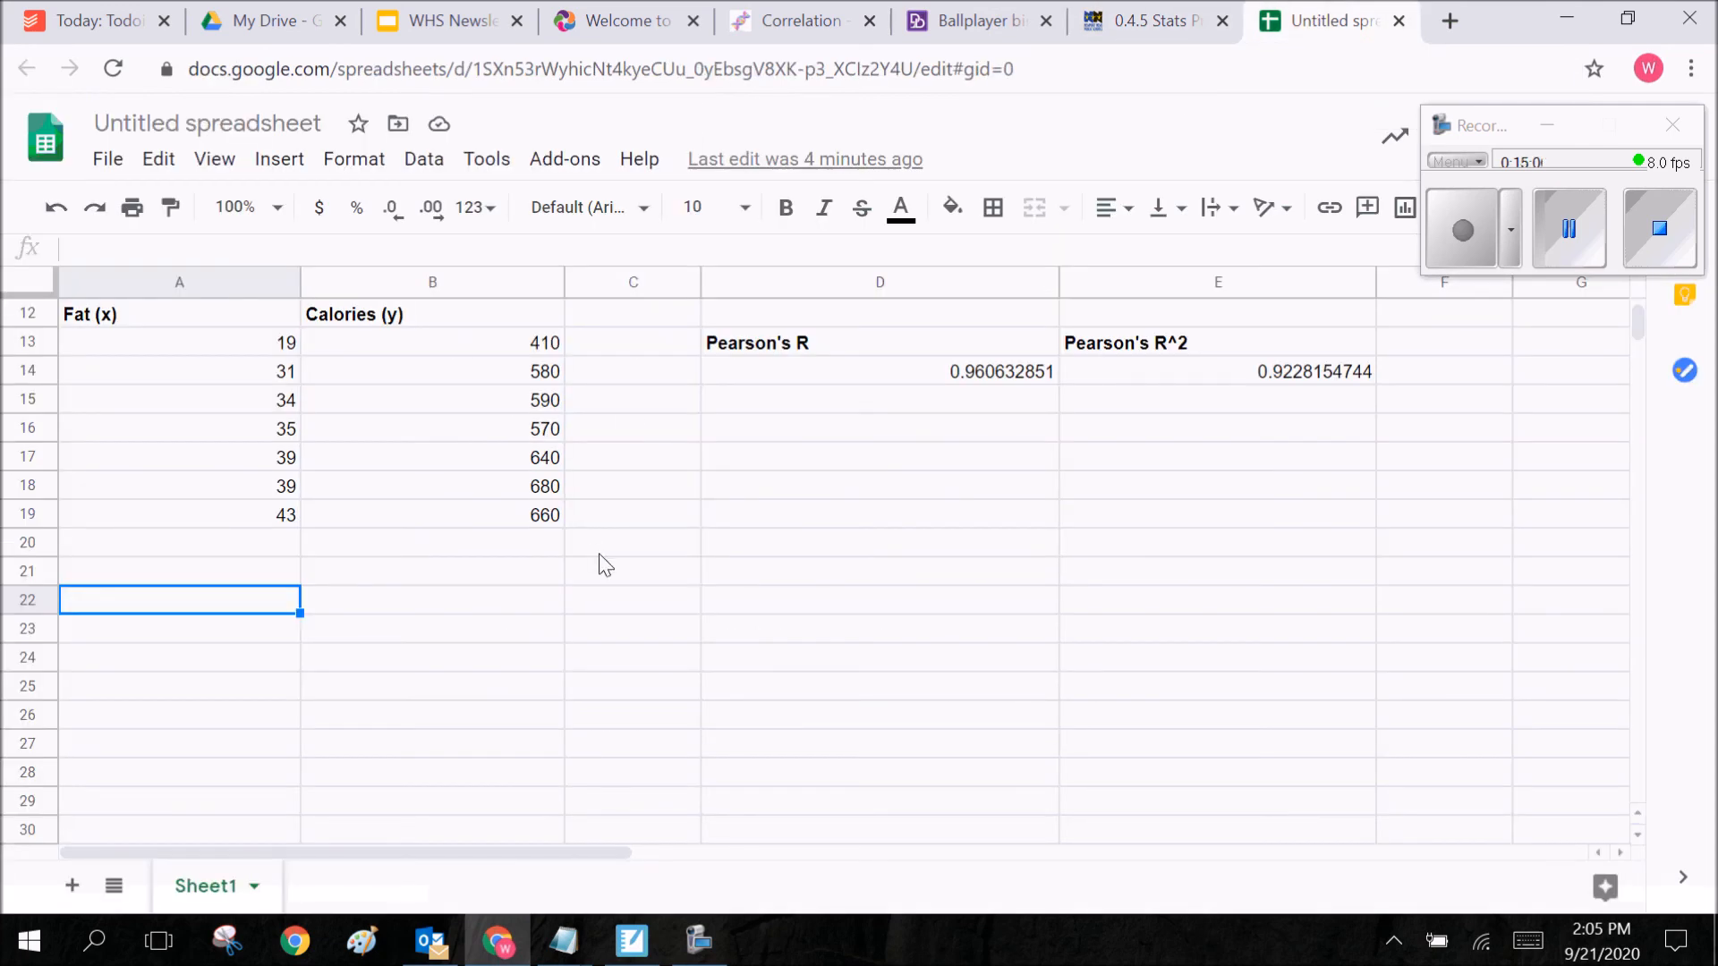
type("Obser")
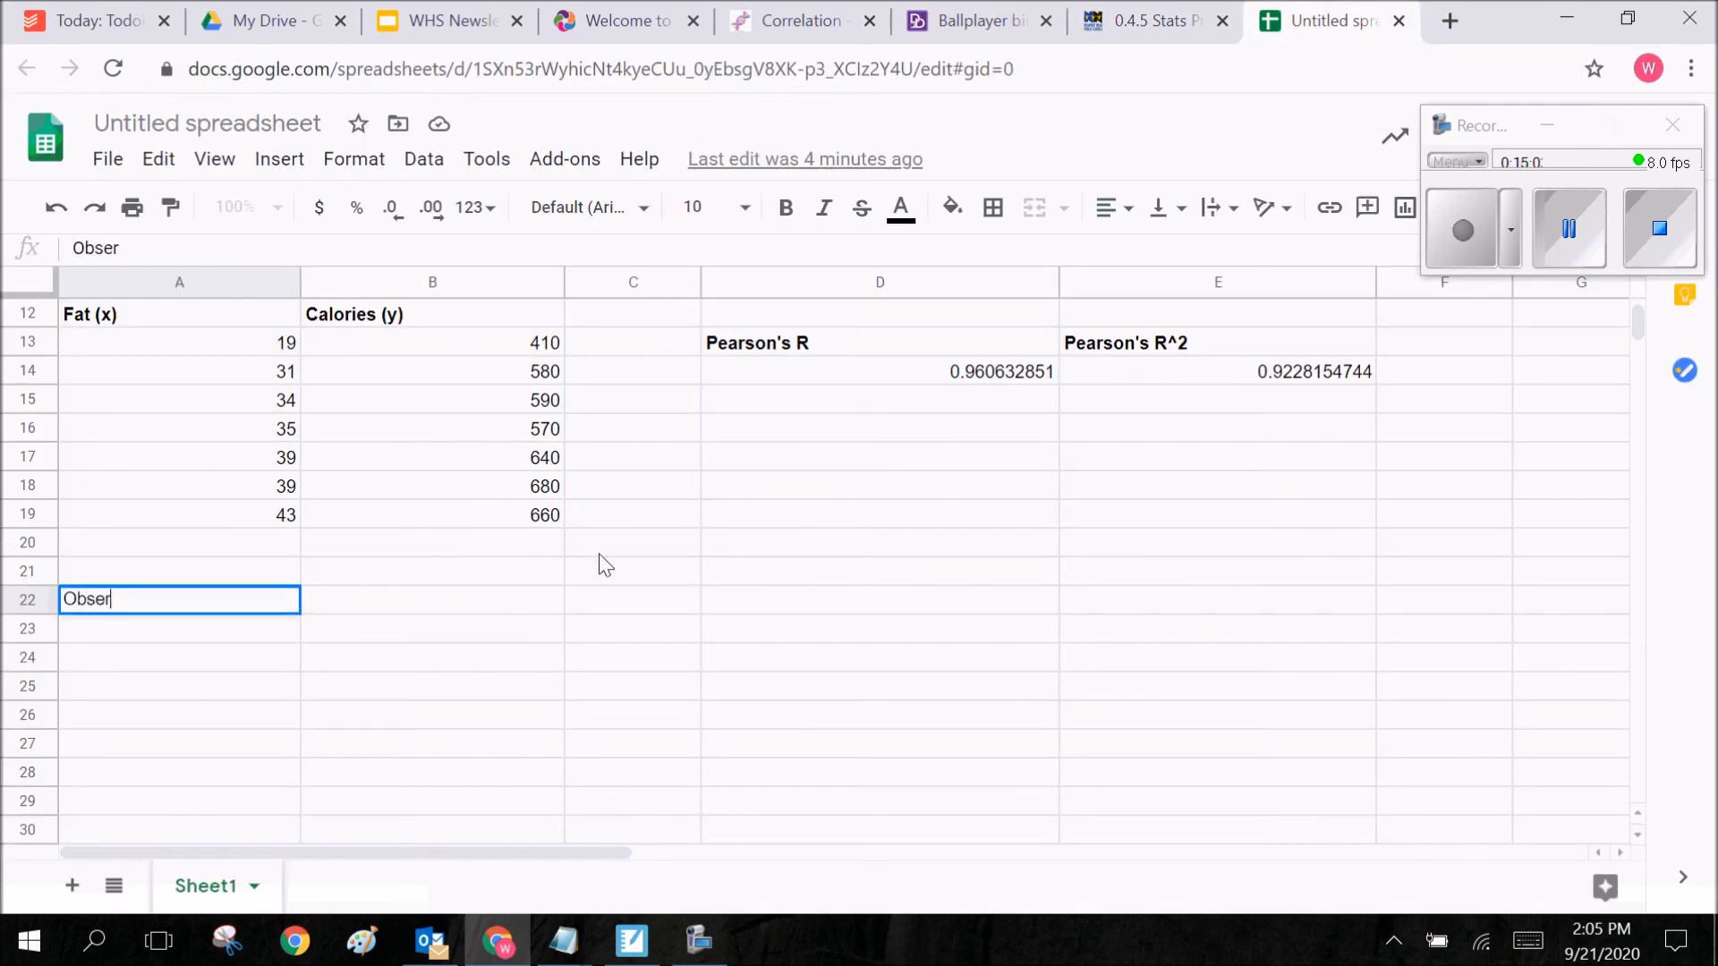
type("ved (O0")
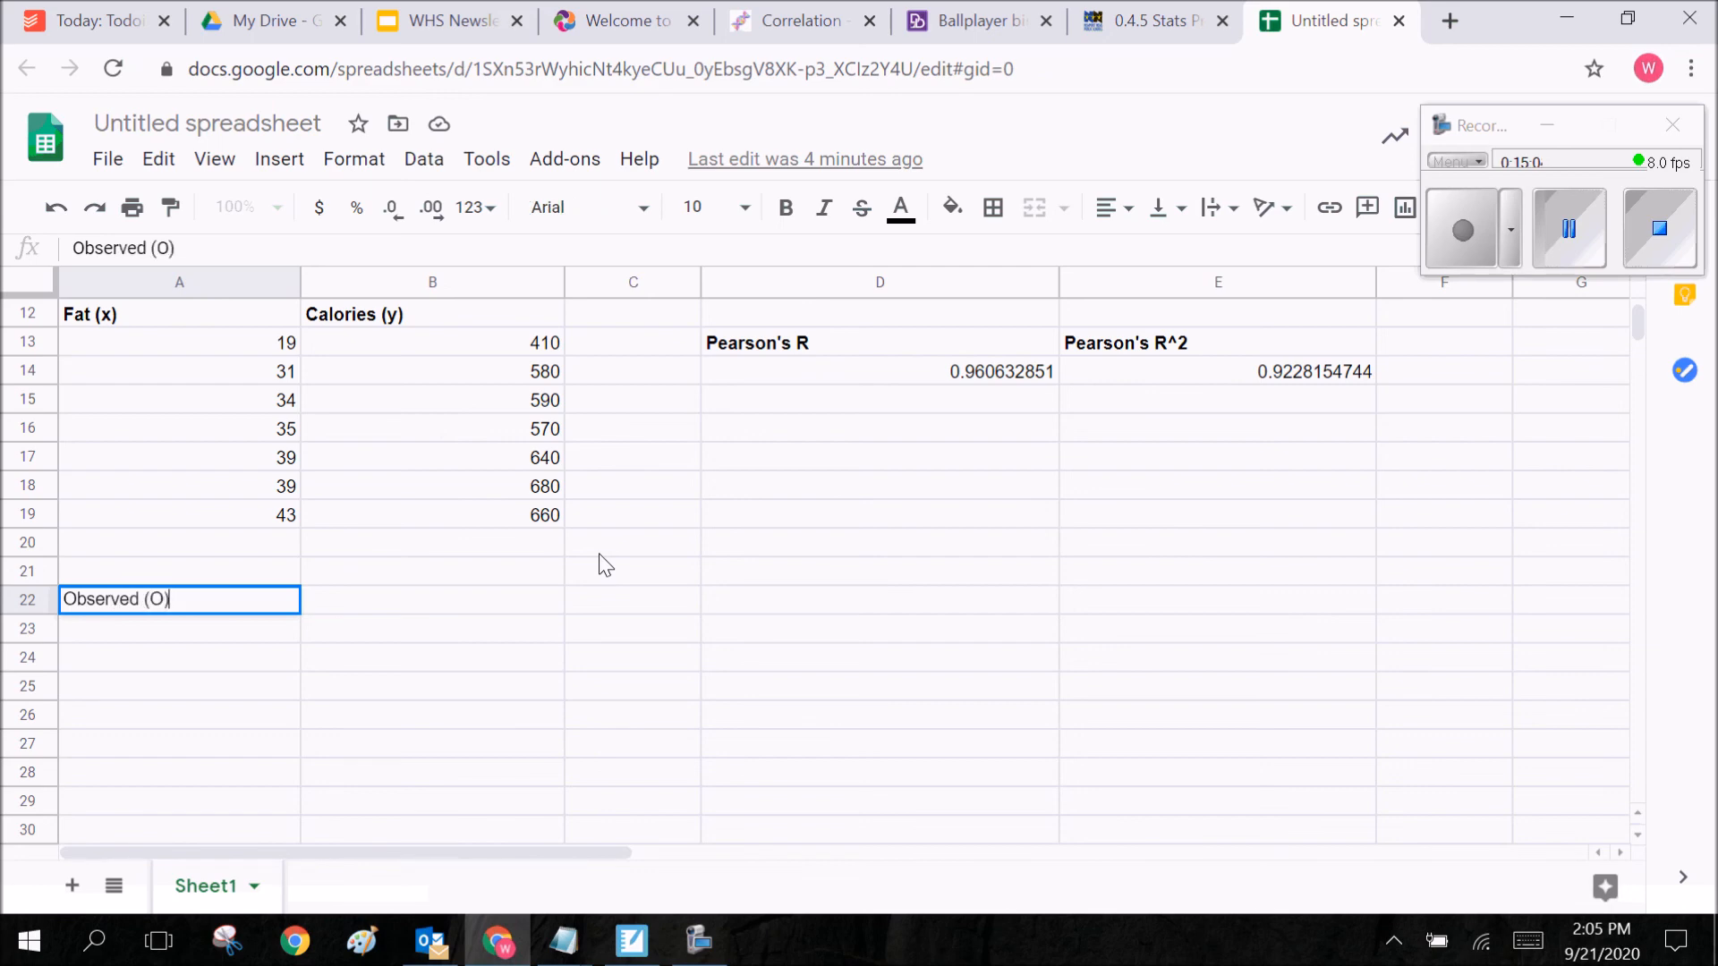
key("Tab")
type("Expected (E)")
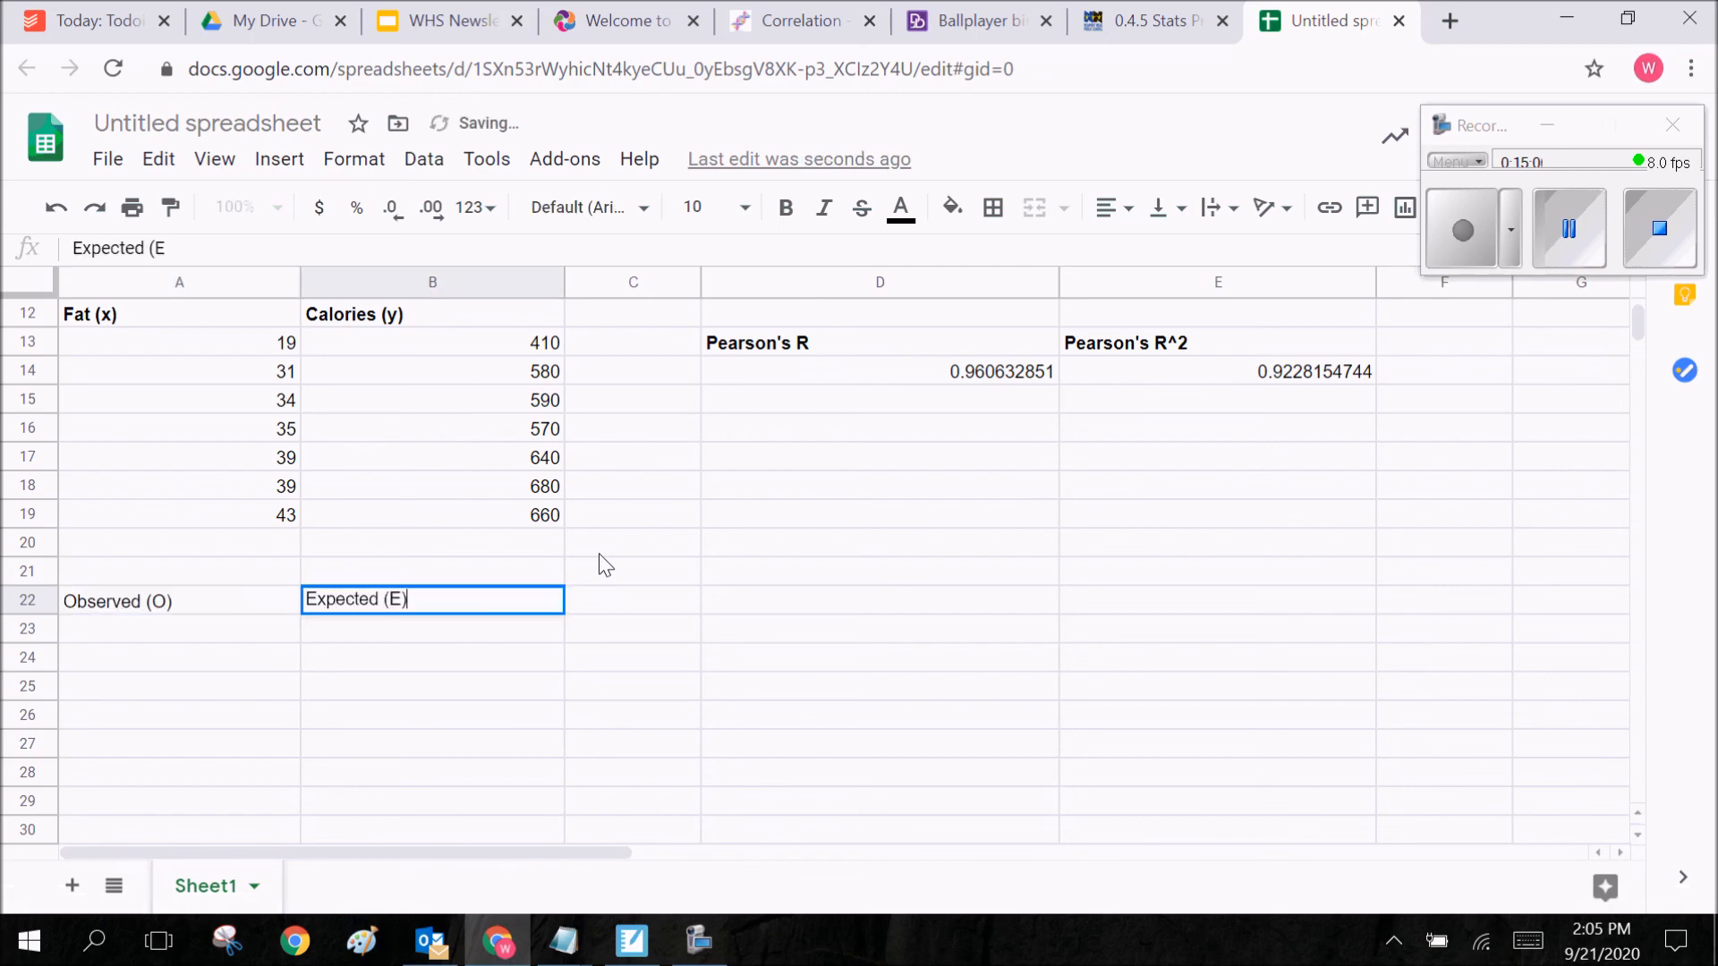
key("Tab")
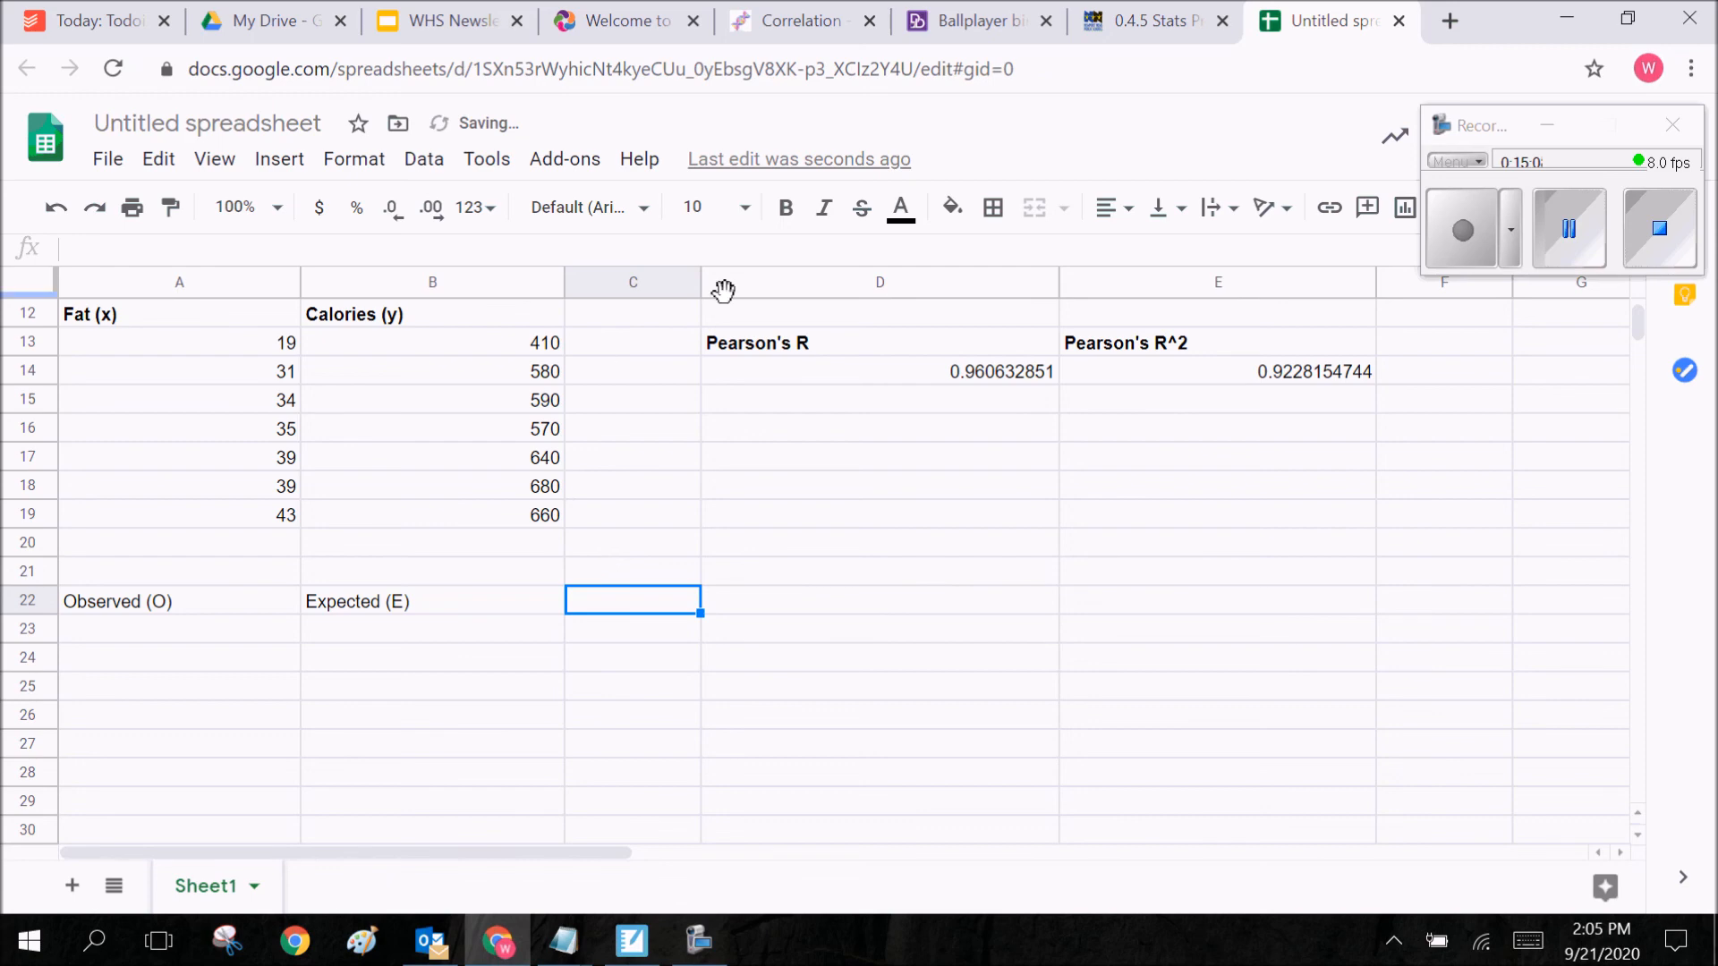
Widen column C and enter the heading "O-E" in C22, following the assignment's Chi-Square formula
left_click_drag(699, 286, 782, 286)
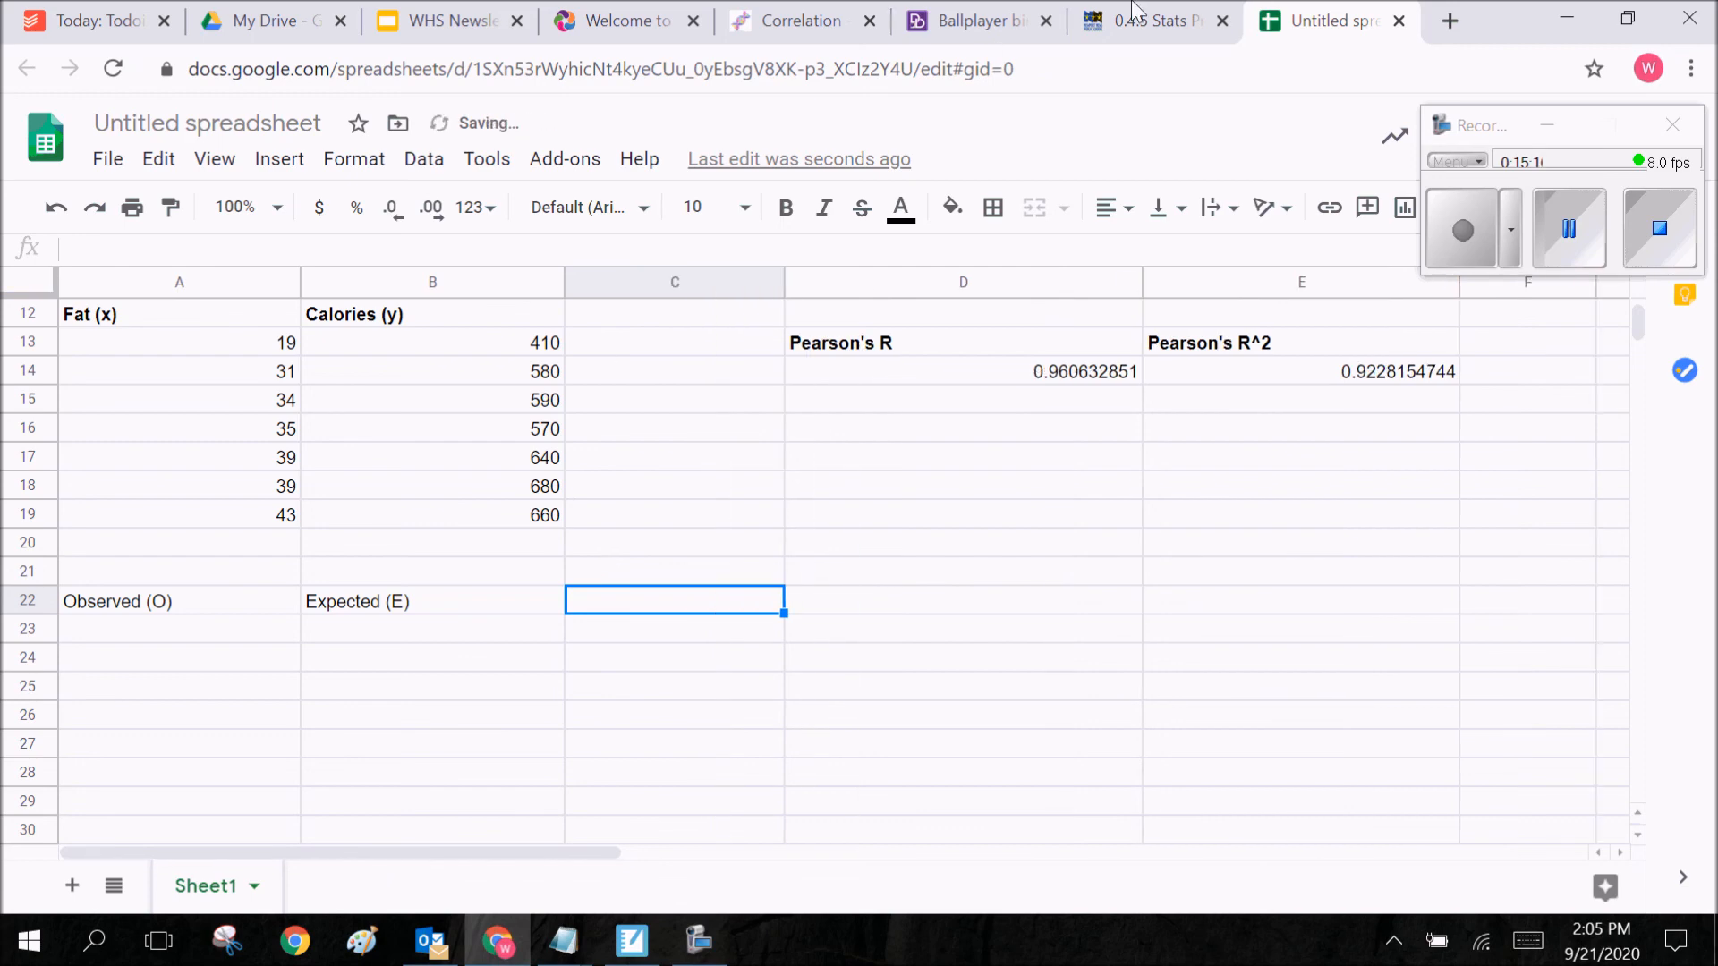
left_click(1145, 20)
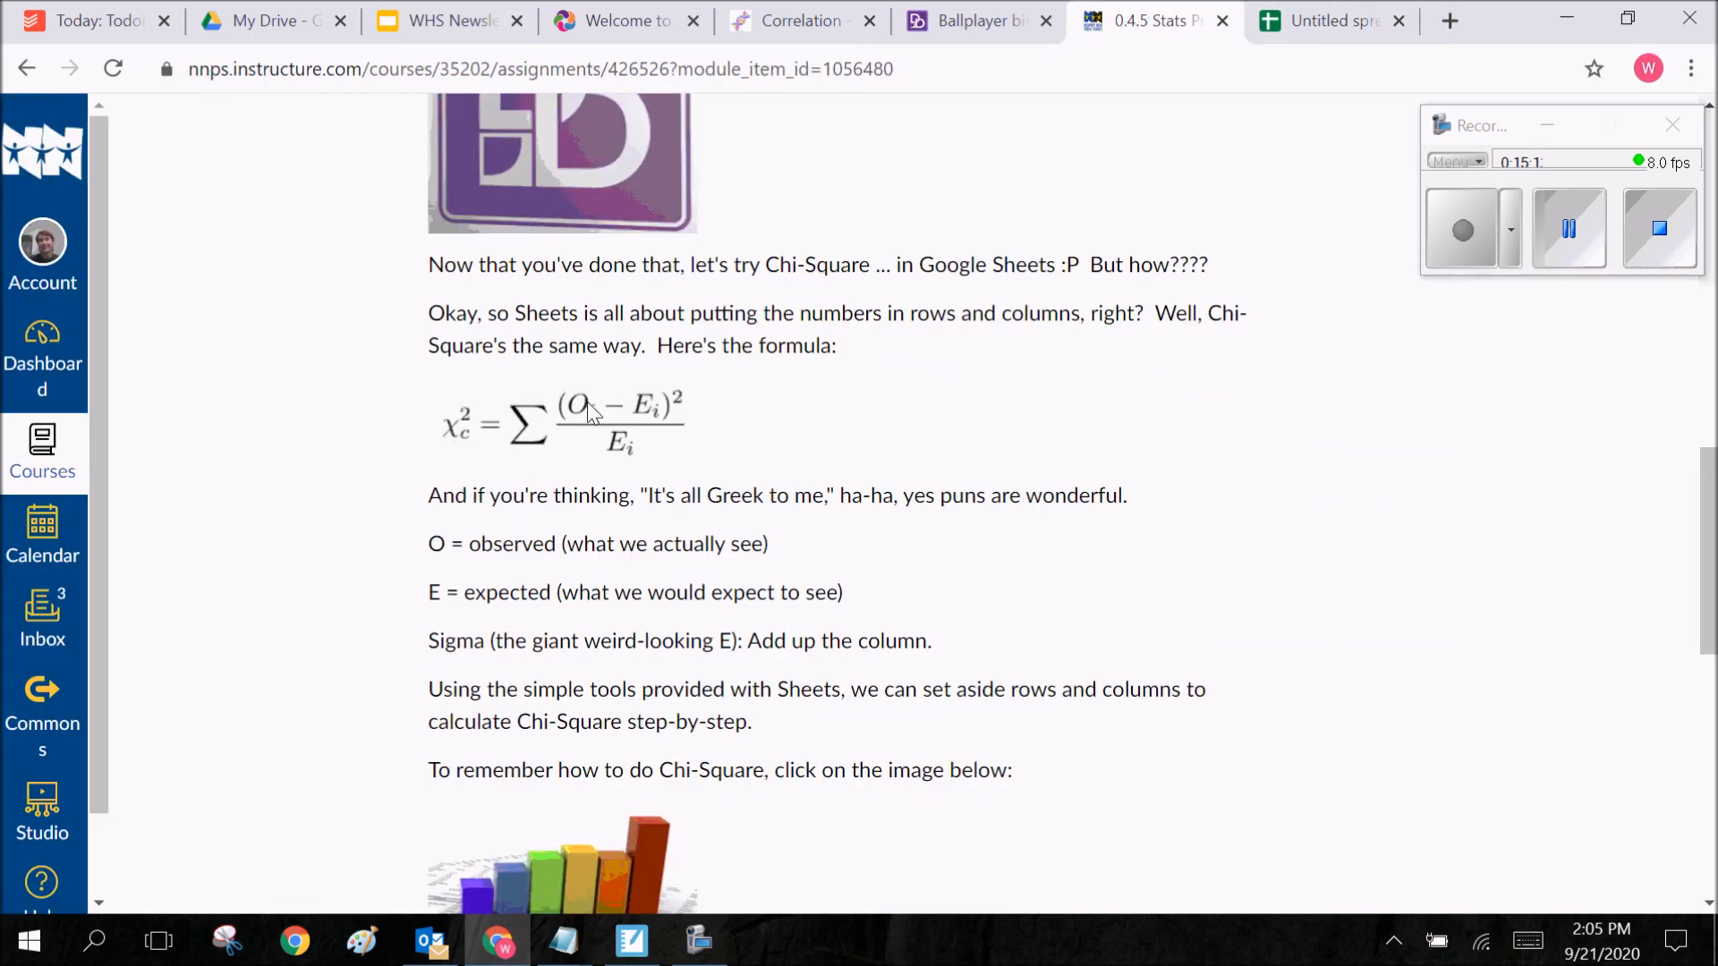
left_click(1307, 25)
type("O-E")
left_click(1107, 29)
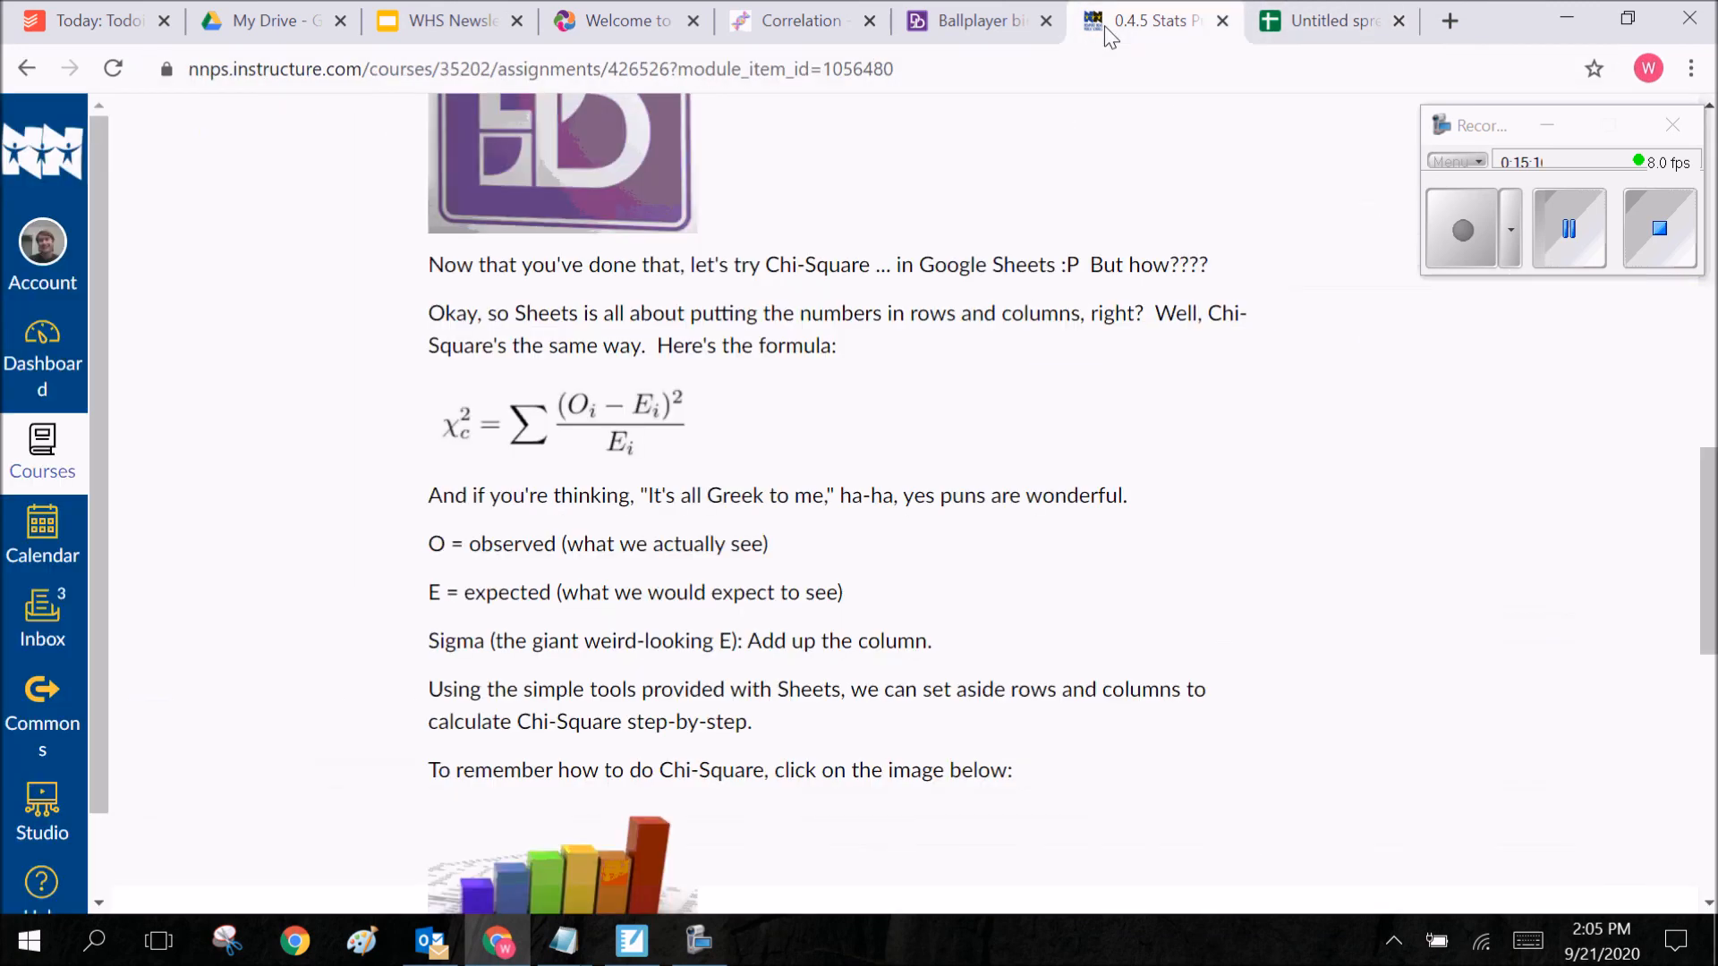
left_click(1275, 32)
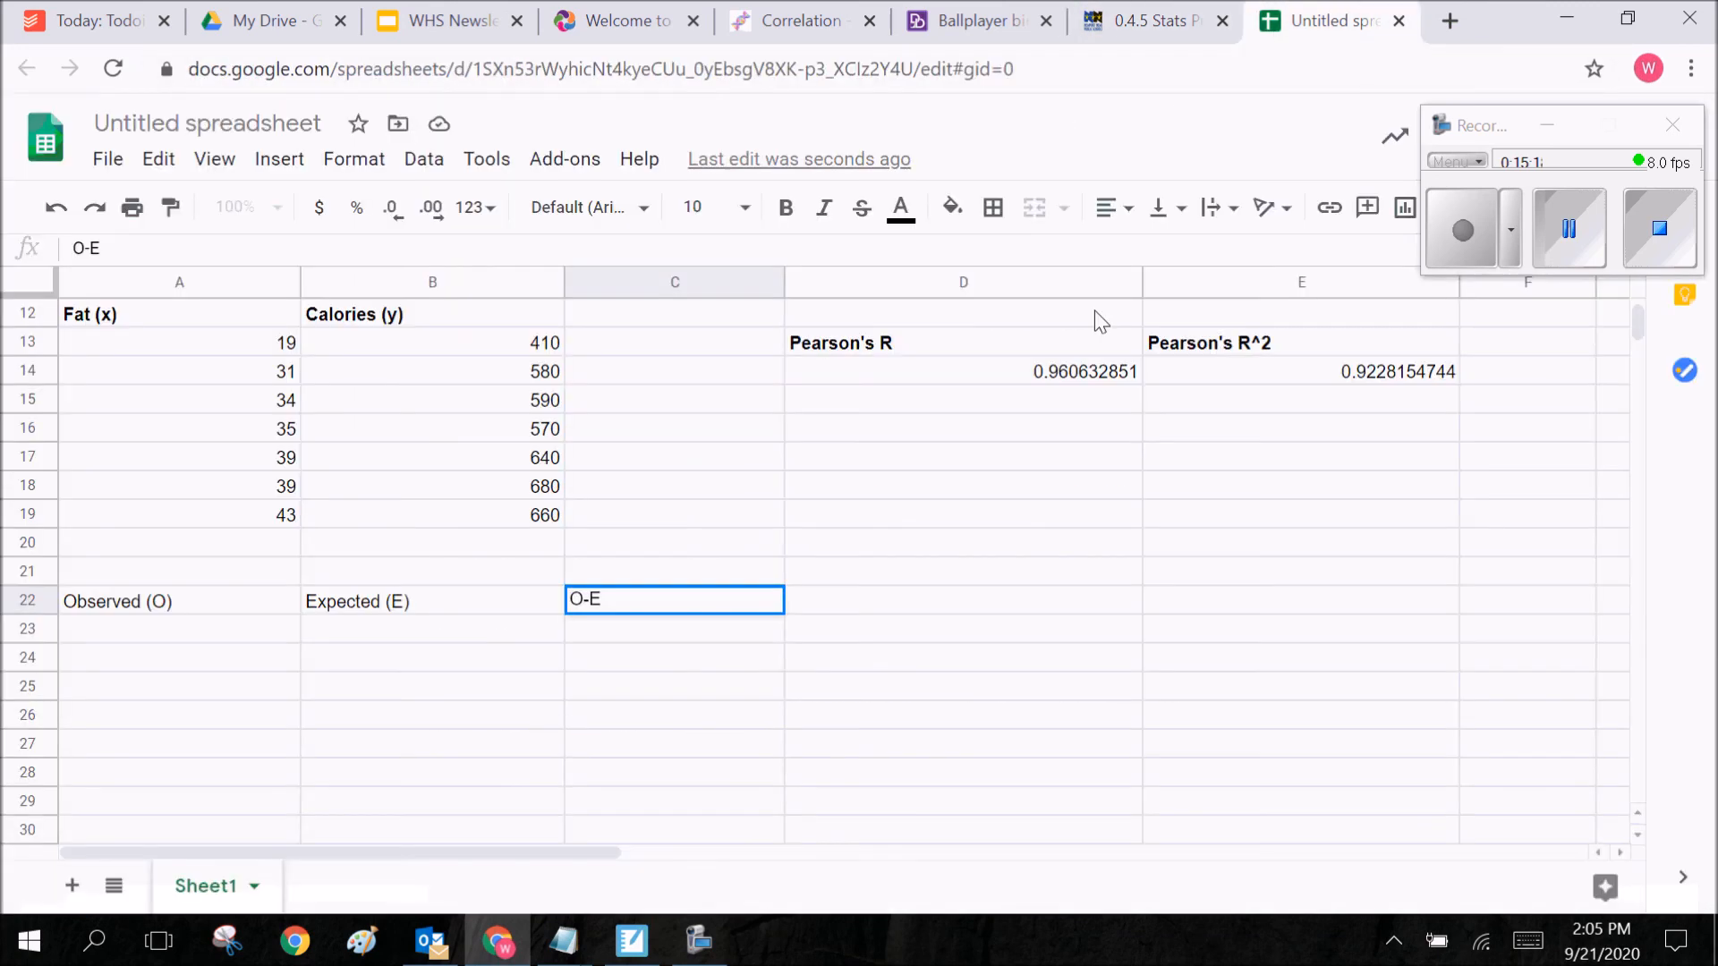
Enter the heading "(O-E)^2" in D22 for the squared differences
left_click(895, 604)
type("(")
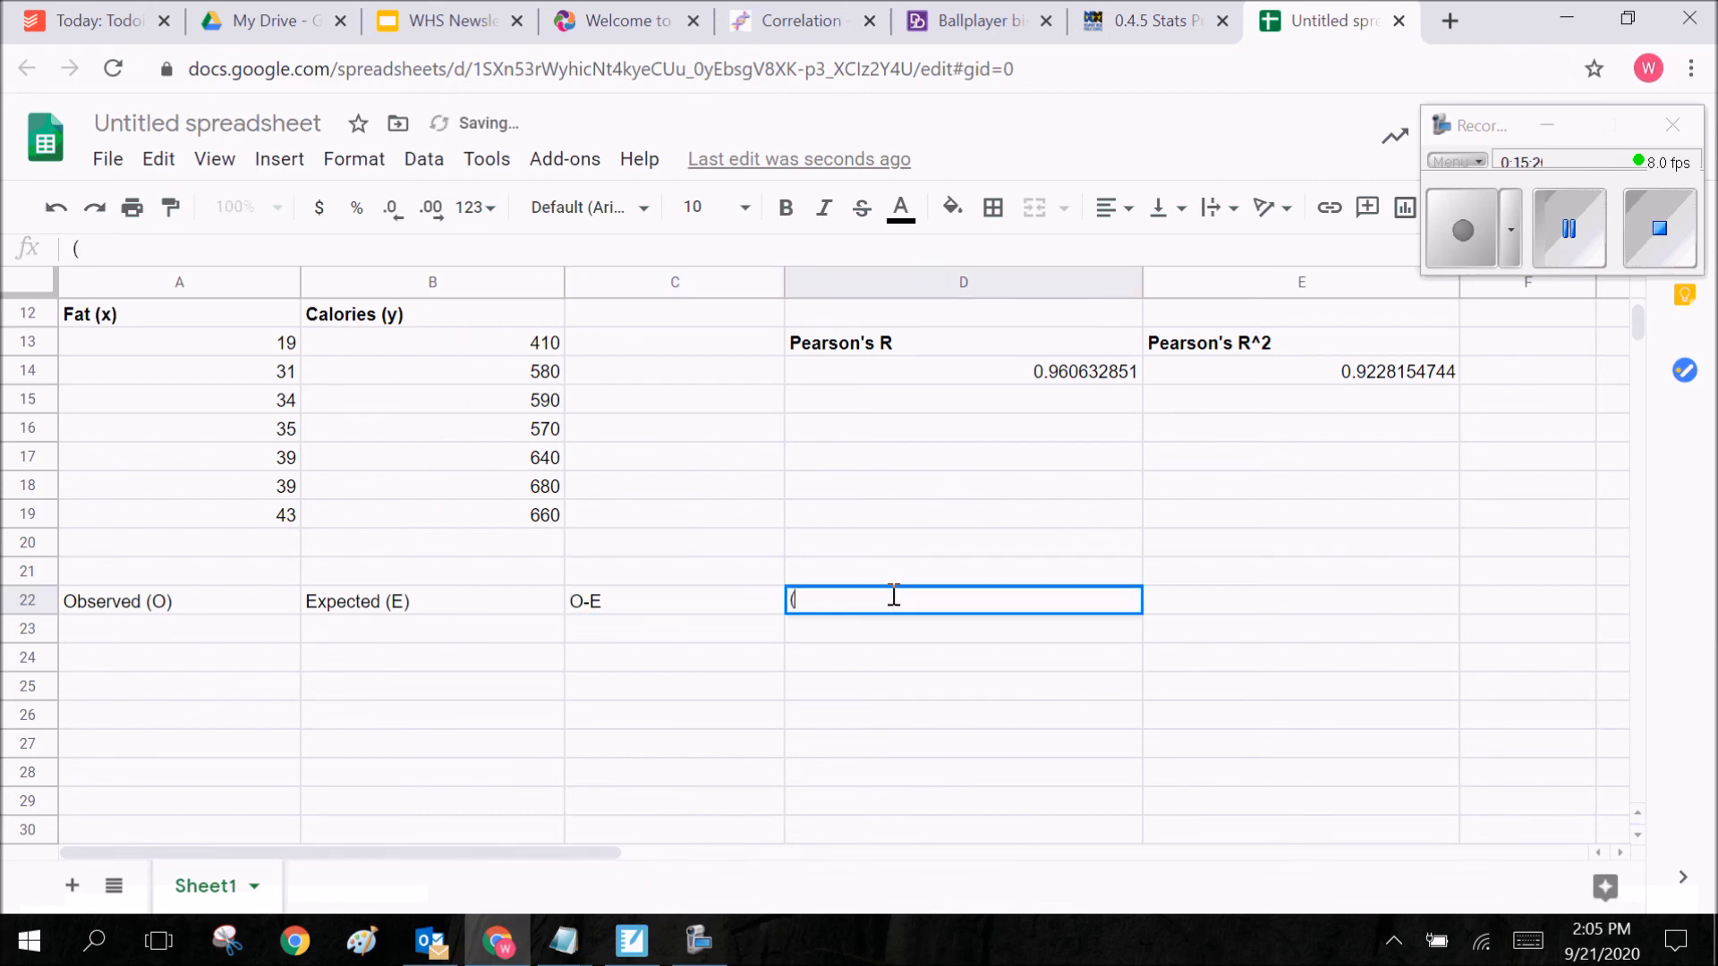
type("O-E)%")
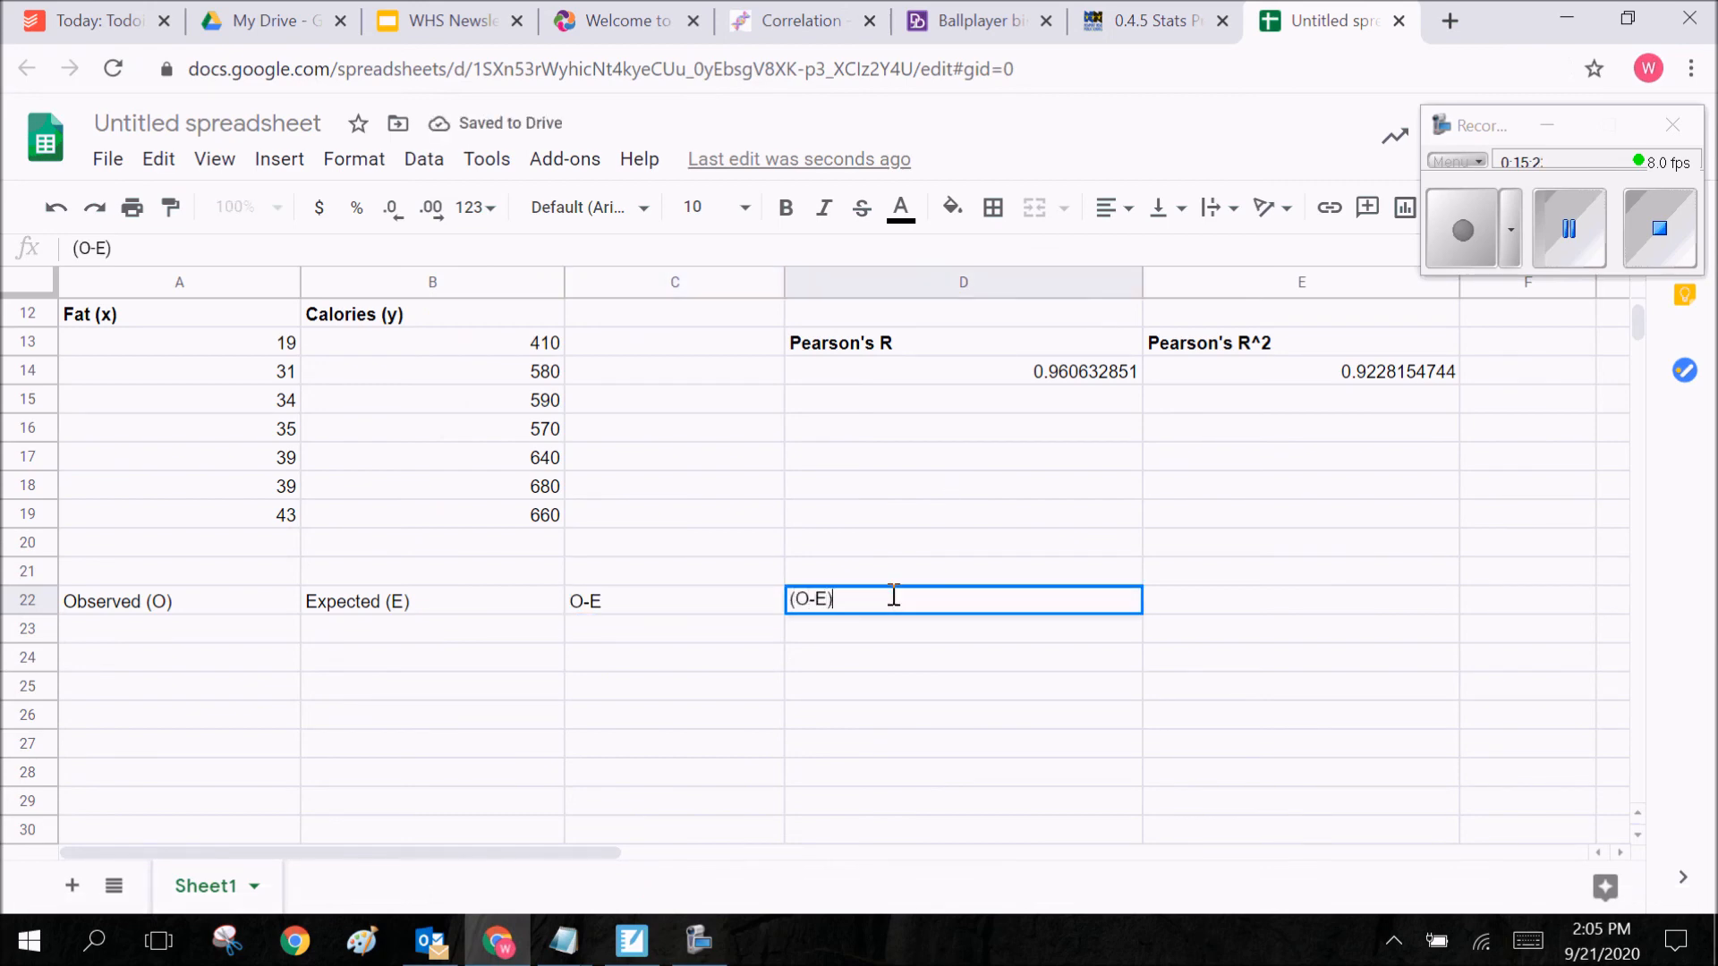
key("BackSpace")
type("^2")
key("Tab")
Check the assignment's Chi-Square formula and enter the heading "(O-E)^2/E" in E22
left_click(1150, 21)
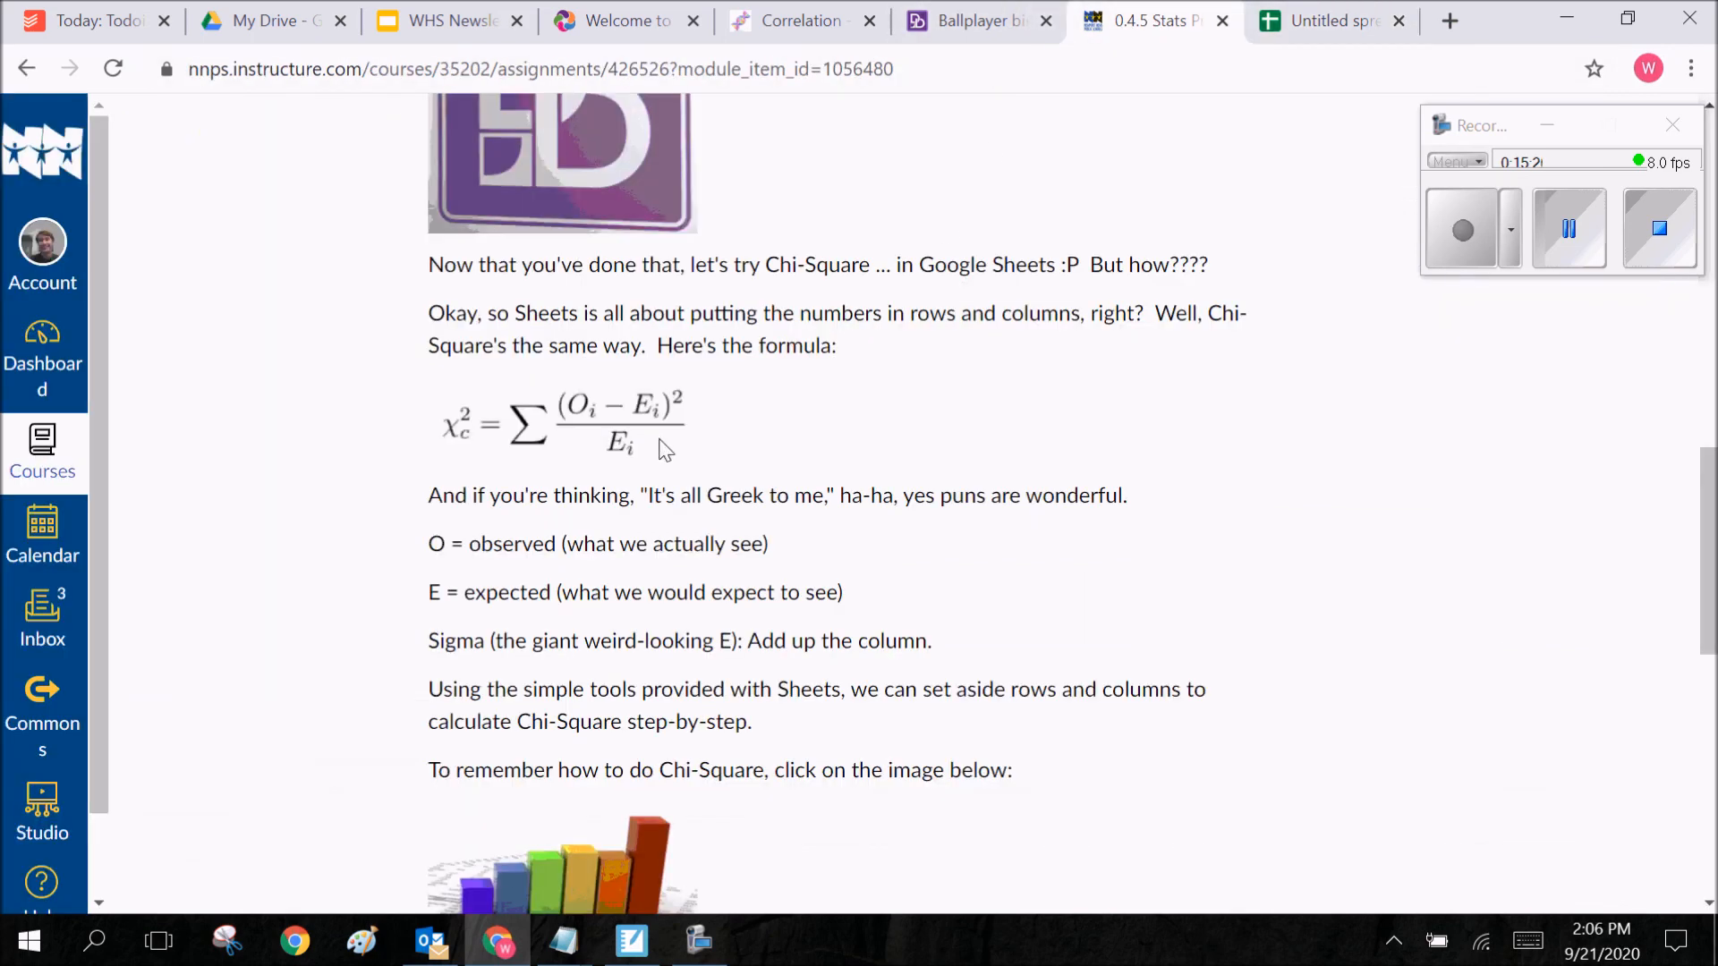
left_click(1253, 30)
type("(O-E)^2/E")
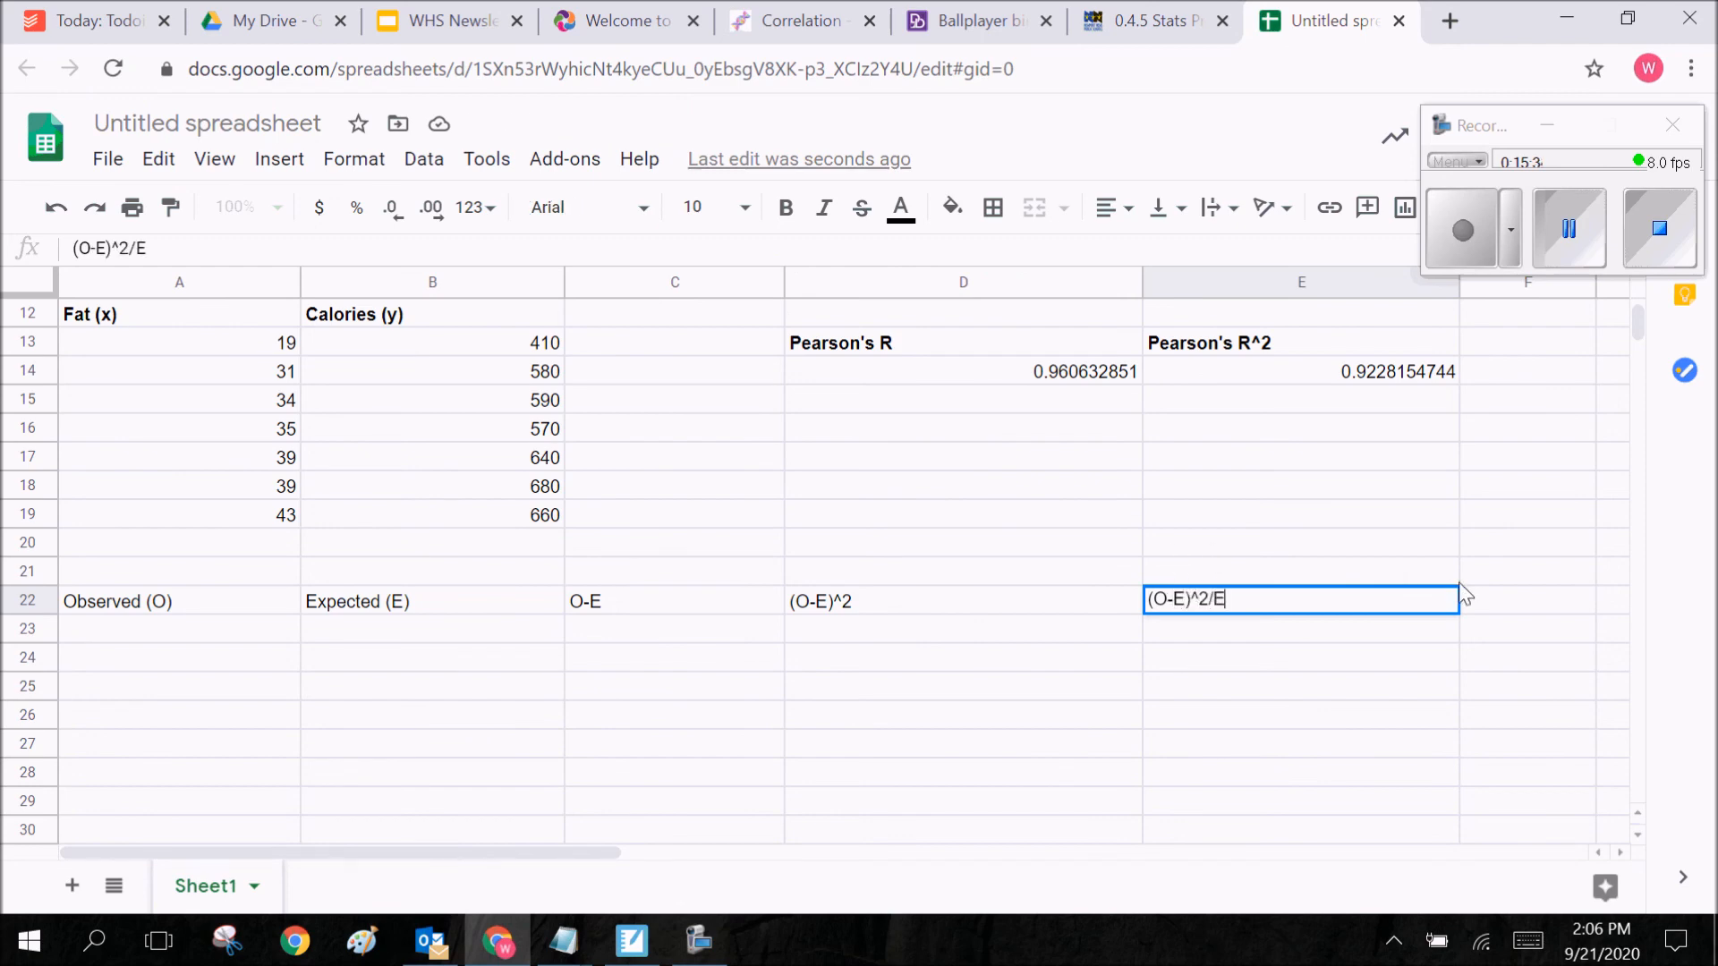
left_click(1478, 606)
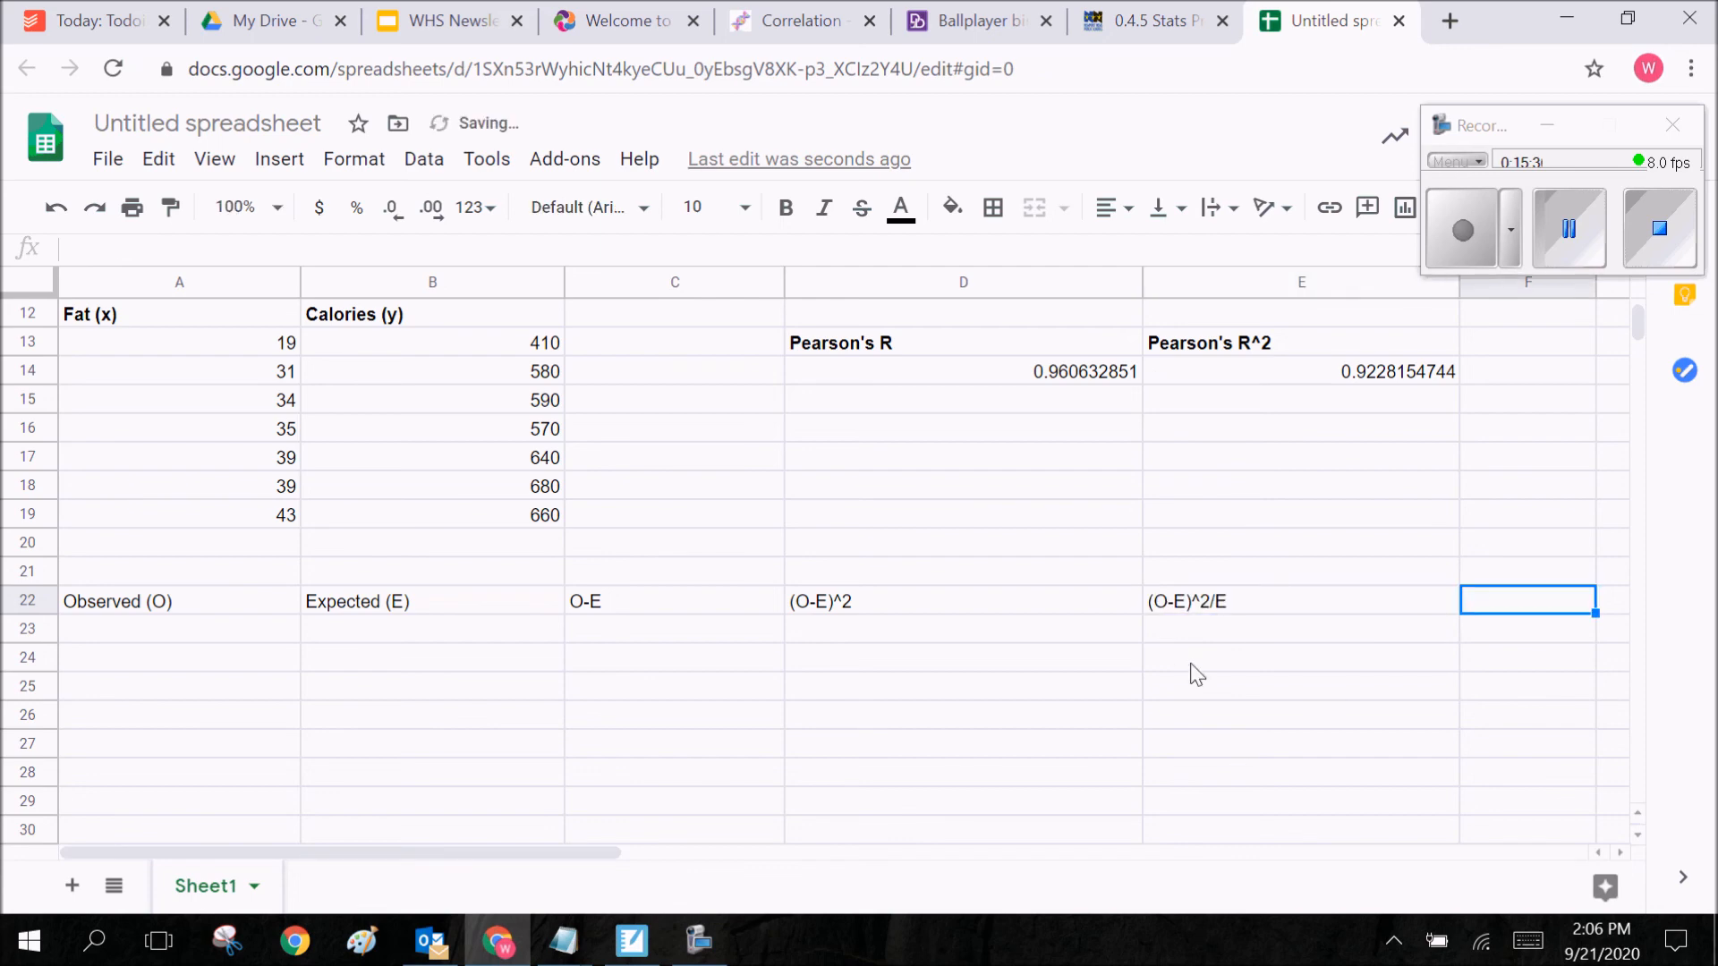
Make the Chi-Square headings in A22:E22 bold
scroll(1387, 608, "down", 1)
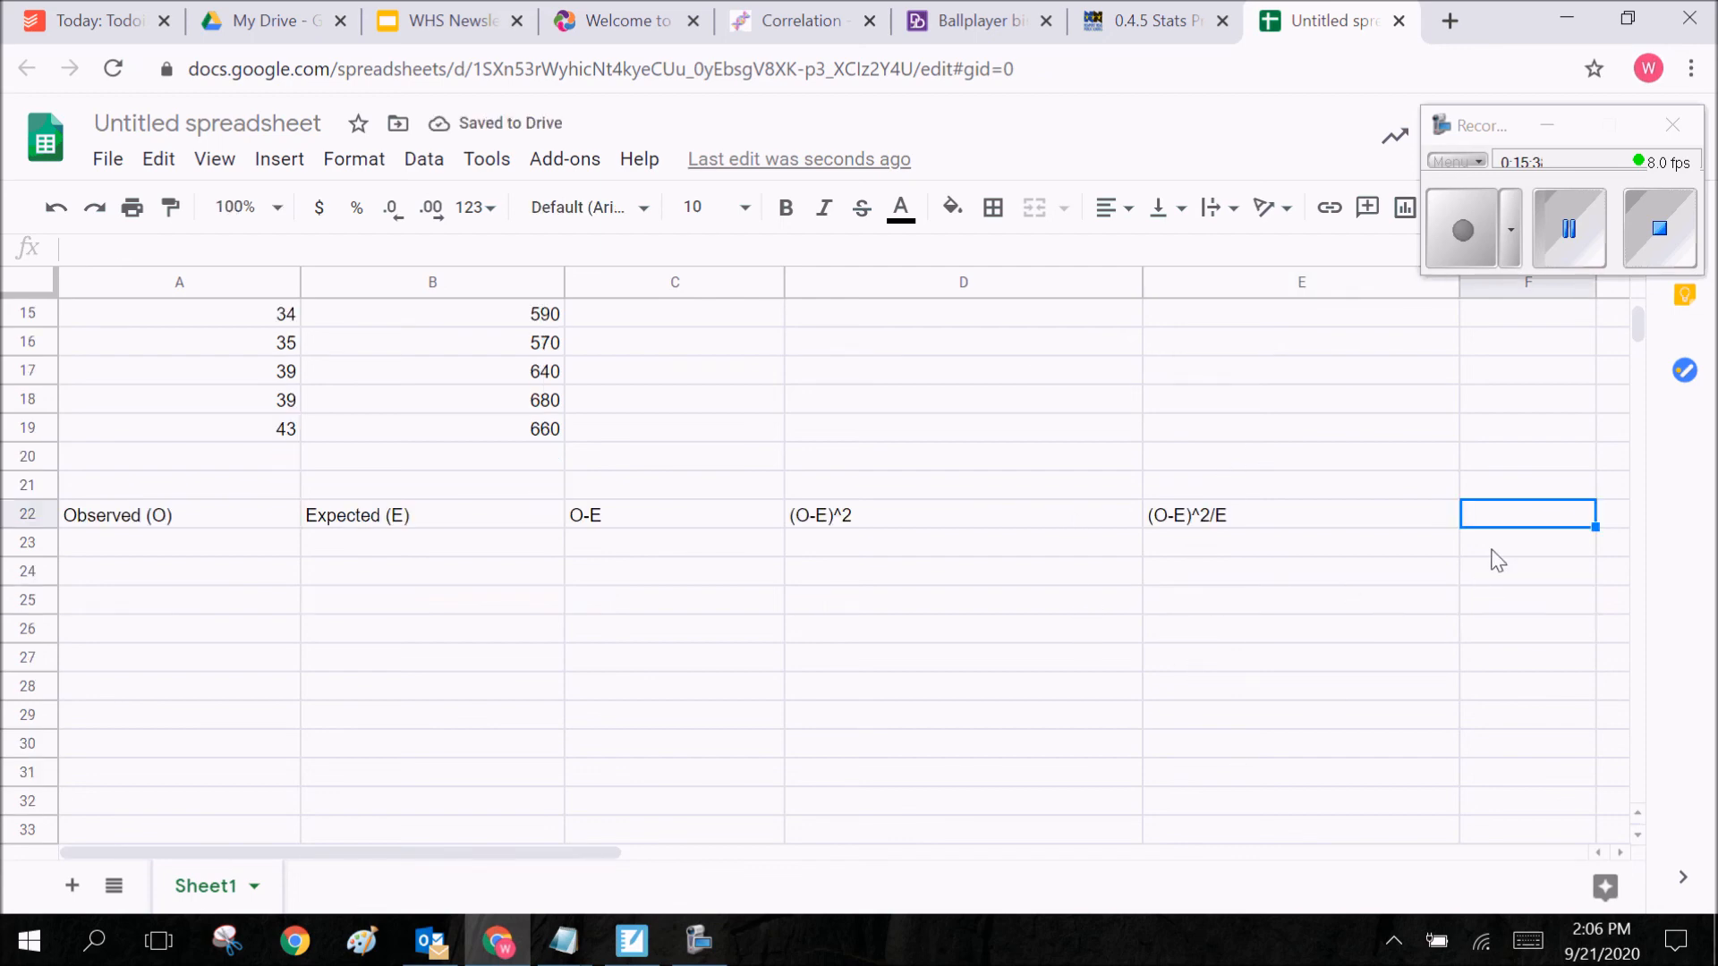
scroll(228, 626, "down", 1)
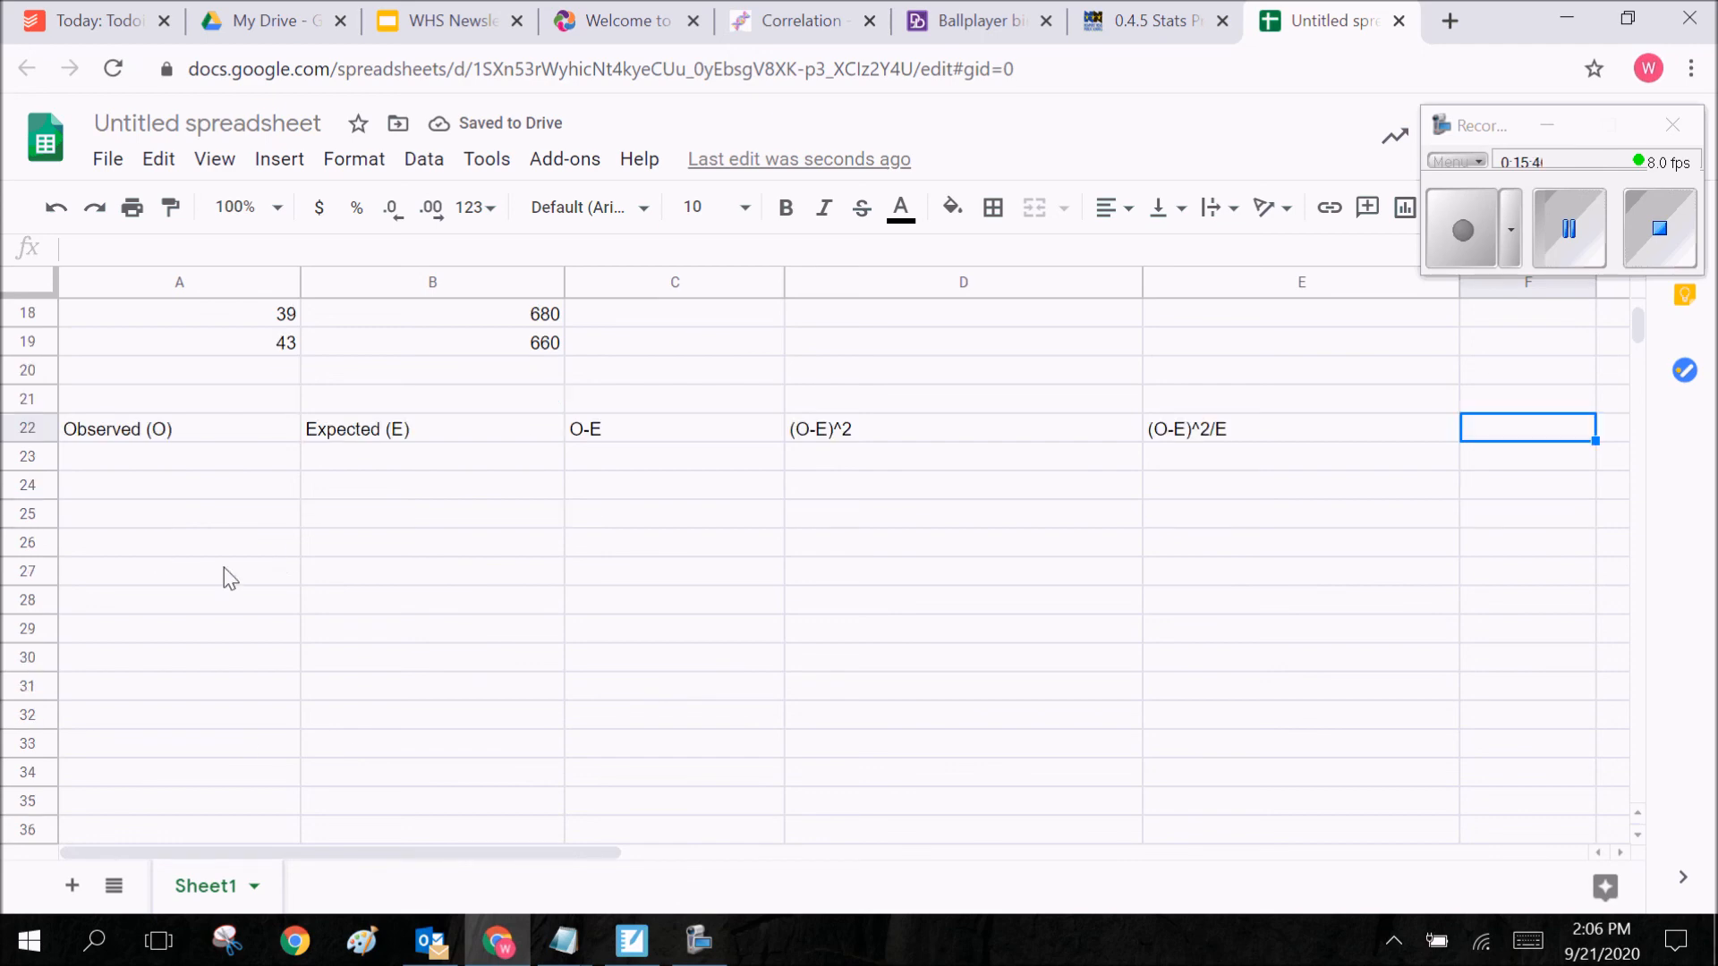
left_click_drag(193, 433, 1163, 433)
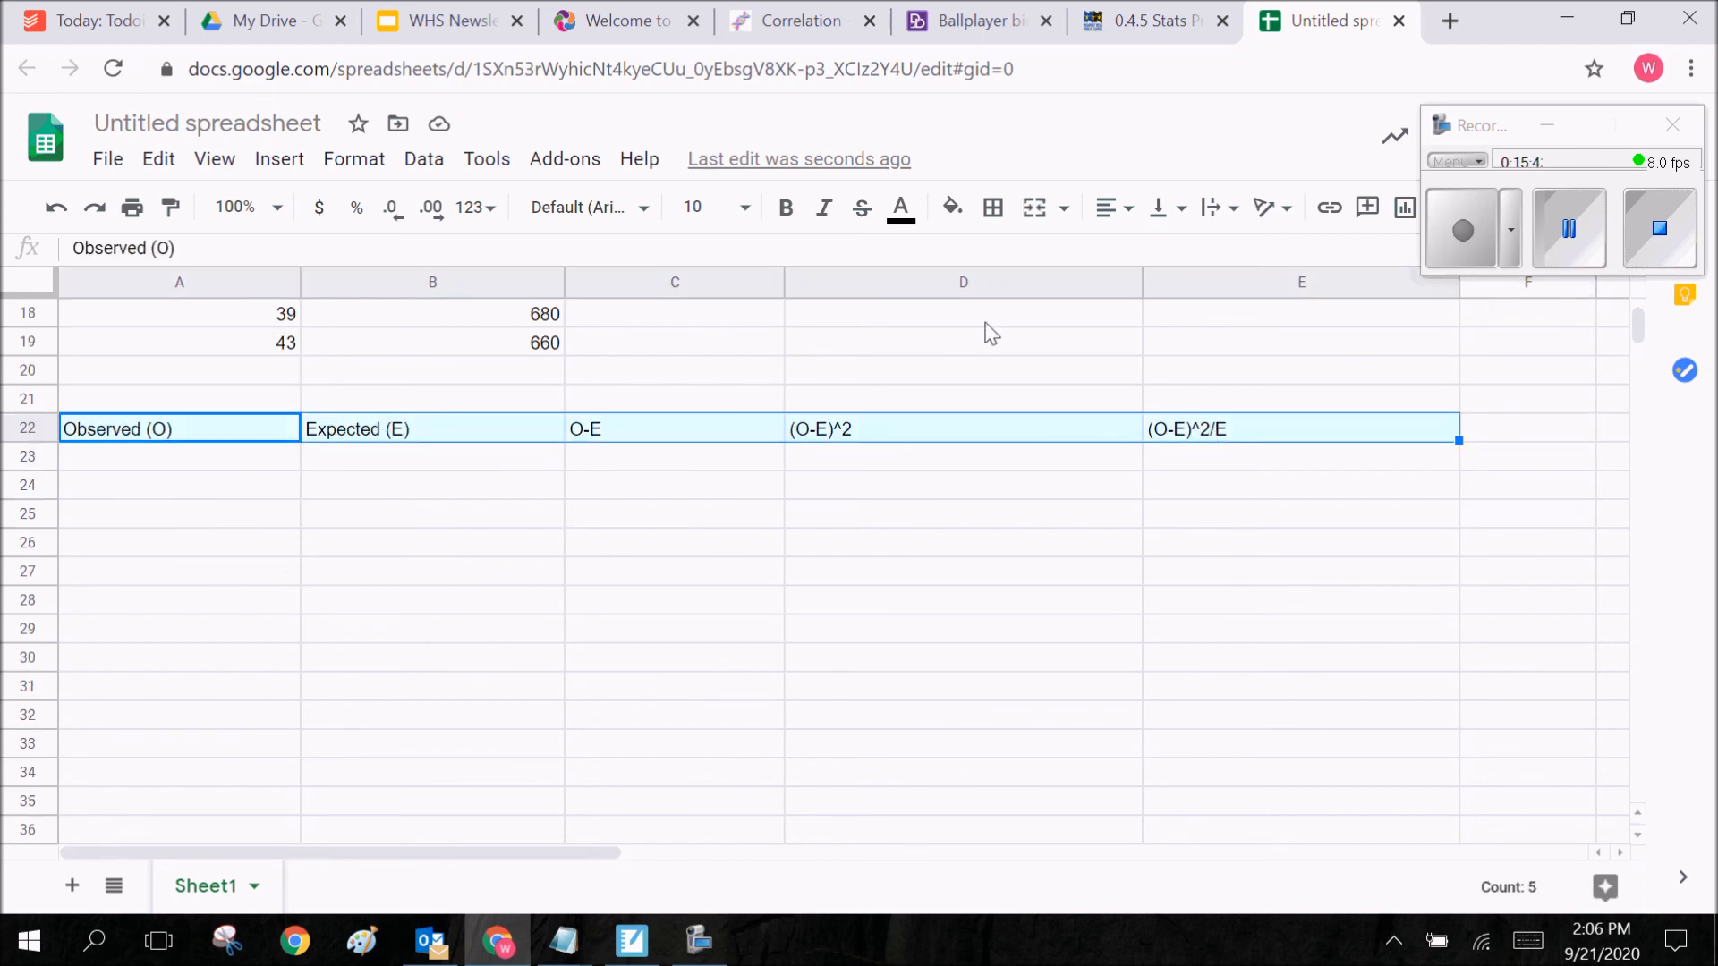
left_click(777, 214)
Move the Ballplayer births browser tab next to the spreadsheet's and enter its first observed counts, 102, 105 and 114, in A23:A25
left_click(220, 469)
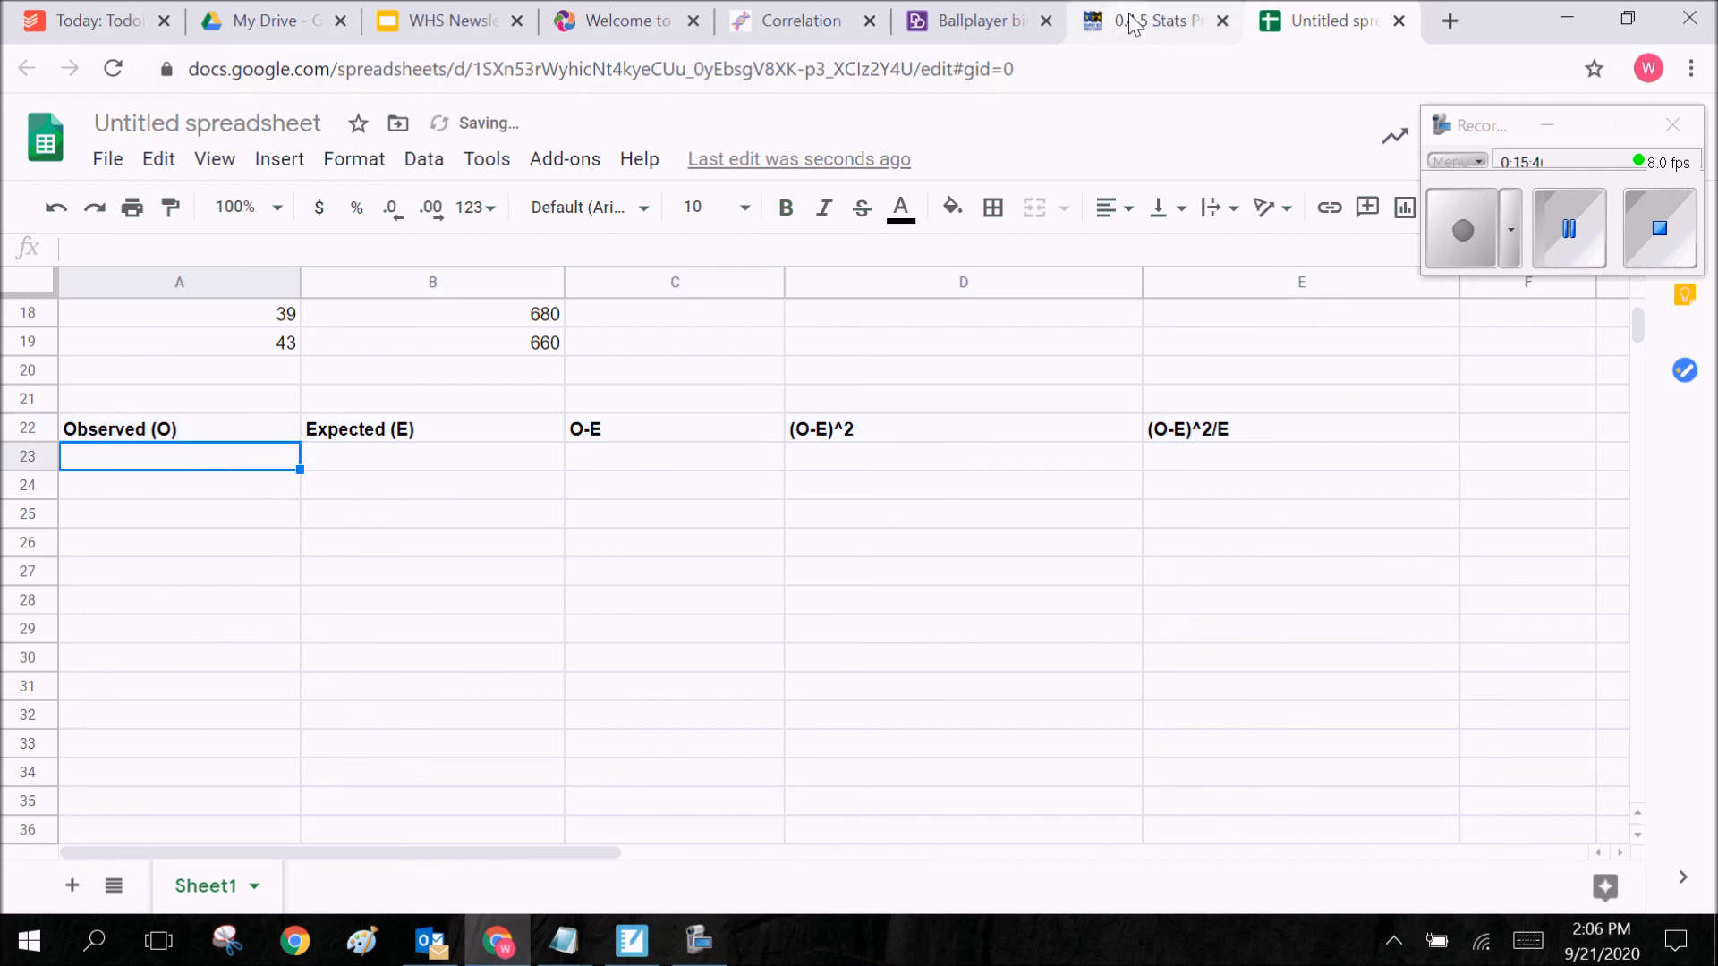
left_click(1133, 25)
left_click_drag(1002, 24, 1101, 21)
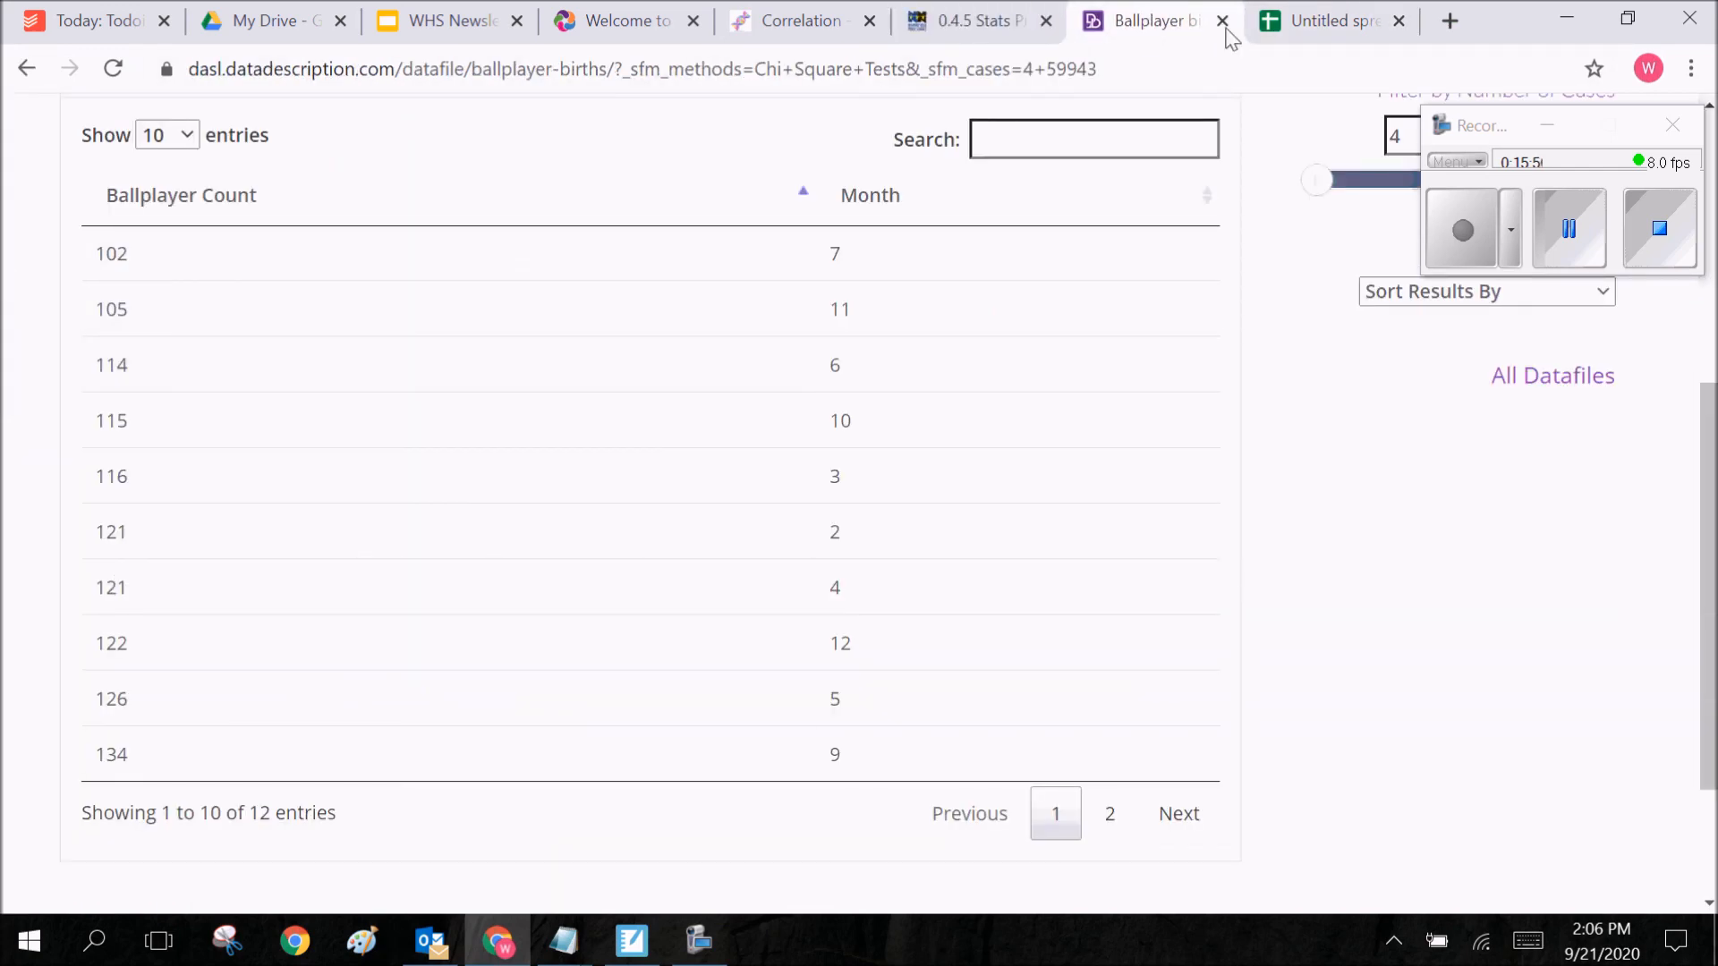
left_click(1325, 22)
type("102")
key("Return")
type("105")
key("Return")
type("114")
key("Return")
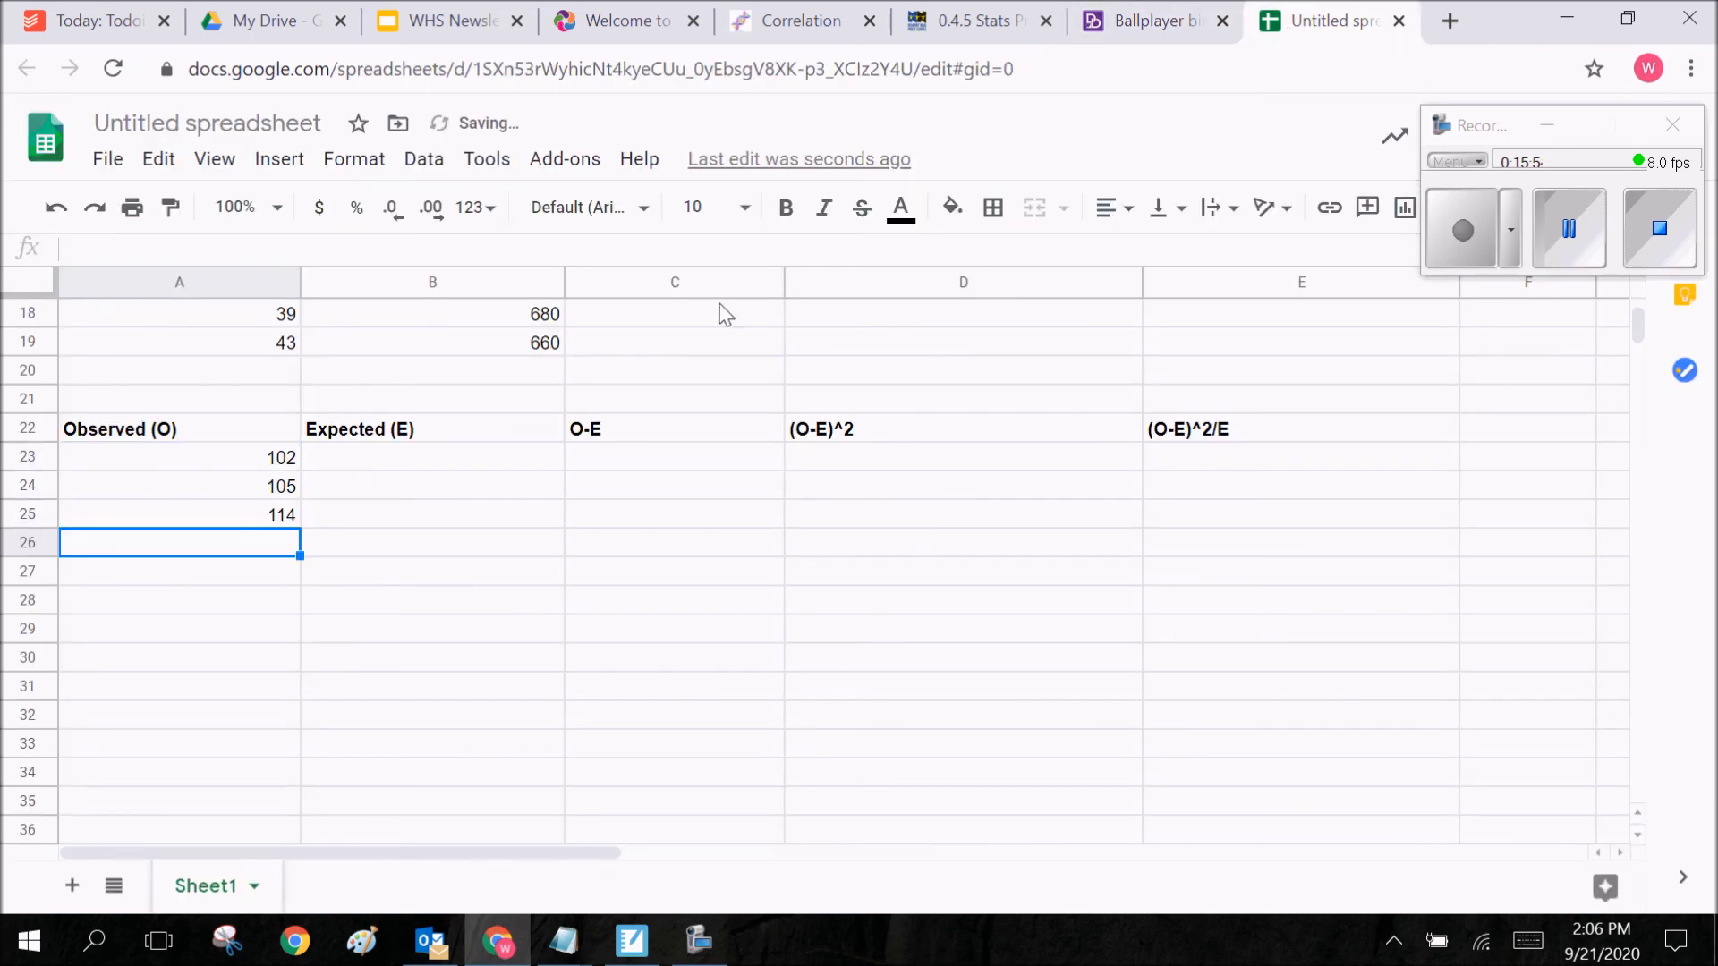
Enter the dataset's next observed counts, 115, 116 and 121, in A26:A28
left_click(1154, 21)
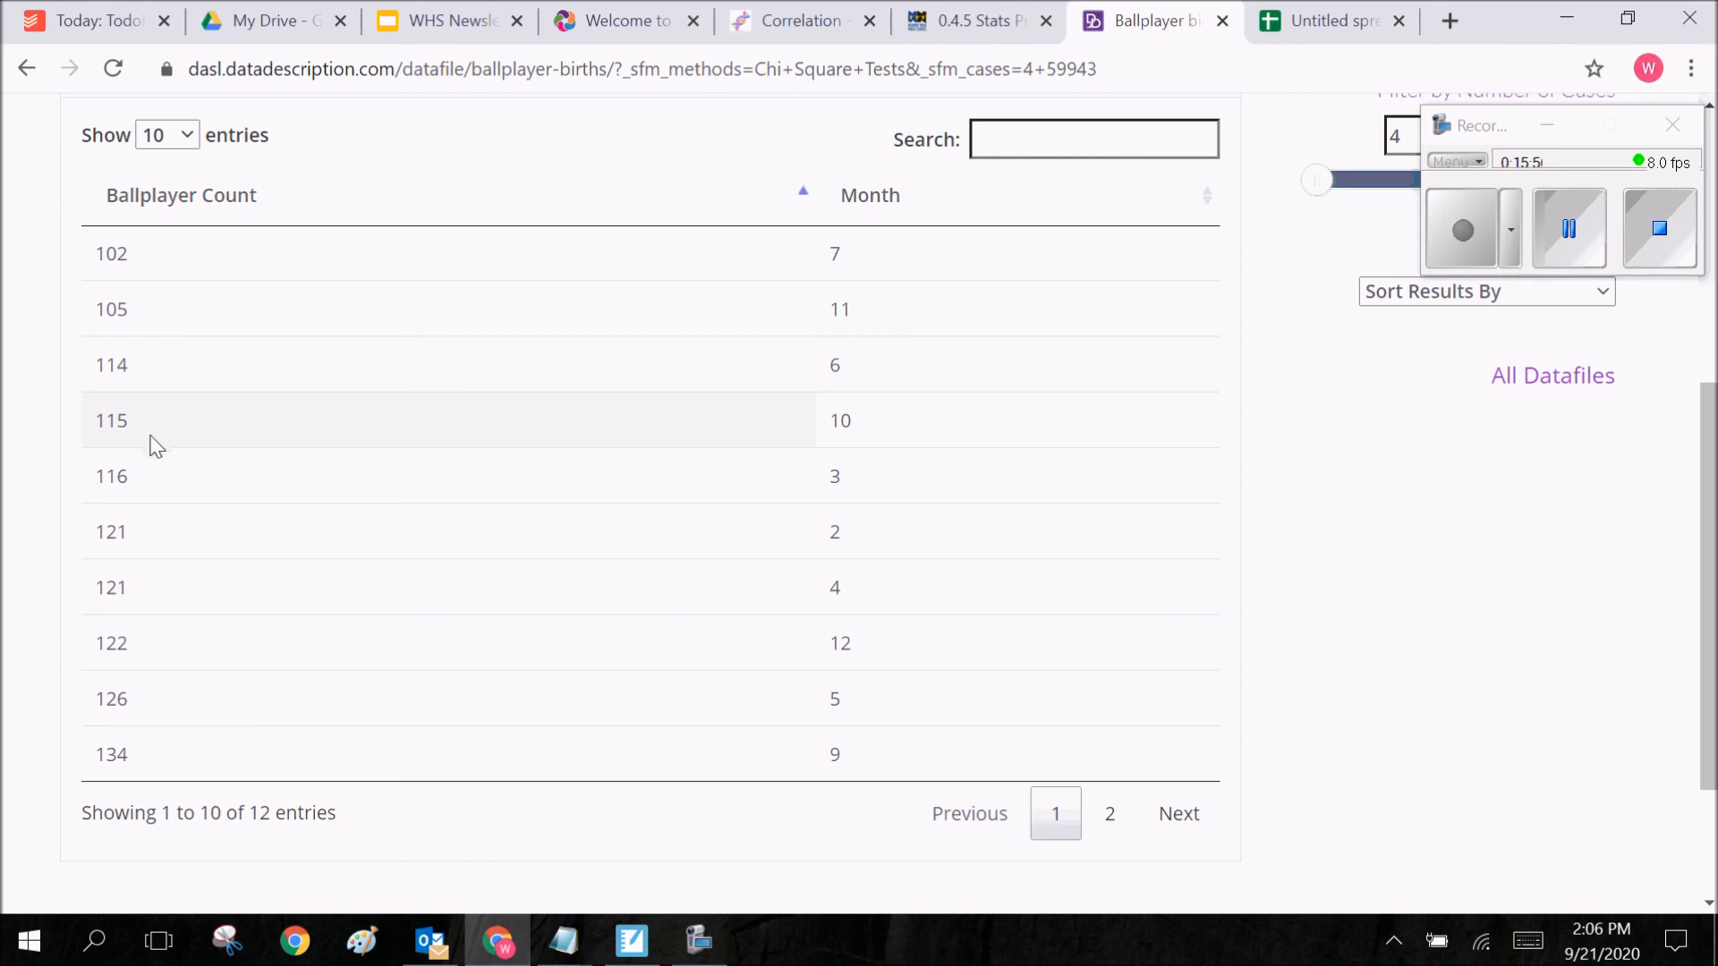
left_click(1324, 21)
type("11")
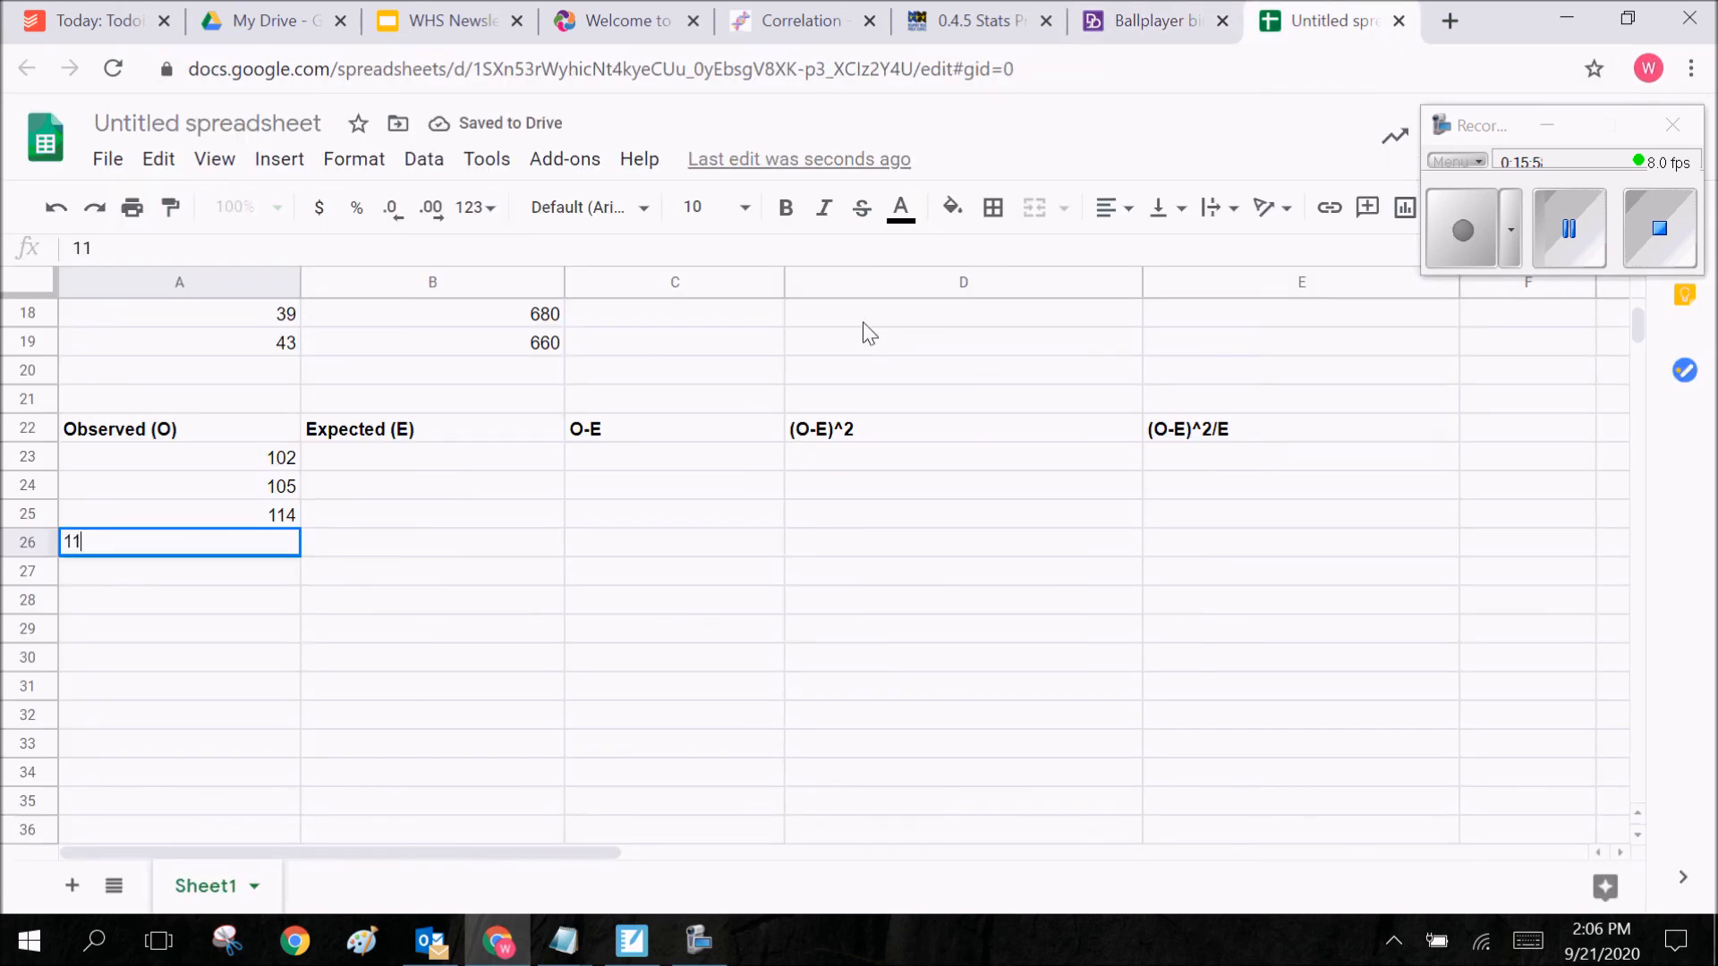
type("5")
key("Return")
type("116")
key("Return")
type("121")
key("Return")
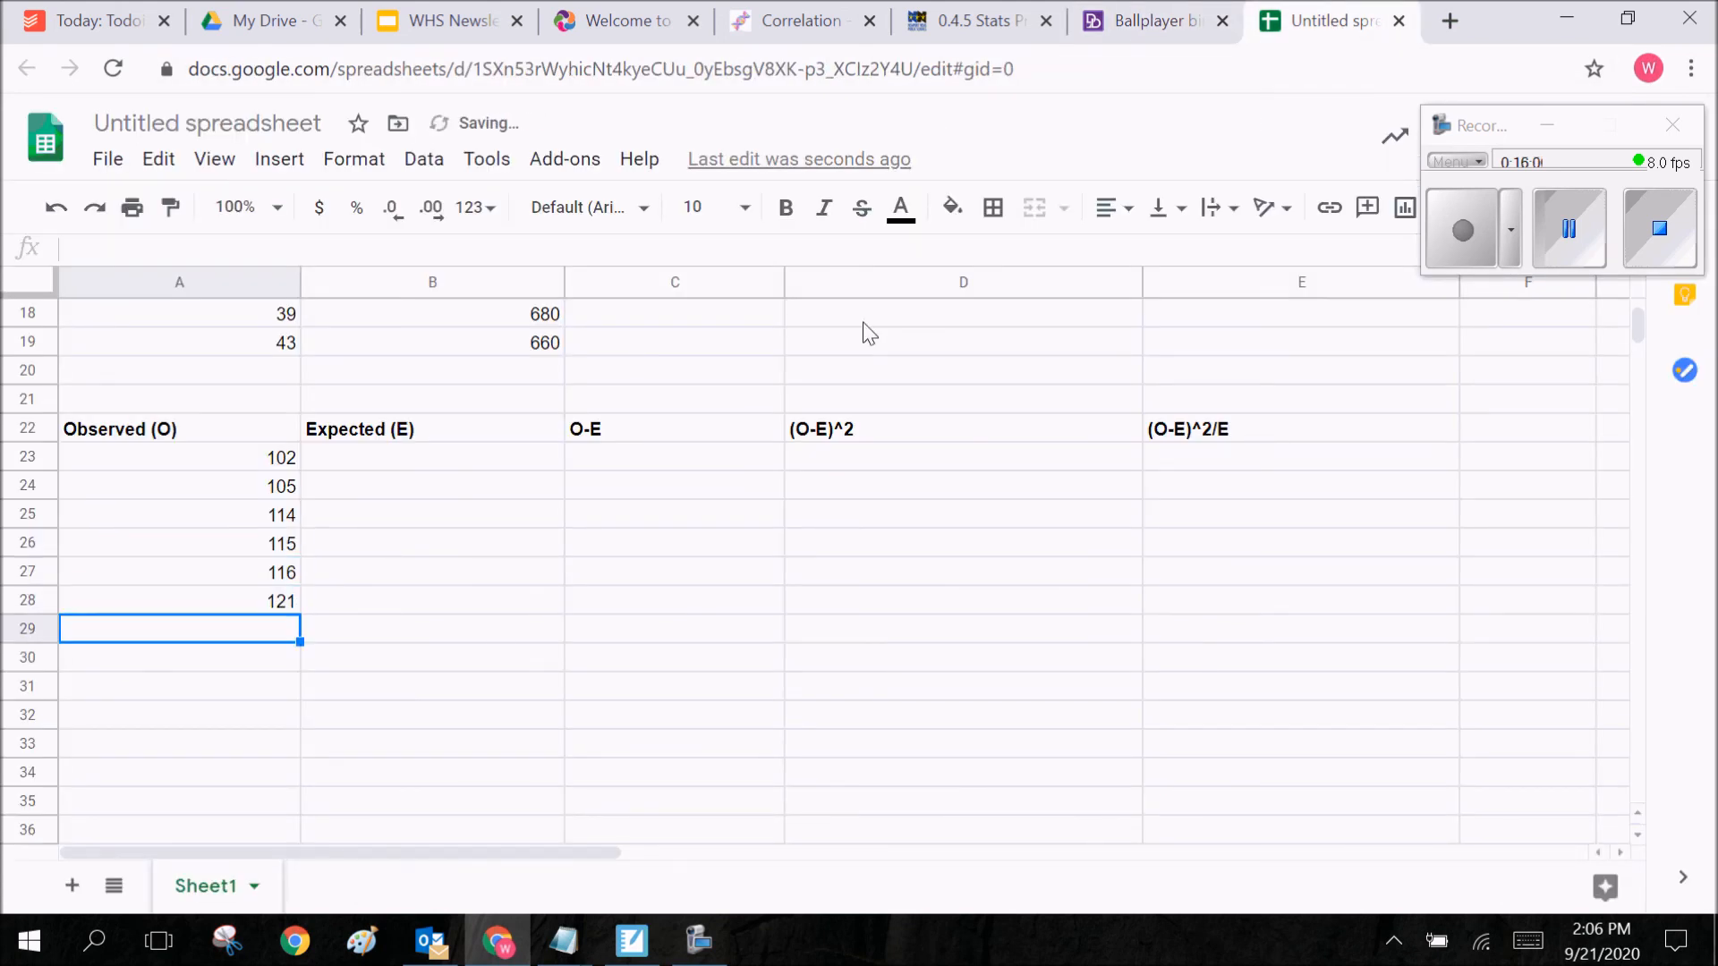
Enter the observed ballplayer counts 121, 122 and 126 in A29:A31
left_click(1083, 10)
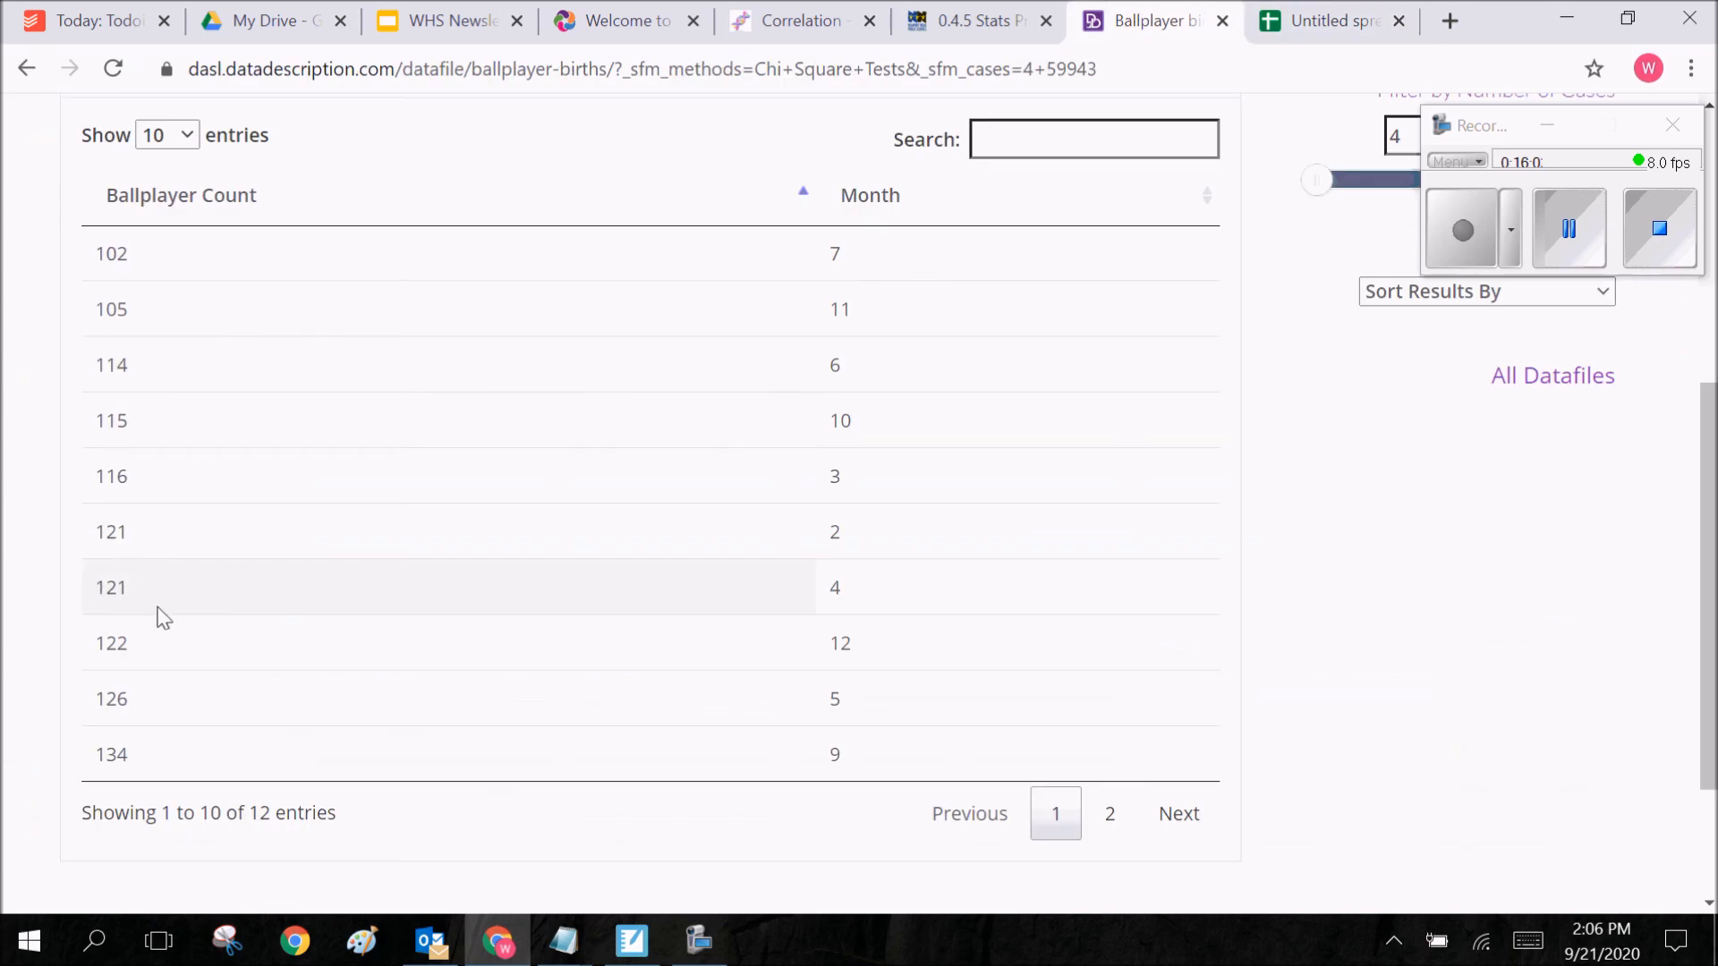
left_click(1325, 21)
type("121")
key("Return")
type("122")
key("Return")
type("1")
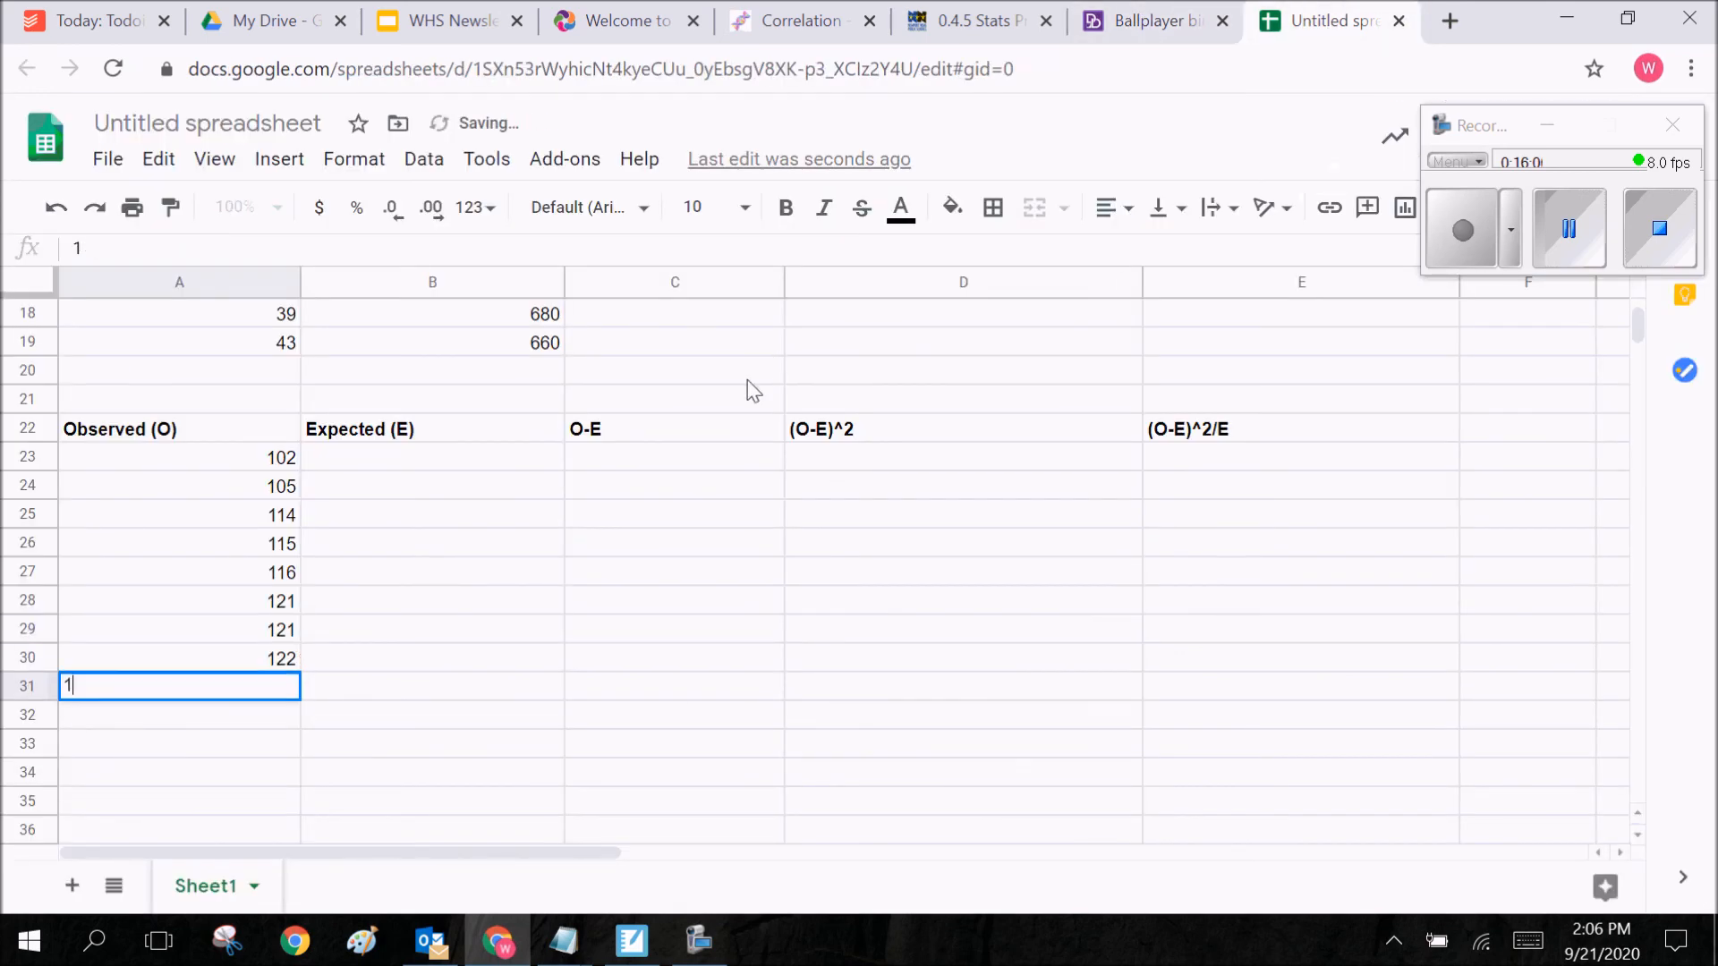
type("26")
key("Return")
Enter 134, the last count on the dataset table's first page, in A32
left_click(1155, 18)
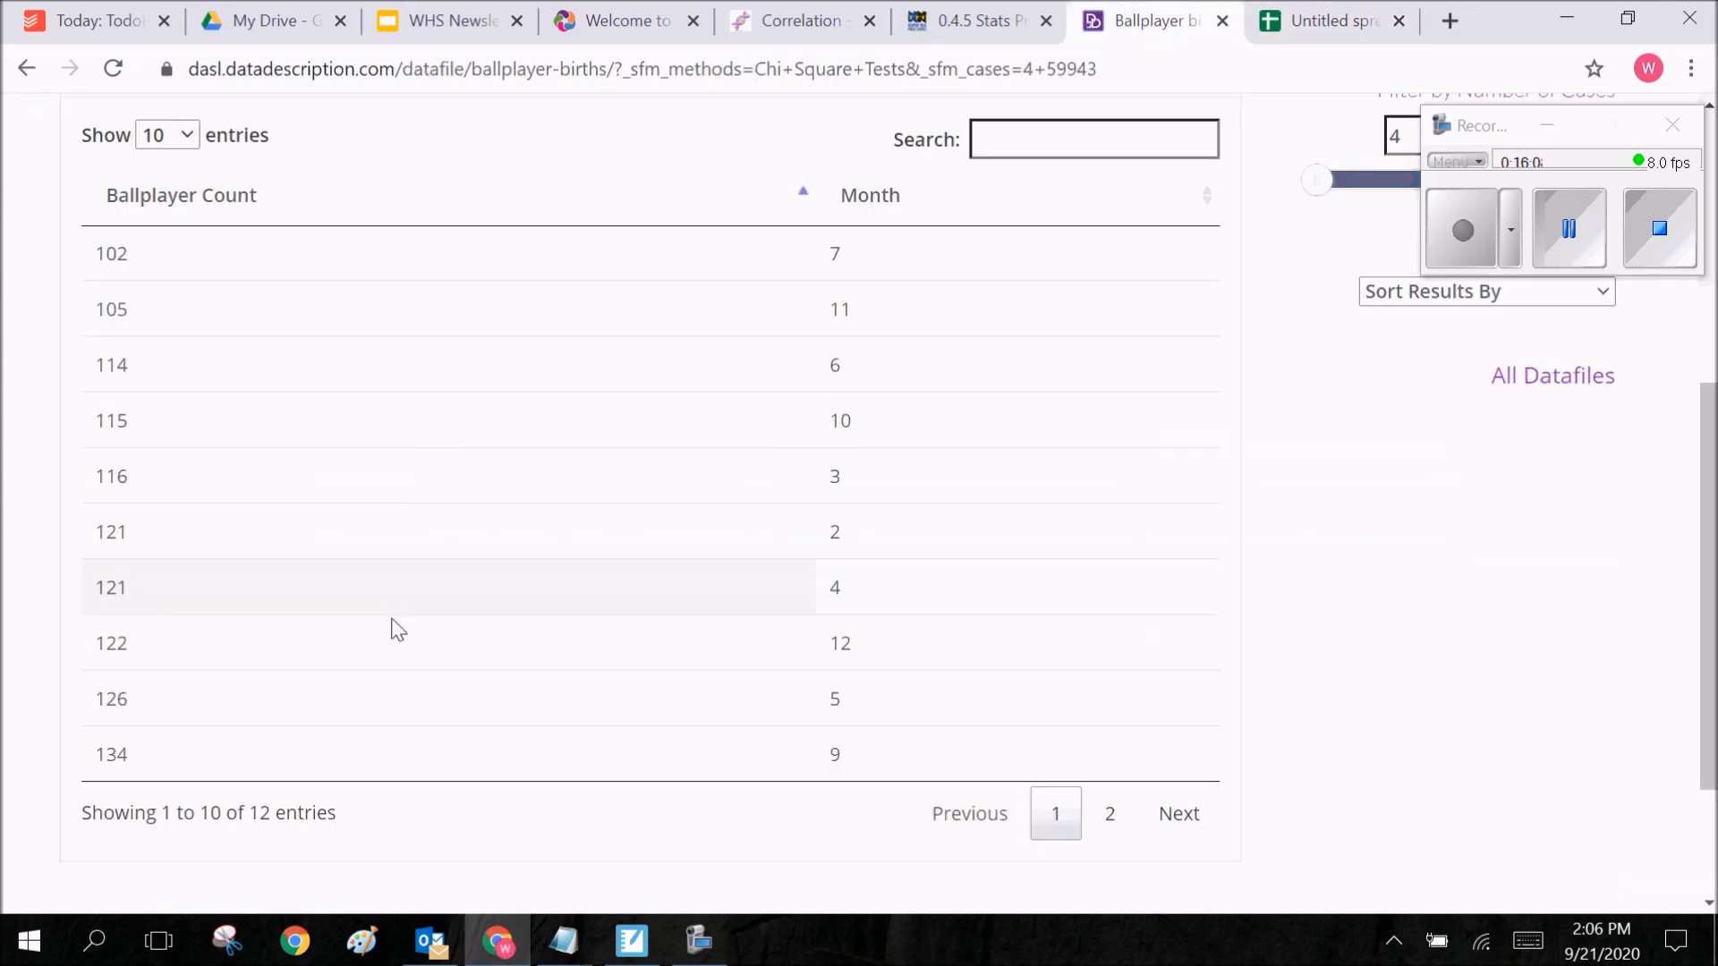
left_click(1324, 19)
type("134")
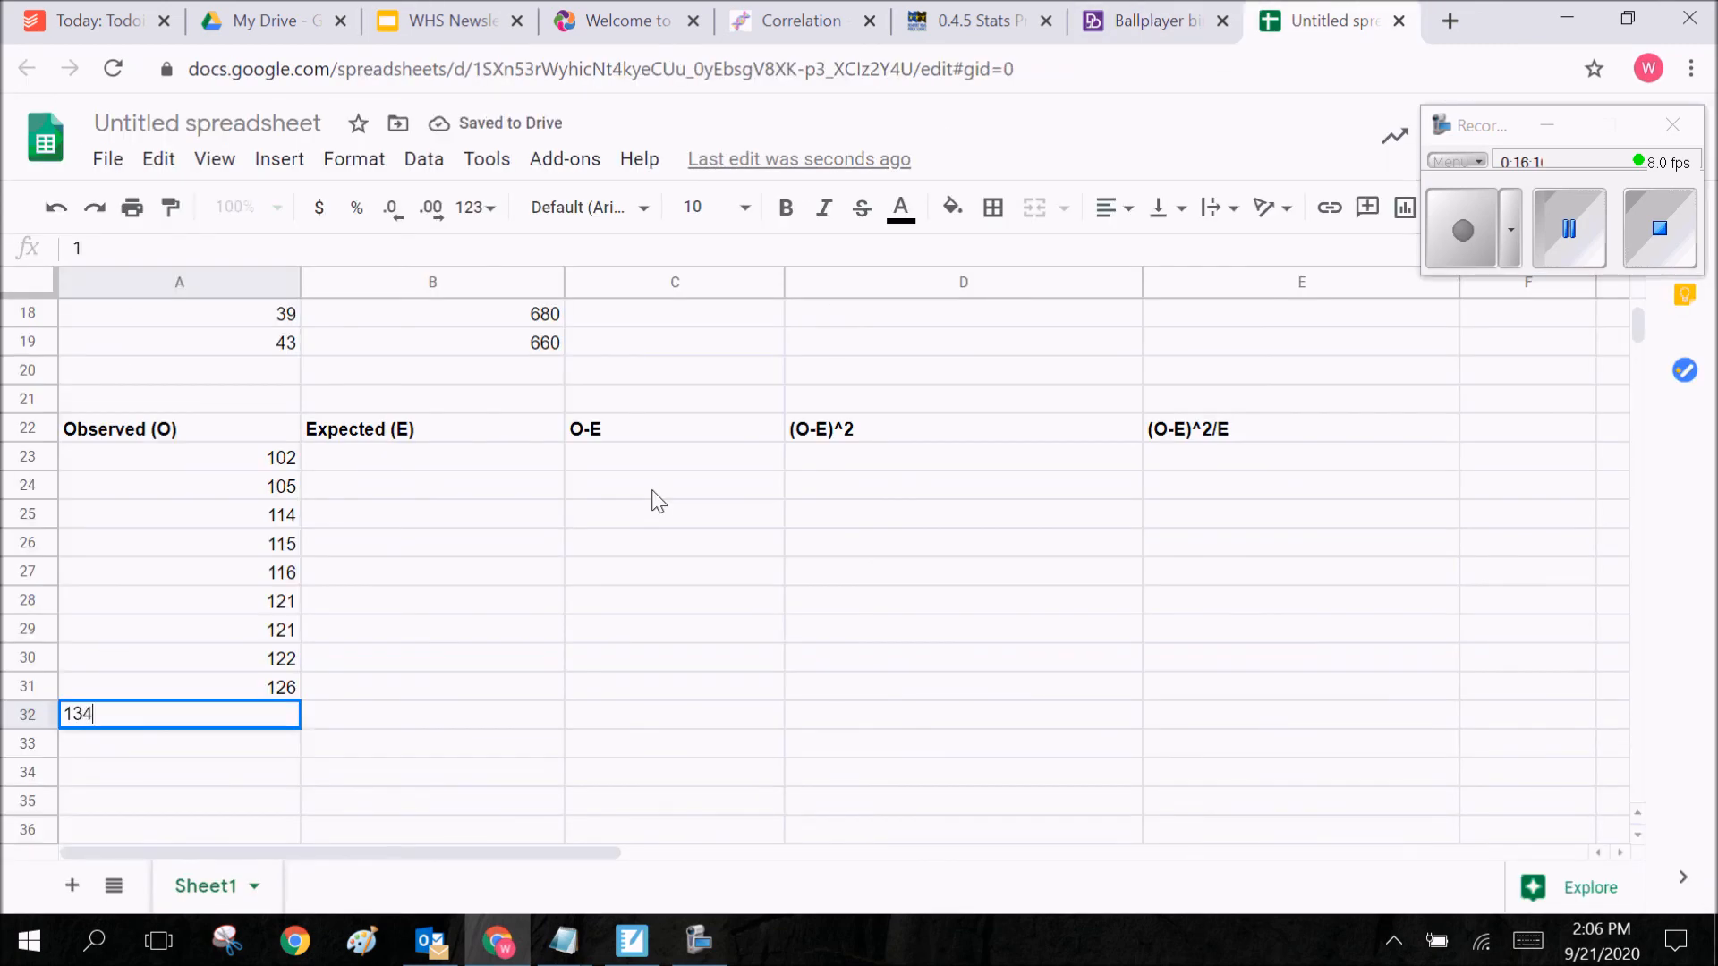
key("Return")
Enter an expected value of 118 in B23 and fill it down through B32
left_click(514, 467)
left_click(1159, 19)
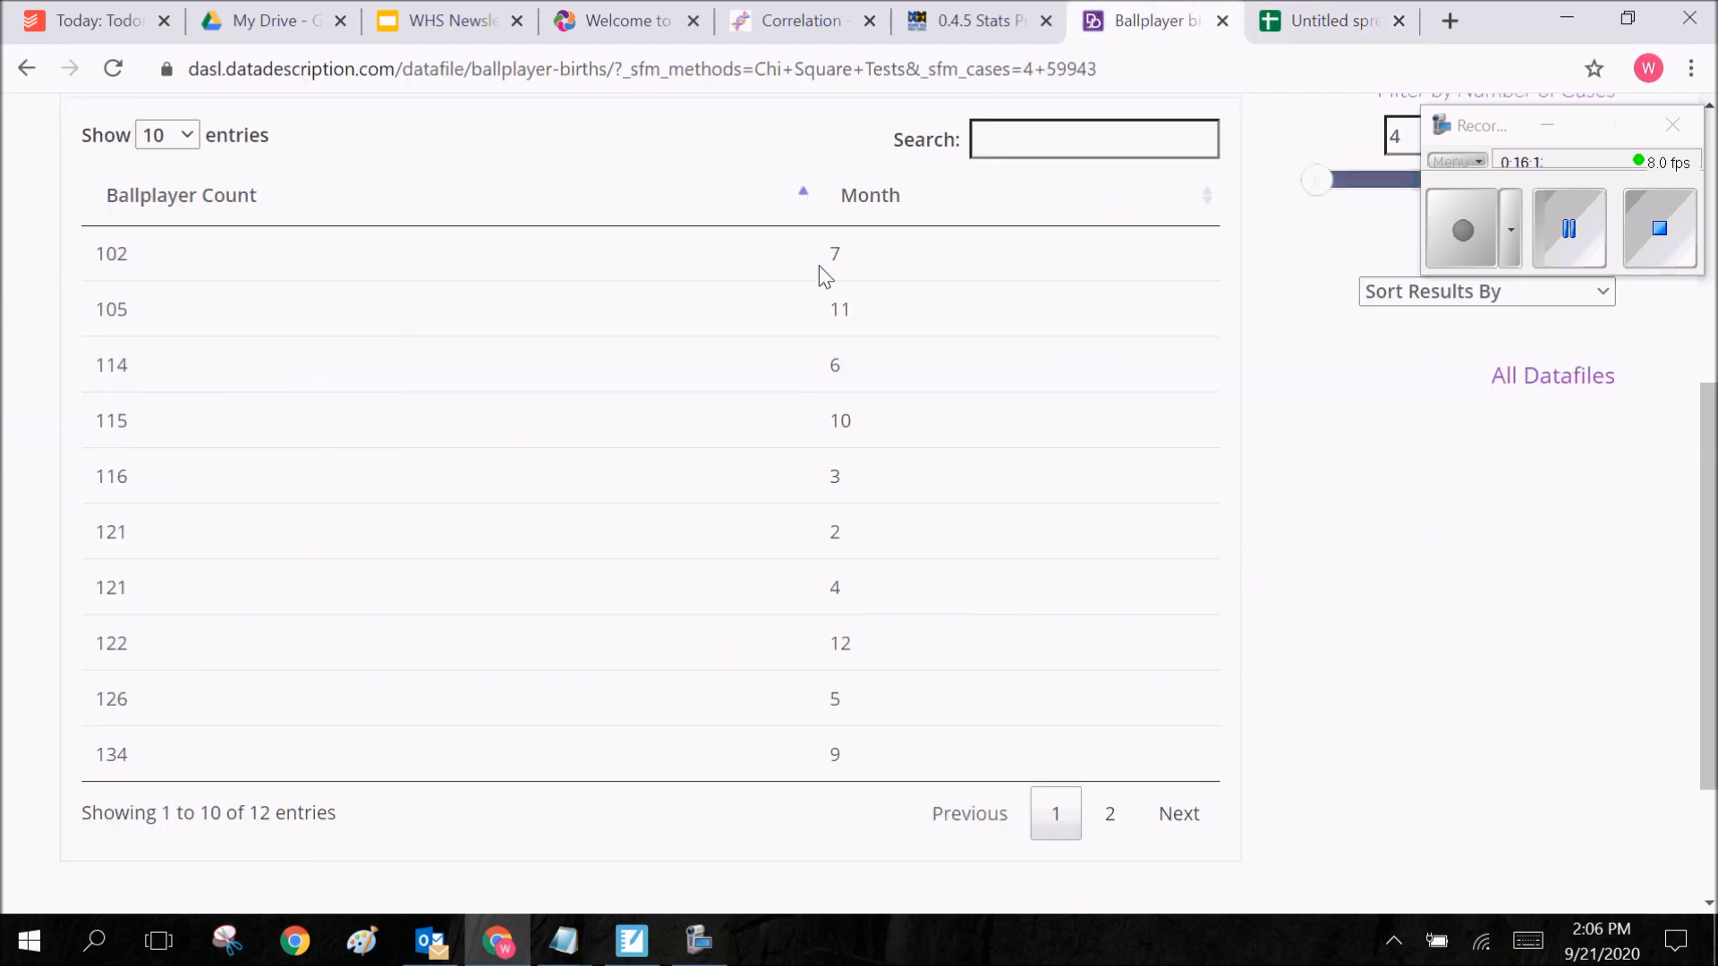
left_click(1308, 22)
type("1")
key("Return")
left_click(519, 460)
left_click_drag(564, 469, 540, 716)
left_click(748, 633)
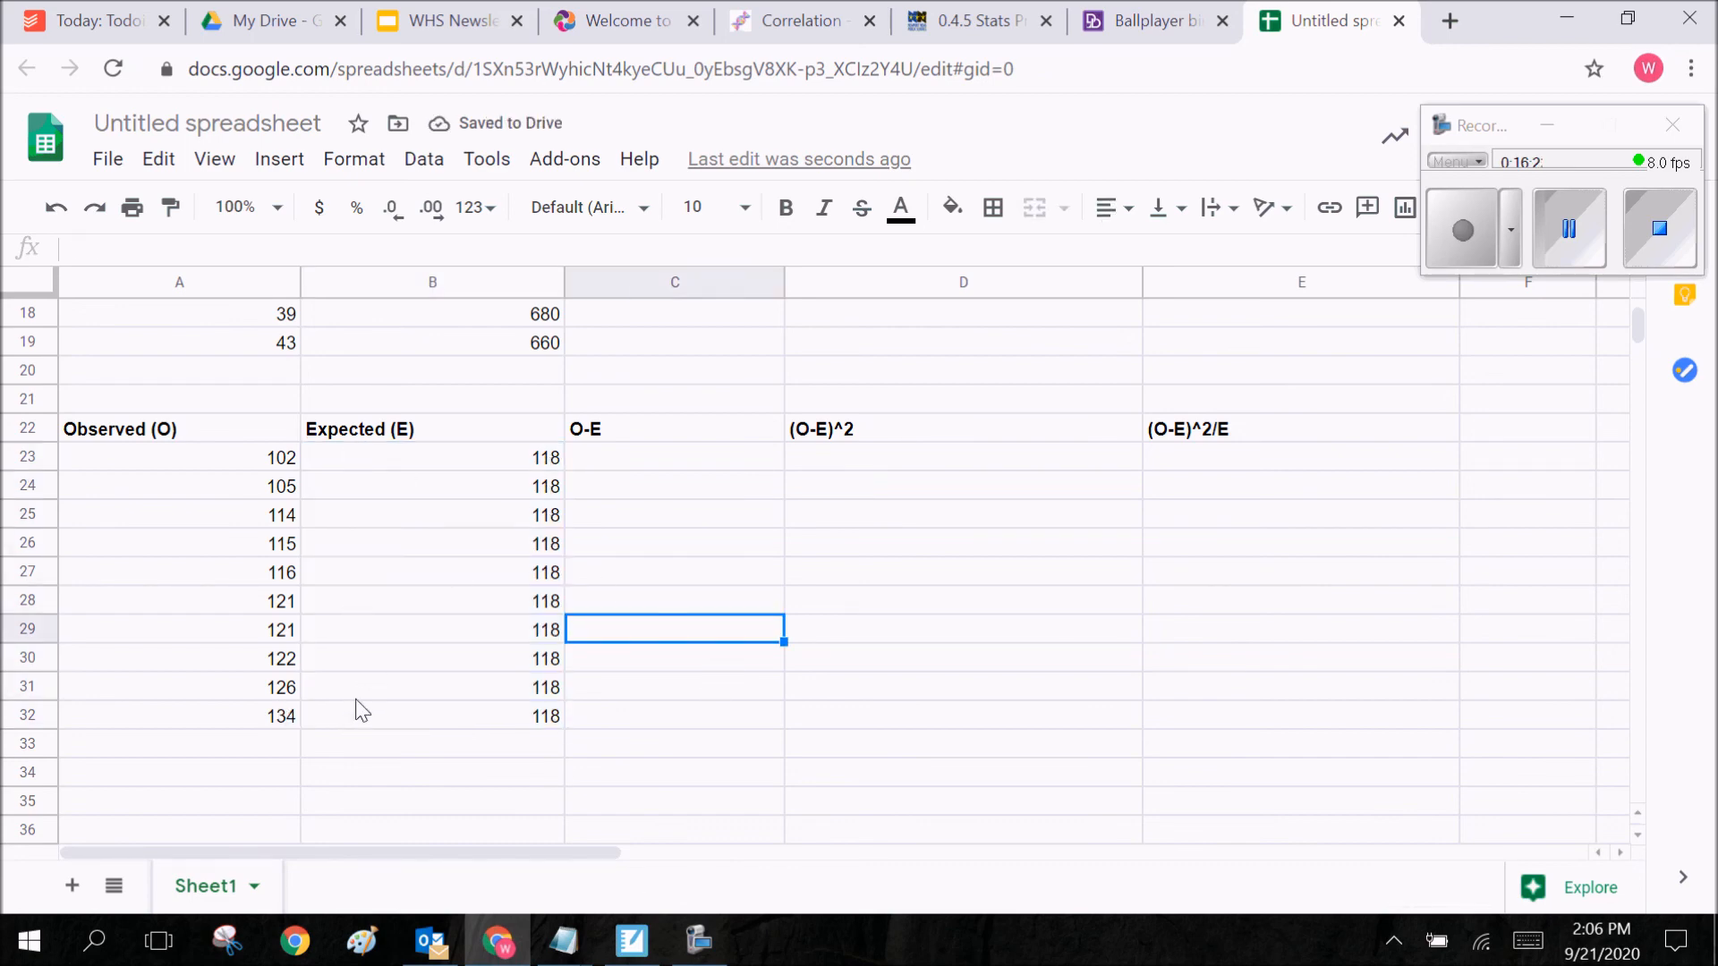
Check the number of entries shown beneath the Ballplayer births table, then return to the spreadsheet
left_click(1150, 21)
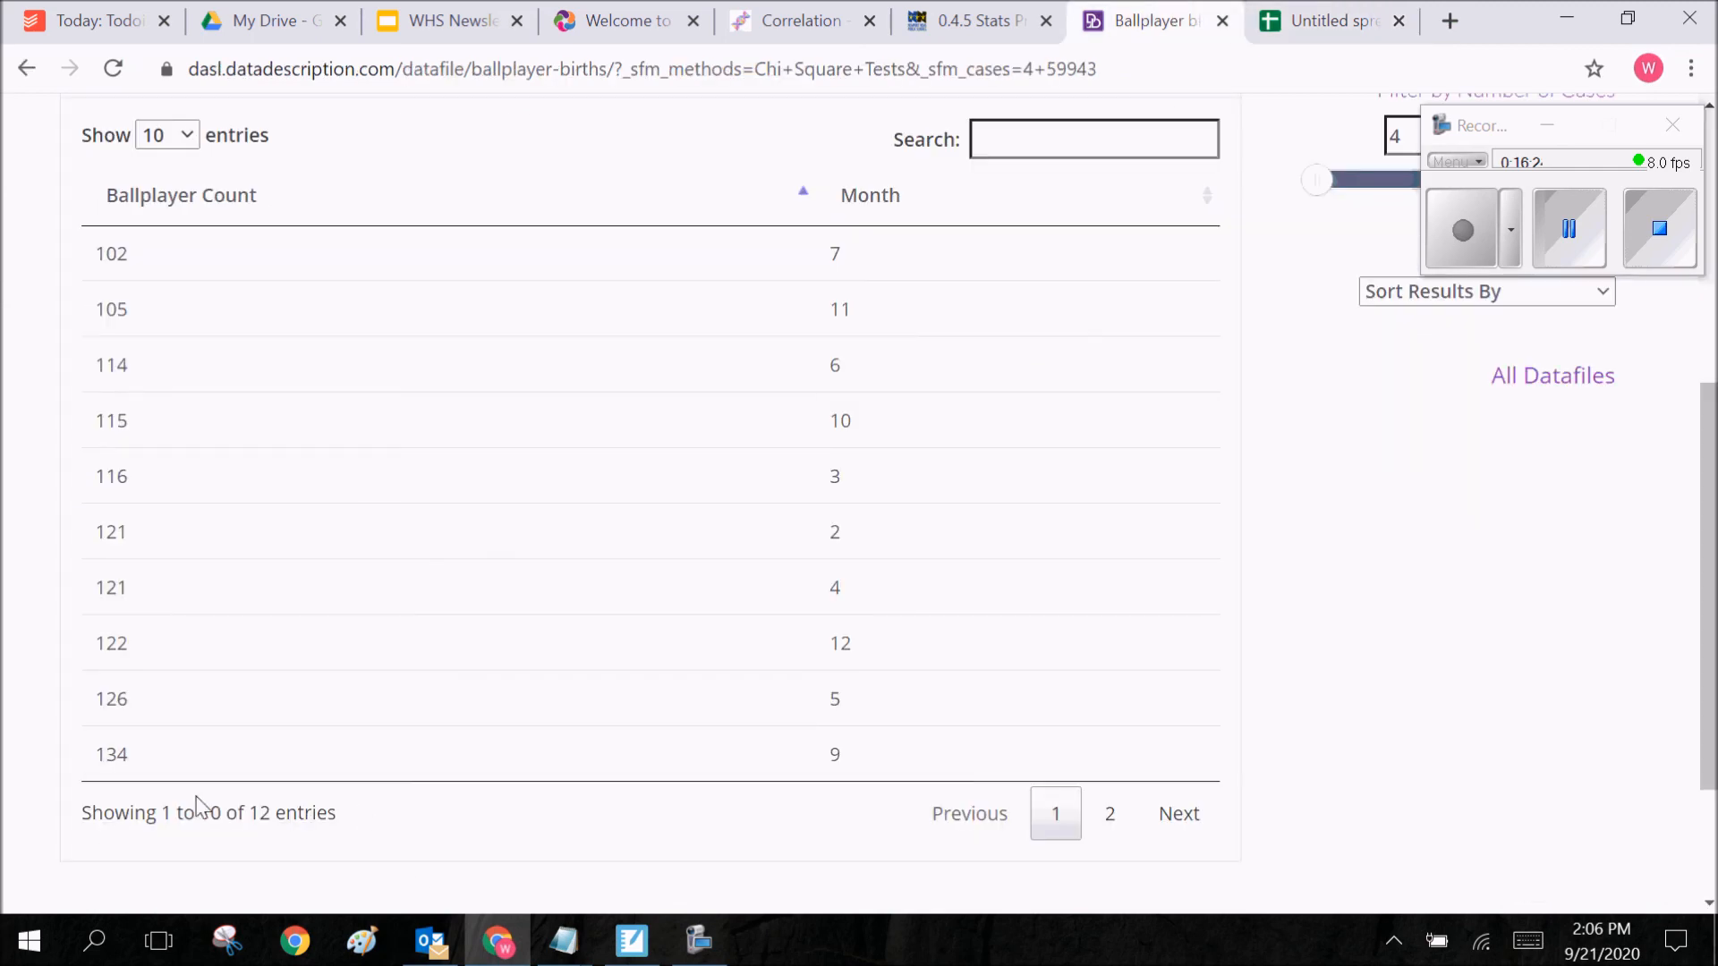
left_click_drag(176, 812, 479, 813)
left_click(481, 811)
left_click(1332, 20)
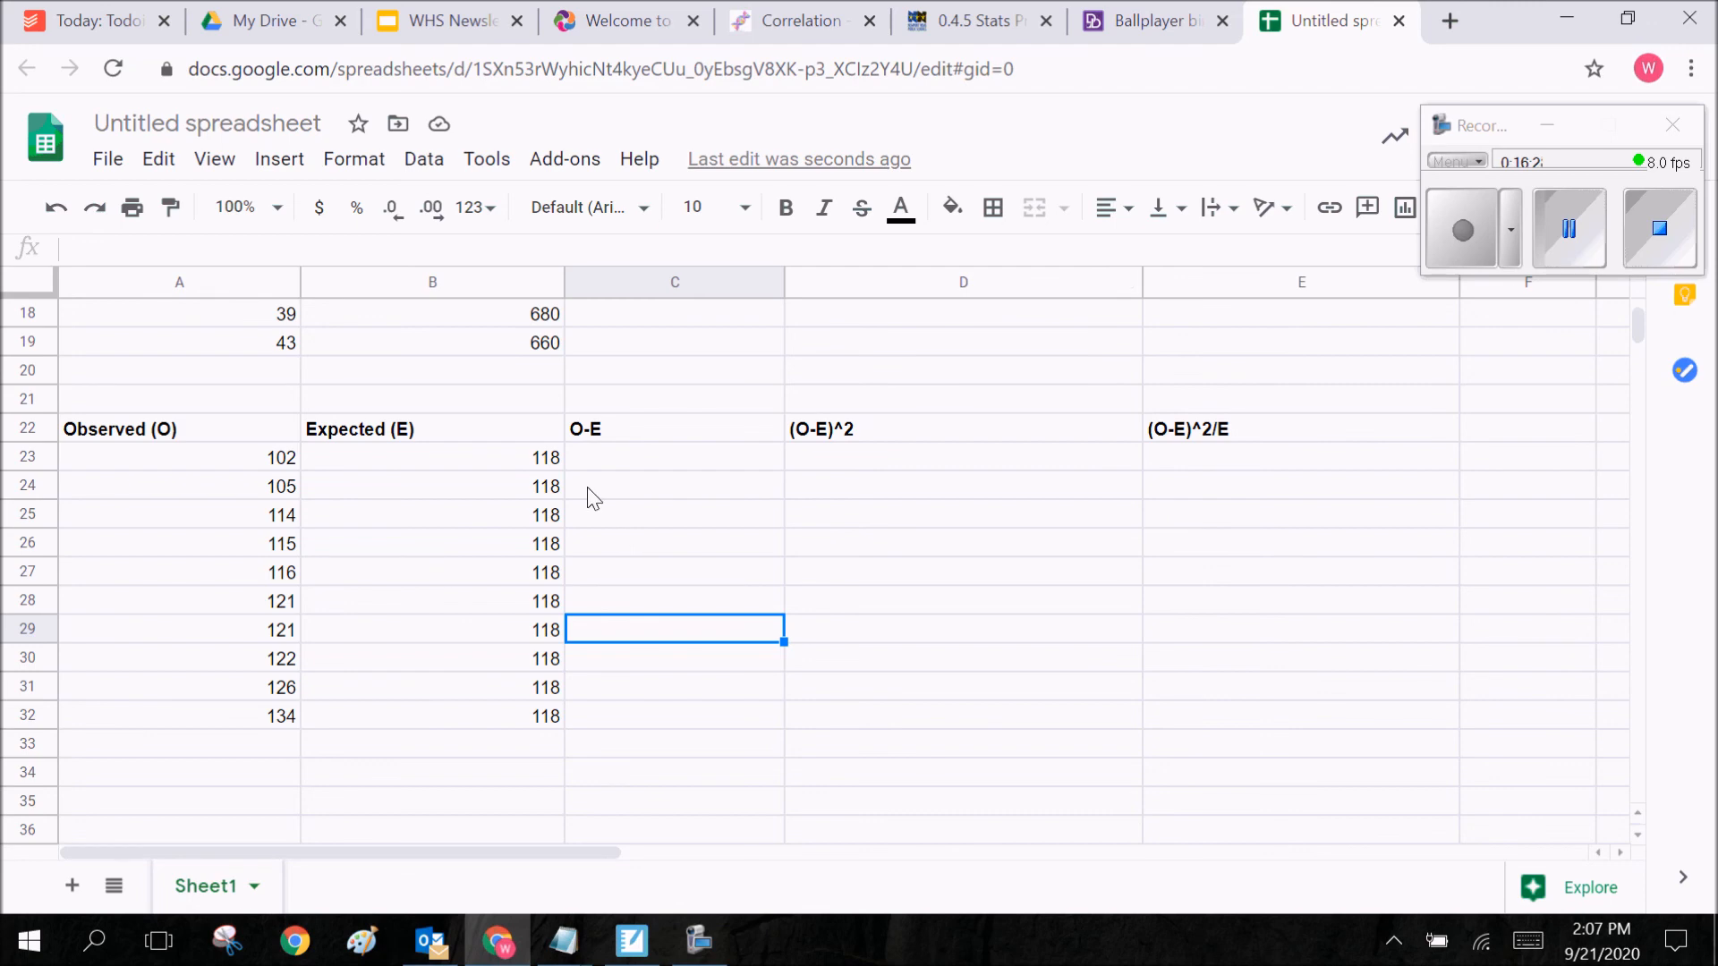
Enter the formula =A23 - B23 in C23 and fill it down the O-E column through C32
left_click(638, 467)
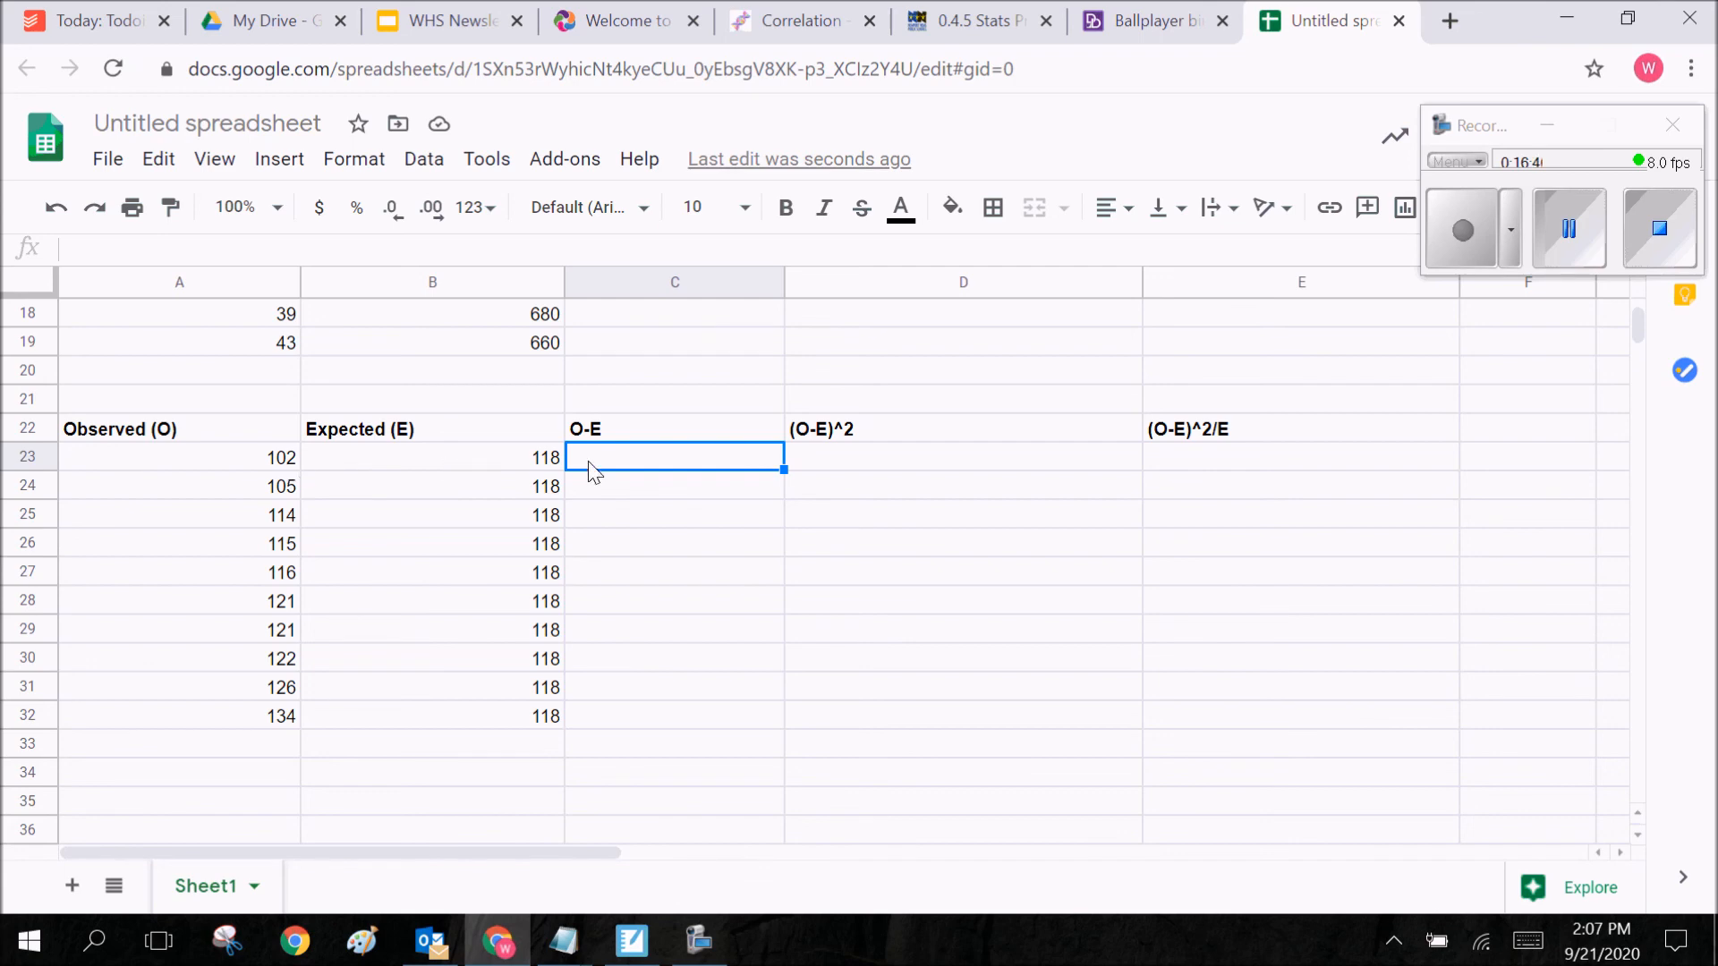
type("=")
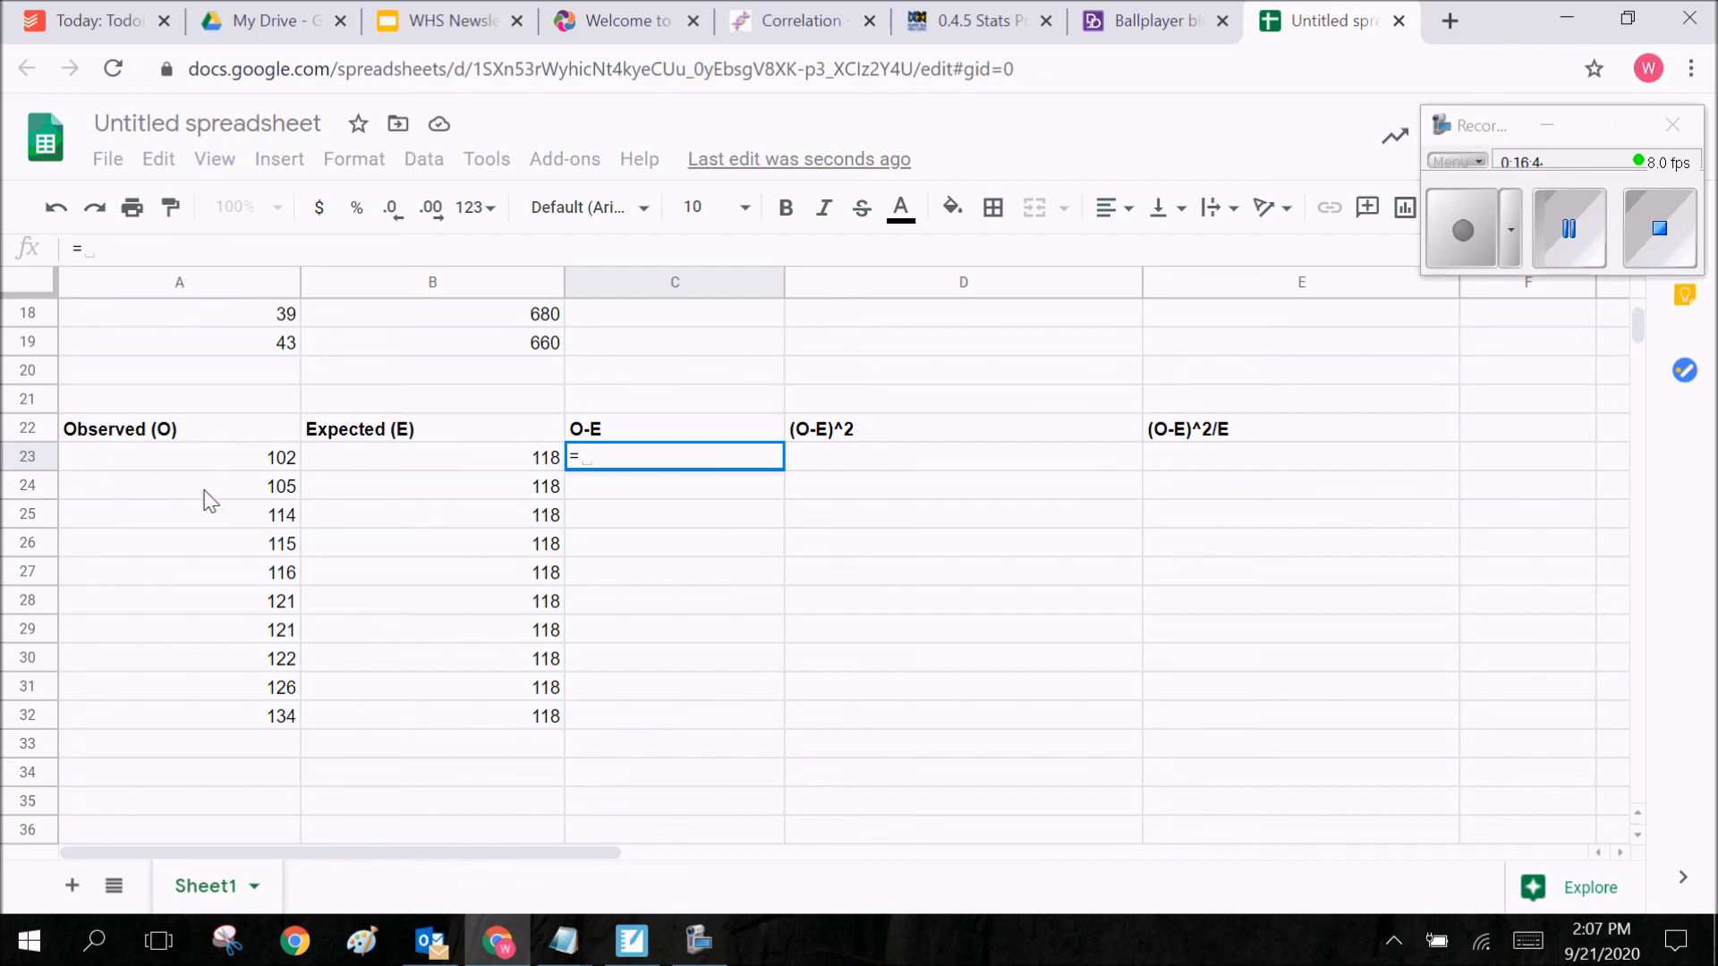
type("A23")
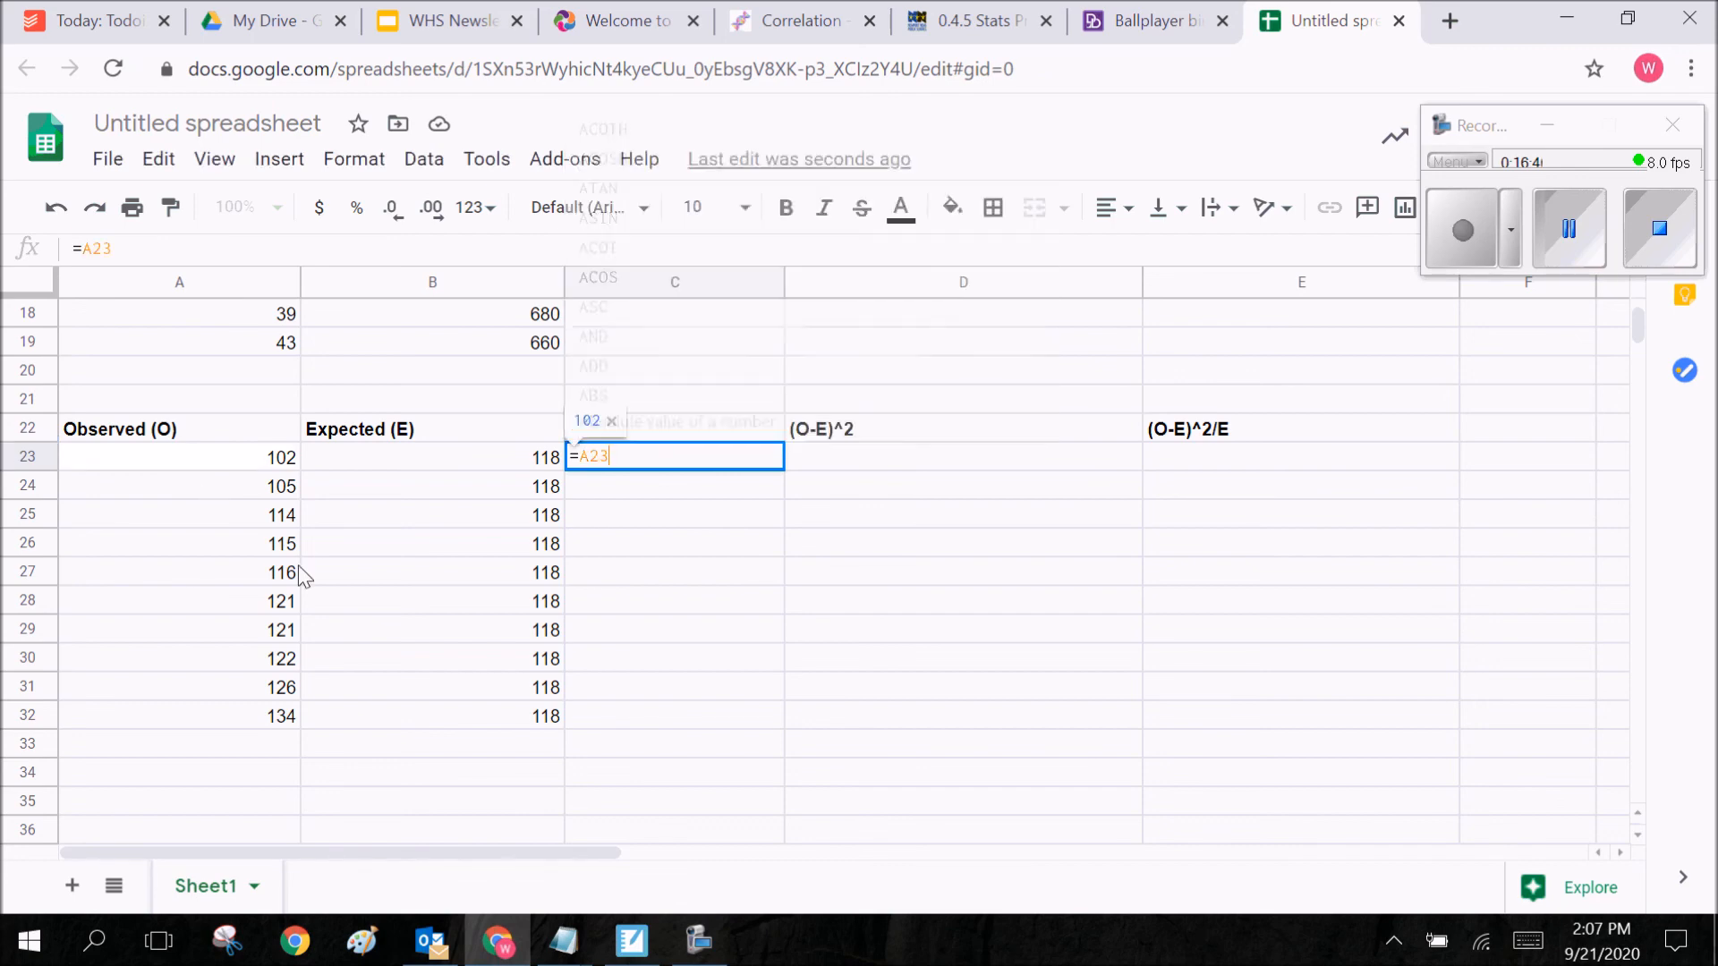
type(" - ")
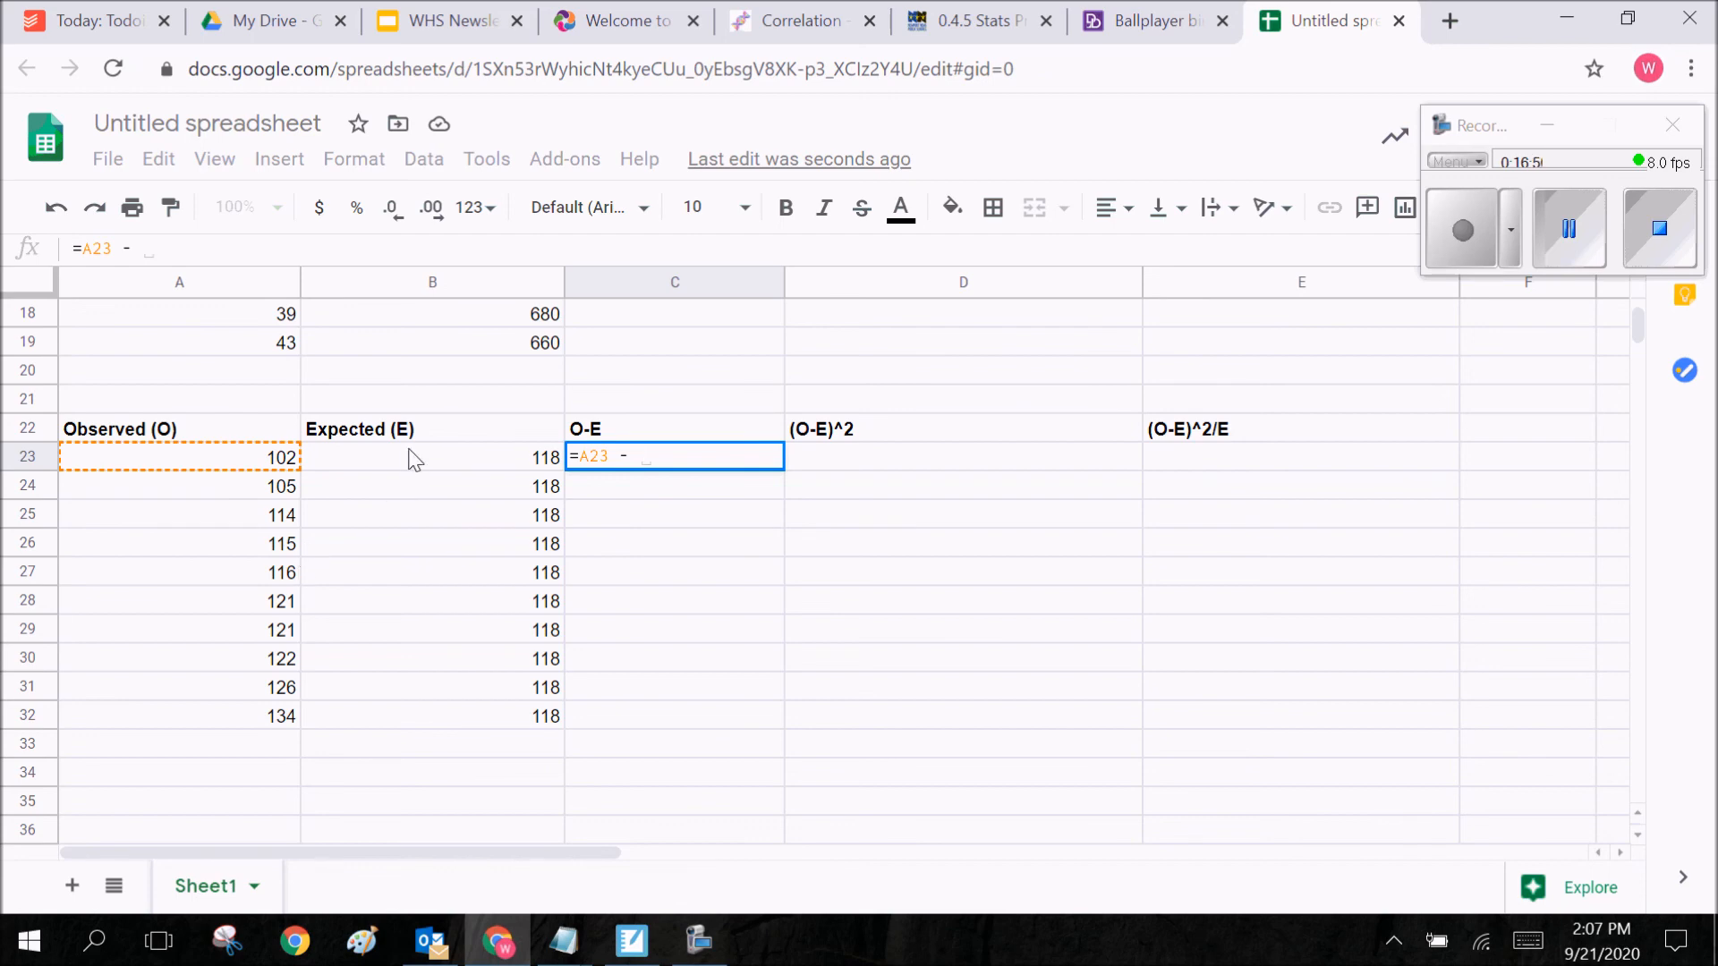
type("B23")
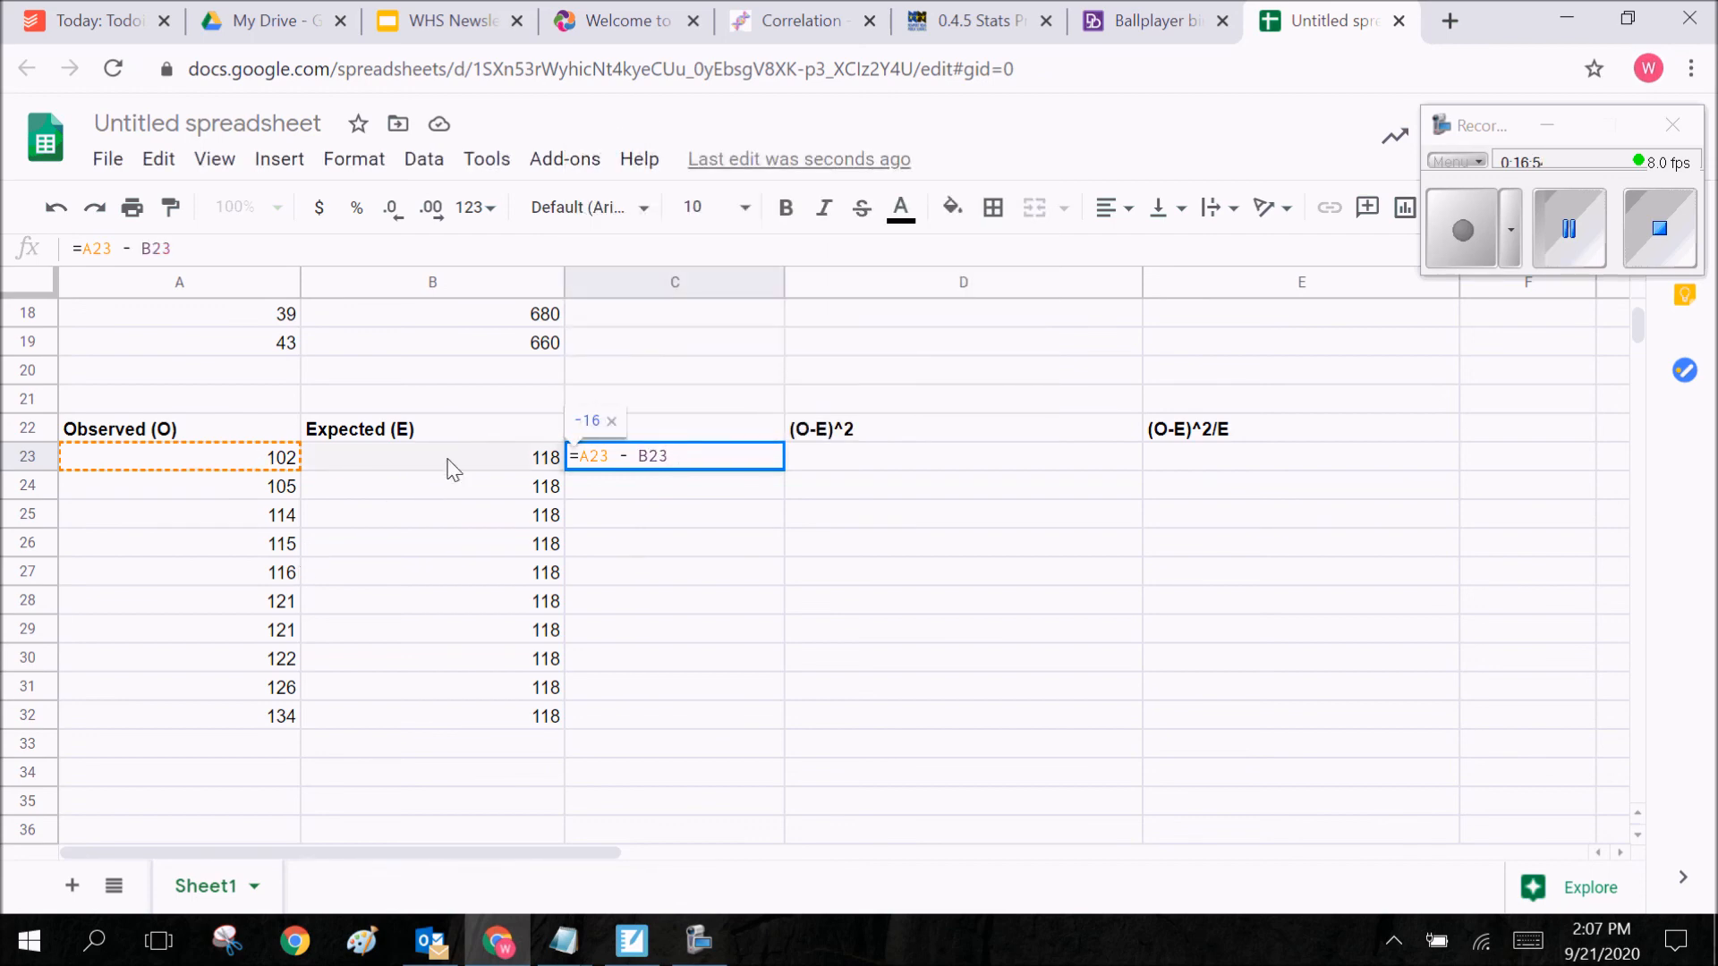
key("Return")
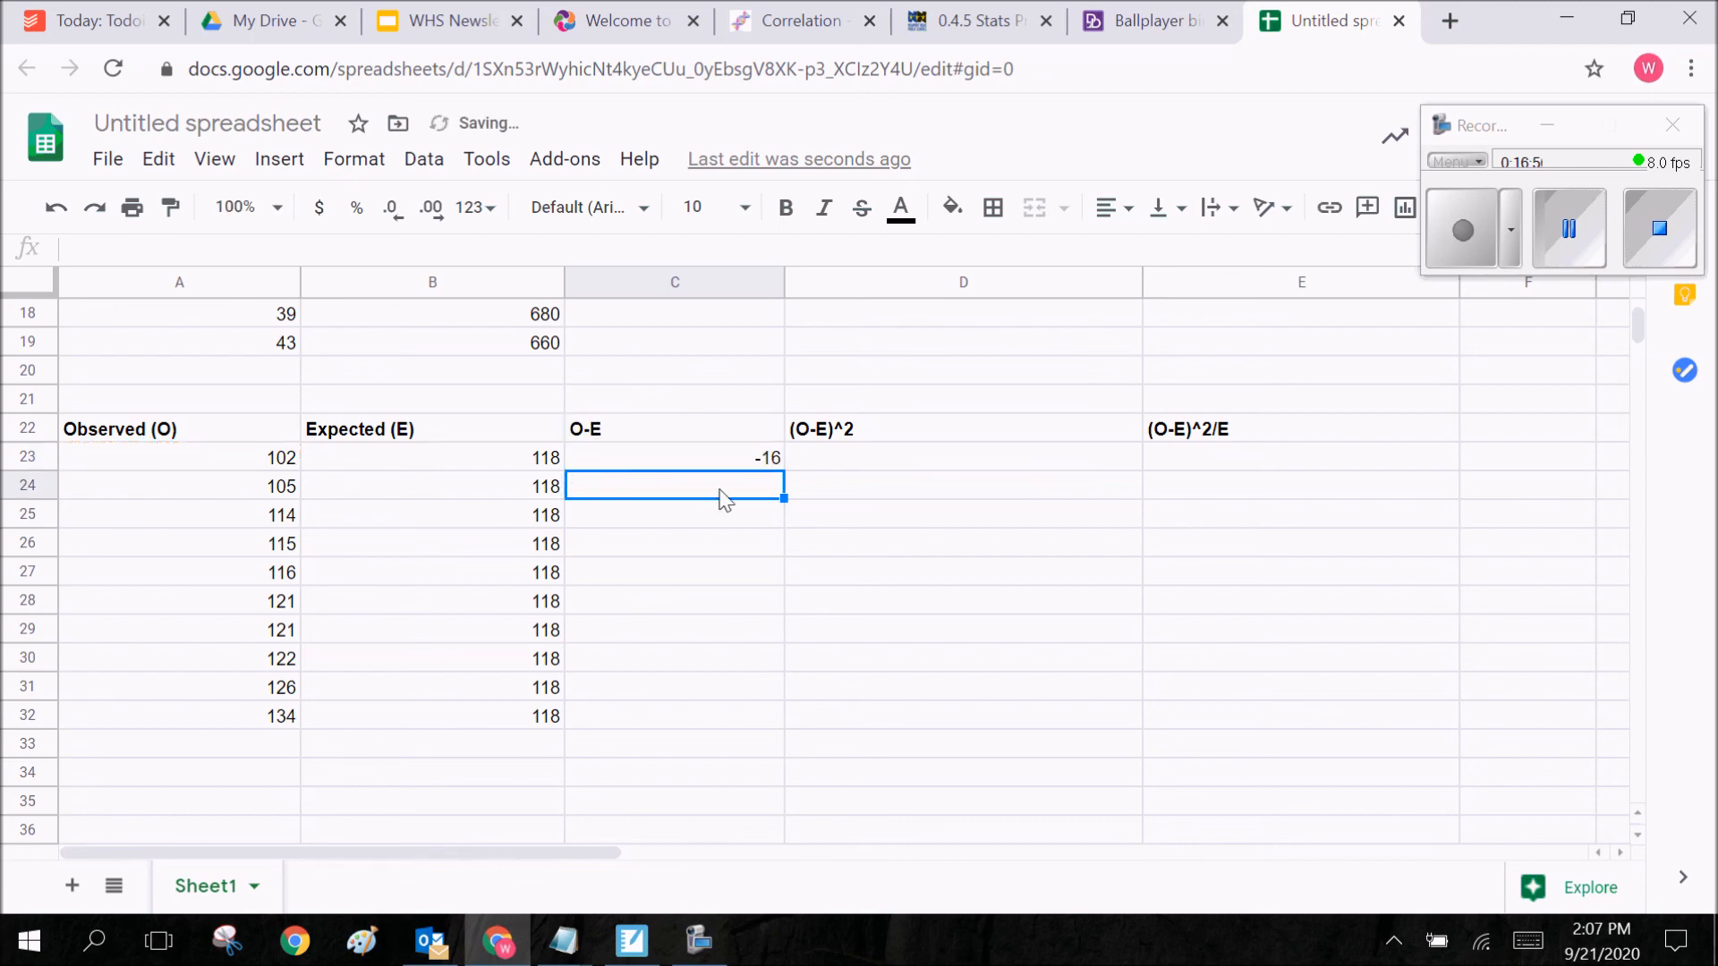
left_click(749, 466)
left_click_drag(784, 465, 764, 721)
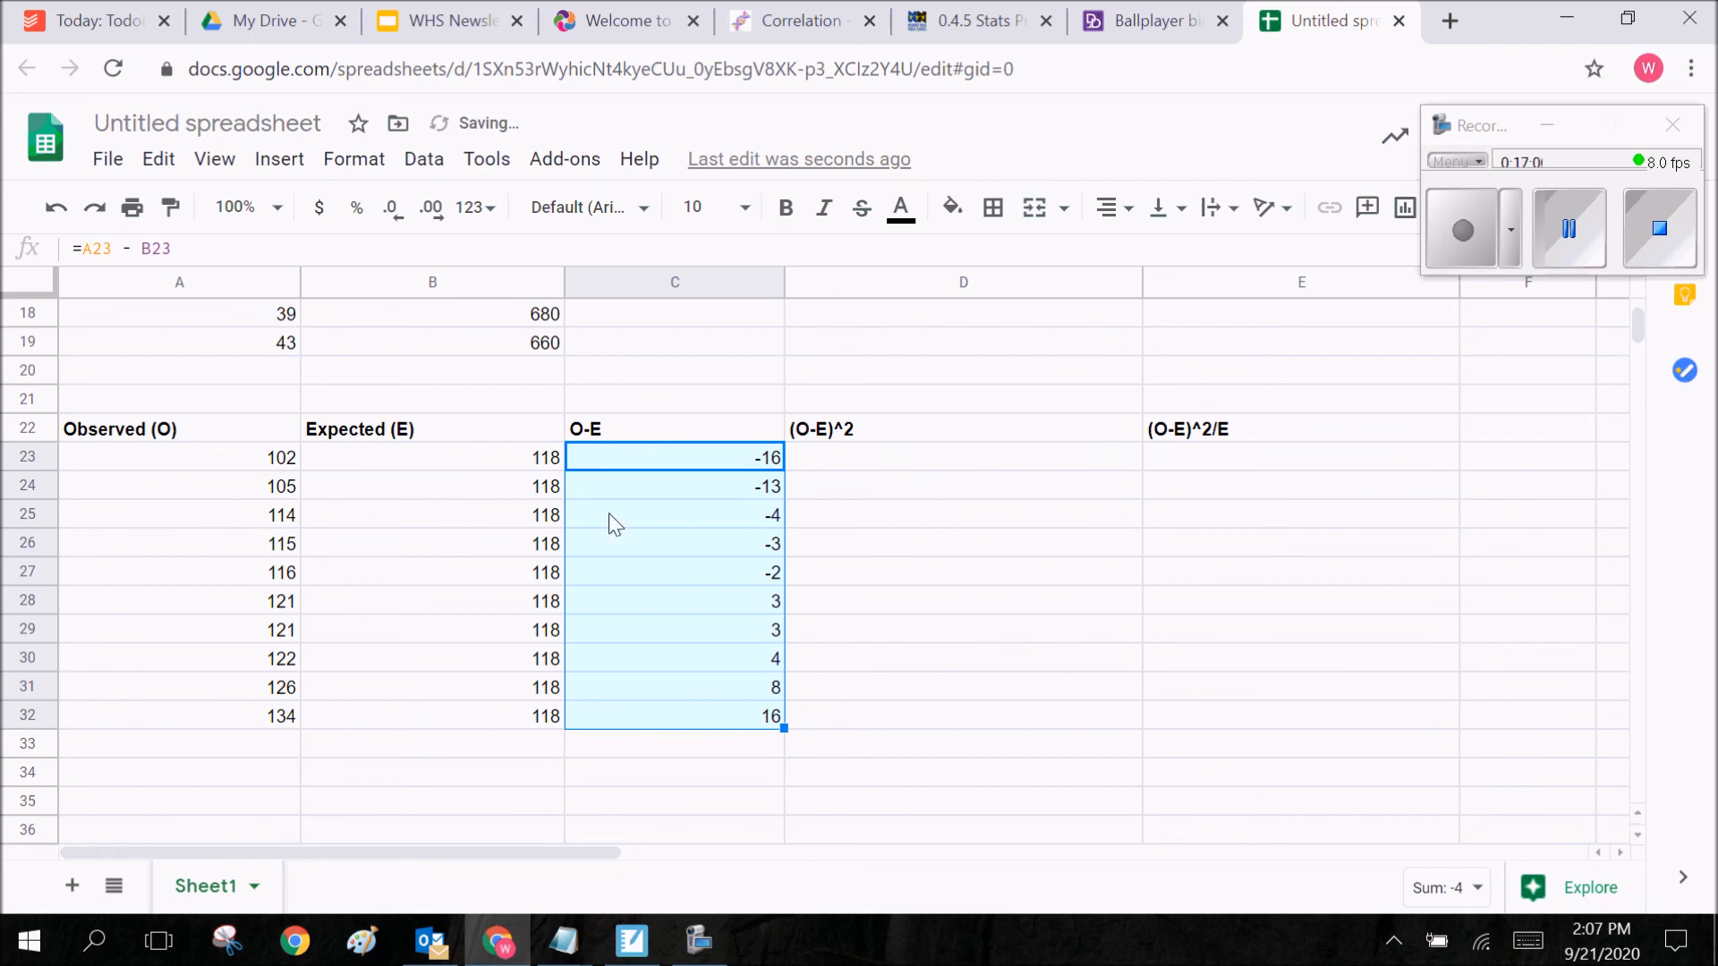
left_click(906, 664)
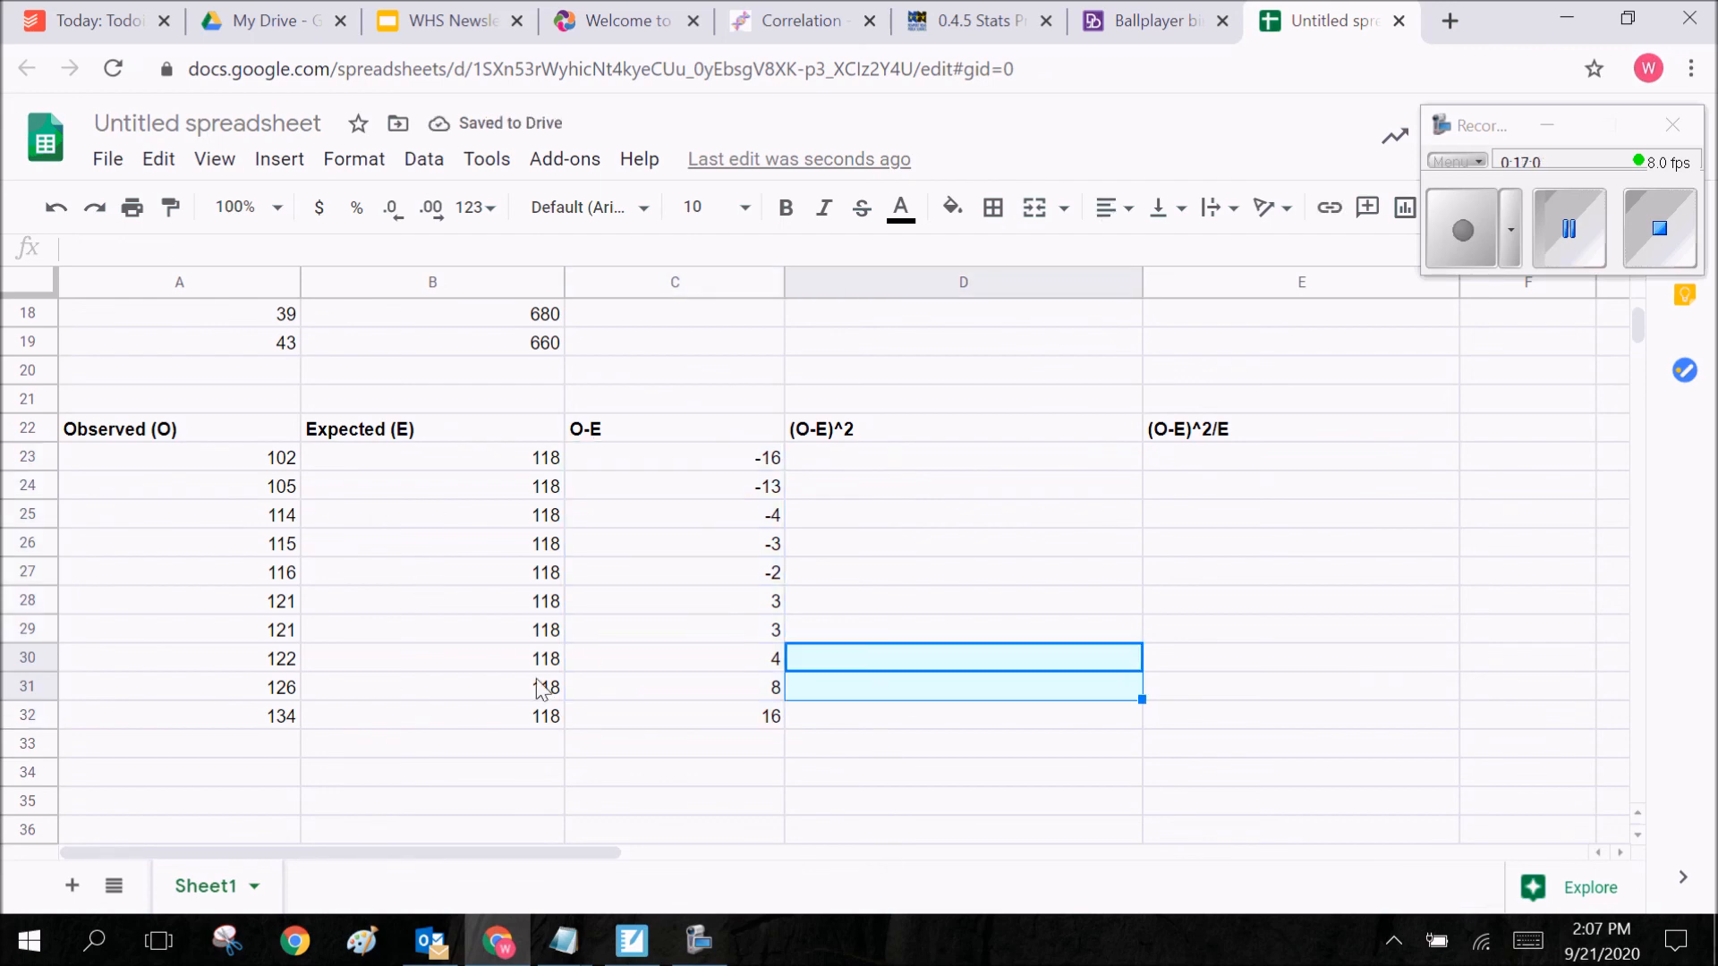
Enter the formula =(C23)^2 in D23, the first cell of the (O-E)^2 column
left_click(880, 604)
left_click(938, 460)
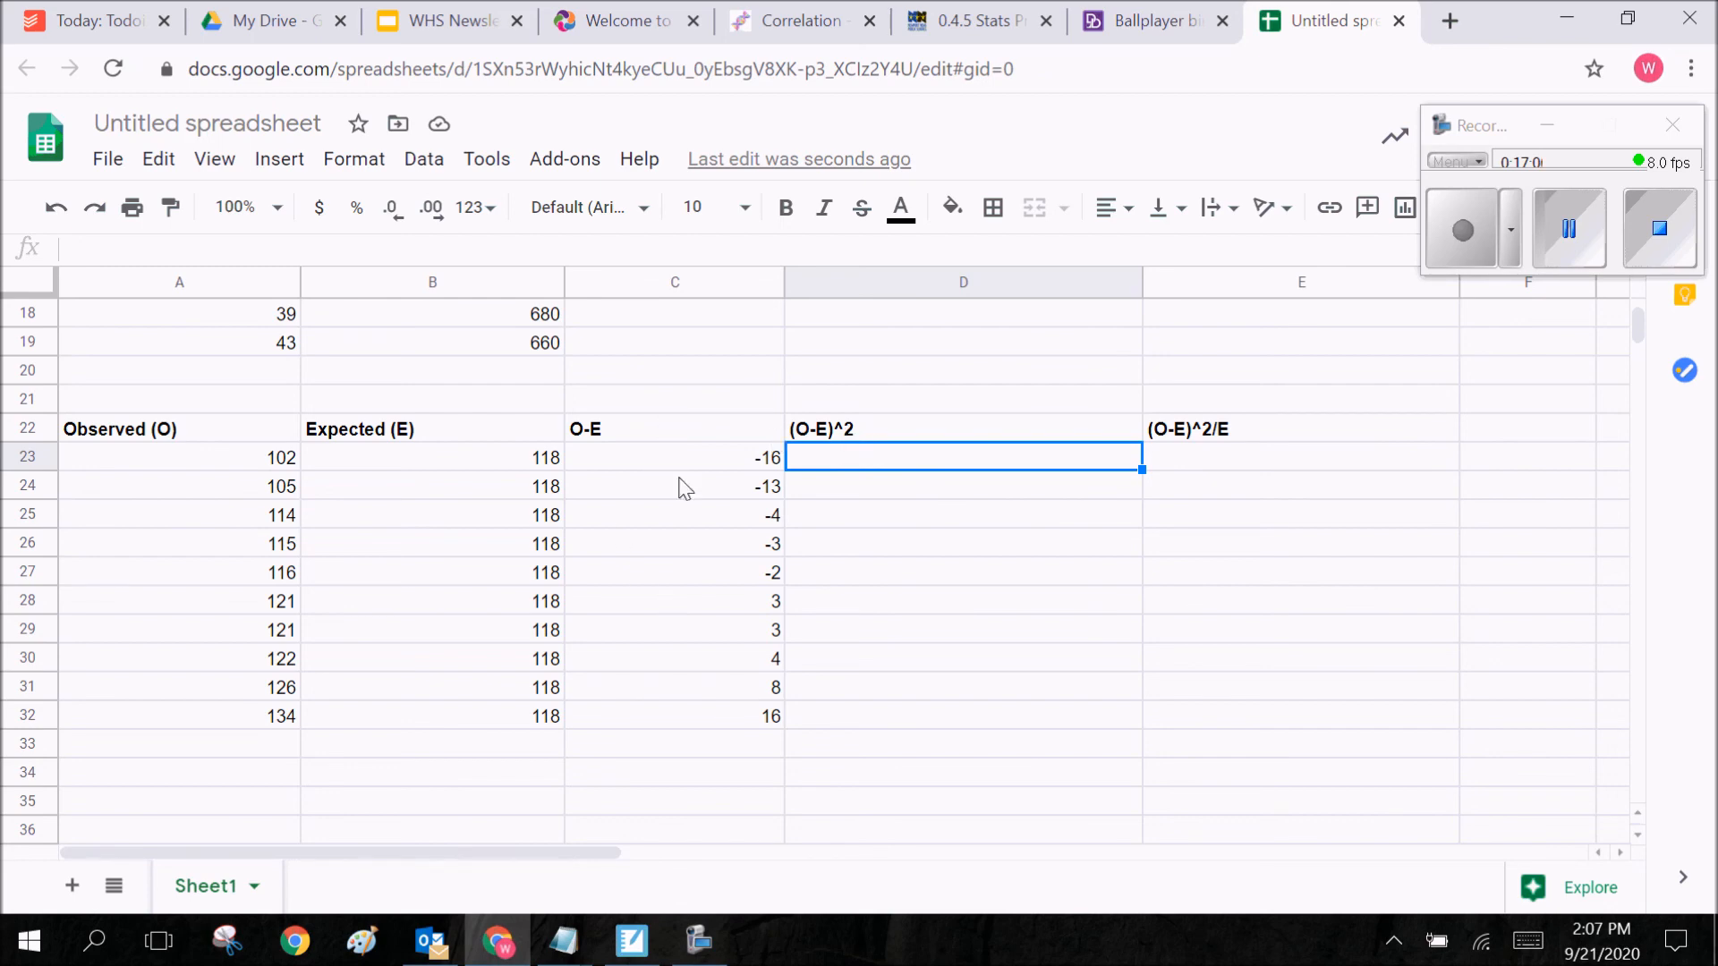
left_click(723, 458)
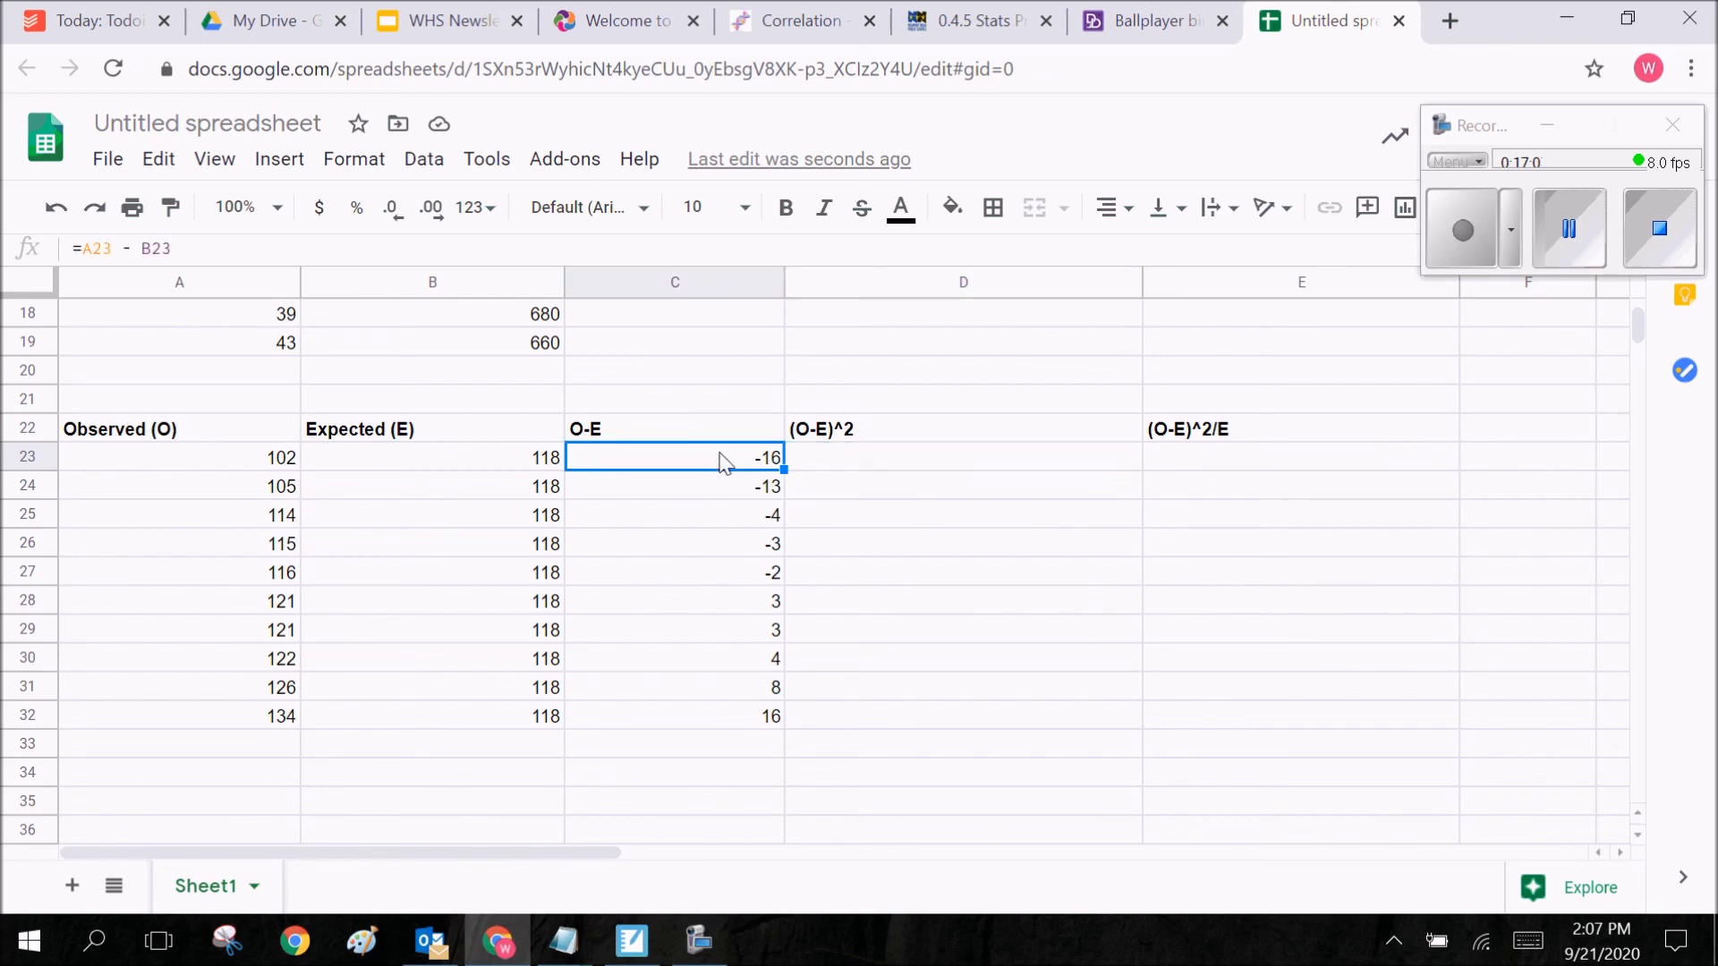
left_click(850, 459)
type("=")
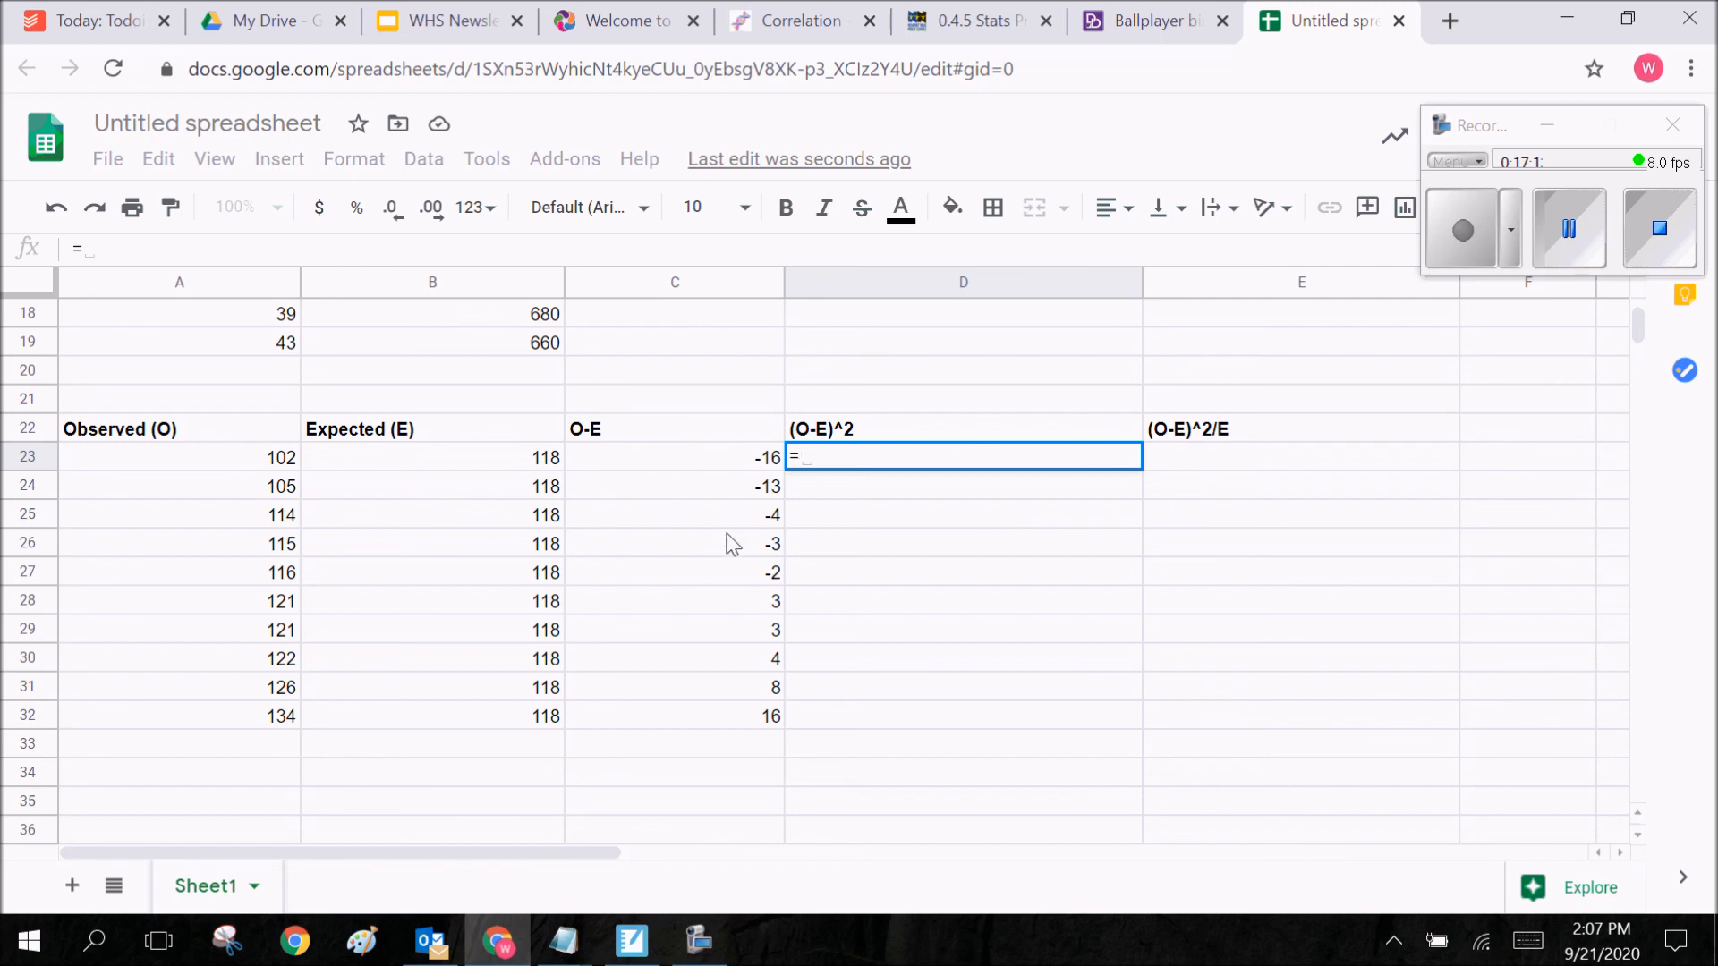
type("C23")
key("BackSpace")
key("BackSpace")
key("BackSpace")
type("(C23)")
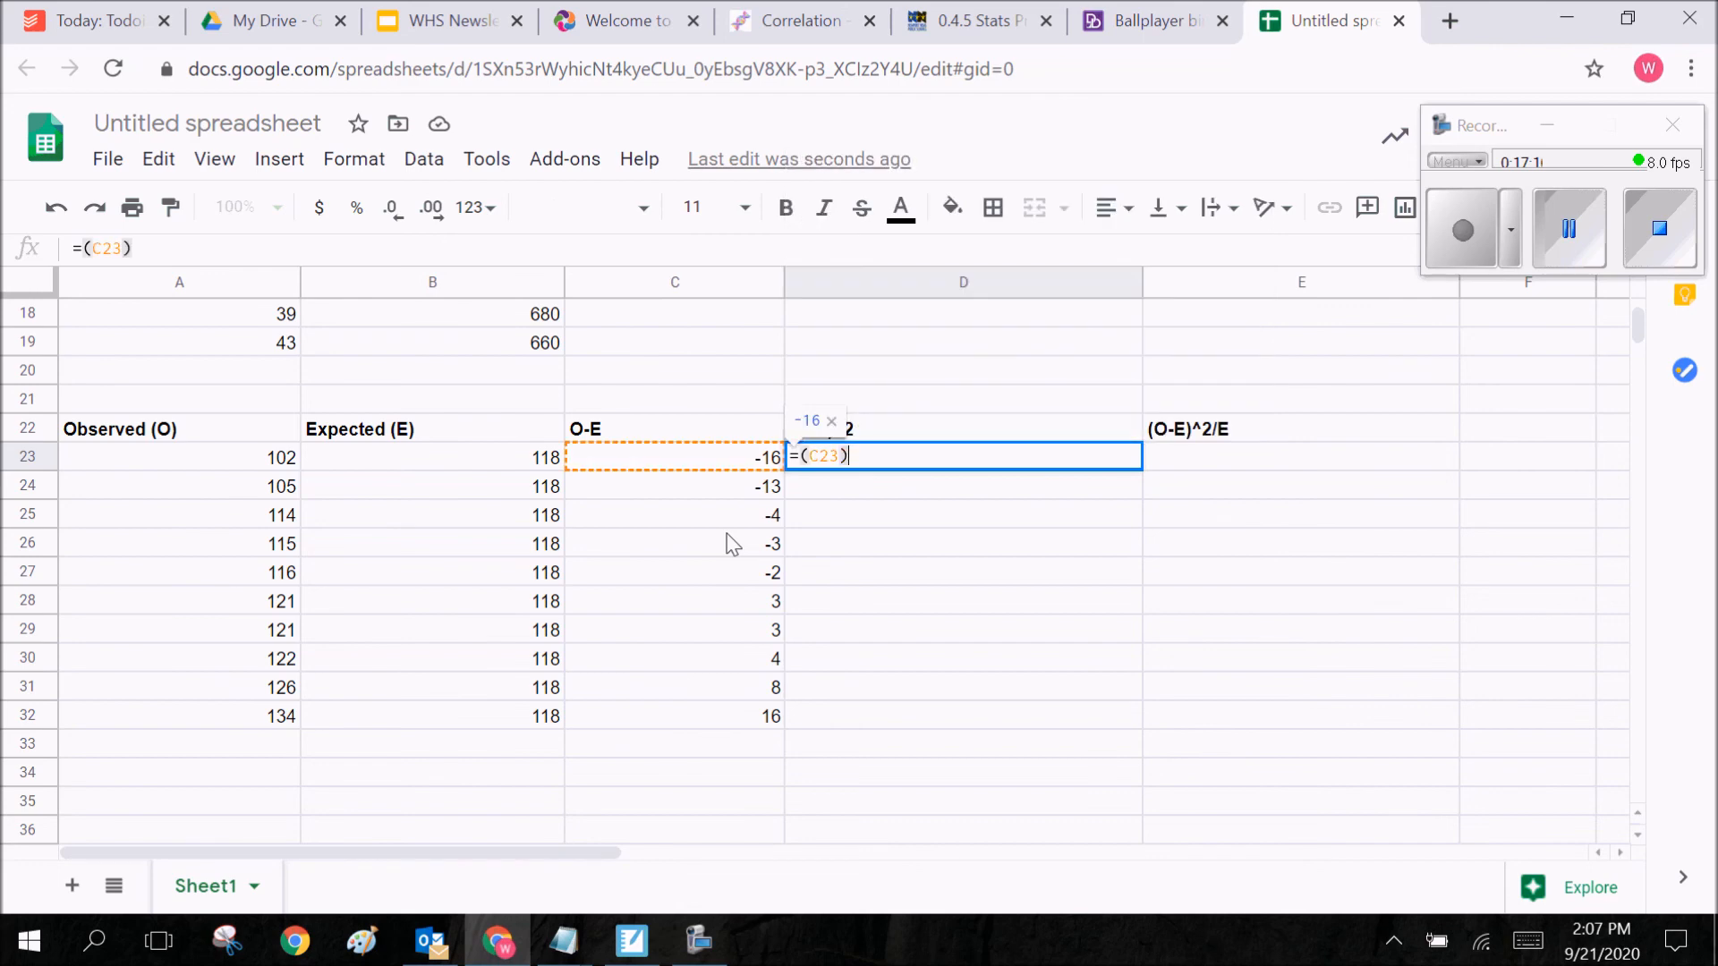
type("^2")
key("Return")
Fill the squared-difference formula from D23 down through D32
left_click(1029, 458)
left_click_drag(1143, 471, 1137, 717)
left_click(1155, 773)
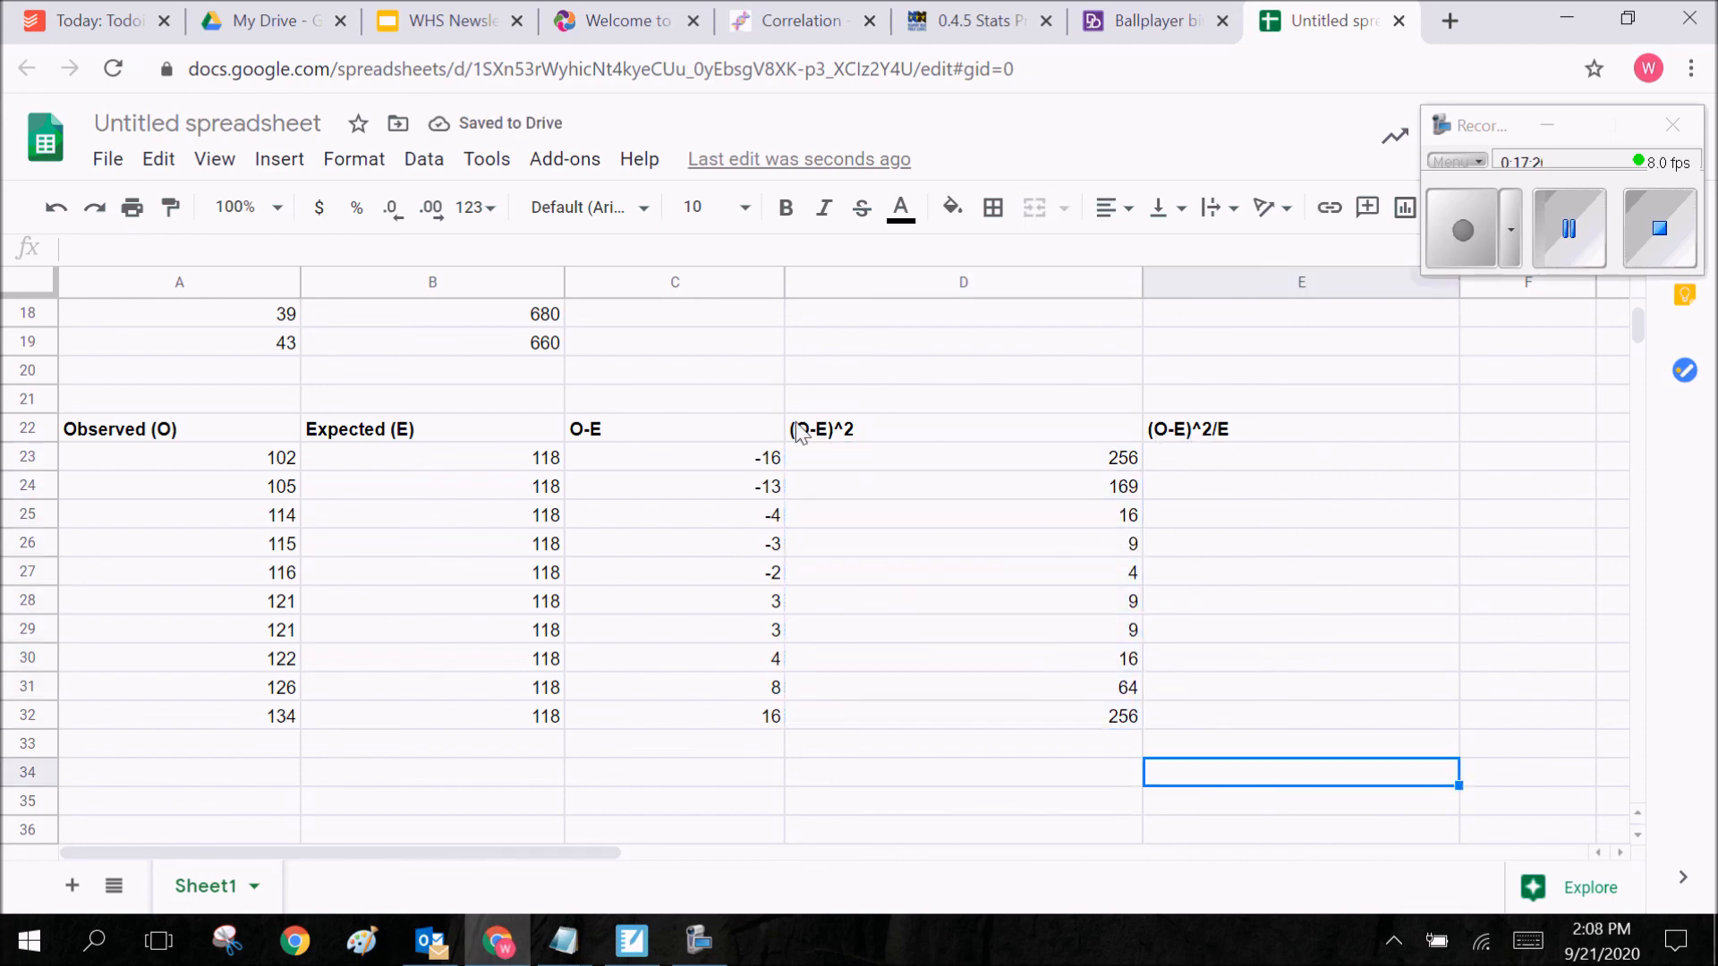
Enter the formula =(D23)/B23 in E23 and fill it down the (O-E)^2/E column through E32
left_click(1190, 459)
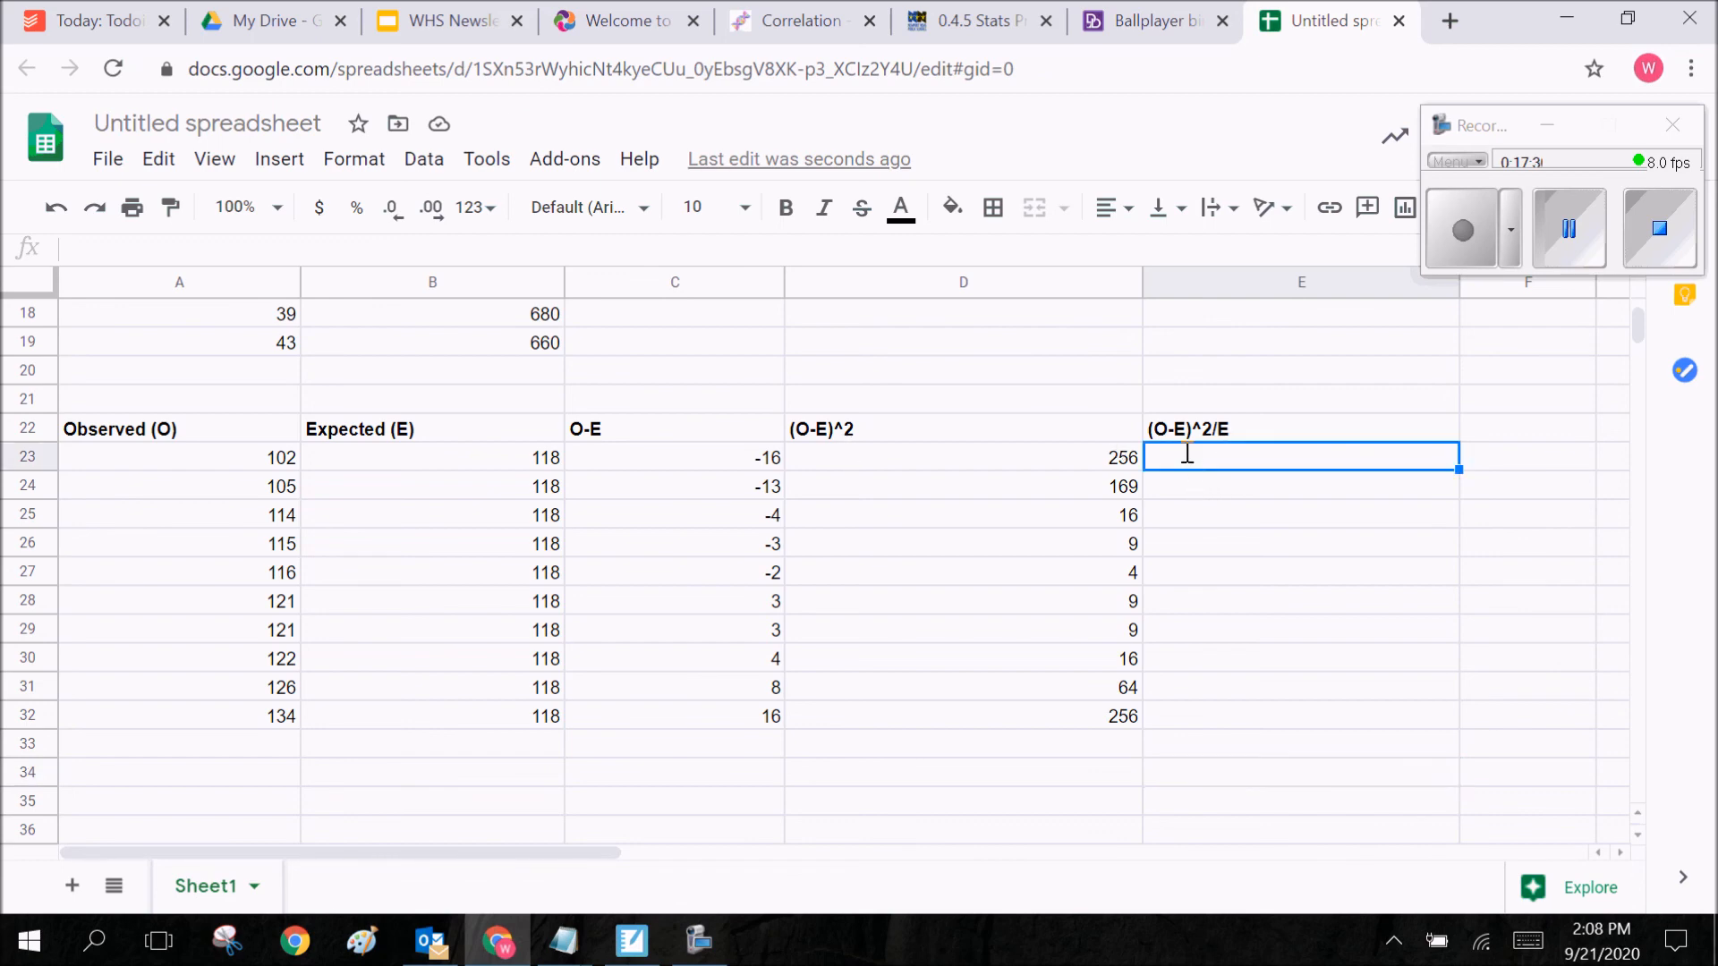
type("=")
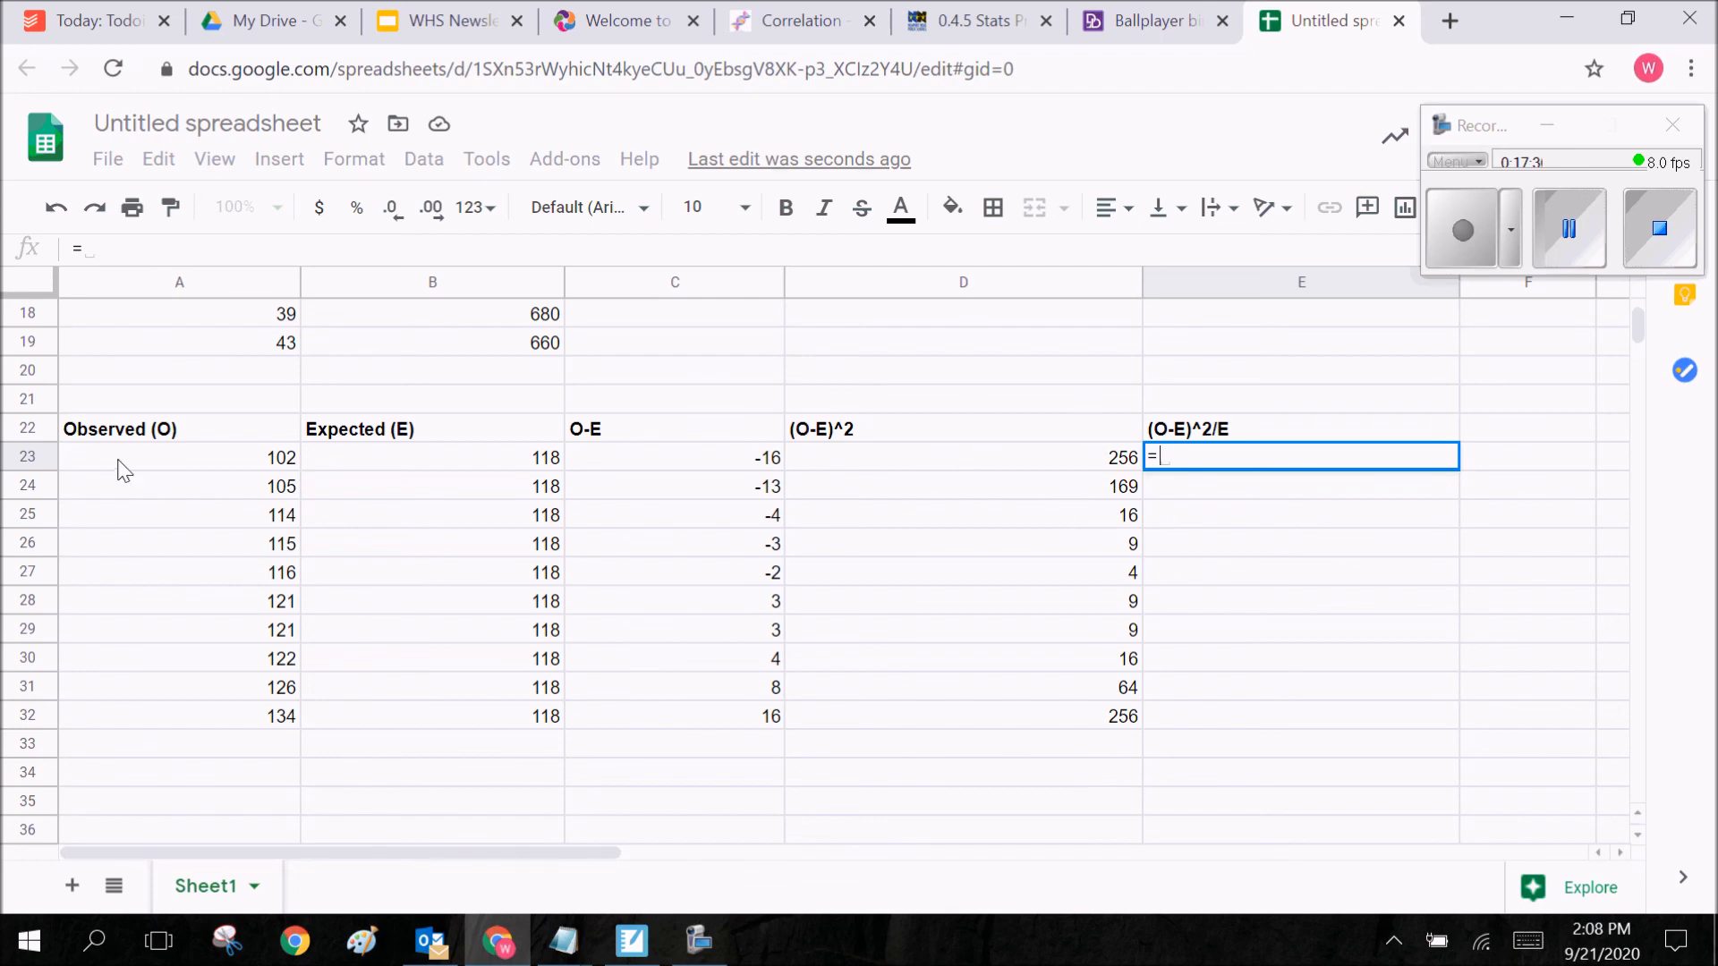
type("(D23)/")
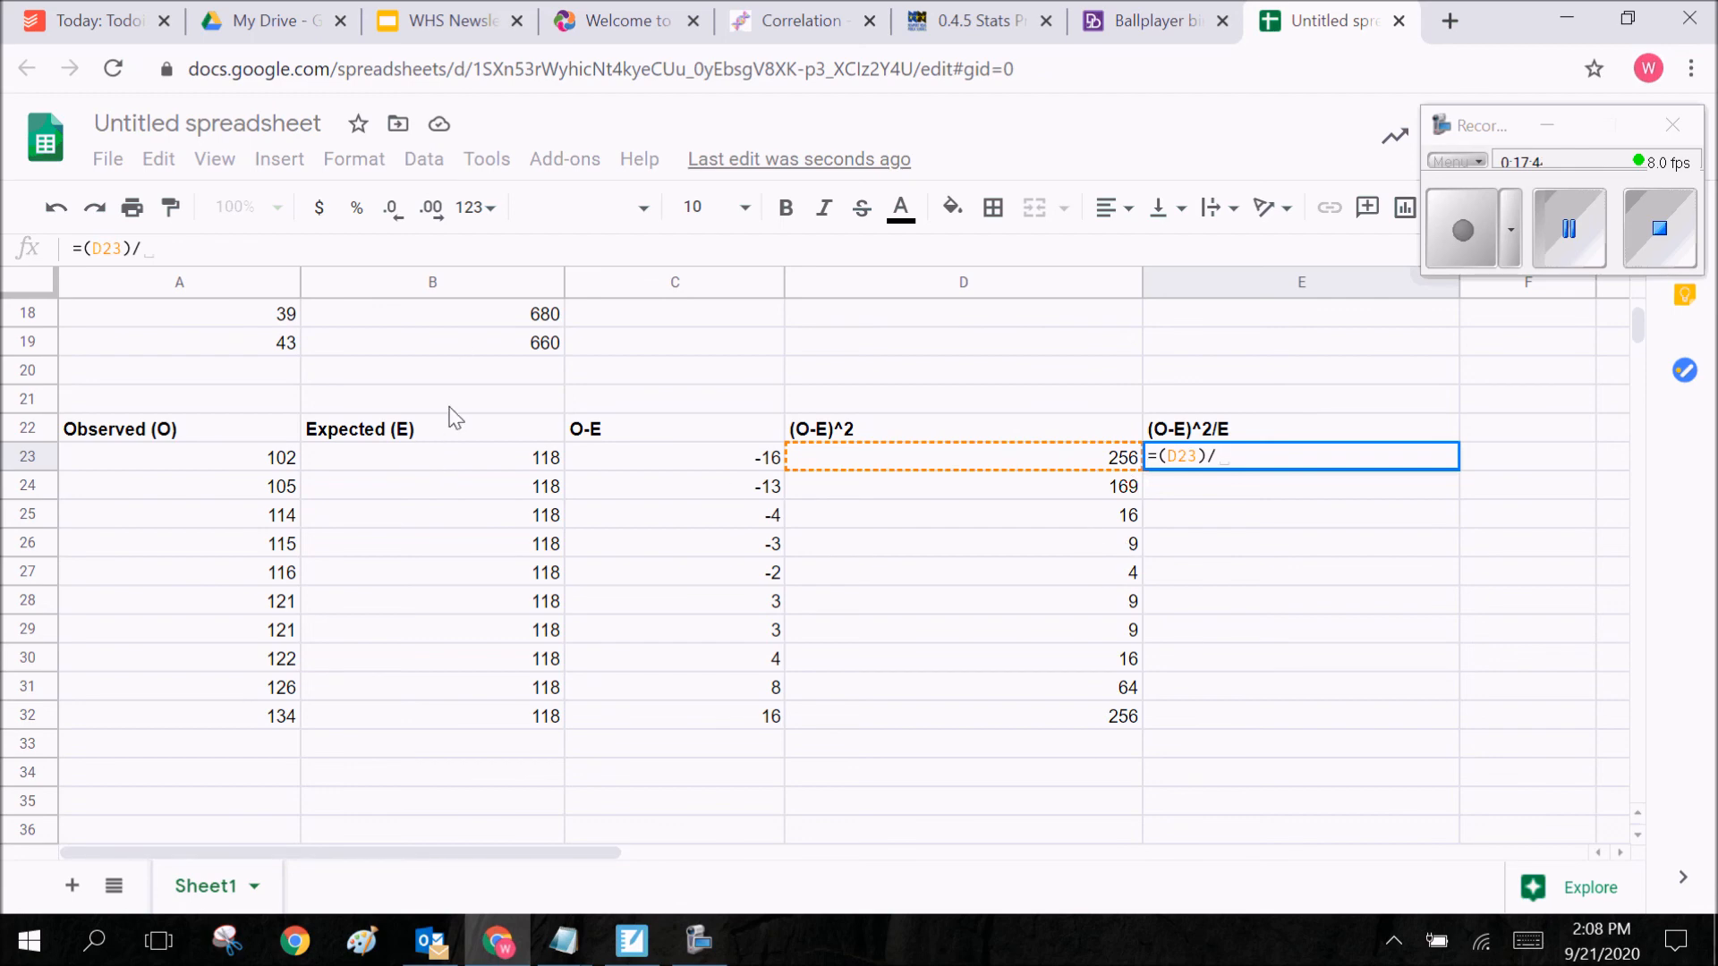
type("B23")
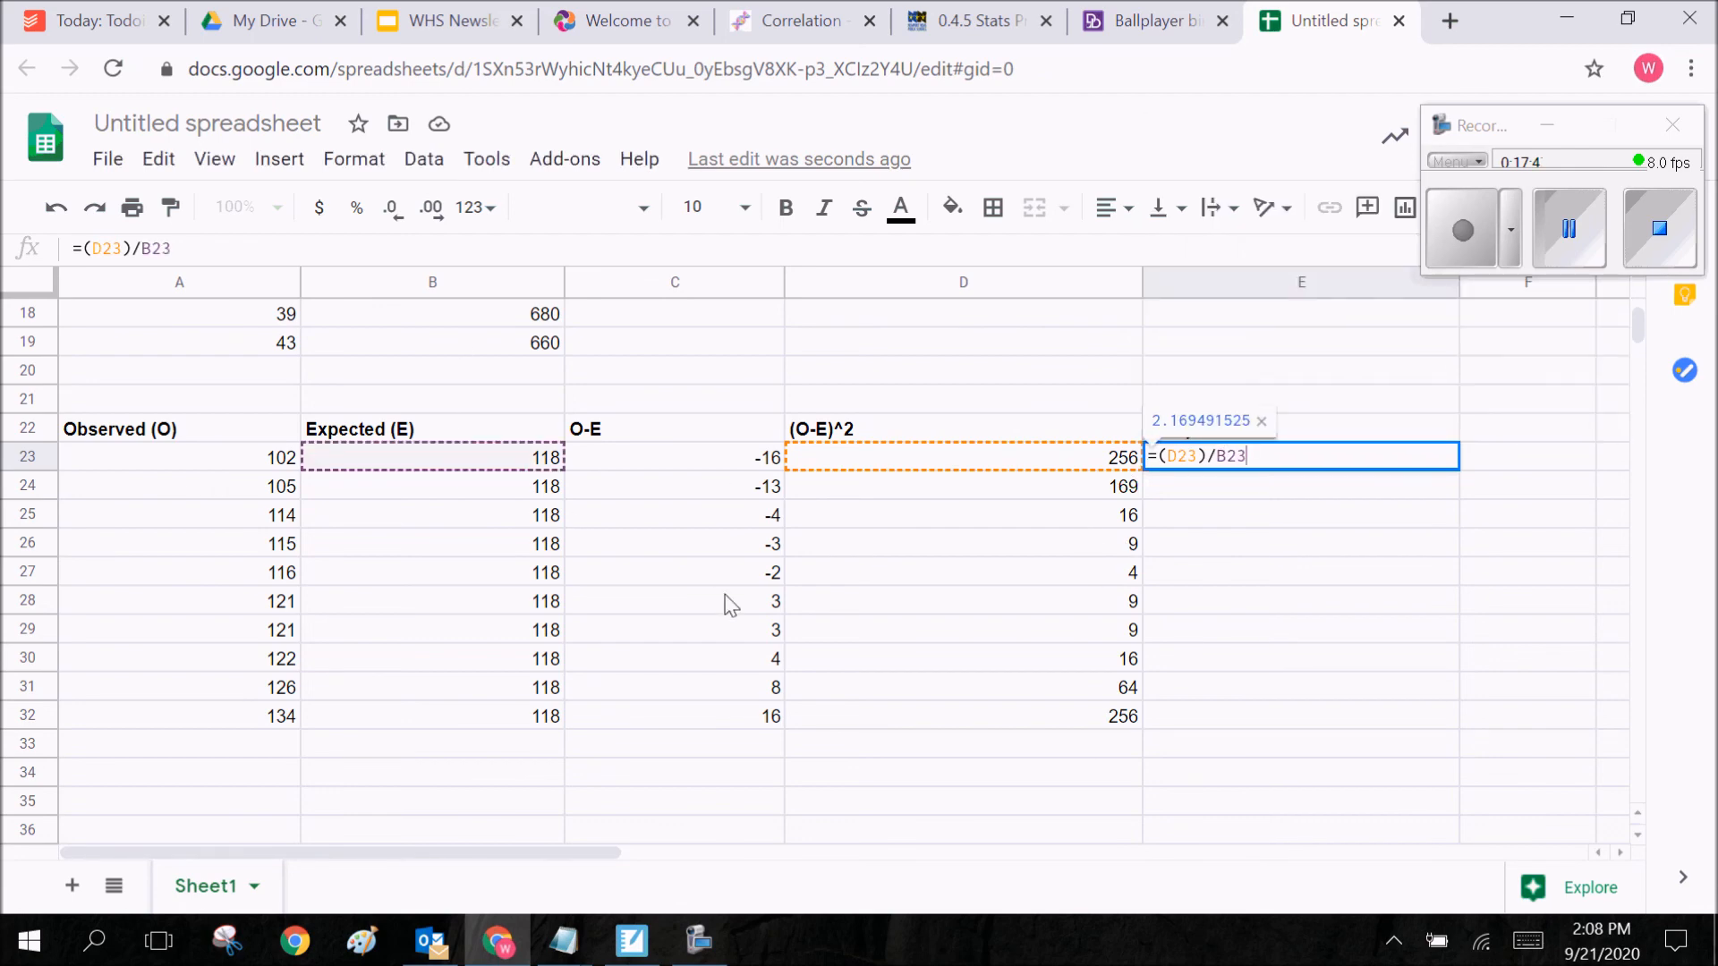
key("Return")
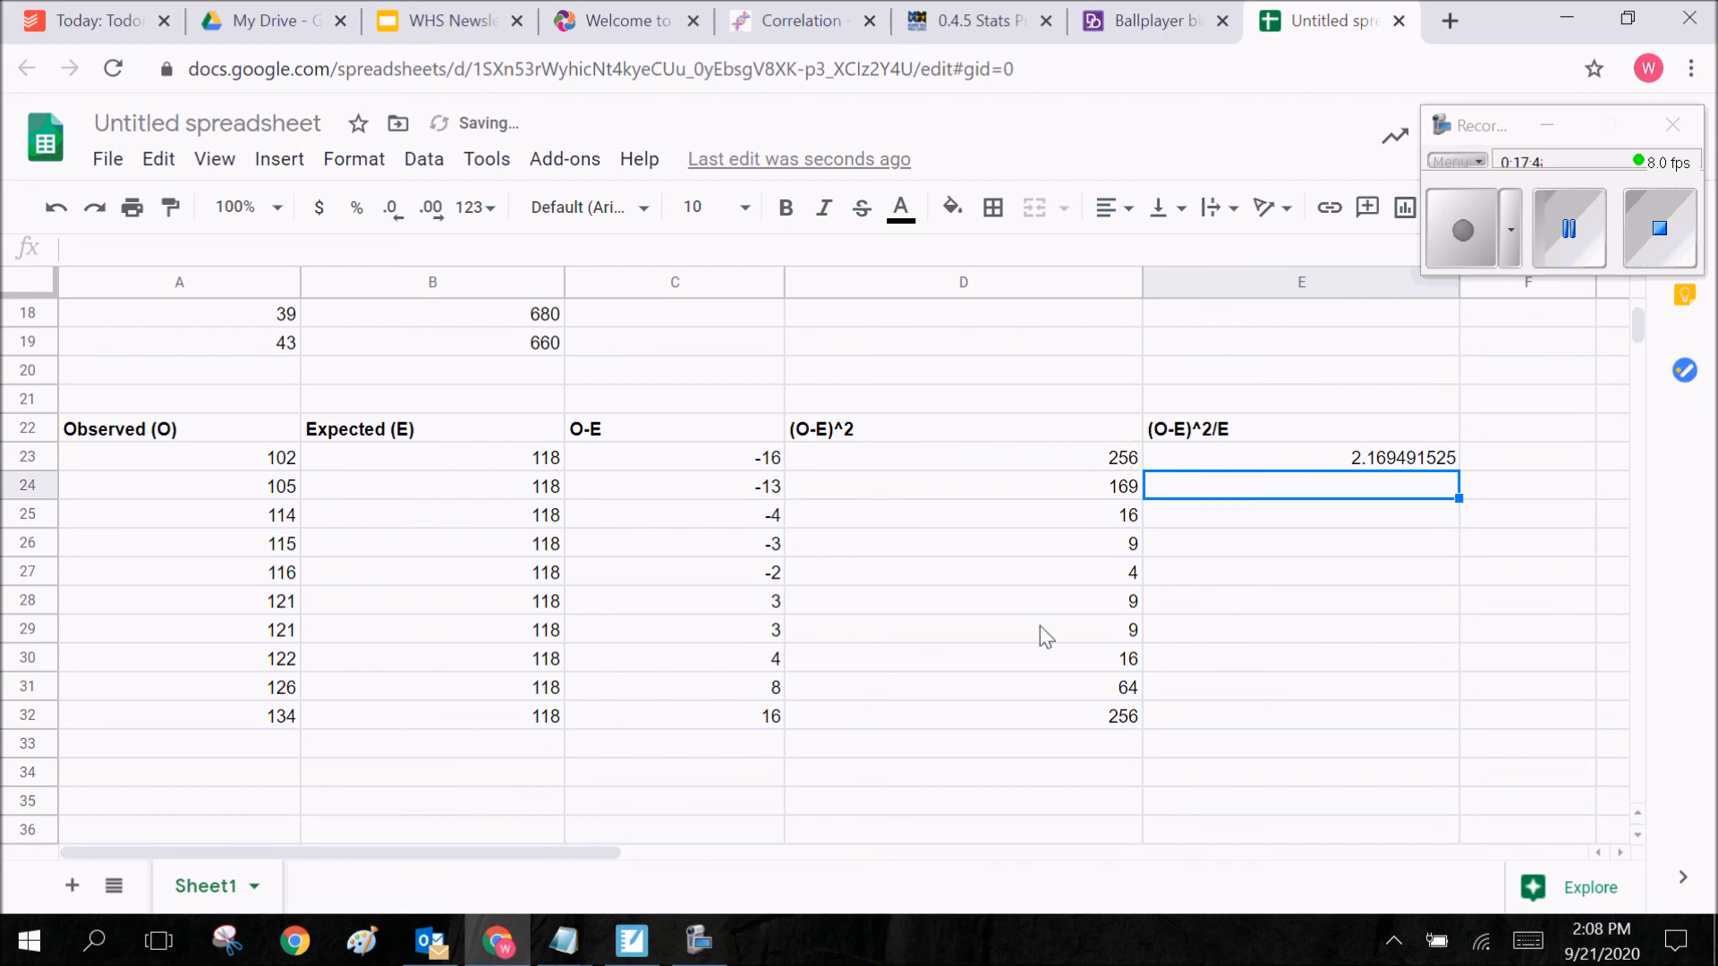
left_click(1372, 461)
left_click_drag(1457, 471, 1411, 720)
Total the (O-E)^2/E column in E34 with the formula =SUM(E23:E32)
left_click(1350, 786)
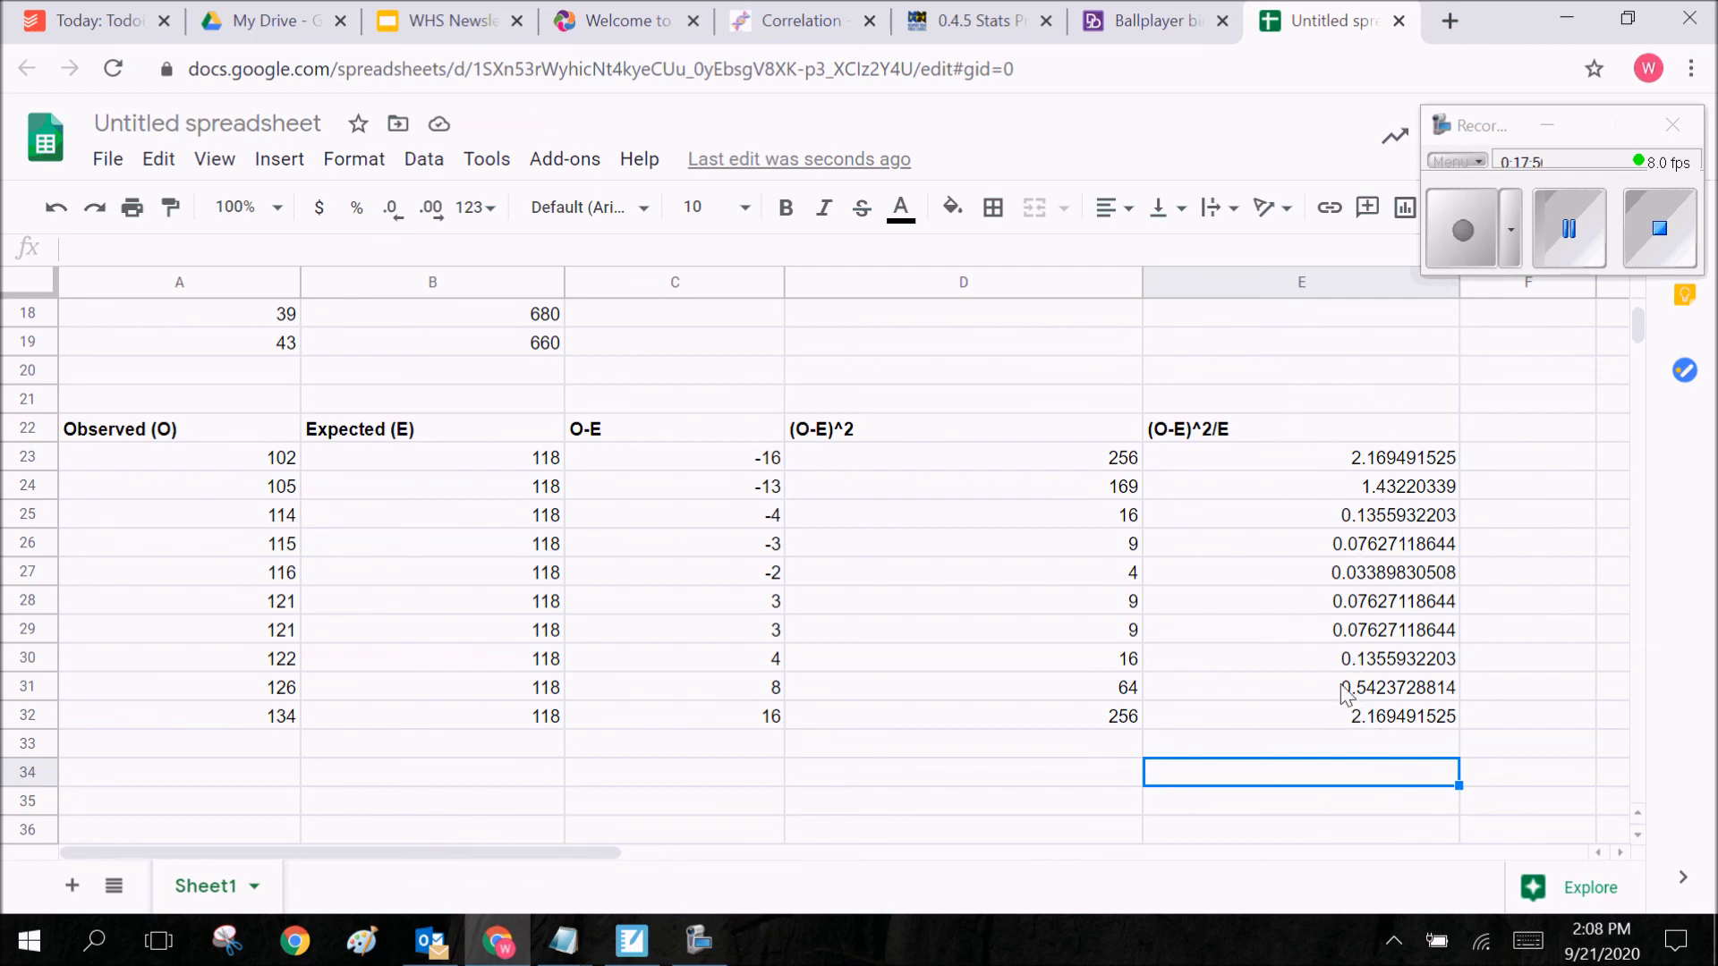
type("=SUM(")
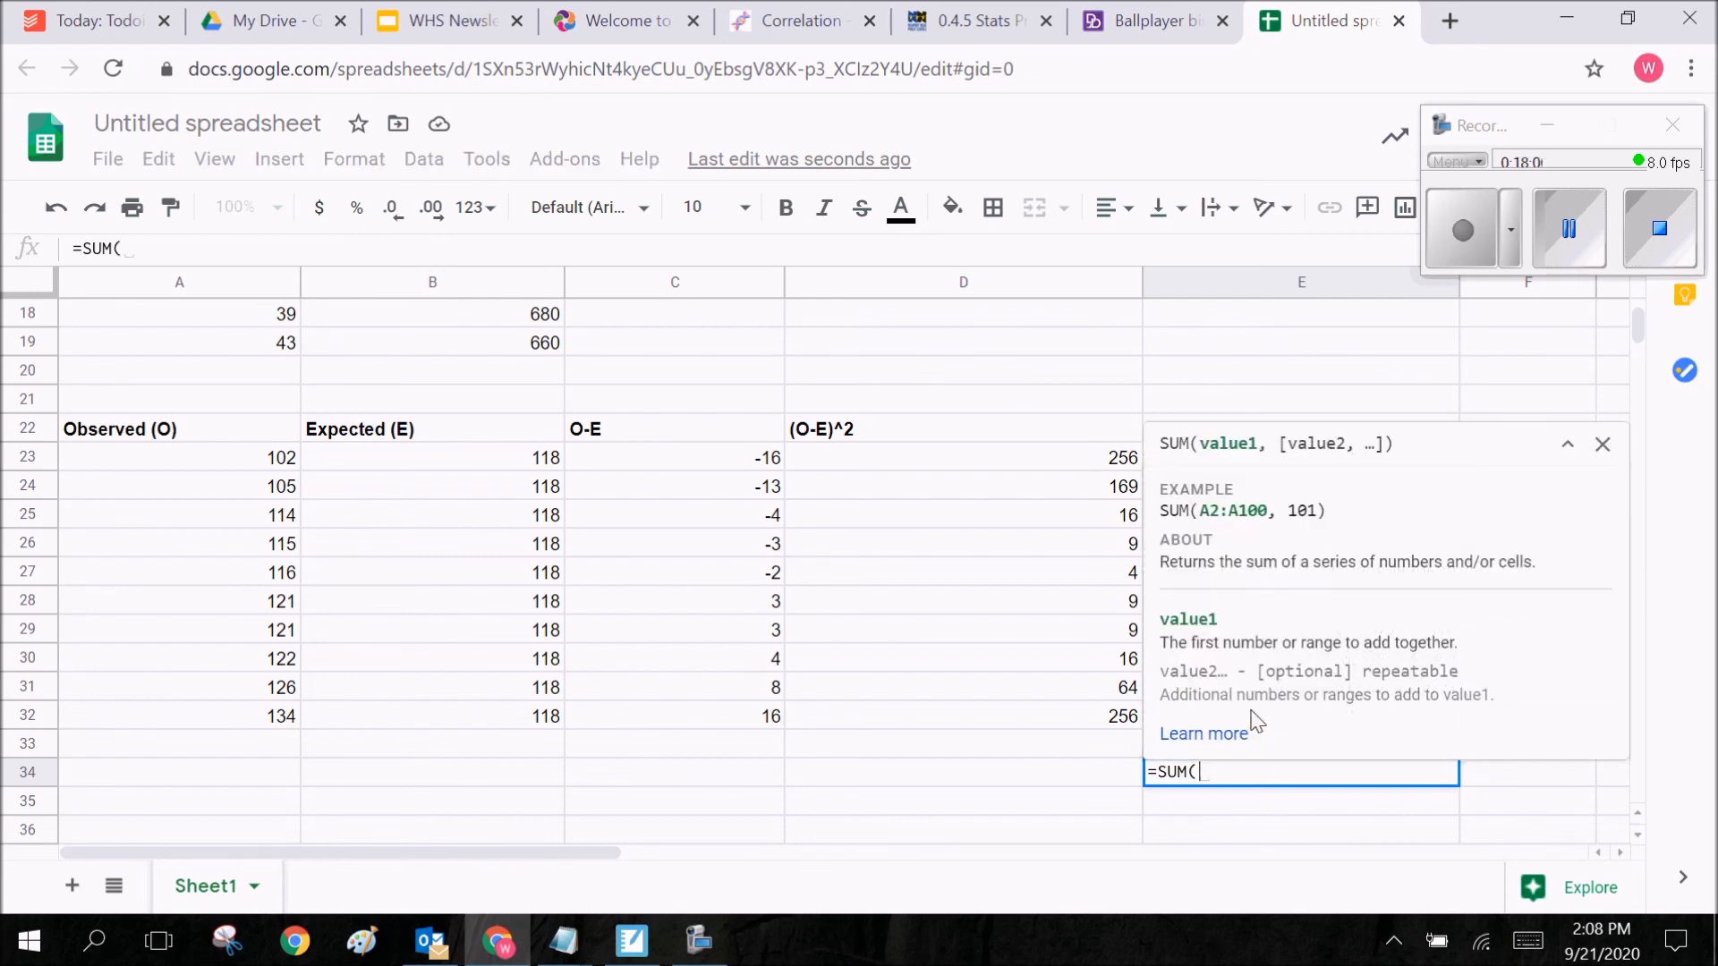
left_click(1602, 443)
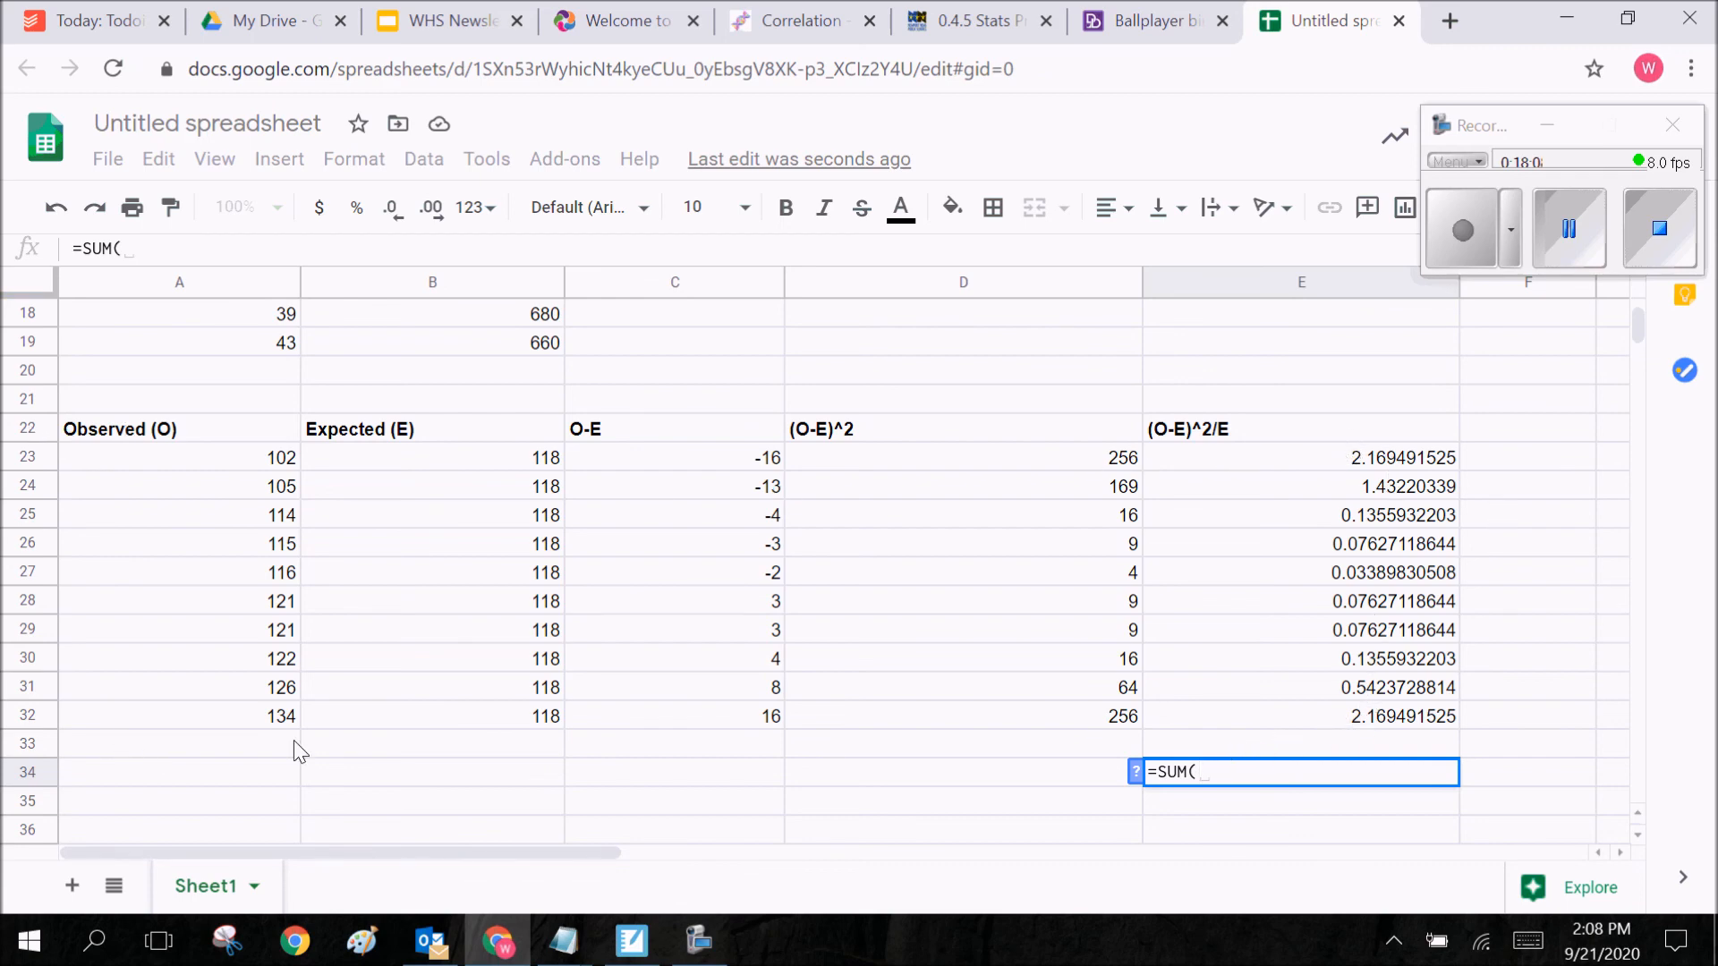
type("E")
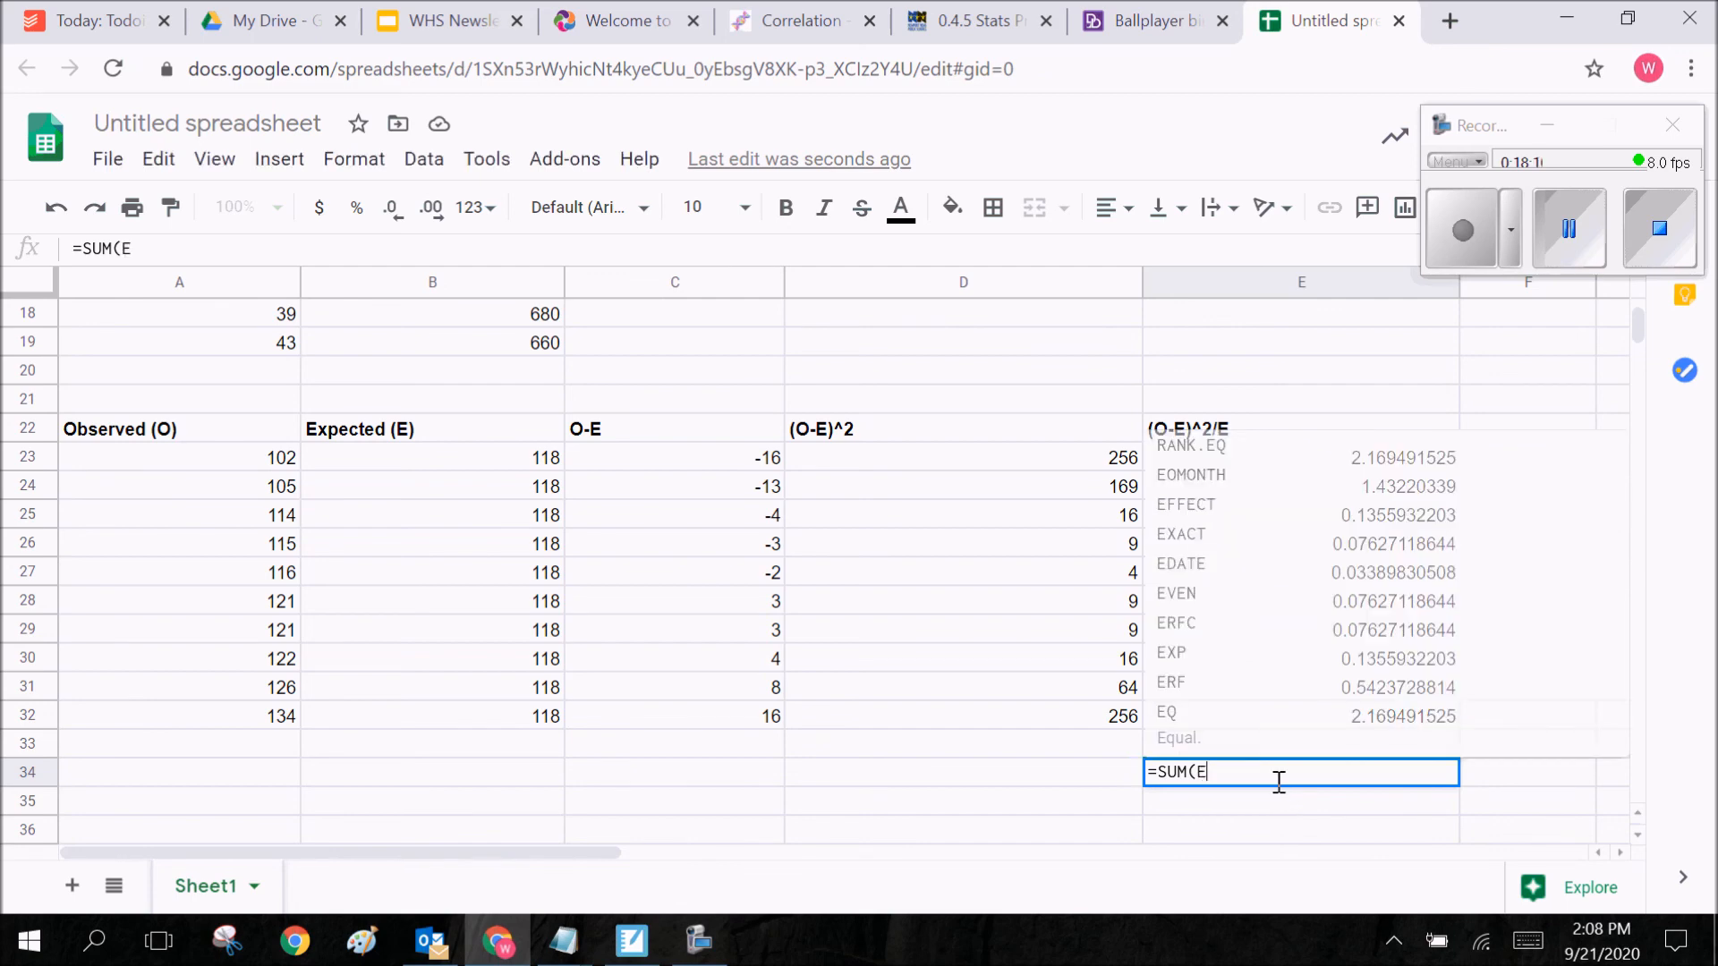
type("23:E32)")
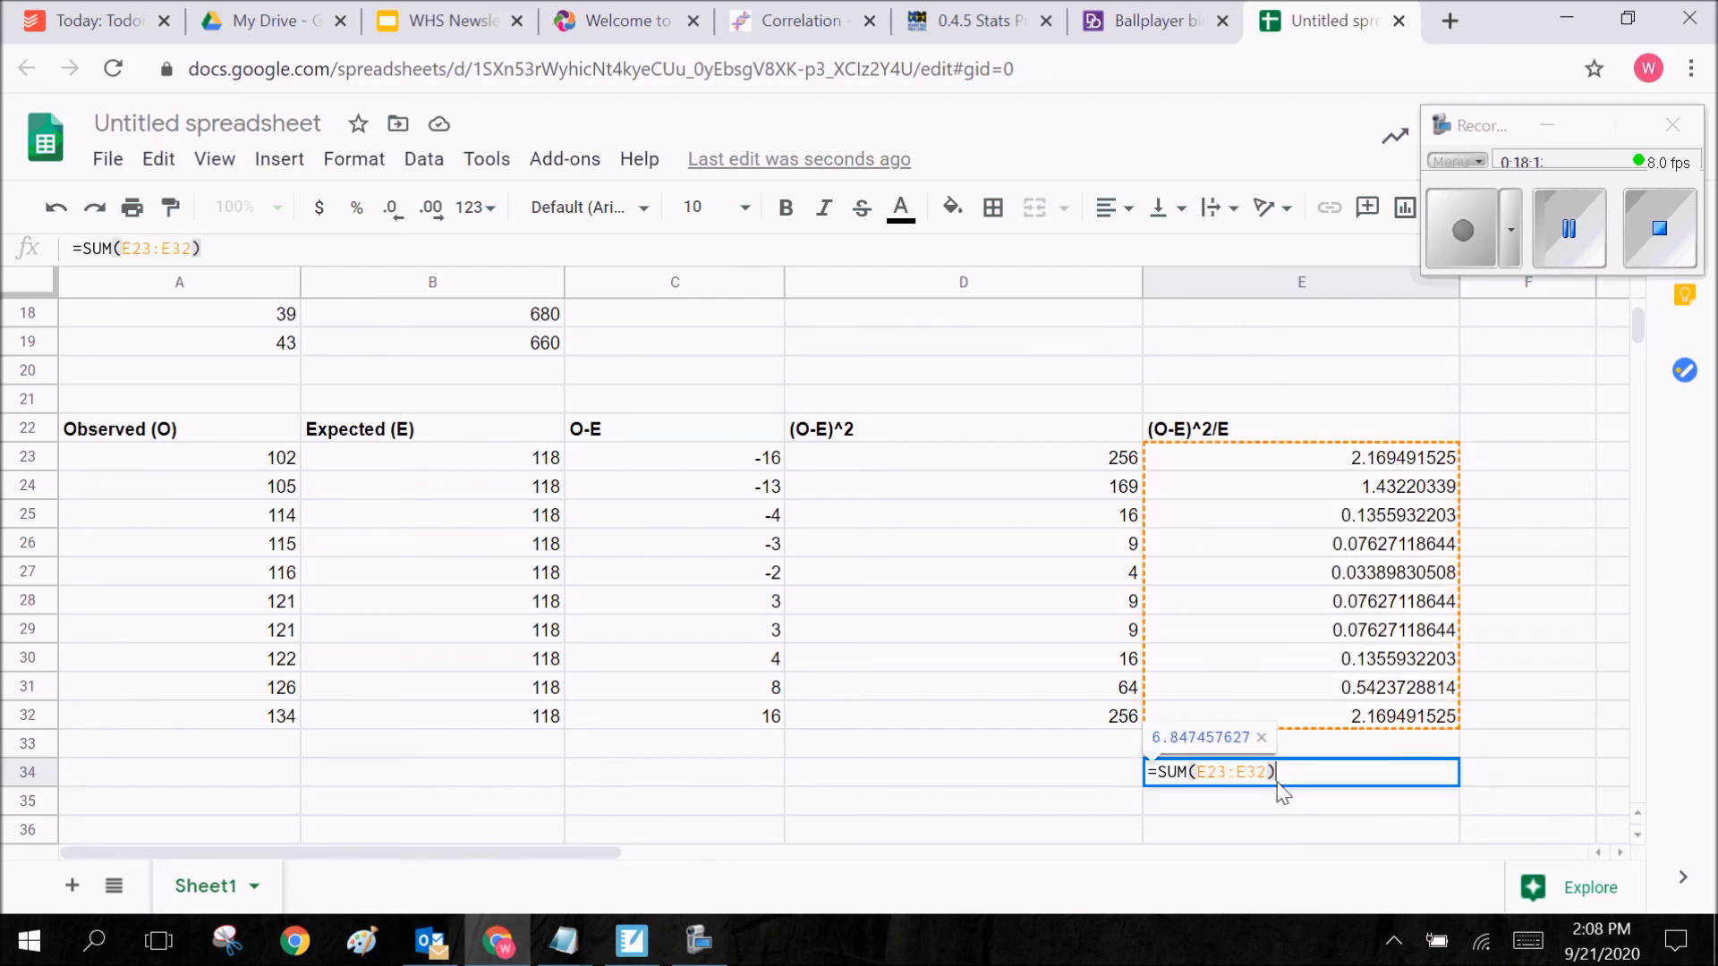
key("Return")
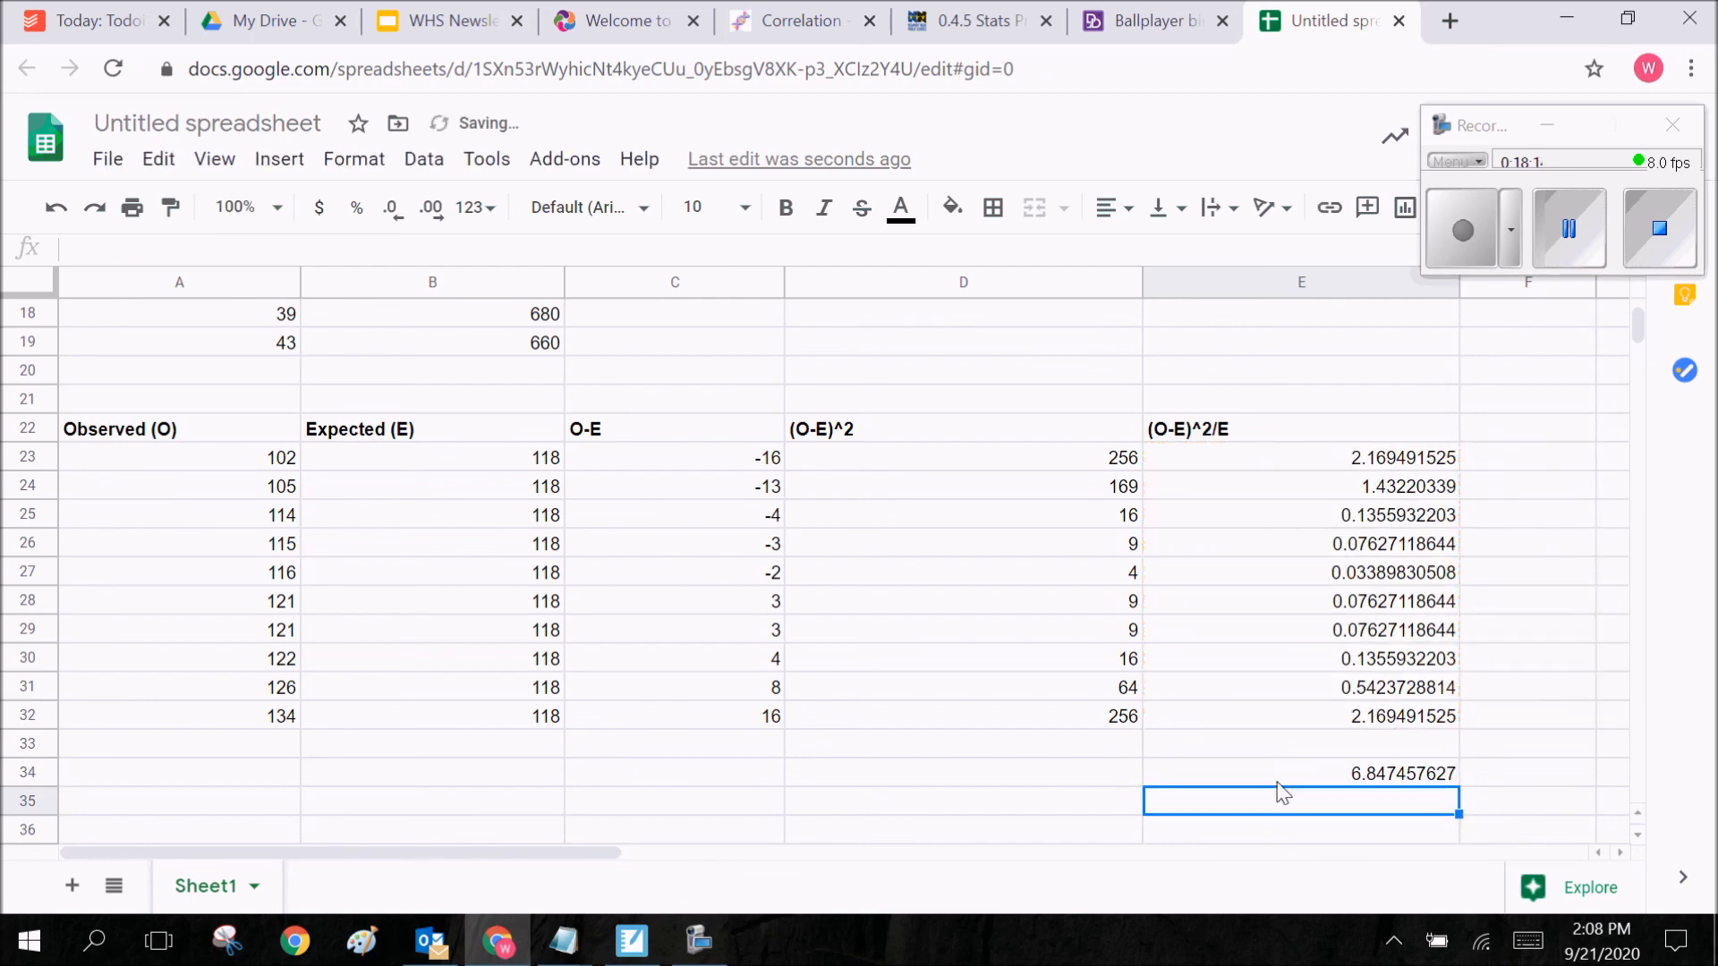
Enter the label Chi-Square in E33 above the total and make it bold
left_click(1333, 752)
type("Chi-Square")
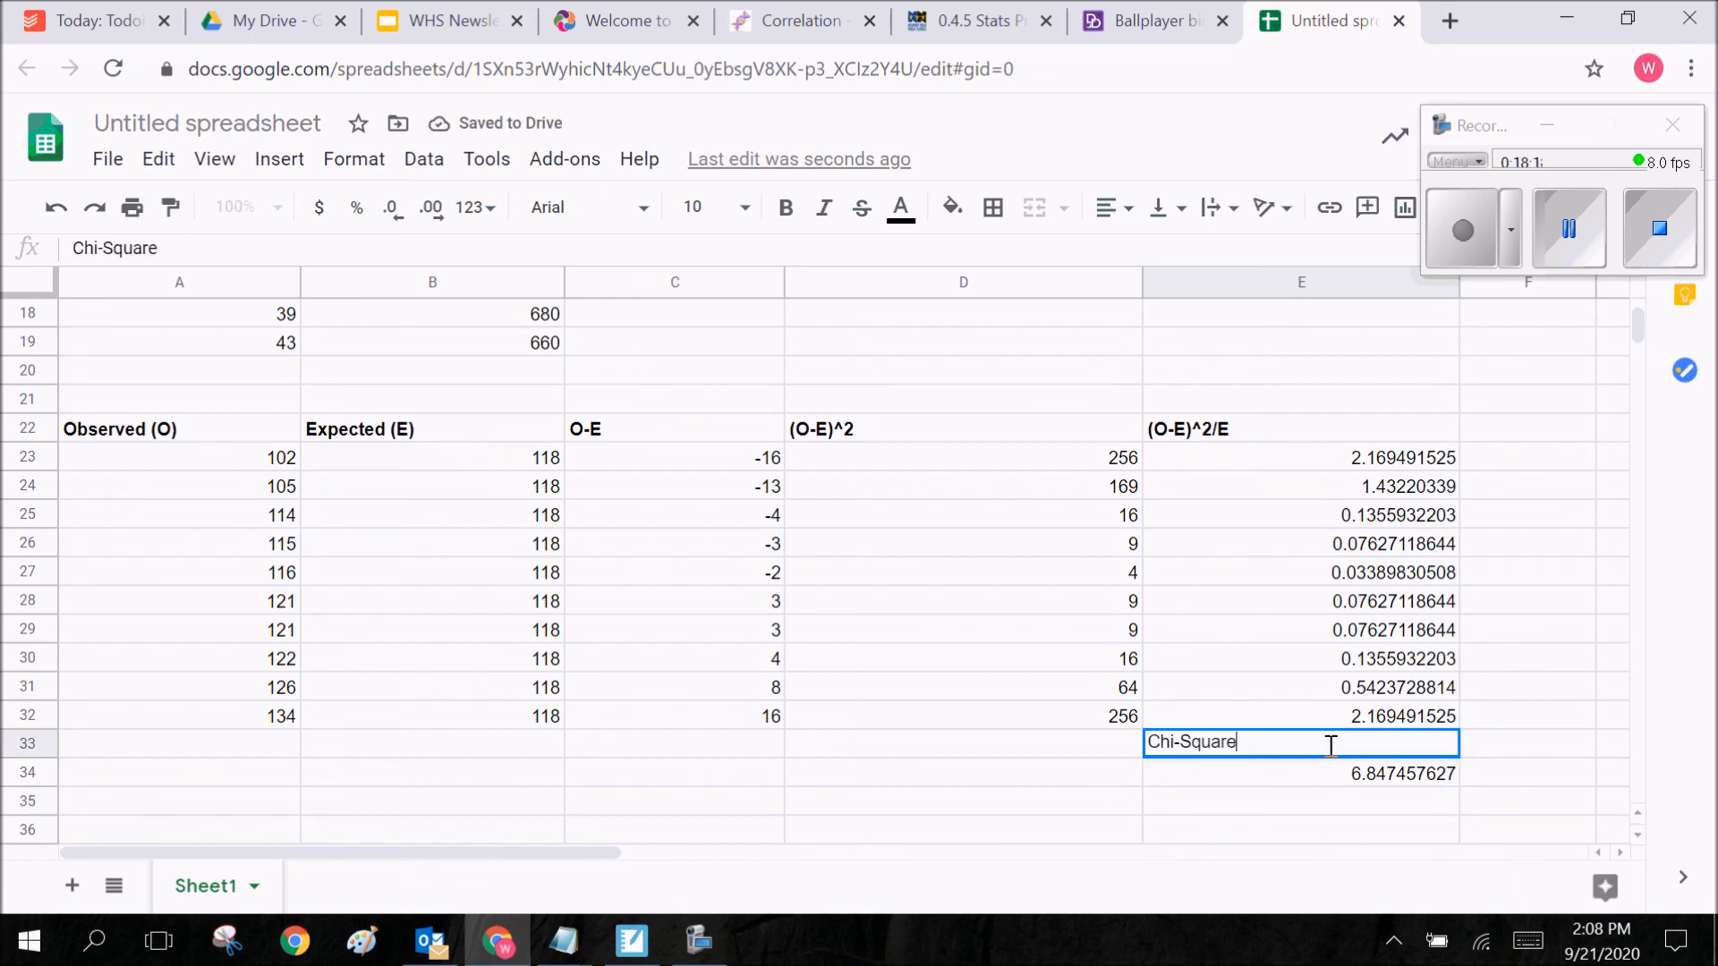
left_click(1056, 756)
key("Right")
left_click(788, 208)
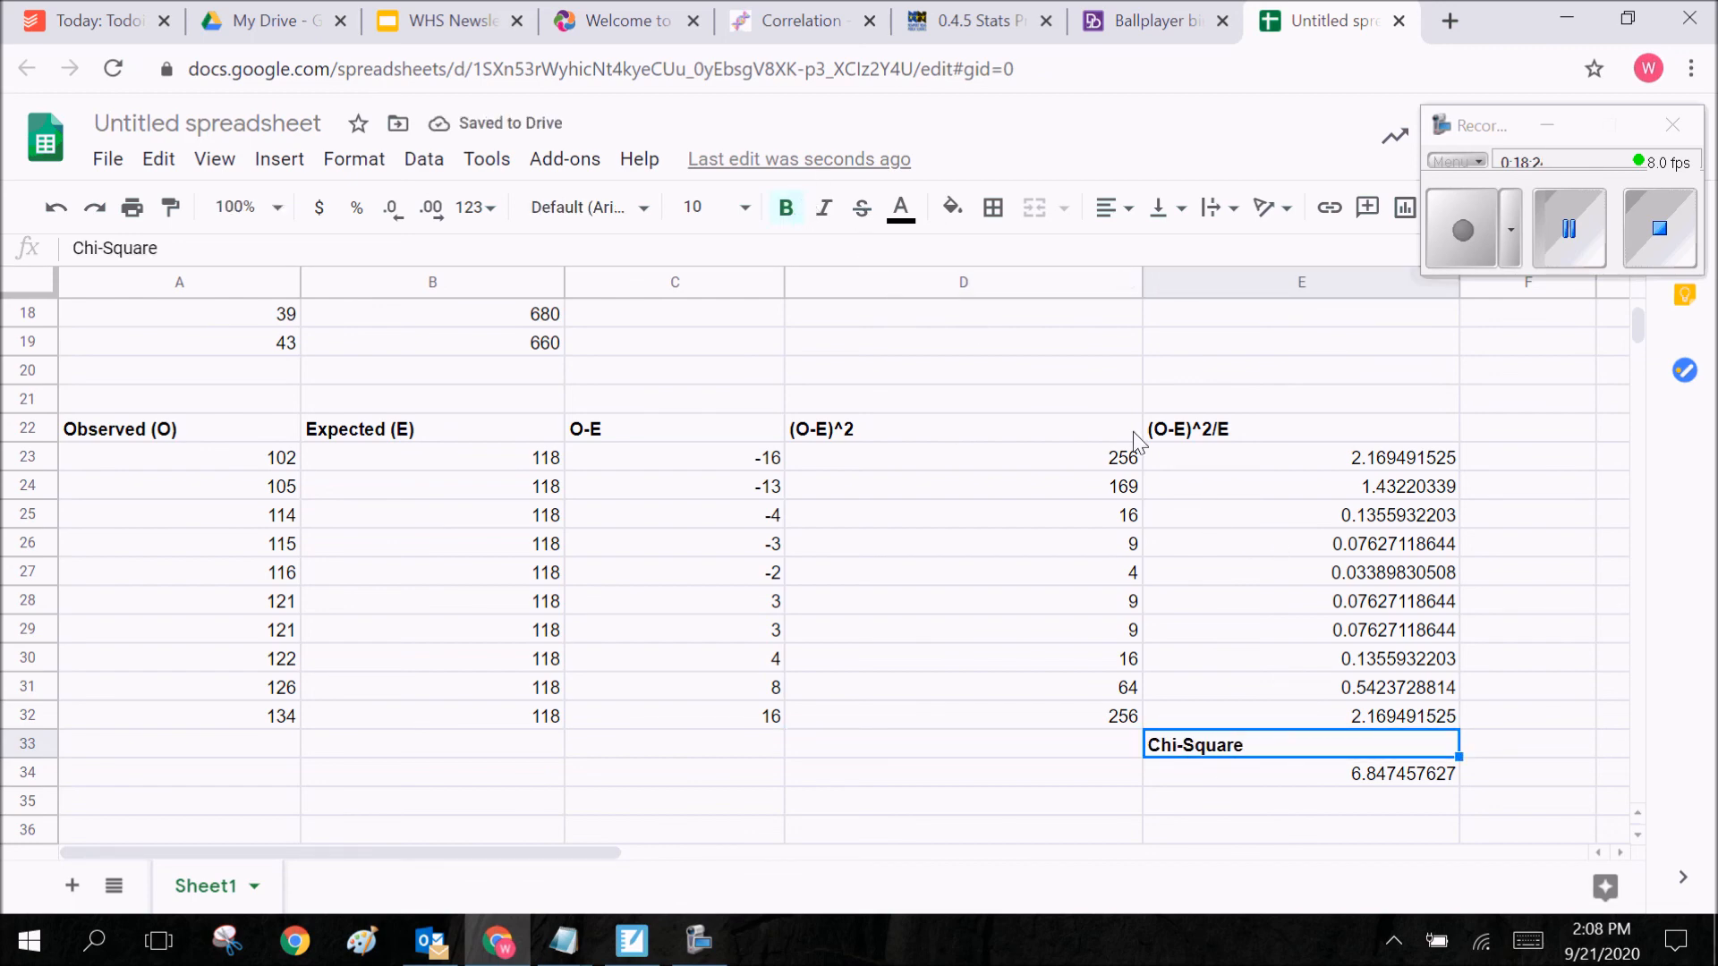
Review the Chi-Square formula section of the stats assignment page, then go to the Ballplayer births table
left_click(1013, 17)
scroll(970, 568, "down", 10)
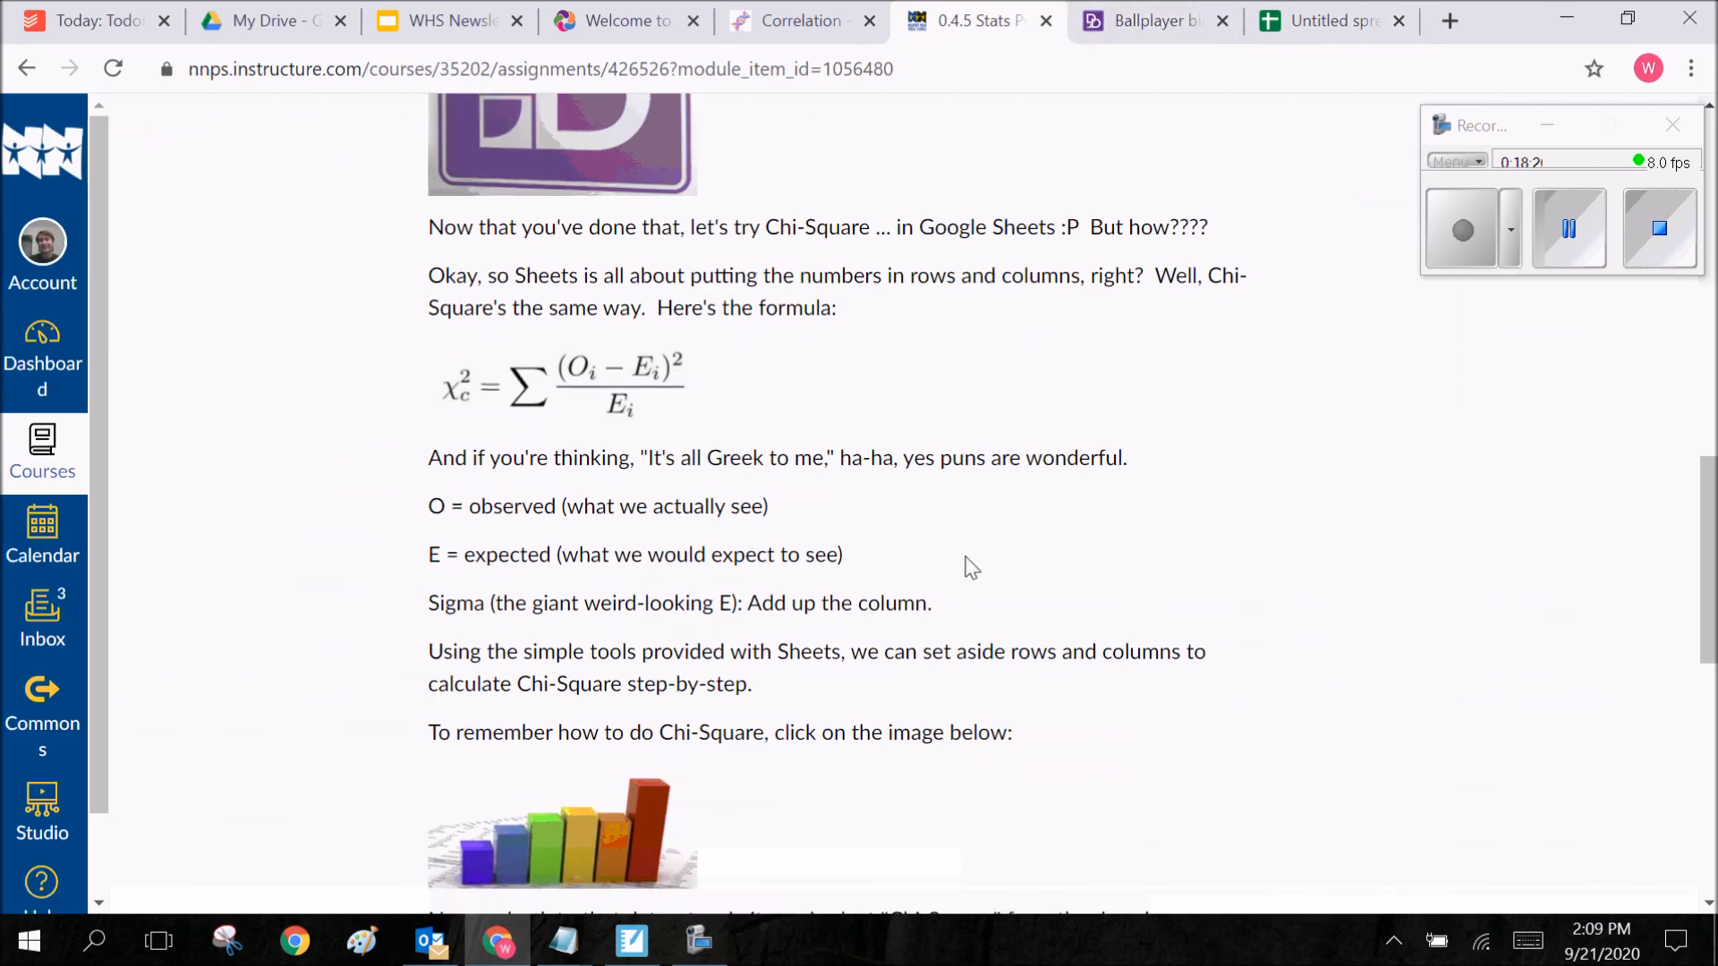
scroll(1016, 464, "up", 11)
left_click(1219, 20)
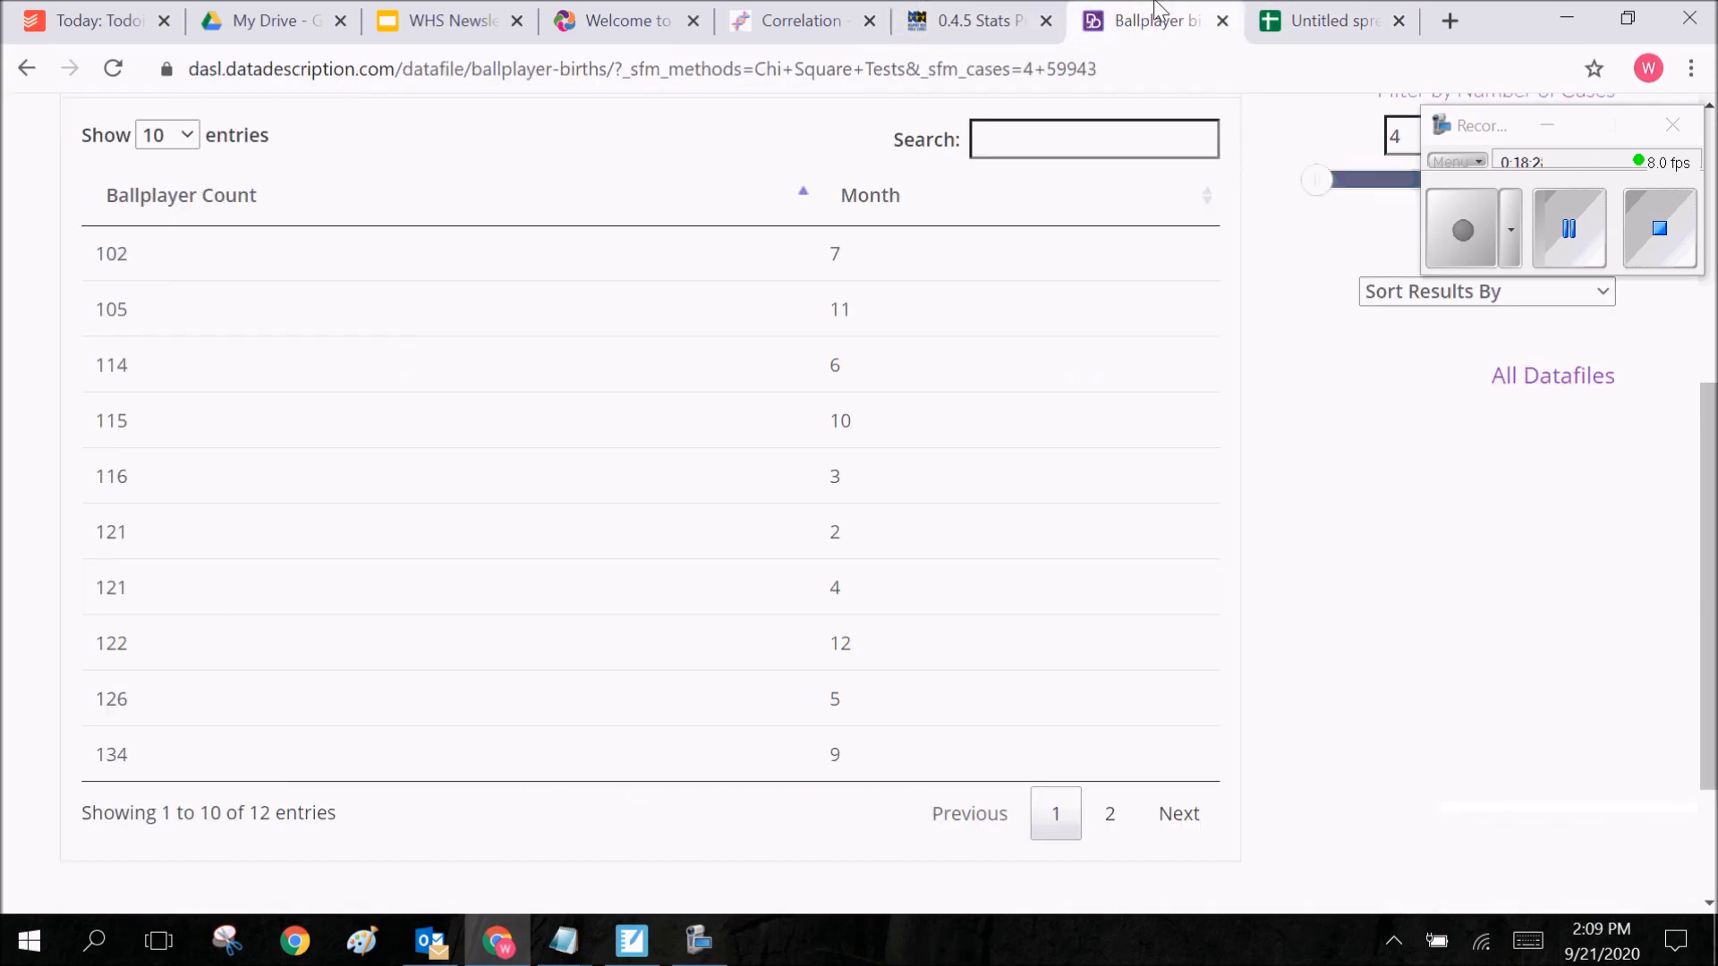
Search Google in a new tab for "chi square critical value chart"
left_click(1451, 20)
type("hi")
key("BackSpace")
key("BackSpace")
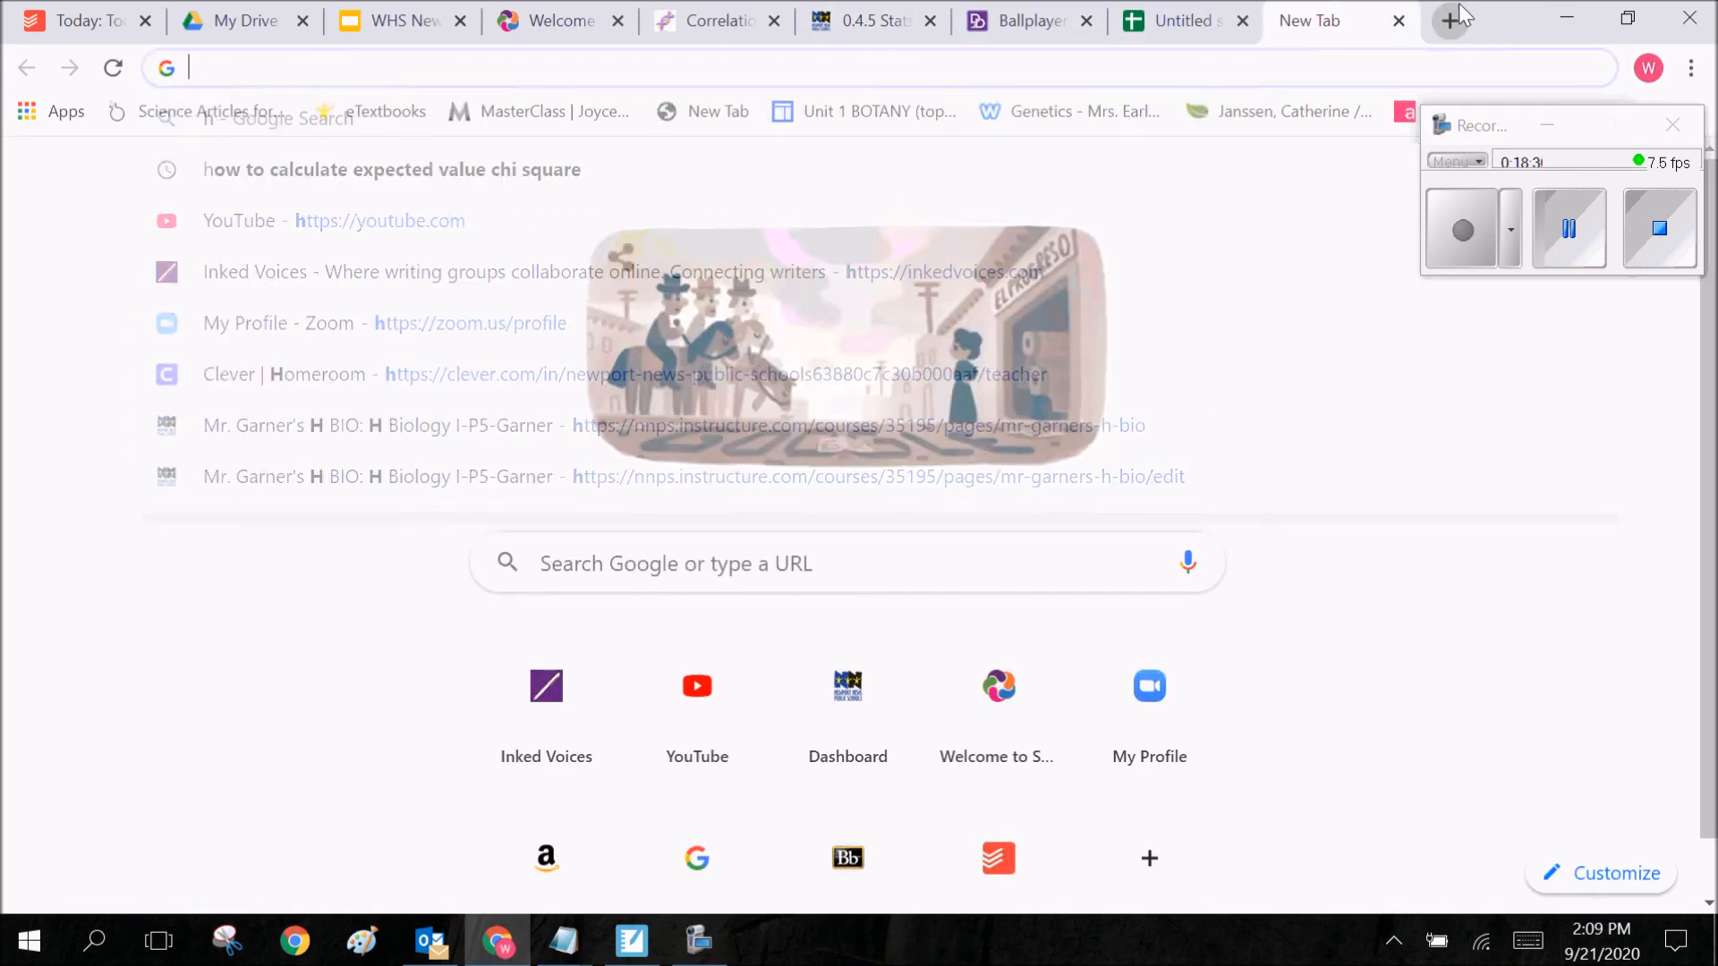
type("chi square critical value chart")
key("Return")
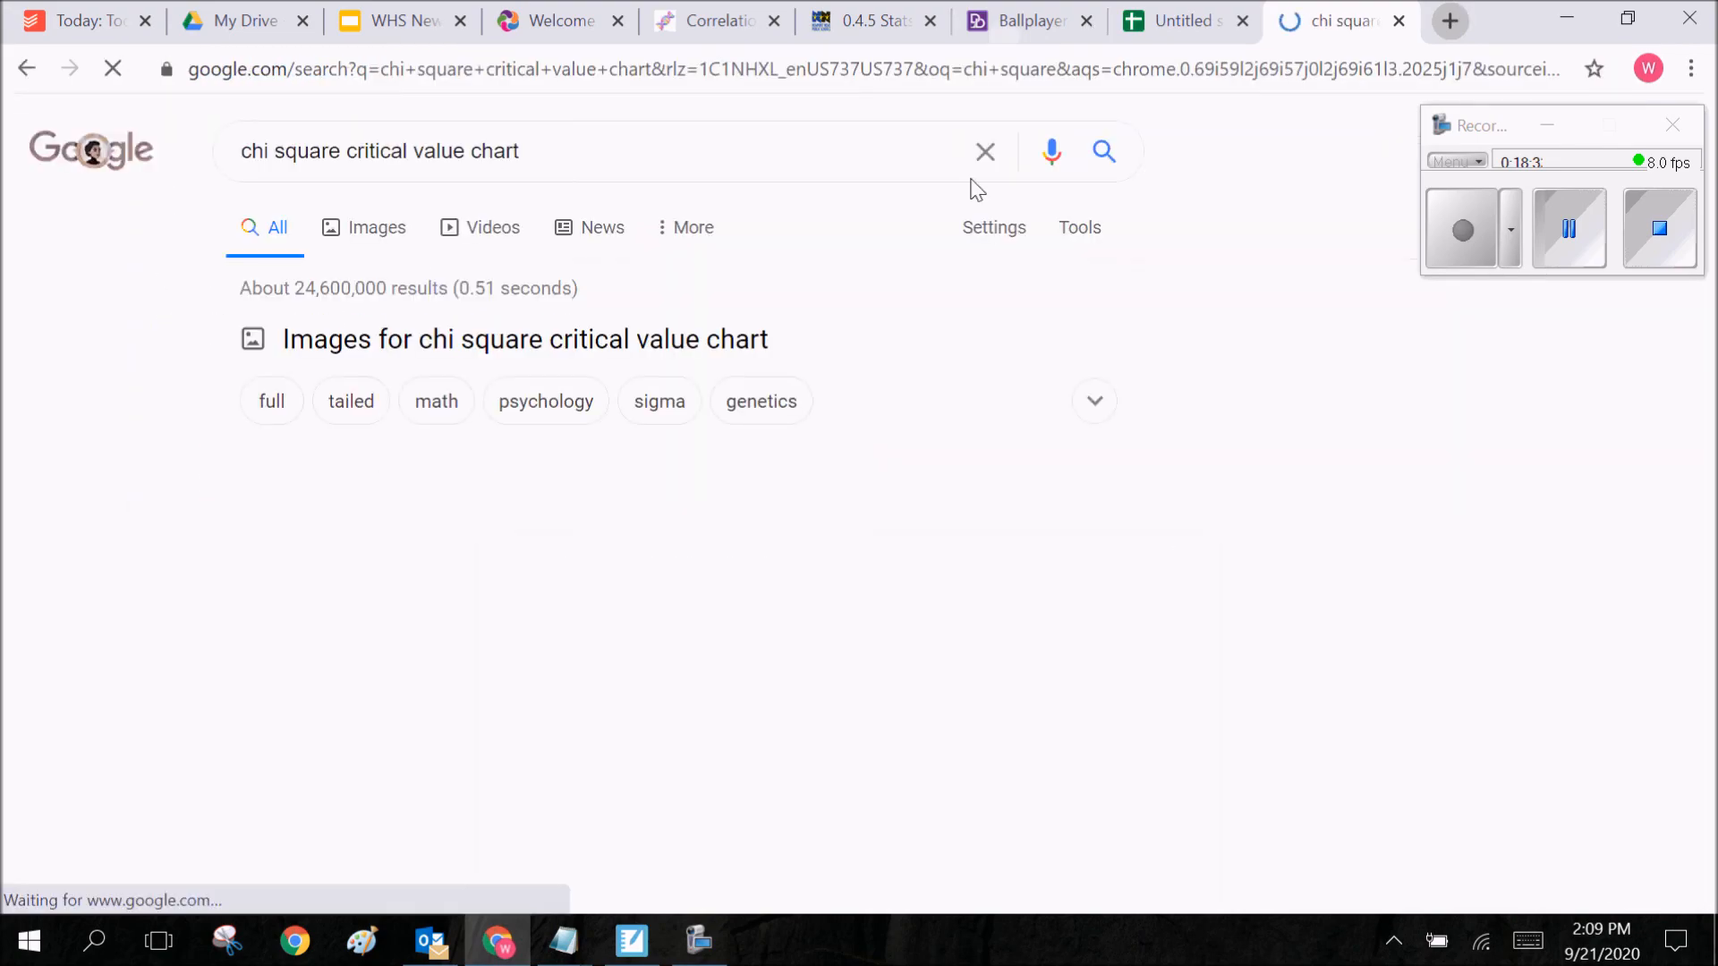
Open the NIST result Critical Values of the Chi-Square Distribution and examine the probability columns of its critical value table
scroll(552, 376, "down", 8)
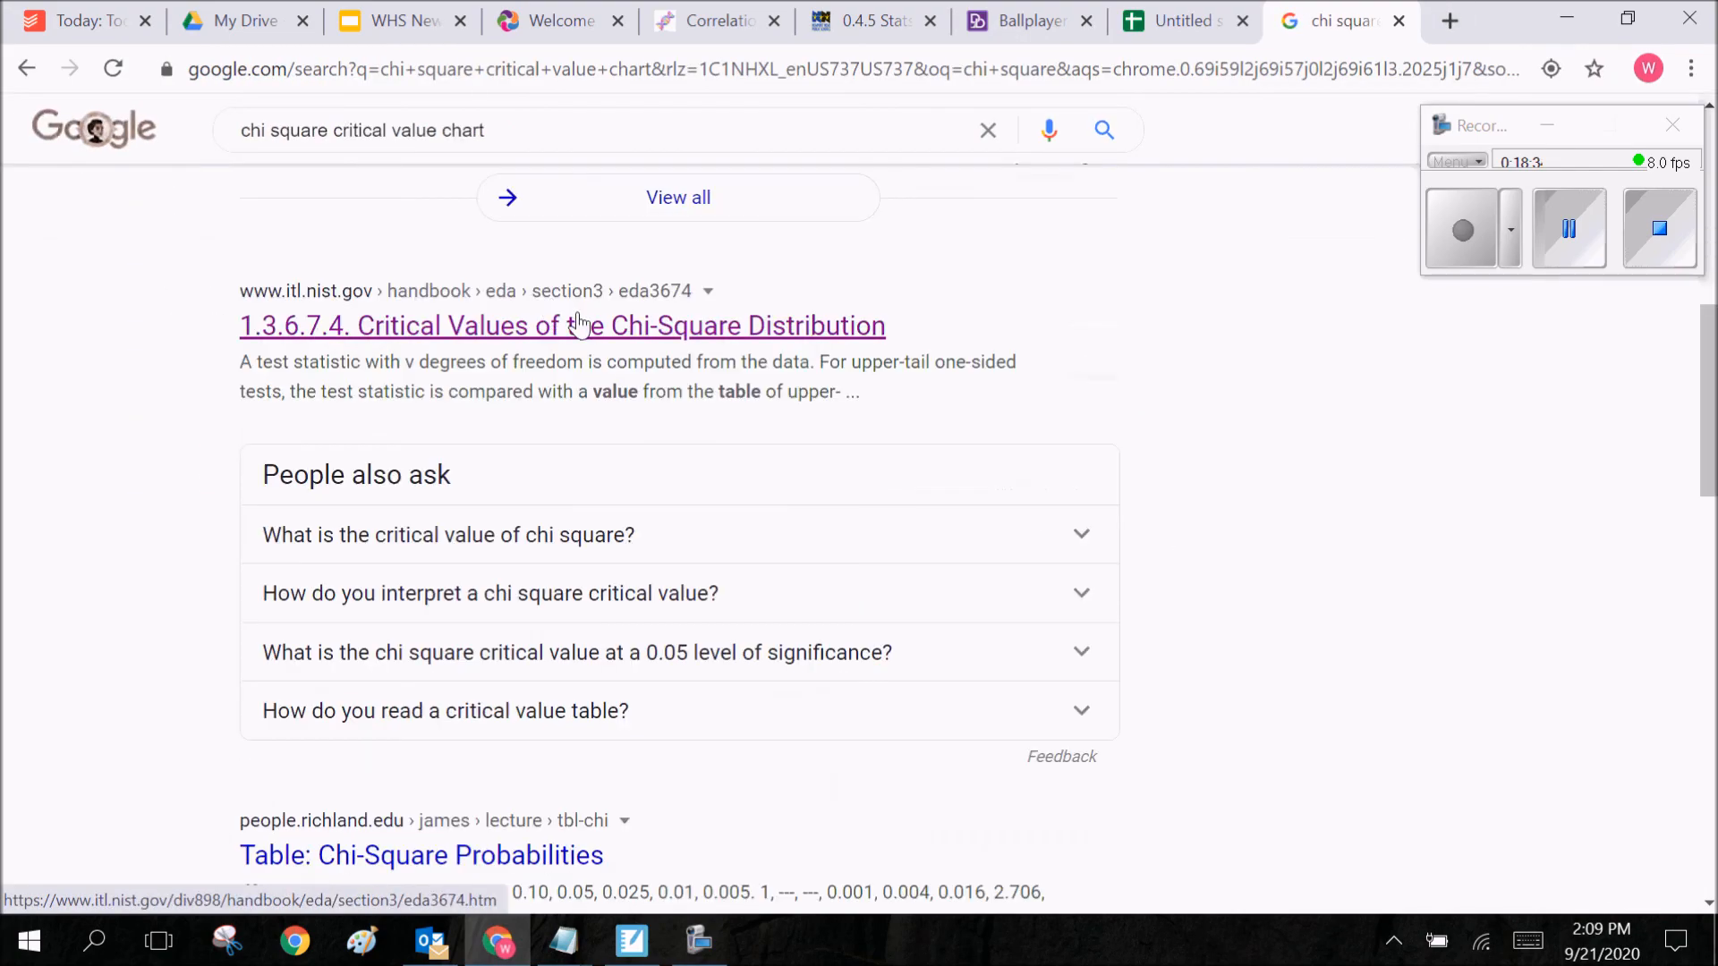
left_click(552, 313)
scroll(1073, 393, "down", 15)
scroll(987, 376, "down", 6)
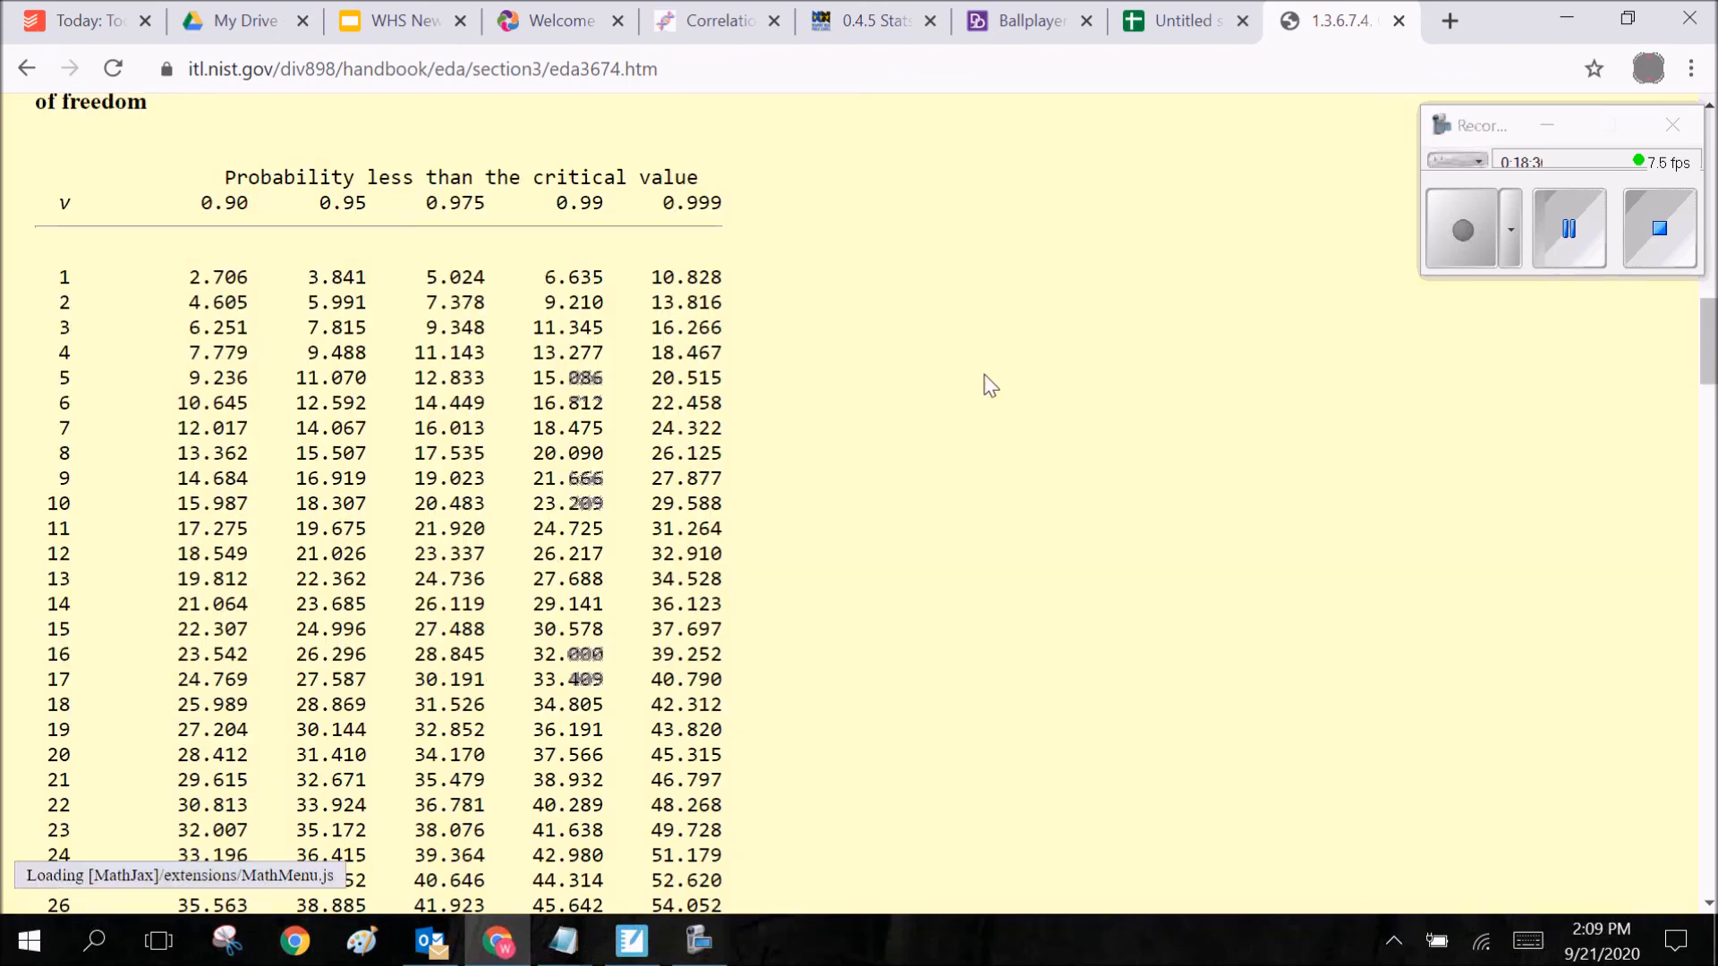
scroll(987, 376, "up", 1)
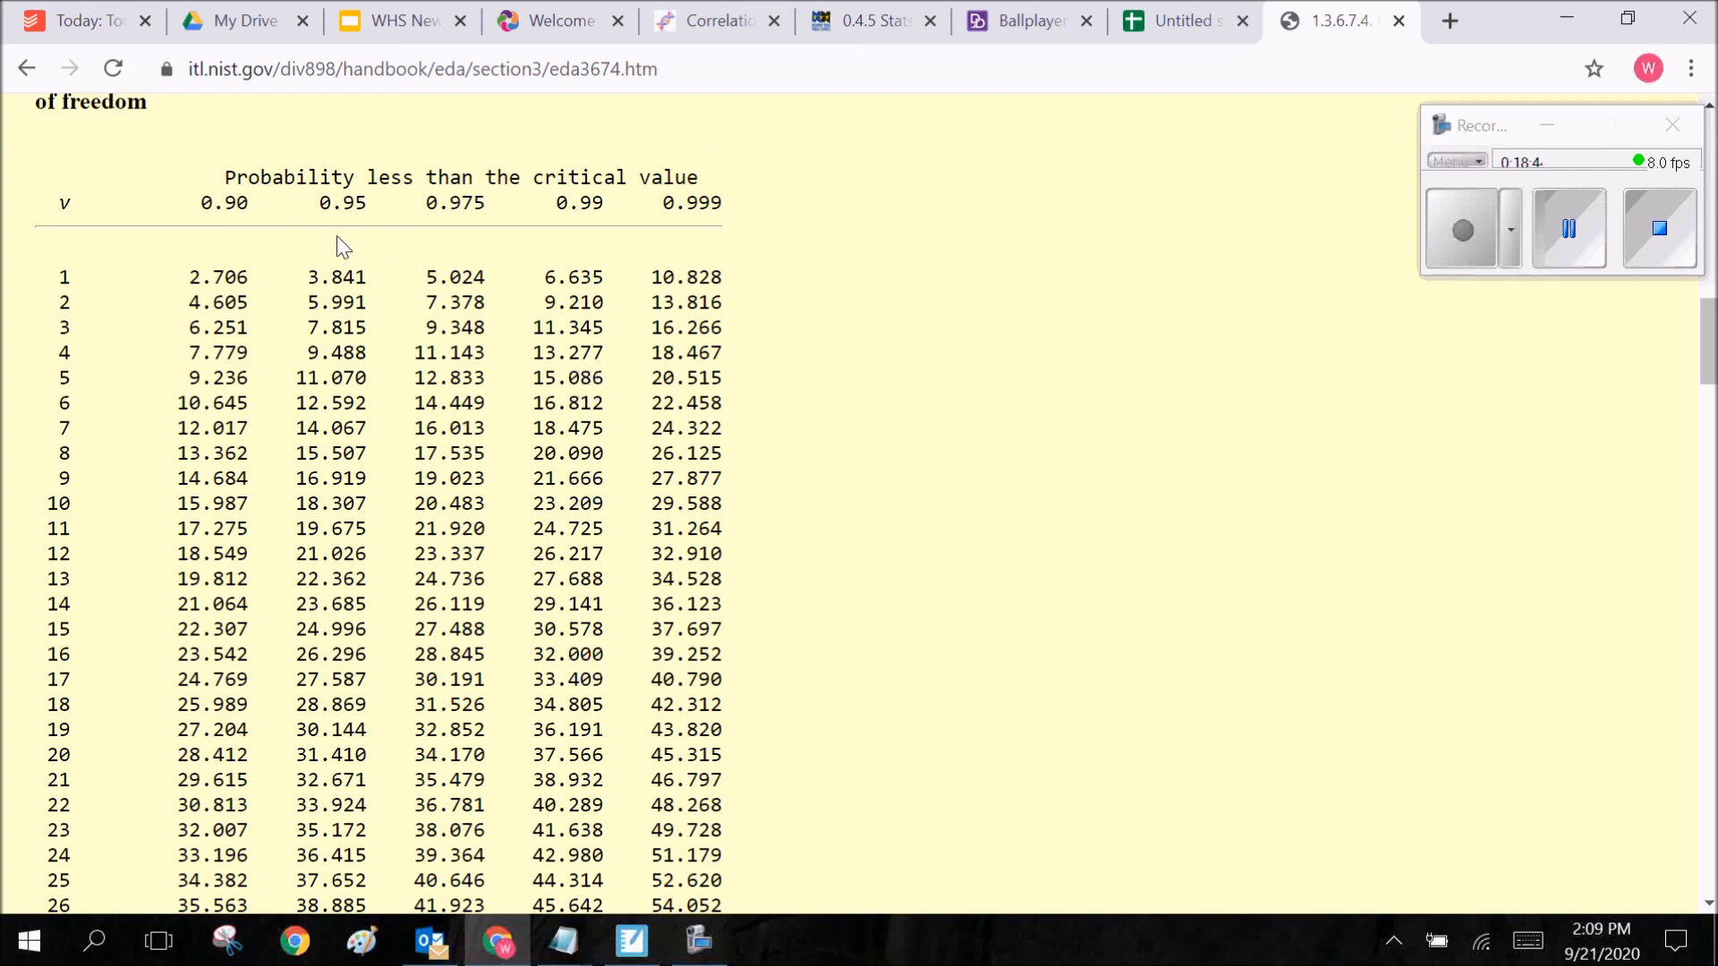
left_click_drag(324, 212, 747, 213)
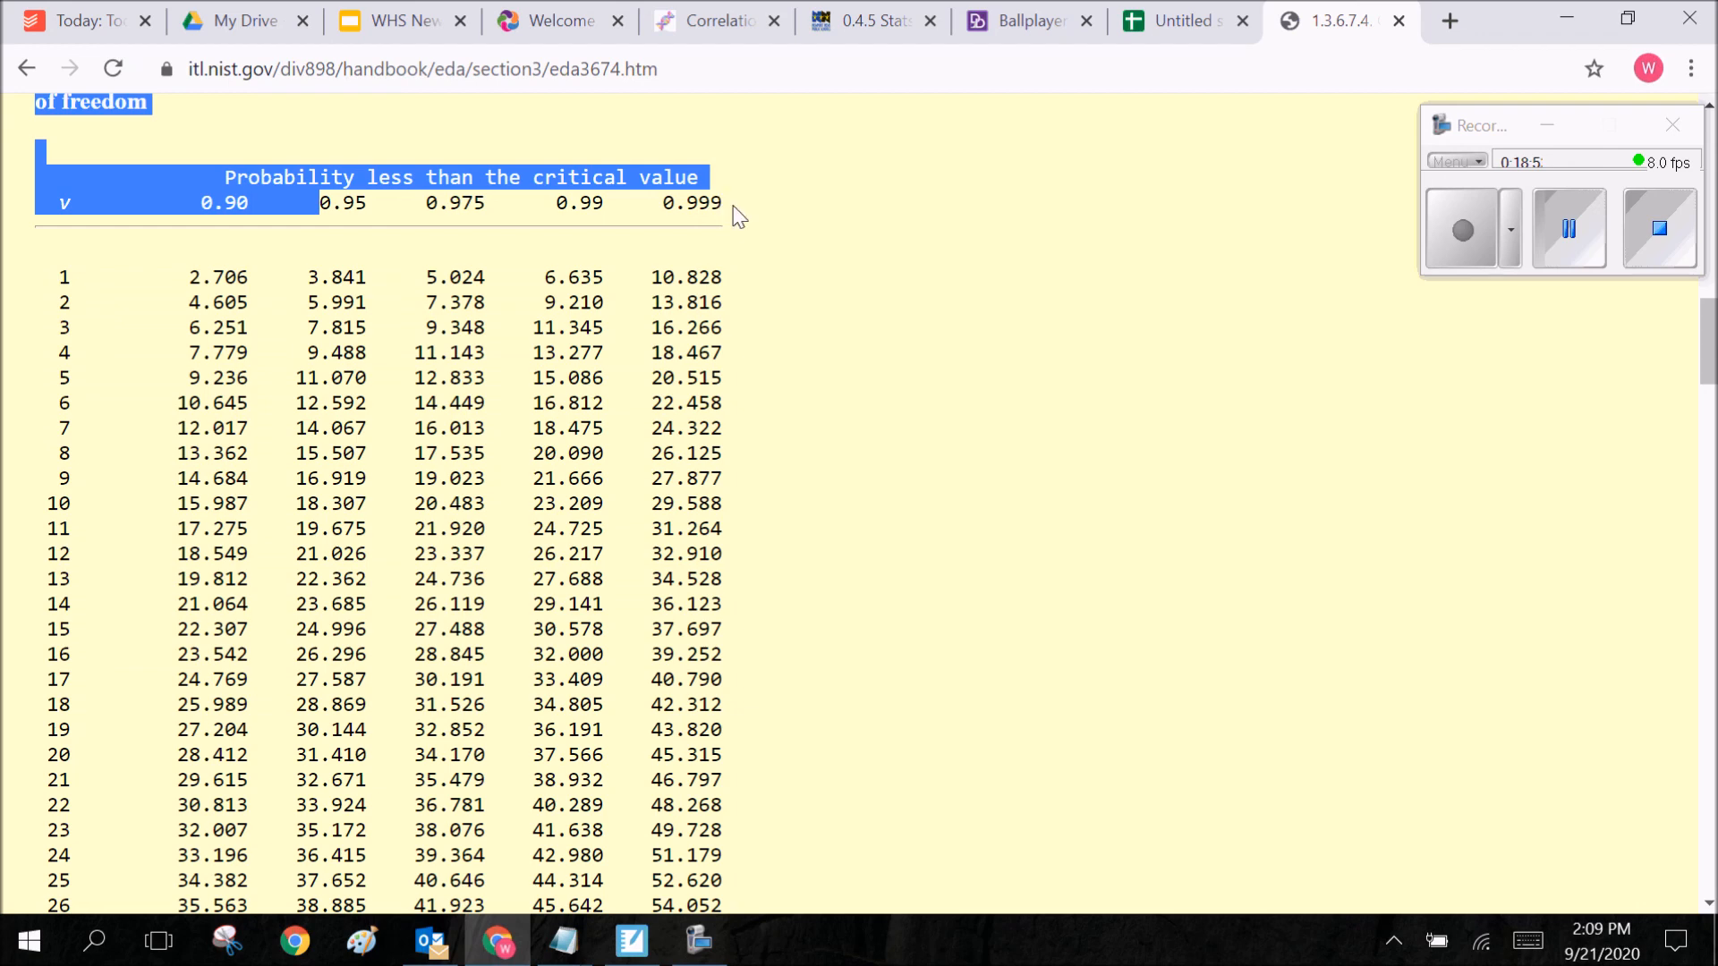
left_click(738, 289)
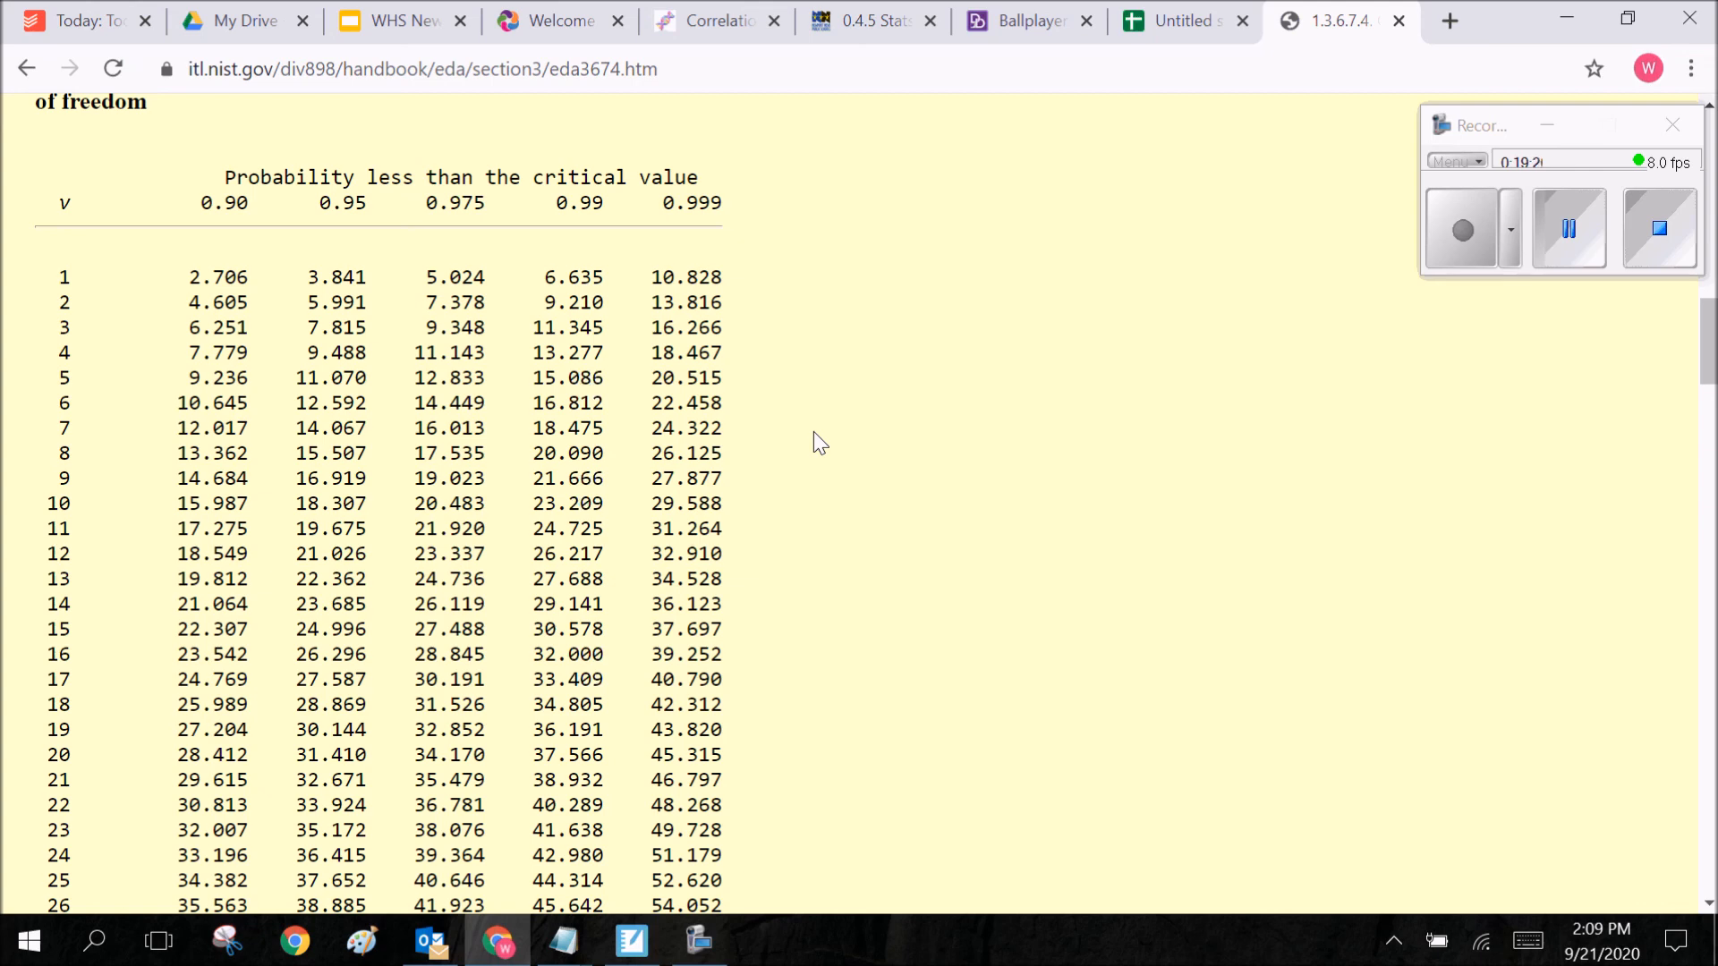
Examine the degrees of freedom column of the critical value table, then return to the Chi-Square calculation in the spreadsheet
scroll(813, 431, "up", 2)
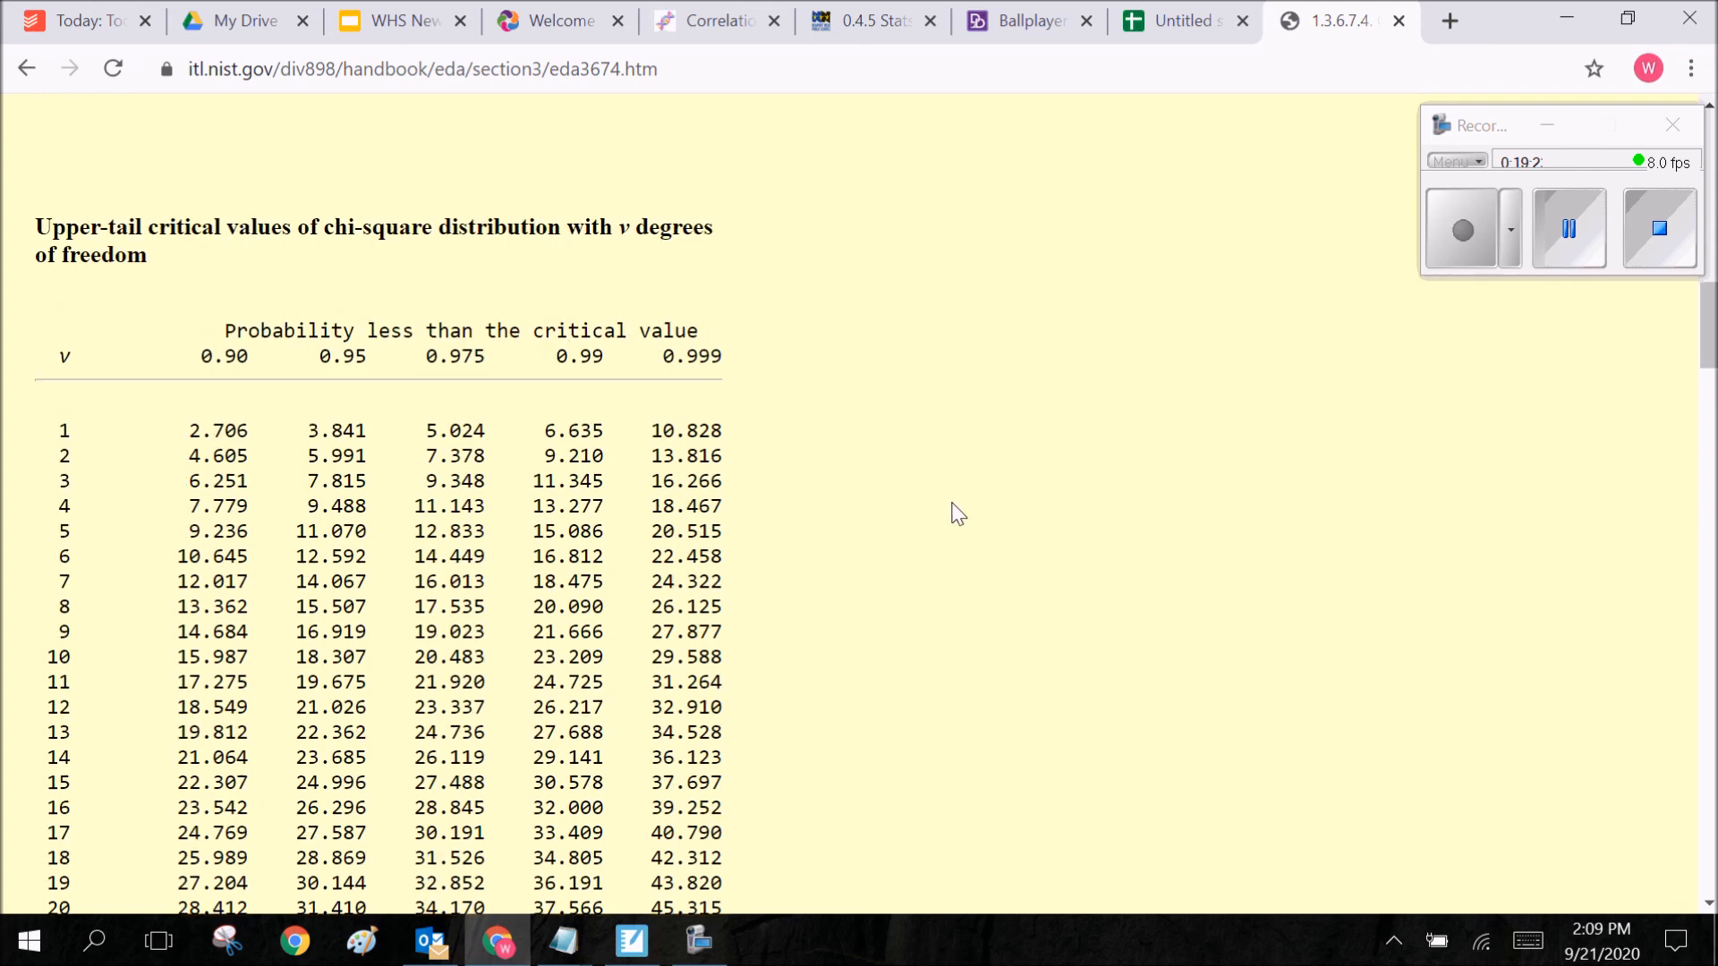
scroll(900, 492, "down", 1)
scroll(901, 488, "down", 2)
scroll(901, 488, "up", 2)
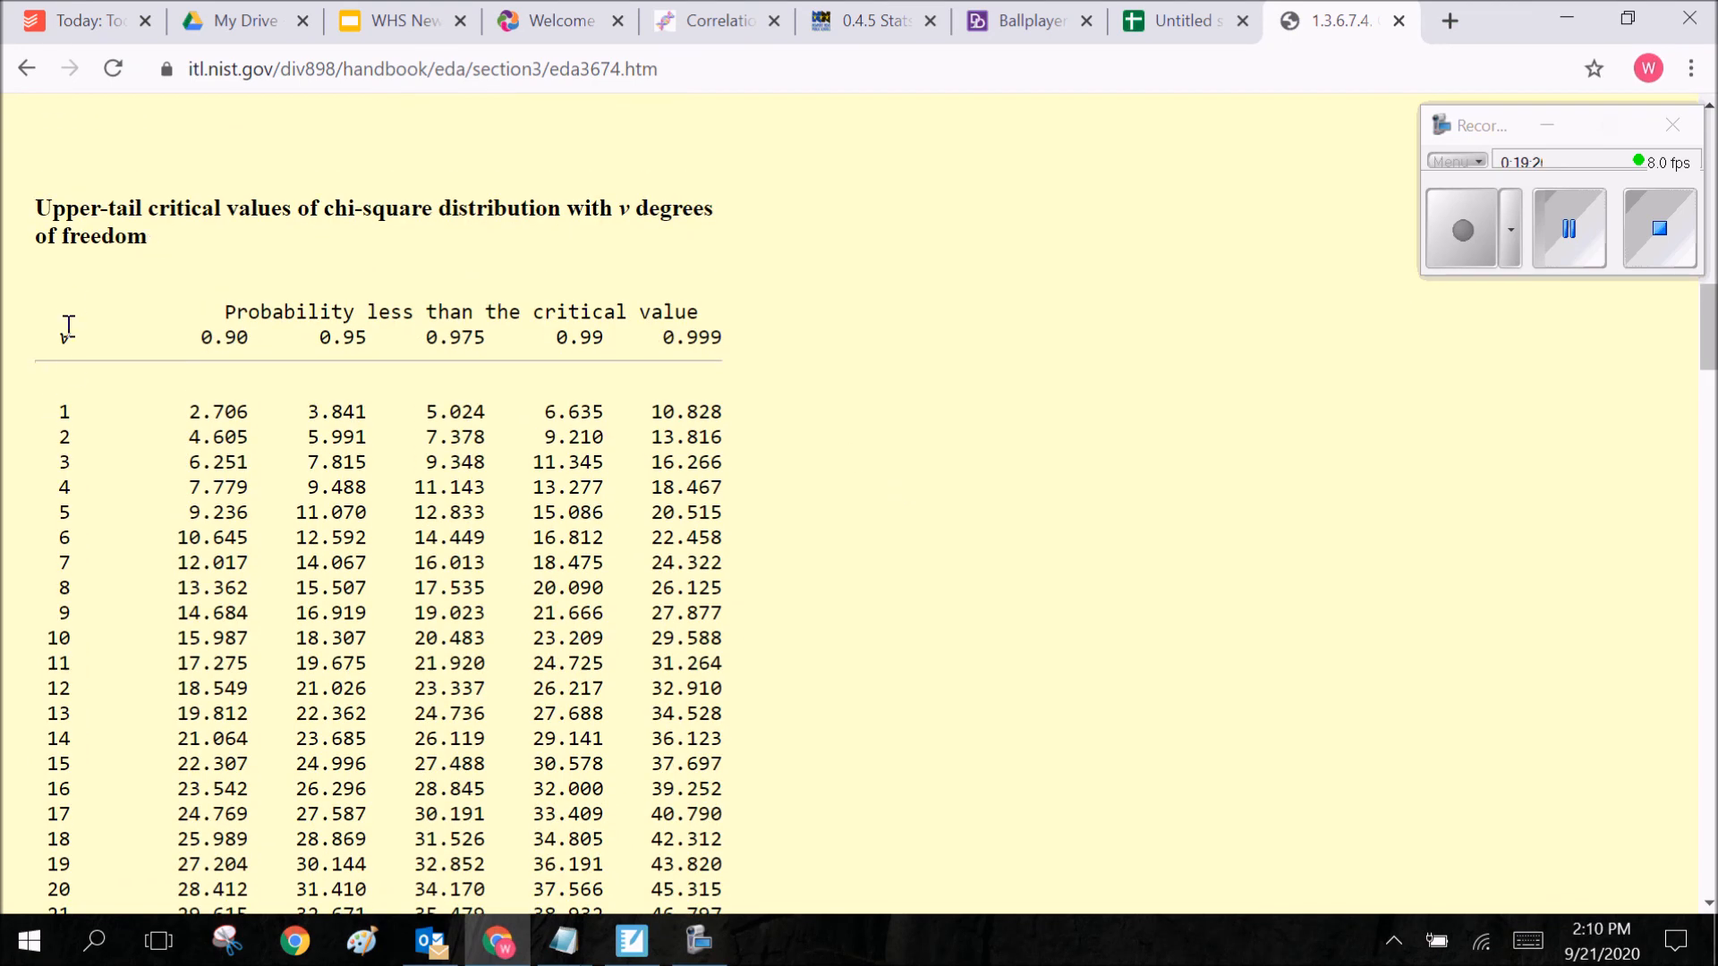
left_click(1164, 22)
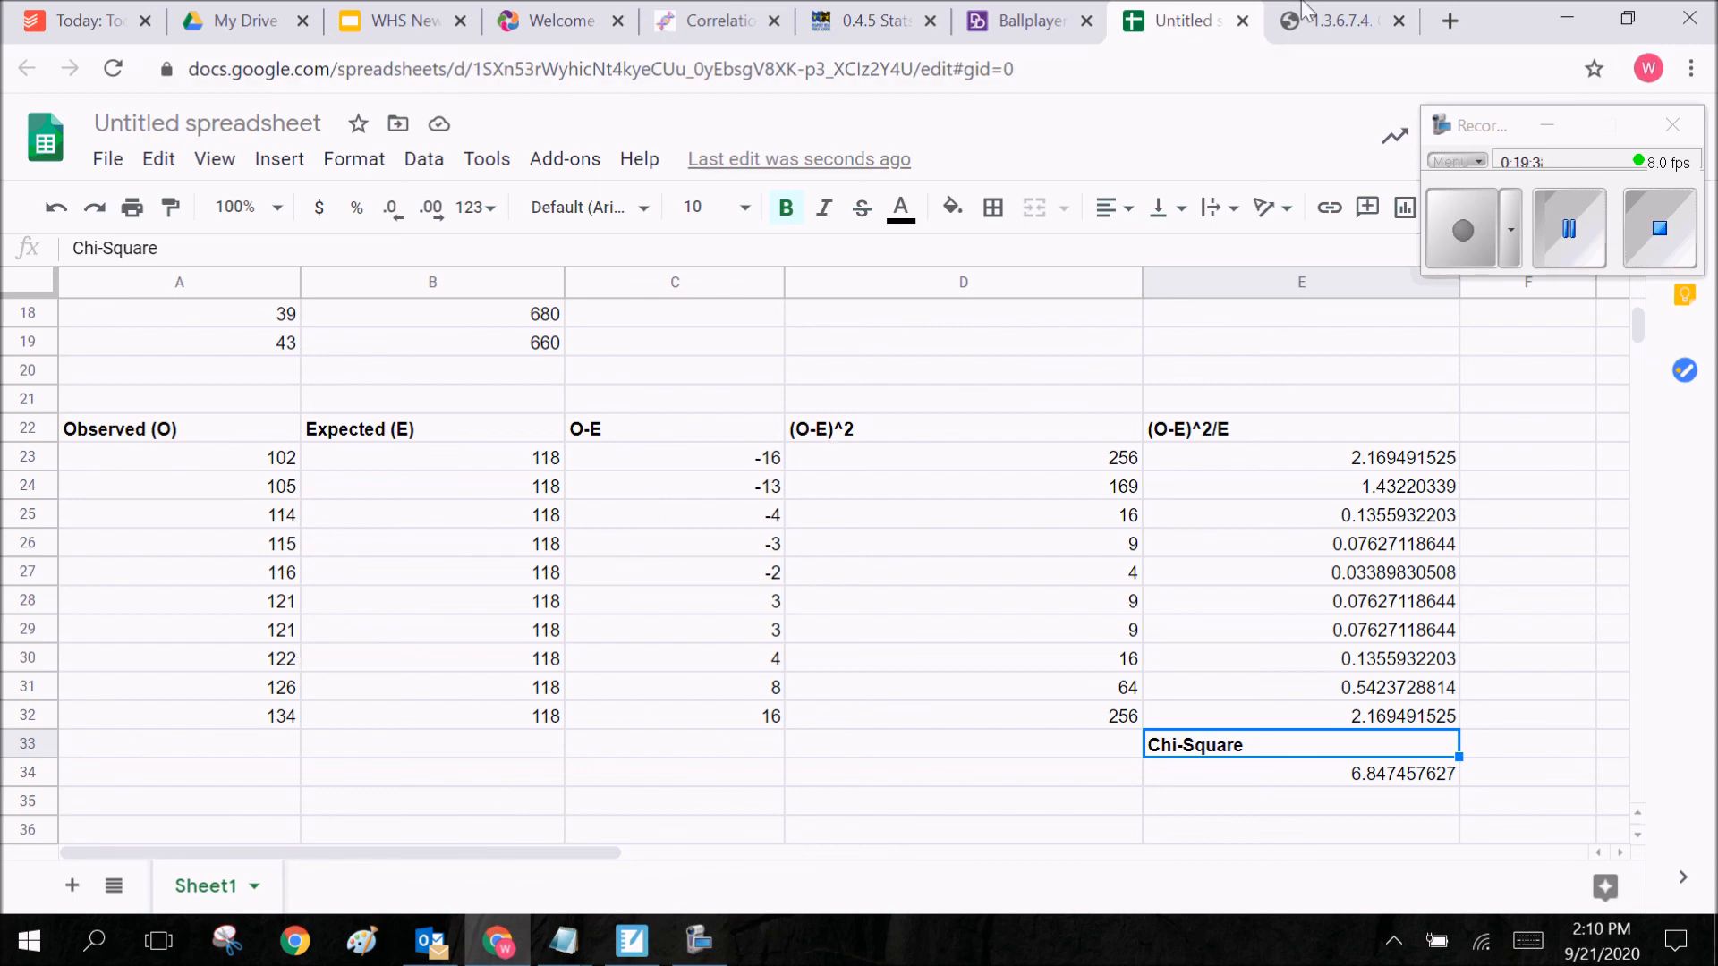
scroll(871, 483, "down", 5)
scroll(859, 555, "up", 6)
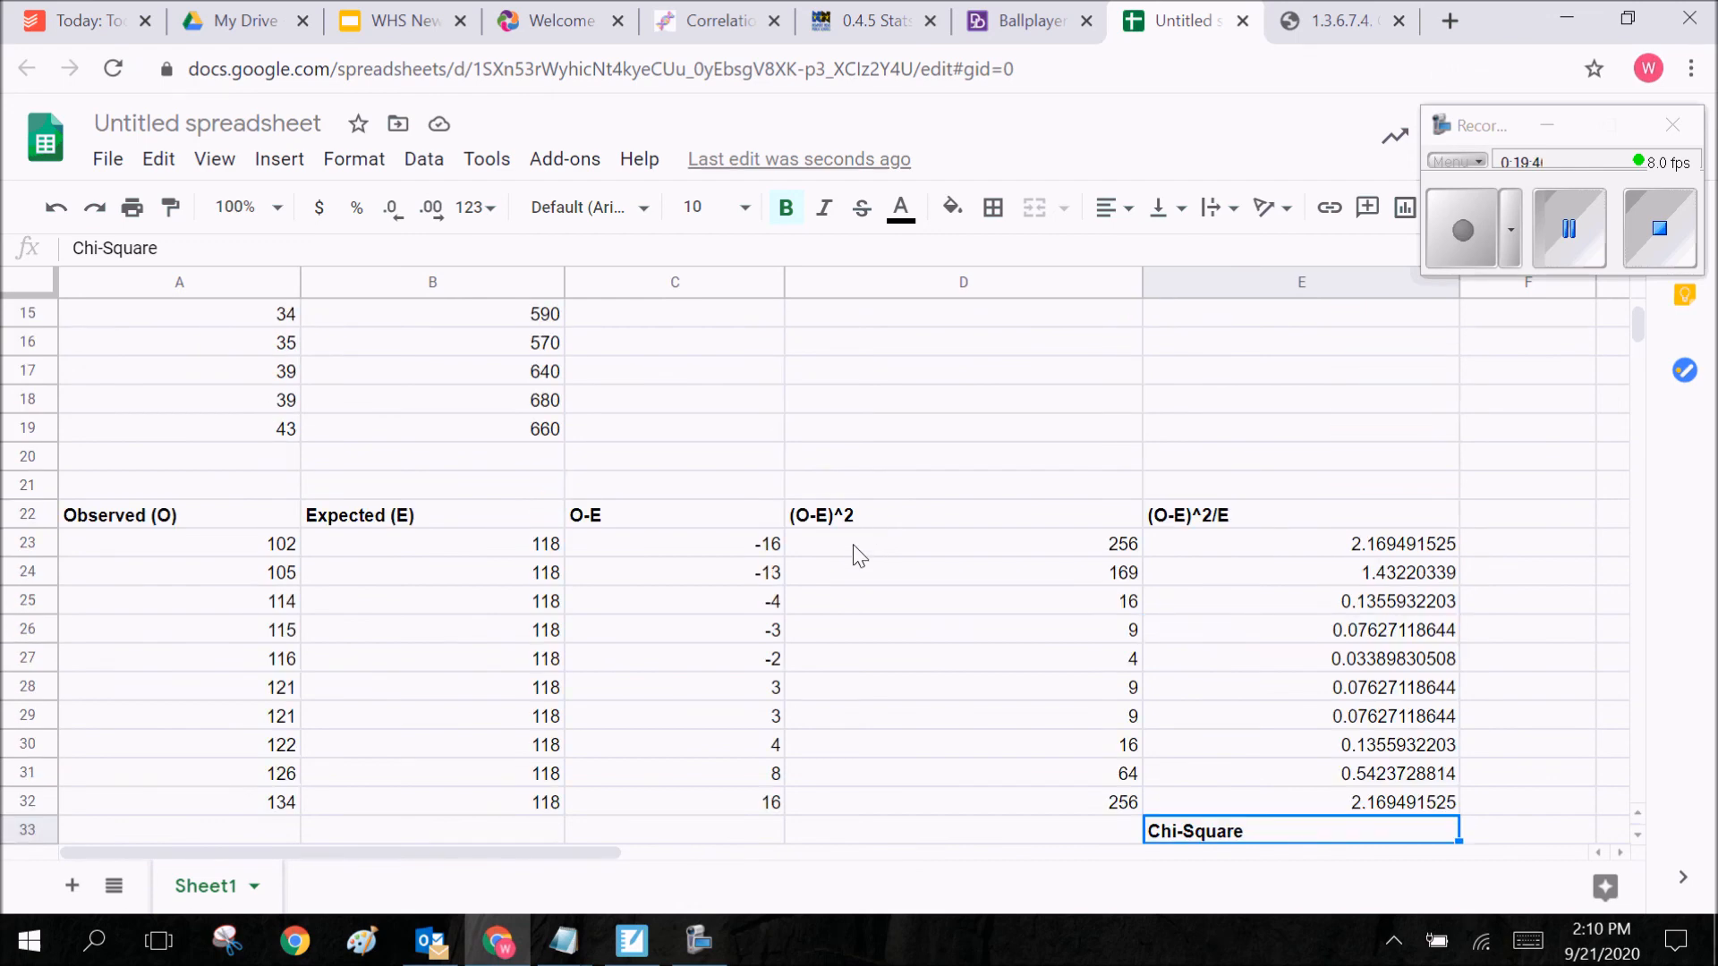
scroll(626, 551, "down", 3)
scroll(523, 532, "up", 2)
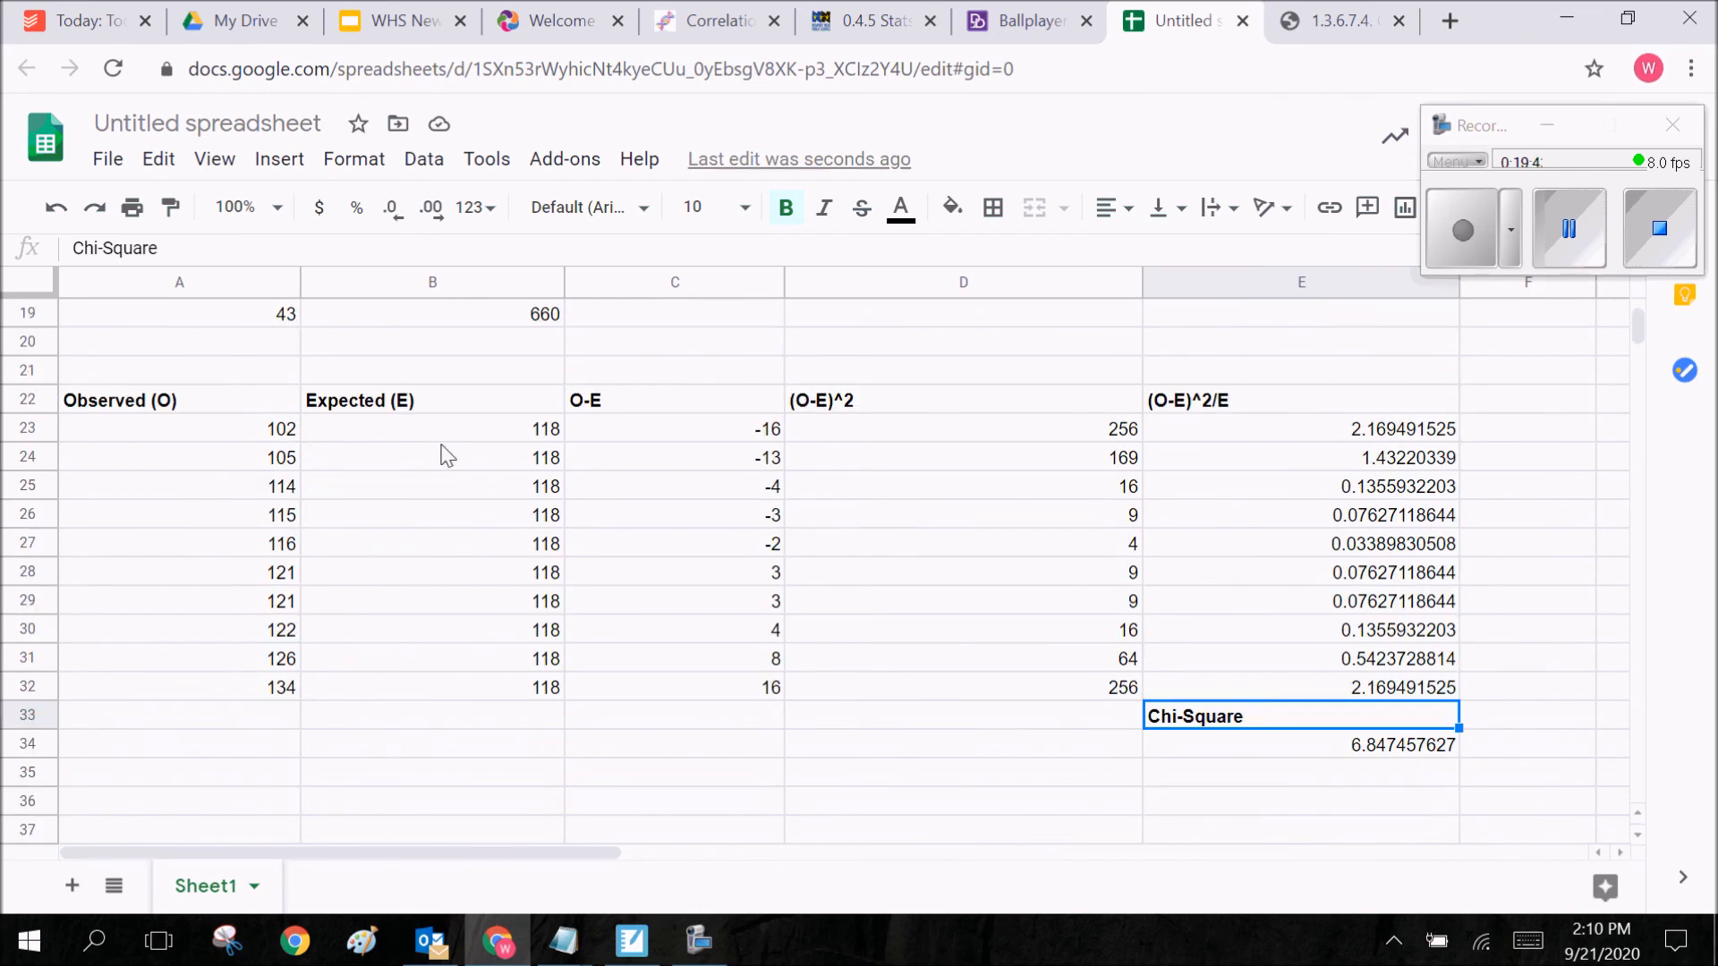
Enter N = 20 in A34 and N-2 = 18 in A35, below the Observed column
left_click(169, 755)
type("N = 20")
key("Return")
type("N")
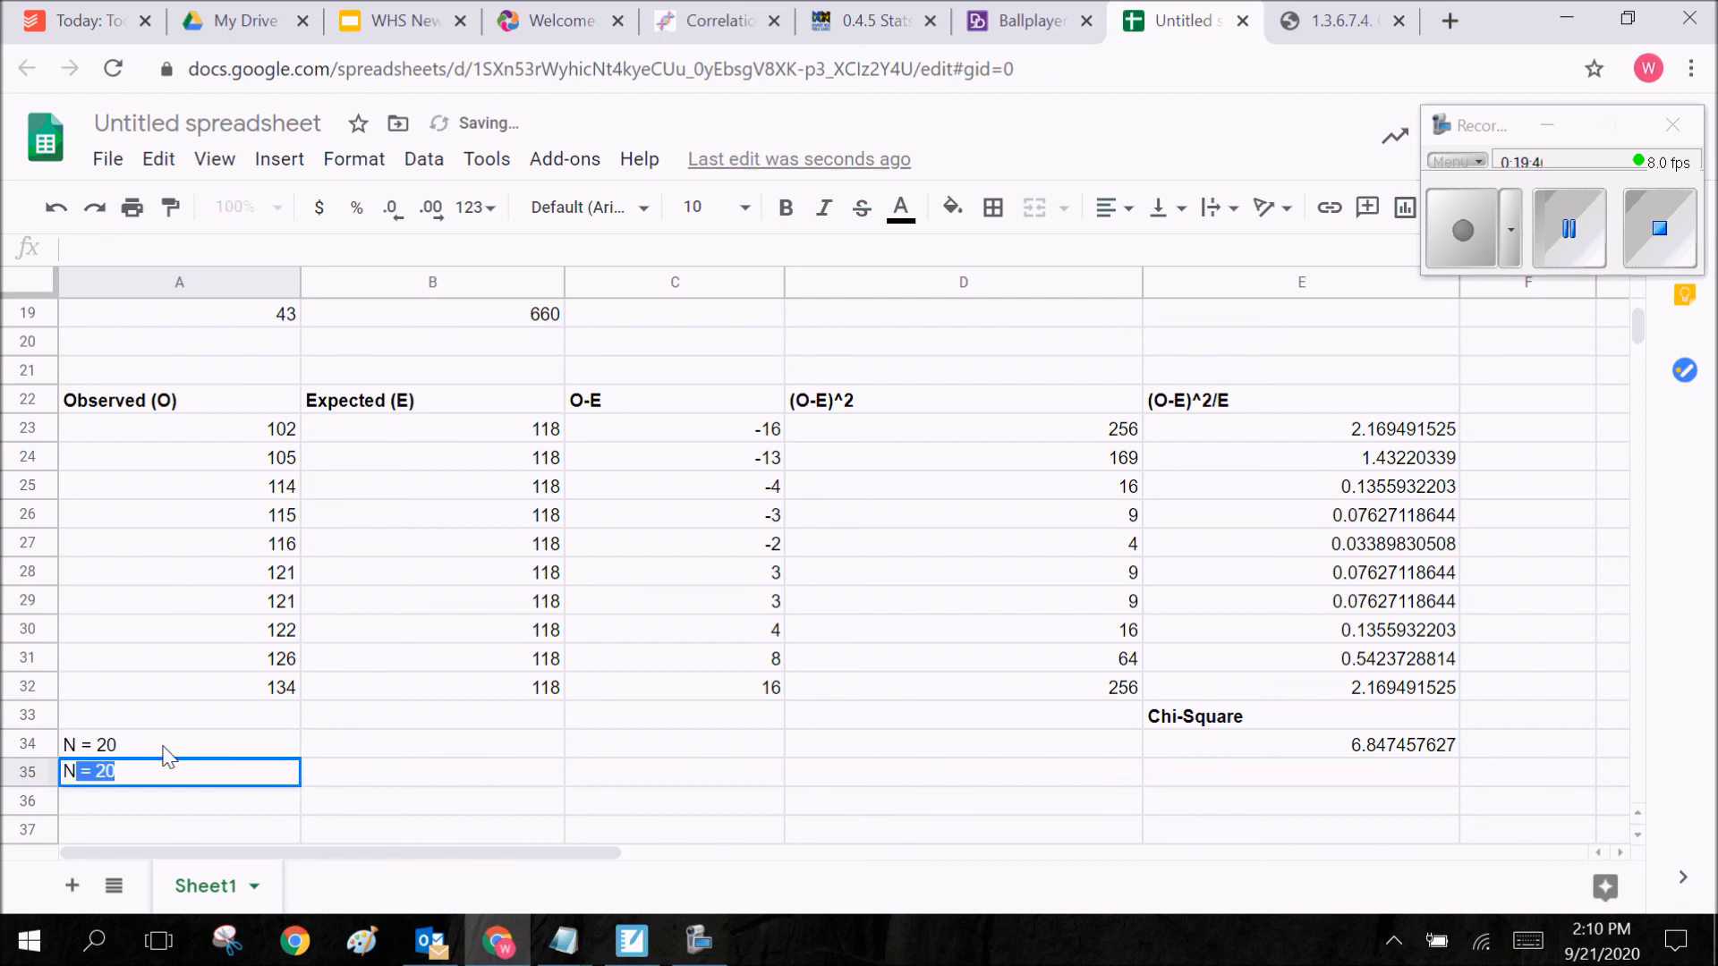
type("-2 = 18")
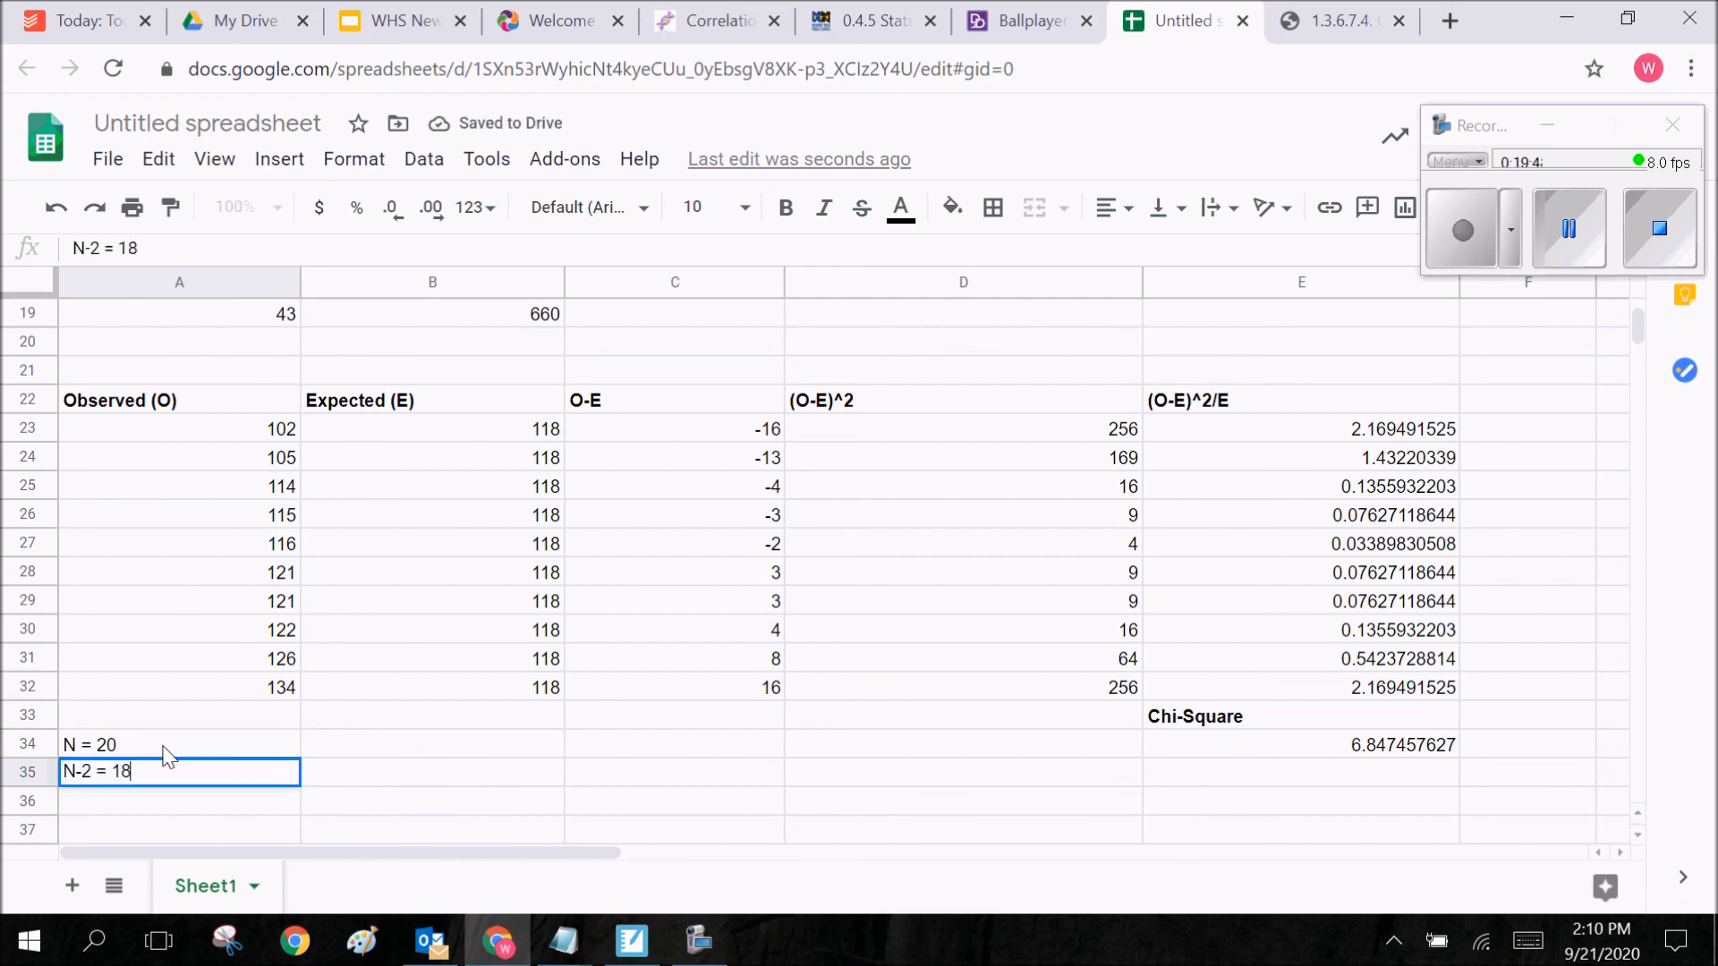
Enter N= 14 in A20 and DF = 12 in A21, below the Fat and Calories data
scroll(157, 716, "up", 4)
left_click(157, 667)
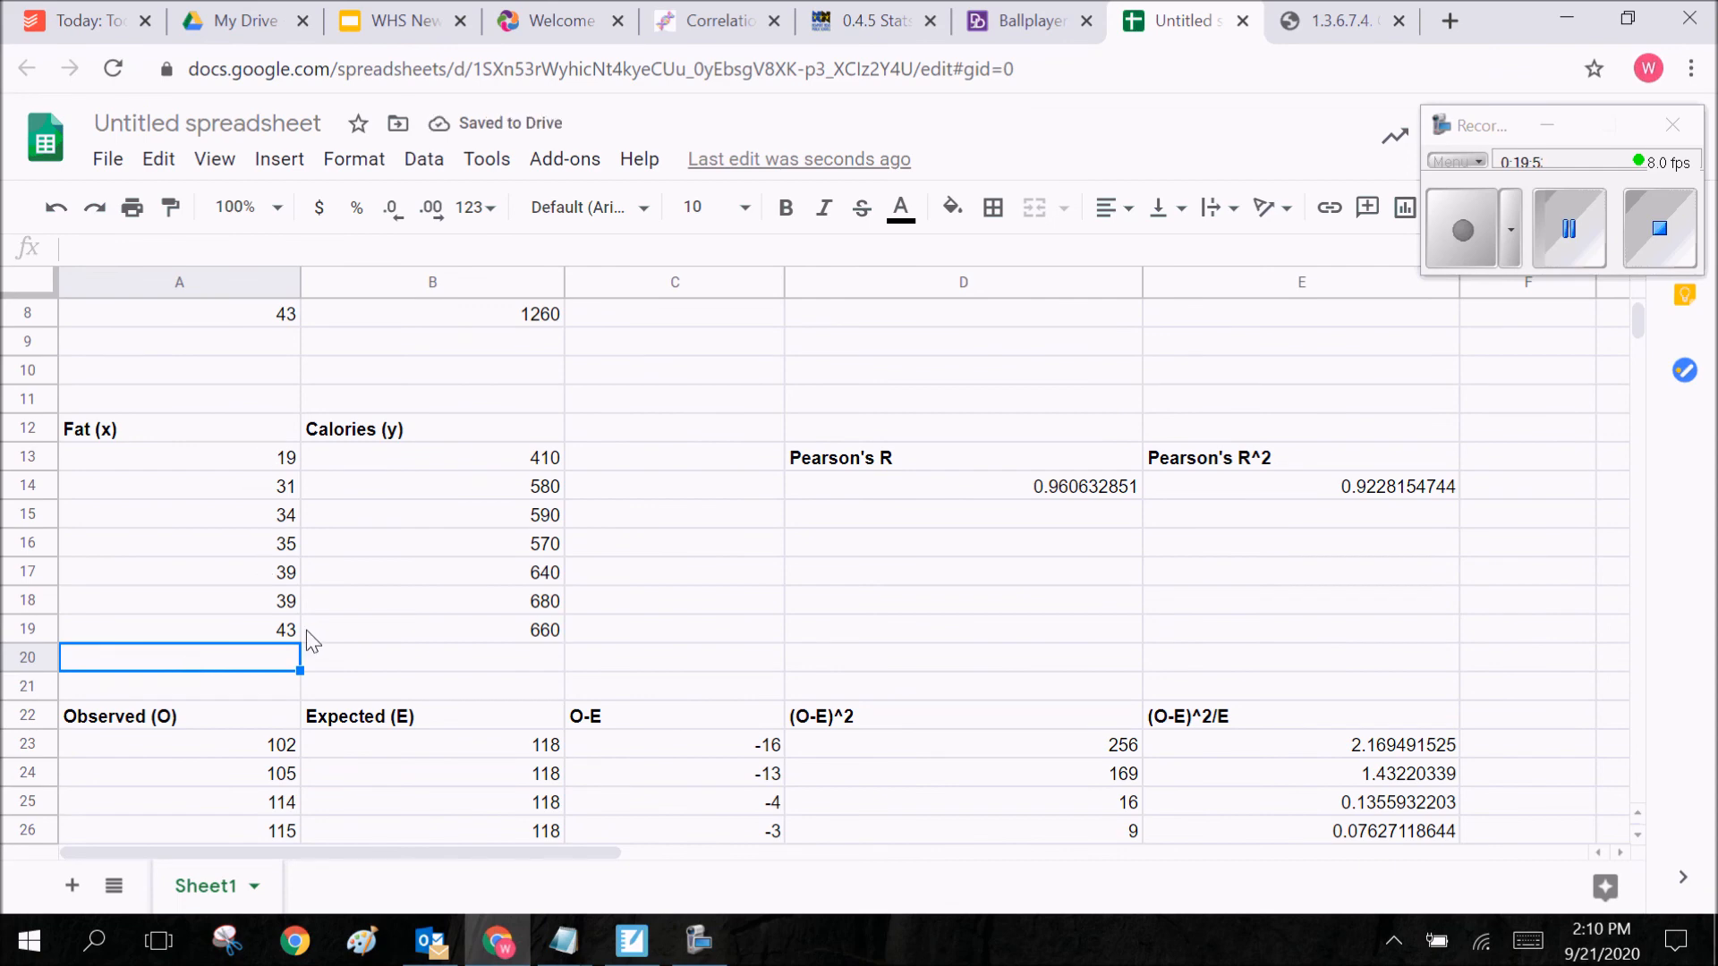
type("N= 12")
key("BackSpace")
type("4")
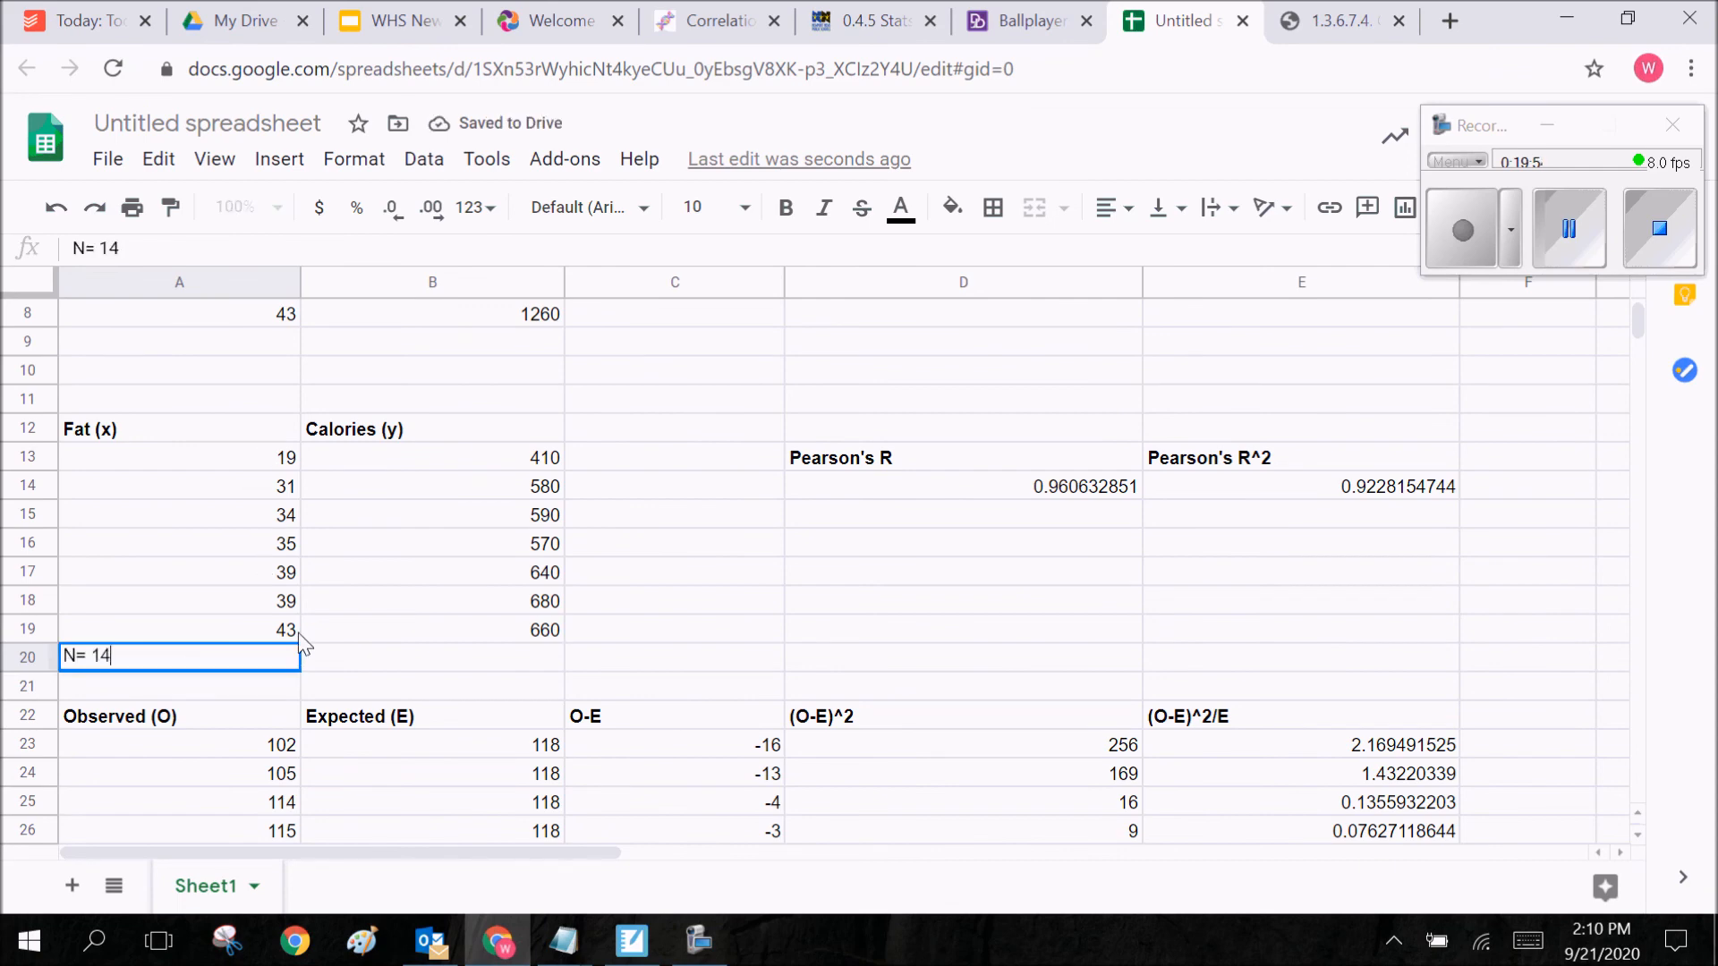
left_click(217, 692)
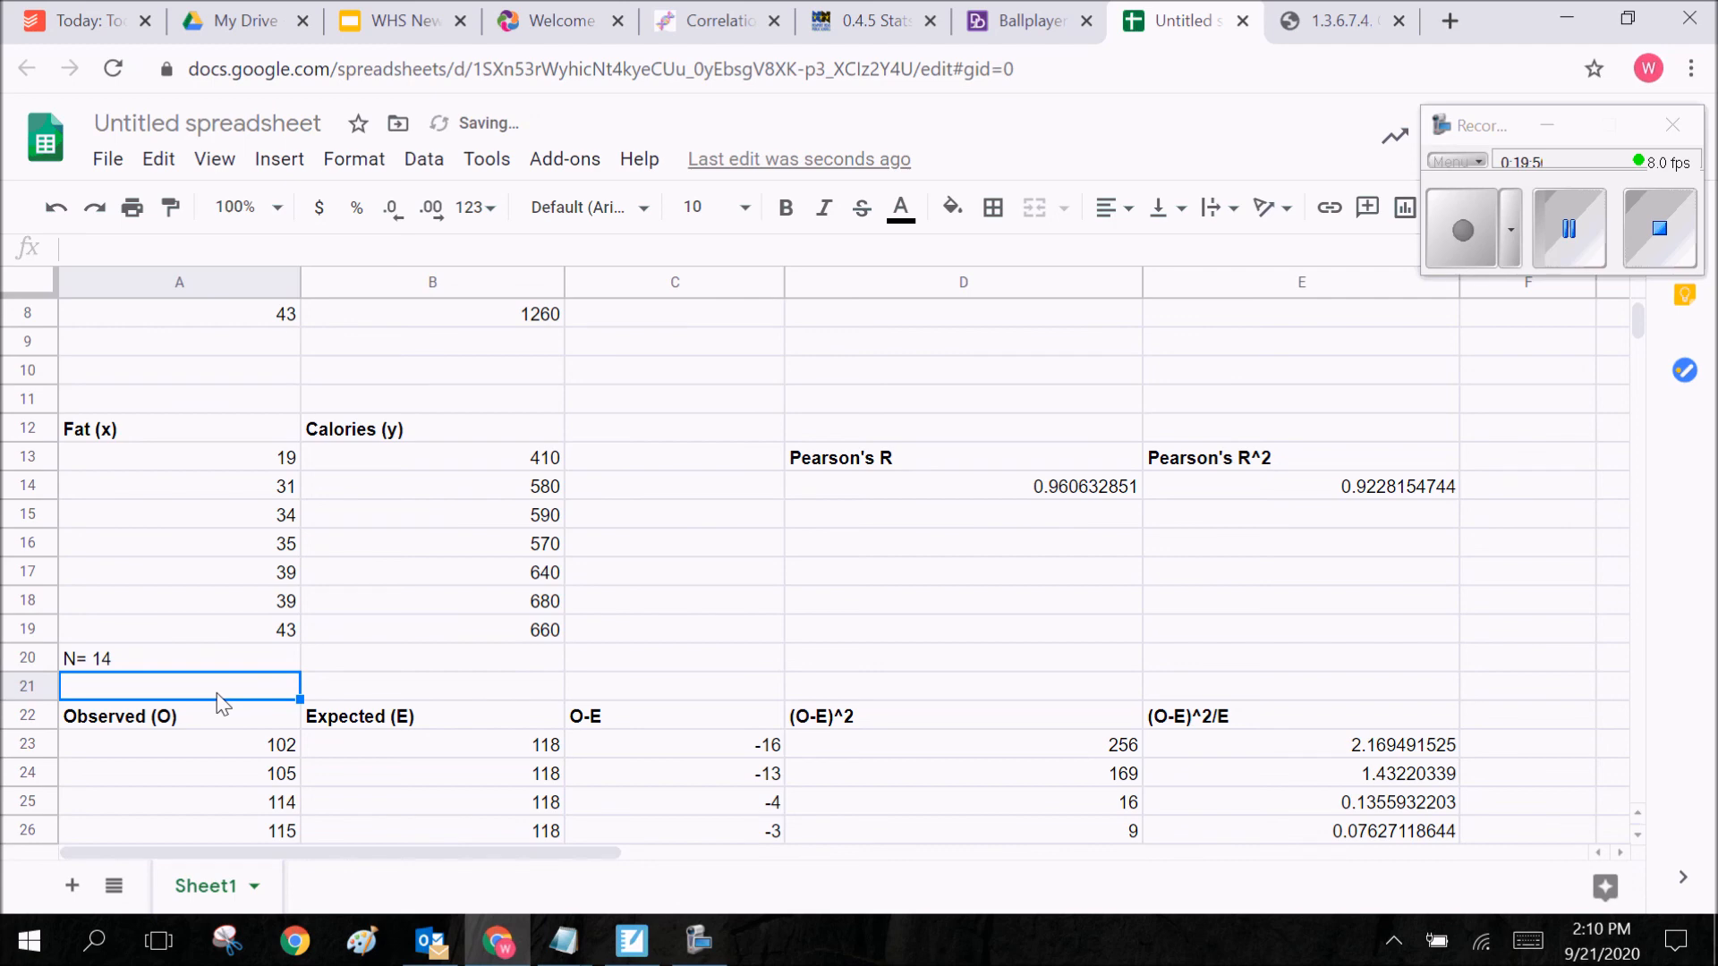
type("DF")
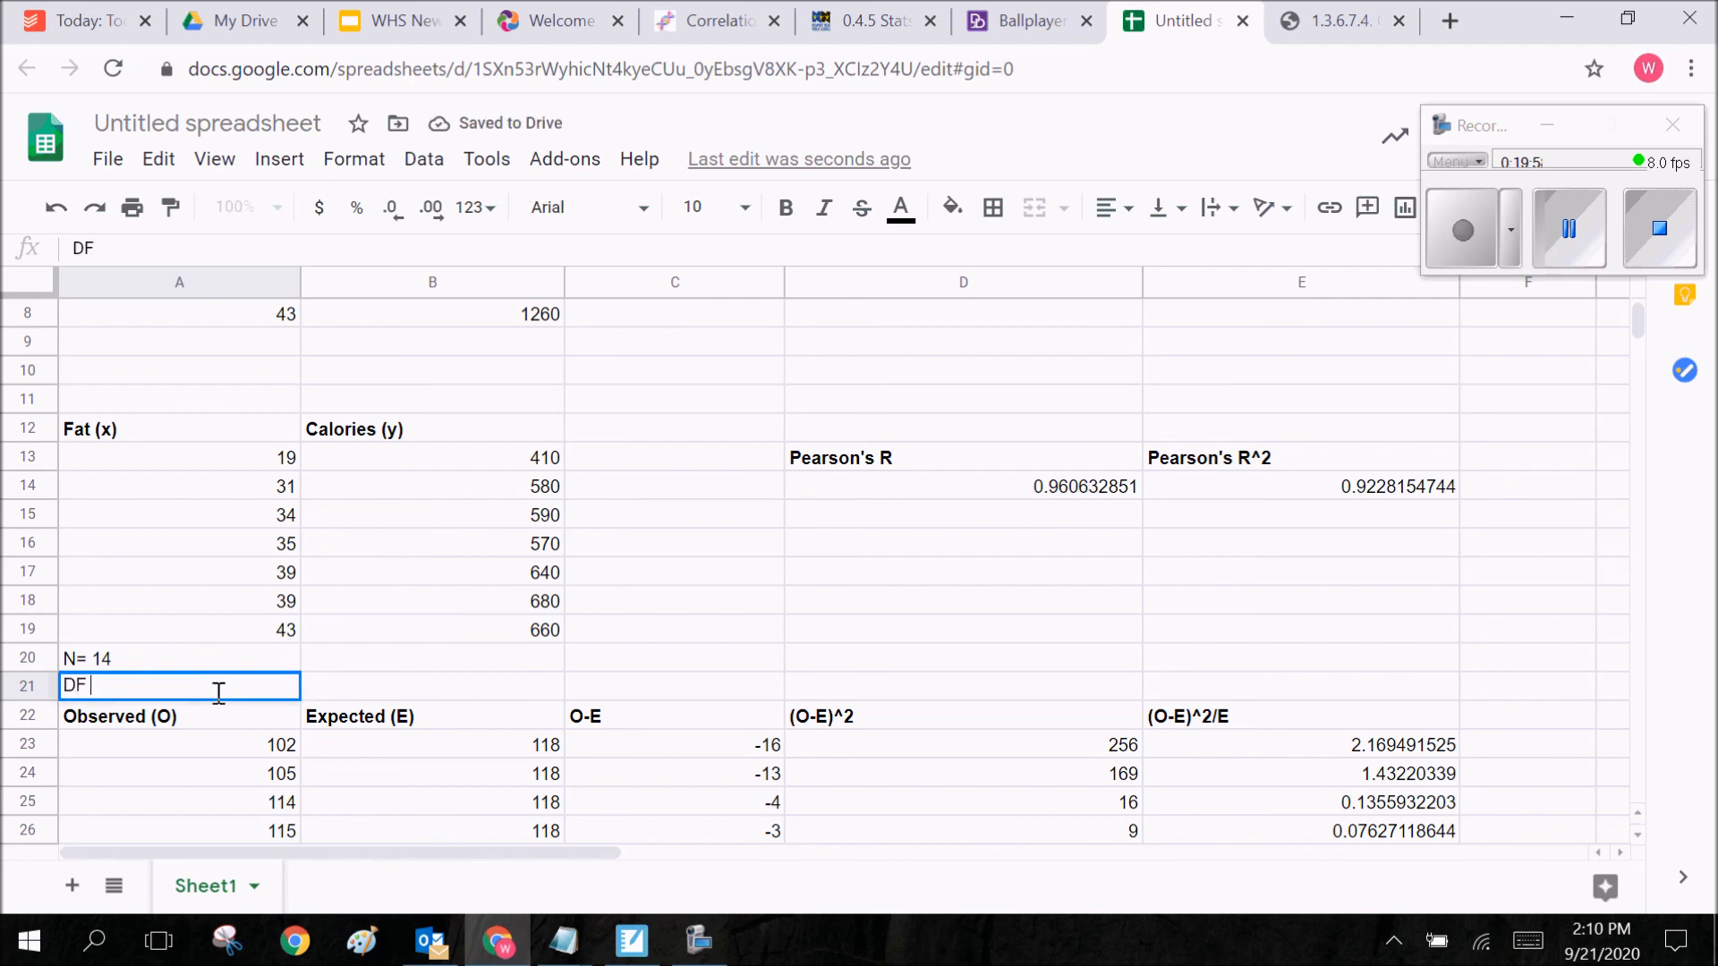
Enter DF = 18 in A36, below the N-2 line of the Chi-Square table
scroll(234, 667, "down", 3)
left_click(262, 660)
scroll(259, 666, "down", 1)
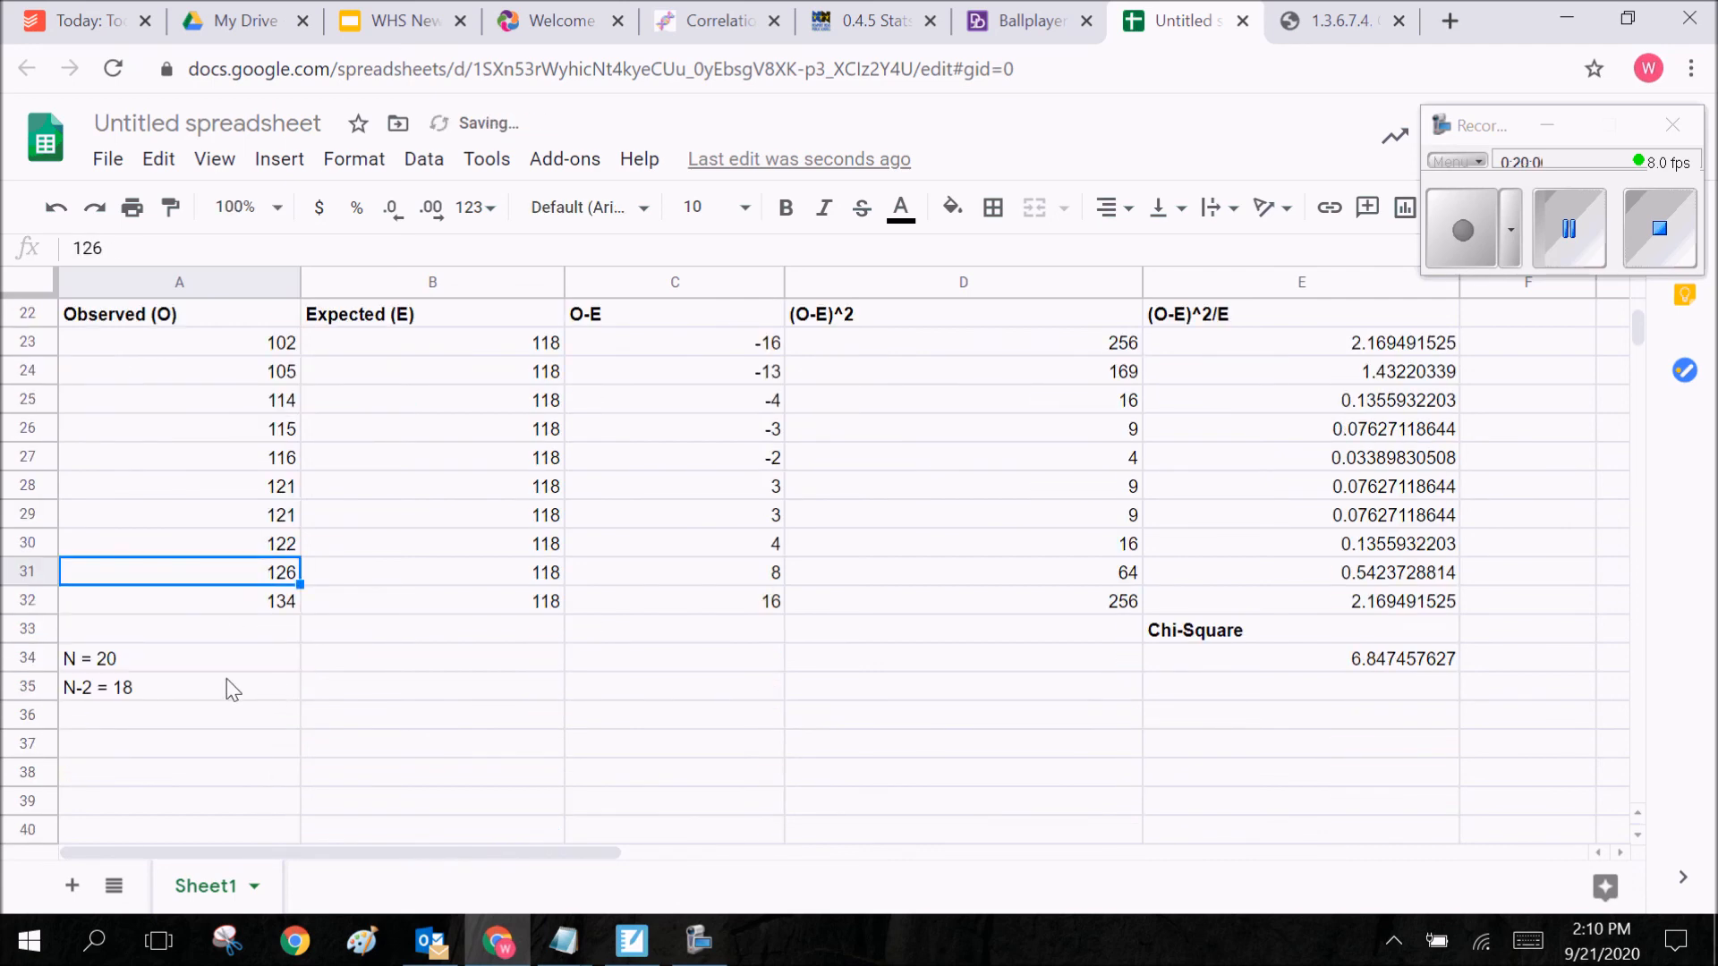
left_click(139, 697)
left_click(141, 714)
type("DF = 18")
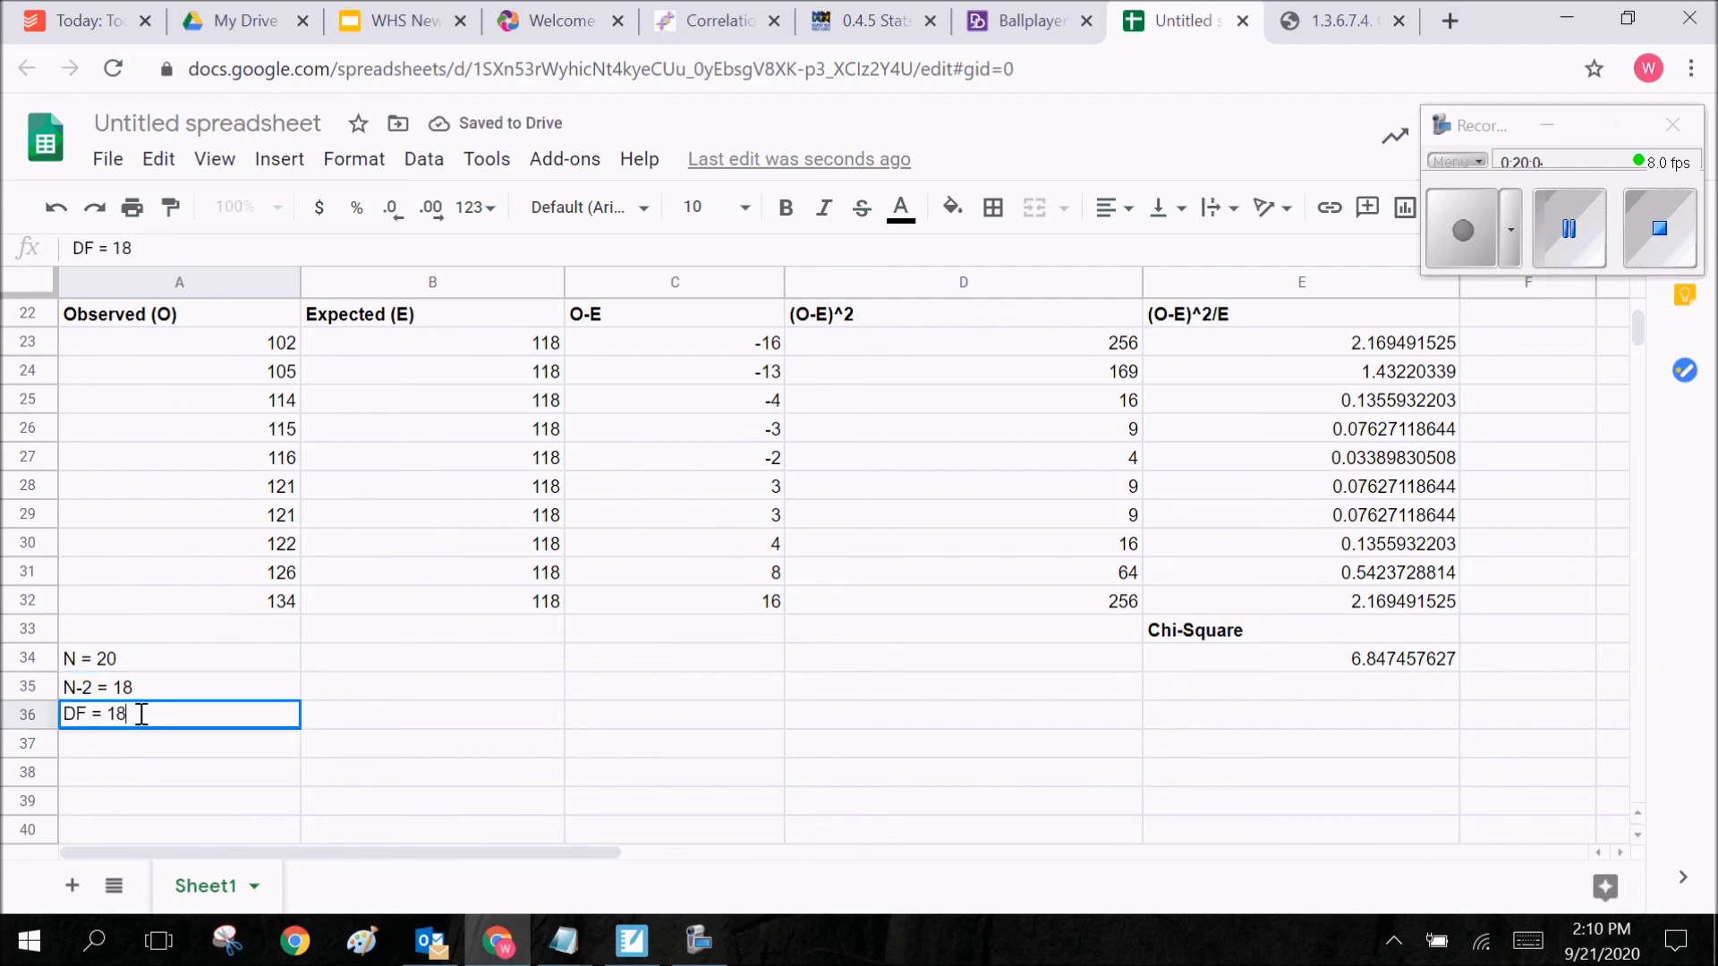
left_click(173, 802)
Look up 12 degrees of freedom in the correlation page's table of r values and compare it with the Fat and Calories Pearson's R in D14
scroll(393, 653, "up", 5)
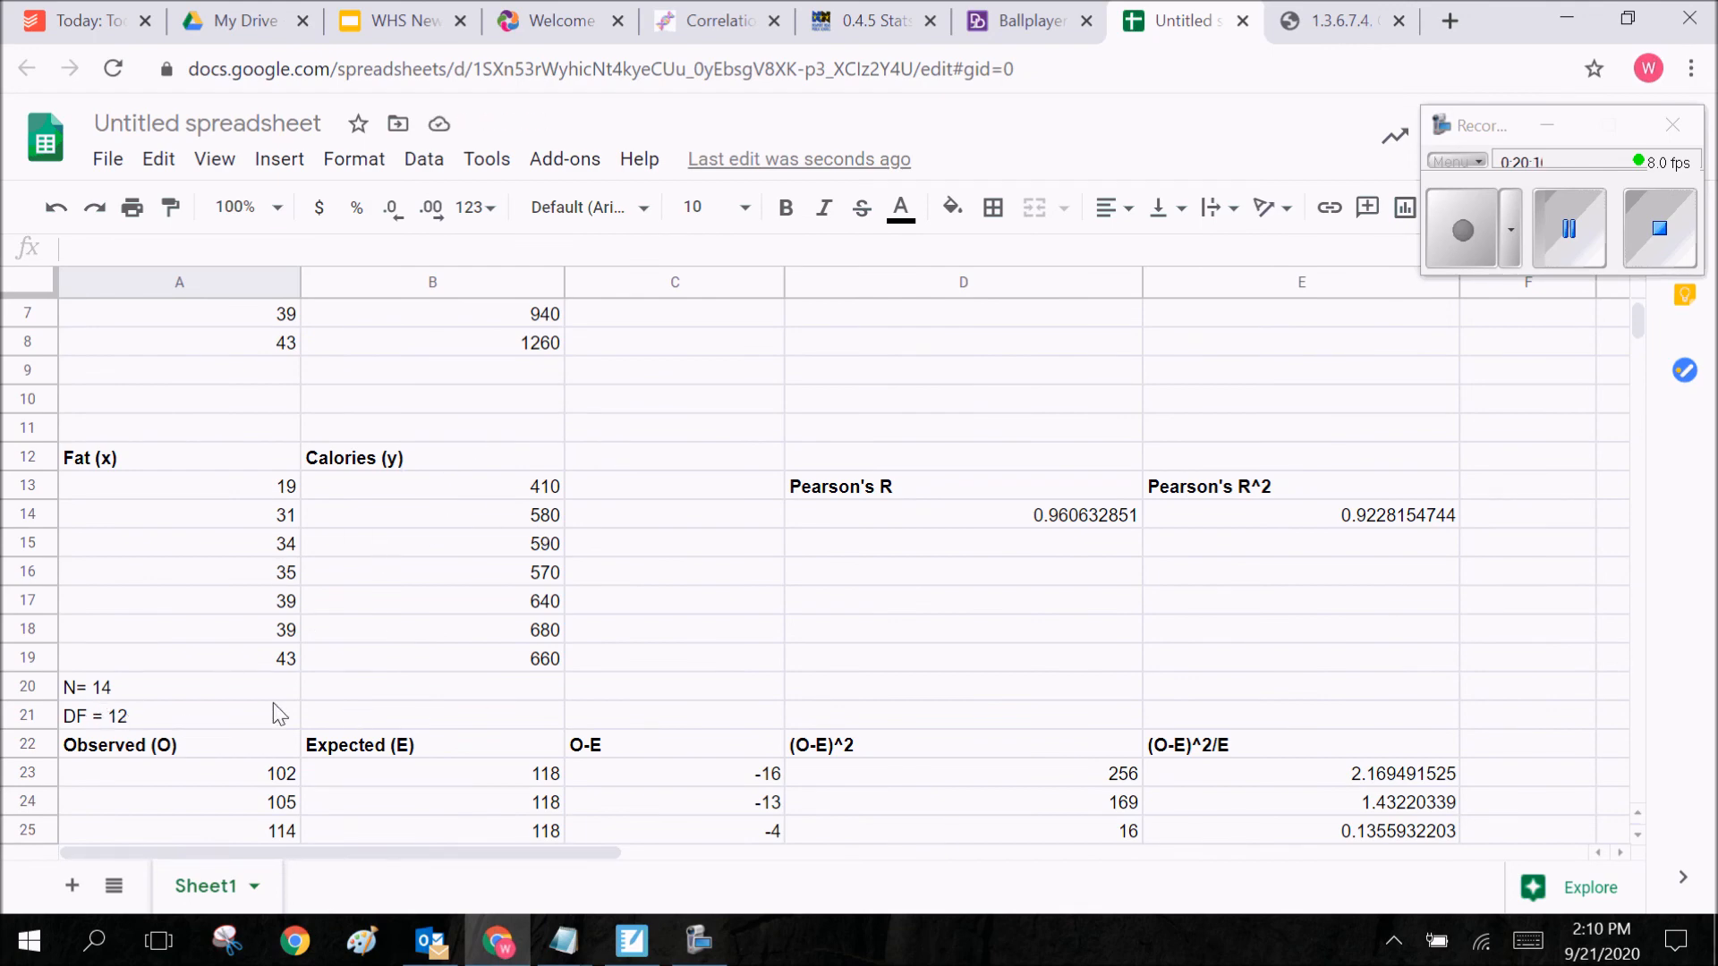
scroll(170, 572, "up", 1)
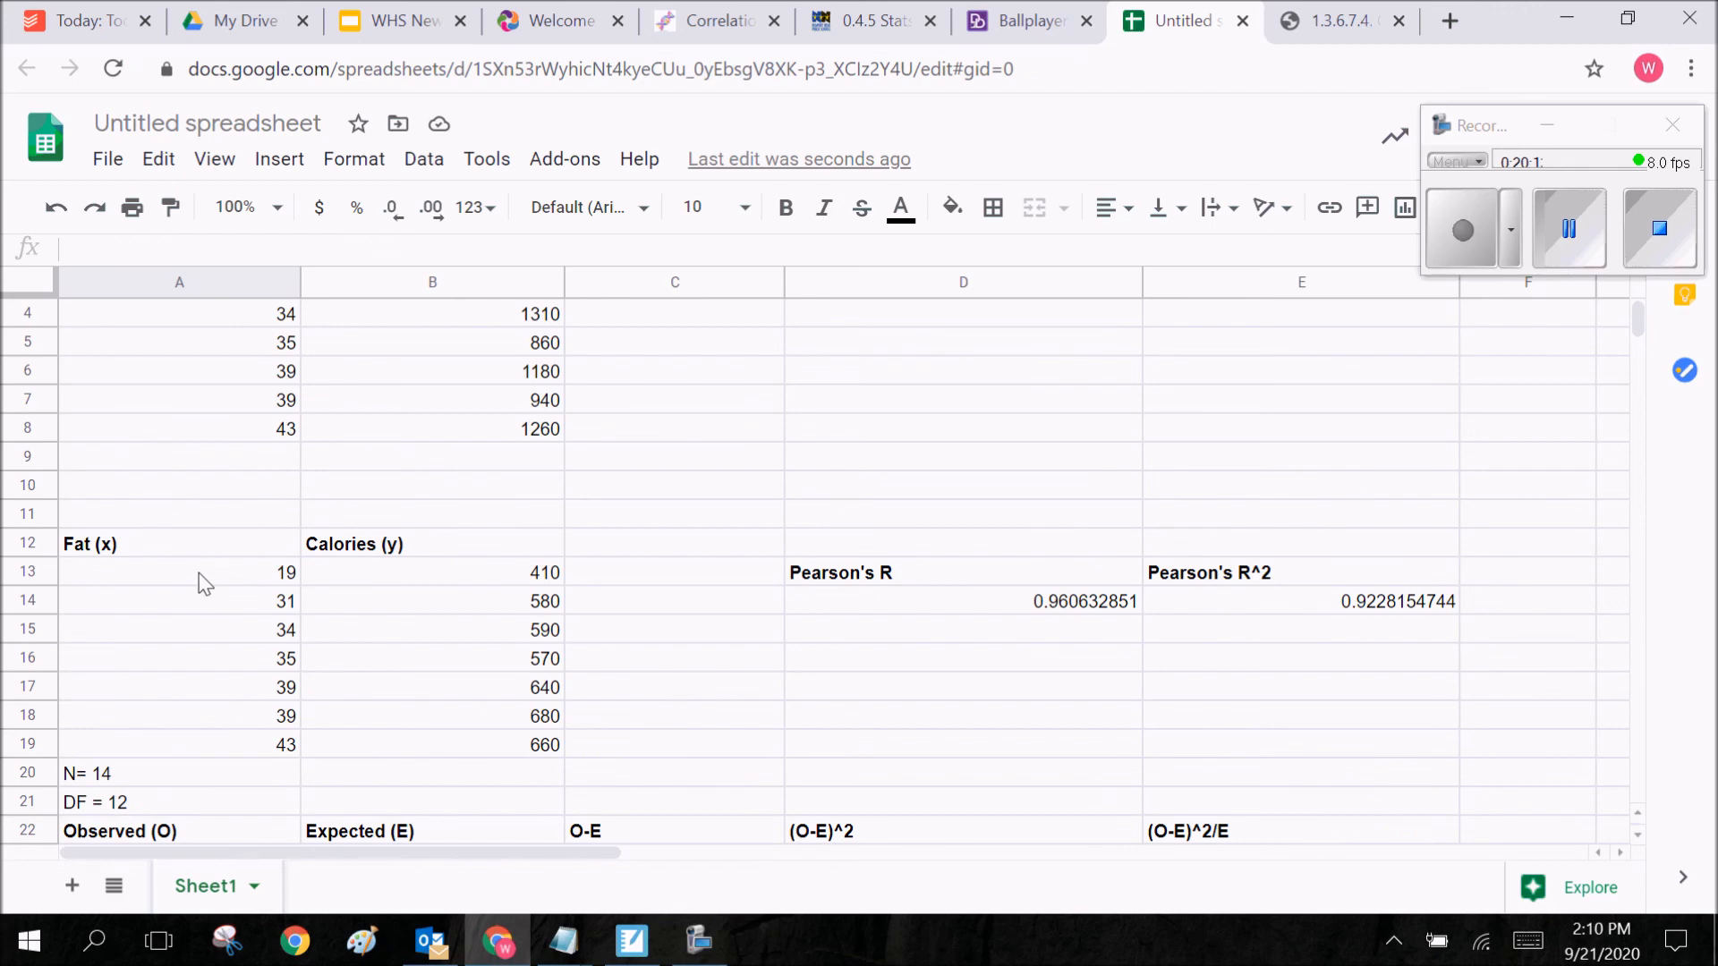
scroll(358, 537, "up", 1)
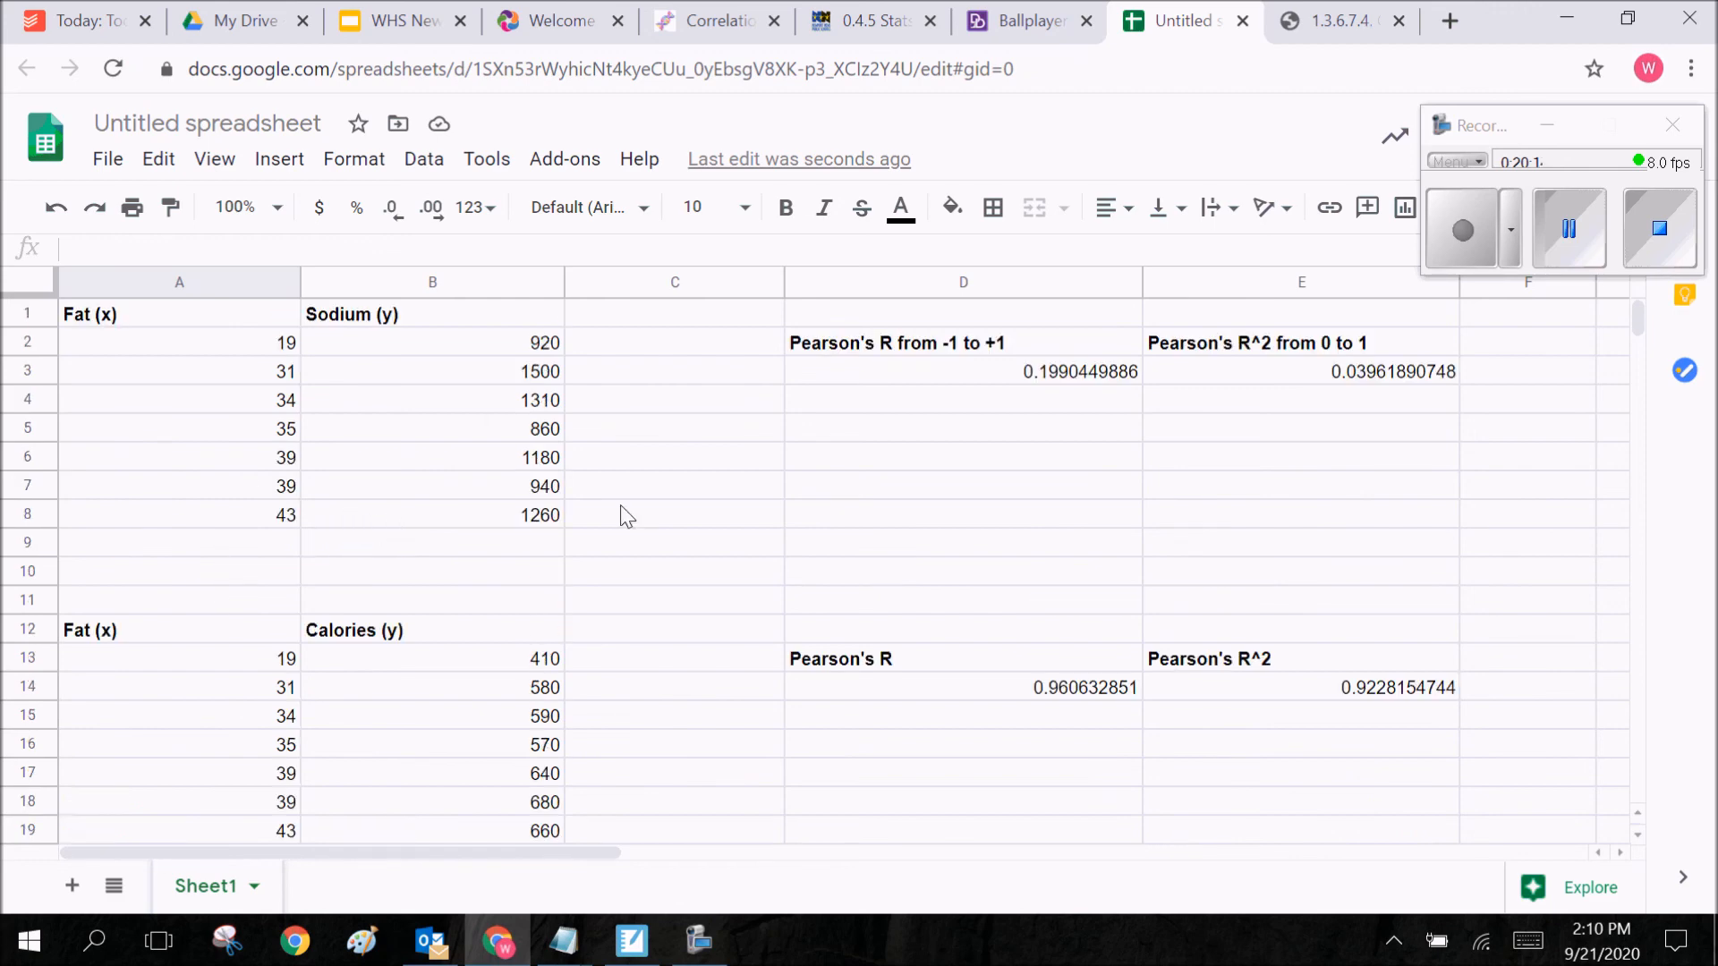
scroll(456, 517, "down", 2)
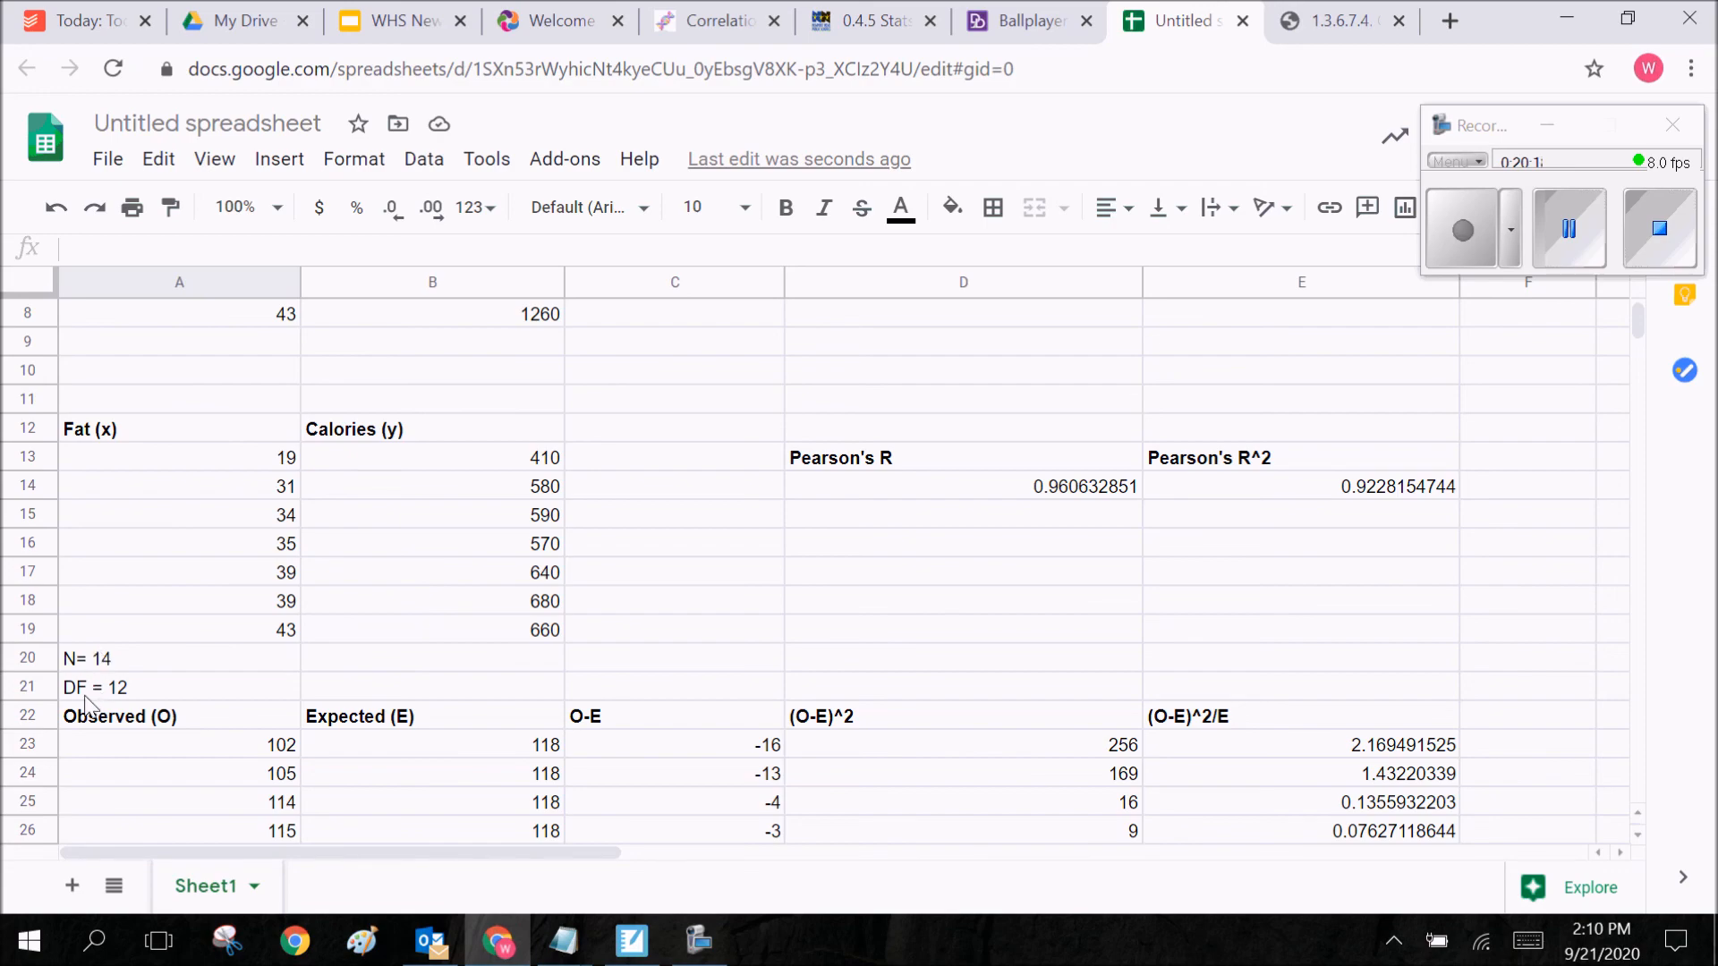
left_click(696, 16)
scroll(850, 358, "down", 15)
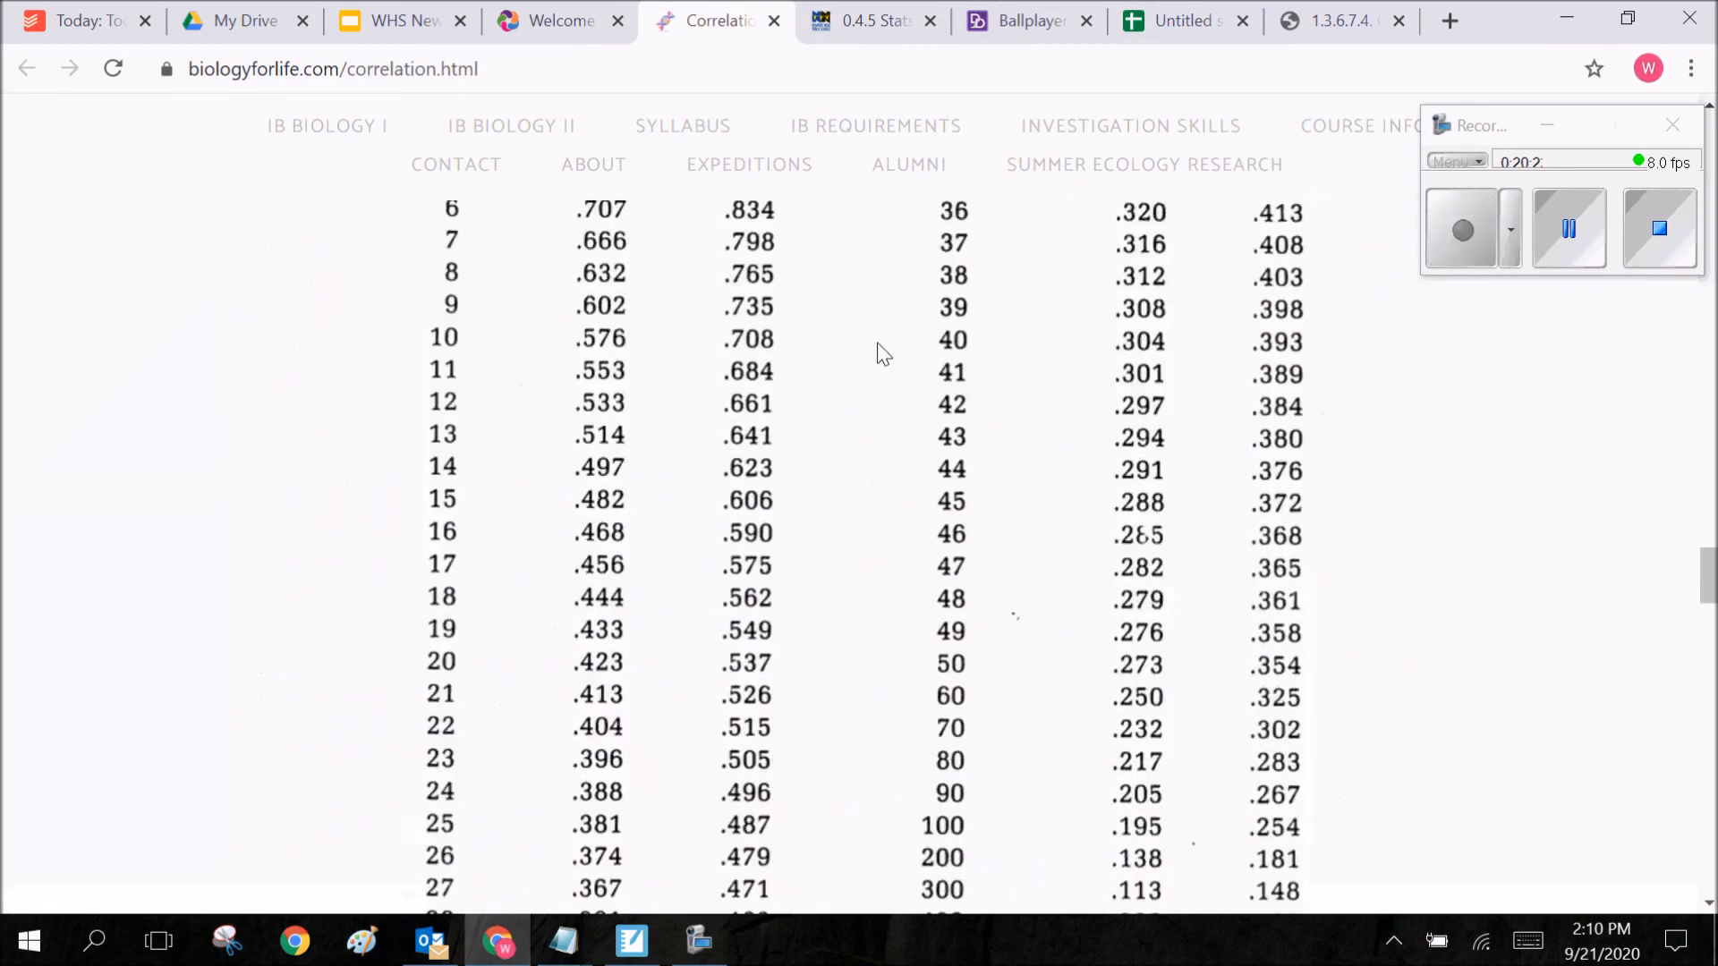
scroll(883, 353, "up", 3)
left_click_drag(445, 673, 474, 671)
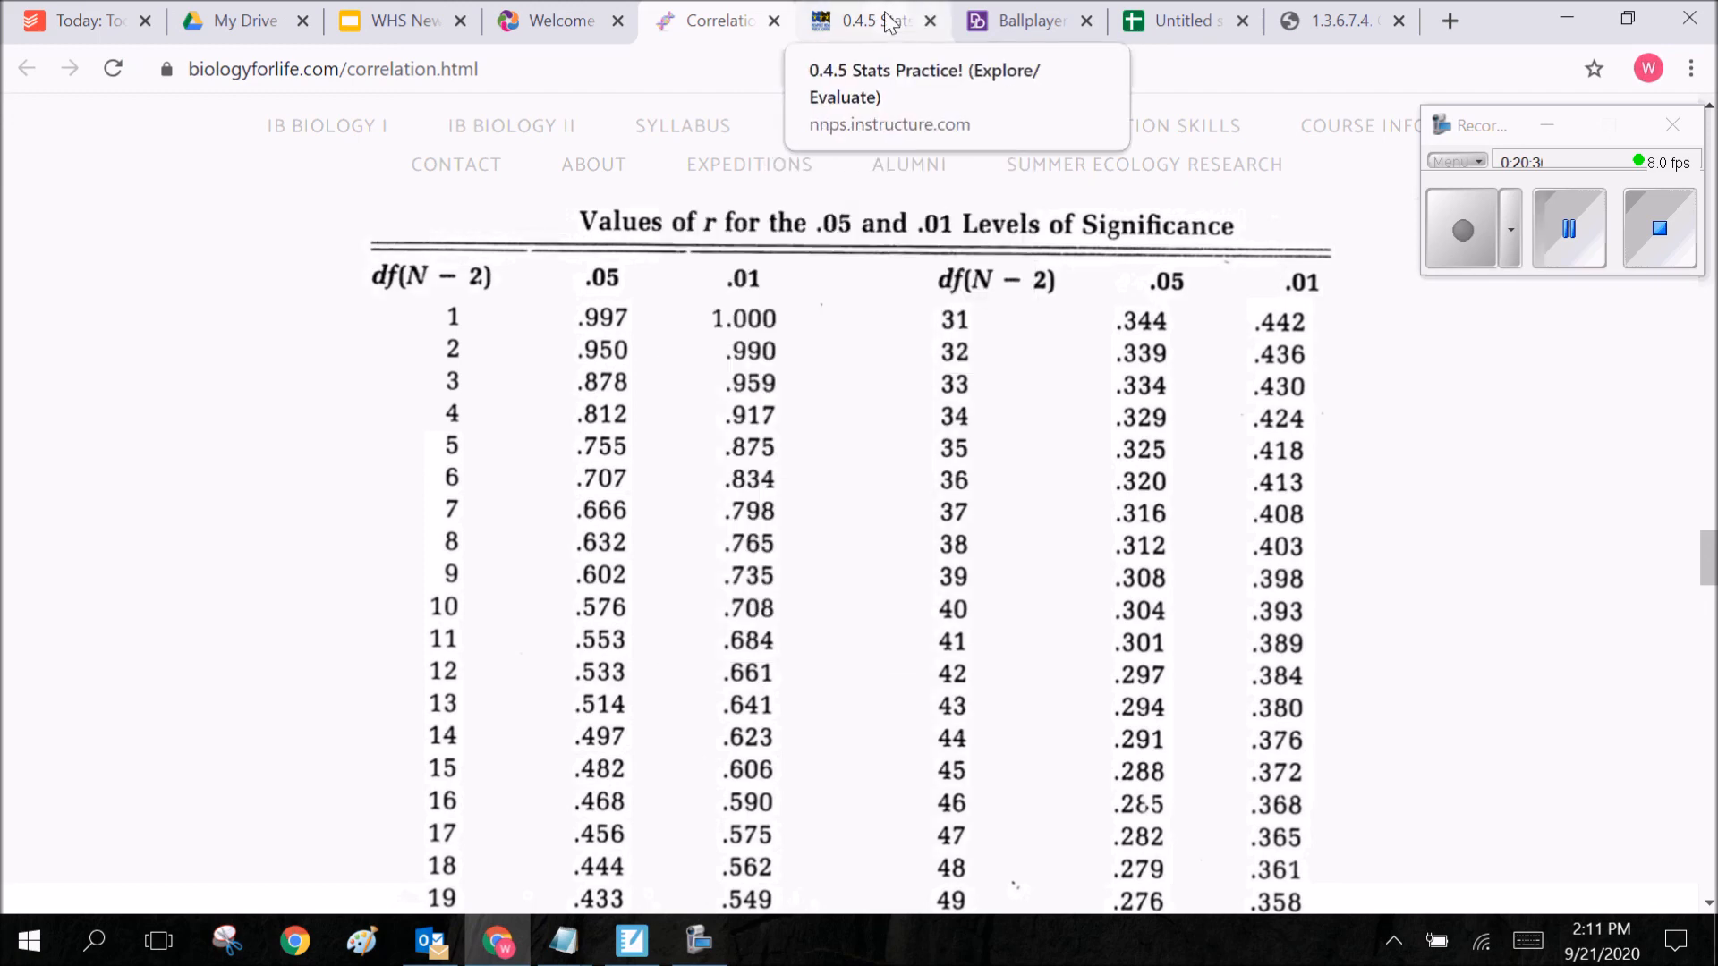
left_click(1164, 22)
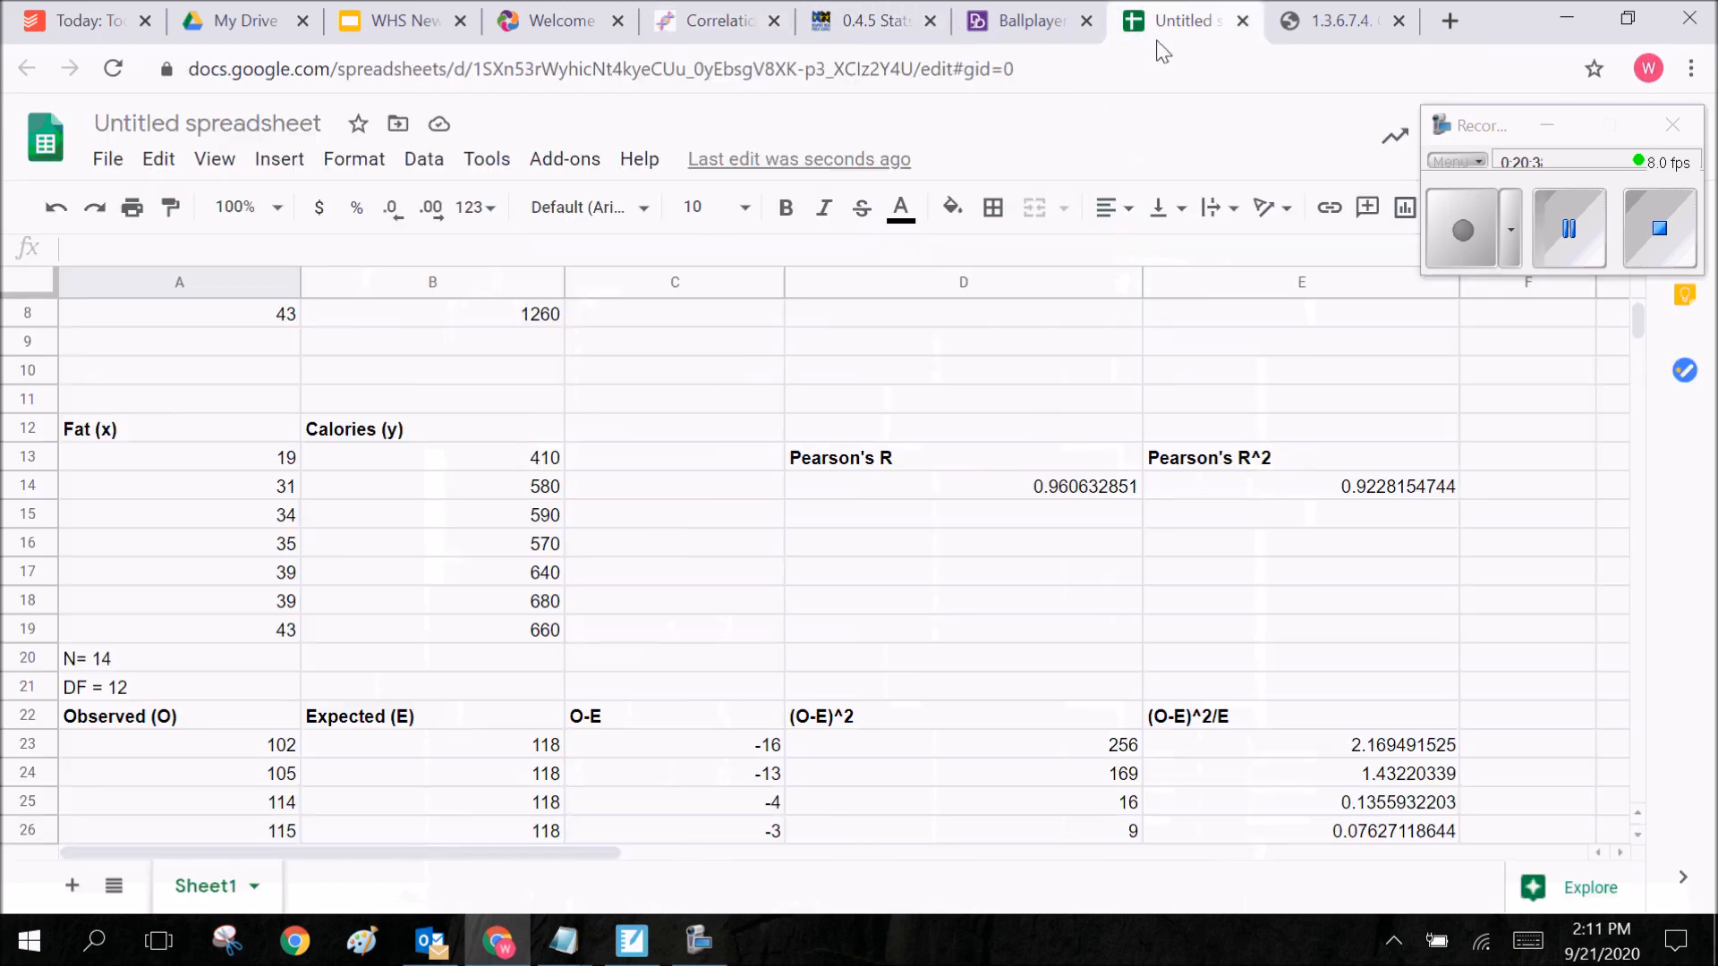
left_click(1065, 492)
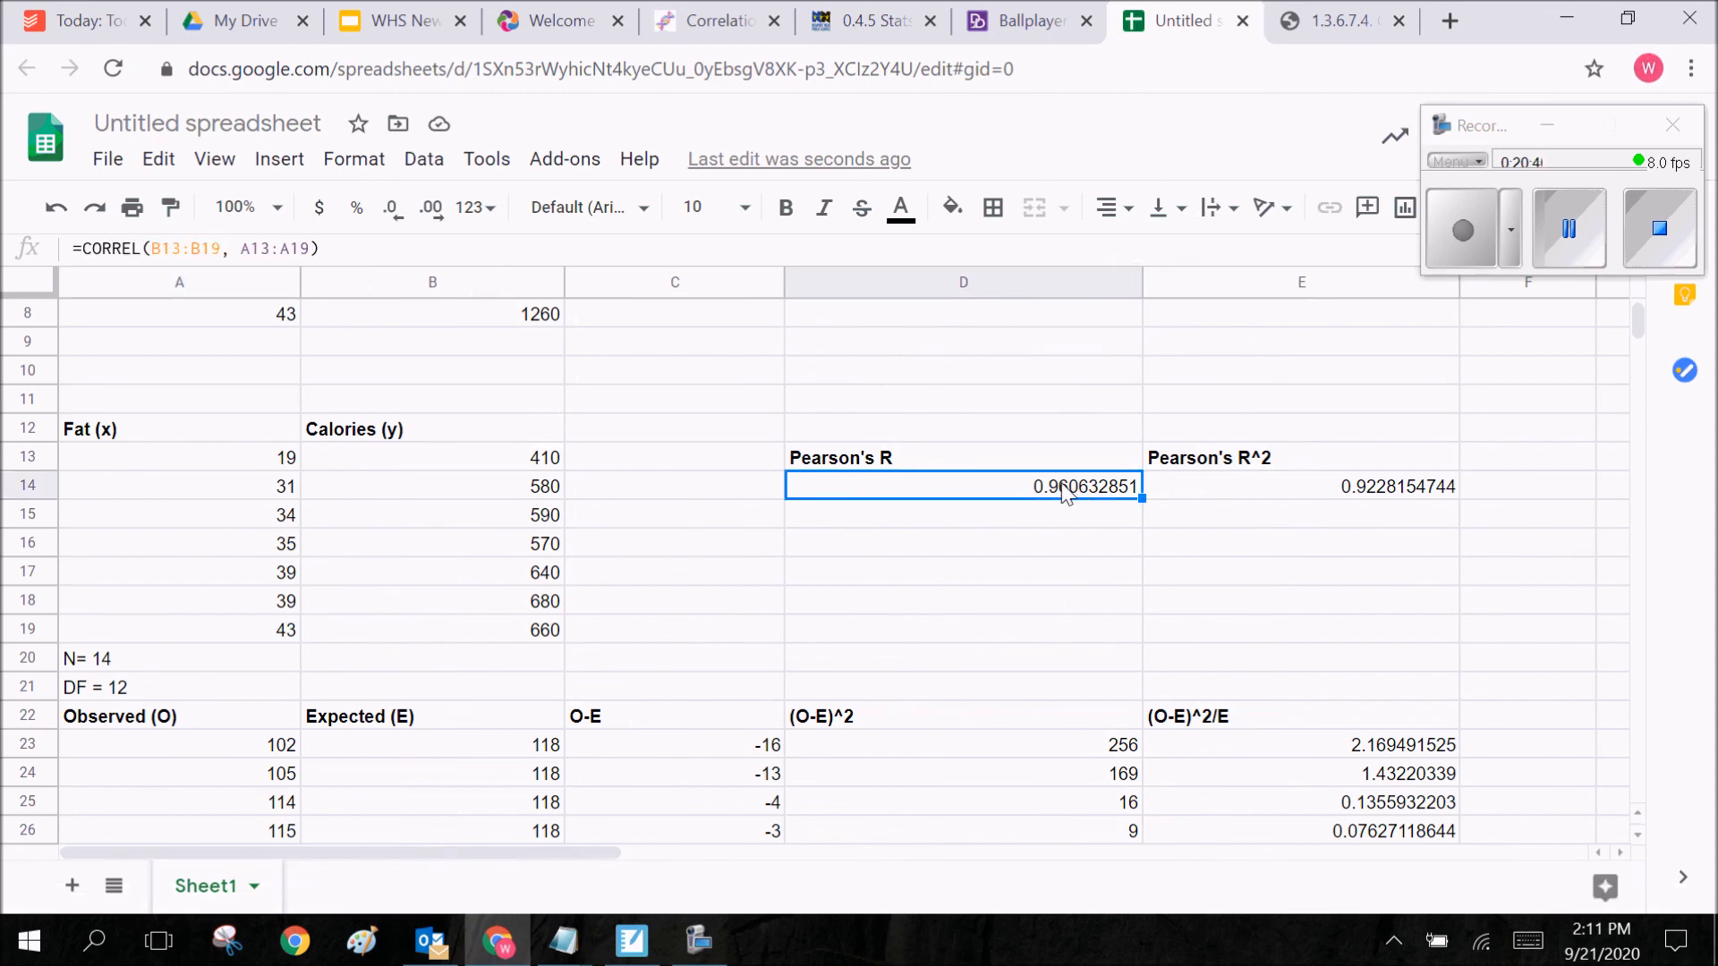
left_click(1022, 558)
Check the Chi-Square total in E34 against the row for 18 degrees of freedom in the NIST critical value table
scroll(1022, 563, "down", 6)
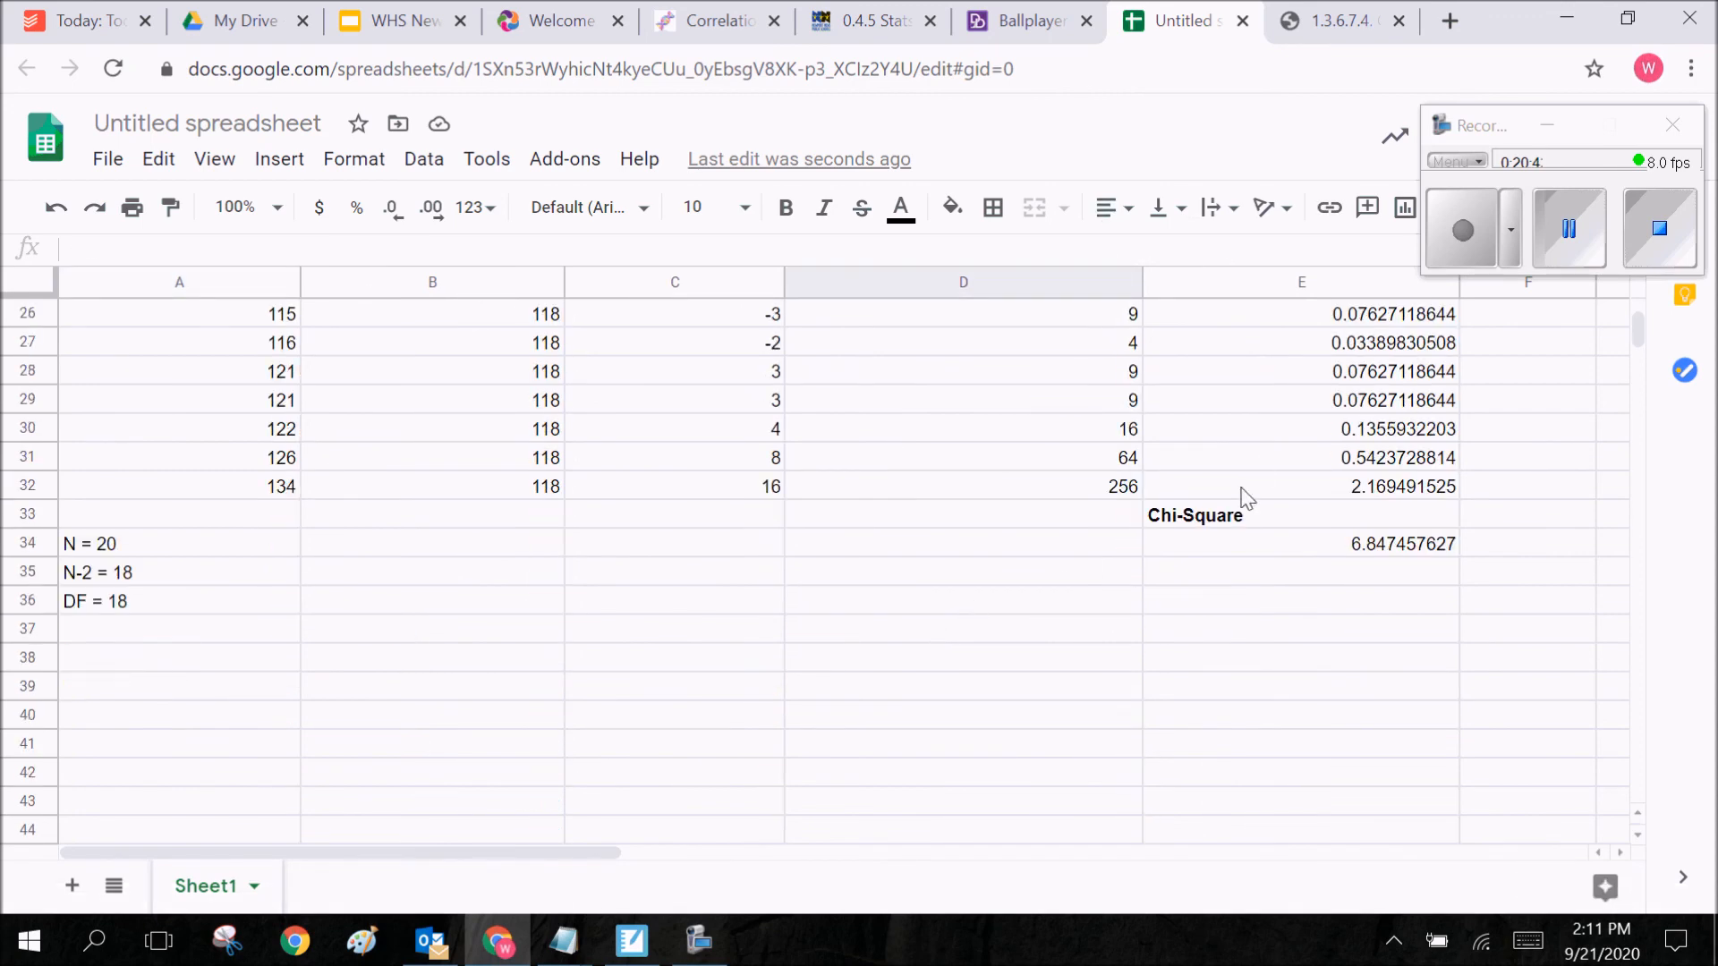
left_click(1379, 546)
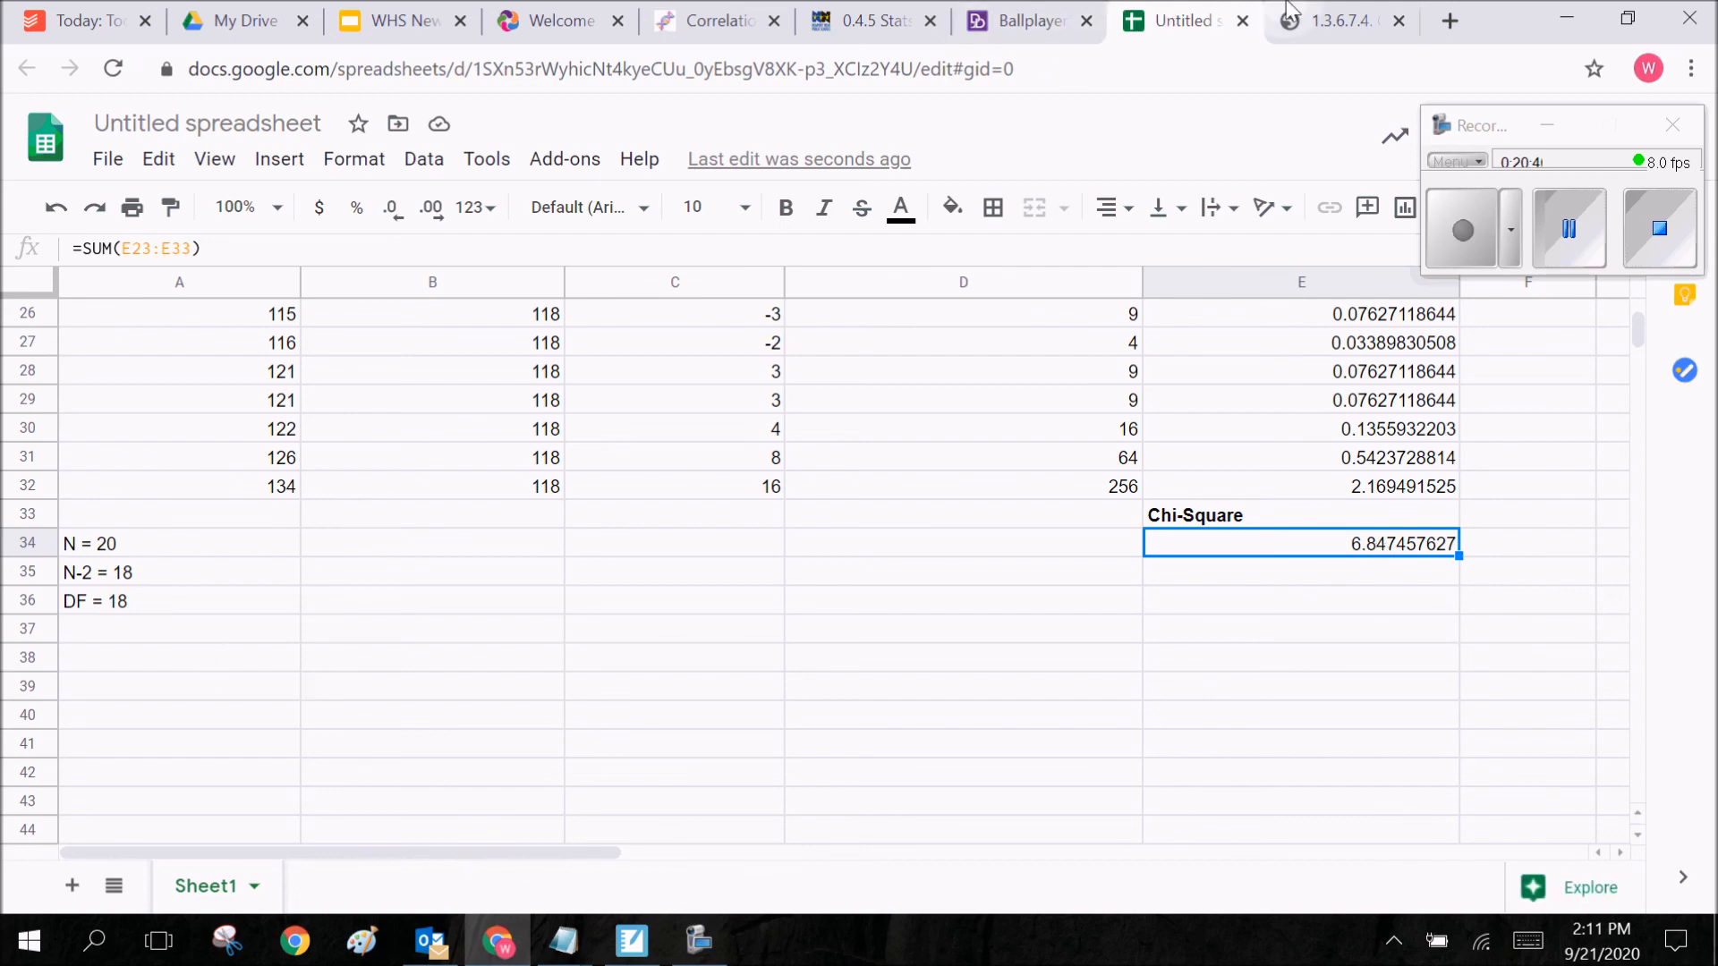
left_click(1316, 20)
scroll(617, 576, "down", 2)
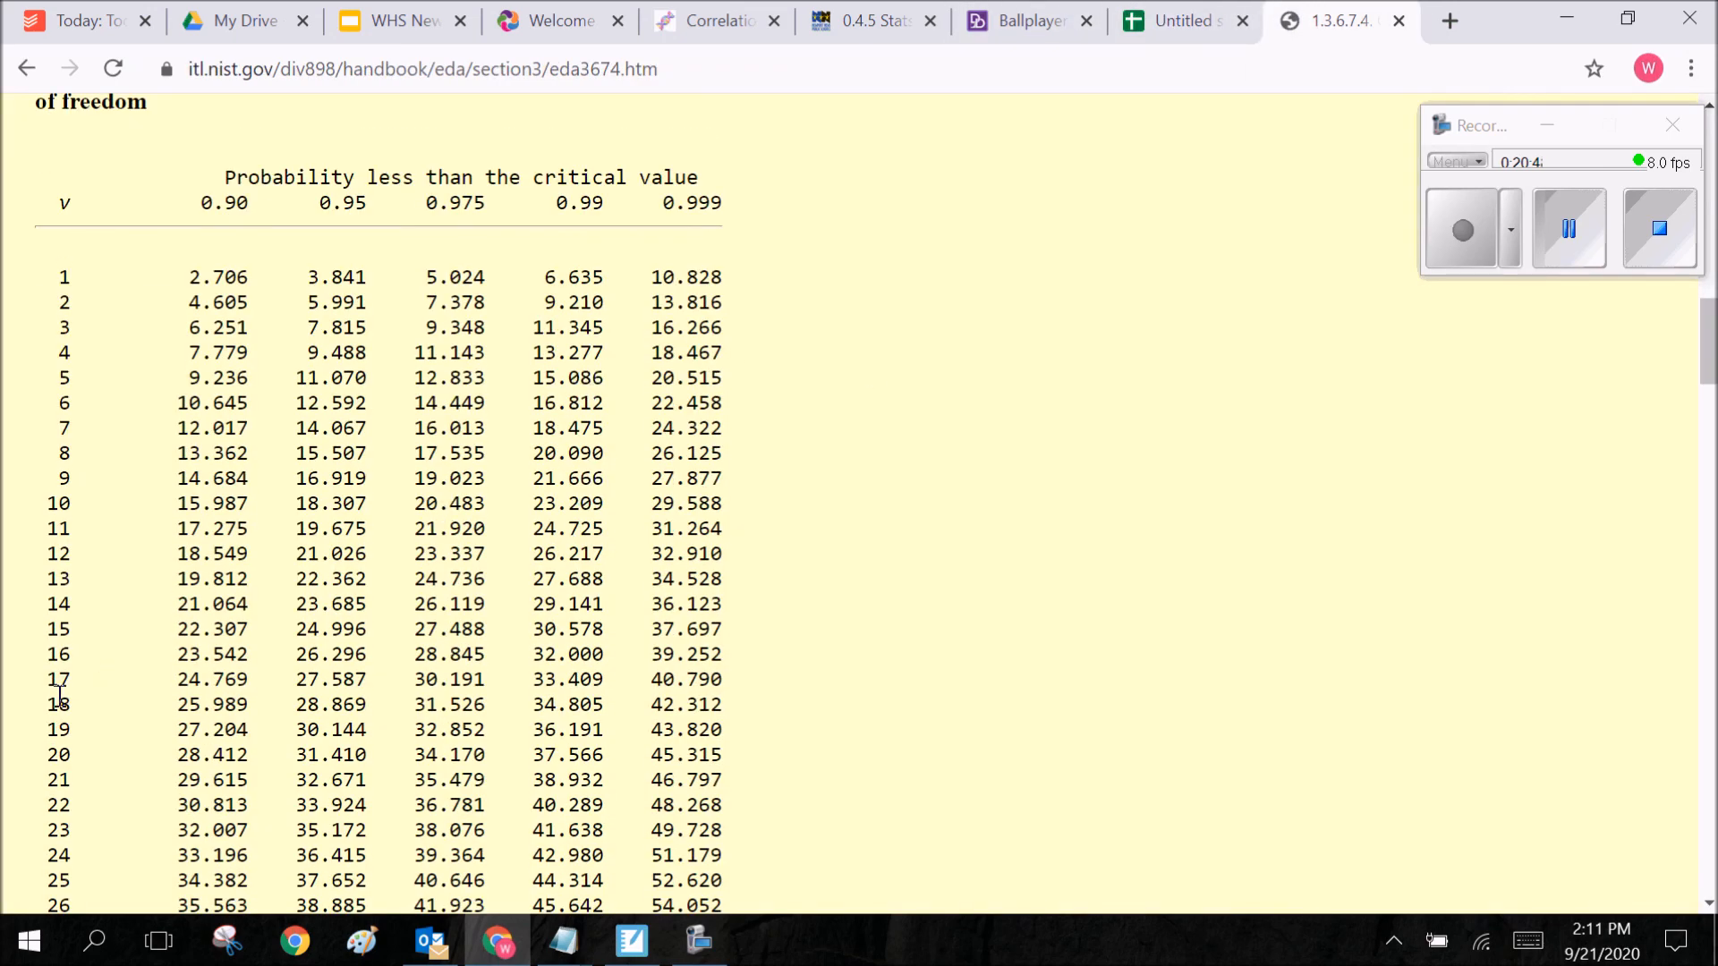
left_click_drag(49, 705, 499, 701)
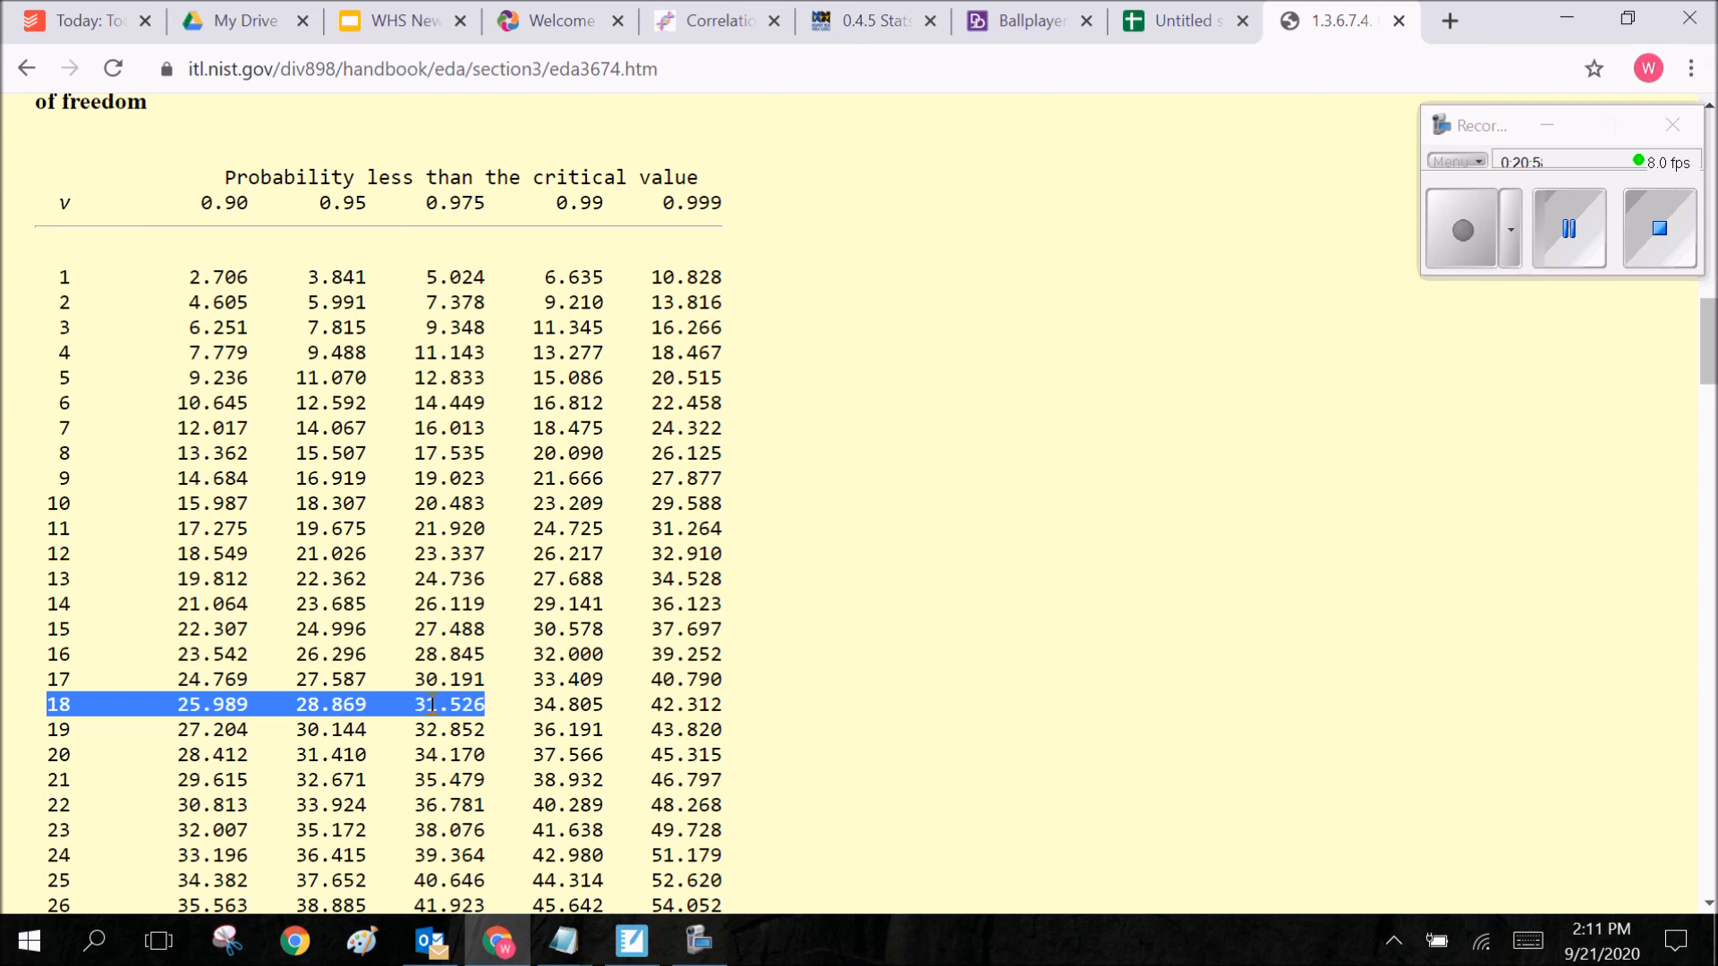
left_click(864, 799)
Review the Chi-Square and Pearson's R calculations in the spreadsheet, then go to the Ballplayer births data page
left_click(1168, 21)
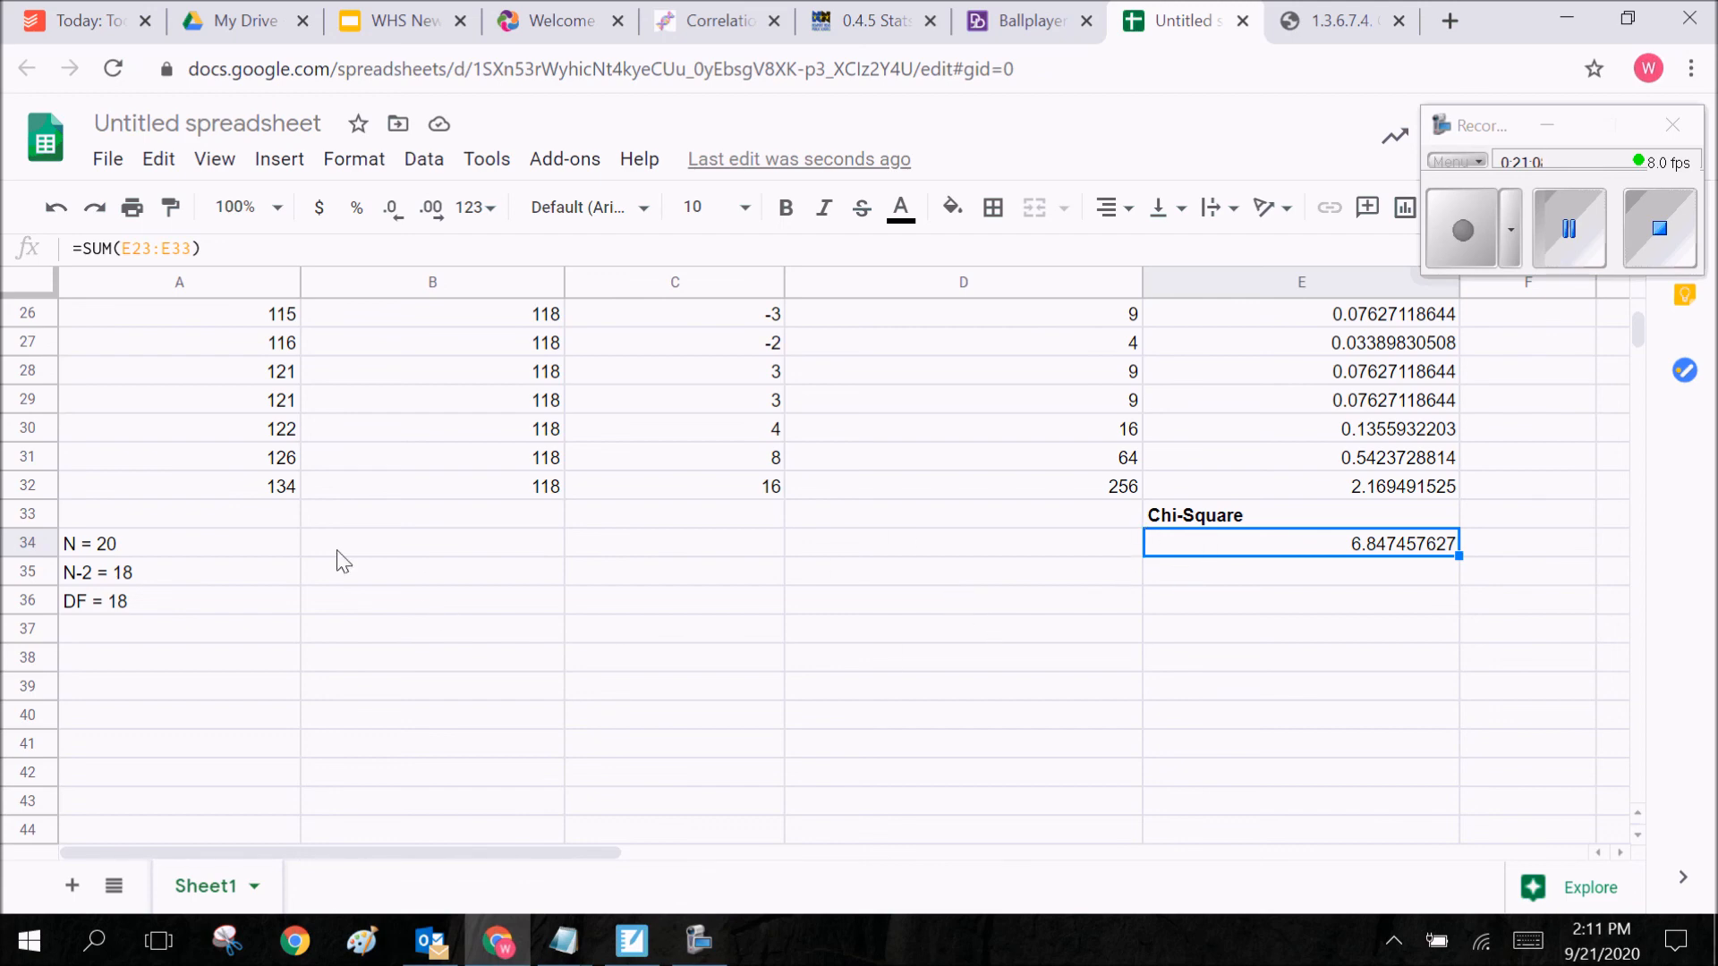
scroll(890, 472, "up", 5)
scroll(1013, 484, "down", 1)
scroll(1013, 455, "down", 1)
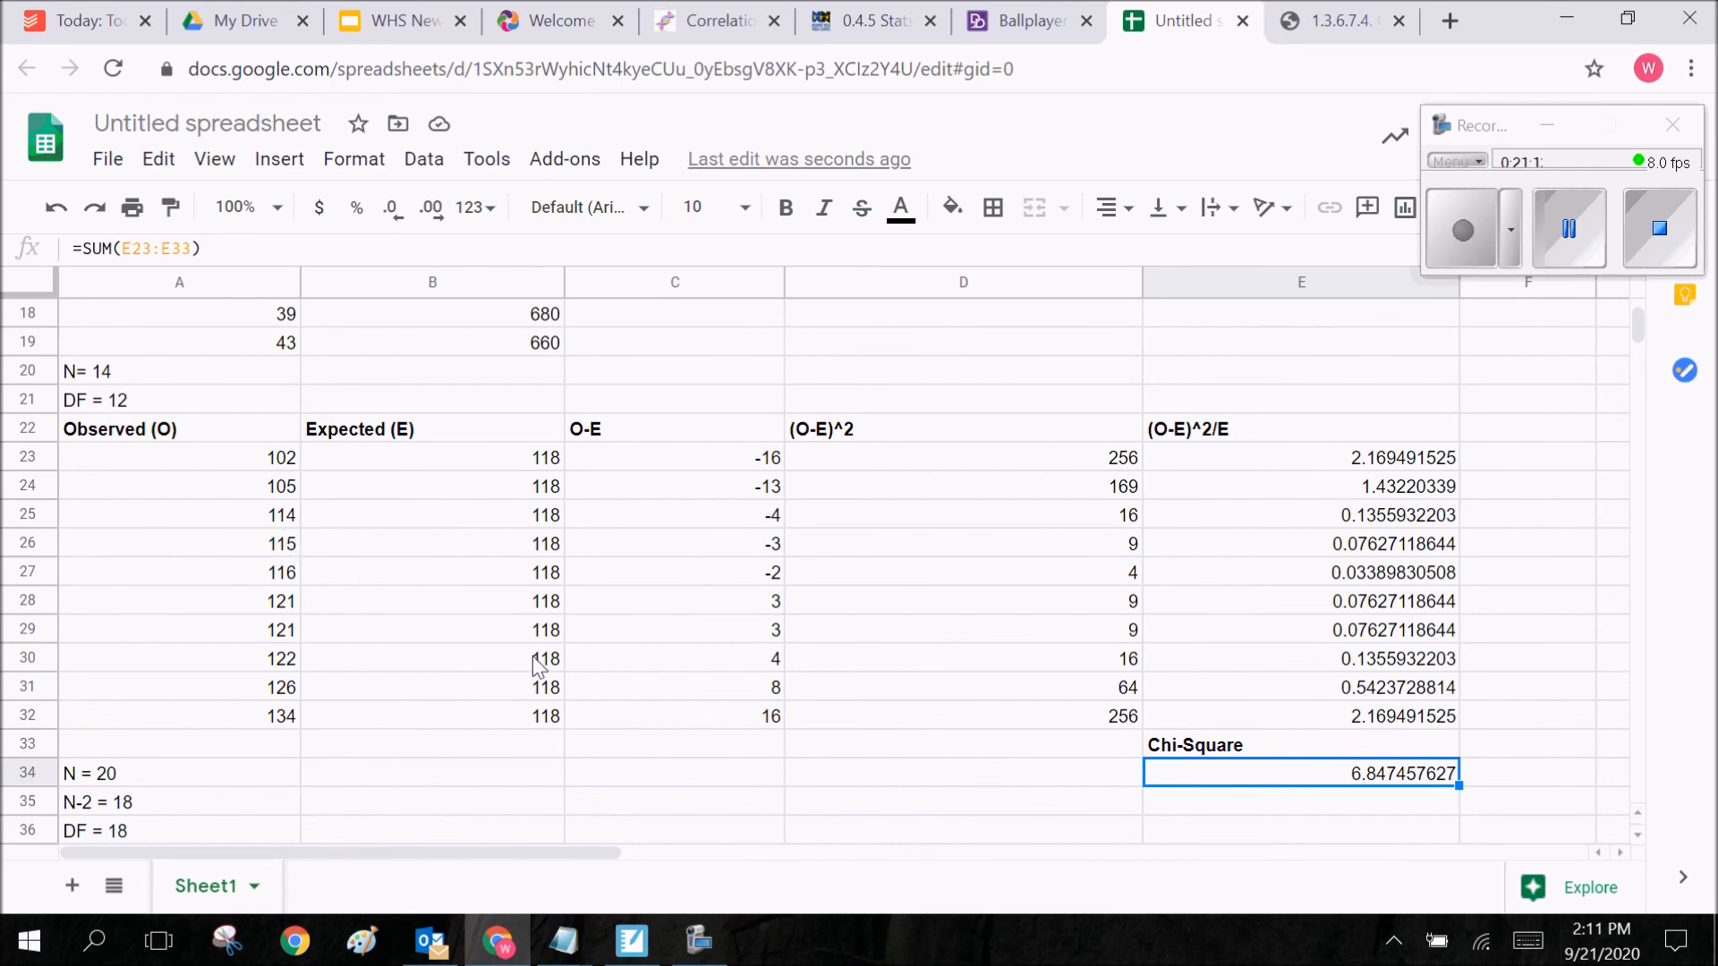
scroll(921, 584, "down", 1)
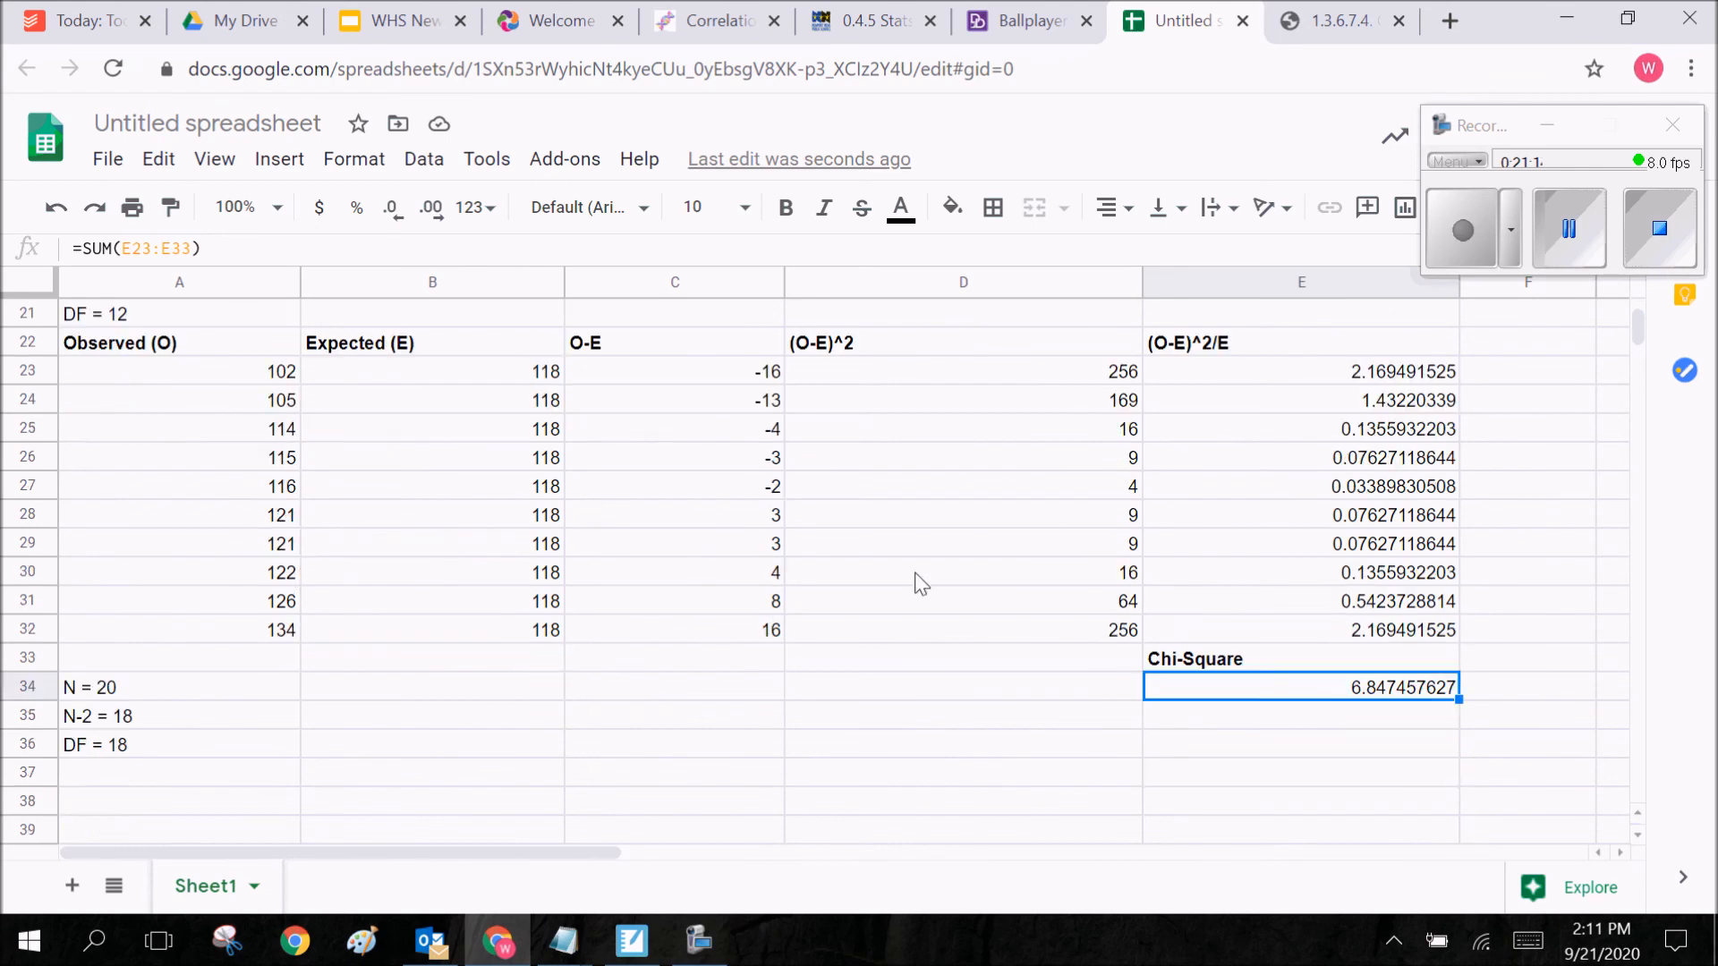
scroll(728, 641, "up", 1)
scroll(971, 564, "down", 1)
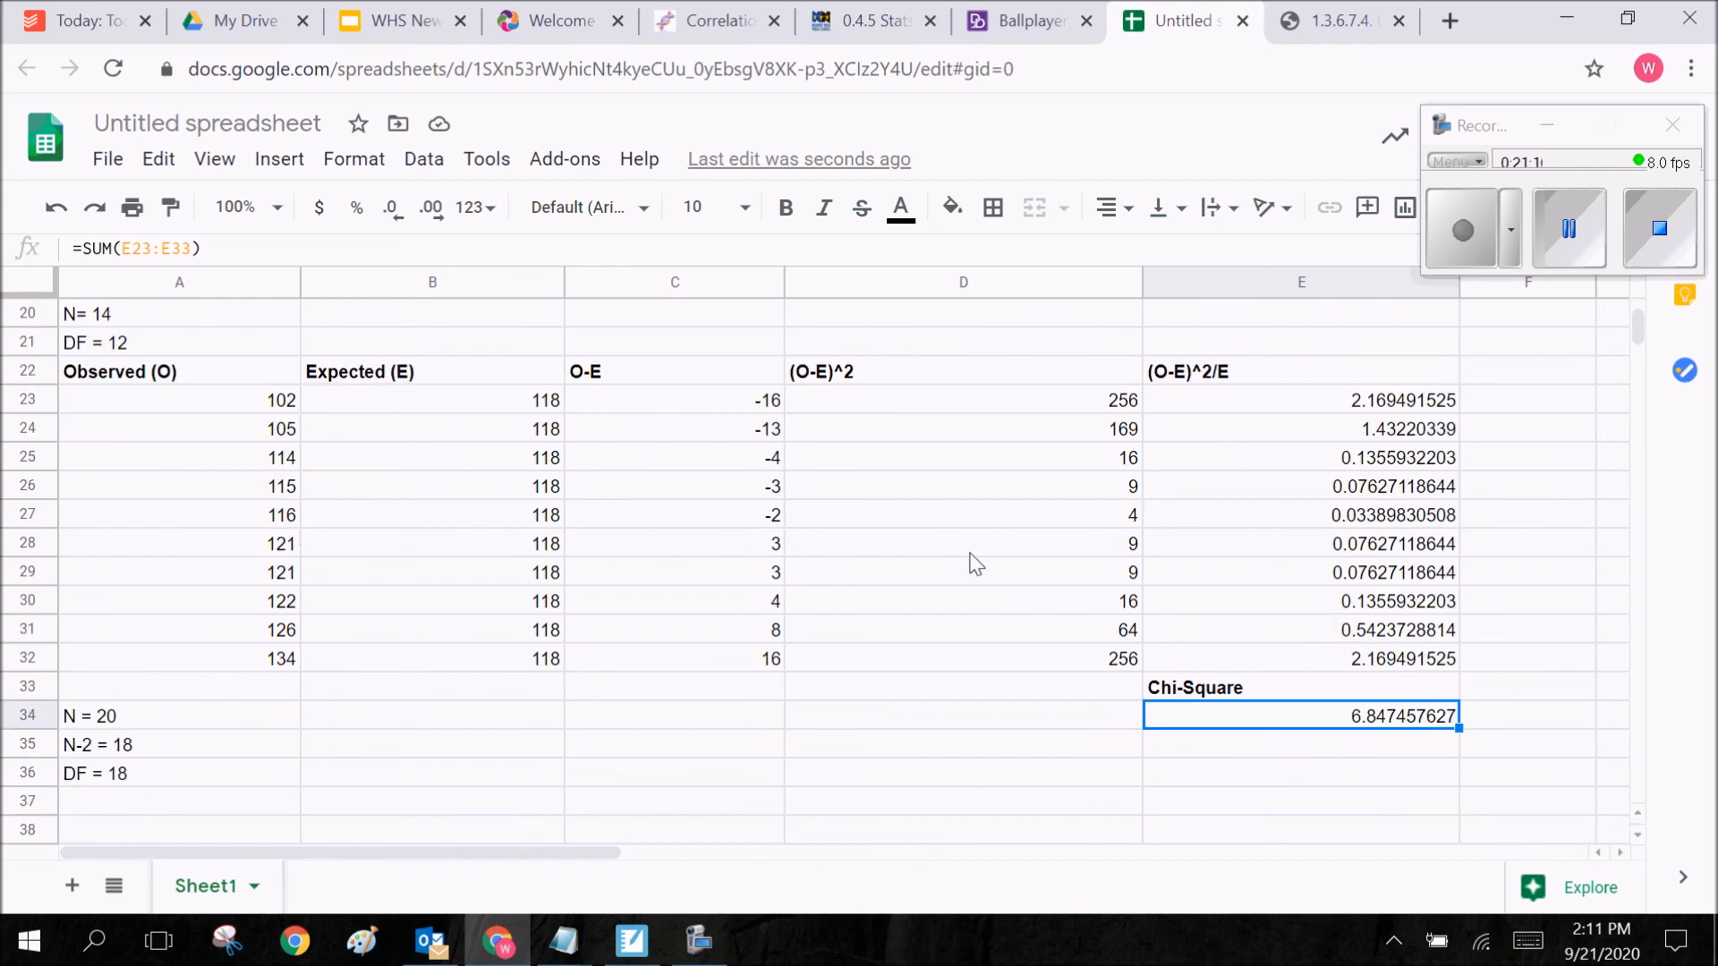
scroll(975, 564, "up", 2)
scroll(975, 564, "up", 4)
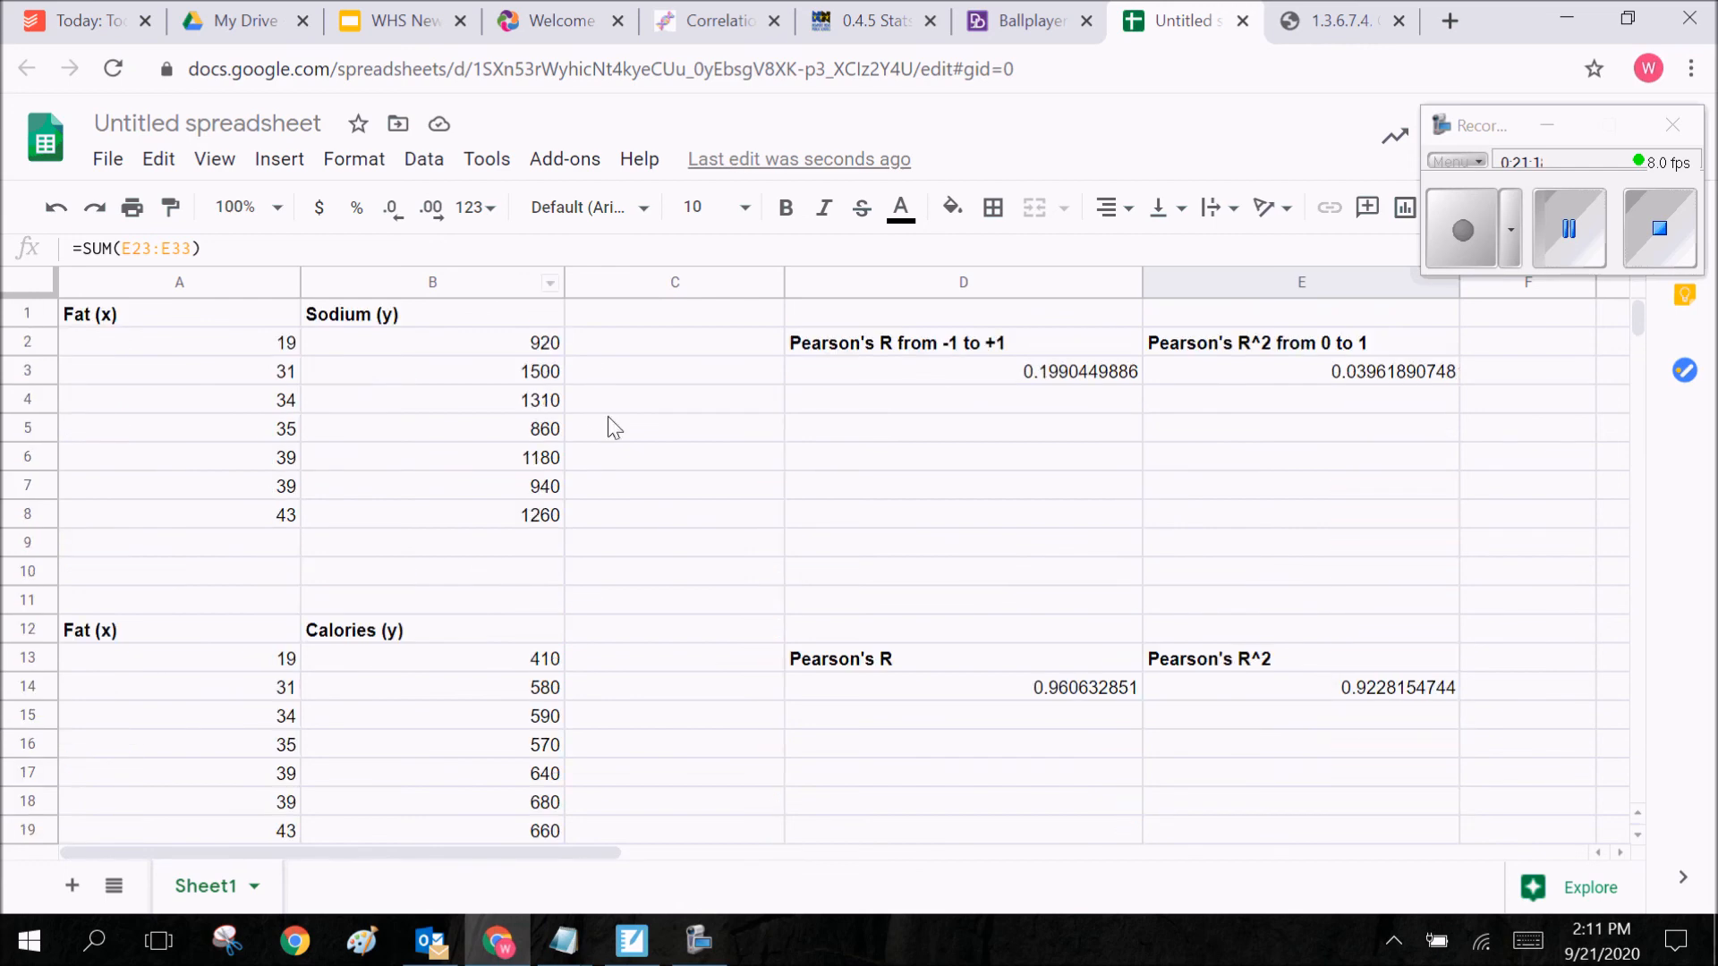
scroll(702, 498, "down", 7)
scroll(1387, 629, "up", 1)
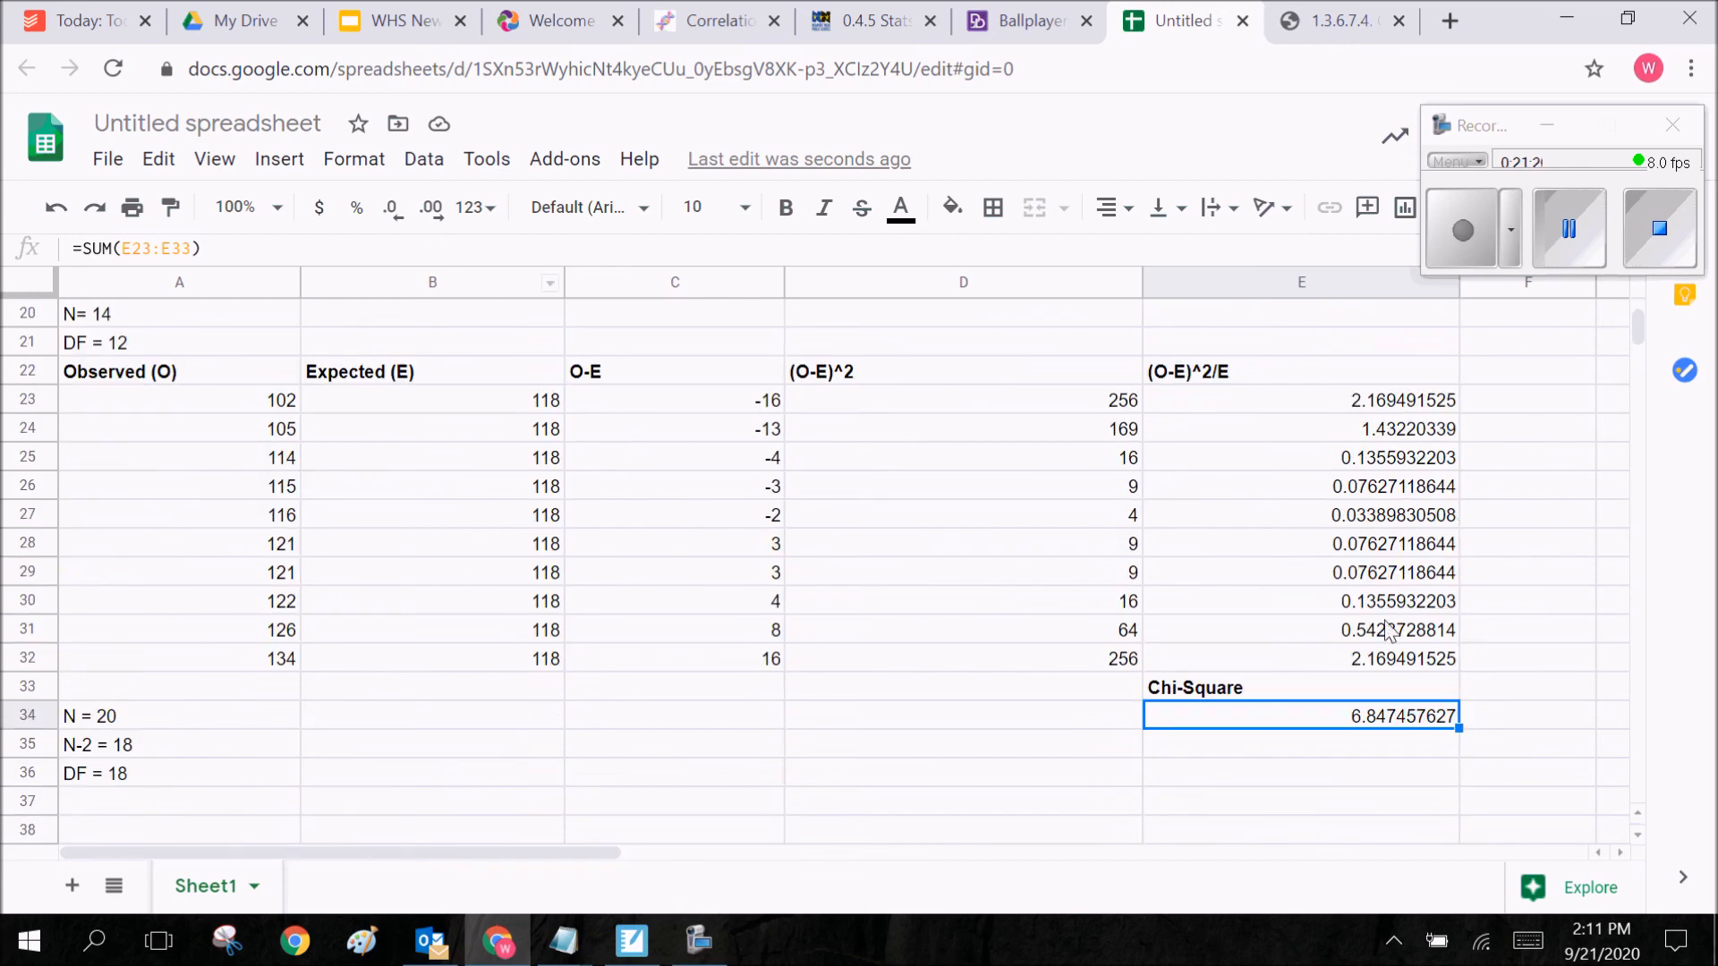
scroll(701, 486, "up", 1)
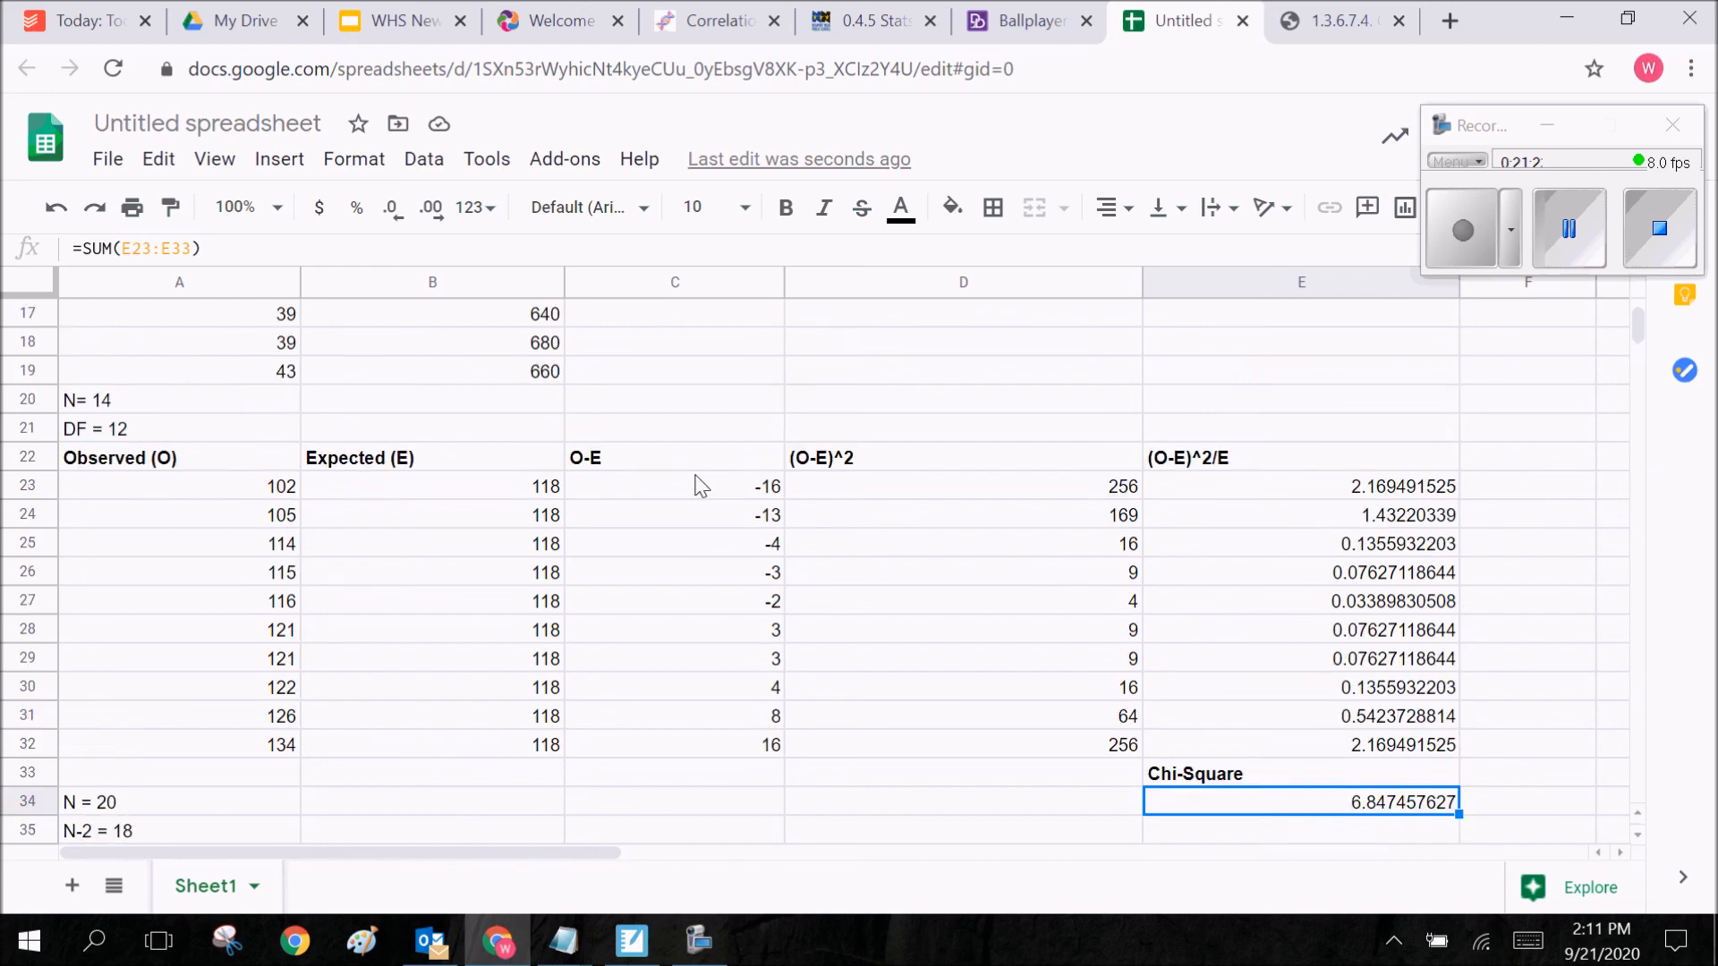
scroll(701, 486, "up", 5)
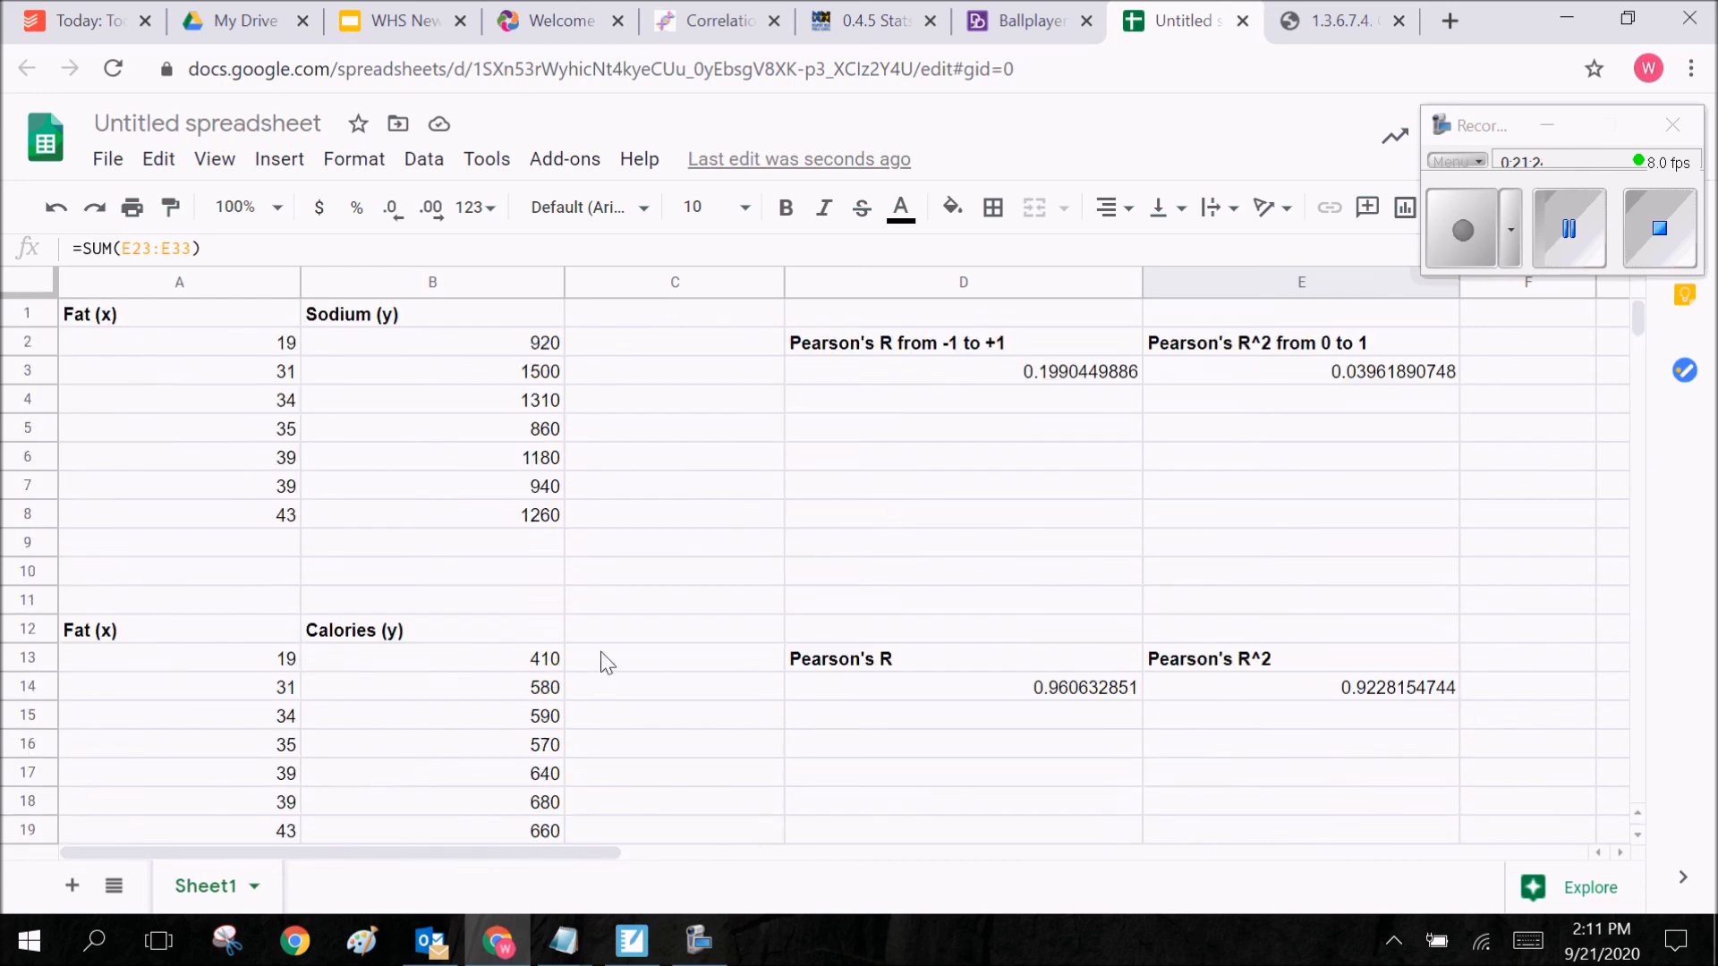
scroll(600, 652, "down", 7)
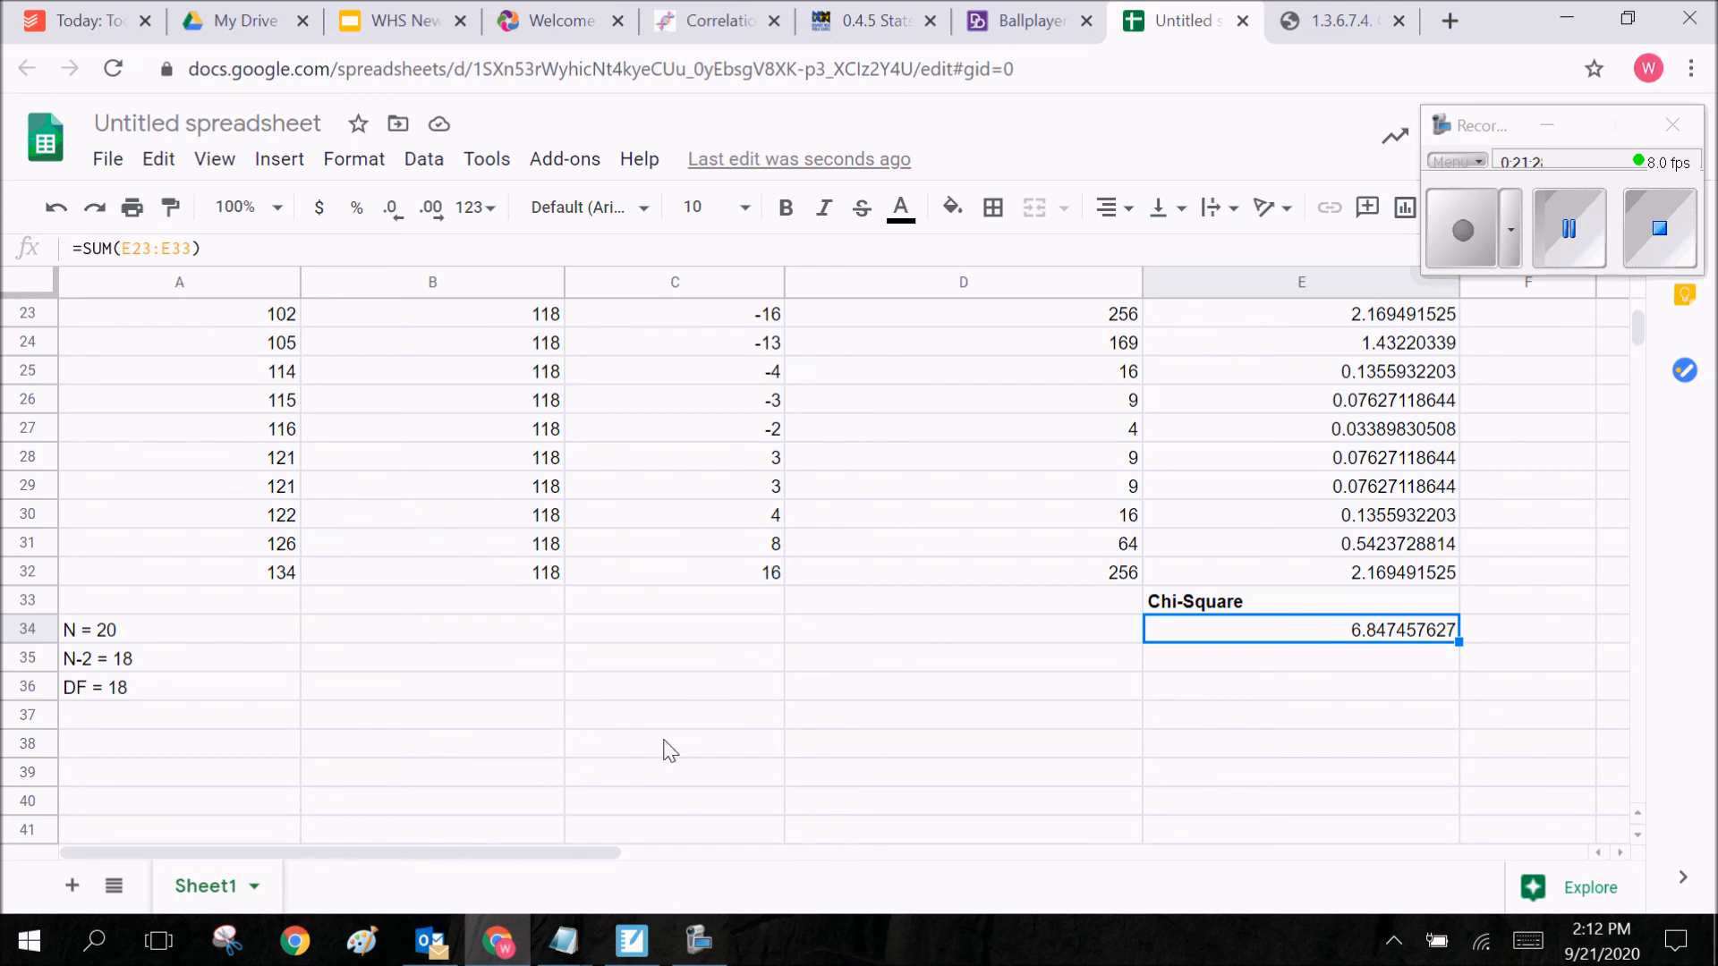
left_click(1009, 22)
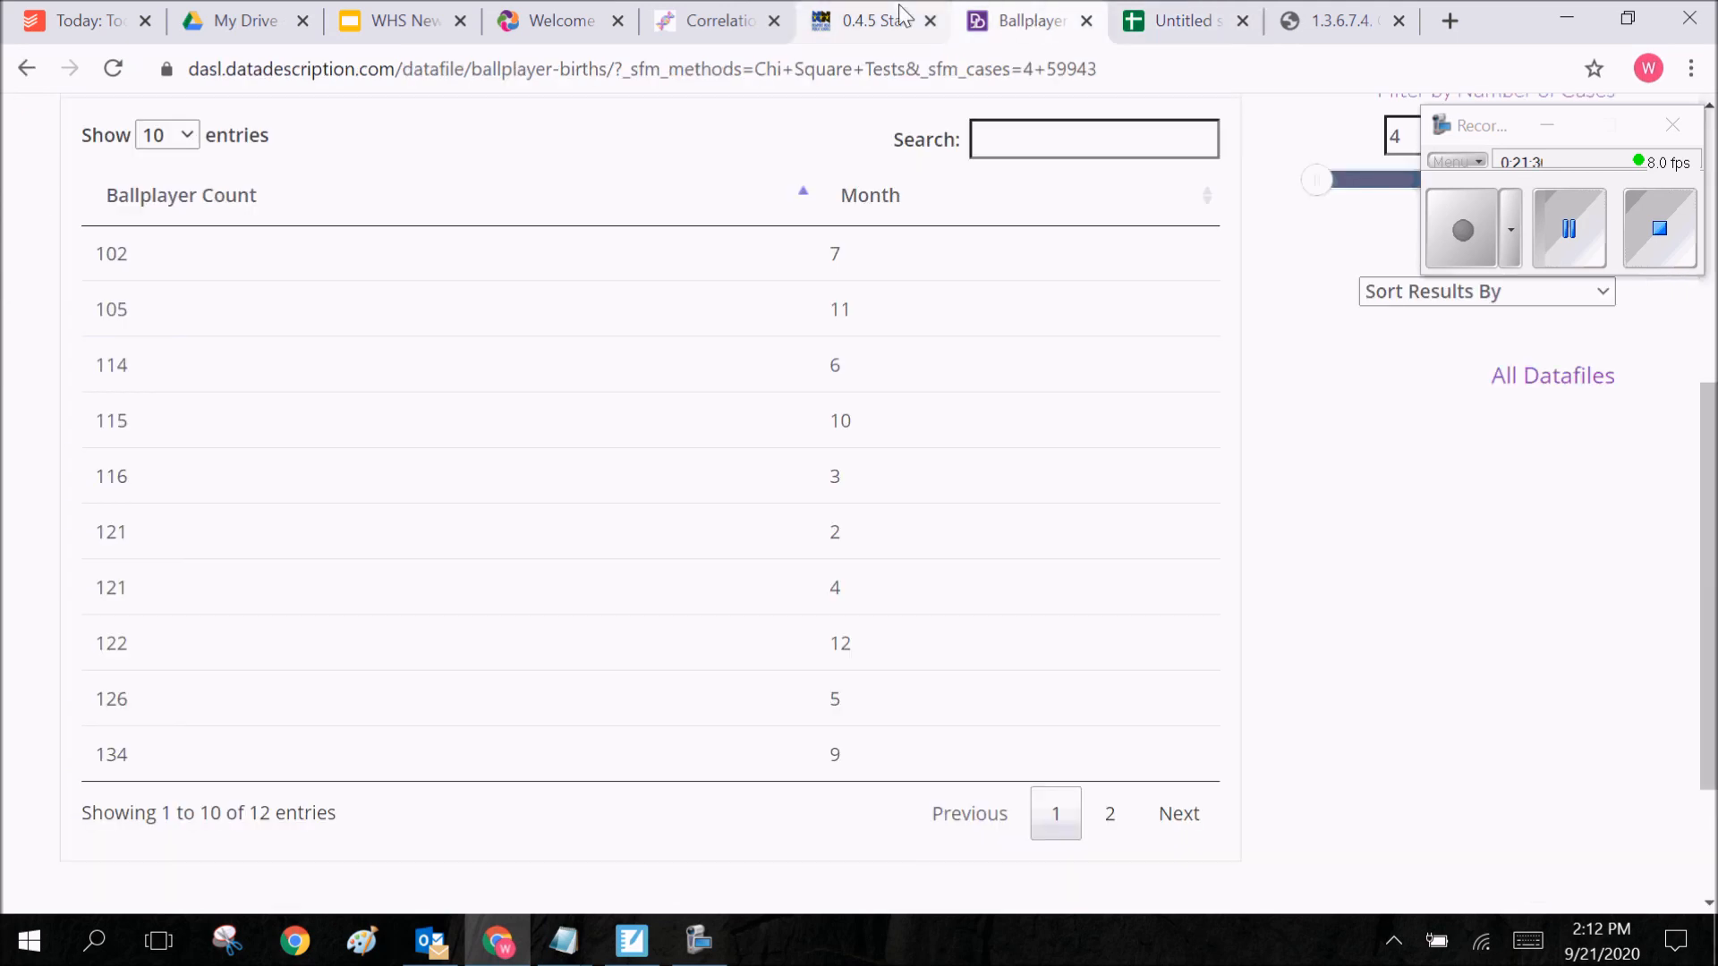
Close the Ballplayer births and NIST critical value pages and return to the 0.4.5 Stats Practice assignment page
left_click(1087, 20)
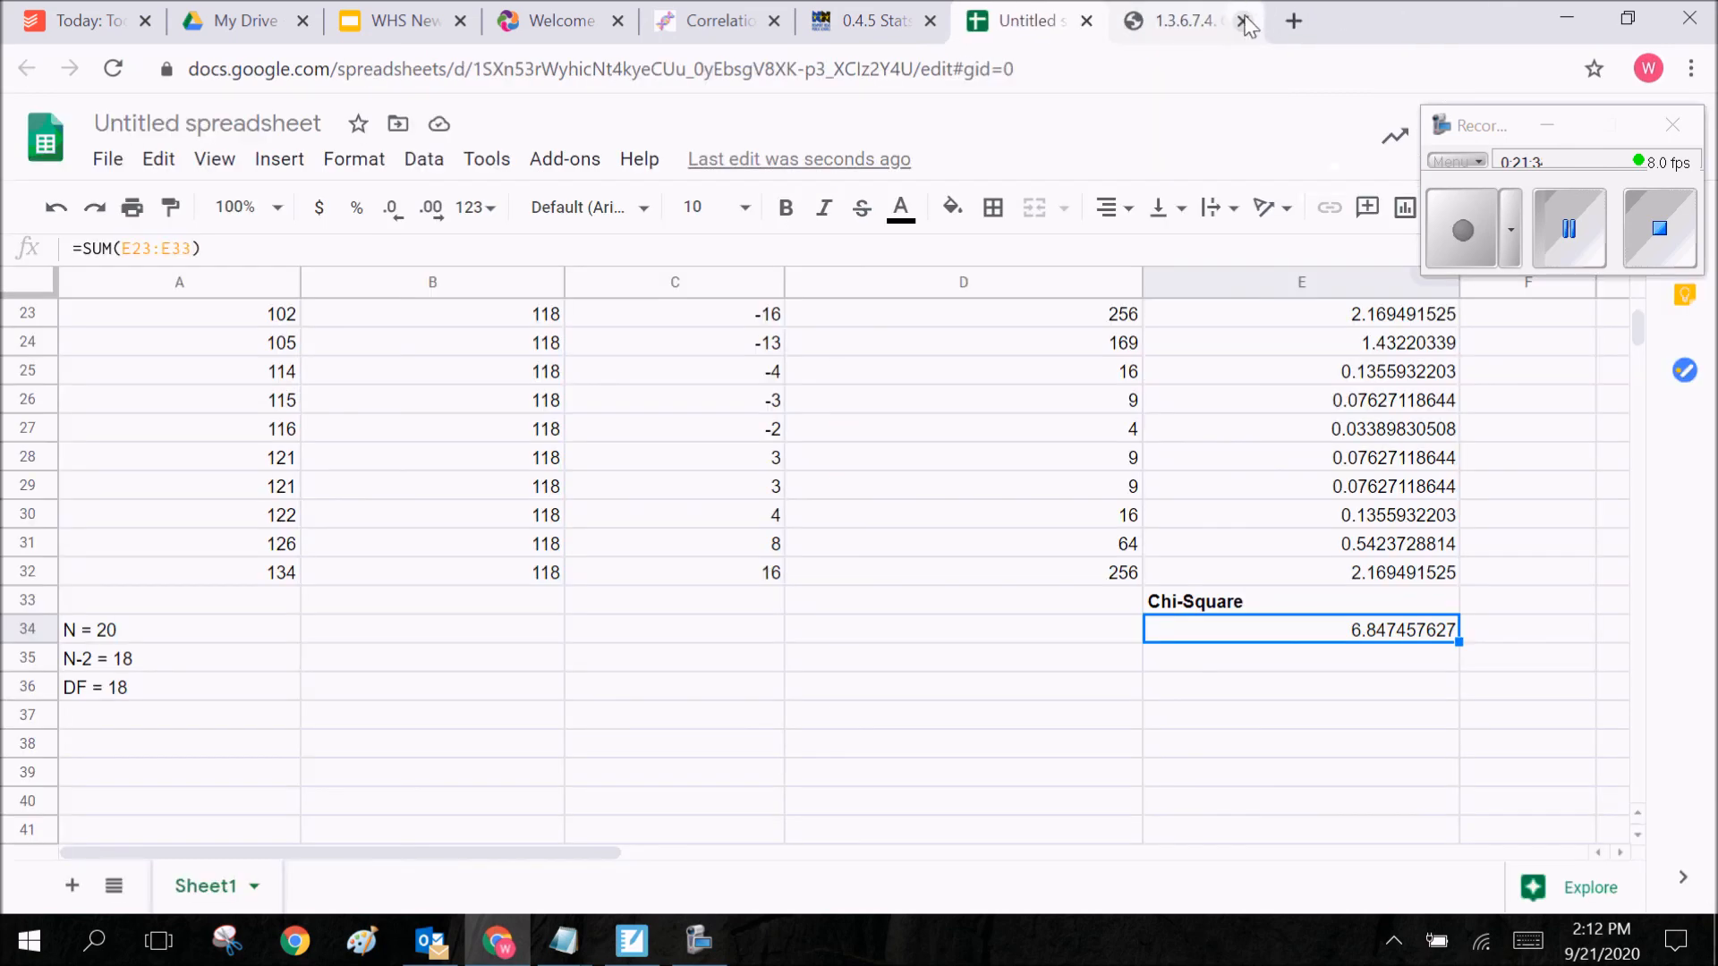
left_click(999, 27)
Review the assignment overview, the Chi-Square instructions and the embedded Stats Analysis Practice sheet, then return to the untitled spreadsheet
scroll(925, 376, "down", 13)
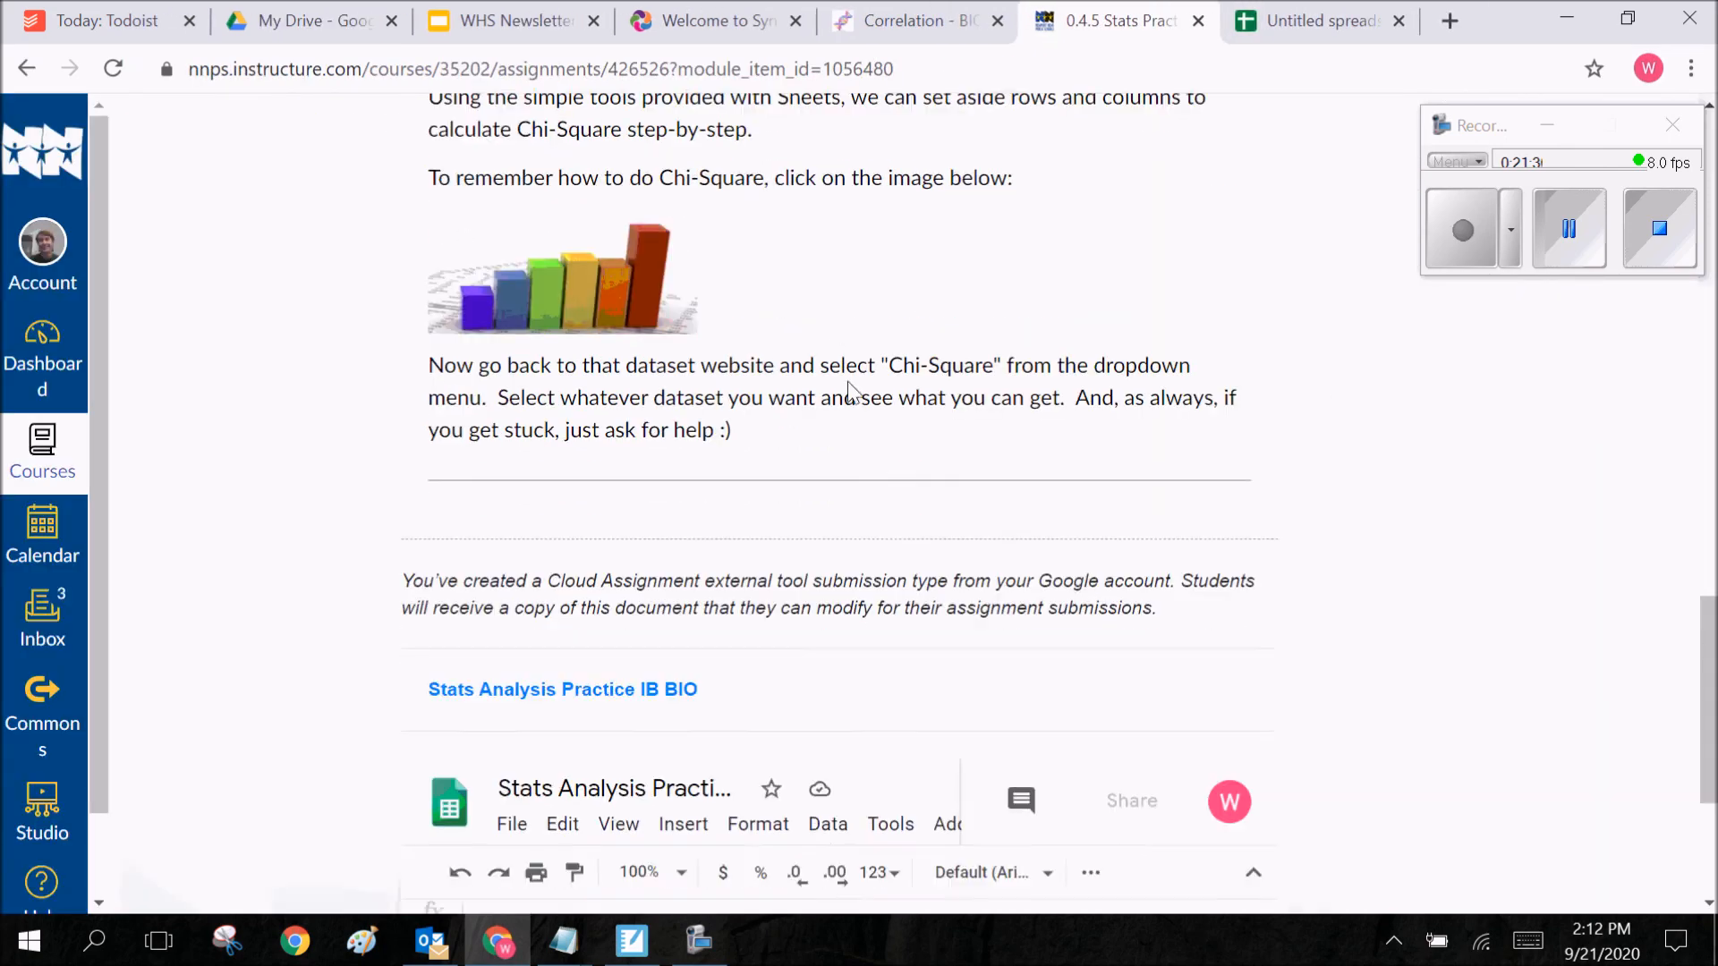
scroll(1395, 410, "up", 9)
scroll(1342, 474, "up", 20)
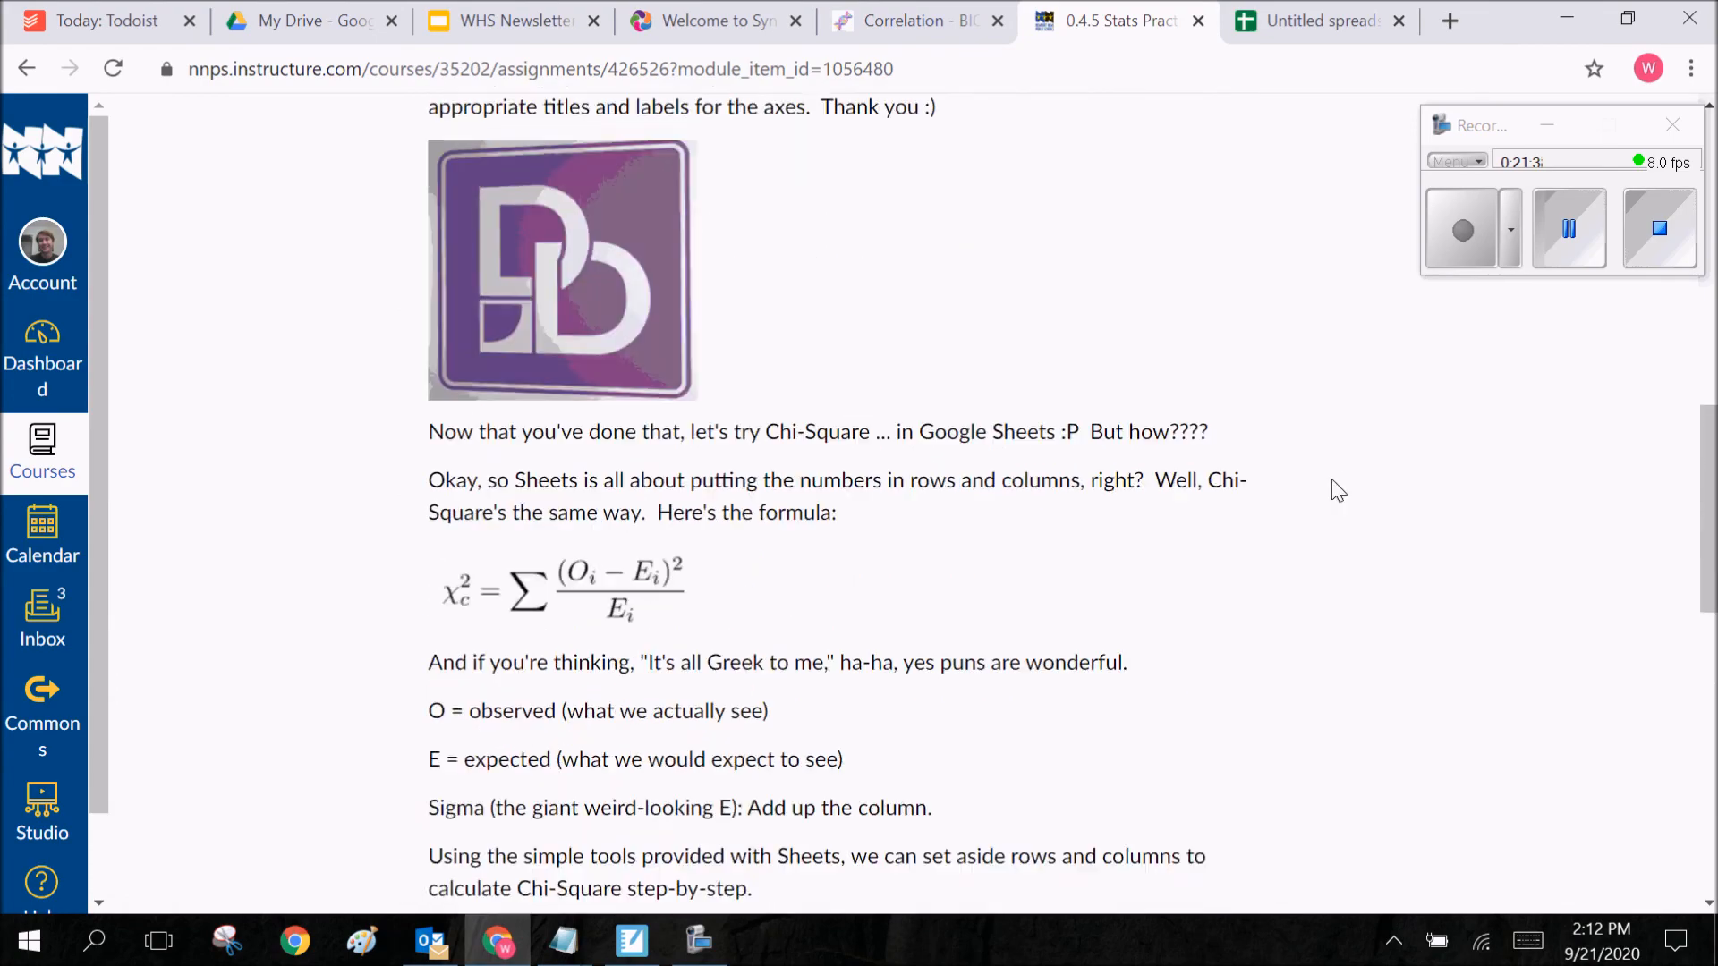
scroll(1323, 464, "down", 20)
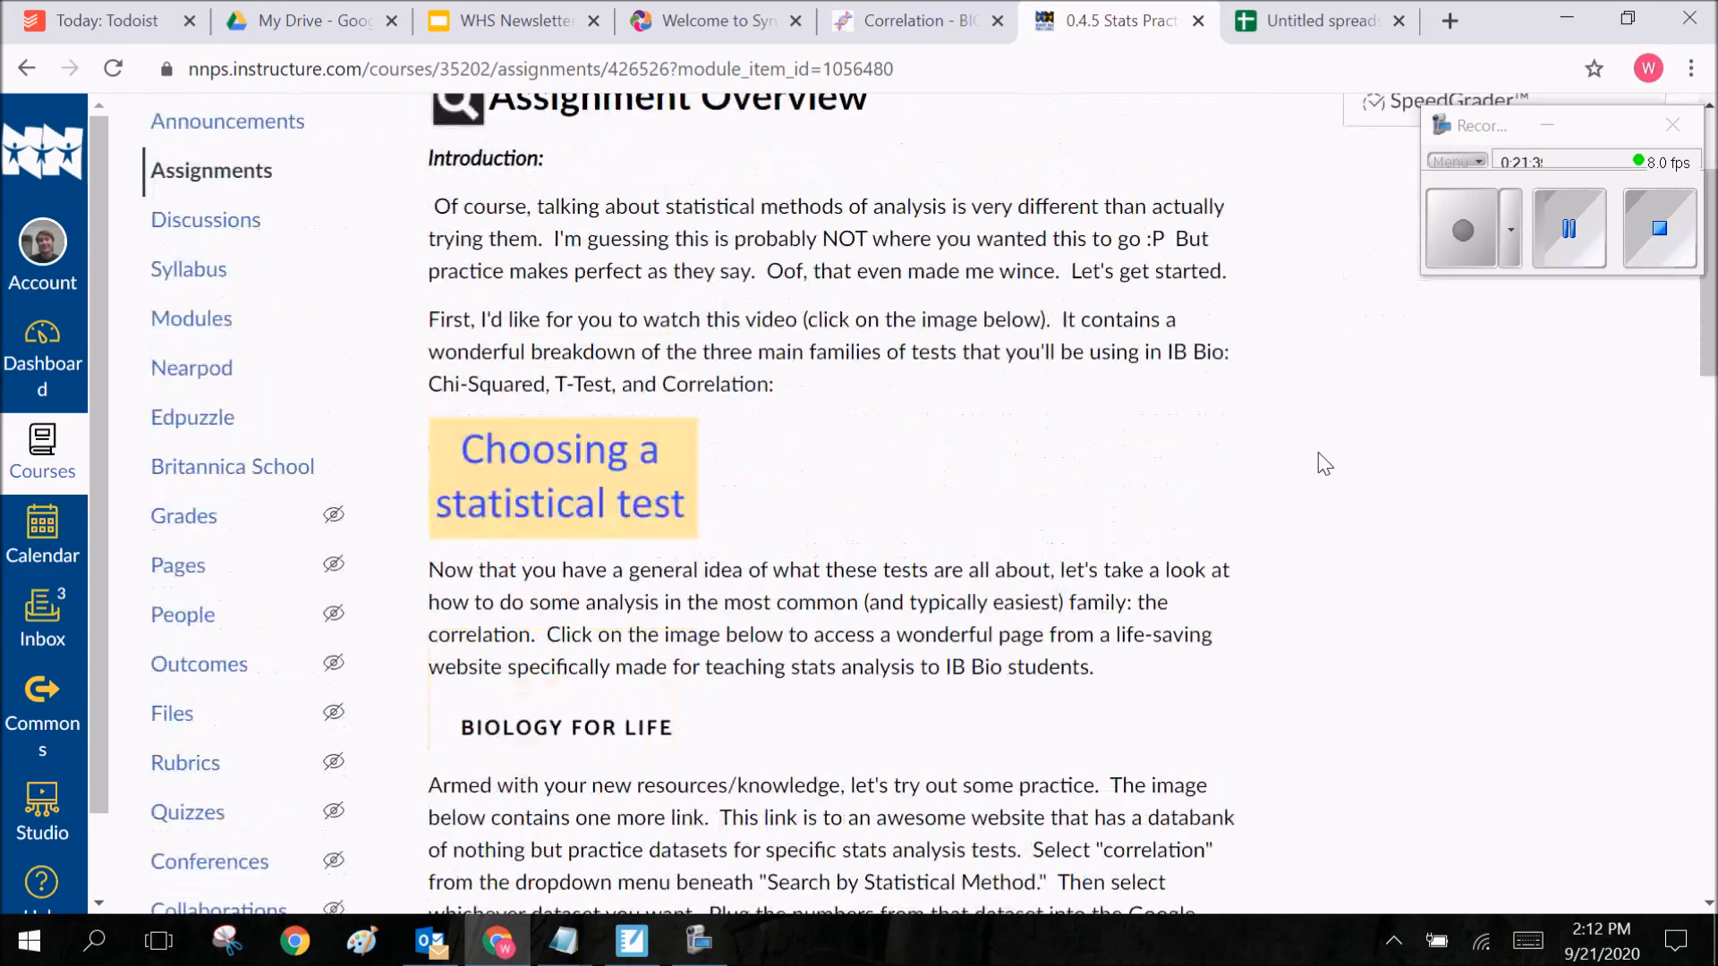
scroll(1325, 465, "down", 5)
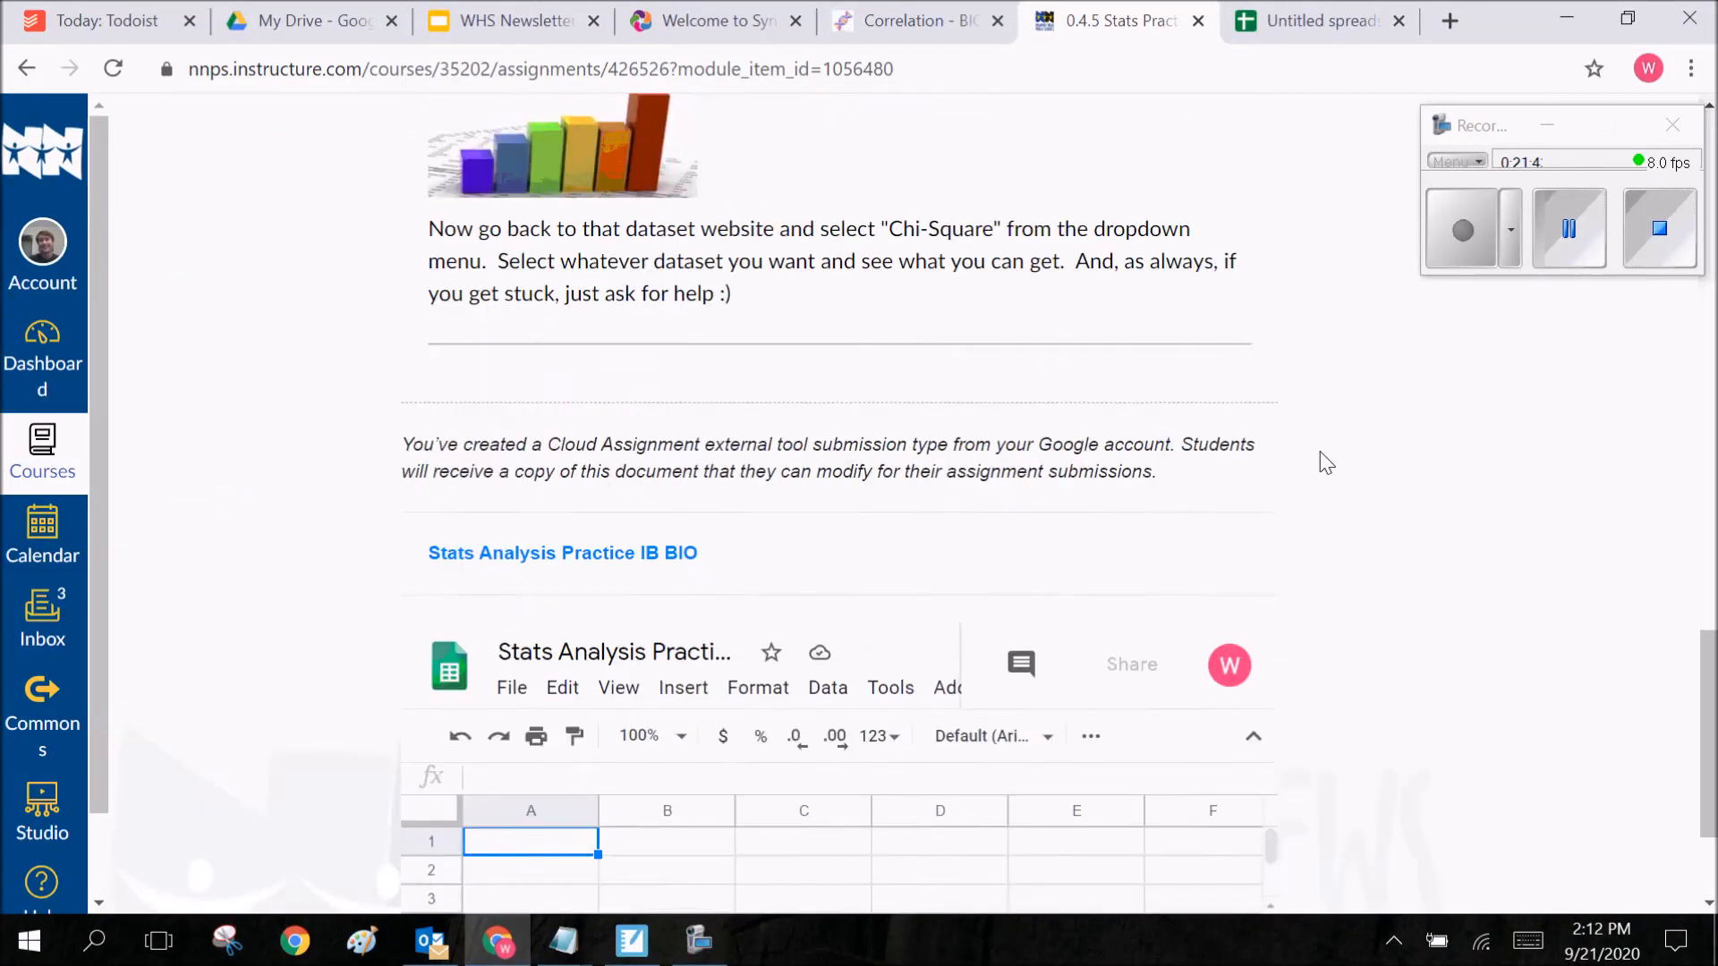
scroll(1362, 468, "up", 5)
scroll(1364, 479, "down", 1)
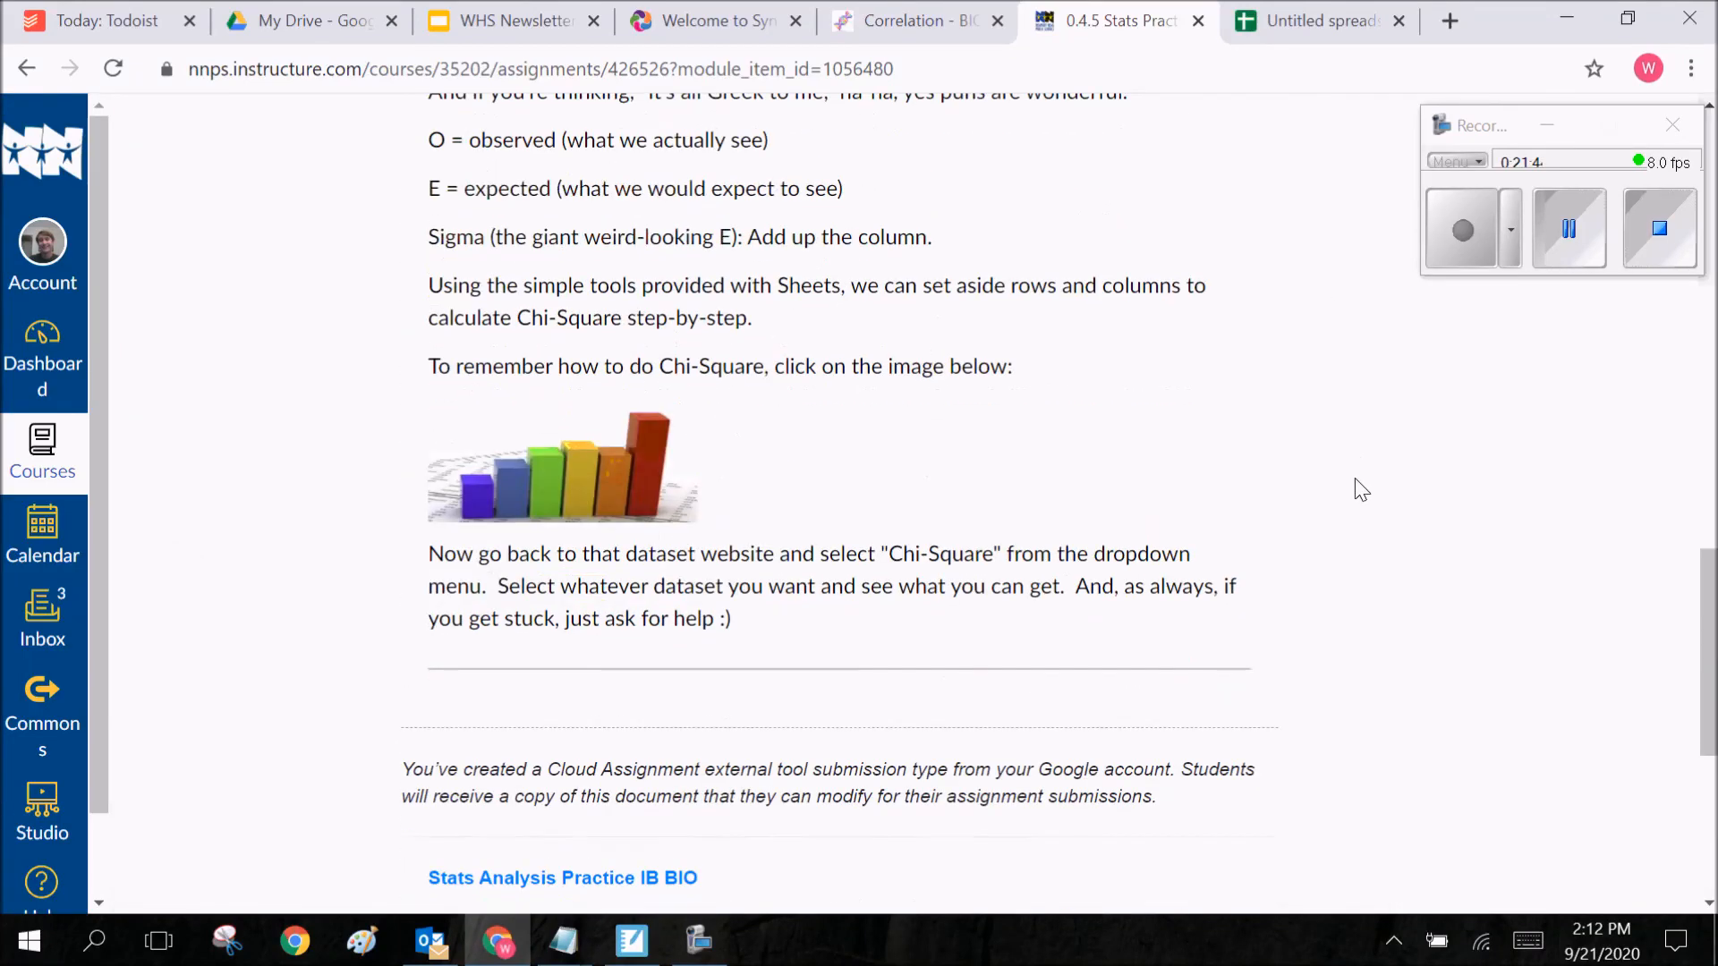
left_click(1299, 24)
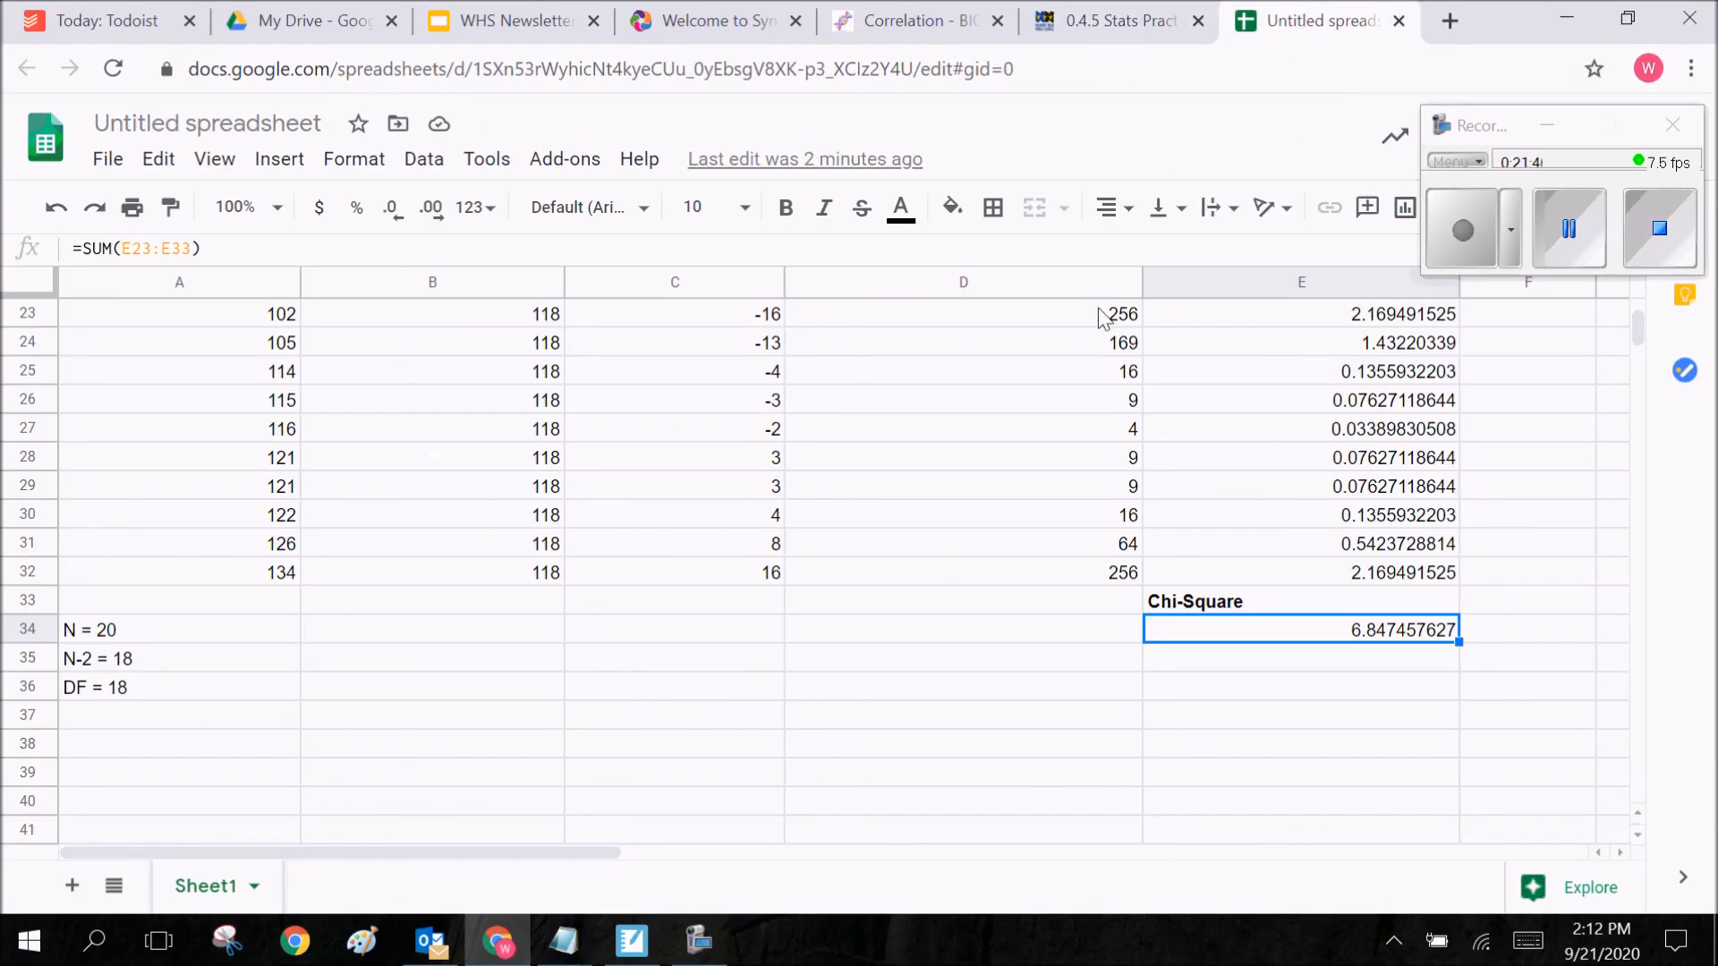